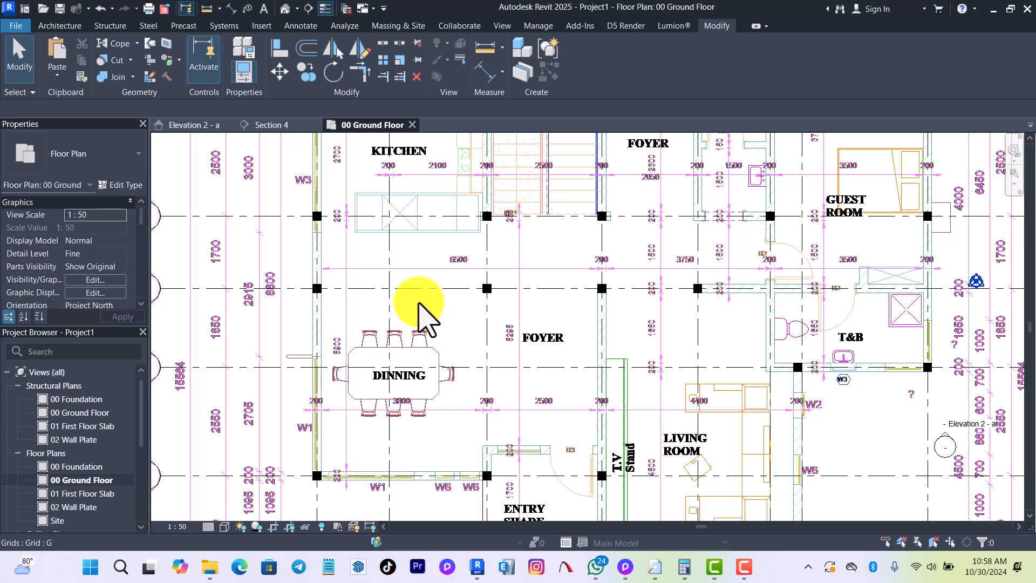
Close the inactive views and switch to the Section 4 view of the MBARARA RESIDENTIAL project.
{"action": "scroll", "coordinate": [419, 302], "scroll_direction": "down", "scroll_amount": 4}
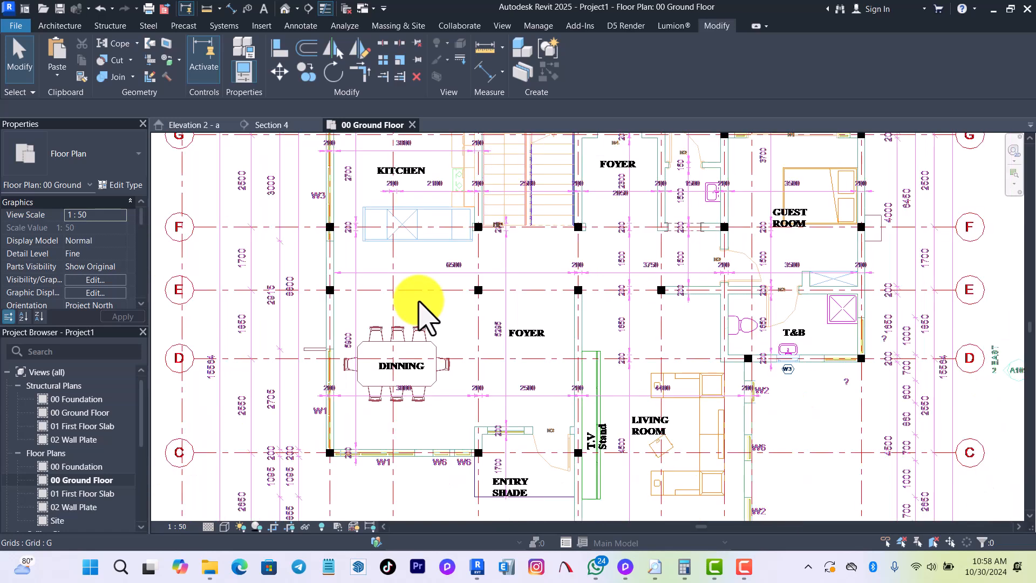
{"action": "scroll", "coordinate": [420, 302], "scroll_direction": "up", "scroll_amount": 1}
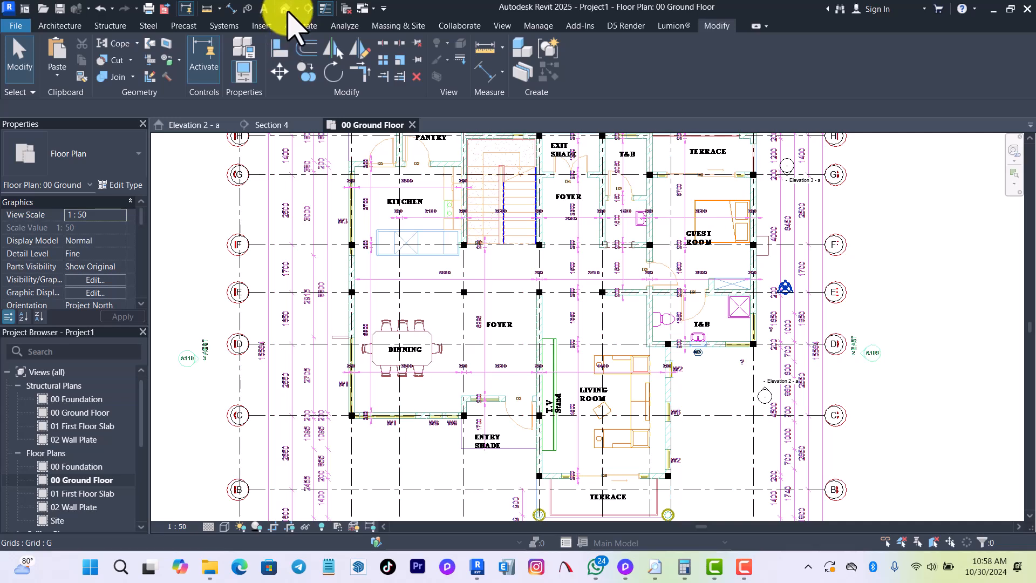
{"action": "left_click", "coordinate": [346, 10]}
{"action": "left_click", "coordinate": [186, 125]}
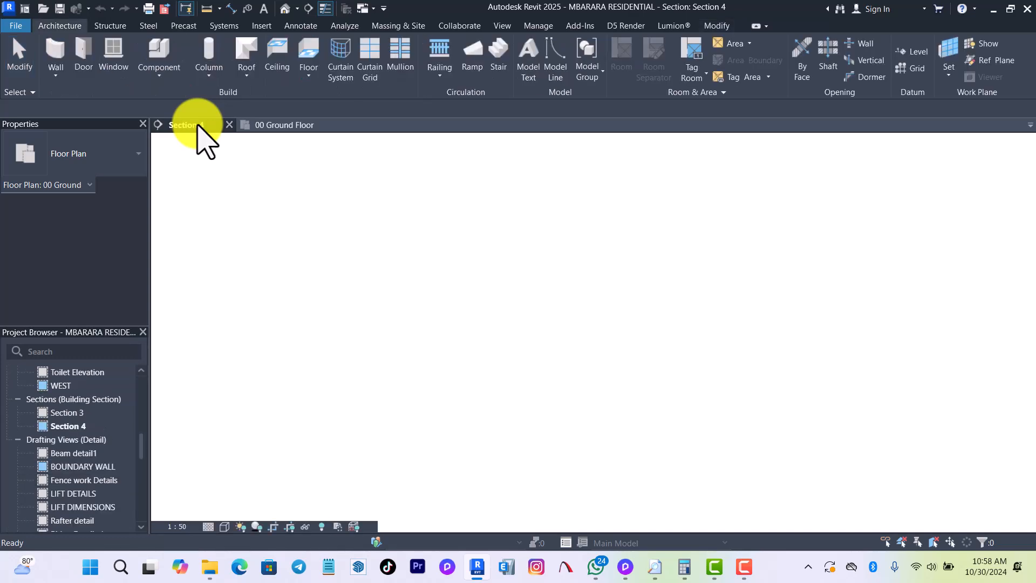
Open the default 3D view and examine the building's front facade, balconies and columns.
{"action": "left_click", "coordinate": [290, 9]}
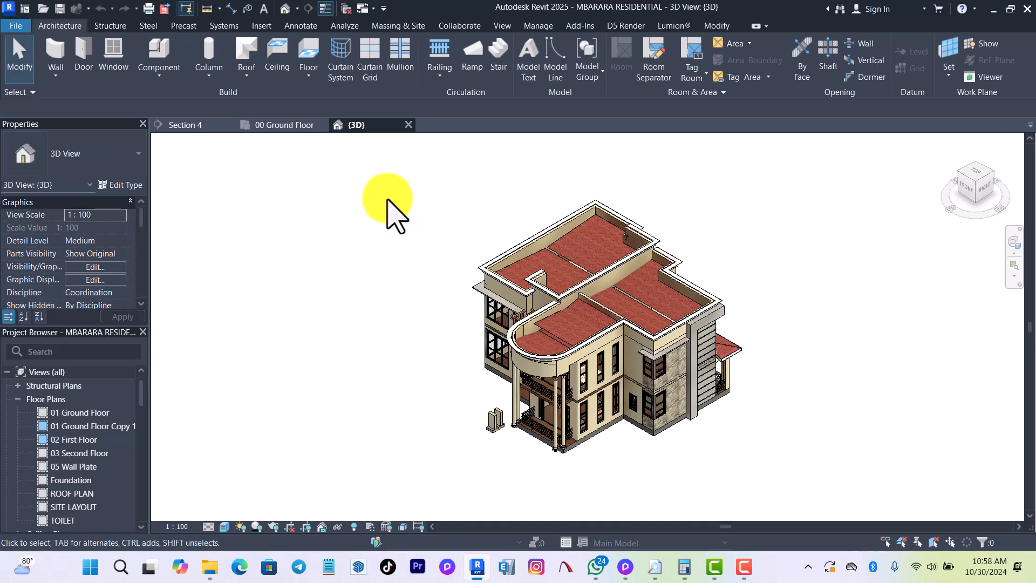
{"action": "middle_click_drag", "start_coordinate": [416, 307], "coordinate": [587, 248], "text": "shift"}
{"action": "scroll", "coordinate": [675, 420], "scroll_direction": "up", "scroll_amount": 3}
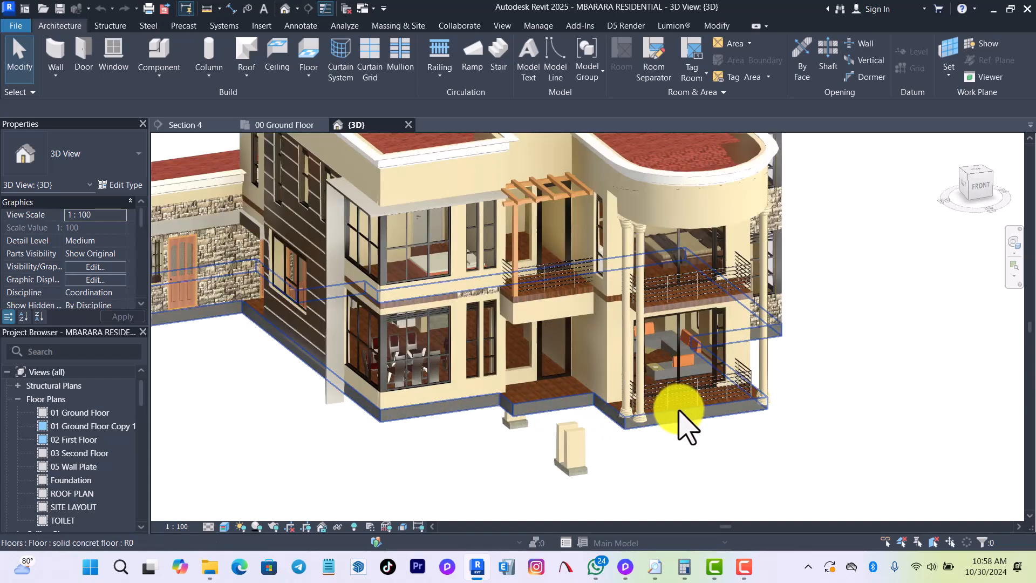
{"action": "scroll", "coordinate": [457, 415], "scroll_direction": "up", "scroll_amount": 2}
{"action": "scroll", "coordinate": [764, 393], "scroll_direction": "down", "scroll_amount": 3}
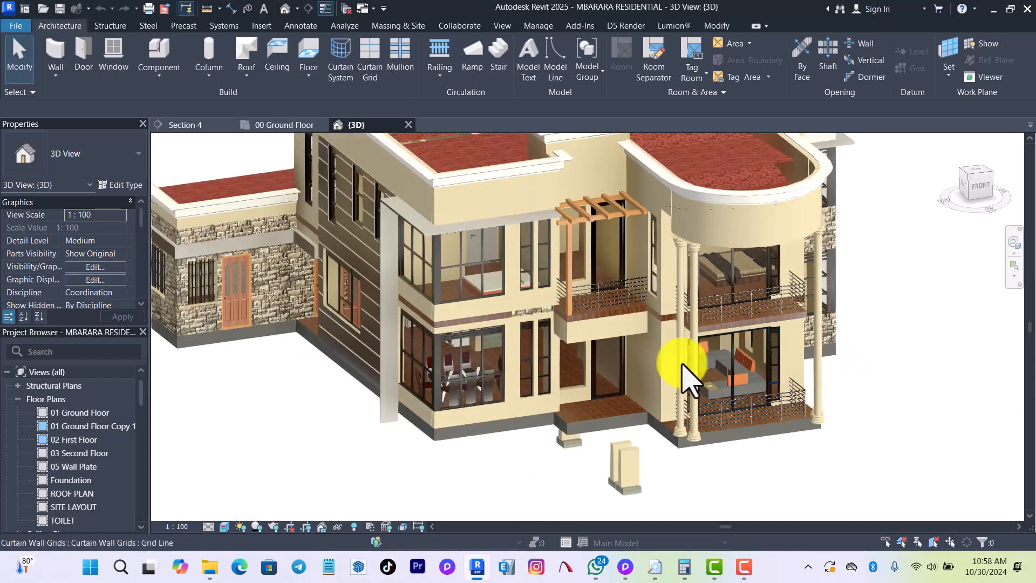
{"action": "scroll", "coordinate": [590, 371], "scroll_direction": "up", "scroll_amount": 2}
{"action": "scroll", "coordinate": [448, 394], "scroll_direction": "up", "scroll_amount": 1}
{"action": "scroll", "coordinate": [677, 307], "scroll_direction": "down", "scroll_amount": 3}
{"action": "scroll", "coordinate": [731, 308], "scroll_direction": "up", "scroll_amount": 2}
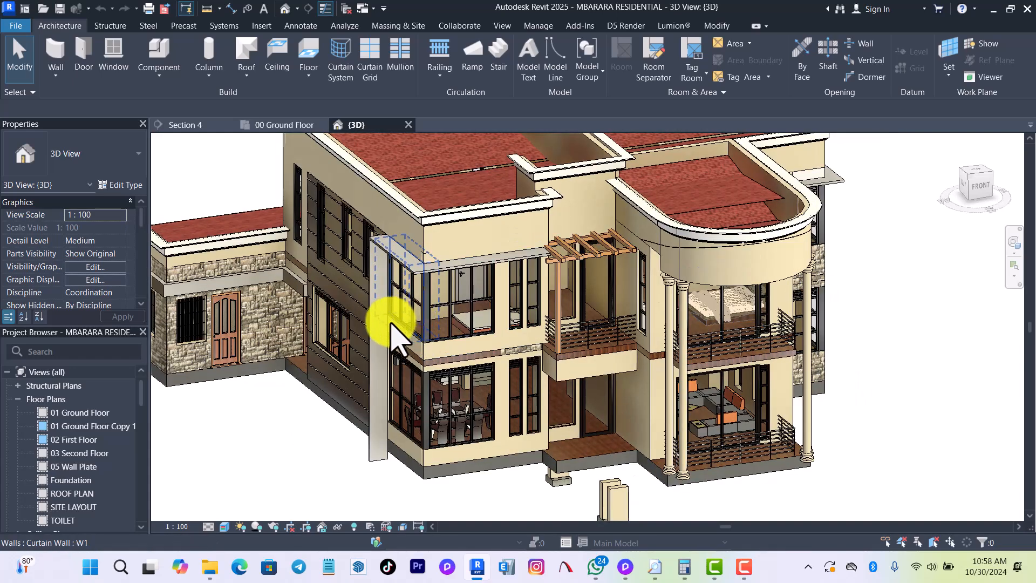
Open the 01 Ground Floor Copy 1 plan and examine the living room, entry shade and front terrace.
{"action": "left_click", "coordinate": [59, 426]}
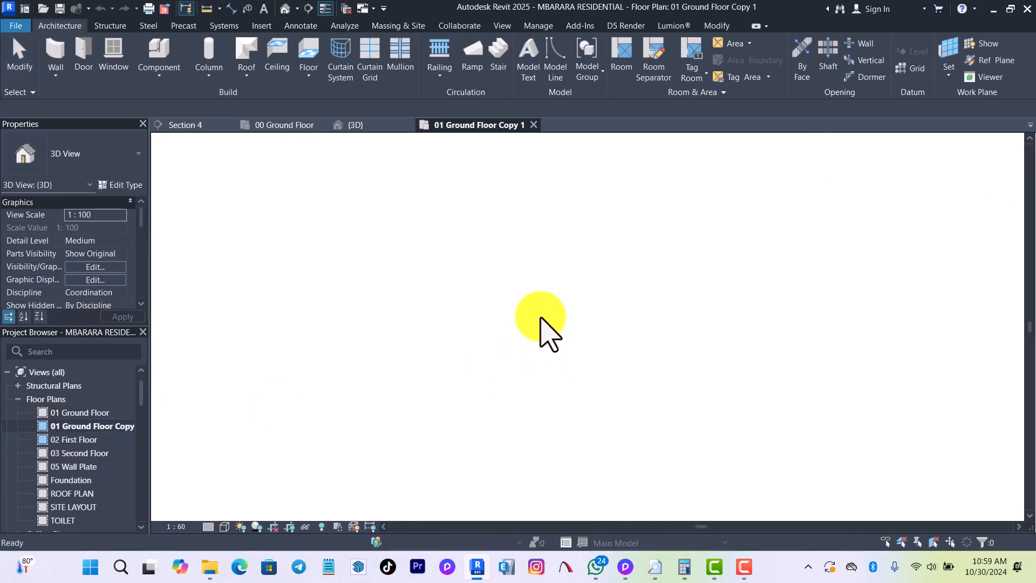
{"action": "scroll", "coordinate": [562, 273], "scroll_direction": "up", "scroll_amount": 3}
{"action": "scroll", "coordinate": [411, 255], "scroll_direction": "up", "scroll_amount": 3}
{"action": "scroll", "coordinate": [495, 373], "scroll_direction": "down", "scroll_amount": 4}
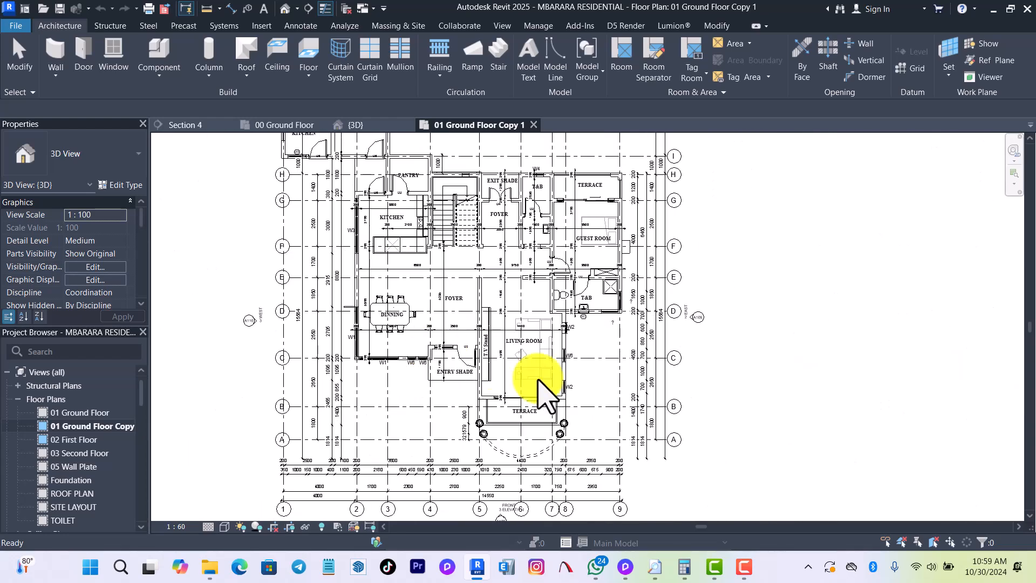
{"action": "scroll", "coordinate": [492, 366], "scroll_direction": "up", "scroll_amount": 4}
{"action": "scroll", "coordinate": [546, 367], "scroll_direction": "down", "scroll_amount": 4}
{"action": "scroll", "coordinate": [558, 400], "scroll_direction": "up", "scroll_amount": 4}
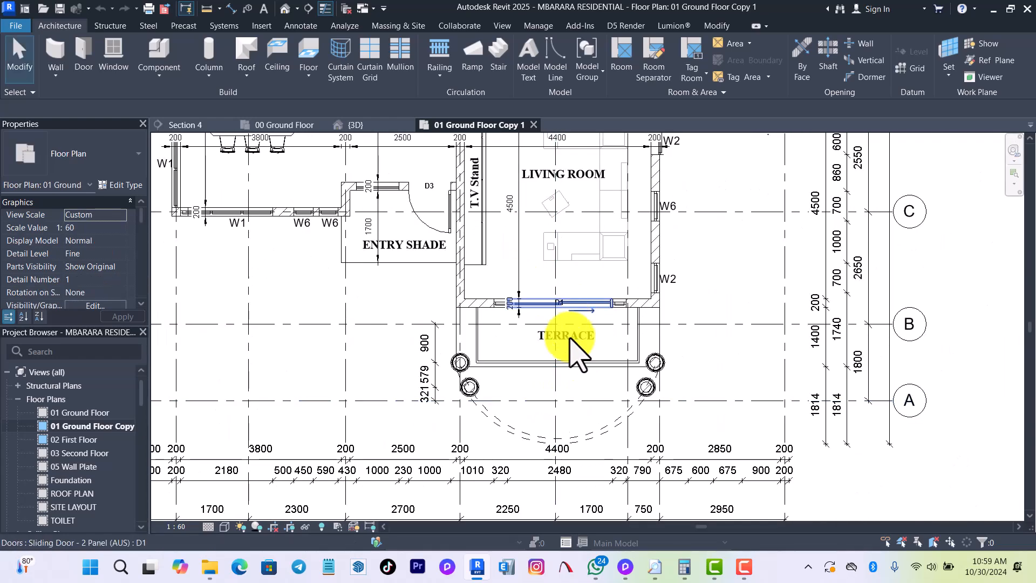
{"action": "scroll", "coordinate": [570, 340], "scroll_direction": "down", "scroll_amount": 1}
{"action": "scroll", "coordinate": [572, 410], "scroll_direction": "up", "scroll_amount": 2}
{"action": "scroll", "coordinate": [567, 421], "scroll_direction": "down", "scroll_amount": 4}
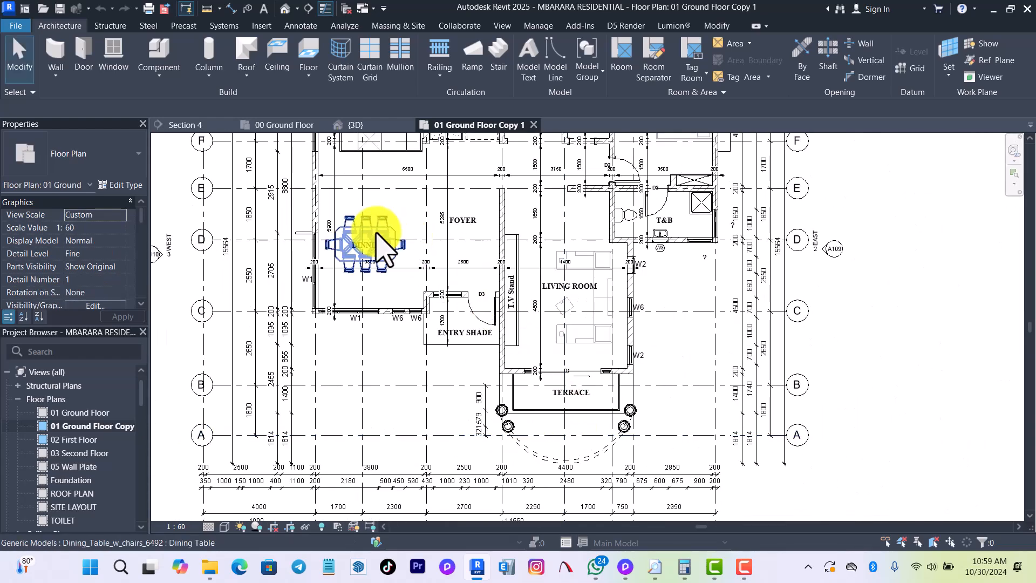
Examine the dining, kitchen, stair, foyer and guest room areas of the ground floor plan.
{"action": "scroll", "coordinate": [378, 245], "scroll_direction": "up", "scroll_amount": 2}
{"action": "middle_click_drag", "start_coordinate": [566, 373], "coordinate": [556, 415]}
{"action": "middle_click_drag", "start_coordinate": [514, 373], "coordinate": [490, 519]}
{"action": "middle_click_drag", "start_coordinate": [460, 385], "coordinate": [465, 425]}
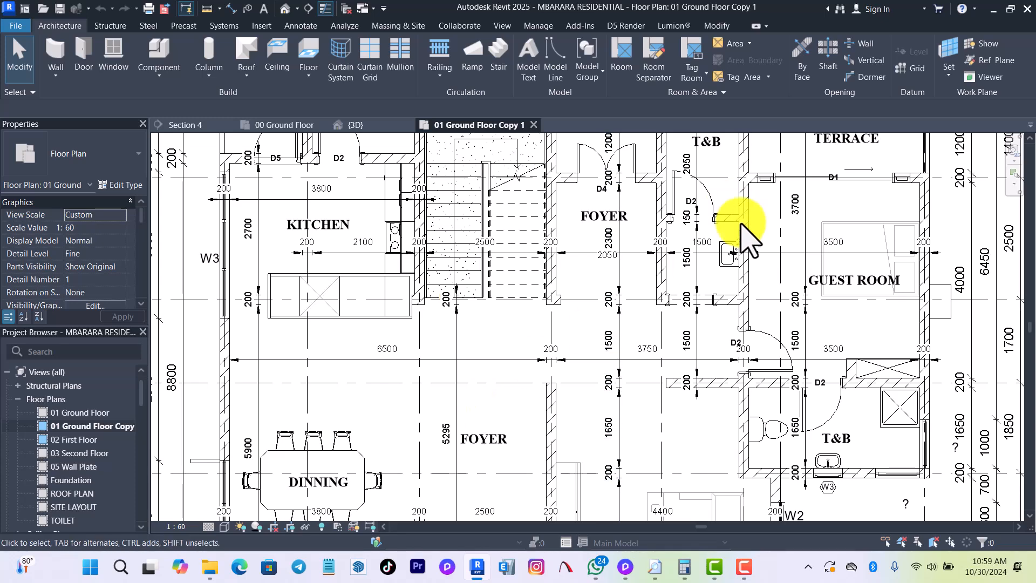
{"action": "middle_click_drag", "start_coordinate": [763, 324], "coordinate": [605, 343]}
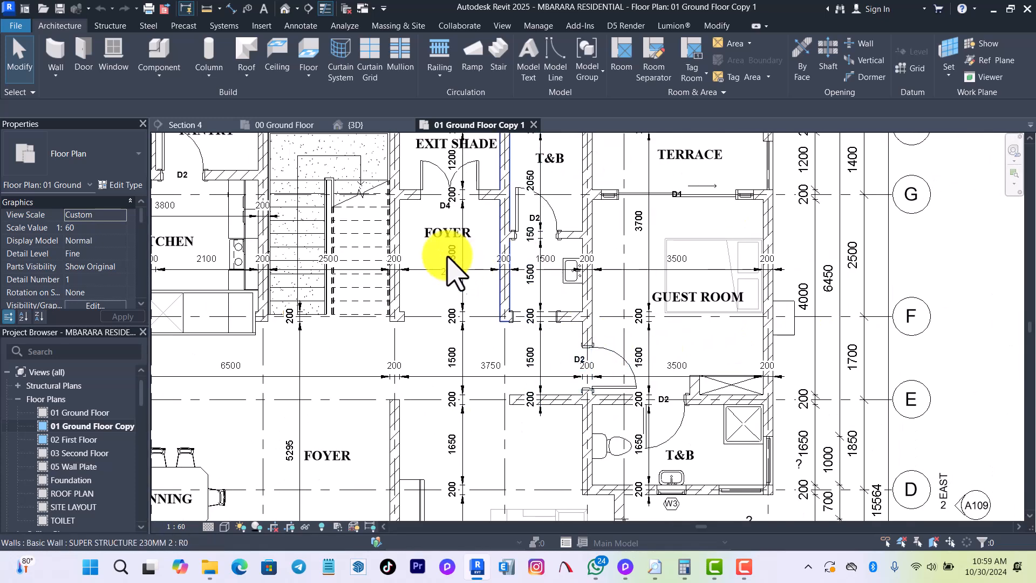
{"action": "middle_click_drag", "start_coordinate": [469, 293], "coordinate": [461, 378]}
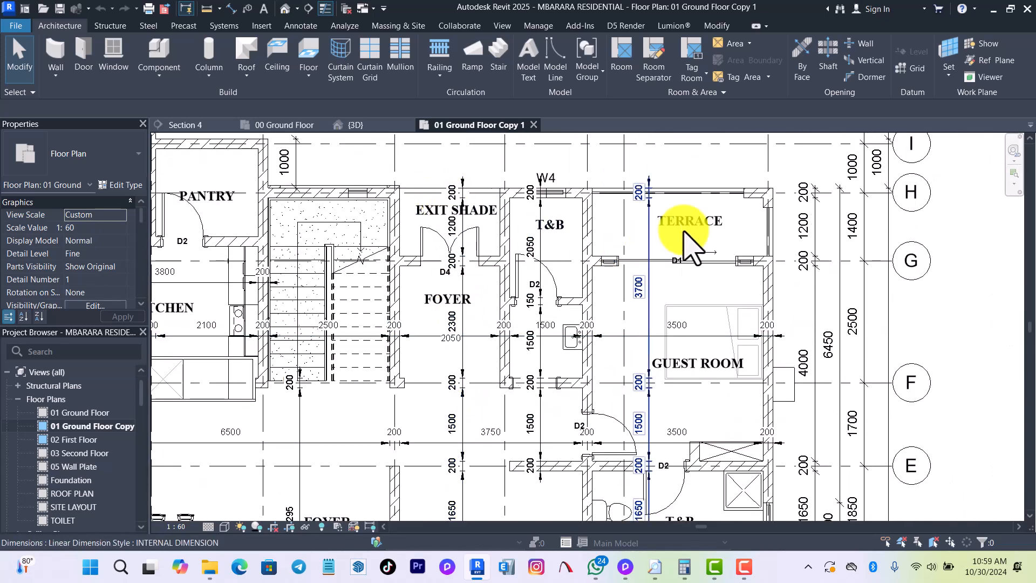
{"action": "scroll", "coordinate": [728, 210], "scroll_direction": "down", "scroll_amount": 3}
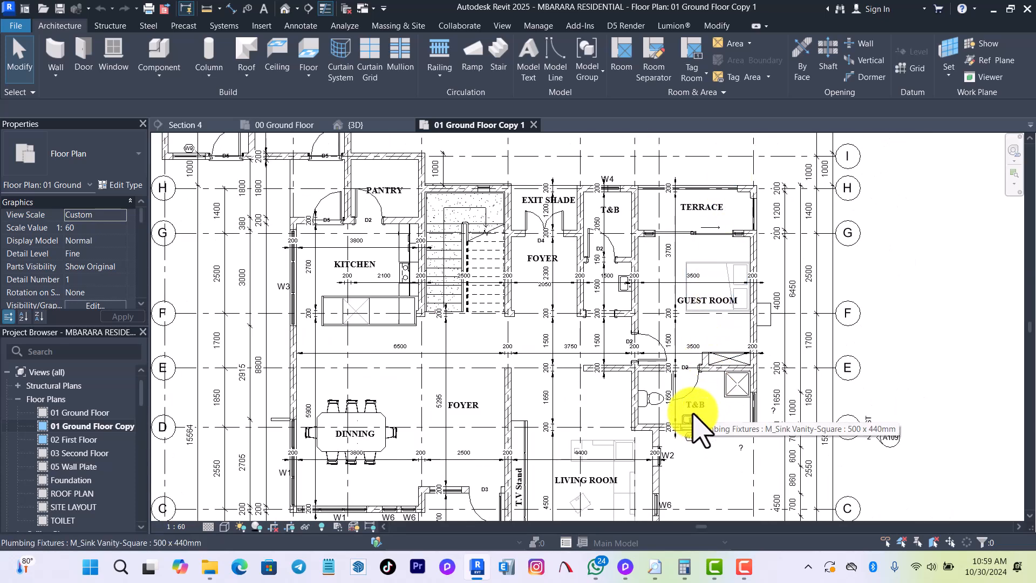
Open the 02 First Floor plan and examine its bedrooms, prayer room, master suite and bathrooms.
{"action": "double_click", "coordinate": [70, 440]}
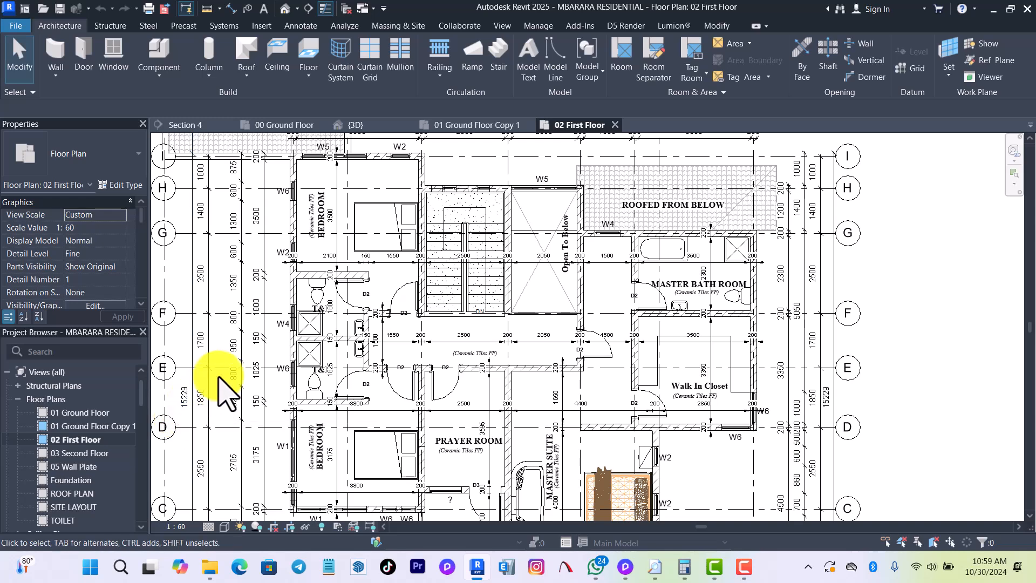
{"action": "scroll", "coordinate": [423, 338], "scroll_direction": "up", "scroll_amount": 2}
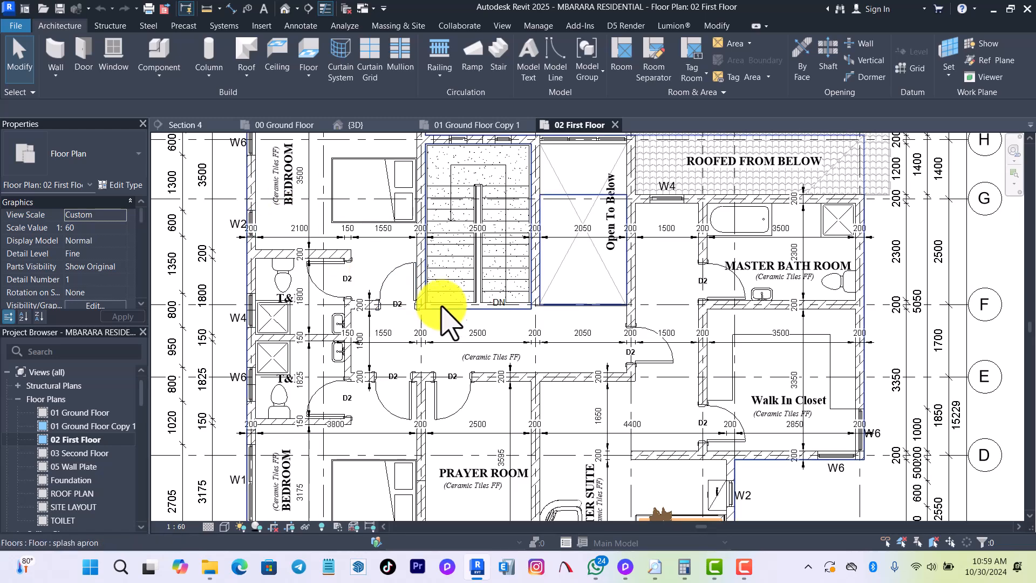
{"action": "scroll", "coordinate": [427, 297], "scroll_direction": "down", "scroll_amount": 3}
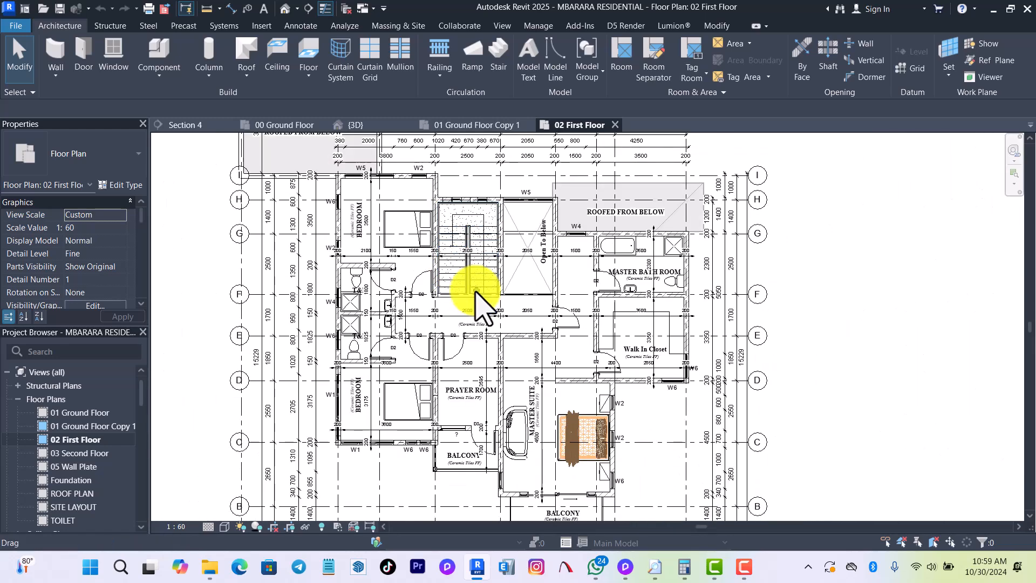
{"action": "scroll", "coordinate": [556, 474], "scroll_direction": "up", "scroll_amount": 2}
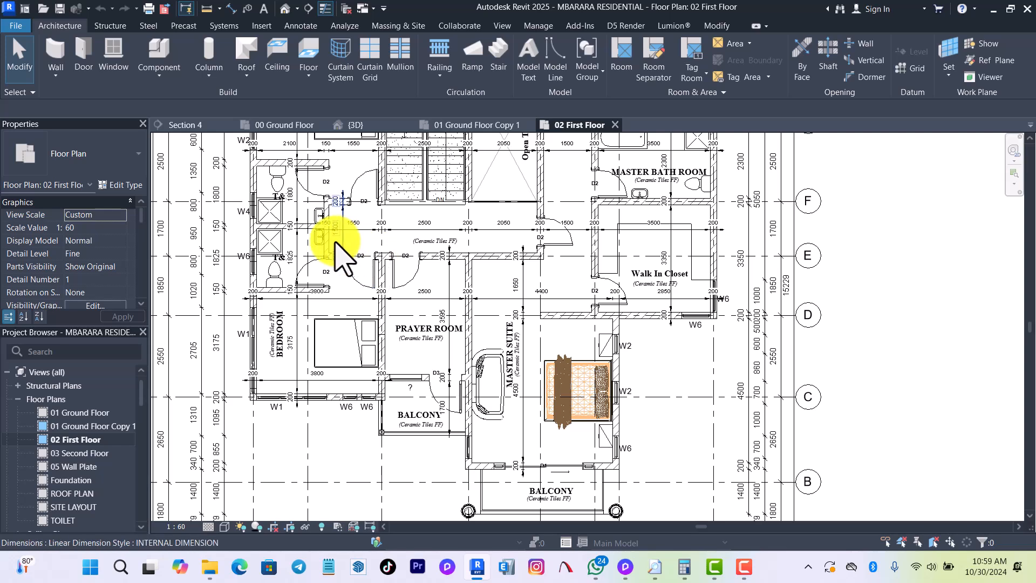
{"action": "scroll", "coordinate": [289, 196], "scroll_direction": "up", "scroll_amount": 1}
{"action": "middle_click_drag", "start_coordinate": [319, 213], "coordinate": [354, 372]}
{"action": "middle_click_drag", "start_coordinate": [311, 328], "coordinate": [302, 367]}
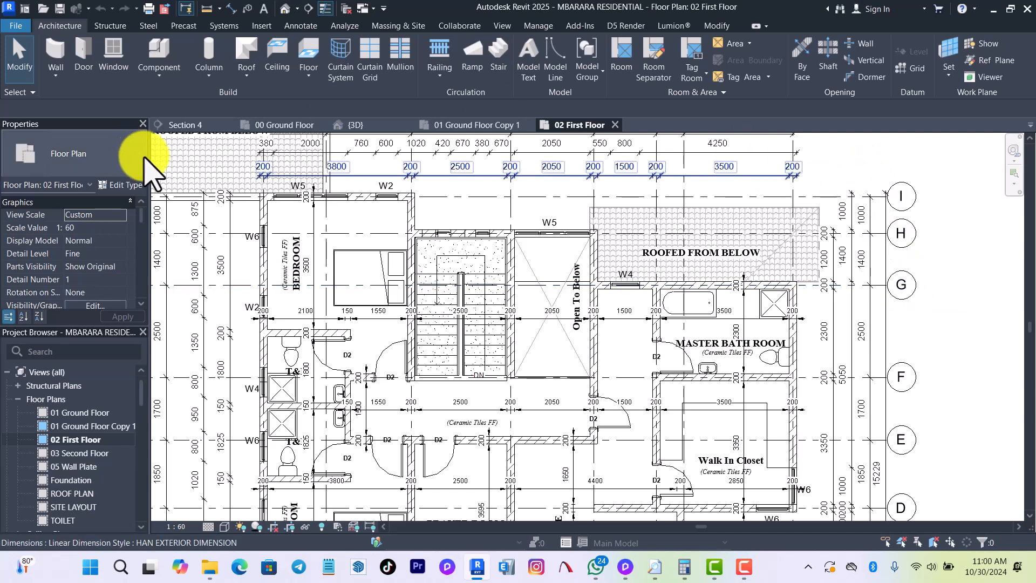
Close all inactive views, keeping the 02 First Floor plan open.
{"action": "left_click", "coordinate": [345, 11]}
{"action": "scroll", "coordinate": [669, 173], "scroll_direction": "down", "scroll_amount": 3}
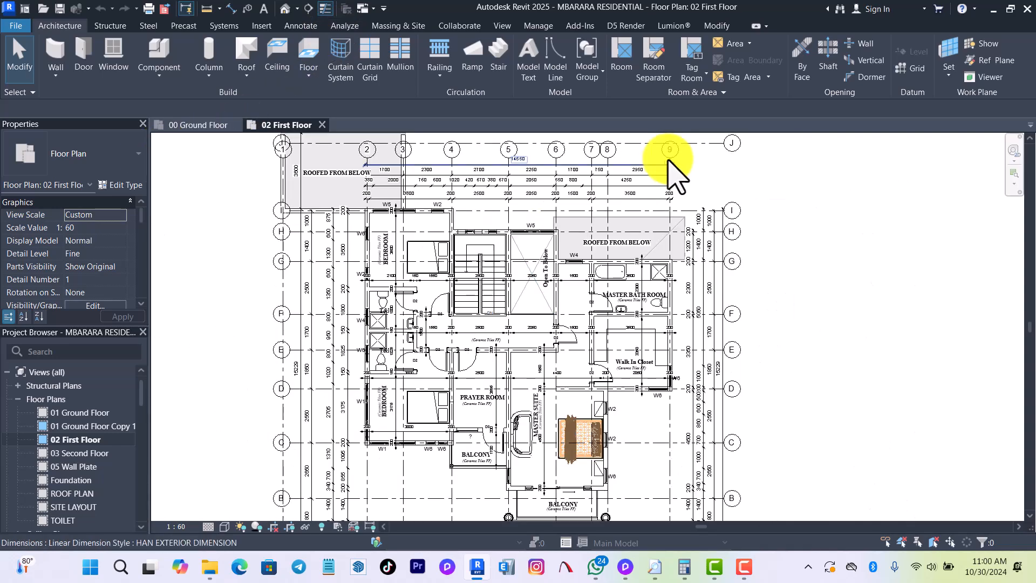
{"action": "scroll", "coordinate": [528, 475], "scroll_direction": "up", "scroll_amount": 2}
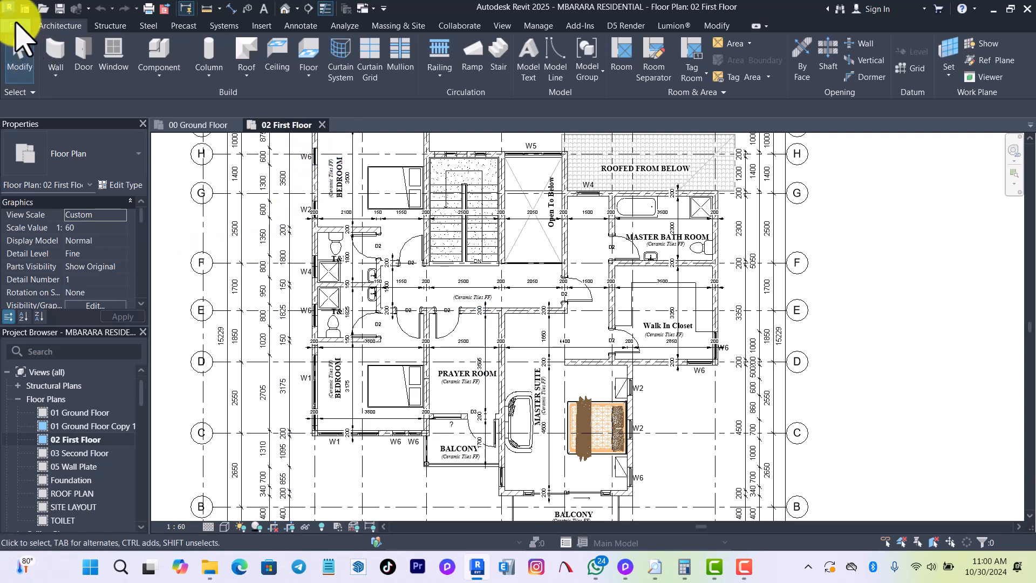
Export the 02 First Floor plan to the GAPKO folder as an AutoCAD 2018 DWG, using the existing first floor file's name.
{"action": "left_click", "coordinate": [15, 25]}
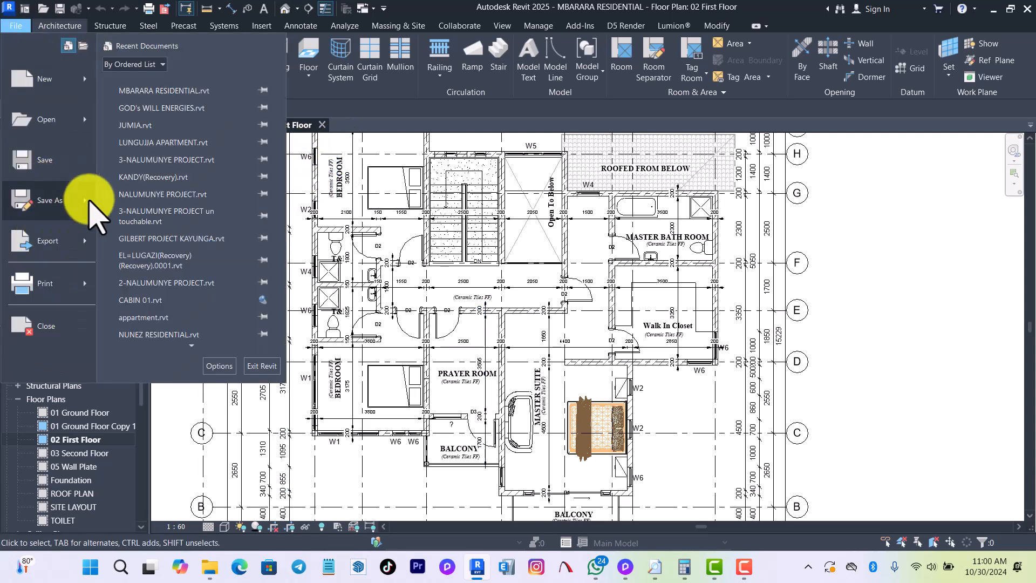
{"action": "mouse_move", "coordinate": [90, 205]}
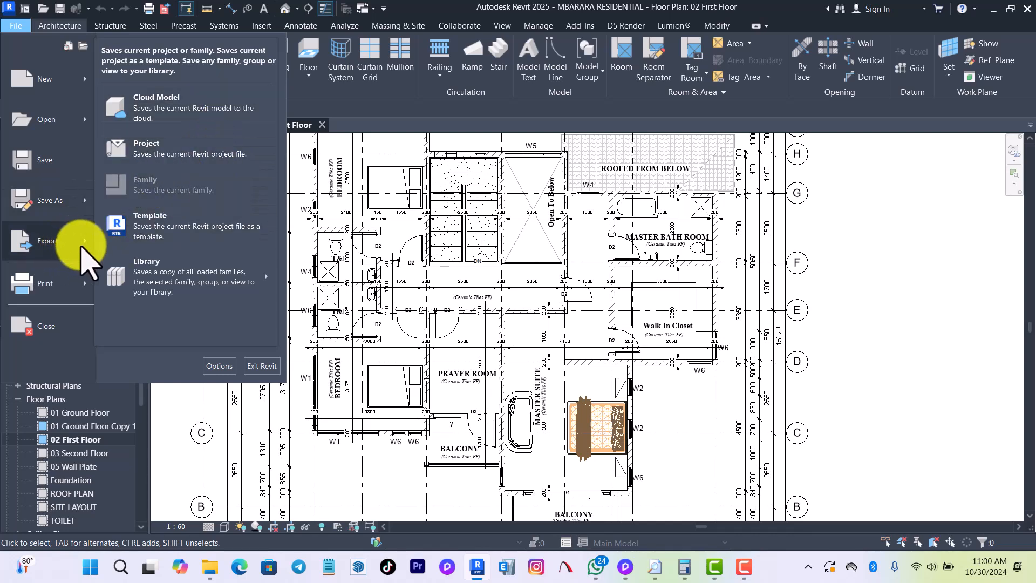
{"action": "mouse_move", "coordinate": [81, 245]}
{"action": "mouse_move", "coordinate": [224, 76]}
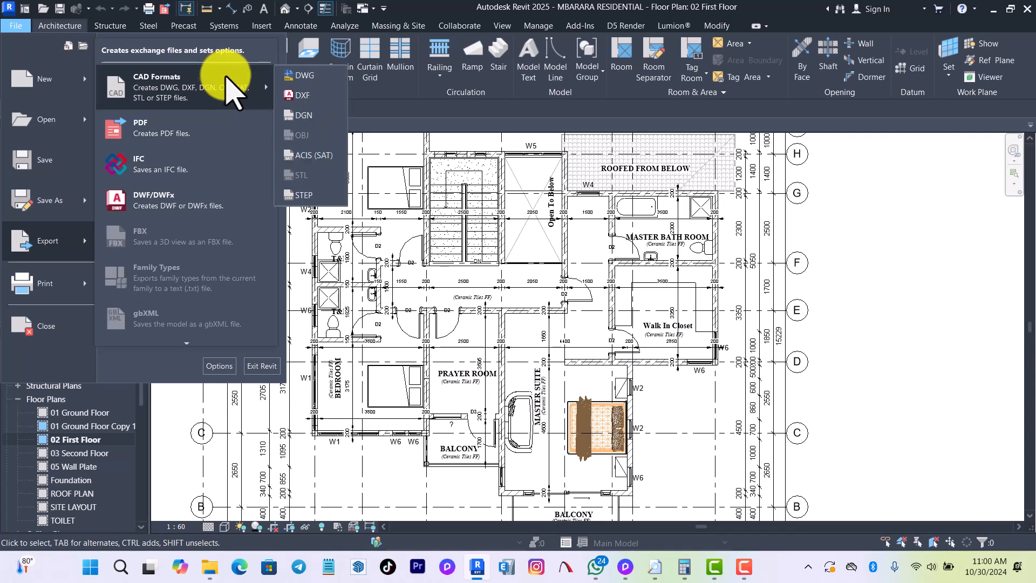
{"action": "left_click", "coordinate": [305, 75]}
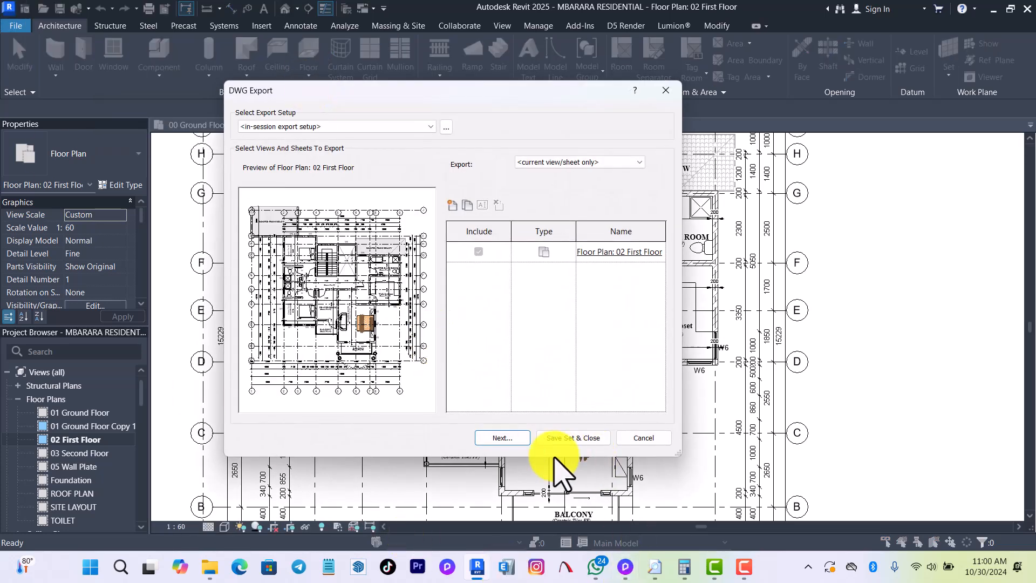
{"action": "left_click", "coordinate": [523, 438]}
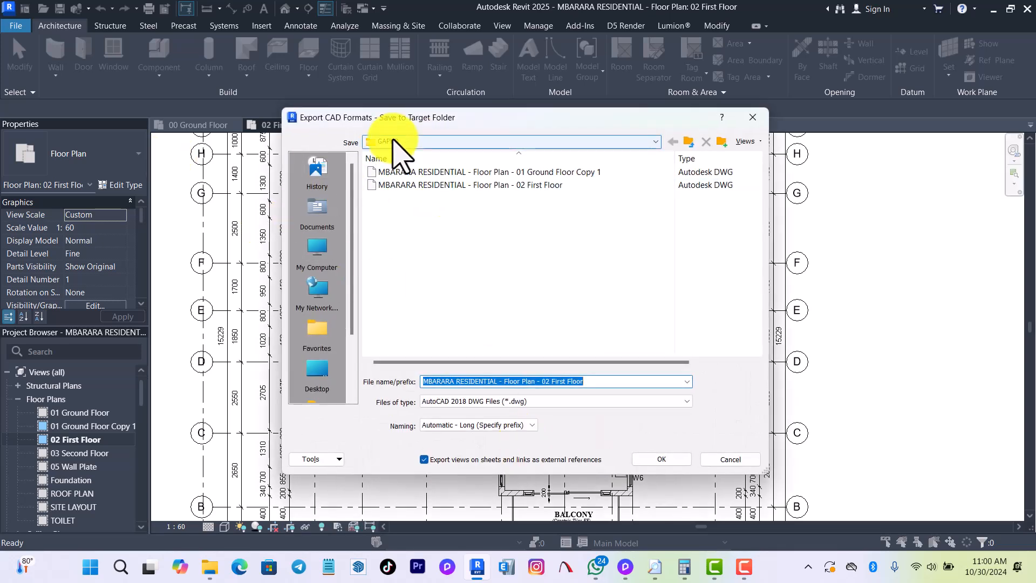
{"action": "left_click", "coordinate": [544, 186]}
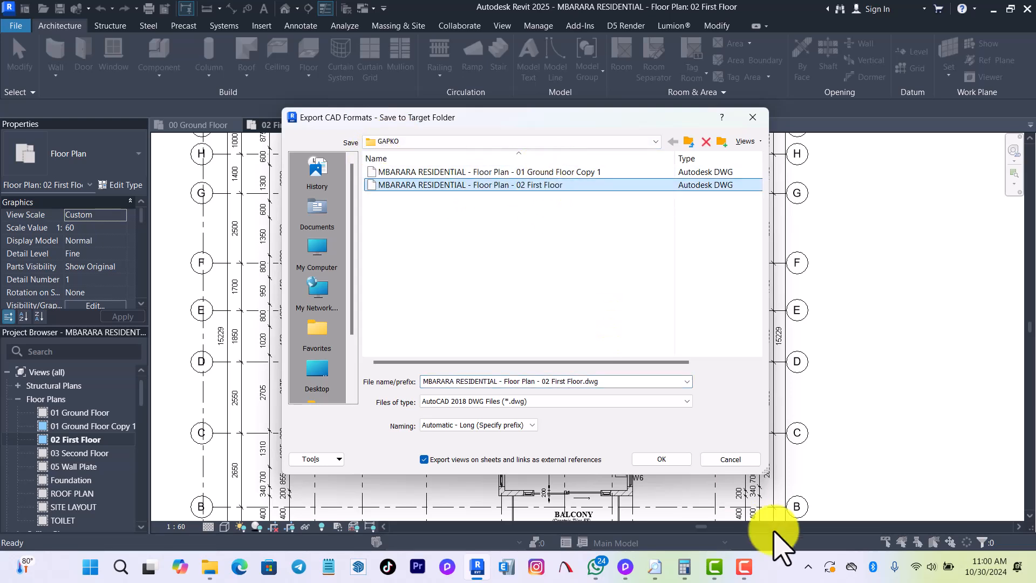
{"action": "left_click", "coordinate": [667, 459]}
{"action": "left_click", "coordinate": [610, 315]}
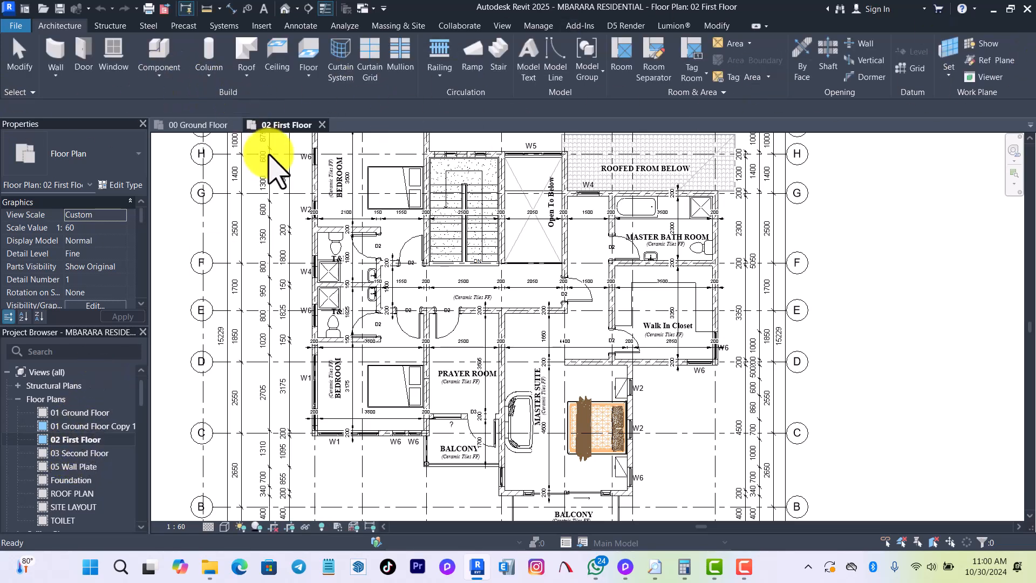
Switch to Project1's 00 Ground Floor plan containing the imported drawing.
{"action": "left_click", "coordinate": [202, 125]}
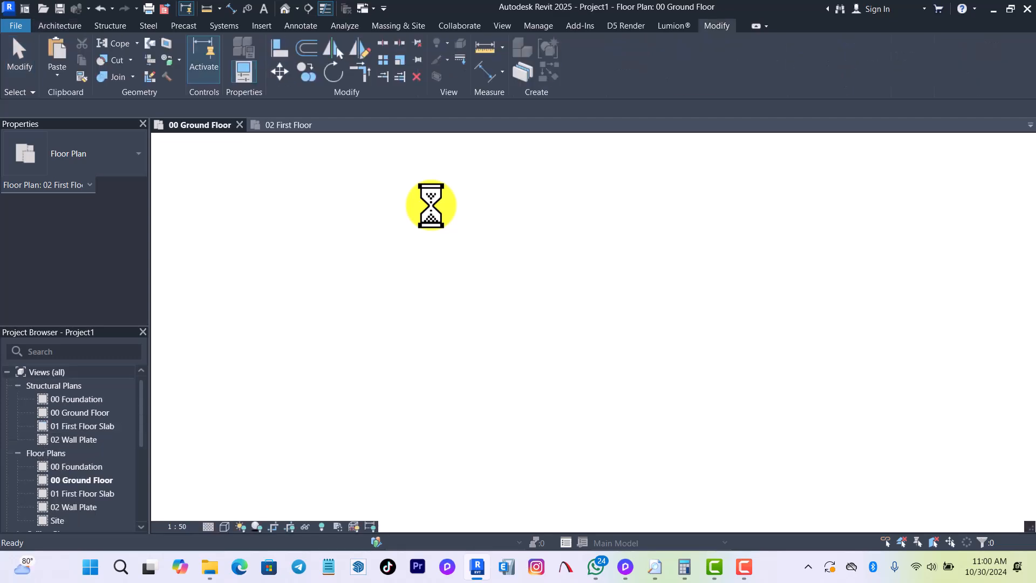
{"action": "scroll", "coordinate": [497, 362], "scroll_direction": "down", "scroll_amount": 3}
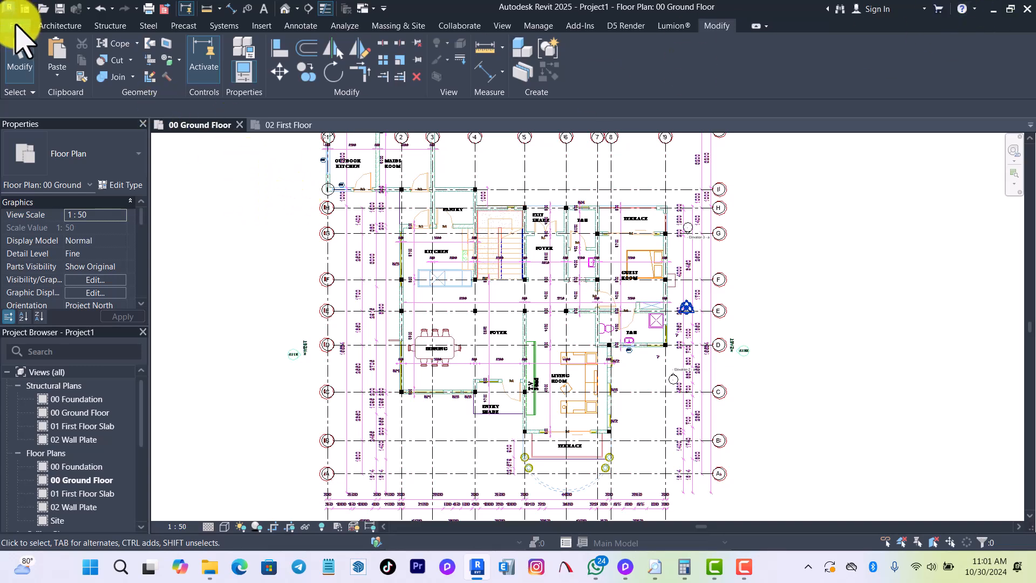
{"action": "left_click", "coordinate": [16, 26]}
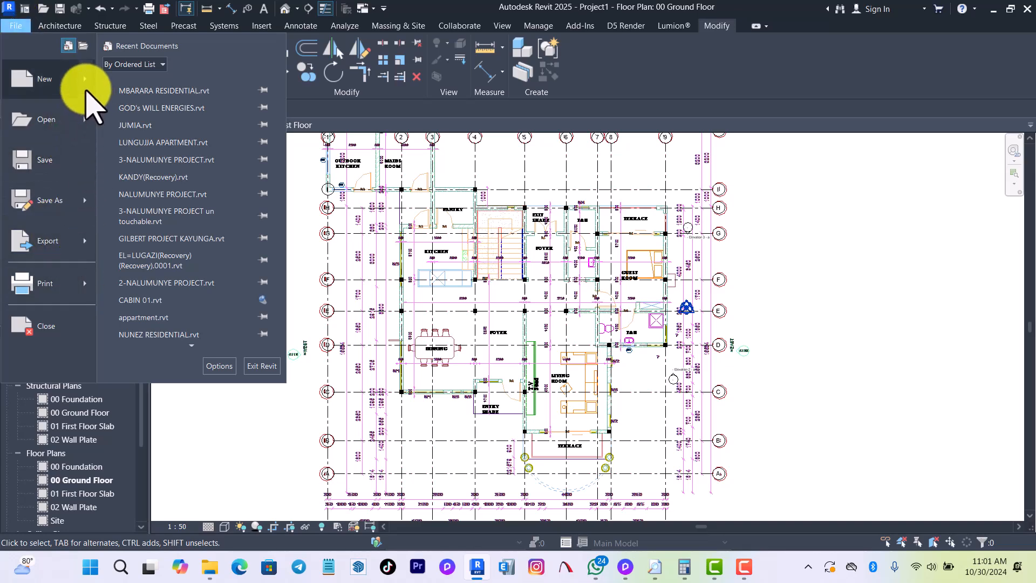
{"action": "mouse_move", "coordinate": [86, 91]}
{"action": "left_click", "coordinate": [169, 91]}
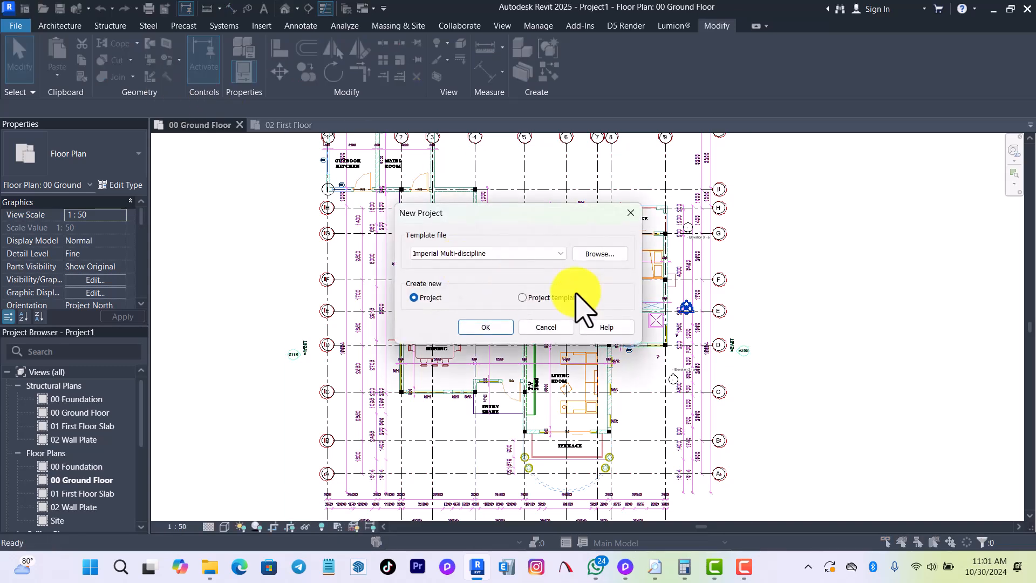
{"action": "left_click", "coordinate": [601, 253]}
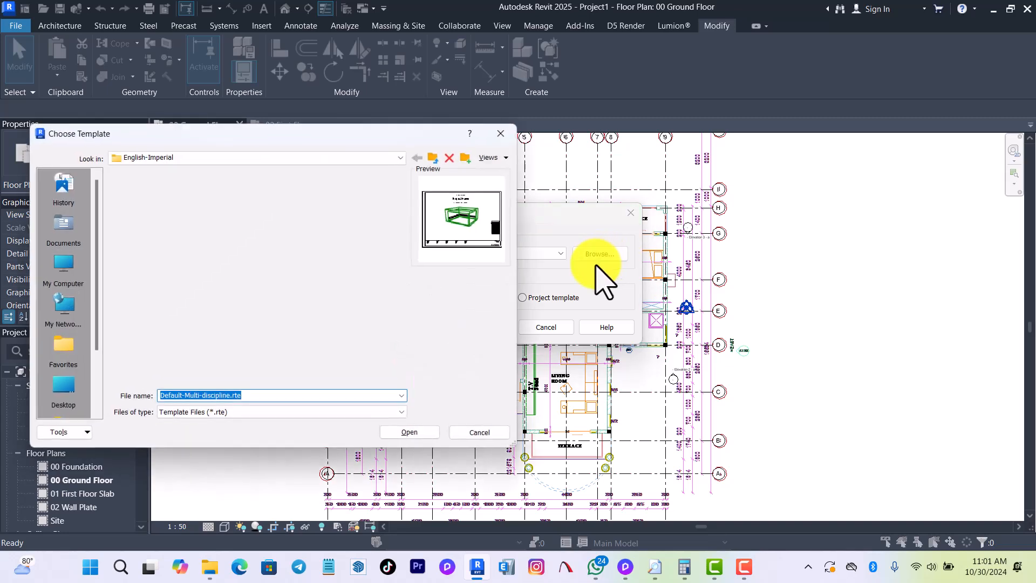
{"action": "left_click", "coordinate": [69, 386]}
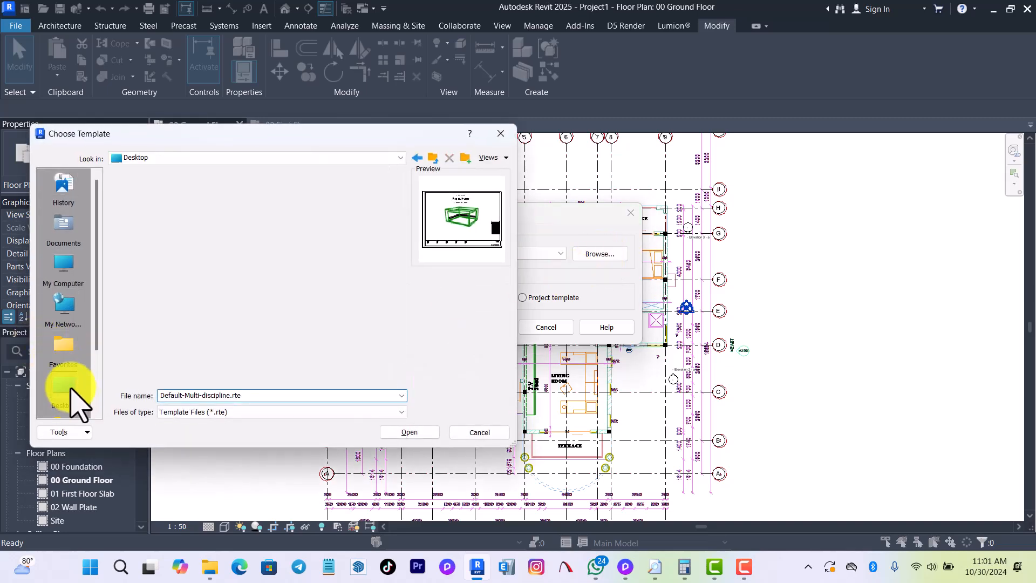
{"action": "scroll", "coordinate": [273, 321], "scroll_direction": "down", "scroll_amount": 5}
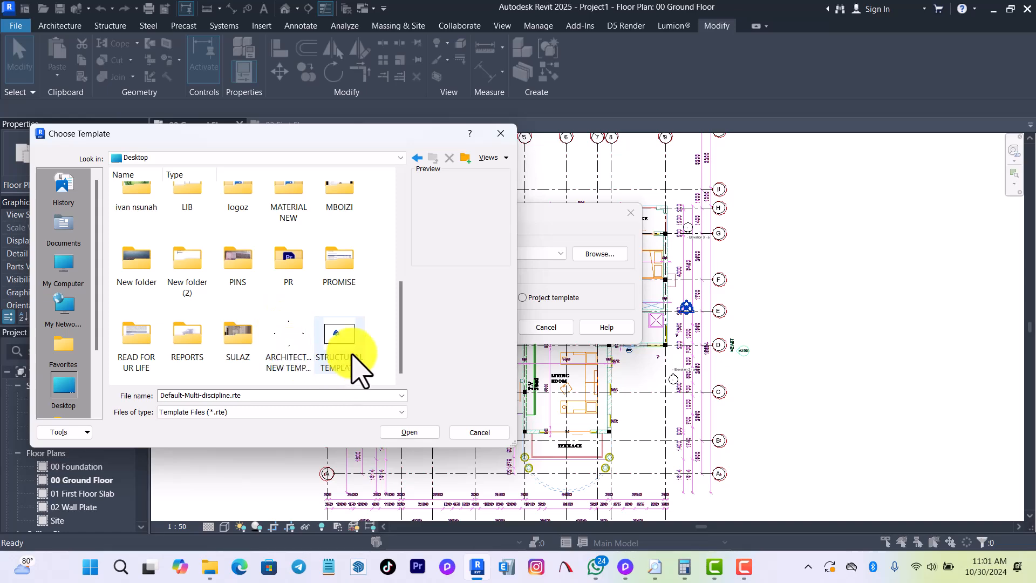
{"action": "left_click", "coordinate": [340, 353]}
{"action": "left_click", "coordinate": [409, 432]}
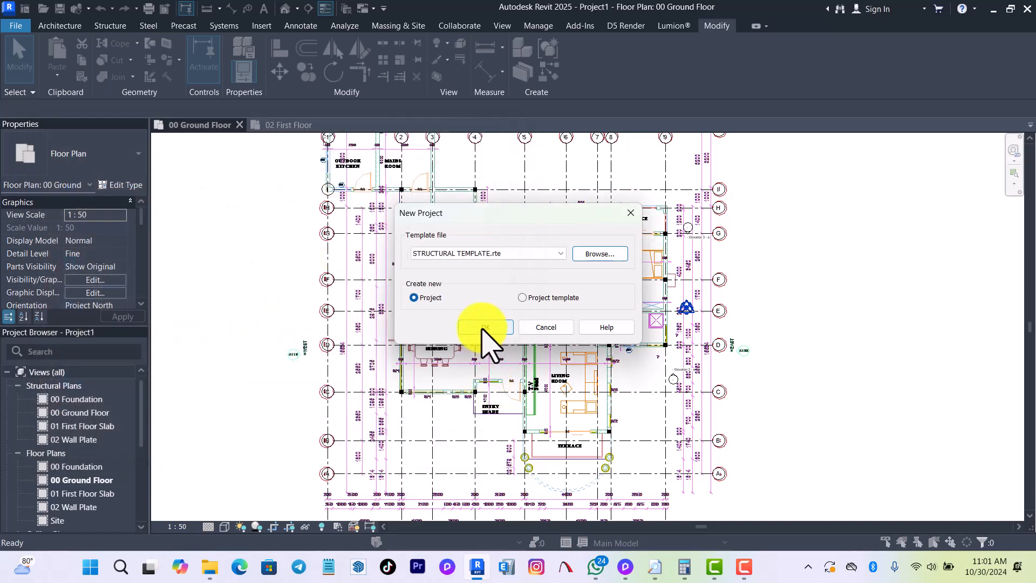
{"action": "left_click", "coordinate": [632, 213]}
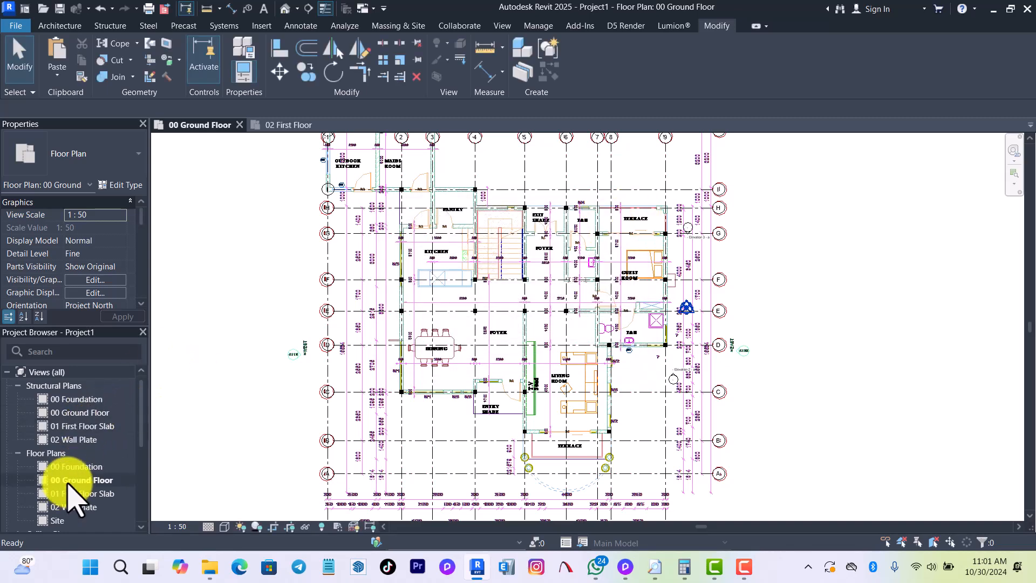
Open Project1's Elevation 2 - a around its level markers and close the project's inactive views.
{"action": "scroll", "coordinate": [74, 465], "scroll_direction": "down", "scroll_amount": 4}
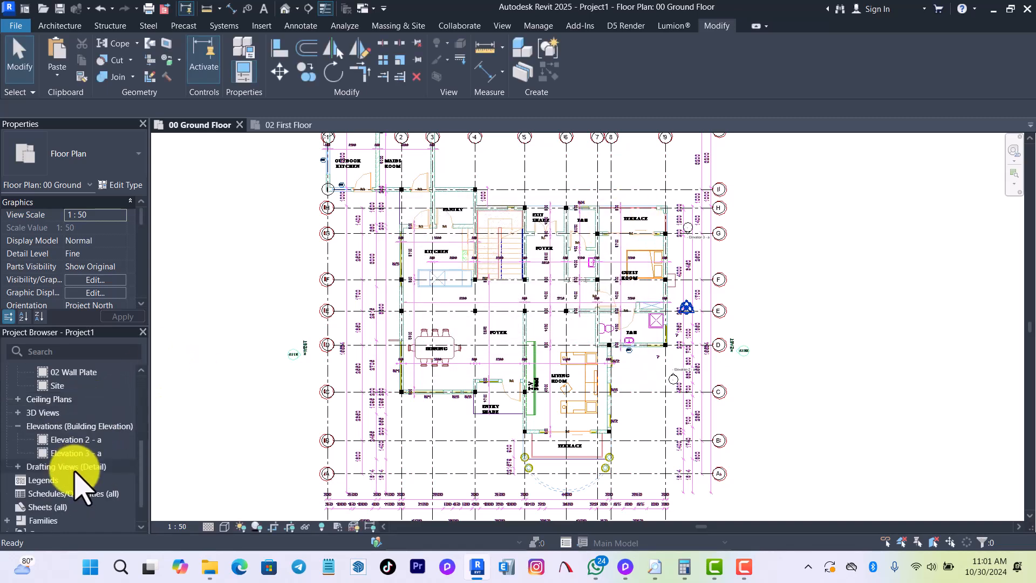
{"action": "left_click", "coordinate": [81, 440]}
{"action": "double_click", "coordinate": [81, 440]}
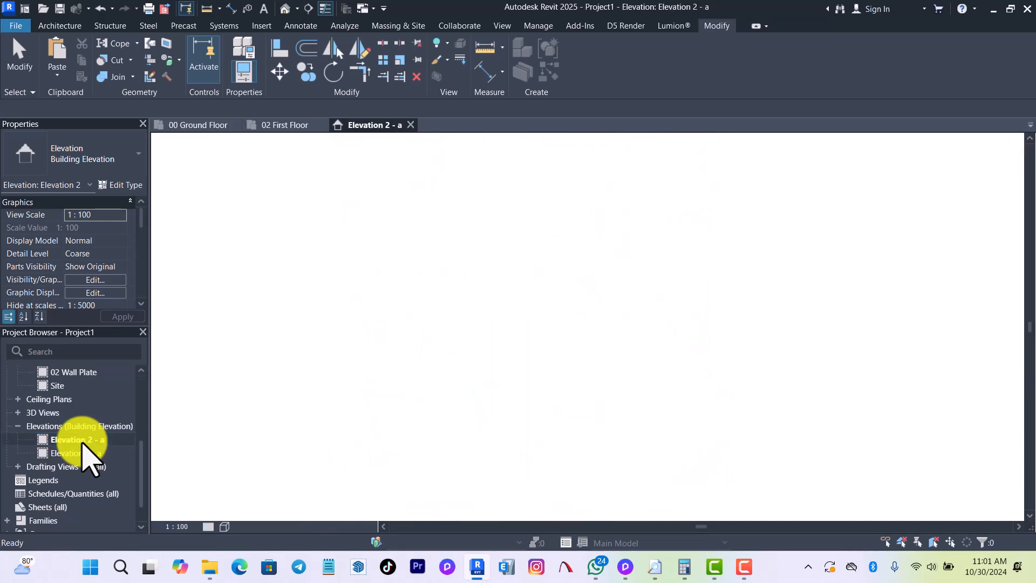
{"action": "scroll", "coordinate": [821, 453], "scroll_direction": "up", "scroll_amount": 5}
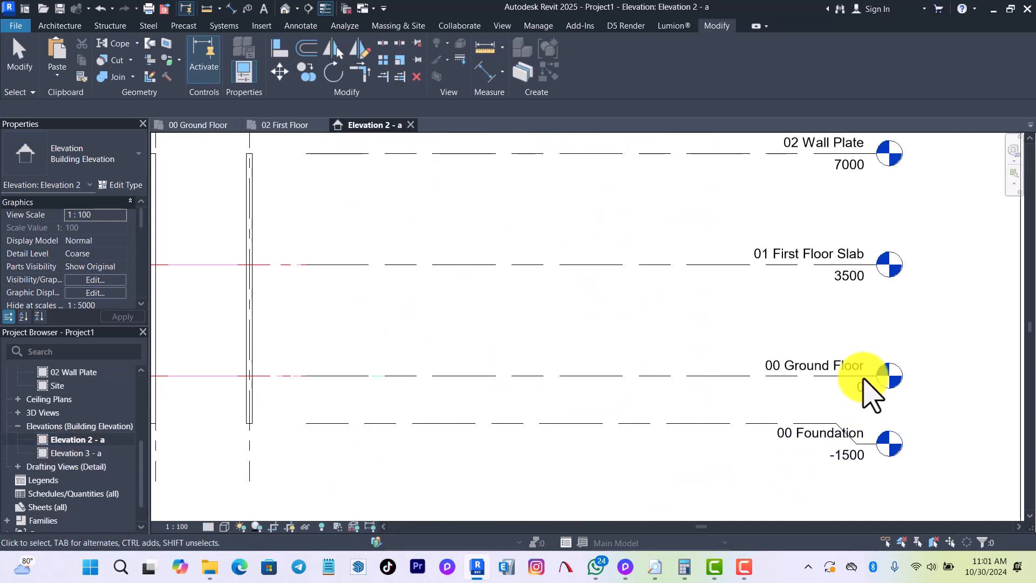
{"action": "left_click", "coordinate": [402, 152]}
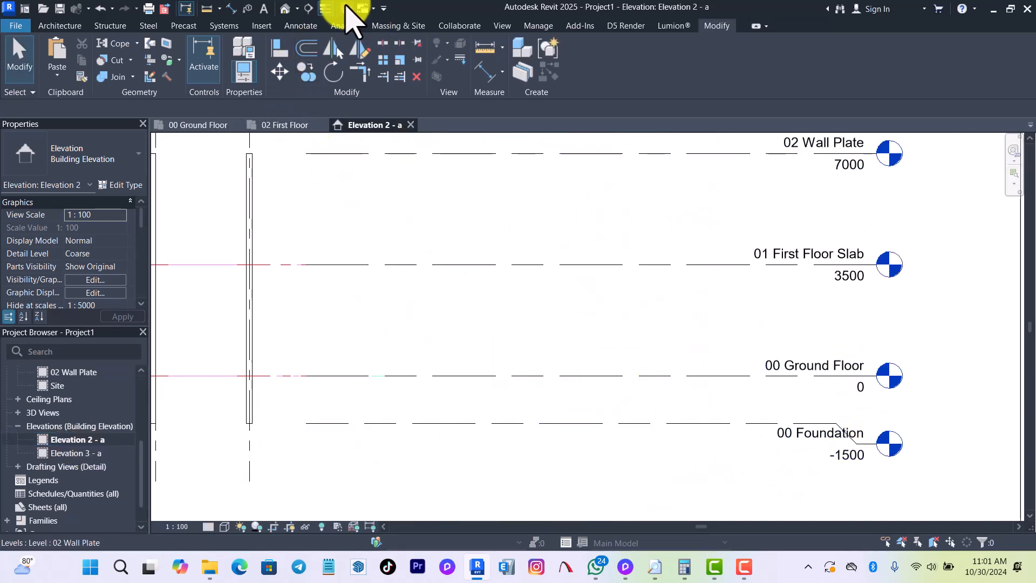
{"action": "left_click", "coordinate": [347, 8]}
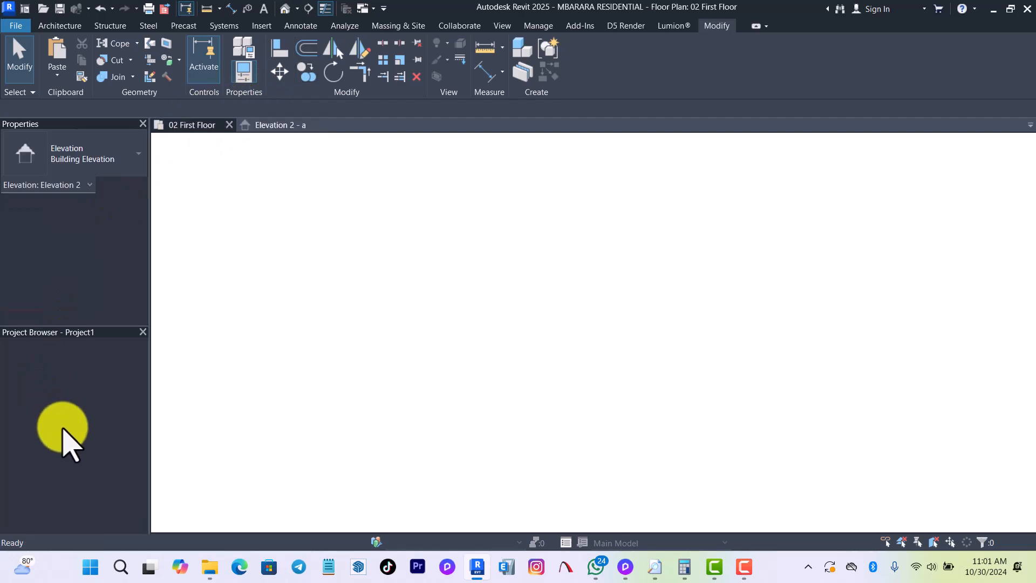
Open Section 4 of the MBARARA RESIDENTIAL project and tile only this section and Project1's Elevation 2 - a side by side.
{"action": "scroll", "coordinate": [75, 418], "scroll_direction": "down", "scroll_amount": 10}
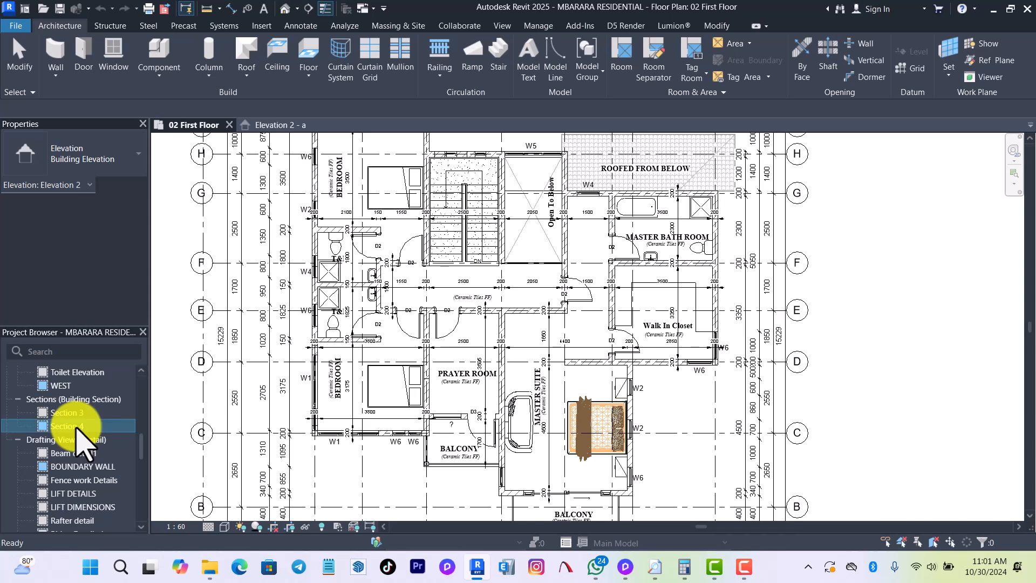
{"action": "double_click", "coordinate": [77, 426]}
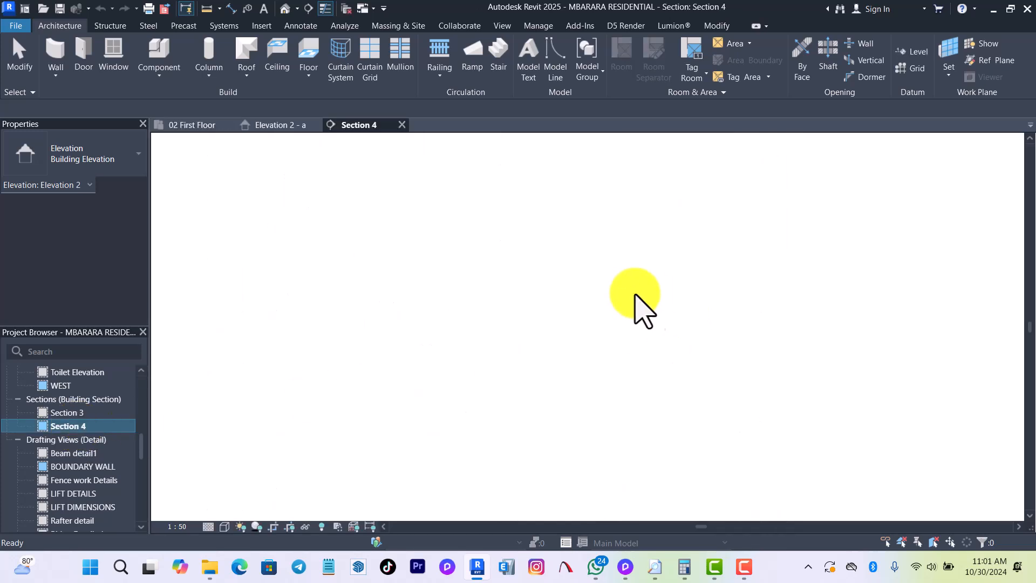
{"action": "left_click", "coordinate": [347, 9]}
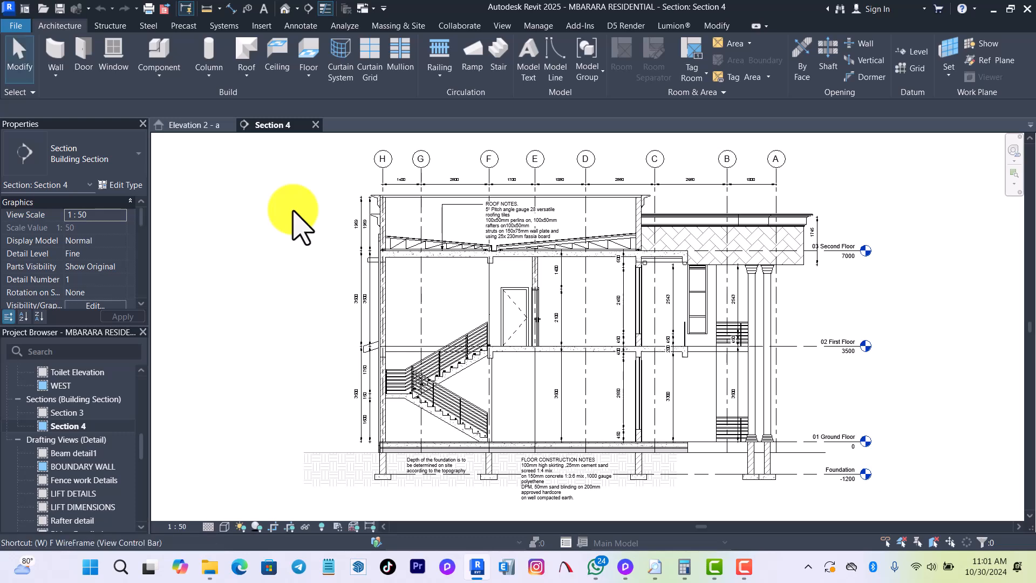
{"action": "key", "text": "w"}
{"action": "key", "text": "t"}
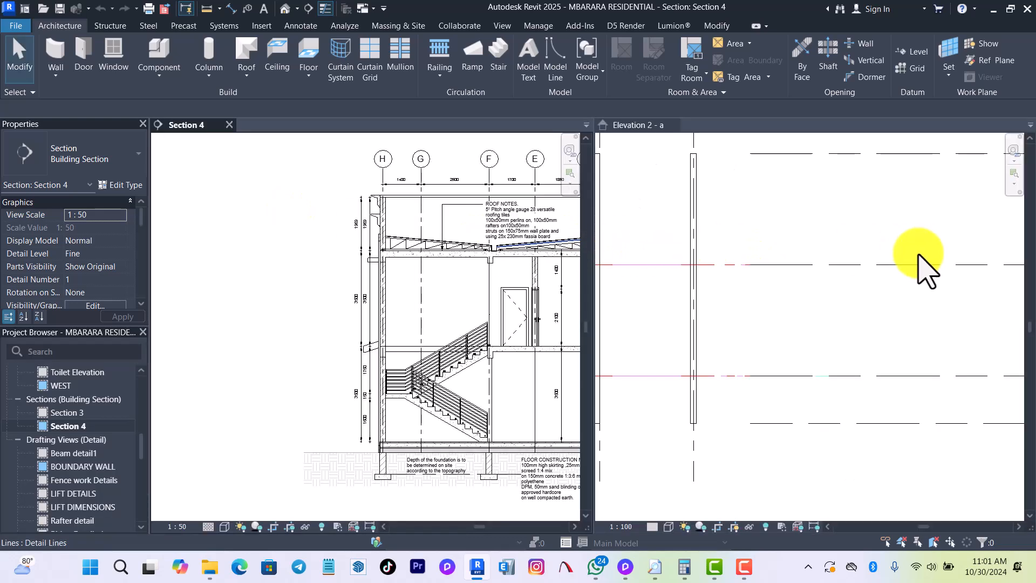
Compare the foundation, ground floor, first floor and upper level elevations in Section 4 with those in Elevation 2 - a.
{"action": "scroll", "coordinate": [927, 269], "scroll_direction": "down", "scroll_amount": 5}
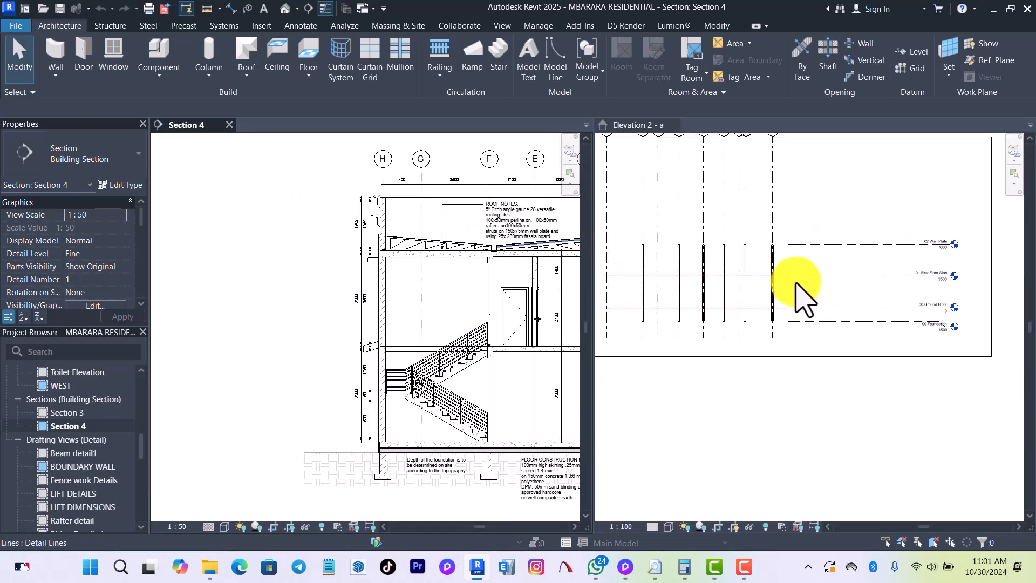
{"action": "scroll", "coordinate": [797, 282], "scroll_direction": "down", "scroll_amount": 4}
{"action": "scroll", "coordinate": [959, 287], "scroll_direction": "up", "scroll_amount": 4}
{"action": "scroll", "coordinate": [842, 306], "scroll_direction": "up", "scroll_amount": 1}
{"action": "scroll", "coordinate": [88, 211], "scroll_direction": "down", "scroll_amount": 3}
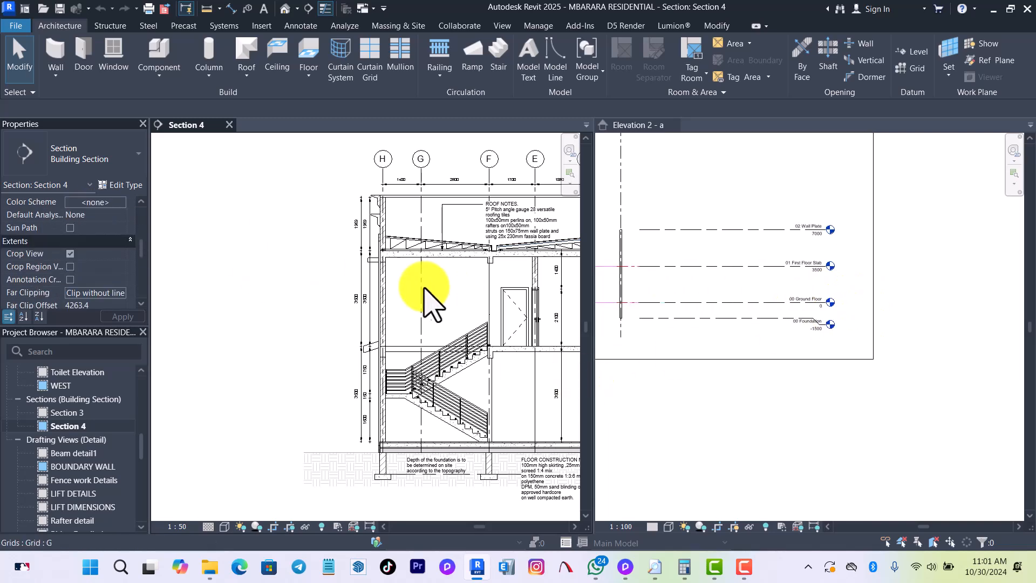
{"action": "scroll", "coordinate": [547, 343], "scroll_direction": "down", "scroll_amount": 2}
{"action": "scroll", "coordinate": [475, 296], "scroll_direction": "up", "scroll_amount": 6}
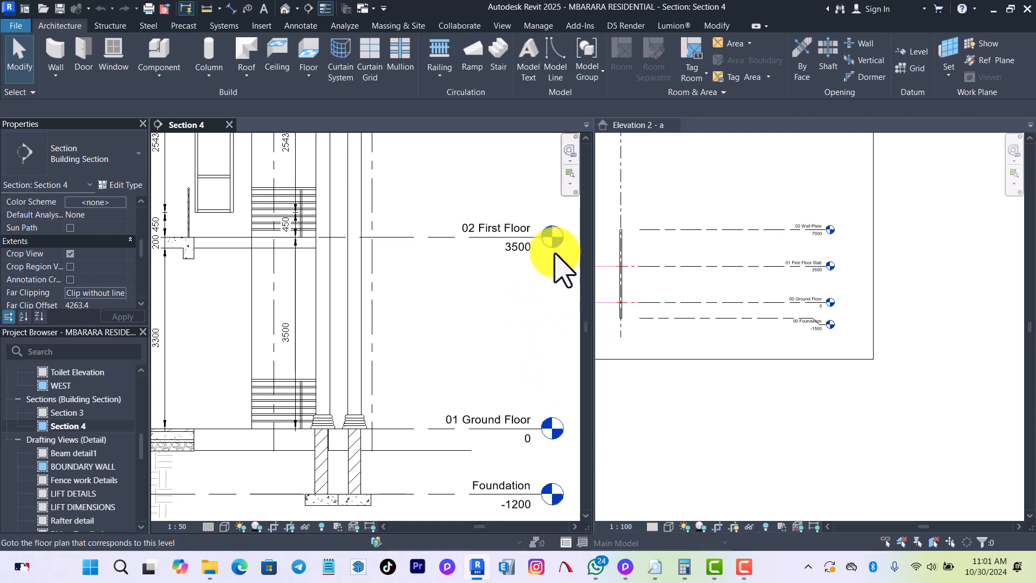
{"action": "scroll", "coordinate": [826, 278], "scroll_direction": "up", "scroll_amount": 5}
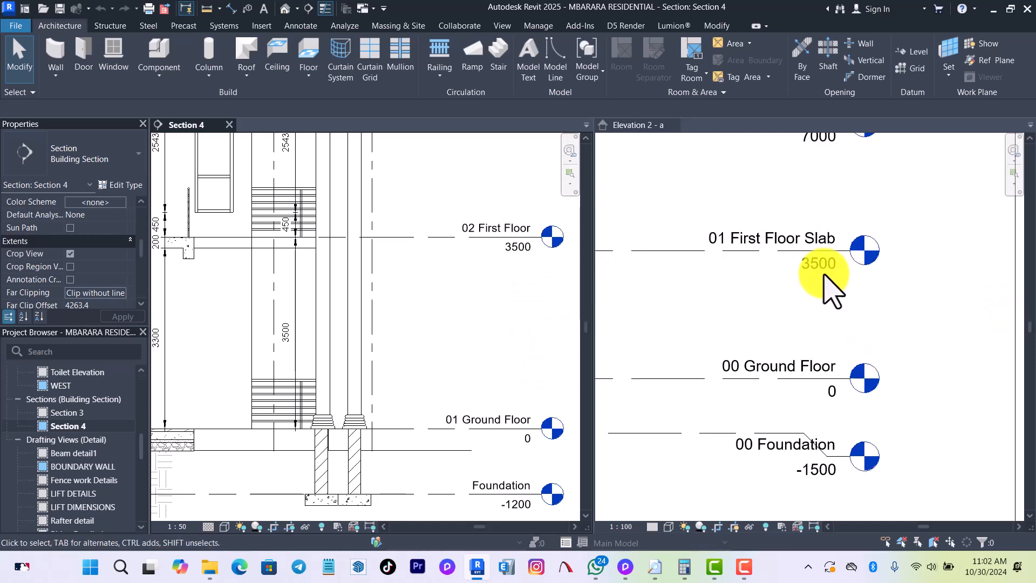
{"action": "scroll", "coordinate": [826, 277], "scroll_direction": "down", "scroll_amount": 3}
{"action": "scroll", "coordinate": [805, 250], "scroll_direction": "up", "scroll_amount": 2}
{"action": "scroll", "coordinate": [448, 377], "scroll_direction": "down", "scroll_amount": 3}
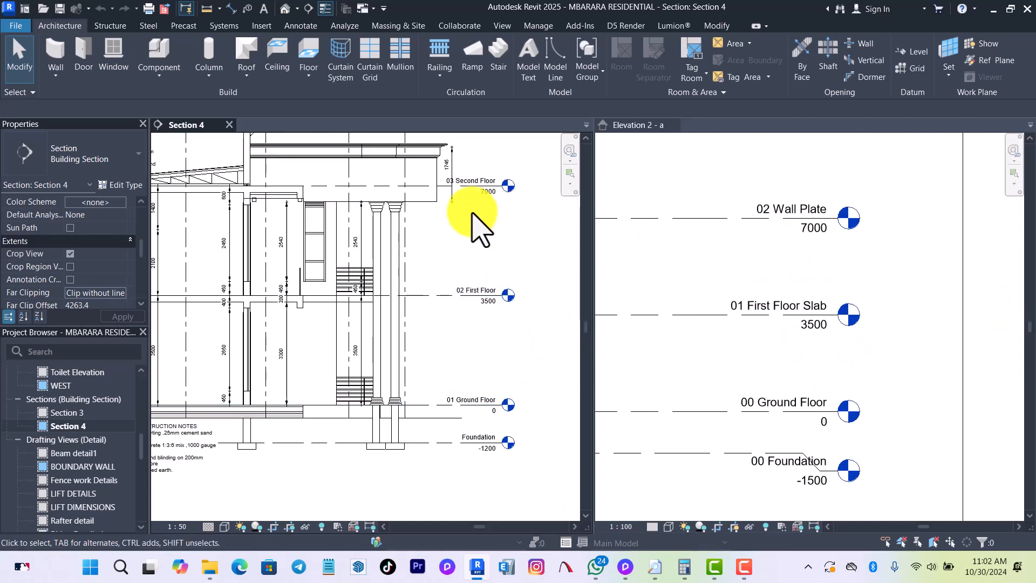
{"action": "scroll", "coordinate": [475, 227], "scroll_direction": "up", "scroll_amount": 2}
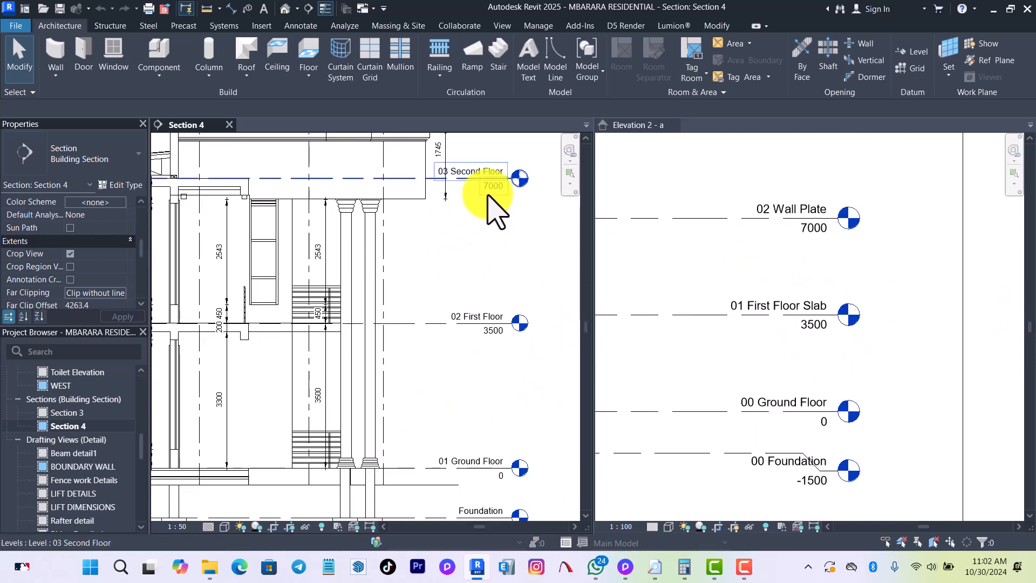
Make Elevation 2 - a active and return the tiled windows to tabbed views.
{"action": "left_click", "coordinate": [690, 184]}
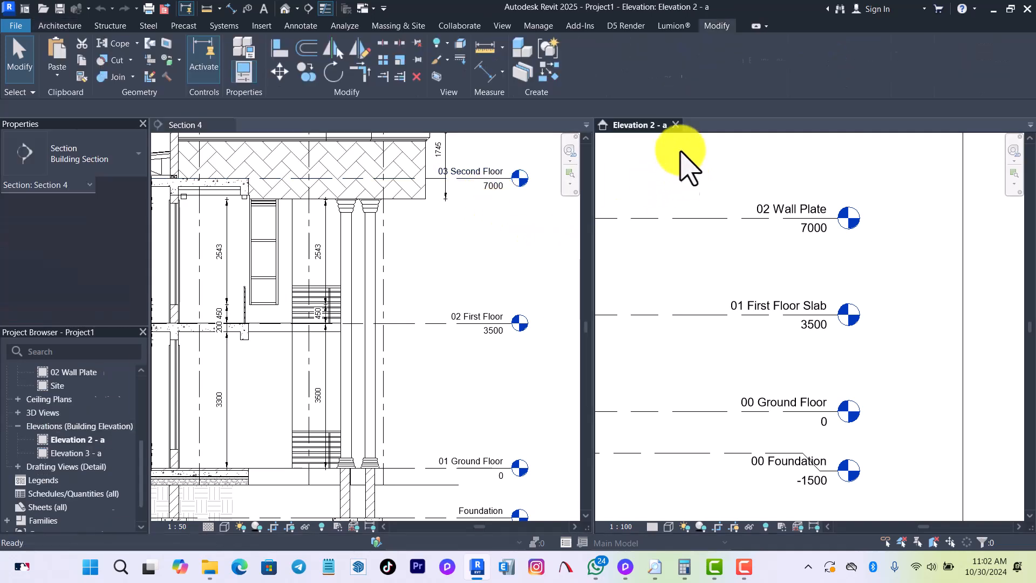
{"action": "key", "text": "t"}
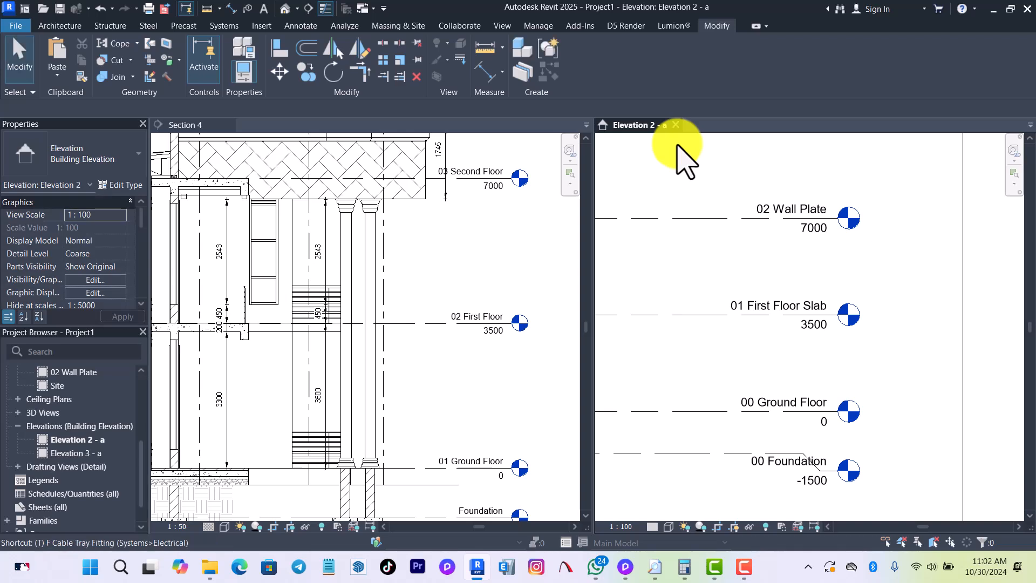
{"action": "key", "text": "b"}
{"action": "scroll", "coordinate": [620, 324], "scroll_direction": "down", "scroll_amount": 2}
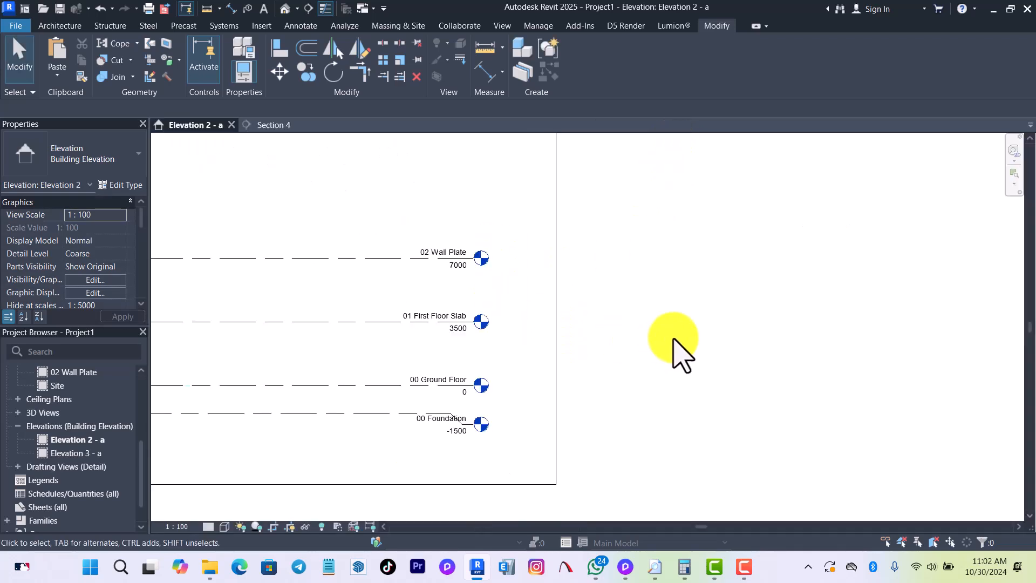
{"action": "scroll", "coordinate": [683, 347], "scroll_direction": "down", "scroll_amount": 2}
Open Project1's 00 Ground Floor floor plan and close all other views, including Section 4.
{"action": "scroll", "coordinate": [72, 442], "scroll_direction": "up", "scroll_amount": 3}
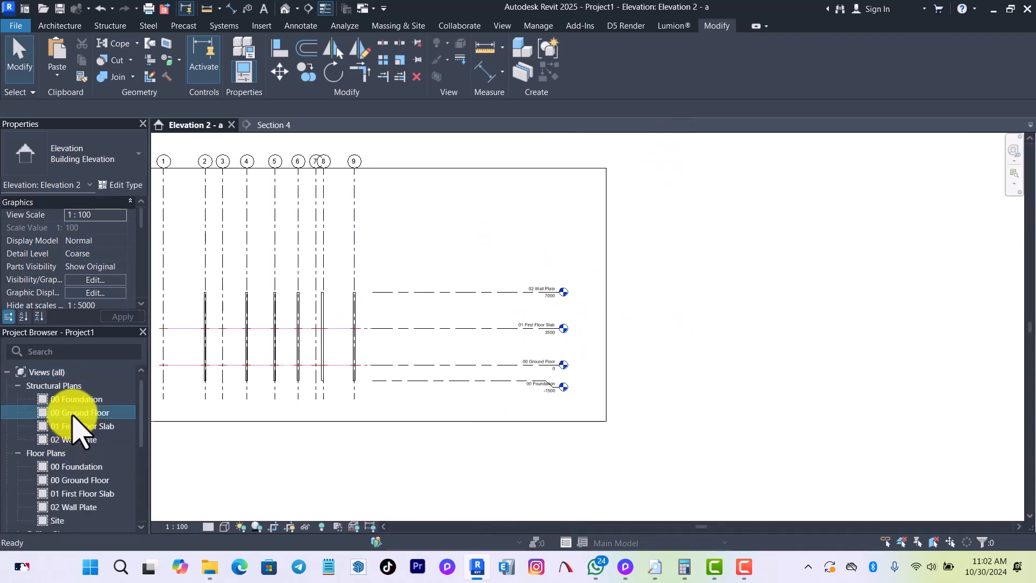
{"action": "double_click", "coordinate": [85, 480]}
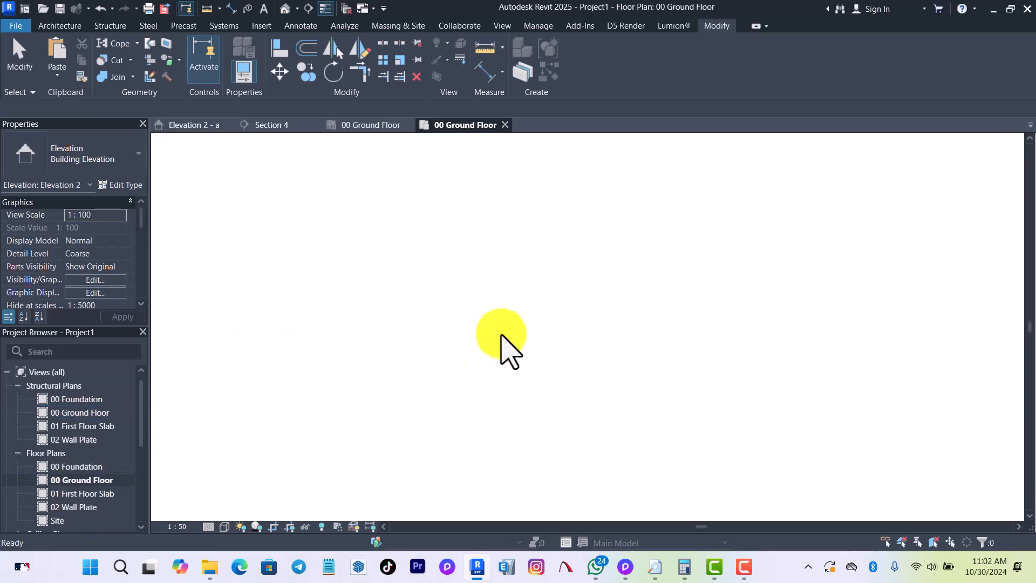
{"action": "scroll", "coordinate": [617, 330], "scroll_direction": "up", "scroll_amount": 5}
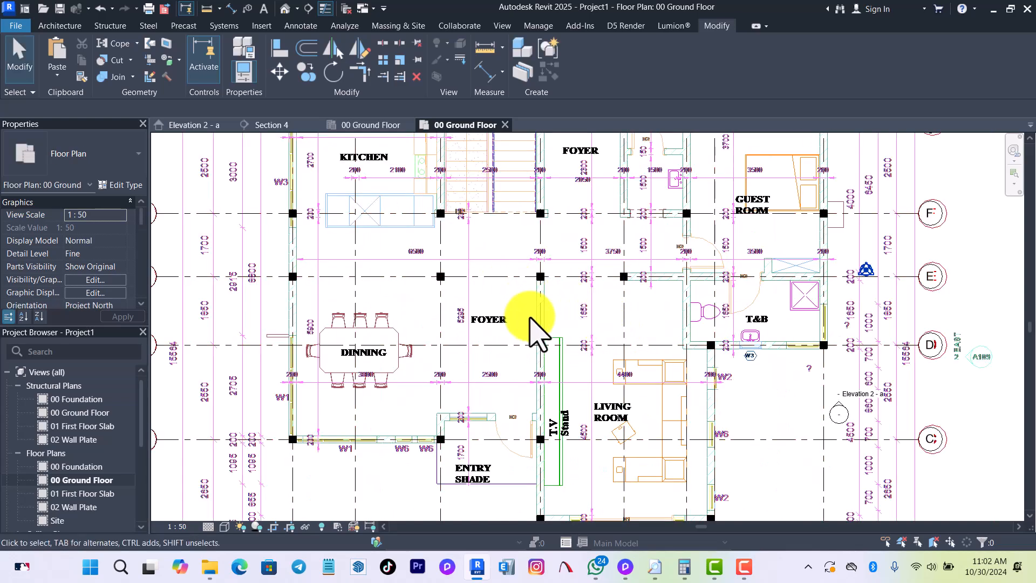
{"action": "scroll", "coordinate": [530, 318], "scroll_direction": "down", "scroll_amount": 2}
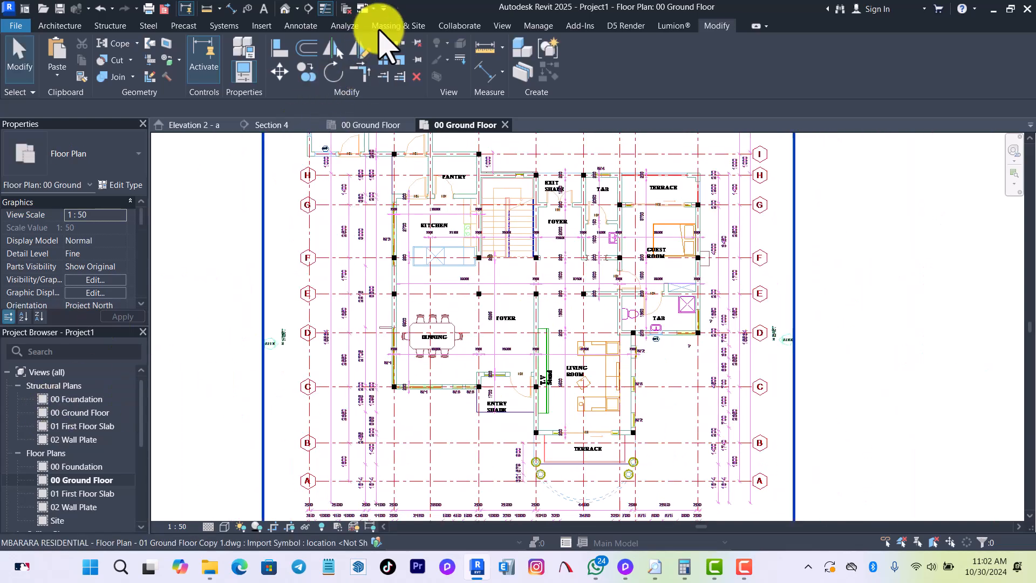
{"action": "left_click", "coordinate": [348, 7]}
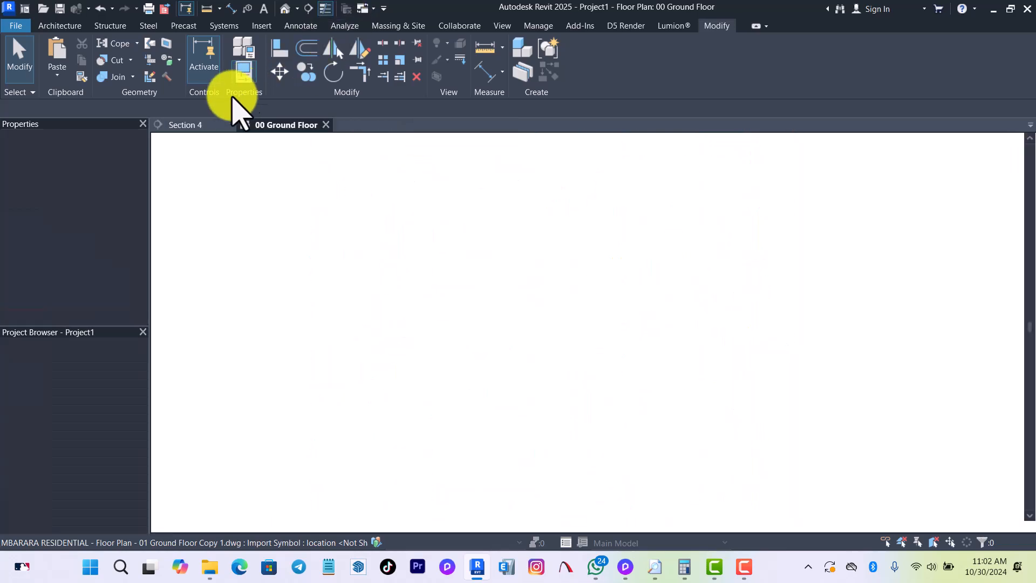
{"action": "left_click", "coordinate": [229, 125]}
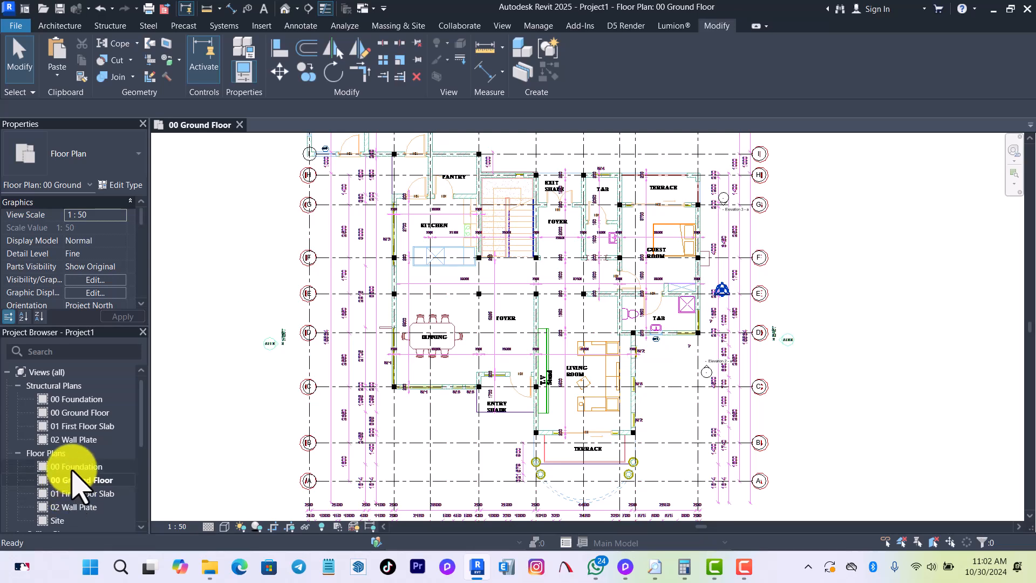
Open the 01 First Floor Slab floor plan and tile it beside the 00 Ground Floor plan.
{"action": "double_click", "coordinate": [75, 493]}
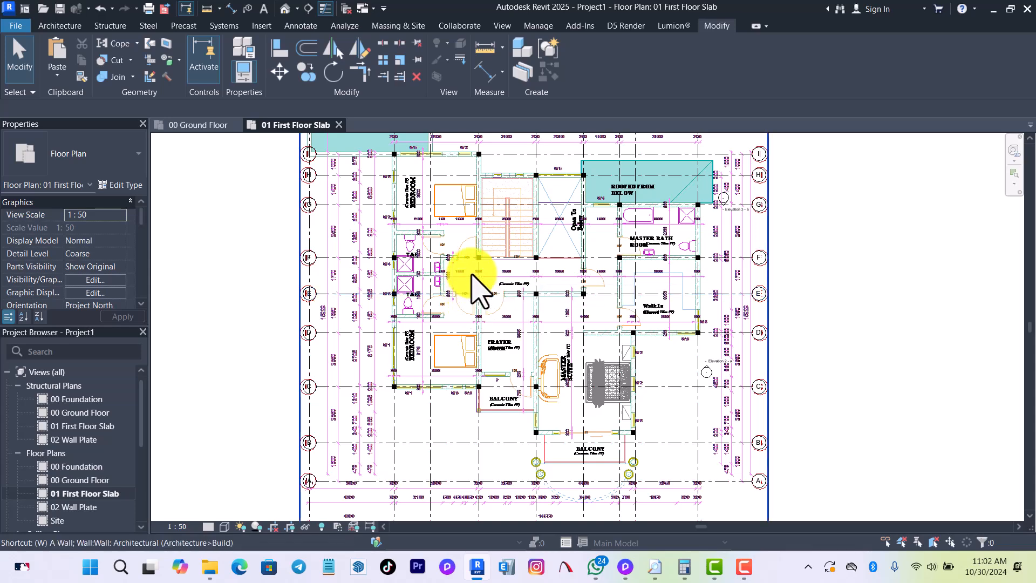
{"action": "key", "text": "w"}
{"action": "key", "text": "t"}
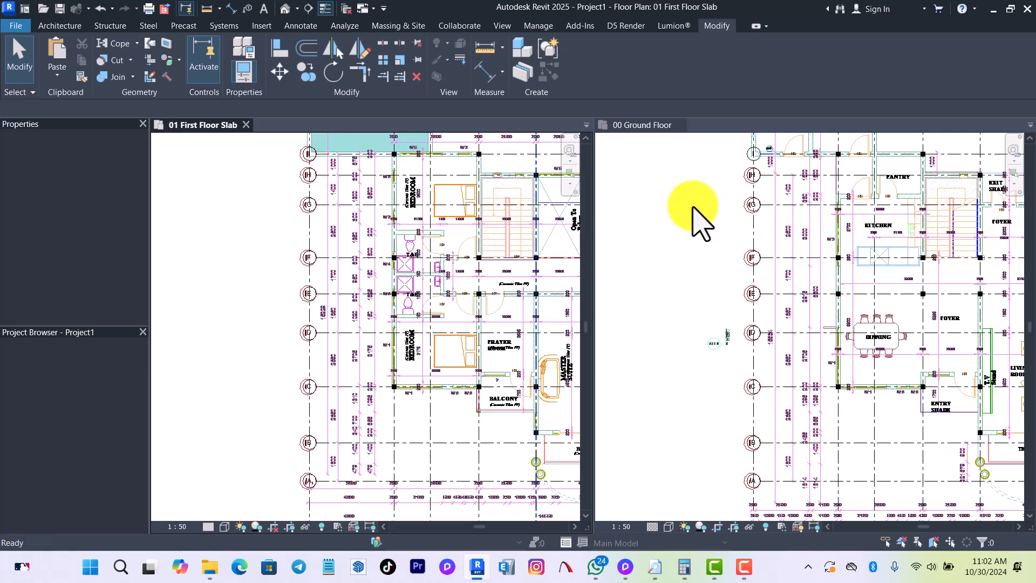
Make the 00 Ground Floor plan active and retile it beside 01 First Floor Slab.
{"action": "left_click", "coordinate": [693, 207]}
{"action": "key", "text": "w"}
{"action": "key", "text": "t"}
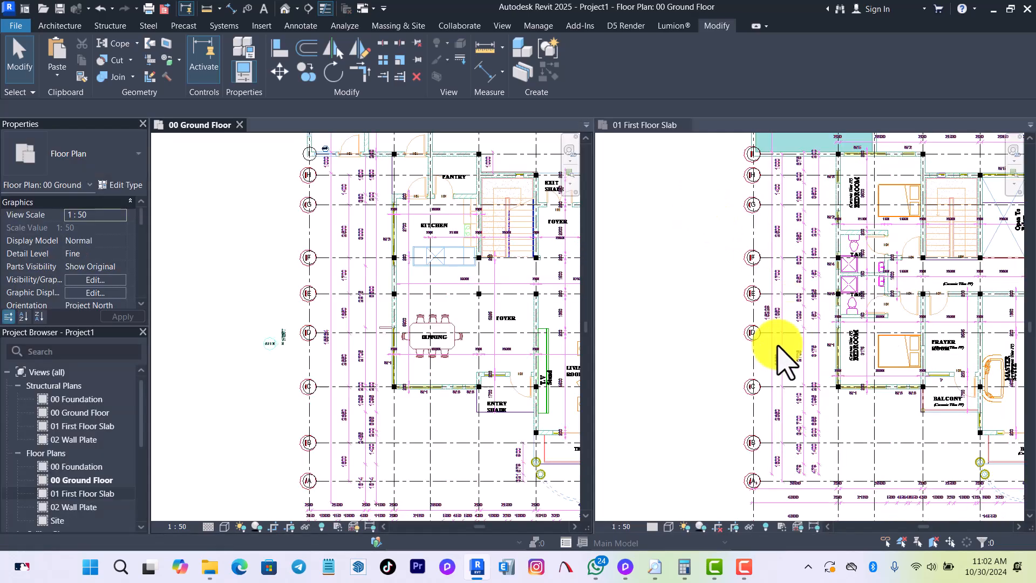
Compare the column positions in the 01 First Floor Slab plan with the ground floor, down to the round columns at the master suite balcony.
{"action": "scroll", "coordinate": [716, 338], "scroll_direction": "down", "scroll_amount": 2}
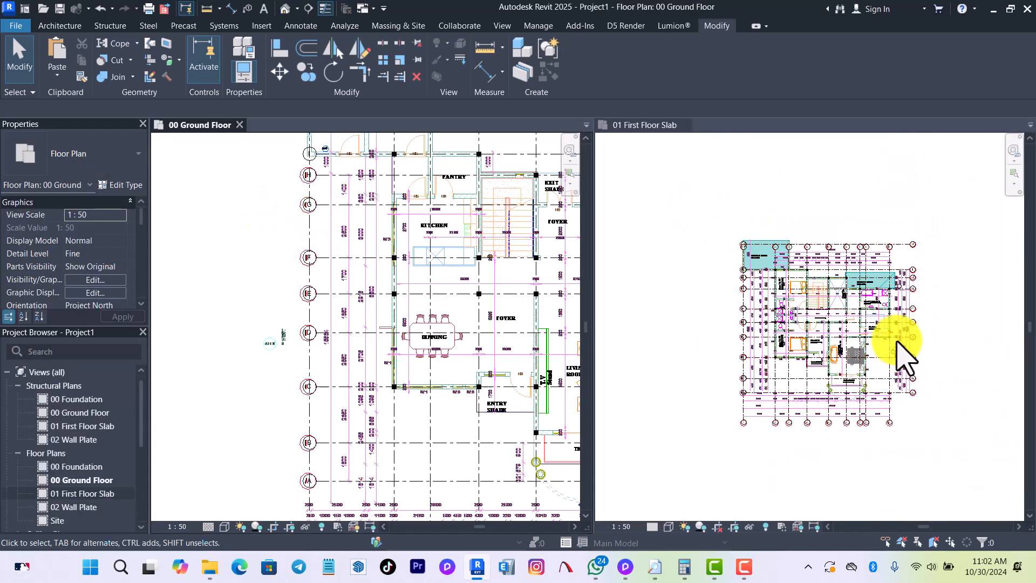
{"action": "scroll", "coordinate": [909, 359], "scroll_direction": "up", "scroll_amount": 4}
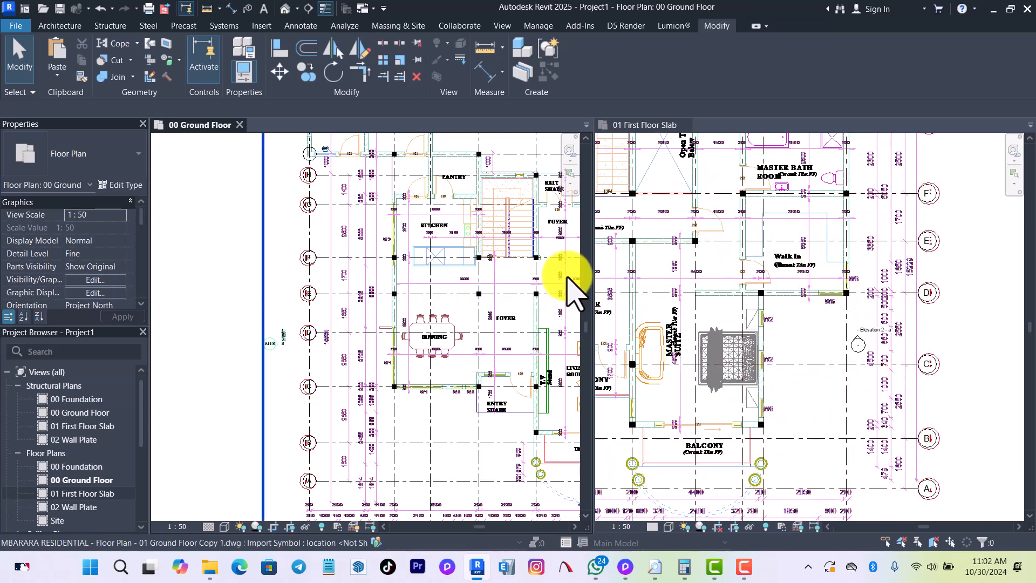
{"action": "scroll", "coordinate": [758, 294], "scroll_direction": "up", "scroll_amount": 4}
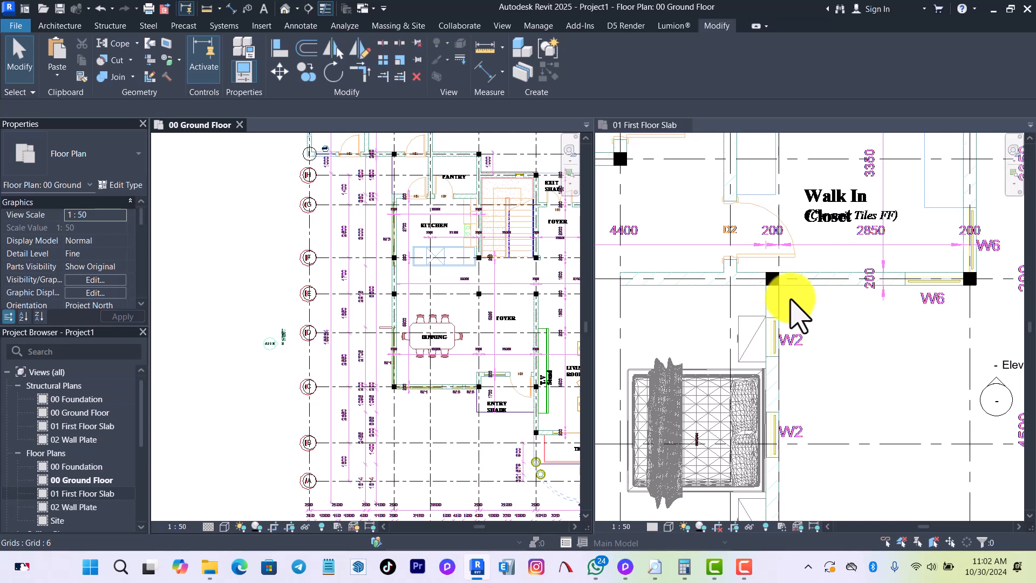
{"action": "scroll", "coordinate": [514, 315], "scroll_direction": "up", "scroll_amount": 4}
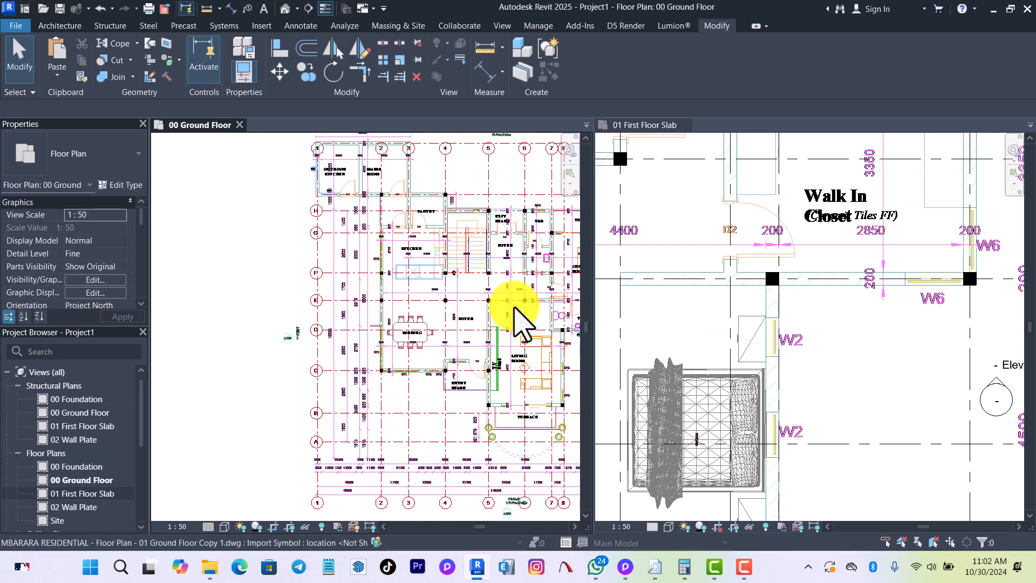
{"action": "scroll", "coordinate": [891, 337], "scroll_direction": "down", "scroll_amount": 5}
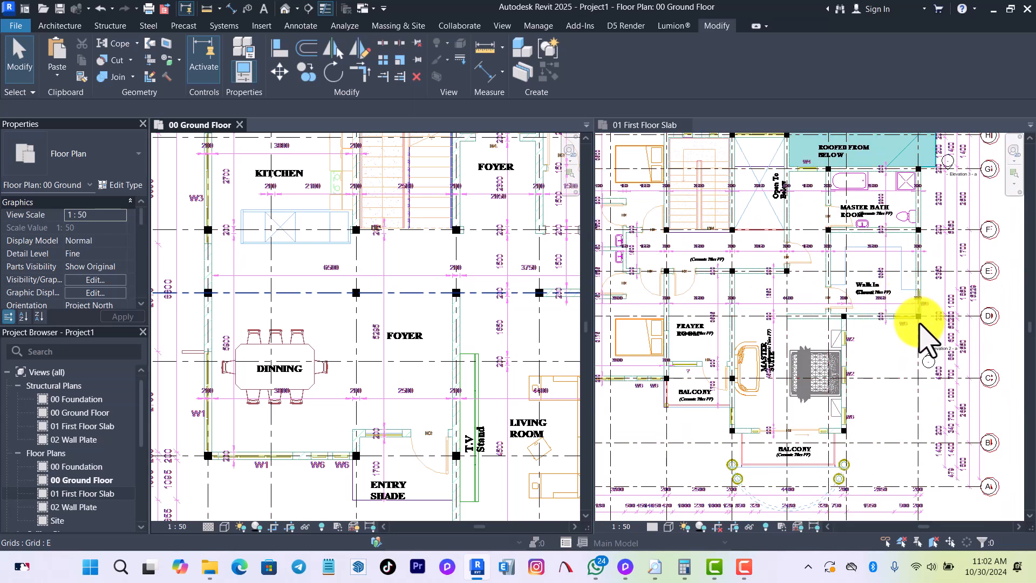
{"action": "scroll", "coordinate": [919, 321], "scroll_direction": "up", "scroll_amount": 5}
{"action": "scroll", "coordinate": [831, 346], "scroll_direction": "down", "scroll_amount": 3}
{"action": "scroll", "coordinate": [845, 302], "scroll_direction": "down", "scroll_amount": 3}
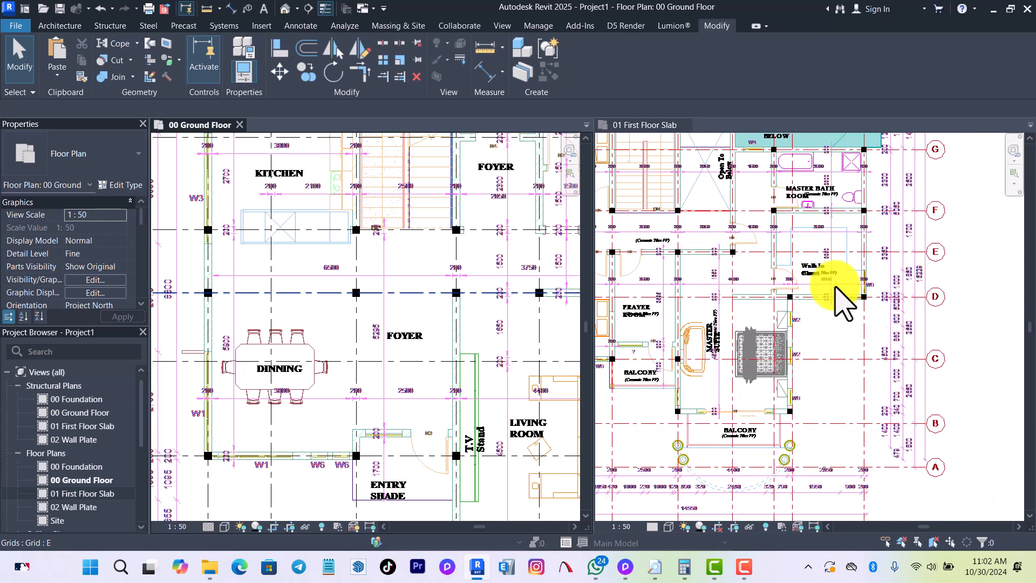
{"action": "scroll", "coordinate": [744, 443], "scroll_direction": "up", "scroll_amount": 6}
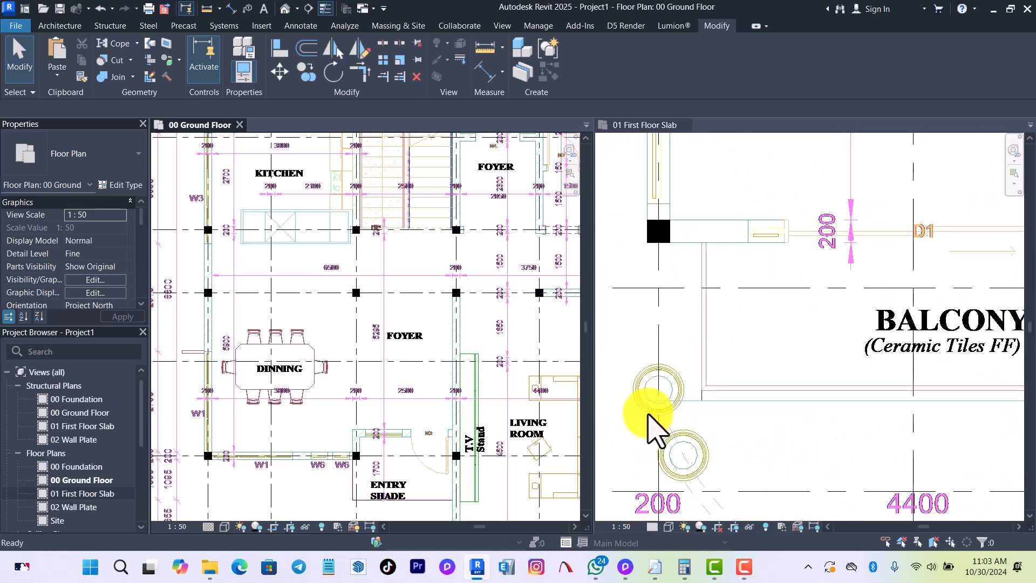
{"action": "scroll", "coordinate": [653, 428], "scroll_direction": "down", "scroll_amount": 5}
{"action": "scroll", "coordinate": [785, 427], "scroll_direction": "down", "scroll_amount": 3}
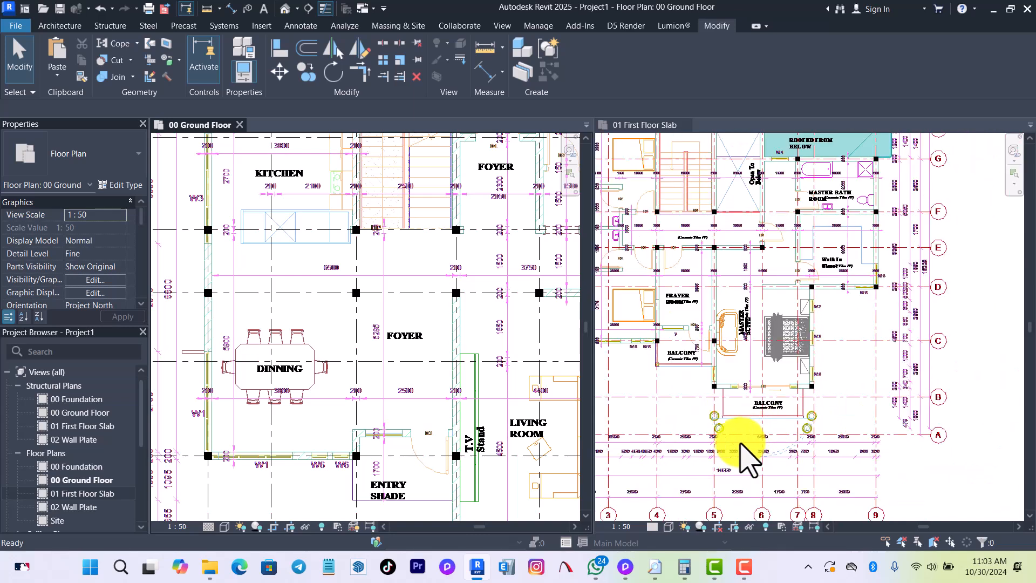
{"action": "scroll", "coordinate": [766, 454], "scroll_direction": "up", "scroll_amount": 5}
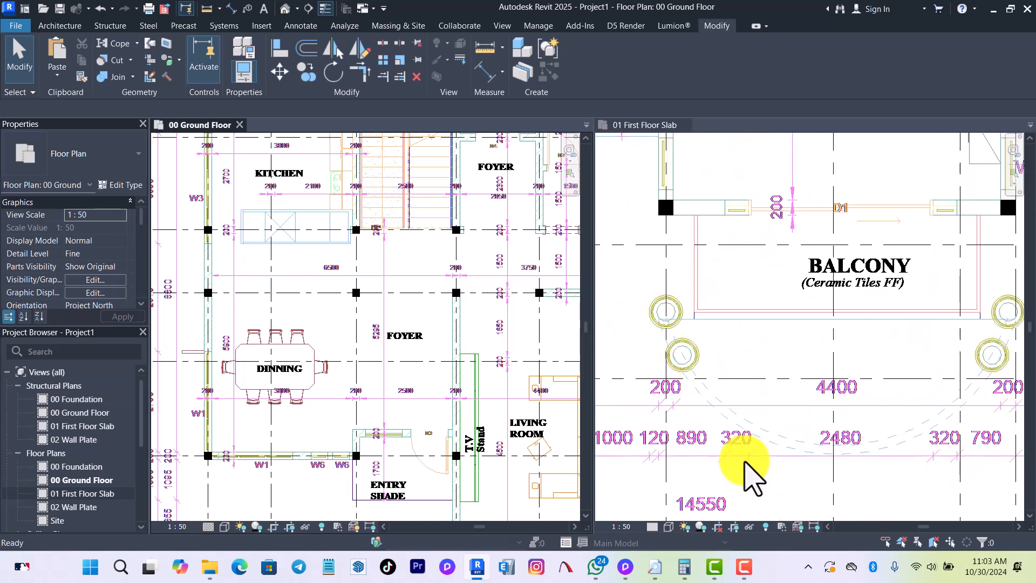
Place an M_Concrete-Round-Column of type C2 on the 00 Ground Floor plan, just outside the round column outlines at the terrace near grid 5.
{"action": "left_click", "coordinate": [738, 343]}
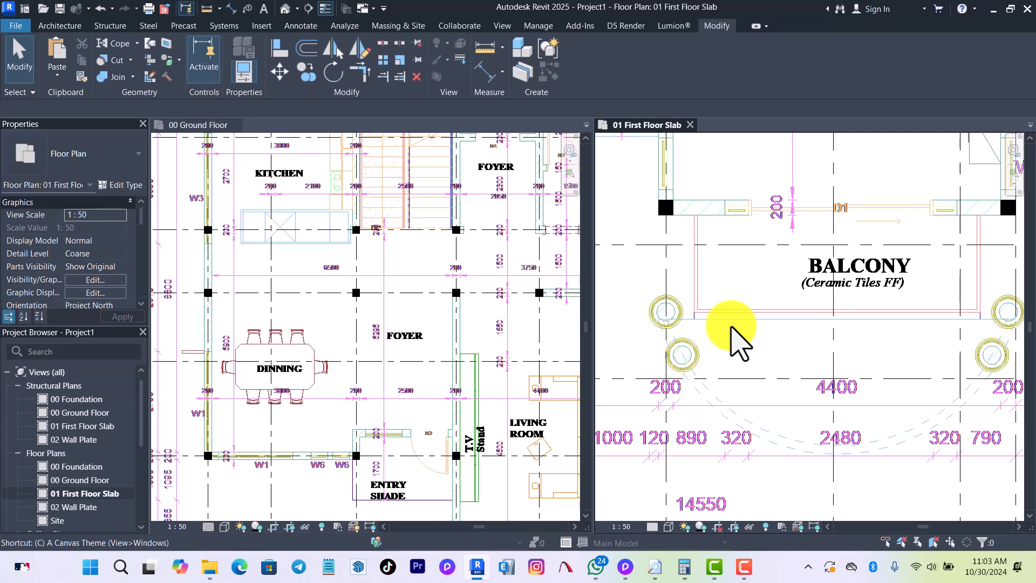
{"action": "key", "text": "c"}
{"action": "key", "text": "l"}
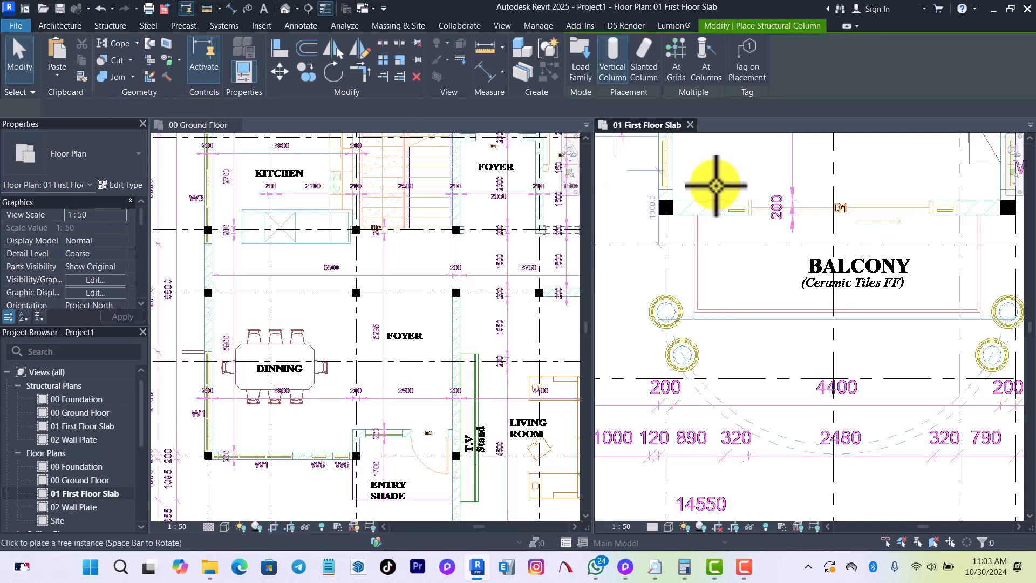
{"action": "left_click", "coordinate": [106, 27]}
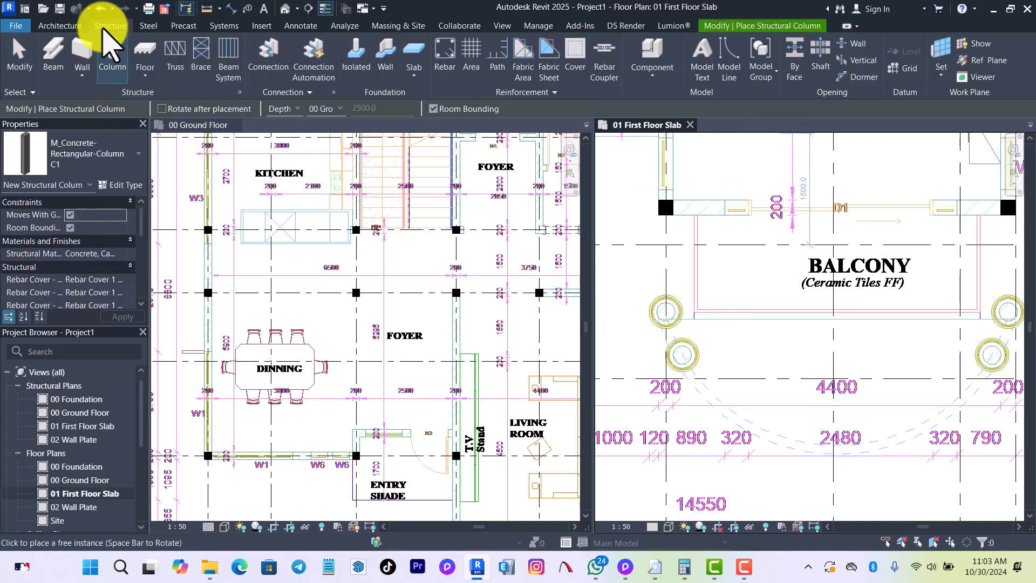
{"action": "left_click", "coordinate": [87, 159]}
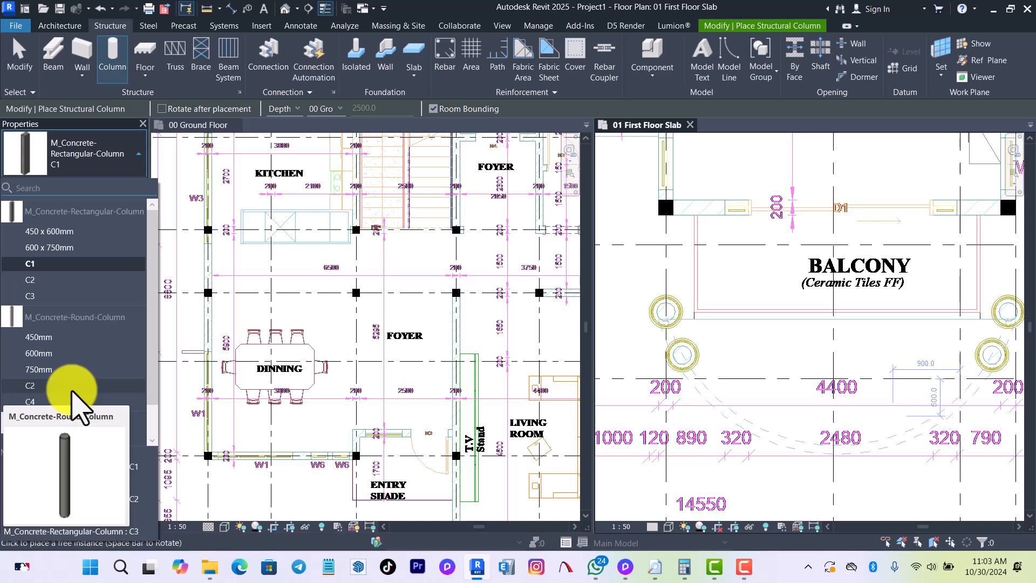
{"action": "left_click", "coordinate": [30, 385]}
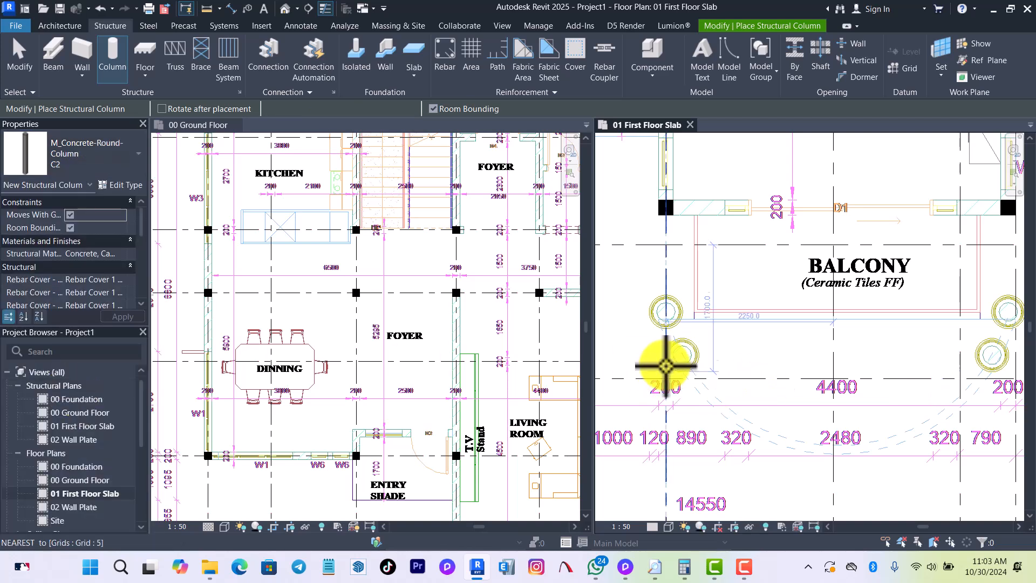
{"action": "scroll", "coordinate": [615, 340], "scroll_direction": "up", "scroll_amount": 2}
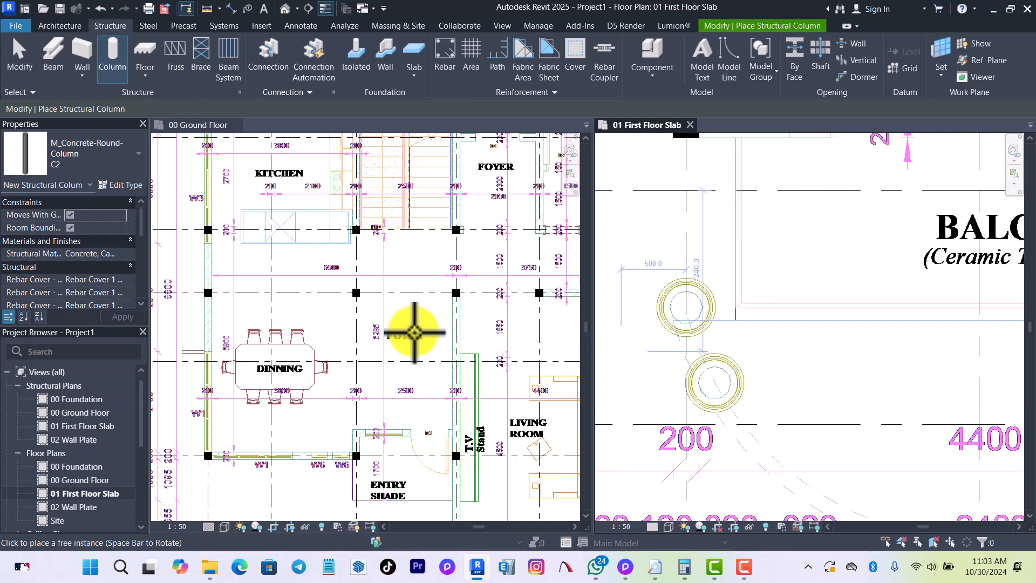
{"action": "scroll", "coordinate": [395, 330], "scroll_direction": "down", "scroll_amount": 2}
{"action": "scroll", "coordinate": [439, 474], "scroll_direction": "down", "scroll_amount": 2}
{"action": "scroll", "coordinate": [358, 398], "scroll_direction": "up", "scroll_amount": 1}
{"action": "scroll", "coordinate": [423, 421], "scroll_direction": "up", "scroll_amount": 7}
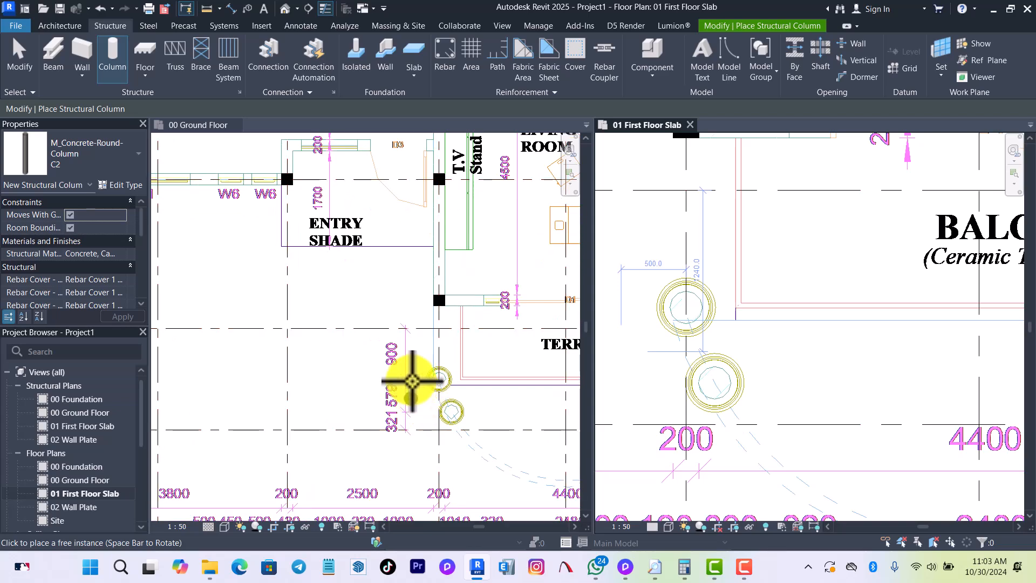
{"action": "left_click", "coordinate": [424, 390]}
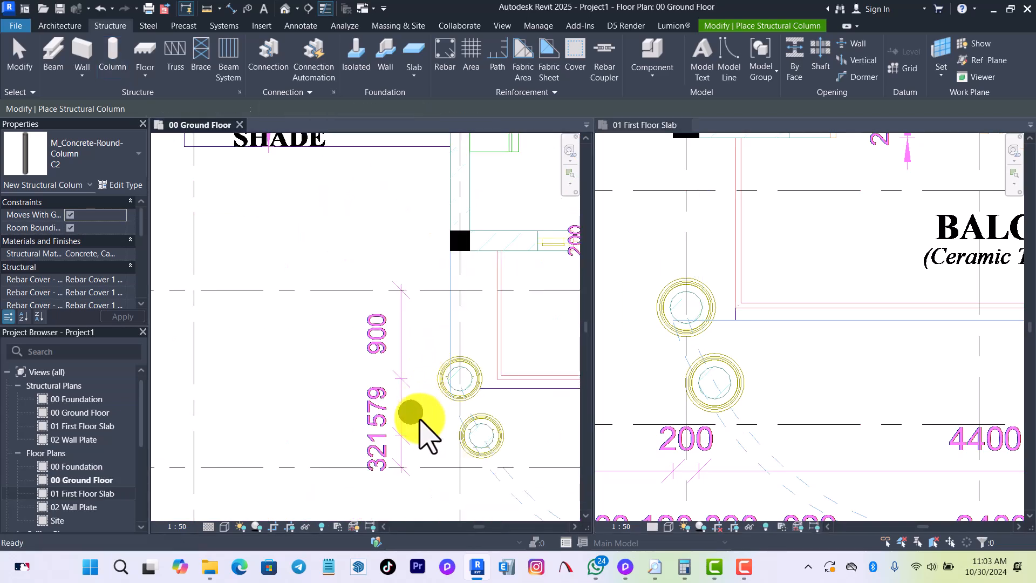
{"action": "key", "text": "Escape"}
{"action": "key", "text": "Escape"}
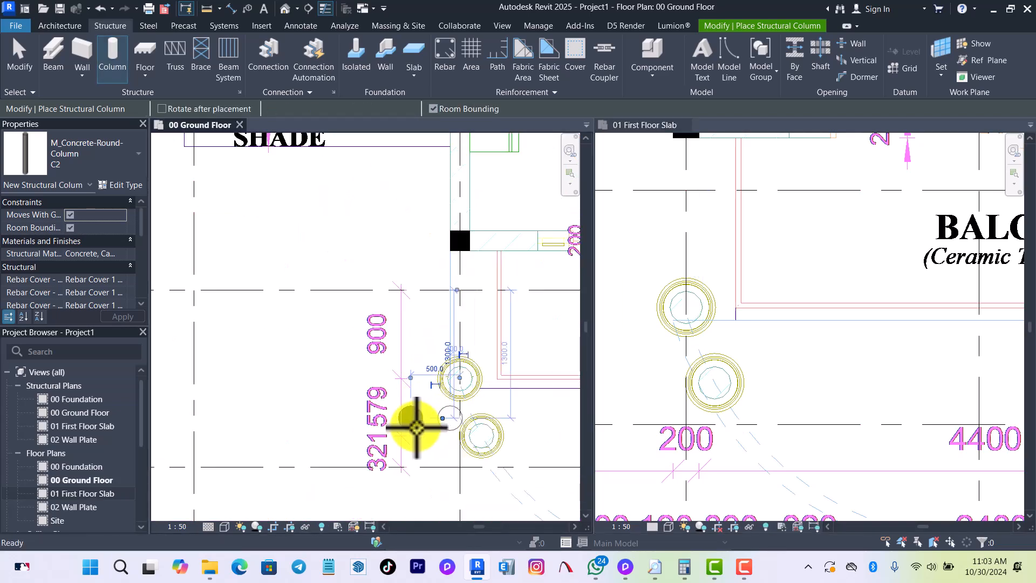
Move the round C2 column onto the centre of the upper circular outline at the terrace's grid 5 corner.
{"action": "left_click", "coordinate": [412, 419]}
{"action": "left_click_drag", "start_coordinate": [428, 384], "coordinate": [428, 382]}
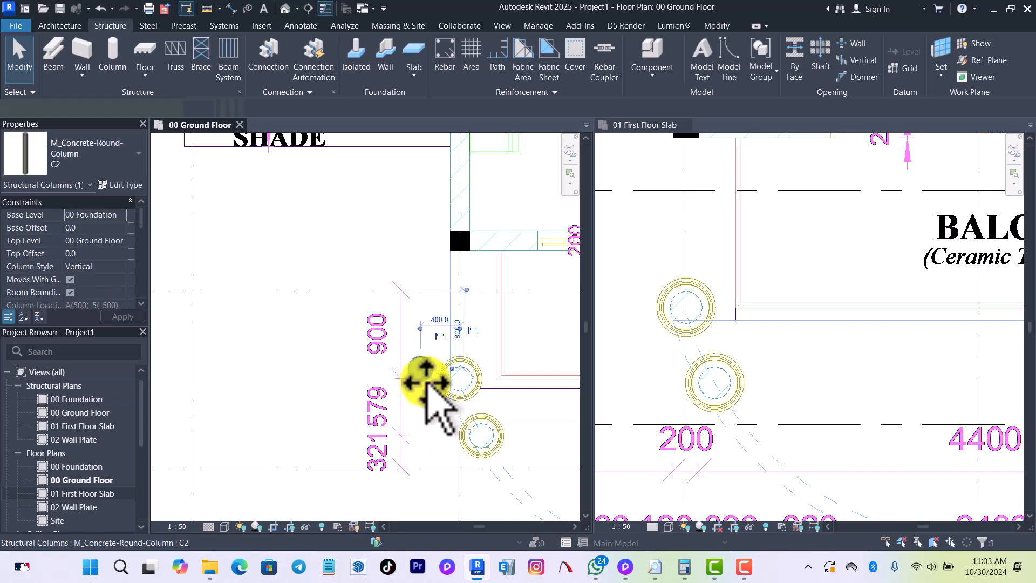
{"action": "left_click", "coordinate": [278, 73]}
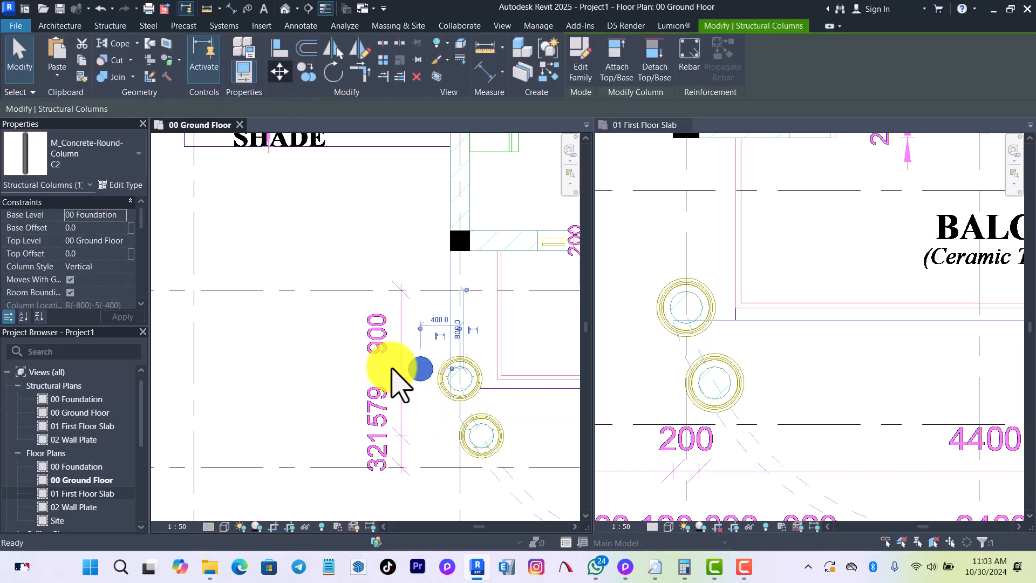
{"action": "scroll", "coordinate": [435, 377], "scroll_direction": "up", "scroll_amount": 2}
{"action": "left_click", "coordinate": [434, 368]}
{"action": "left_click", "coordinate": [504, 385]}
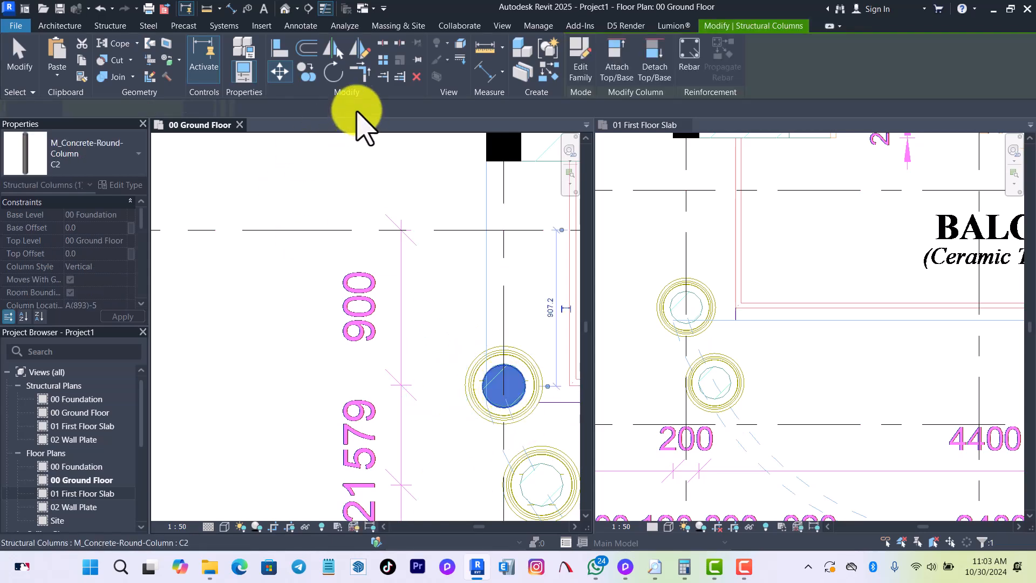
Copy the round C2 column, with multiple copies enabled, onto the terrace's other three circular column outlines.
{"action": "key", "text": "c"}
{"action": "key", "text": "c"}
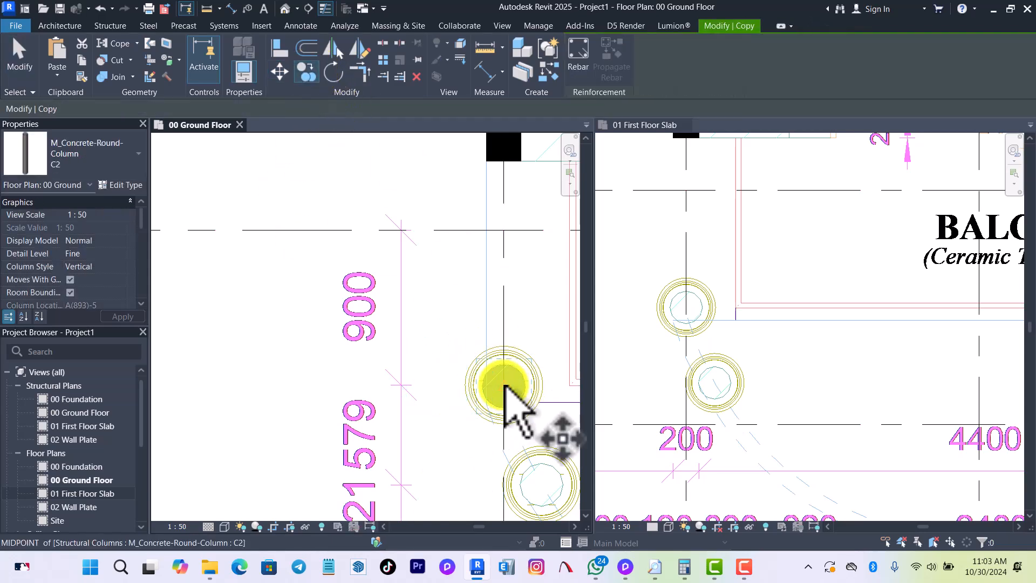
{"action": "left_click", "coordinate": [504, 386]}
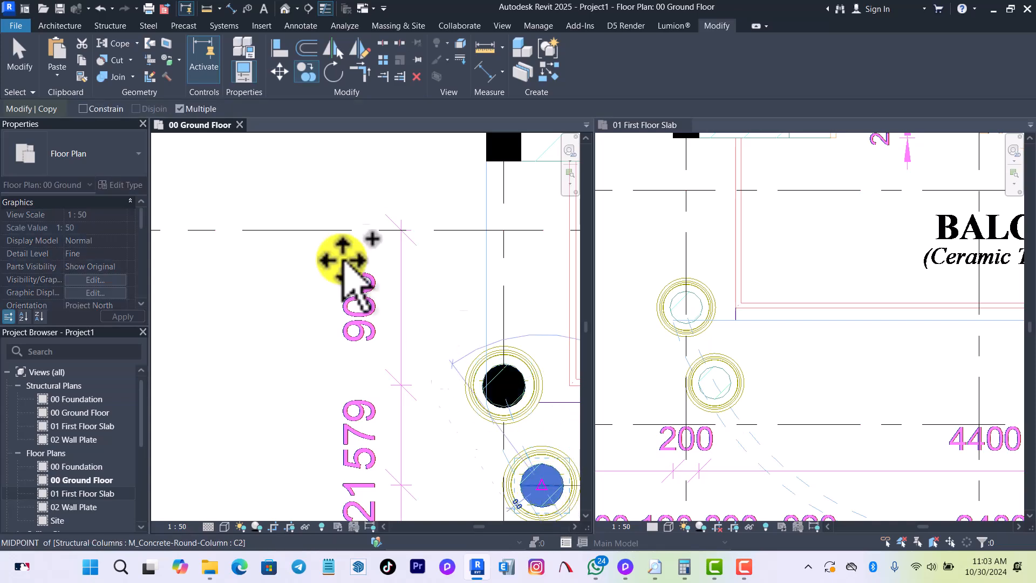
{"action": "scroll", "coordinate": [347, 281], "scroll_direction": "down", "scroll_amount": 4}
{"action": "scroll", "coordinate": [468, 348], "scroll_direction": "down", "scroll_amount": 3}
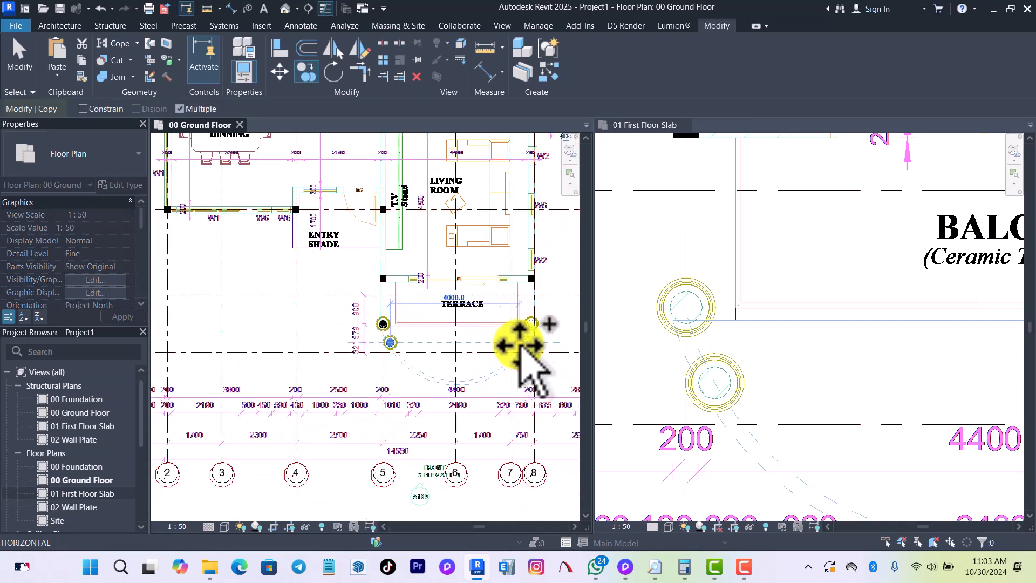
{"action": "scroll", "coordinate": [527, 343], "scroll_direction": "up", "scroll_amount": 6}
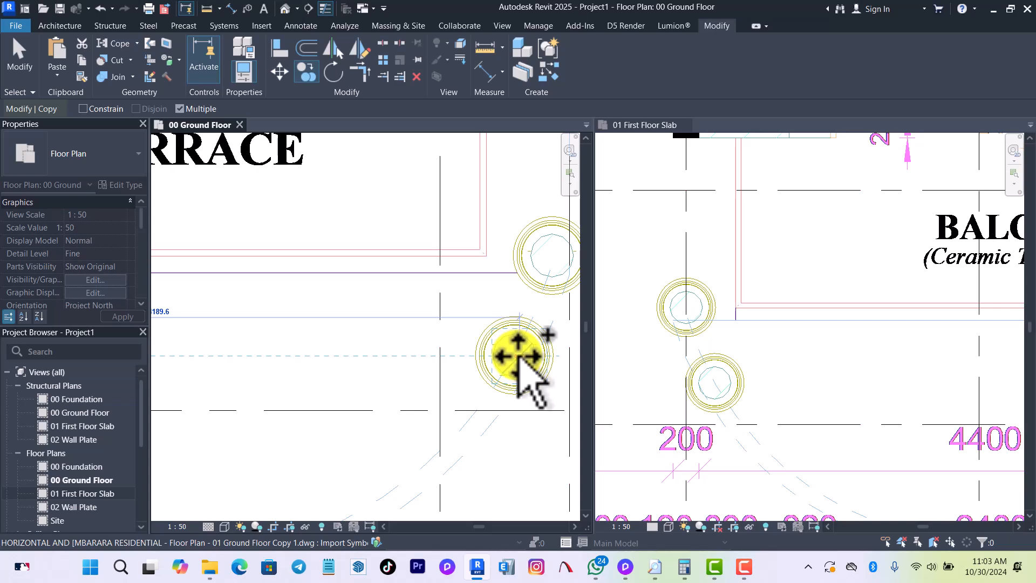
{"action": "left_click", "coordinate": [516, 355]}
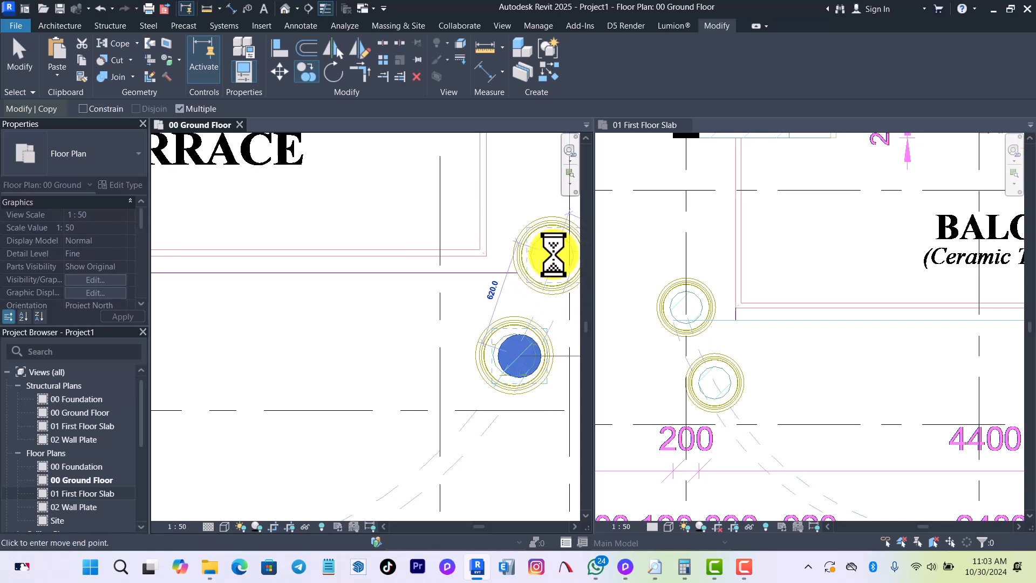
{"action": "scroll", "coordinate": [472, 361], "scroll_direction": "down", "scroll_amount": 4}
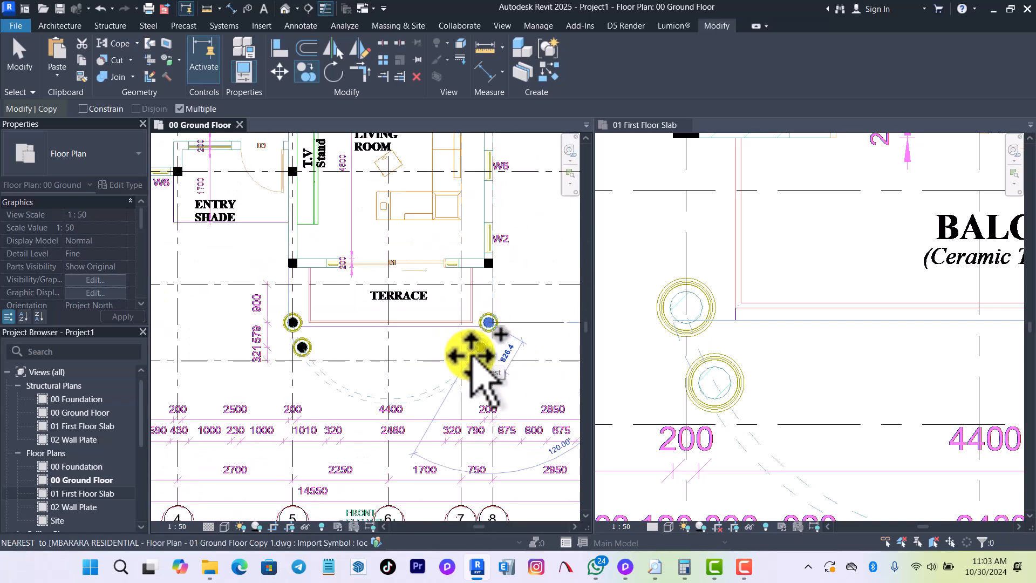
{"action": "left_click", "coordinate": [475, 357]}
{"action": "scroll", "coordinate": [497, 323], "scroll_direction": "up", "scroll_amount": 3}
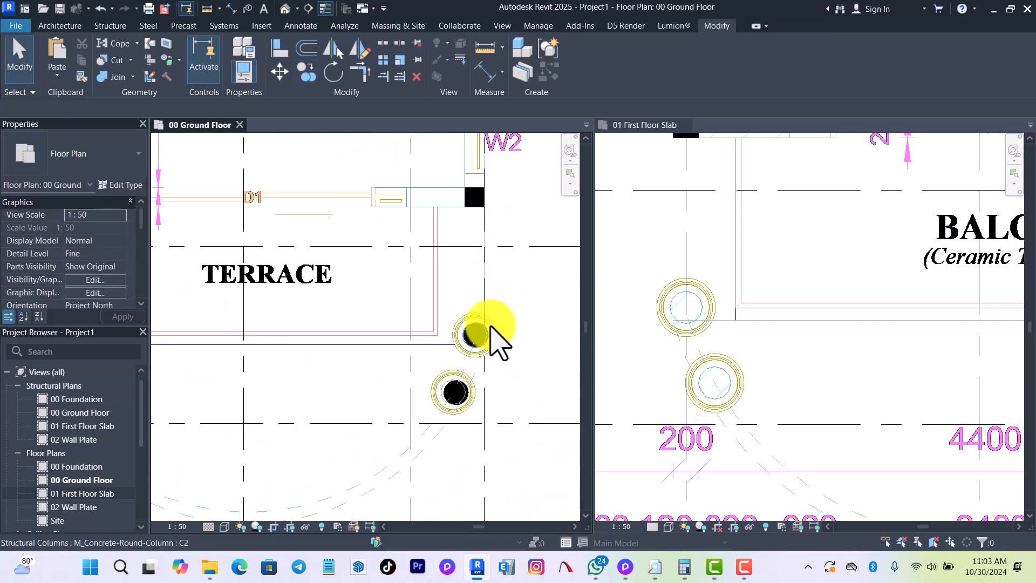
Align the upper round column at the terrace's grid 8 side vertically with the centre of the rectangular column above it.
{"action": "left_click", "coordinate": [278, 50]}
{"action": "scroll", "coordinate": [476, 186], "scroll_direction": "up", "scroll_amount": 2}
{"action": "left_click", "coordinate": [475, 207]}
{"action": "scroll", "coordinate": [476, 444], "scroll_direction": "down", "scroll_amount": 4}
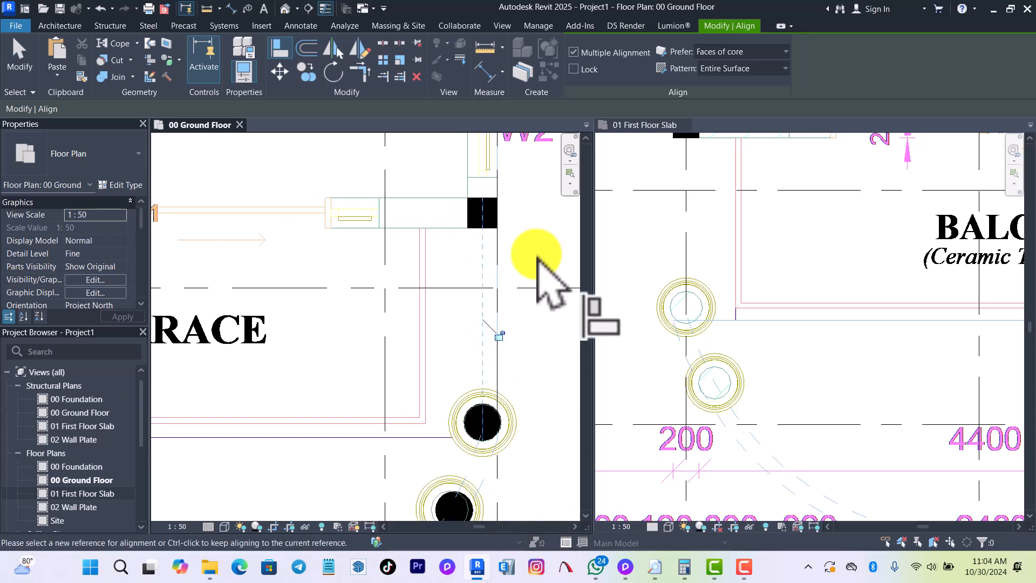
Align the upper round column on grid 5 horizontally with the centre of the upper round column across the terrace.
{"action": "scroll", "coordinate": [516, 353], "scroll_direction": "up", "scroll_amount": 3}
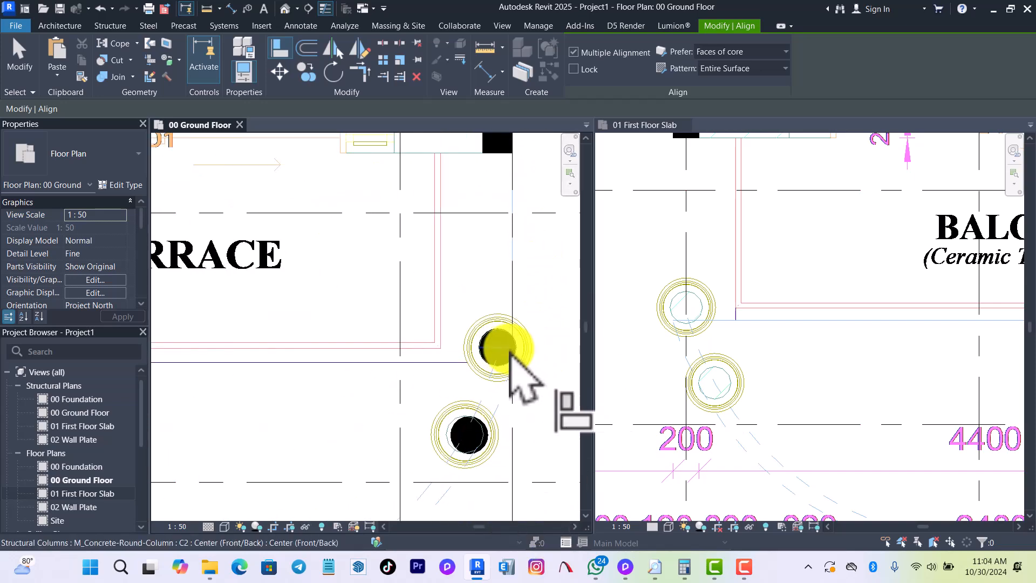
{"action": "left_click", "coordinate": [509, 352]}
{"action": "scroll", "coordinate": [547, 355], "scroll_direction": "down", "scroll_amount": 5}
{"action": "middle_click_drag", "start_coordinate": [325, 354], "coordinate": [402, 354]}
{"action": "scroll", "coordinate": [344, 350], "scroll_direction": "up", "scroll_amount": 3}
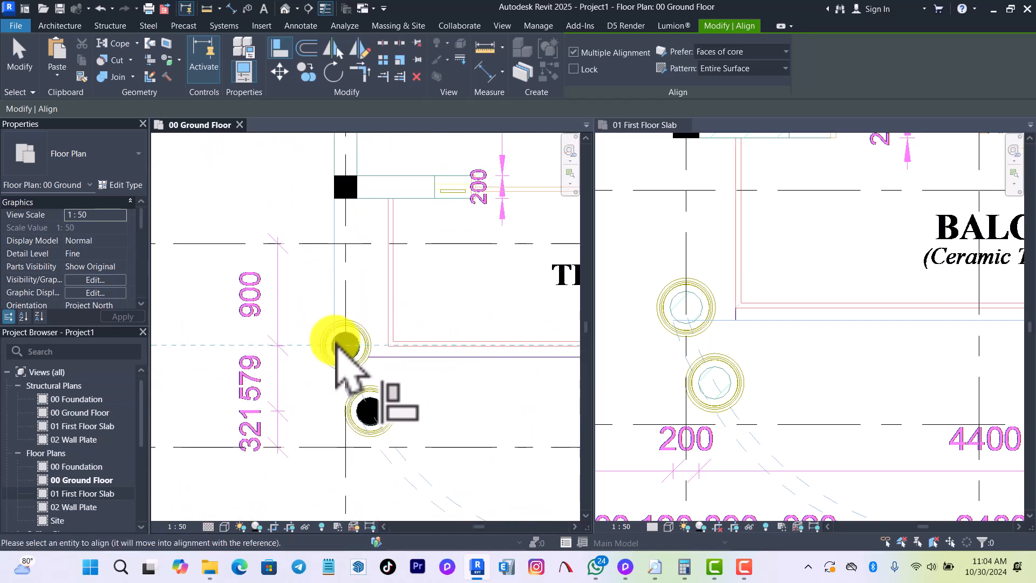
{"action": "left_click", "coordinate": [355, 350]}
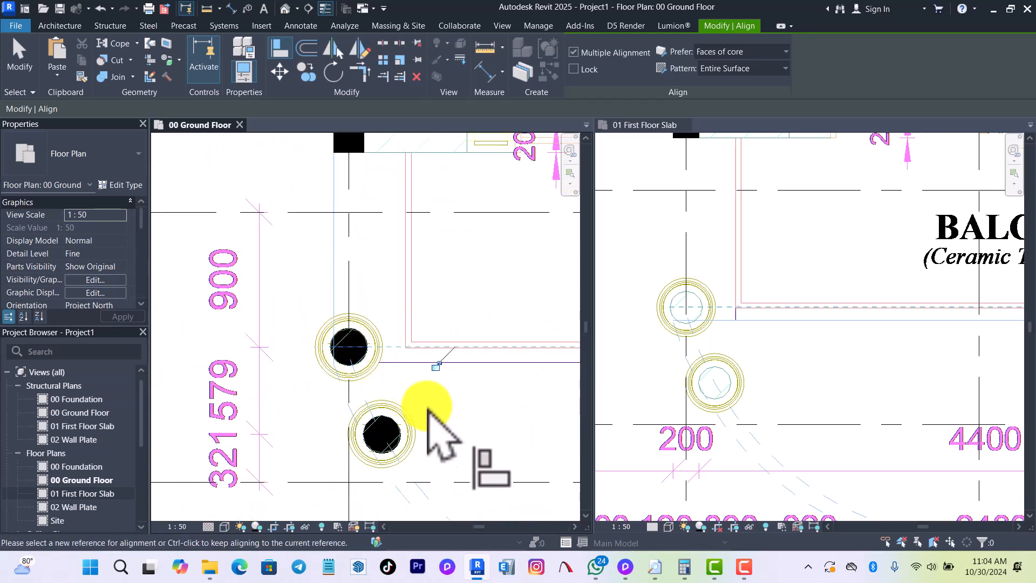
Align the upper round column at the terrace's left corner with grid 5.
{"action": "left_click", "coordinate": [349, 281]}
{"action": "left_click", "coordinate": [349, 363]}
{"action": "key", "text": "Escape"}
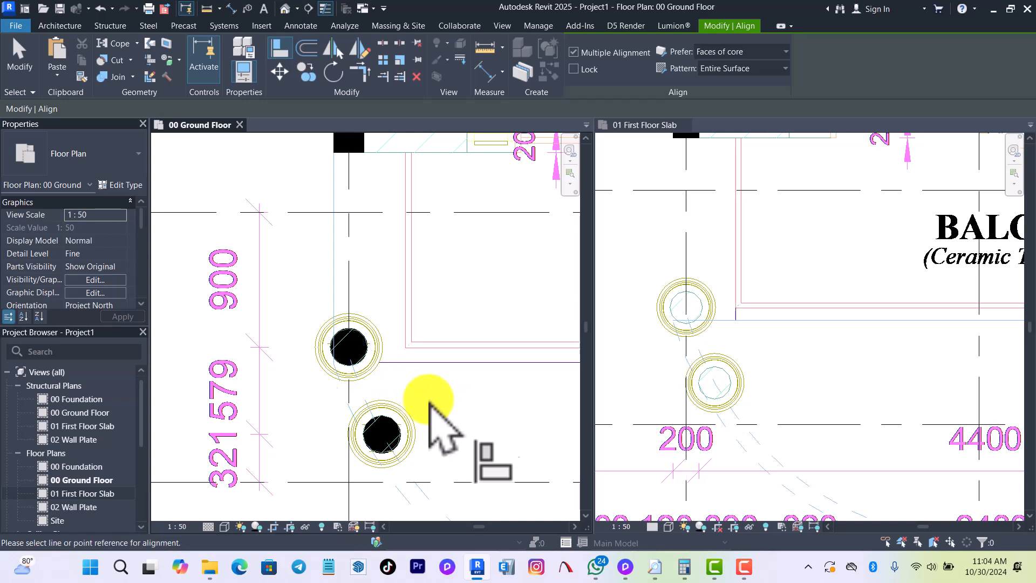
Align the lower round column at the terrace's grid 8 side horizontally with the centre of the lower round column near grid 5.
{"action": "scroll", "coordinate": [418, 413], "scroll_direction": "down", "scroll_amount": 5}
{"action": "middle_click_drag", "start_coordinate": [413, 412], "coordinate": [336, 378]}
{"action": "scroll", "coordinate": [334, 376], "scroll_direction": "up", "scroll_amount": 3}
{"action": "scroll", "coordinate": [333, 402], "scroll_direction": "up", "scroll_amount": 3}
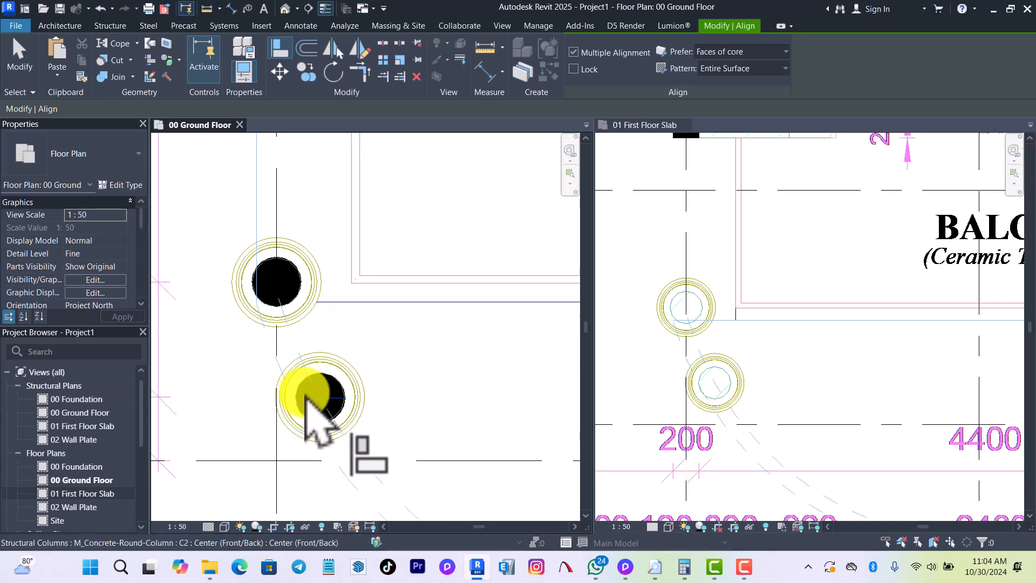
{"action": "scroll", "coordinate": [303, 389], "scroll_direction": "down", "scroll_amount": 5}
{"action": "scroll", "coordinate": [480, 394], "scroll_direction": "up", "scroll_amount": 4}
{"action": "scroll", "coordinate": [415, 387], "scroll_direction": "up", "scroll_amount": 1}
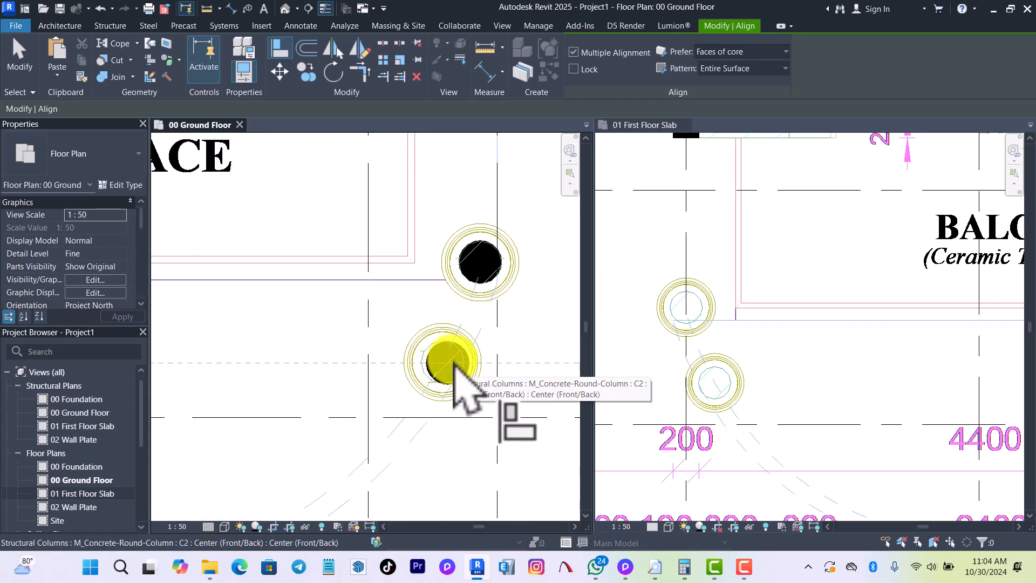
{"action": "scroll", "coordinate": [502, 359], "scroll_direction": "down", "scroll_amount": 5}
{"action": "key", "text": "Escape"}
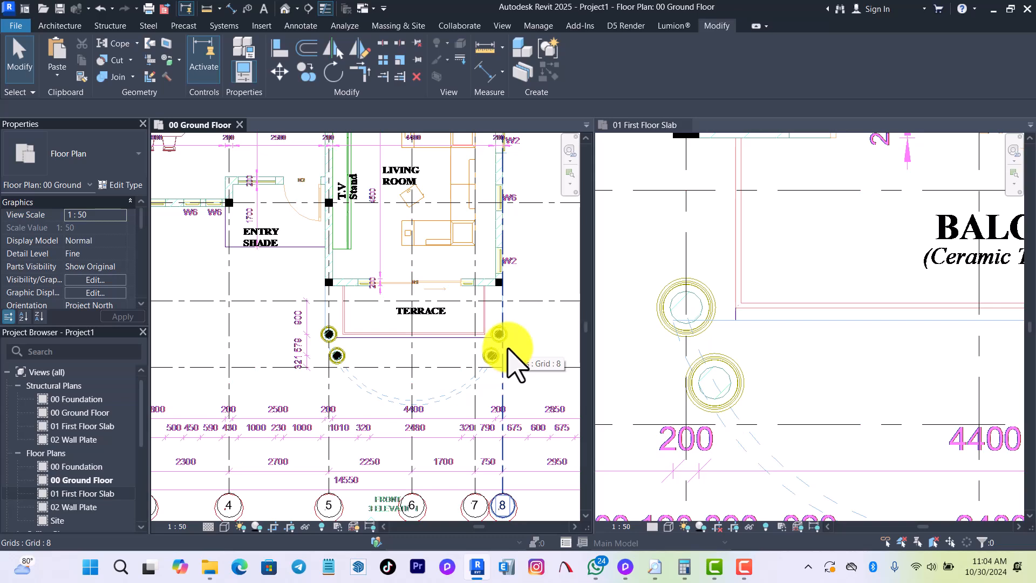
{"action": "scroll", "coordinate": [440, 370], "scroll_direction": "down", "scroll_amount": 3}
{"action": "scroll", "coordinate": [440, 353], "scroll_direction": "down", "scroll_amount": 3}
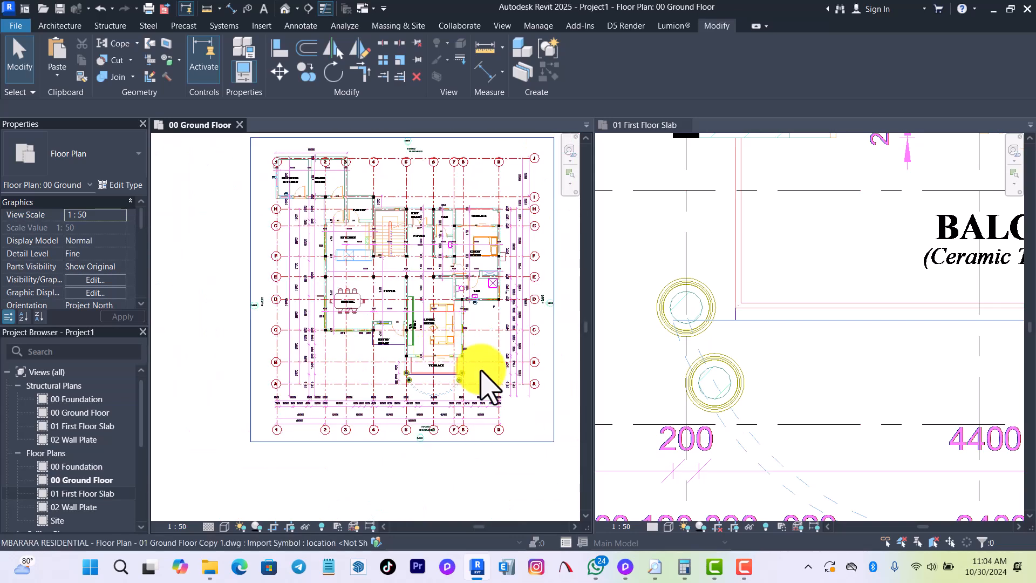
{"action": "scroll", "coordinate": [464, 394], "scroll_direction": "up", "scroll_amount": 6}
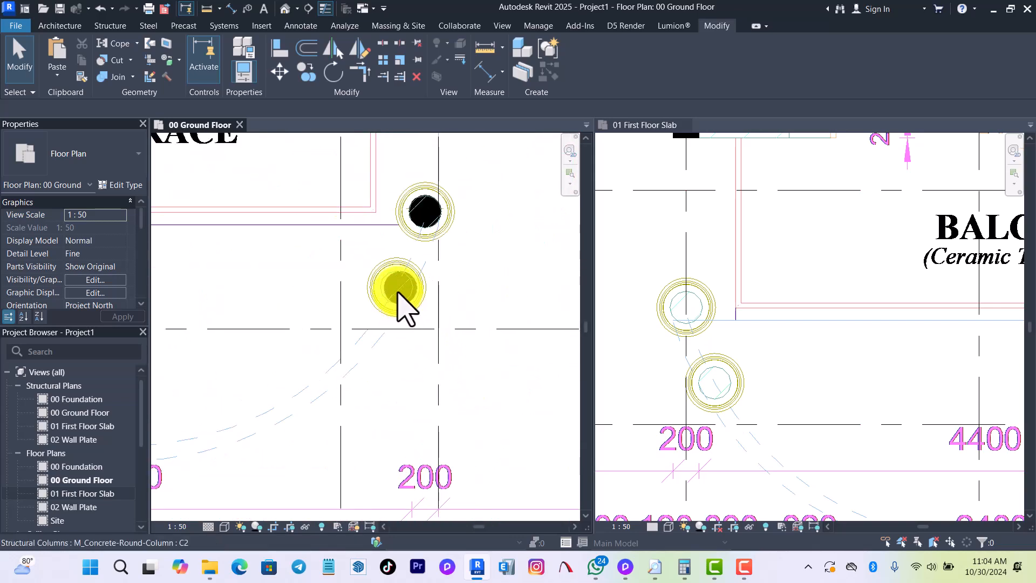
{"action": "left_click", "coordinate": [393, 279]}
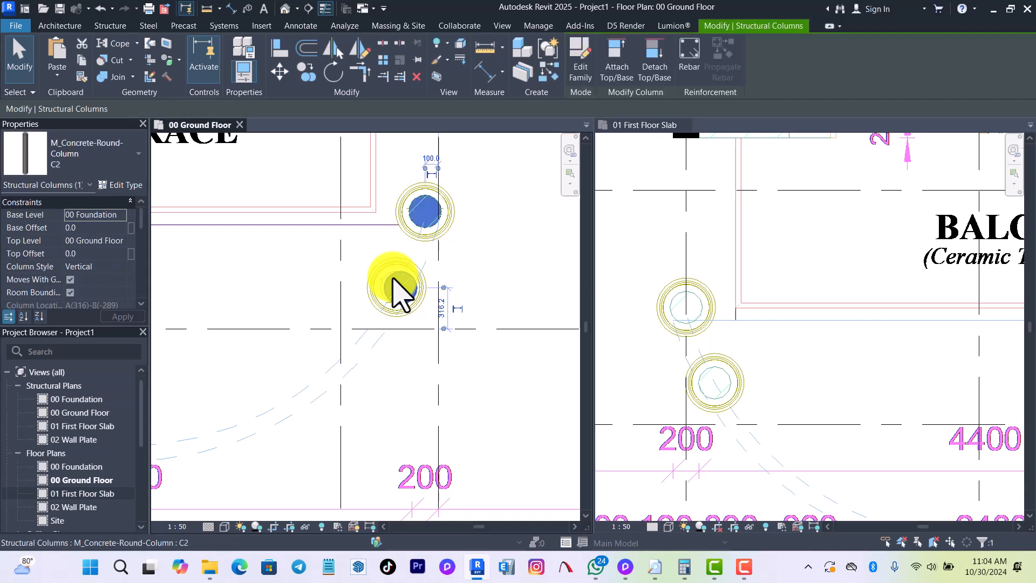
{"action": "left_click", "coordinate": [399, 291]}
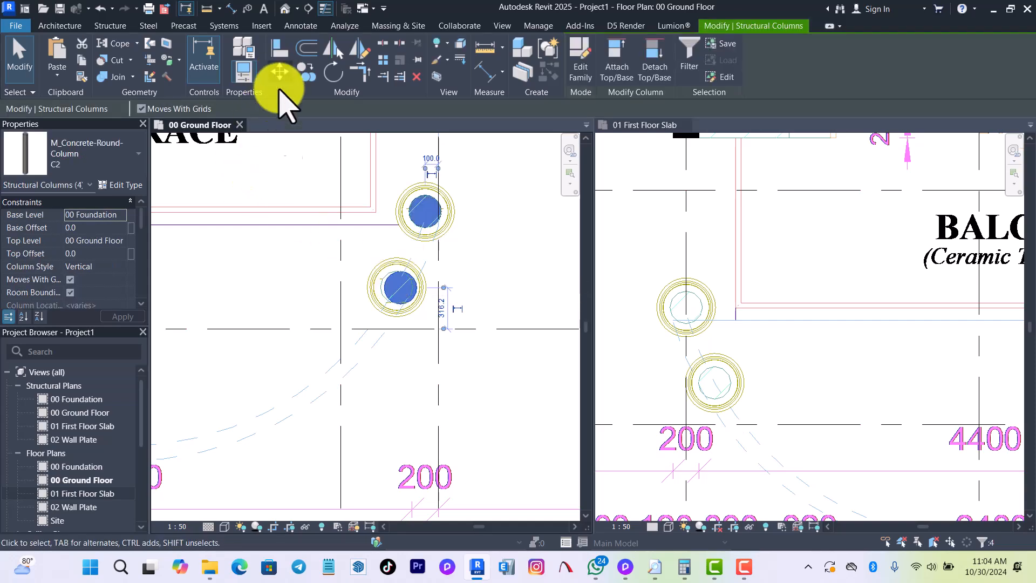
{"action": "key", "text": "Escape"}
Move the terrace's lower round column near grid 8 sideways onto its circular plan outline, about 319 mm from grid 8.
{"action": "scroll", "coordinate": [384, 282], "scroll_direction": "up", "scroll_amount": 5}
{"action": "left_click", "coordinate": [390, 287]}
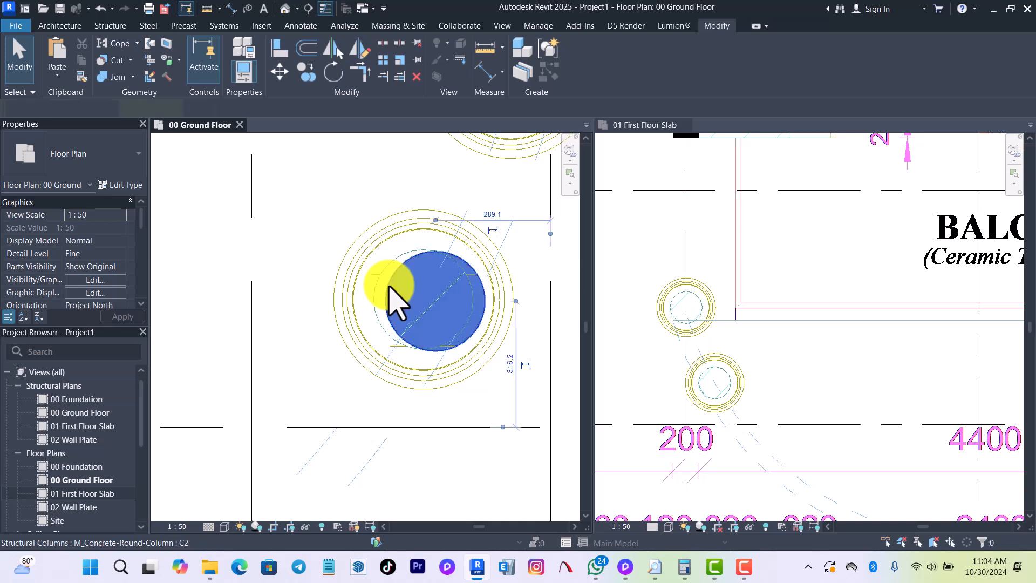
{"action": "key", "text": "m"}
{"action": "key", "text": "v"}
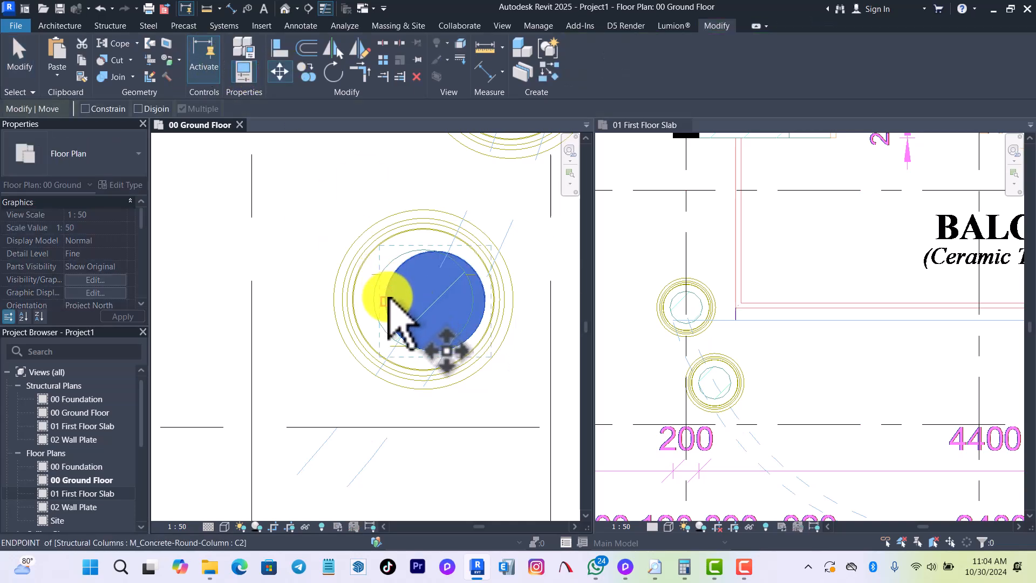
{"action": "left_click", "coordinate": [387, 300]}
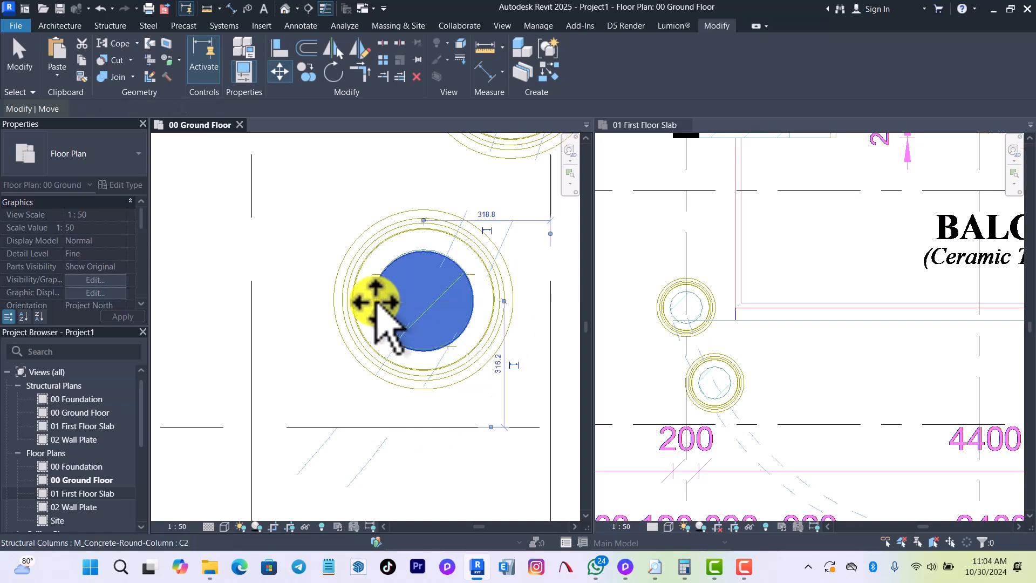
{"action": "left_click", "coordinate": [378, 302]}
Move the same lower round column about 4.4 mm up so its edge meets the circular outline in the plan.
{"action": "scroll", "coordinate": [419, 261], "scroll_direction": "up", "scroll_amount": 4}
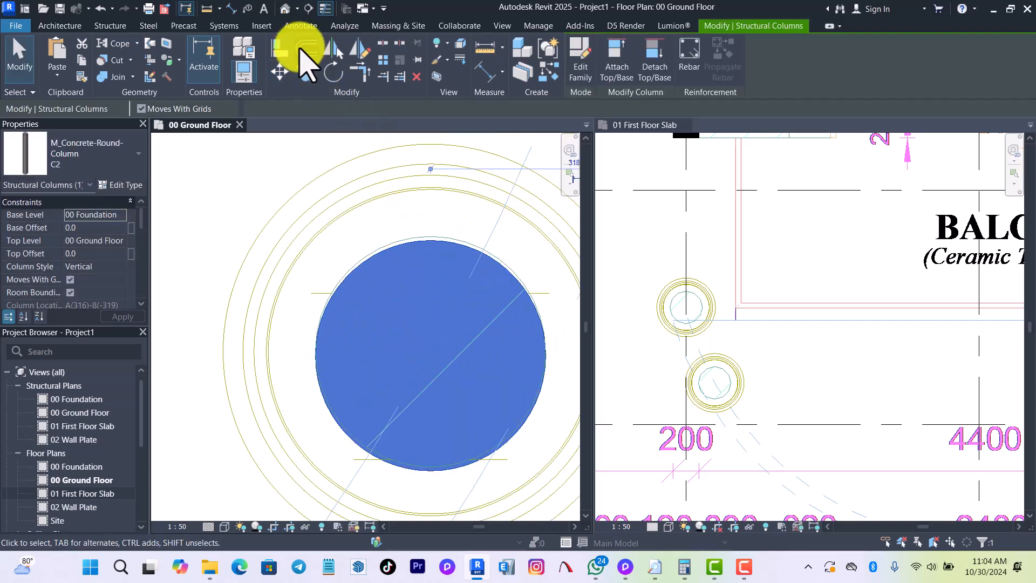
{"action": "left_click", "coordinate": [283, 79]}
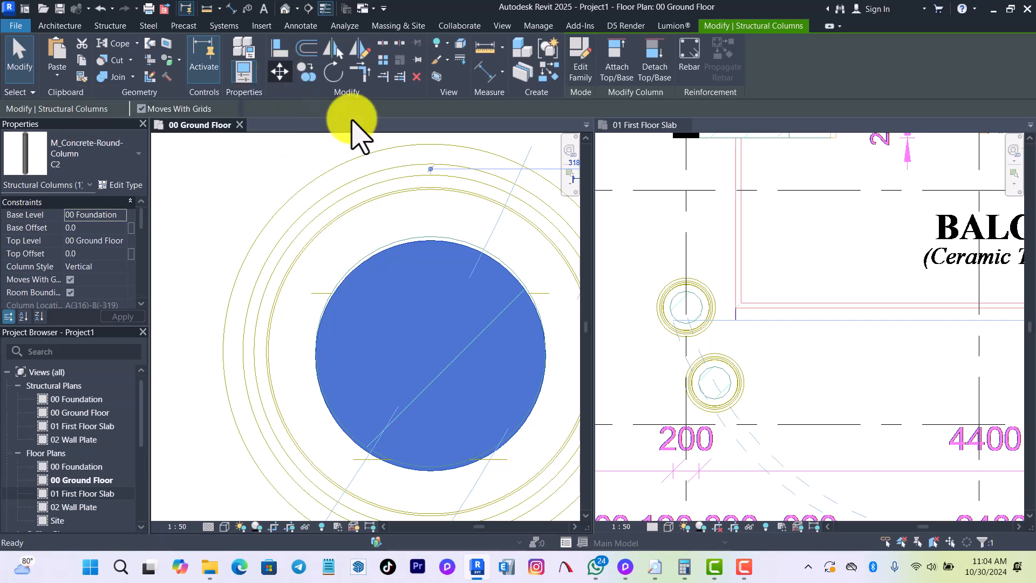
{"action": "left_click", "coordinate": [430, 239]}
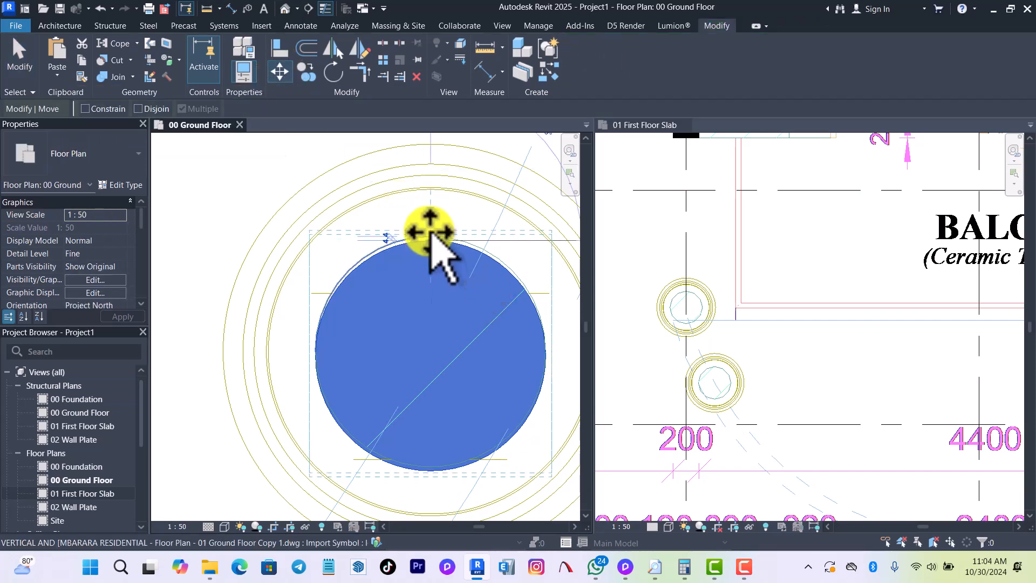
{"action": "left_click", "coordinate": [430, 236]}
{"action": "key", "text": "Escape"}
{"action": "scroll", "coordinate": [515, 300], "scroll_direction": "down", "scroll_amount": 6}
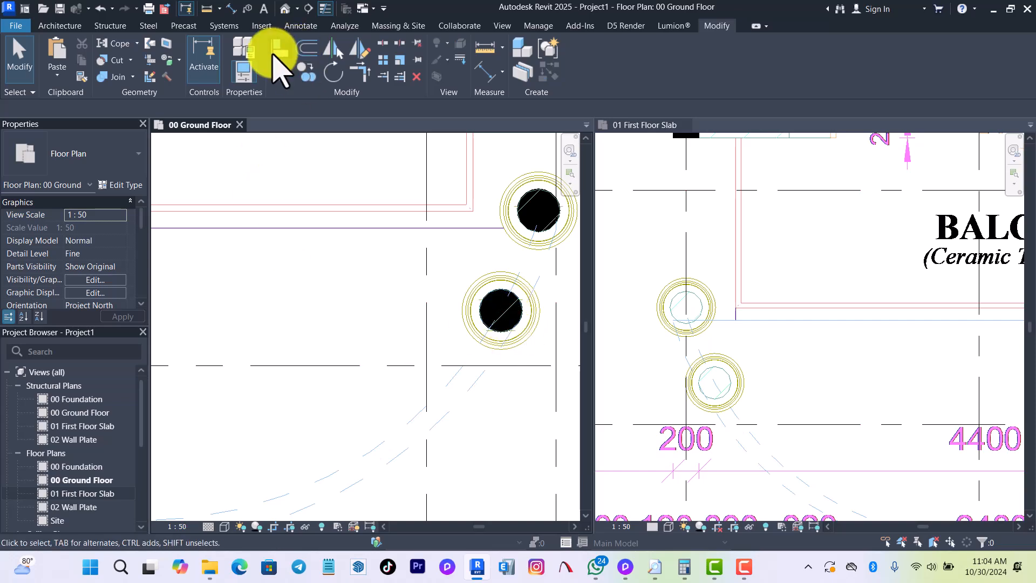
Align the terrace's lower round column near grid 5 horizontally with the centre of the lower round column near grid 8.
{"action": "left_click", "coordinate": [277, 51]}
{"action": "left_click", "coordinate": [531, 311]}
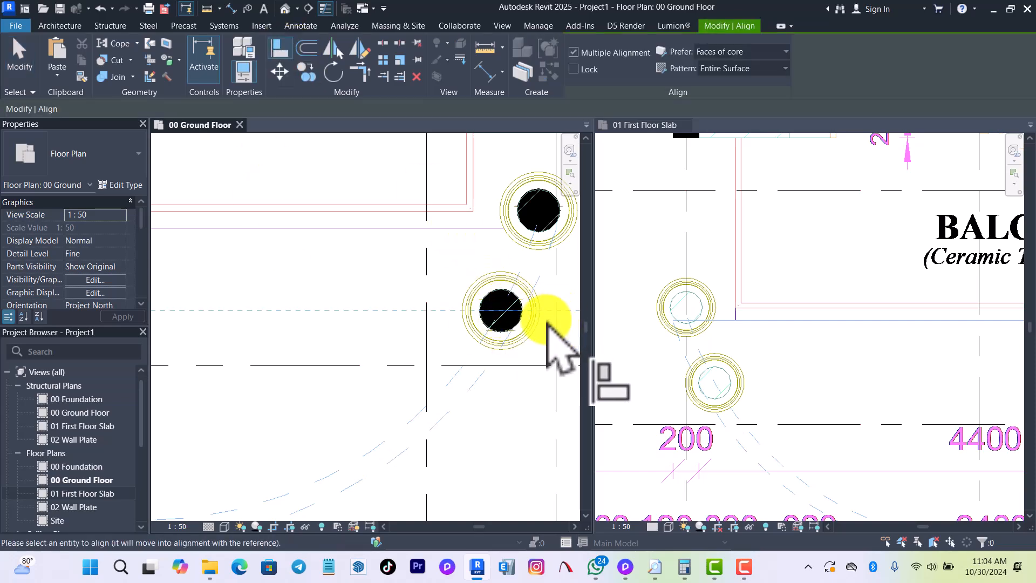
{"action": "scroll", "coordinate": [561, 345], "scroll_direction": "down", "scroll_amount": 4}
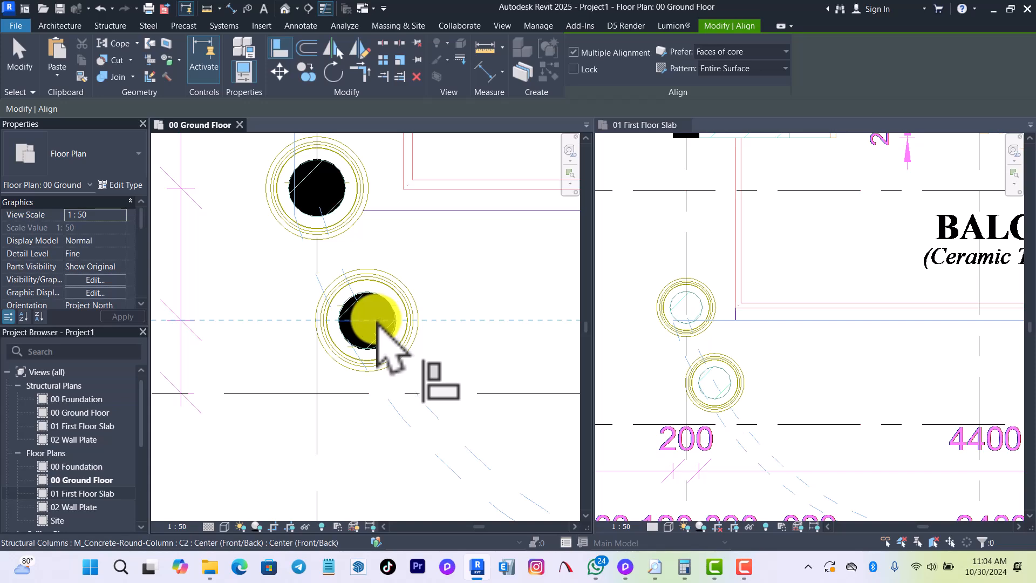
{"action": "key", "text": "Escape"}
{"action": "key", "text": "Escape"}
Examine the column layout across the ground floor plan and compare it with the columns on the first floor slab plan.
{"action": "scroll", "coordinate": [364, 327], "scroll_direction": "down", "scroll_amount": 5}
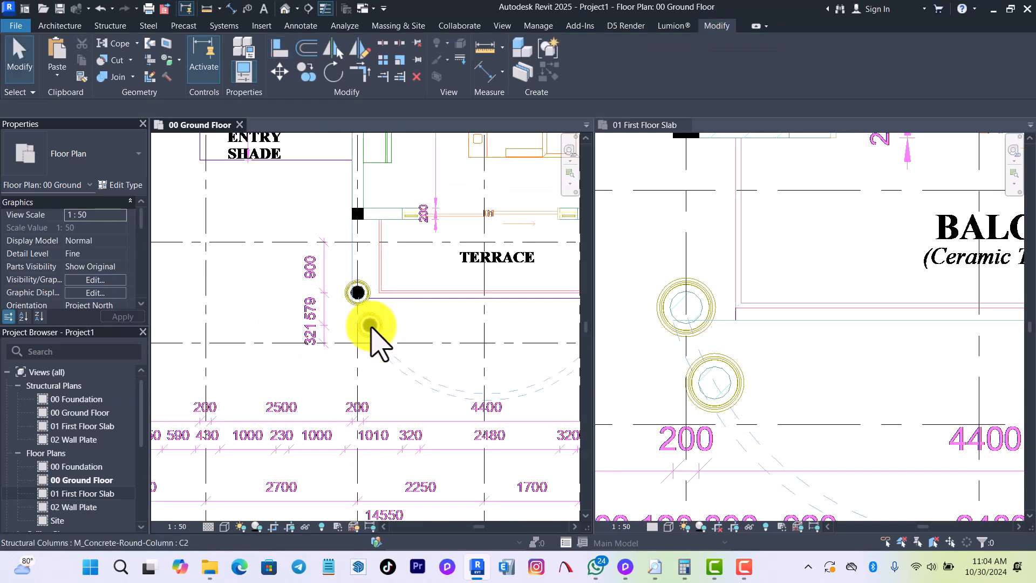
{"action": "scroll", "coordinate": [420, 354], "scroll_direction": "down", "scroll_amount": 6}
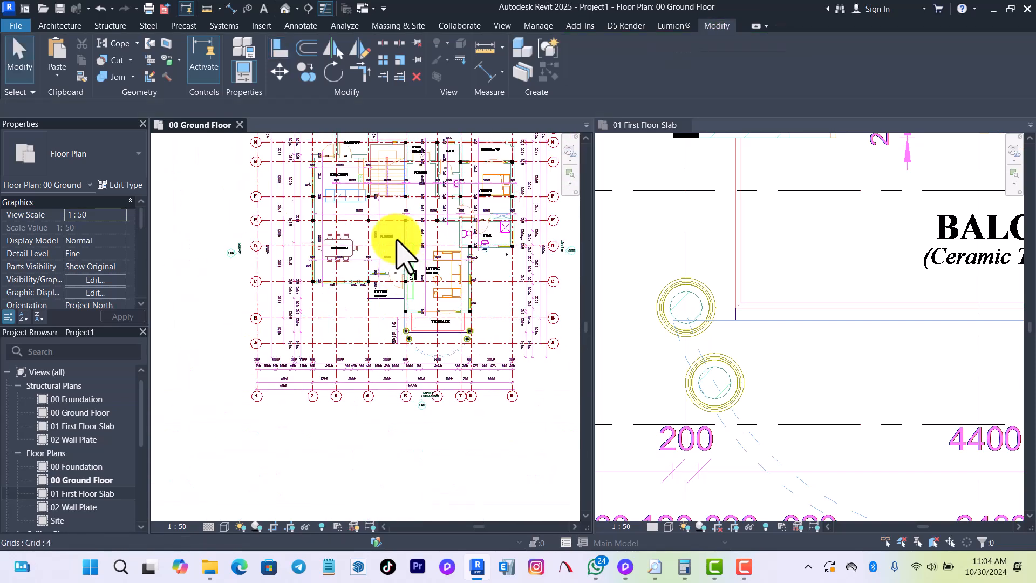
{"action": "scroll", "coordinate": [385, 172], "scroll_direction": "up", "scroll_amount": 4}
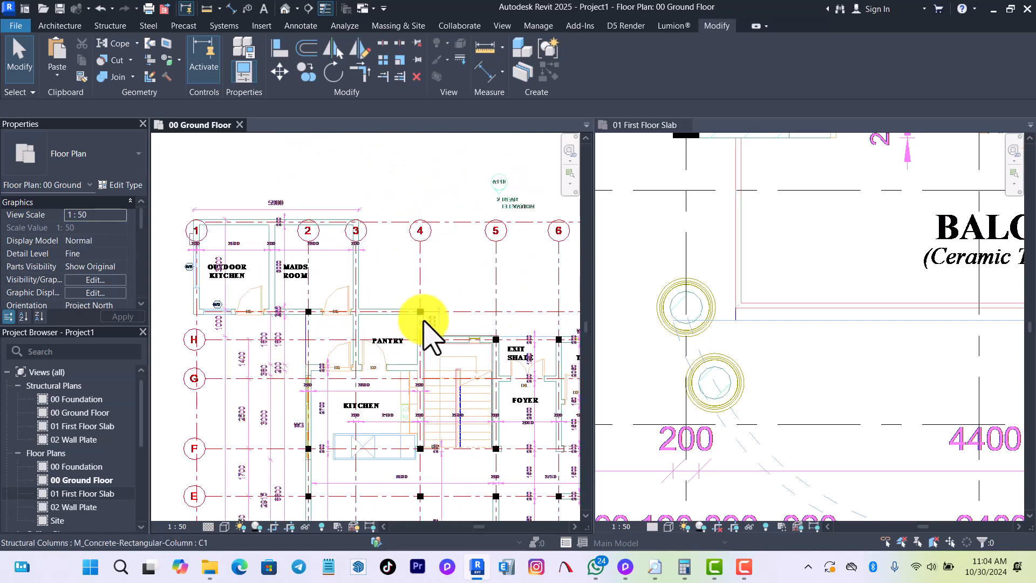
{"action": "scroll", "coordinate": [359, 278], "scroll_direction": "down", "scroll_amount": 3}
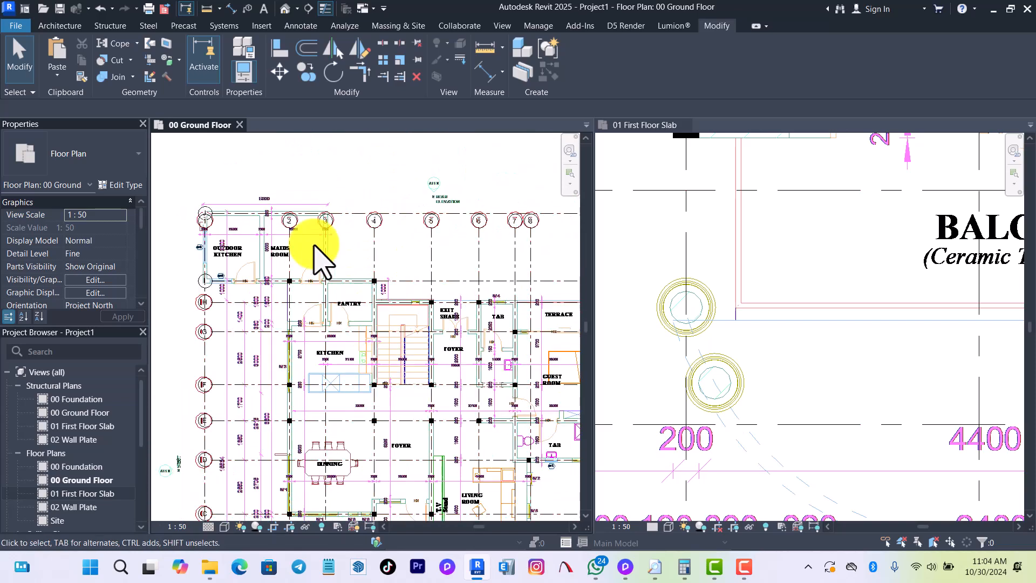
{"action": "scroll", "coordinate": [315, 246], "scroll_direction": "down", "scroll_amount": 1}
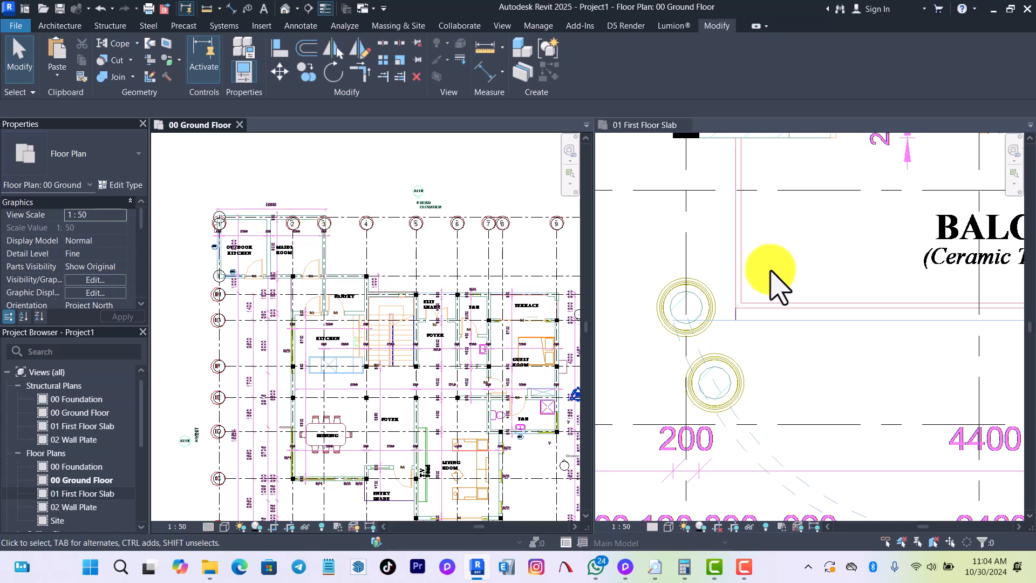
{"action": "scroll", "coordinate": [566, 324], "scroll_direction": "up", "scroll_amount": 2}
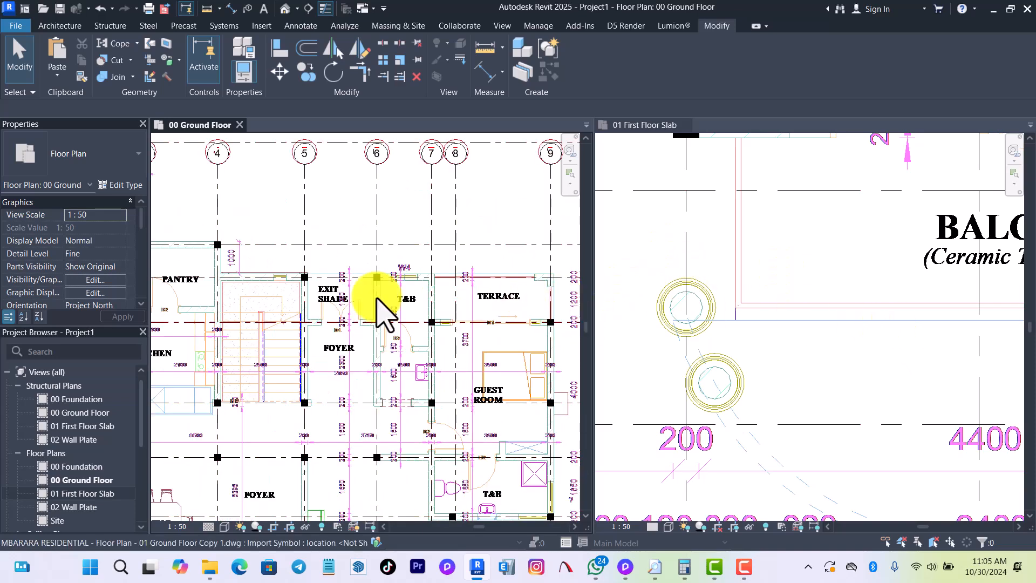
{"action": "scroll", "coordinate": [317, 297], "scroll_direction": "down", "scroll_amount": 2}
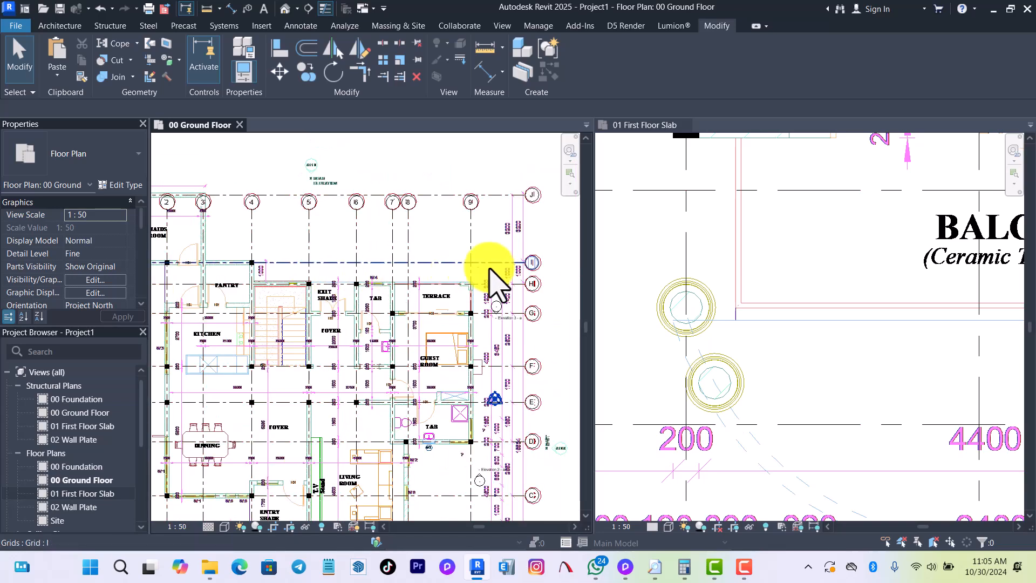
{"action": "scroll", "coordinate": [742, 415], "scroll_direction": "down", "scroll_amount": 4}
{"action": "scroll", "coordinate": [740, 413], "scroll_direction": "down", "scroll_amount": 2}
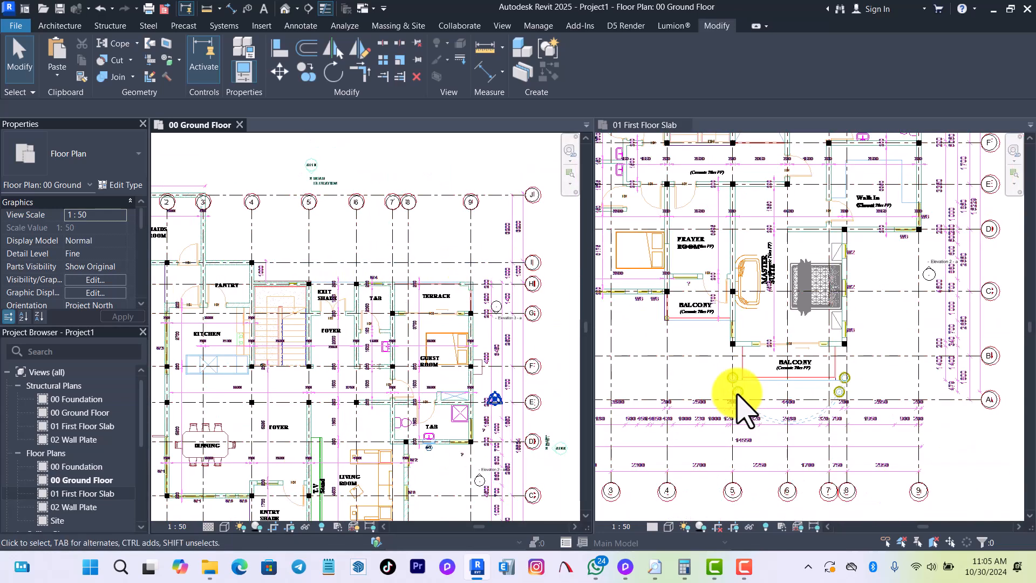
{"action": "scroll", "coordinate": [738, 391], "scroll_direction": "down", "scroll_amount": 3}
{"action": "scroll", "coordinate": [808, 167], "scroll_direction": "up", "scroll_amount": 1}
{"action": "scroll", "coordinate": [875, 178], "scroll_direction": "up", "scroll_amount": 3}
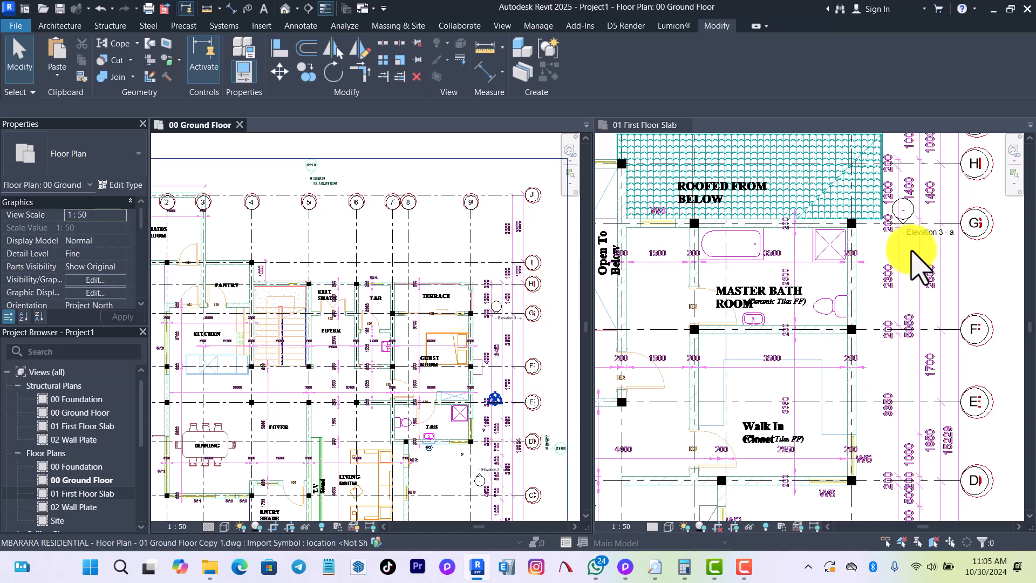
{"action": "scroll", "coordinate": [918, 259], "scroll_direction": "down", "scroll_amount": 3}
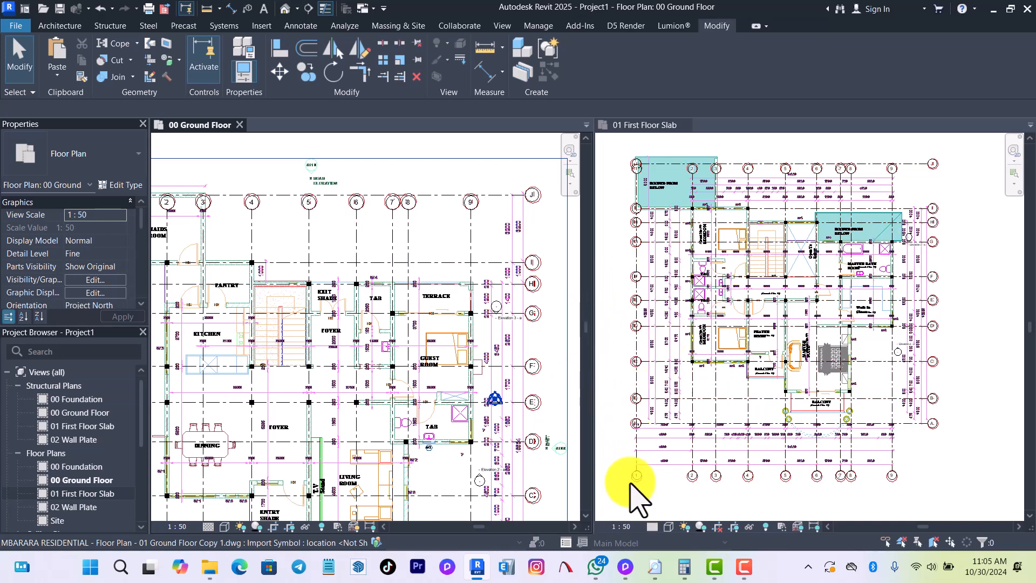
Close the TechSmith Camtasia 2023 window.
{"action": "mouse_move", "coordinate": [723, 564]}
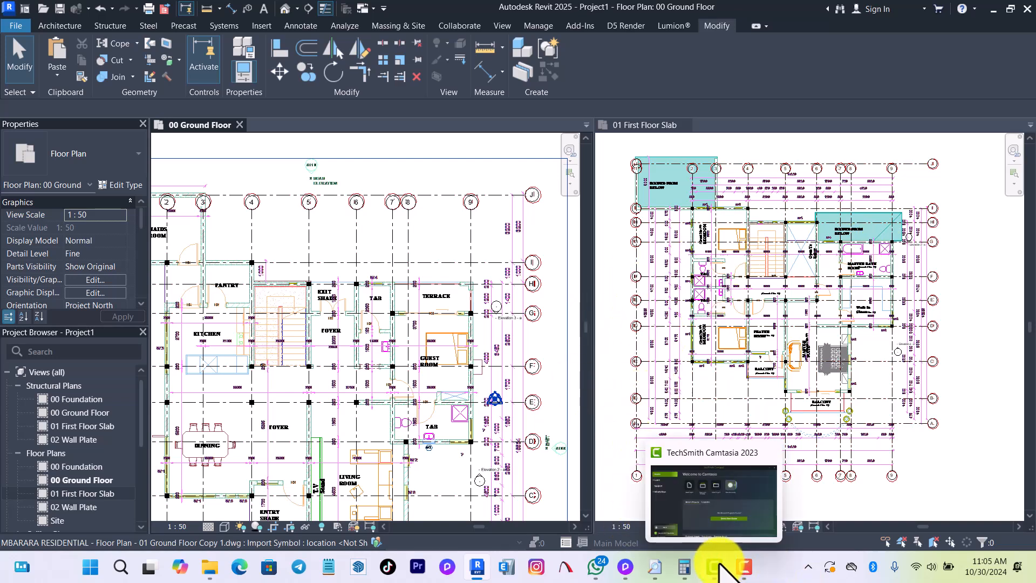
{"action": "left_click", "coordinate": [771, 455]}
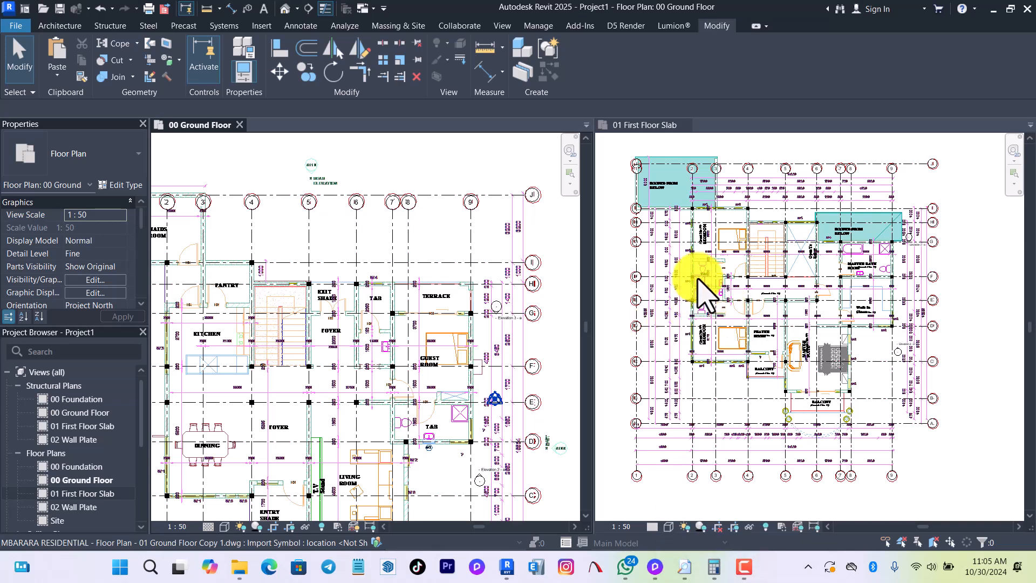
Activate the 01 First Floor Slab plan and change the tiled views to tabbed views.
{"action": "scroll", "coordinate": [701, 280], "scroll_direction": "up", "scroll_amount": 5}
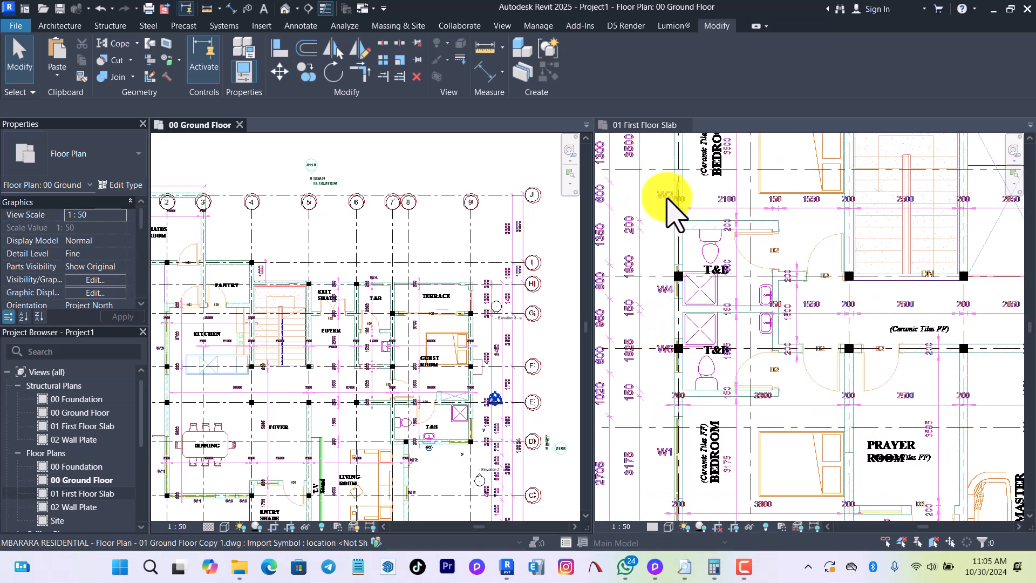
{"action": "left_click", "coordinate": [665, 257]}
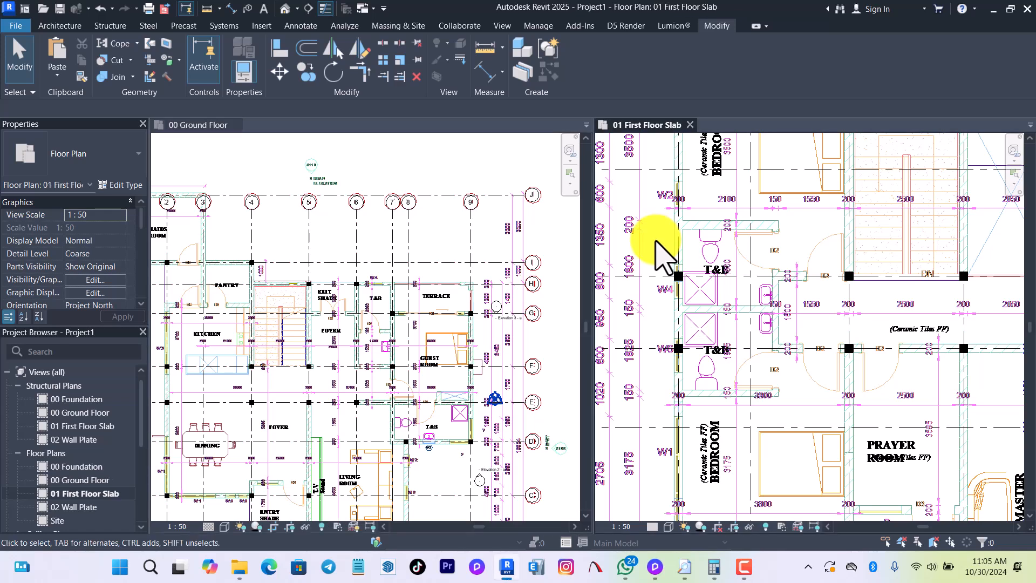
{"action": "key", "text": "w"}
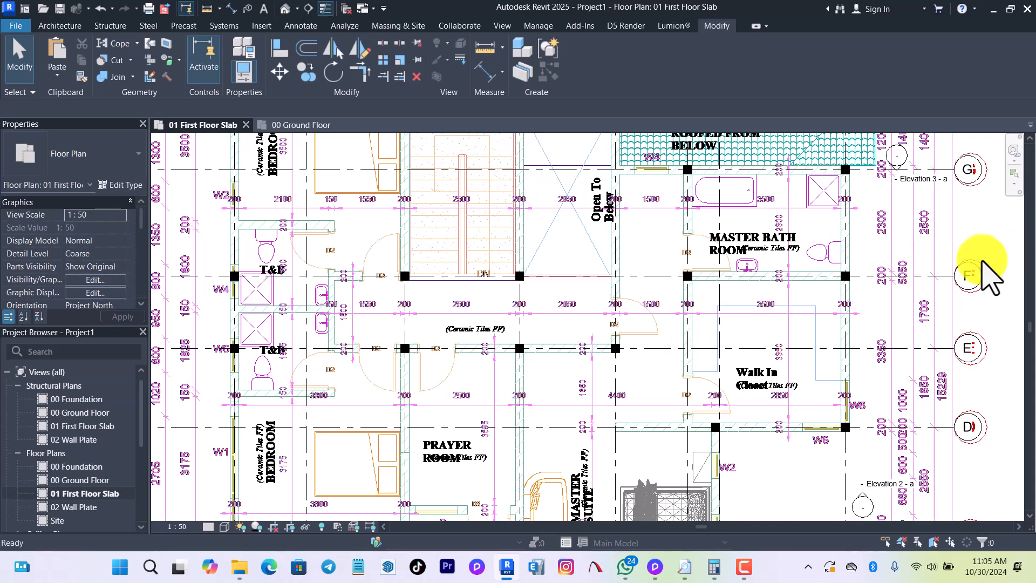
{"action": "scroll", "coordinate": [567, 381], "scroll_direction": "down", "scroll_amount": 3}
{"action": "scroll", "coordinate": [381, 300], "scroll_direction": "up", "scroll_amount": 5}
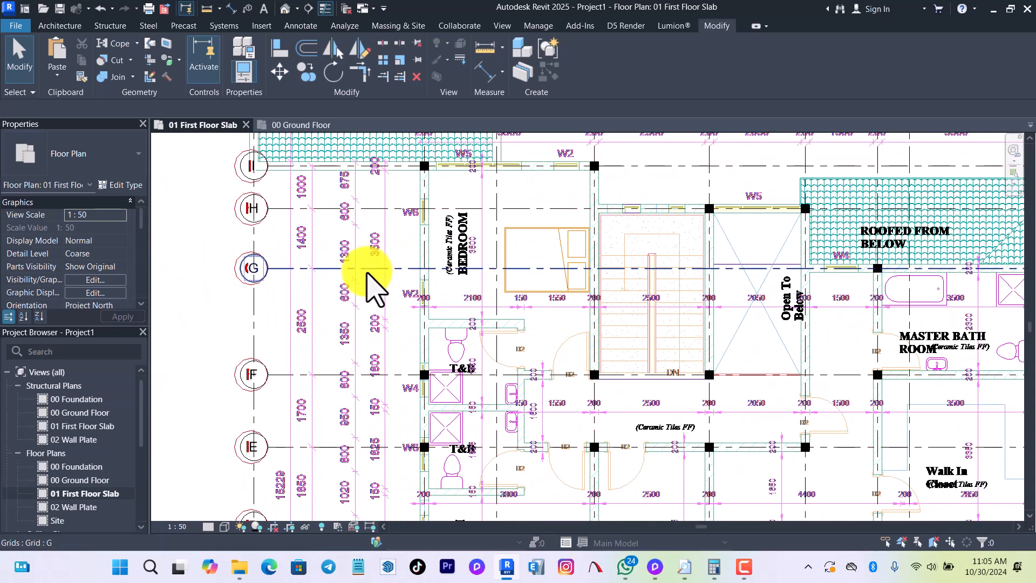
Start placing structural beams with the M_Concrete-Rectangular Beam 400 x 800mm type.
{"action": "key", "text": "b"}
{"action": "key", "text": "m"}
{"action": "left_click", "coordinate": [111, 26]}
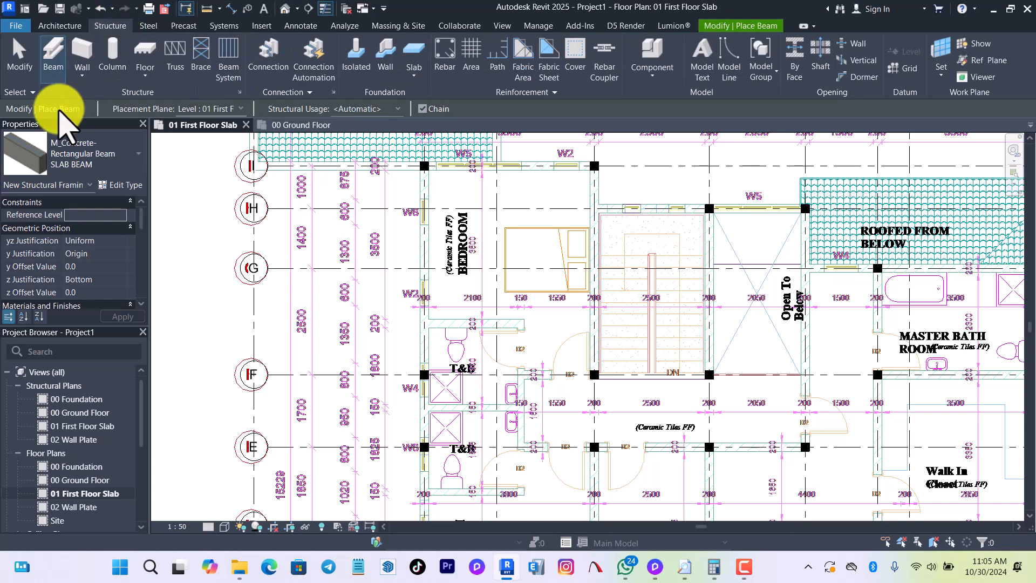
{"action": "left_click", "coordinate": [84, 143]}
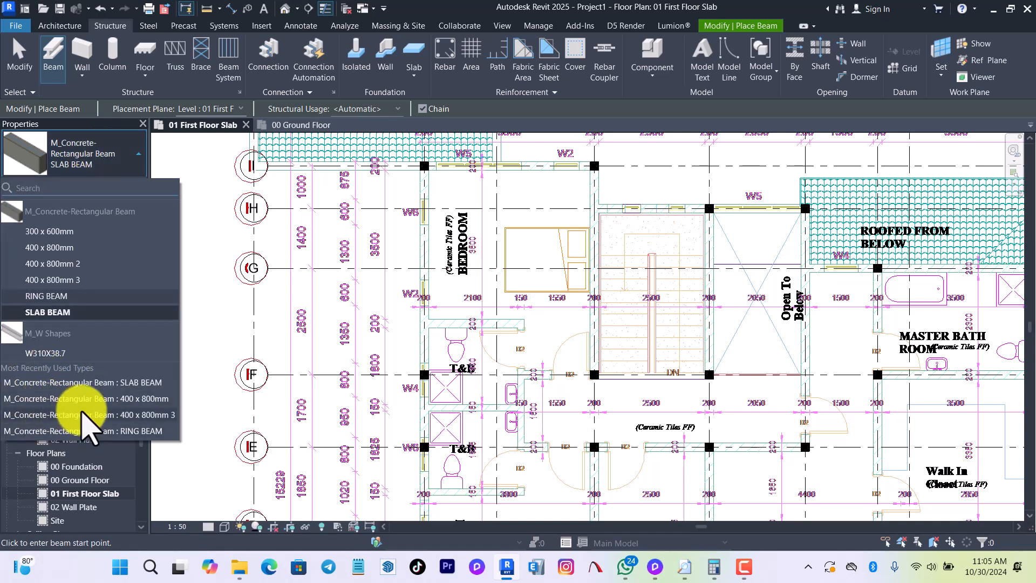
{"action": "left_click", "coordinate": [116, 400]}
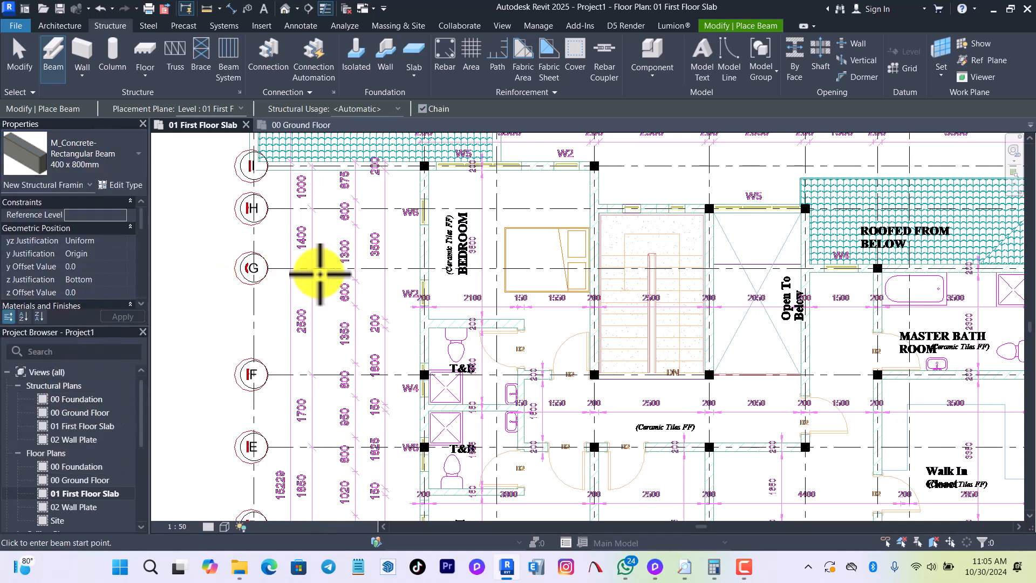
{"action": "key", "text": "Escape"}
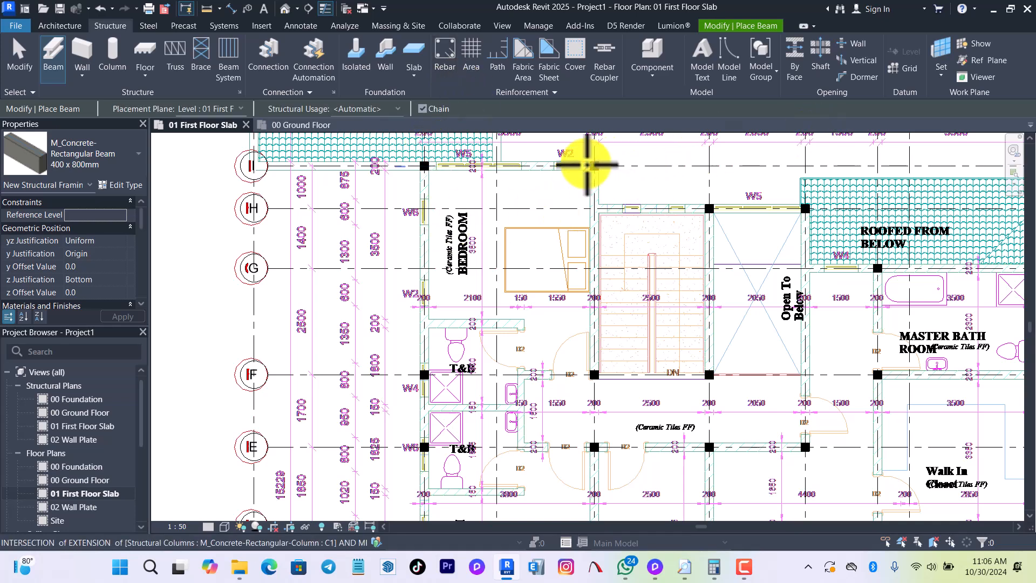
Place a beam along grid I from the column at grid 2 to the column at grid 4.
{"action": "scroll", "coordinate": [587, 165], "scroll_direction": "up", "scroll_amount": 1}
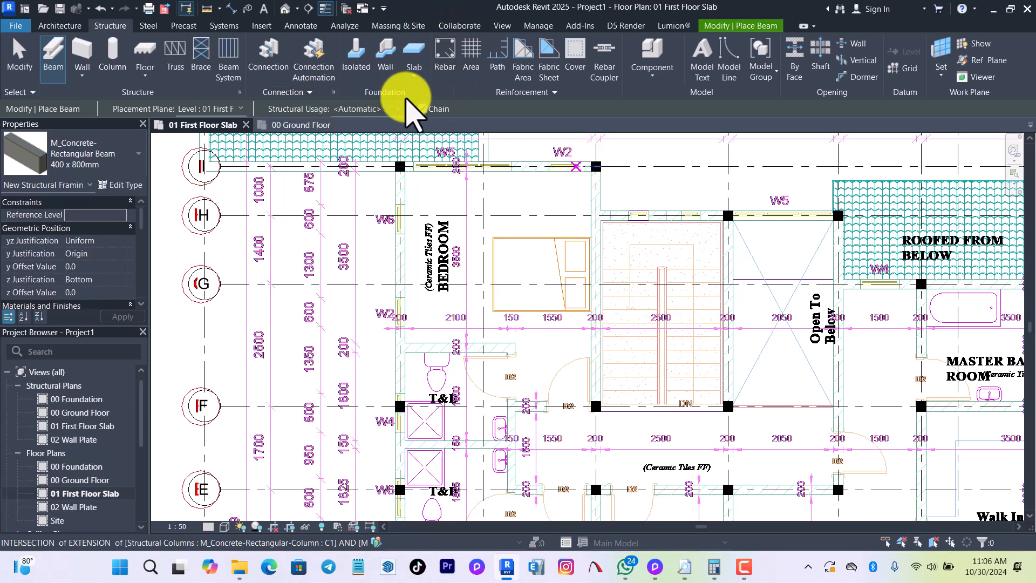
{"action": "scroll", "coordinate": [408, 164], "scroll_direction": "up", "scroll_amount": 3}
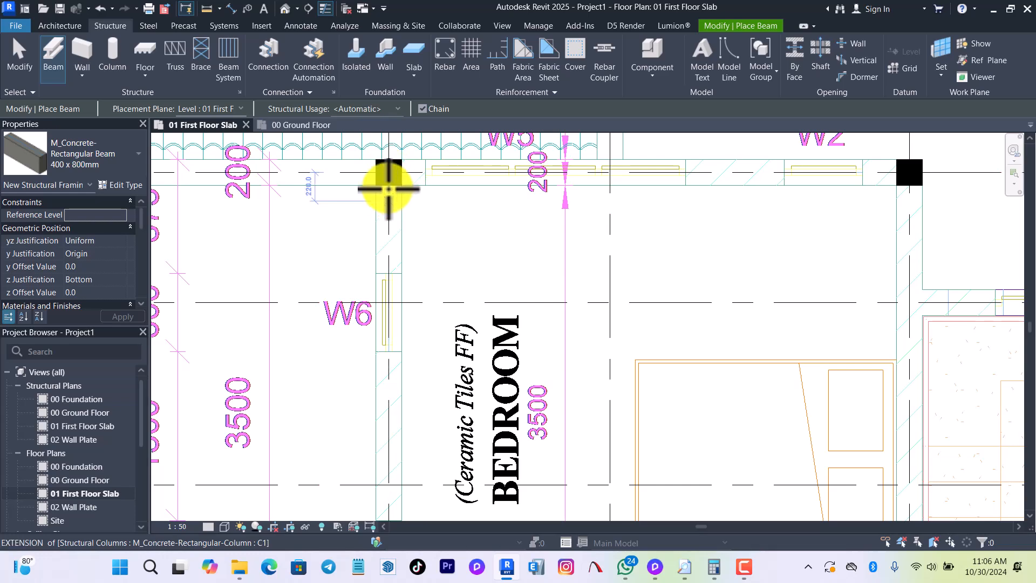
{"action": "left_click", "coordinate": [390, 172]}
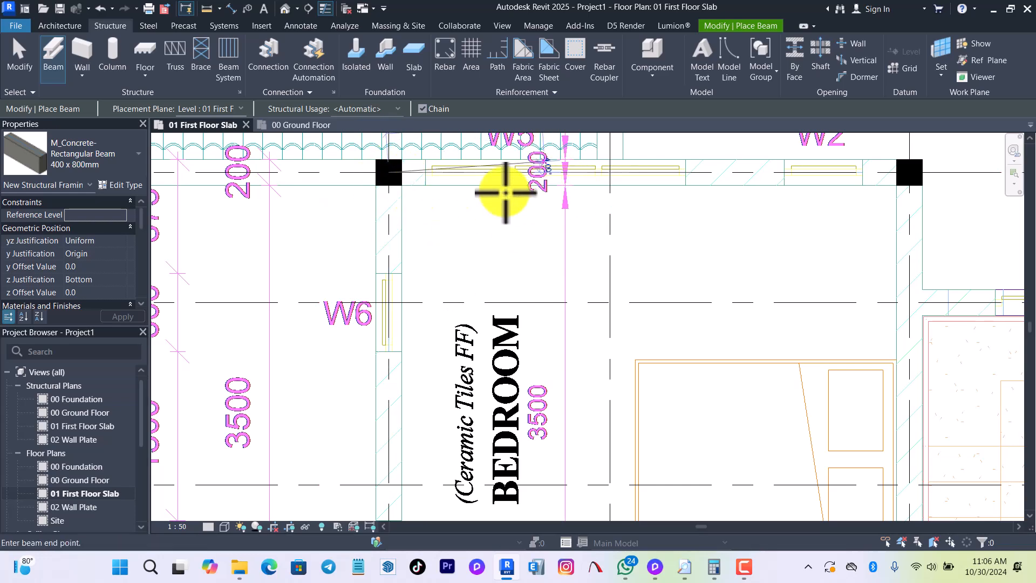
{"action": "scroll", "coordinate": [468, 193], "scroll_direction": "down", "scroll_amount": 2}
{"action": "scroll", "coordinate": [672, 169], "scroll_direction": "up", "scroll_amount": 2}
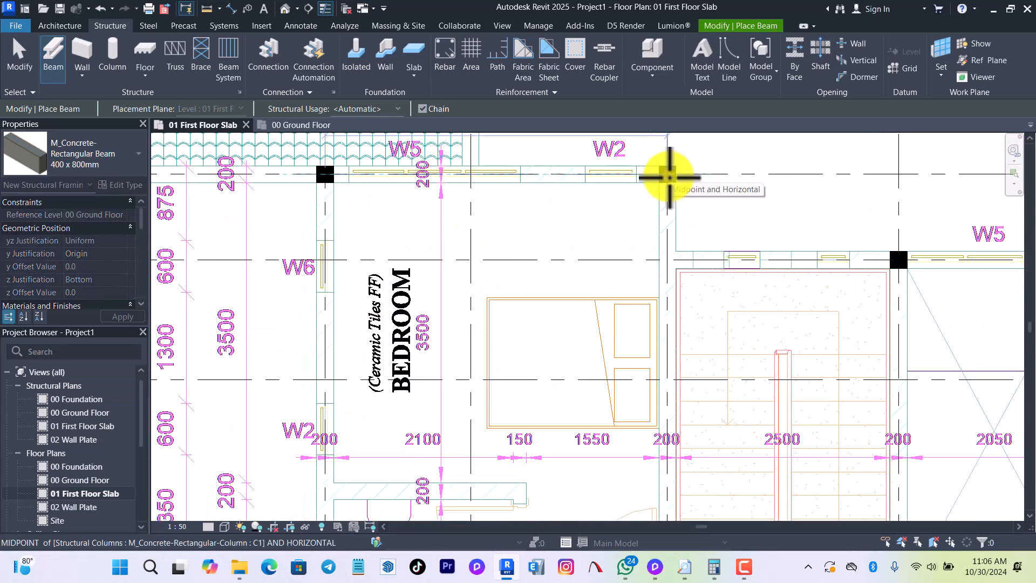
{"action": "left_click", "coordinate": [665, 175]}
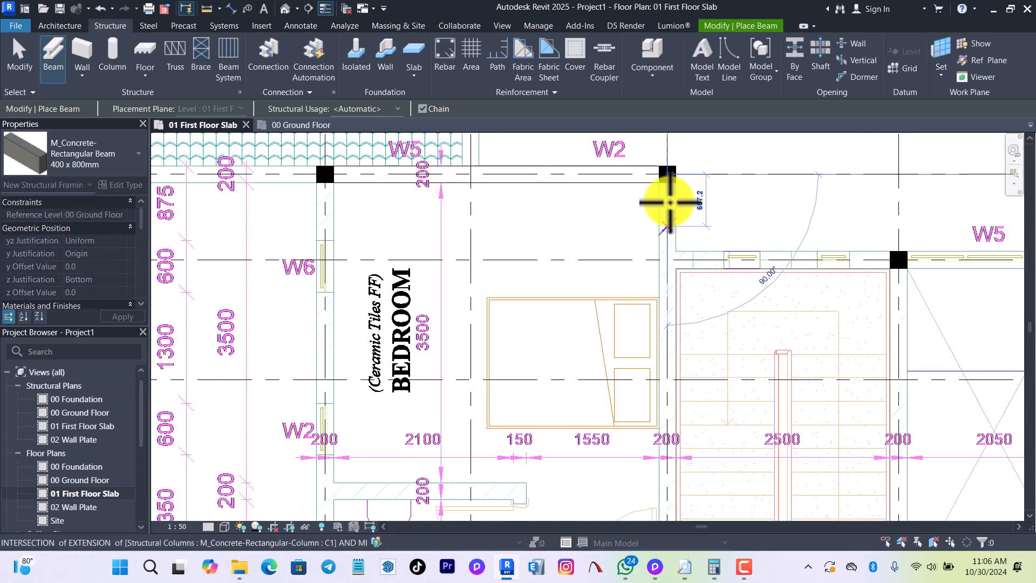
Continue the beam chain down grid 4 from grid I to the prayer room balcony's outer edge, and along that edge to grid 5.
{"action": "scroll", "coordinate": [668, 145], "scroll_direction": "down", "scroll_amount": 2}
{"action": "scroll", "coordinate": [659, 208], "scroll_direction": "down", "scroll_amount": 4}
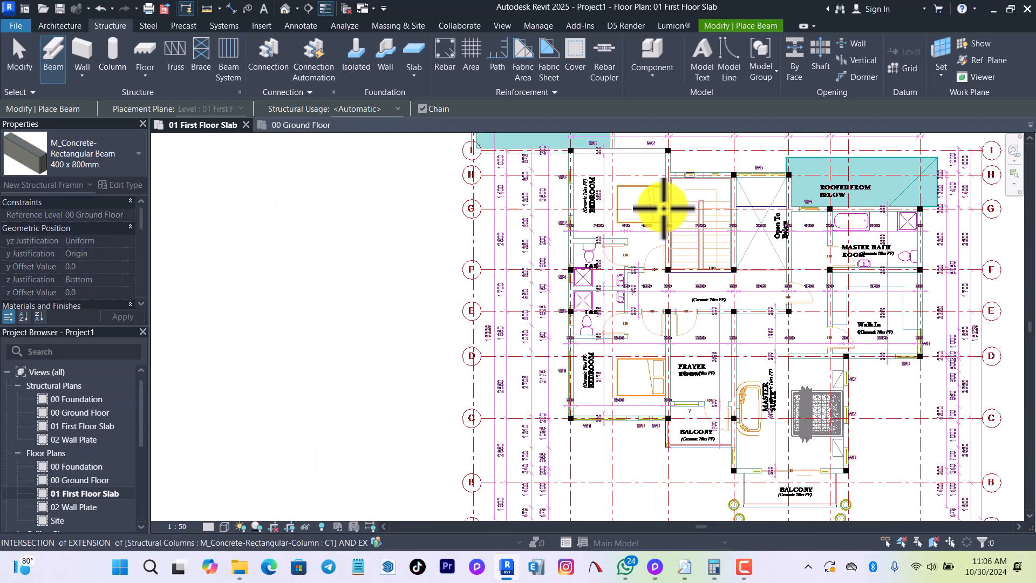
{"action": "scroll", "coordinate": [654, 363], "scroll_direction": "down", "scroll_amount": 1}
{"action": "scroll", "coordinate": [672, 330], "scroll_direction": "up", "scroll_amount": 5}
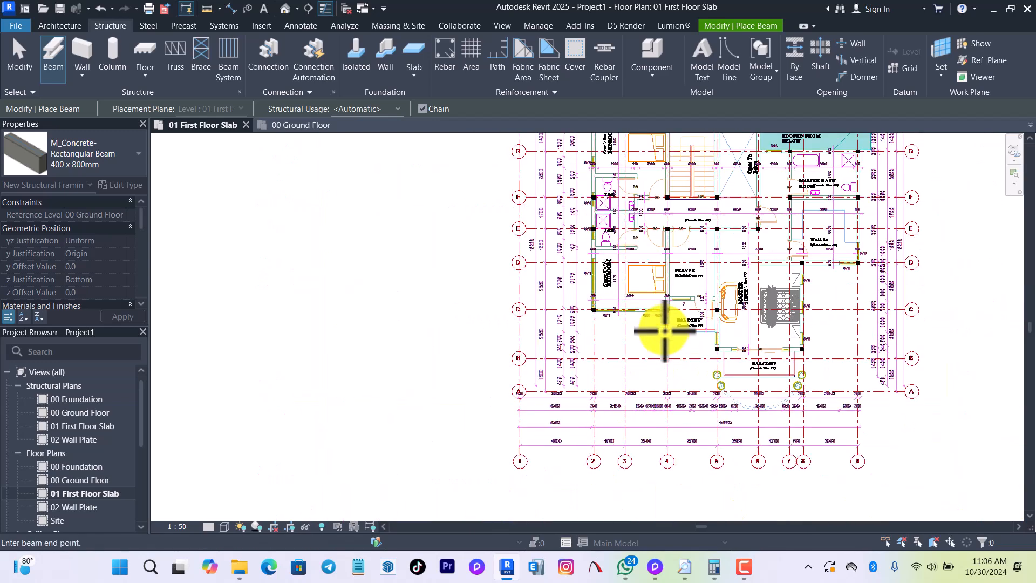
{"action": "scroll", "coordinate": [681, 329], "scroll_direction": "up", "scroll_amount": 3}
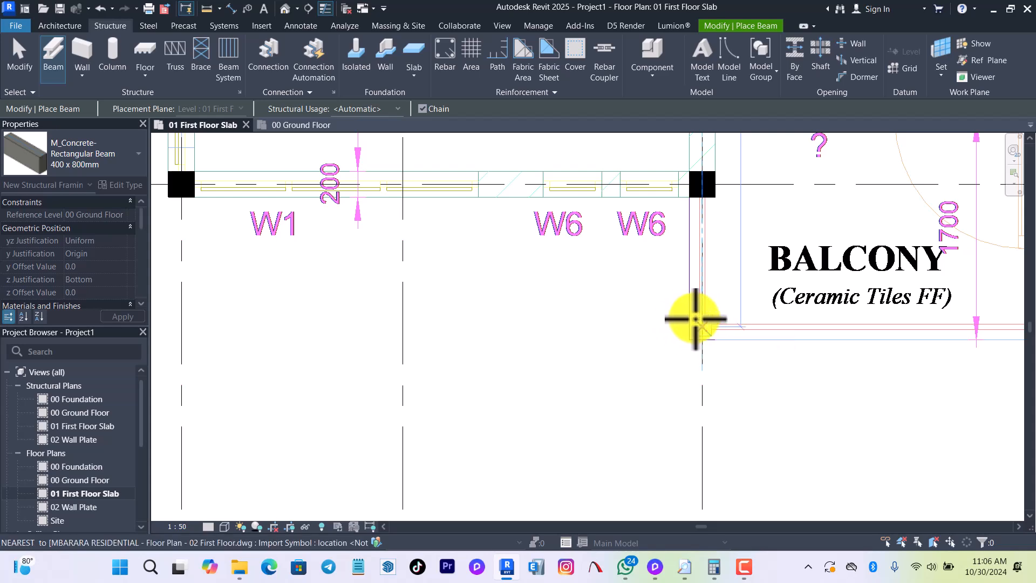
{"action": "scroll", "coordinate": [583, 317], "scroll_direction": "down", "scroll_amount": 3}
{"action": "scroll", "coordinate": [723, 317], "scroll_direction": "up", "scroll_amount": 4}
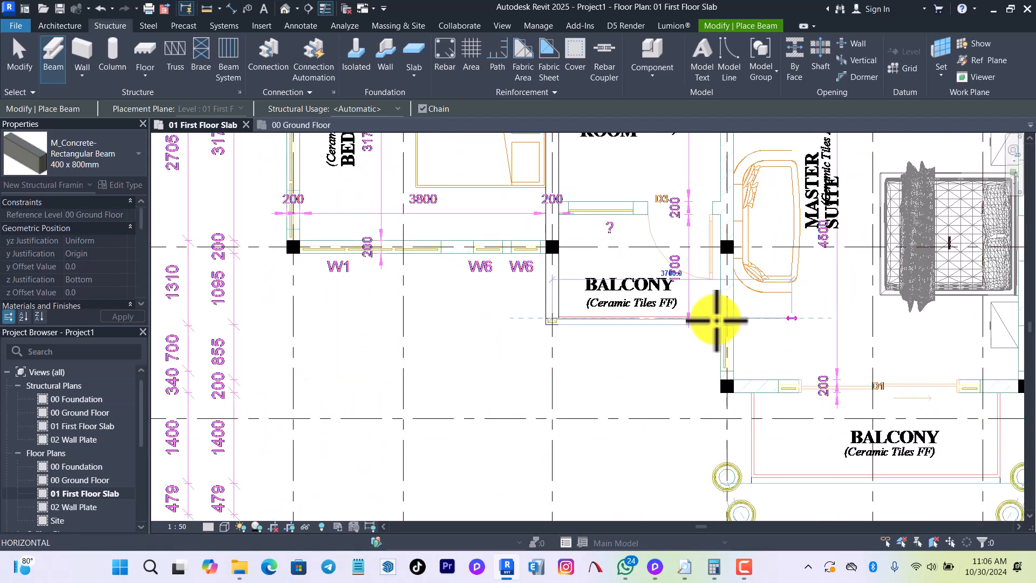
{"action": "left_click", "coordinate": [720, 314]}
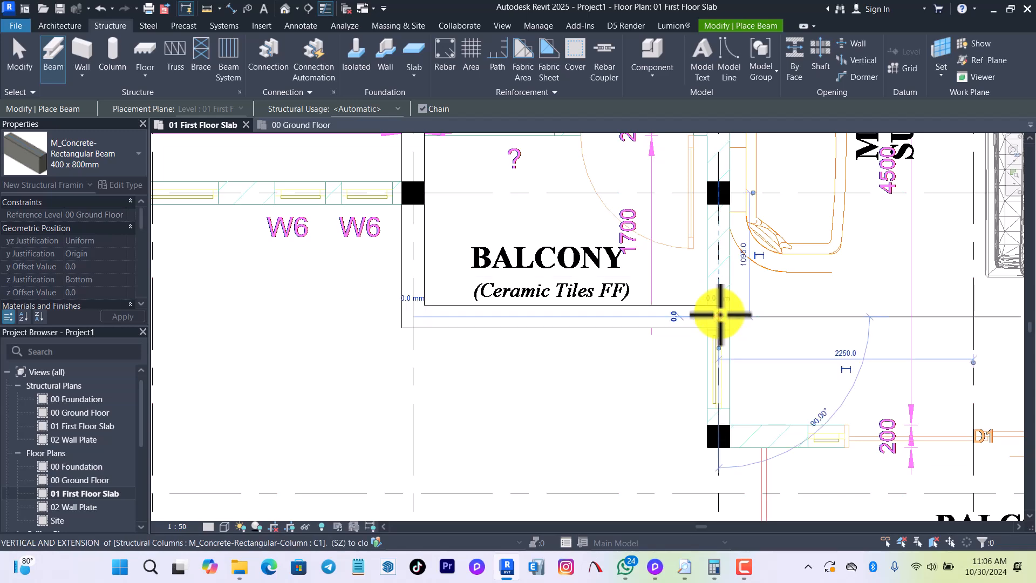
{"action": "key", "text": "Escape"}
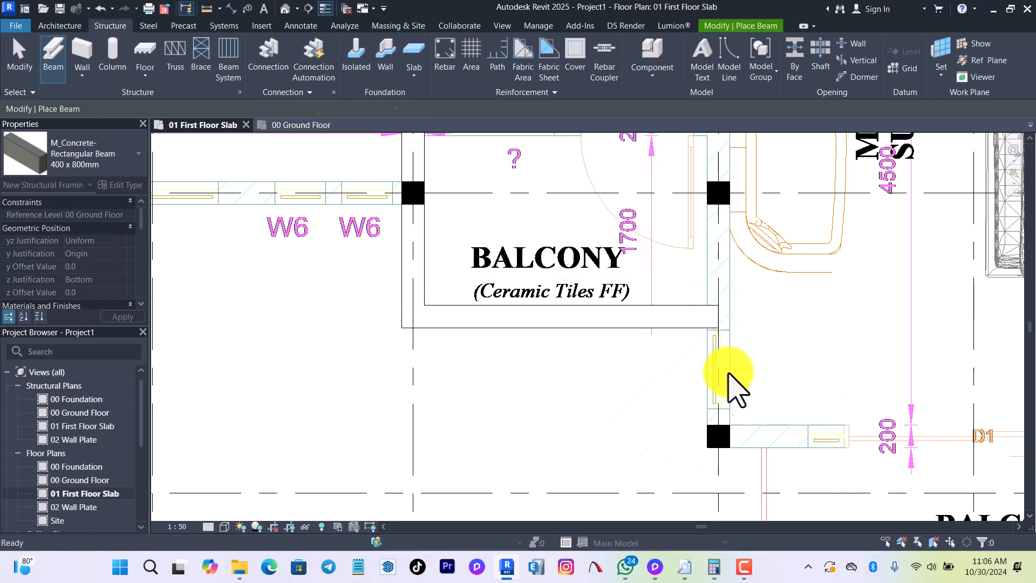
Place a beam along grid 5 from the column just above grid B to the column at grid H.
{"action": "left_click", "coordinate": [719, 437]}
{"action": "scroll", "coordinate": [709, 429], "scroll_direction": "down", "scroll_amount": 5}
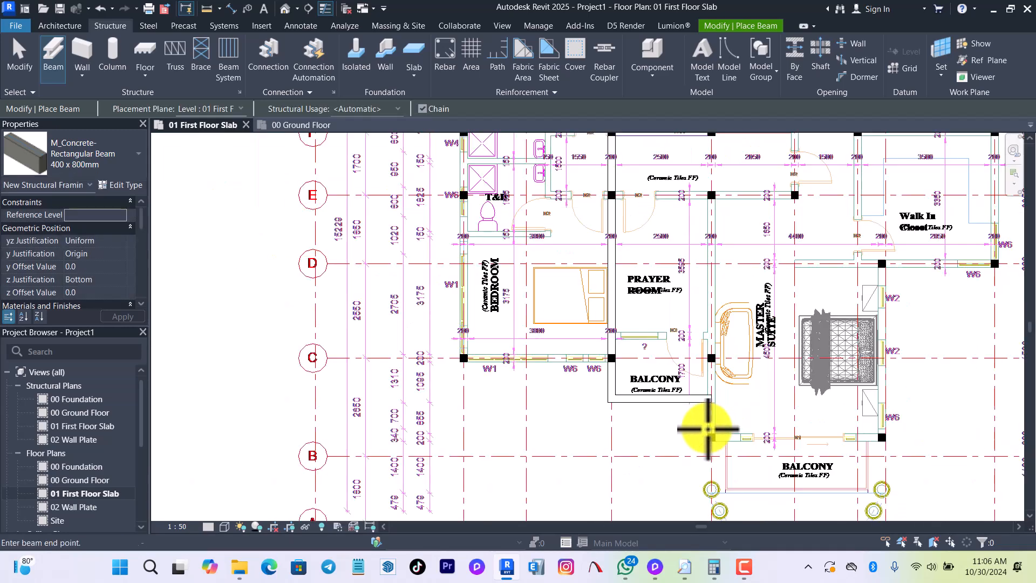
{"action": "scroll", "coordinate": [707, 259], "scroll_direction": "down", "scroll_amount": 3}
{"action": "scroll", "coordinate": [723, 291], "scroll_direction": "up", "scroll_amount": 5}
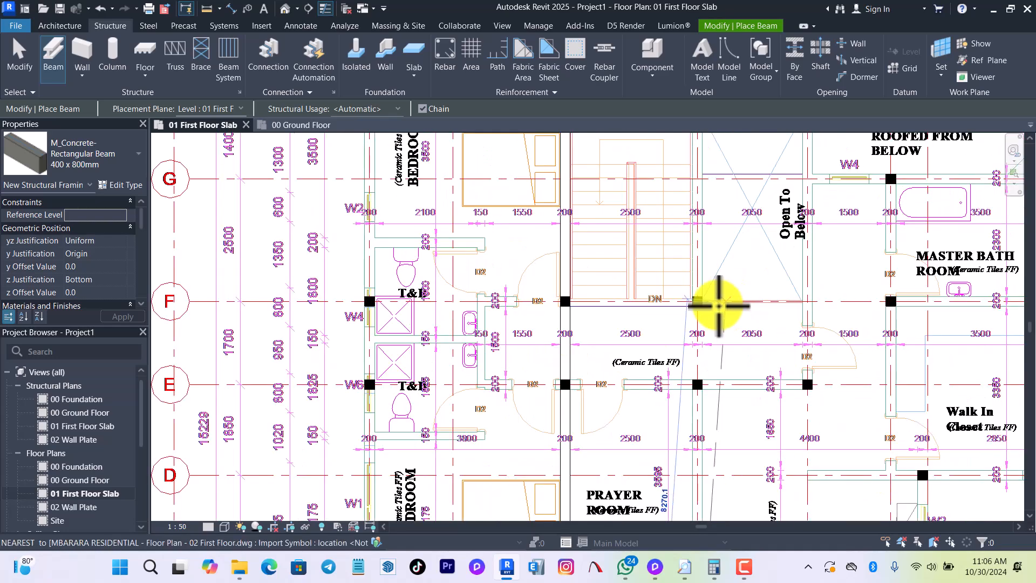
{"action": "scroll", "coordinate": [707, 216], "scroll_direction": "up", "scroll_amount": 4}
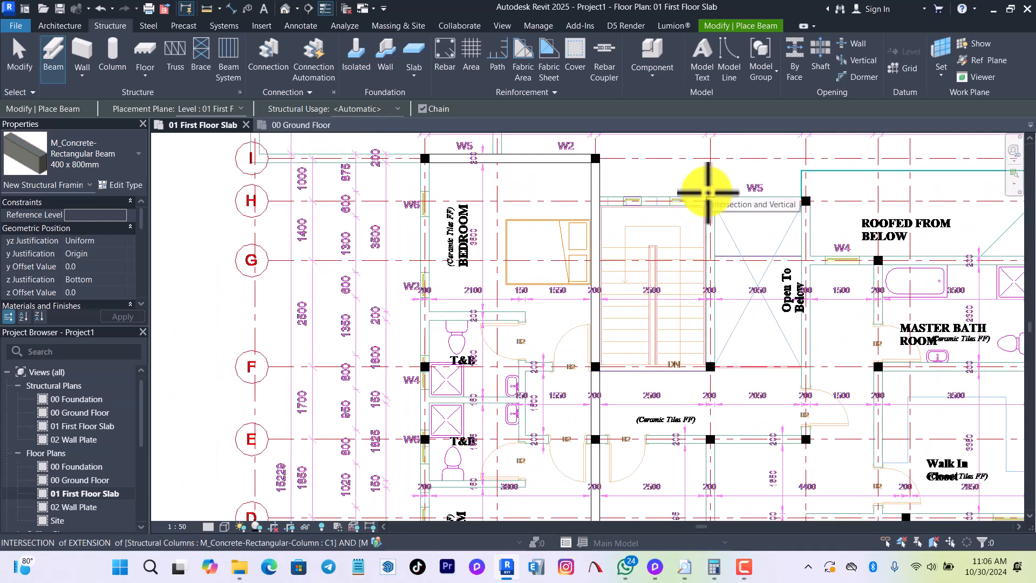
{"action": "scroll", "coordinate": [709, 193], "scroll_direction": "up", "scroll_amount": 2}
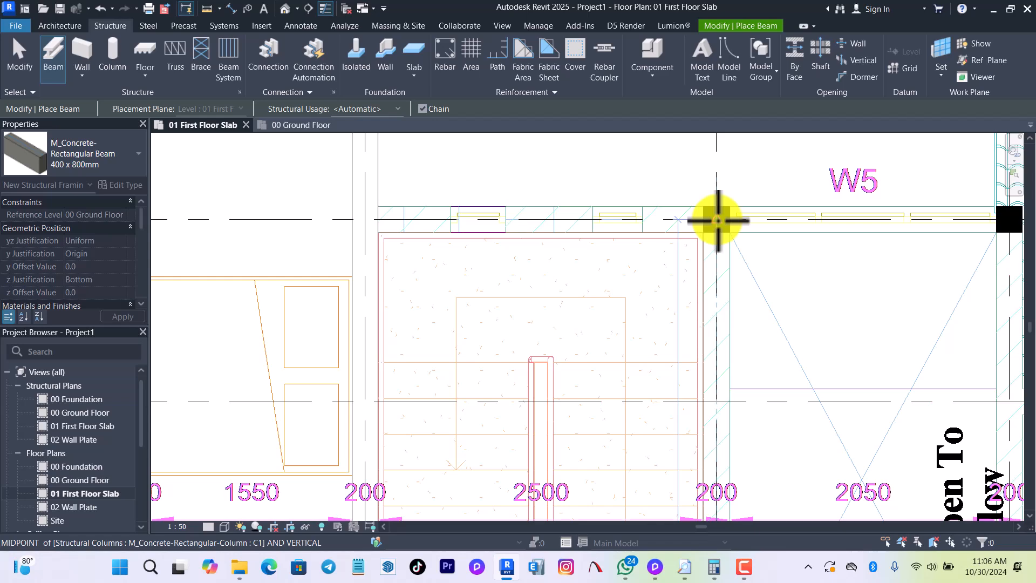
{"action": "left_click", "coordinate": [718, 221]}
{"action": "key", "text": "Escape"}
{"action": "key", "text": "Escape"}
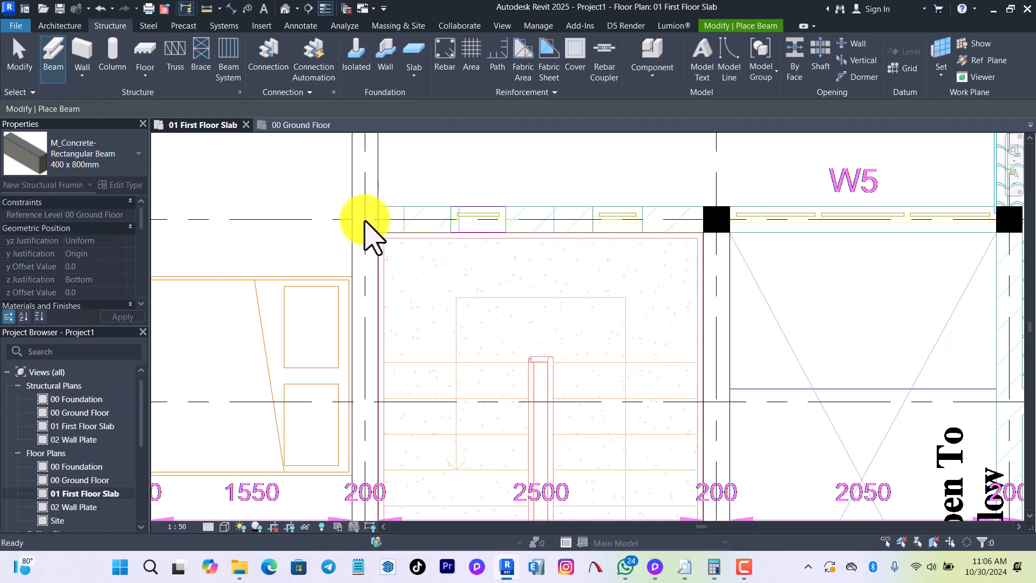
Place a beam along grid H from grid 4 to the column at grid 6.
{"action": "left_click", "coordinate": [365, 219]}
{"action": "scroll", "coordinate": [567, 238], "scroll_direction": "down", "scroll_amount": 3}
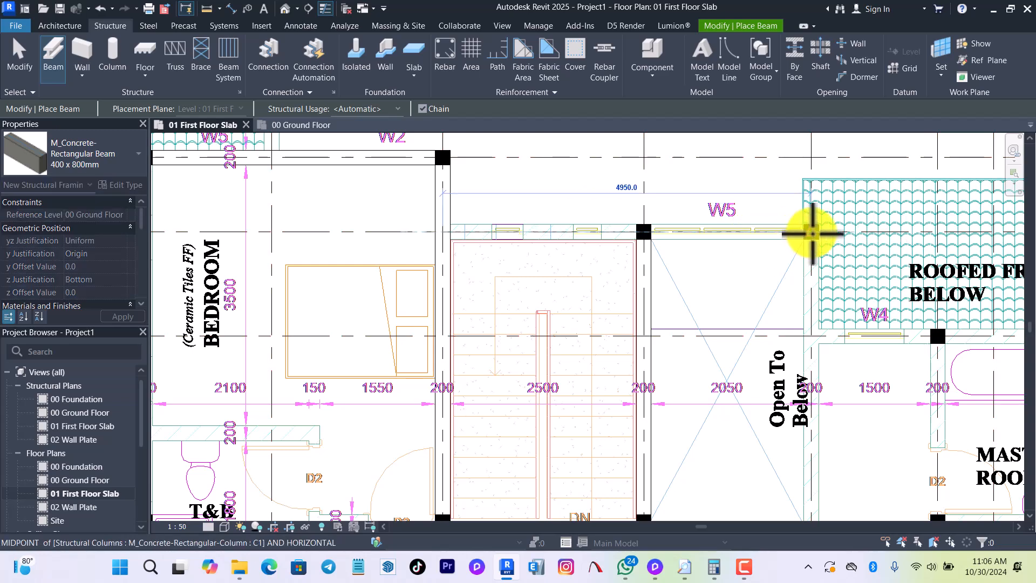
{"action": "scroll", "coordinate": [805, 185], "scroll_direction": "down", "scroll_amount": 2}
Continue the beam chain down grid 6 from grid H to the column at grid E.
{"action": "scroll", "coordinate": [794, 203], "scroll_direction": "down", "scroll_amount": 2}
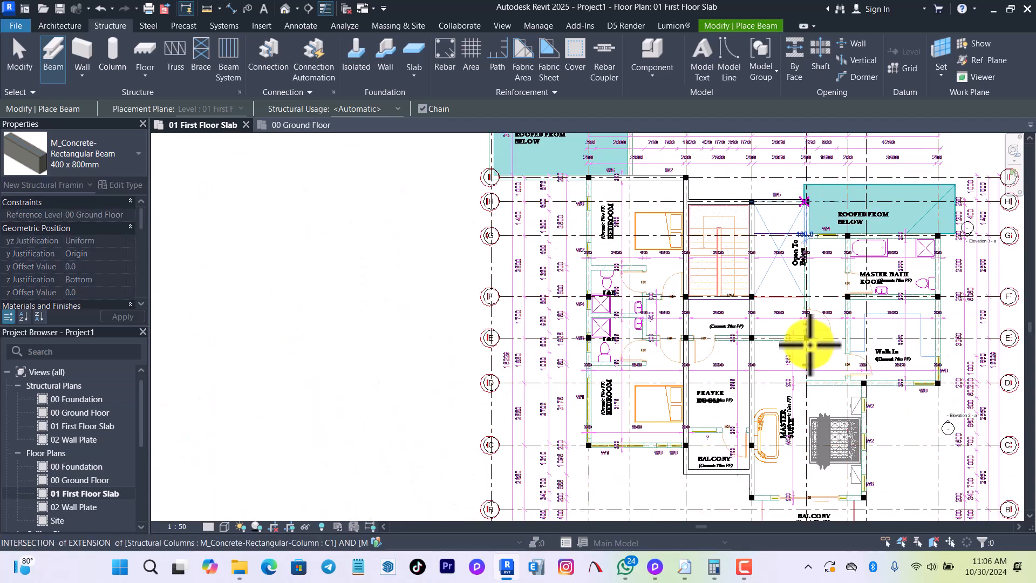
{"action": "scroll", "coordinate": [811, 356], "scroll_direction": "up", "scroll_amount": 4}
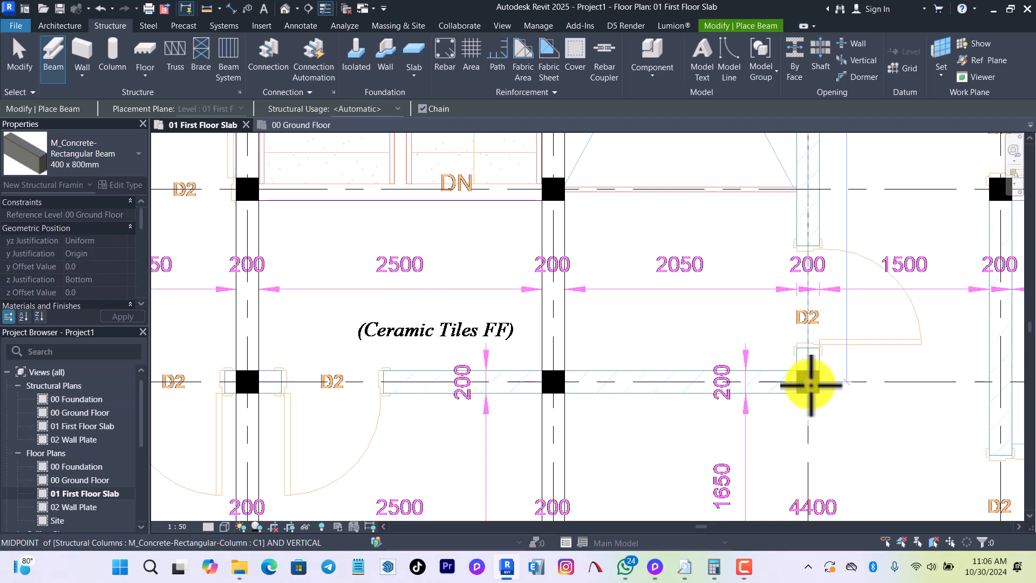
{"action": "scroll", "coordinate": [788, 281], "scroll_direction": "down", "scroll_amount": 4}
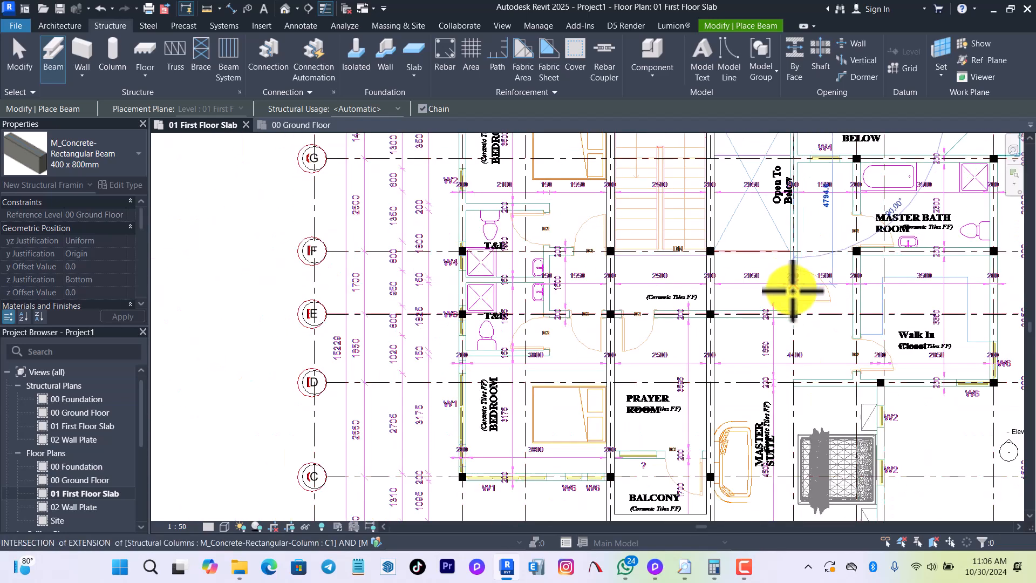
{"action": "scroll", "coordinate": [792, 292], "scroll_direction": "up", "scroll_amount": 4}
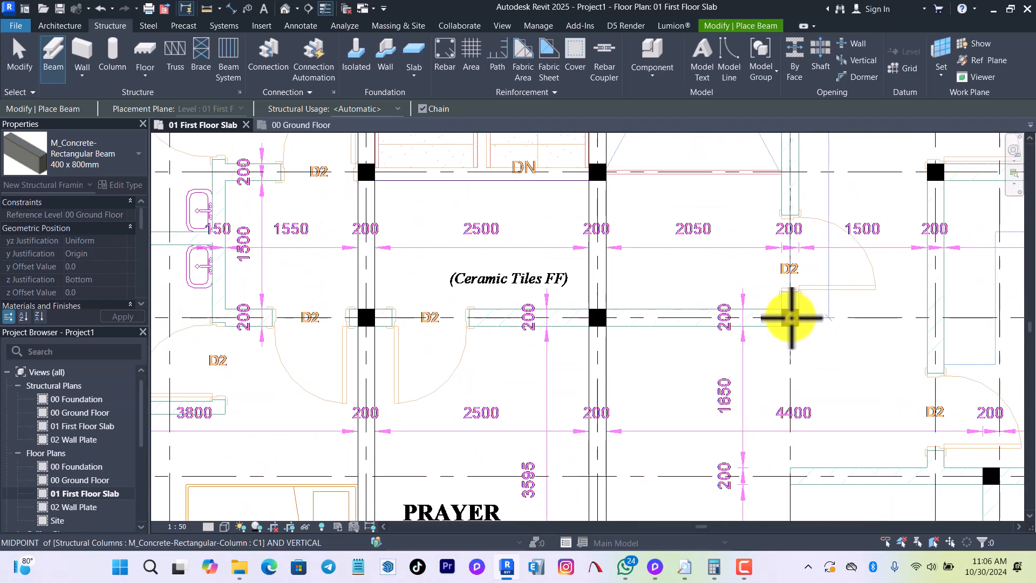
{"action": "scroll", "coordinate": [788, 329], "scroll_direction": "down", "scroll_amount": 3}
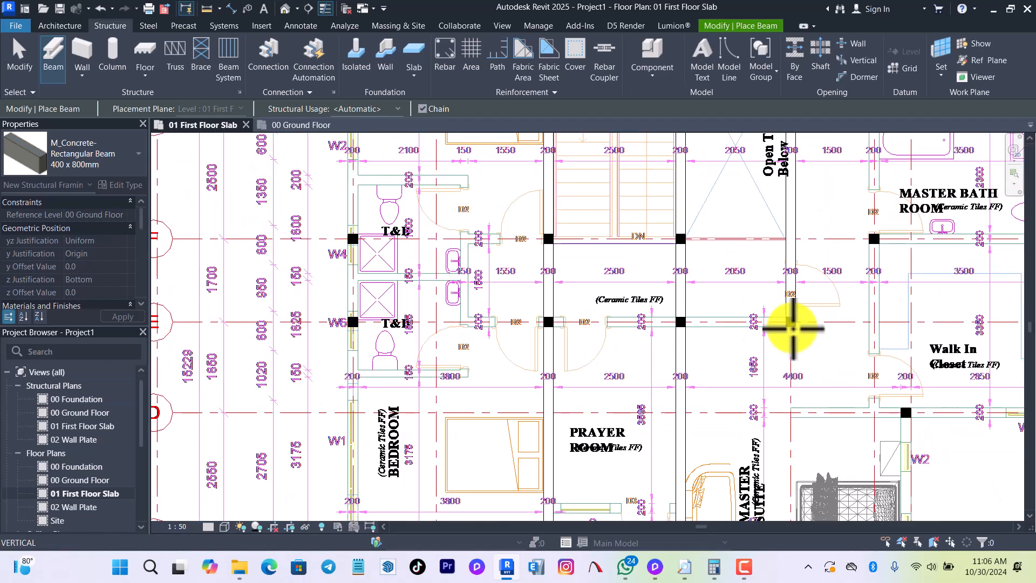
Continue the beam chain along grid E from grid 6 to the column at grid 2 and end the chain.
{"action": "scroll", "coordinate": [791, 328], "scroll_direction": "down", "scroll_amount": 3}
{"action": "scroll", "coordinate": [528, 323], "scroll_direction": "up", "scroll_amount": 4}
{"action": "left_click", "coordinate": [457, 325]}
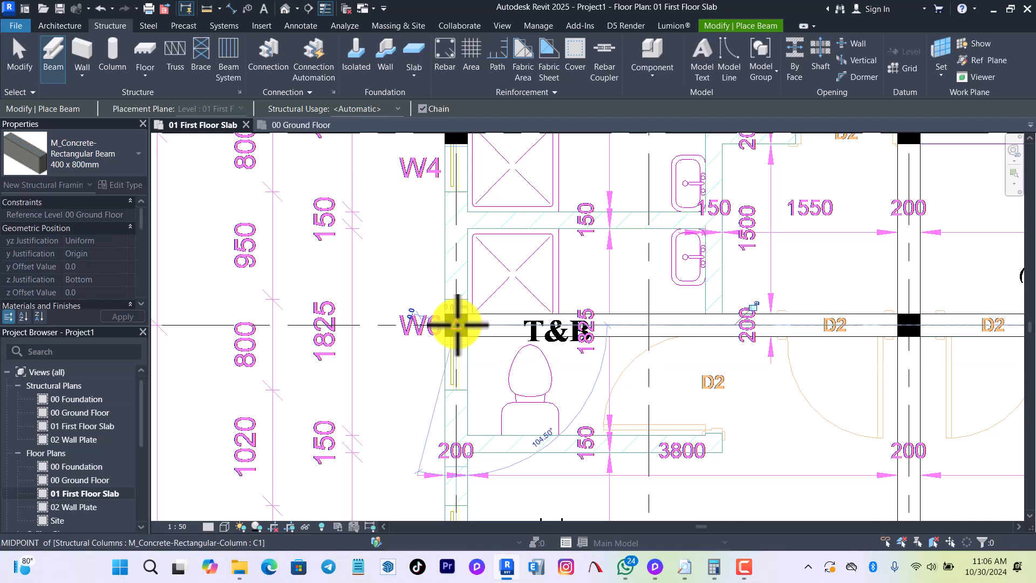
{"action": "key", "text": "Escape"}
Place a beam along grid C from the lower bedroom's corner column at grid 2 to the column at grid 4.
{"action": "scroll", "coordinate": [490, 246], "scroll_direction": "down", "scroll_amount": 5}
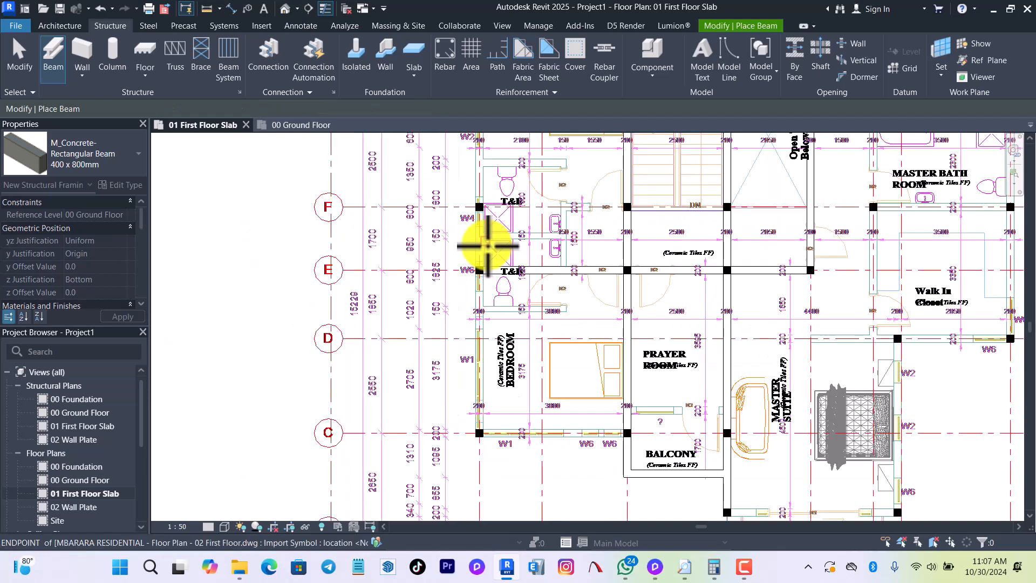
{"action": "scroll", "coordinate": [478, 442], "scroll_direction": "up", "scroll_amount": 6}
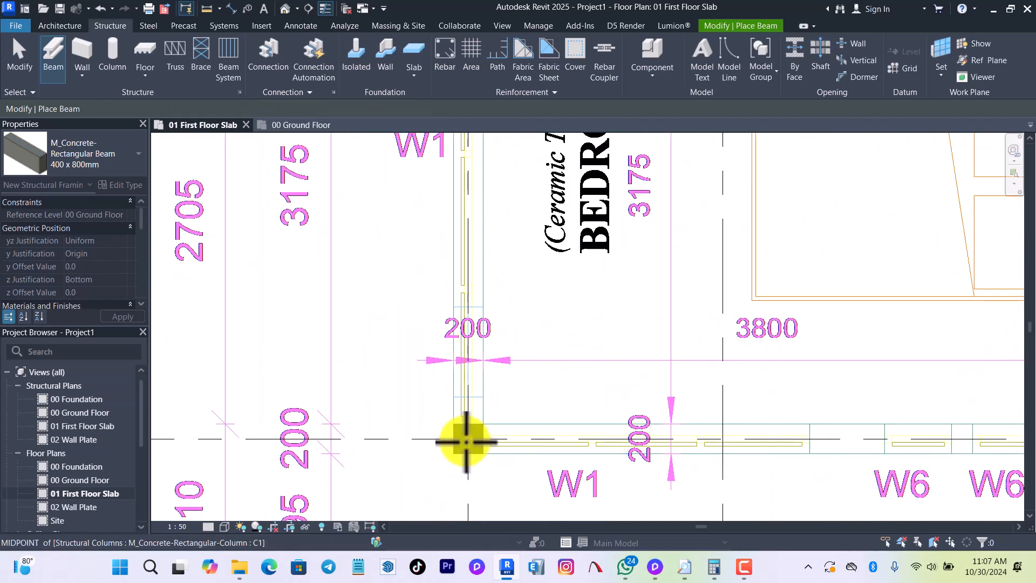
{"action": "left_click", "coordinate": [464, 437]}
{"action": "scroll", "coordinate": [502, 435], "scroll_direction": "down", "scroll_amount": 3}
{"action": "scroll", "coordinate": [501, 435], "scroll_direction": "down", "scroll_amount": 2}
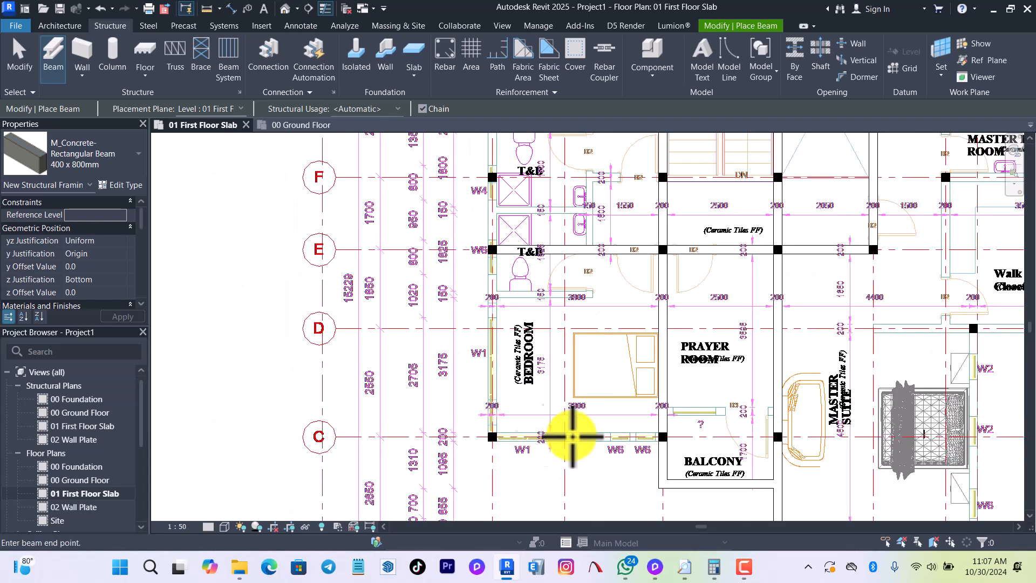
{"action": "left_click", "coordinate": [665, 436]}
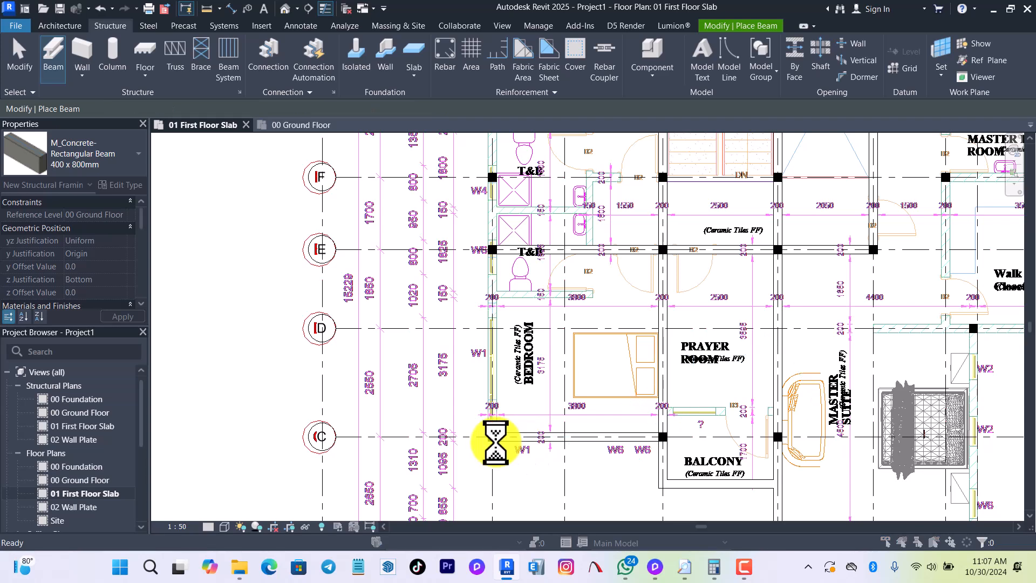
{"action": "left_click", "coordinate": [604, 333]}
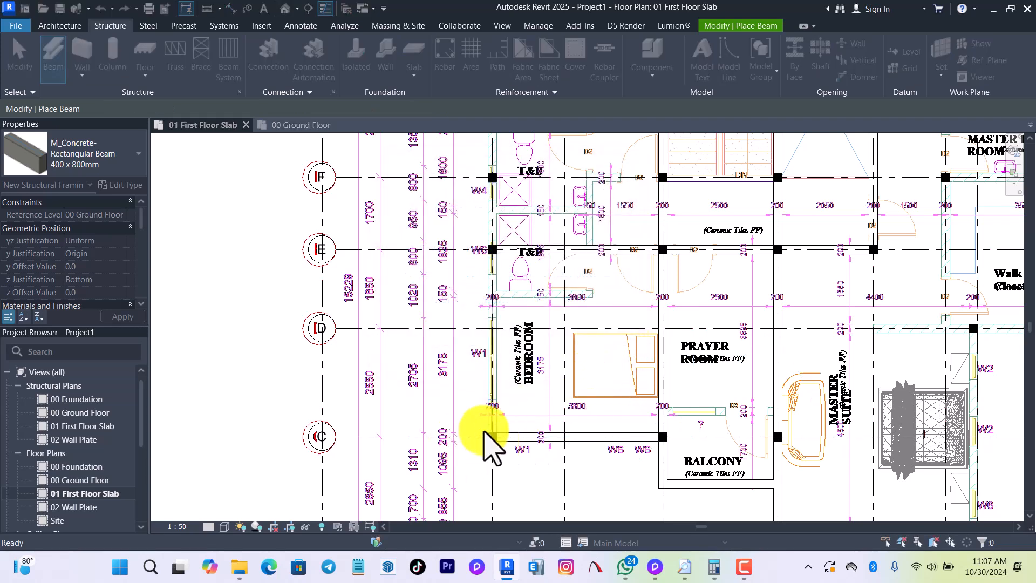
Place a beam along grid 2 from the bedroom corner column at grid C to the column at grid I and end the chain.
{"action": "scroll", "coordinate": [496, 447], "scroll_direction": "up", "scroll_amount": 5}
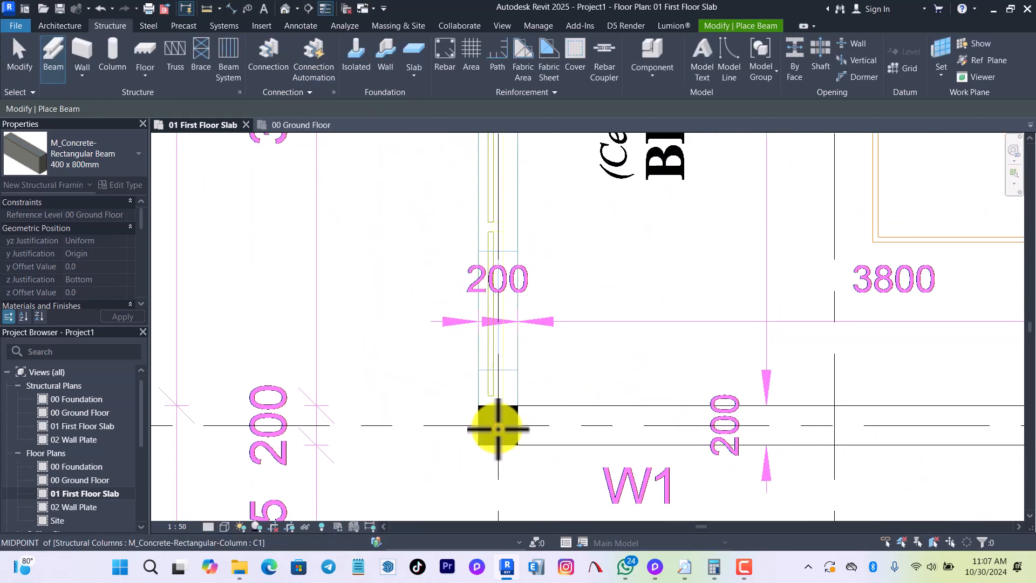
{"action": "left_click", "coordinate": [499, 429]}
{"action": "scroll", "coordinate": [474, 455], "scroll_direction": "down", "scroll_amount": 4}
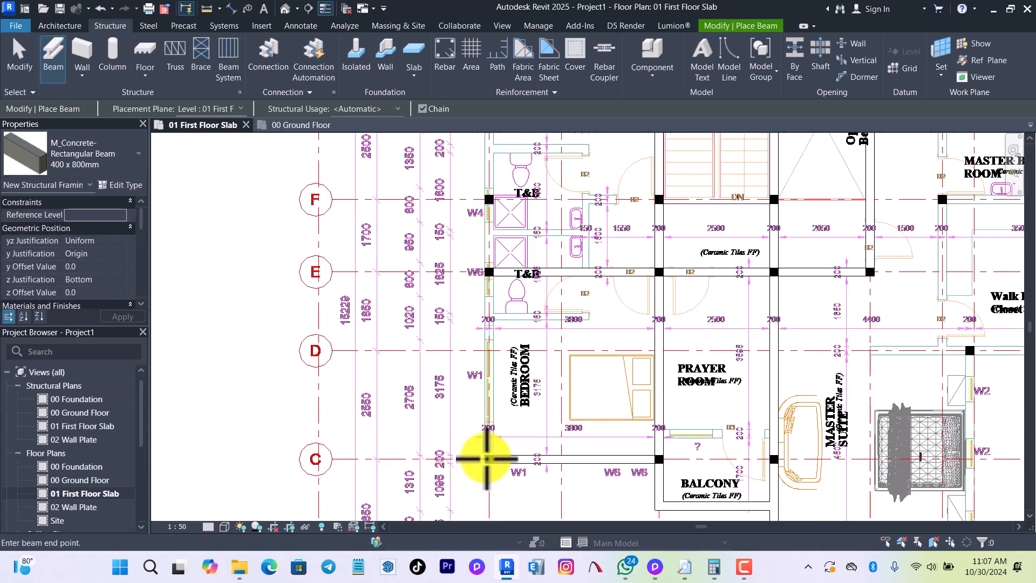
{"action": "scroll", "coordinate": [492, 326], "scroll_direction": "down", "scroll_amount": 5}
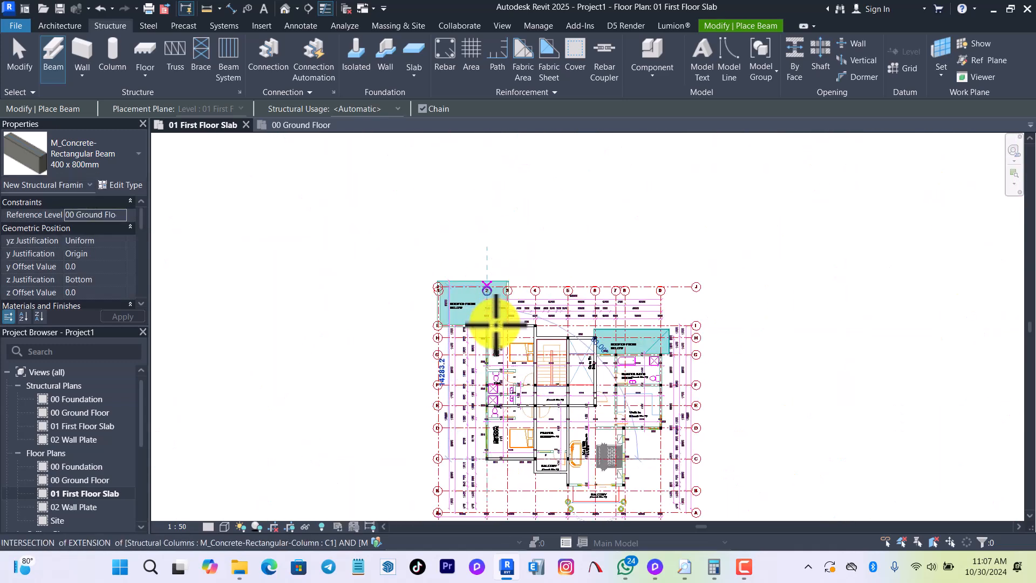
{"action": "scroll", "coordinate": [496, 323], "scroll_direction": "up", "scroll_amount": 6}
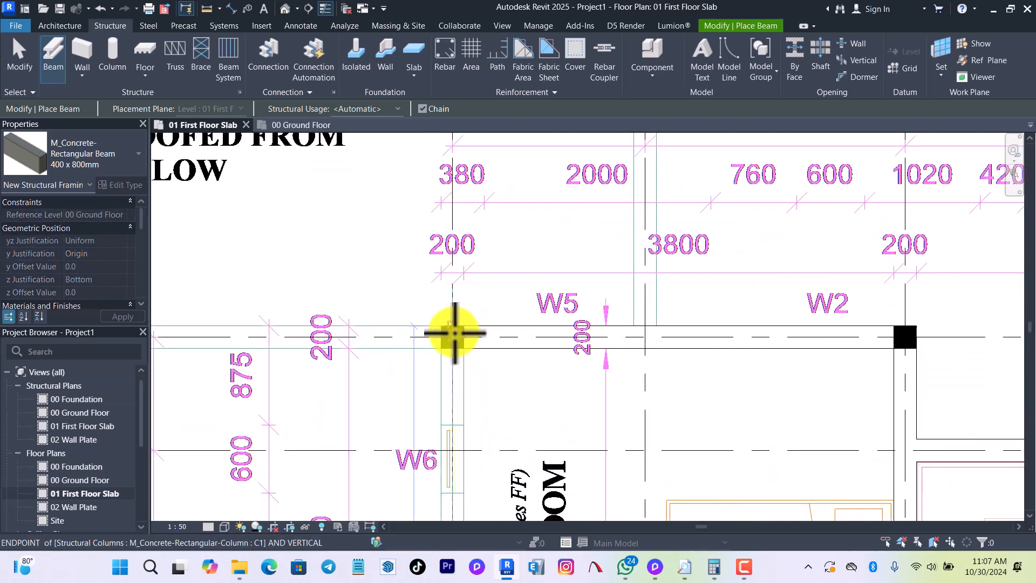
{"action": "left_click", "coordinate": [452, 339]}
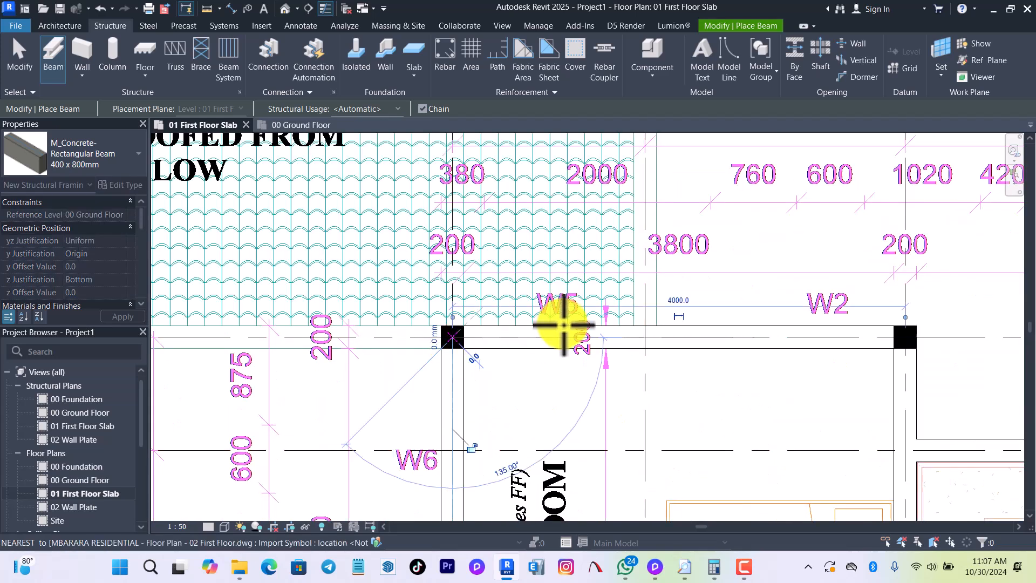
{"action": "key", "text": "Escape"}
{"action": "key", "text": "Escape"}
Place a beam along grid G from the master bathroom's corner column at grid 9 to grid 6.
{"action": "scroll", "coordinate": [452, 245], "scroll_direction": "down", "scroll_amount": 5}
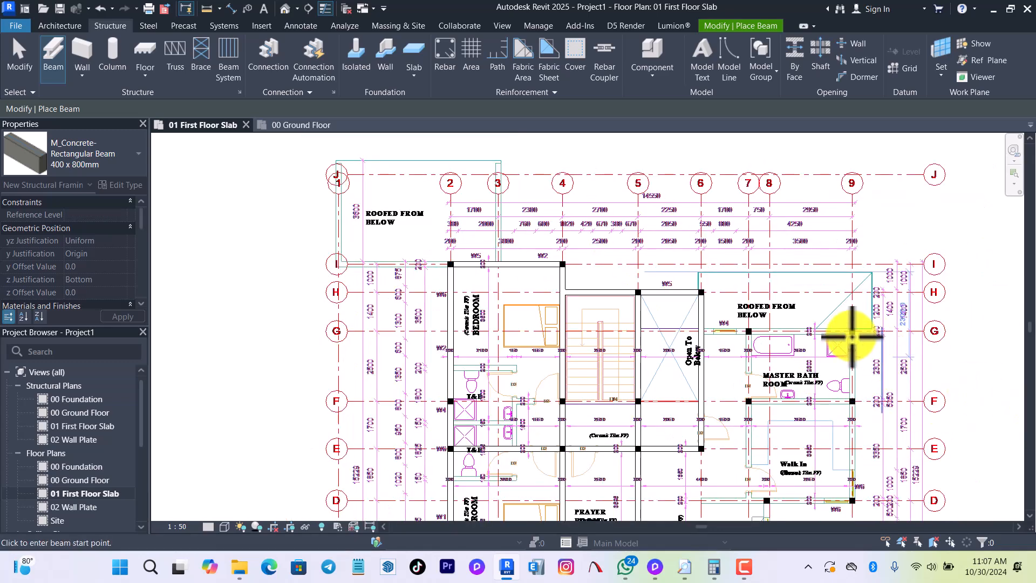
{"action": "scroll", "coordinate": [845, 337], "scroll_direction": "up", "scroll_amount": 3}
{"action": "left_click", "coordinate": [477, 310]}
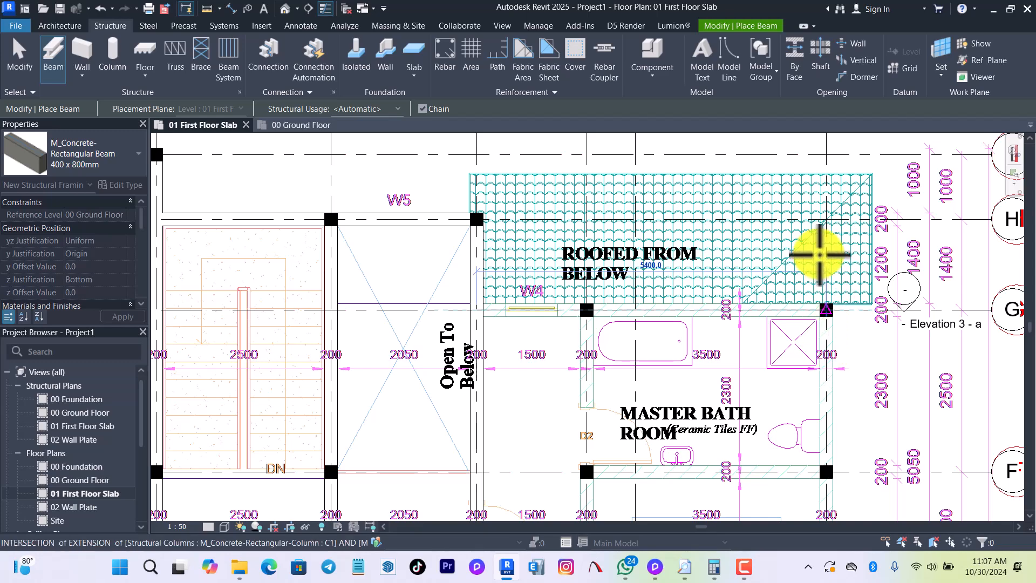
Place chained beams along grid 9 from grid G to grid D, then along grid D from grid 9 to grid 5, and end the chain.
{"action": "scroll", "coordinate": [818, 242], "scroll_direction": "down", "scroll_amount": 1}
{"action": "scroll", "coordinate": [818, 243], "scroll_direction": "down", "scroll_amount": 3}
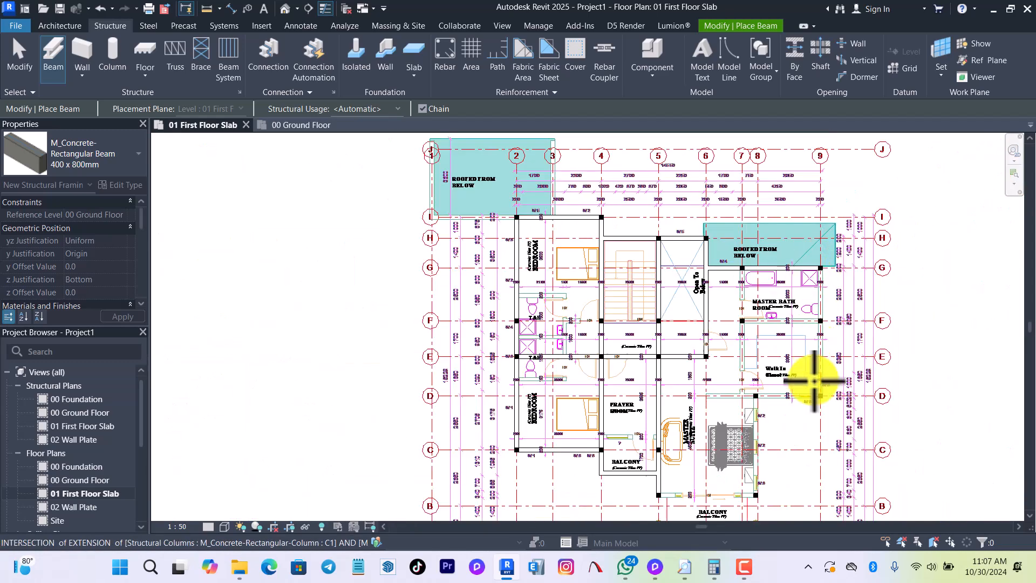
{"action": "scroll", "coordinate": [810, 373], "scroll_direction": "down", "scroll_amount": 1}
{"action": "scroll", "coordinate": [835, 328], "scroll_direction": "up", "scroll_amount": 3}
{"action": "scroll", "coordinate": [810, 157], "scroll_direction": "up", "scroll_amount": 2}
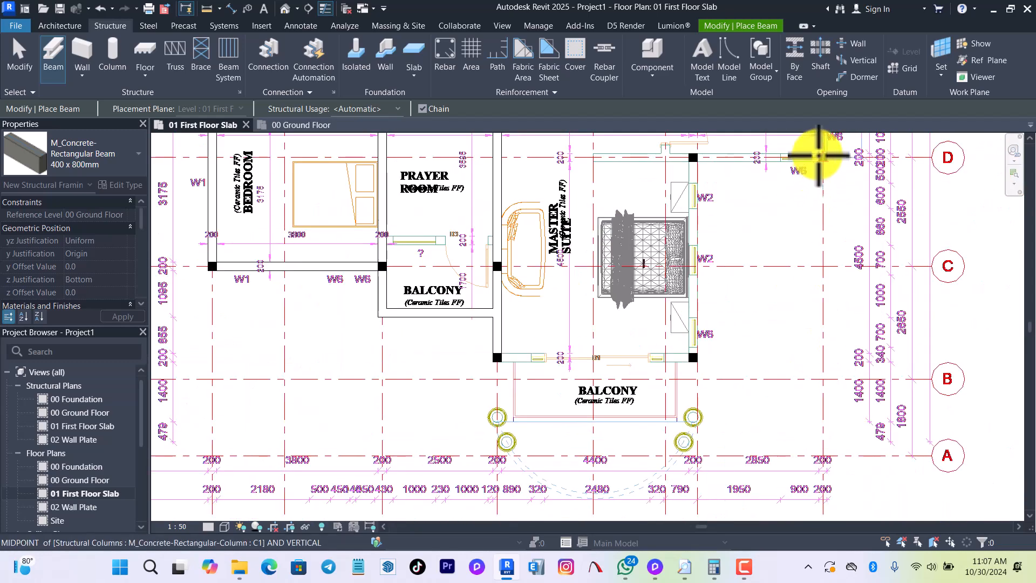
{"action": "scroll", "coordinate": [821, 157], "scroll_direction": "up", "scroll_amount": 2}
{"action": "left_click", "coordinate": [829, 160]}
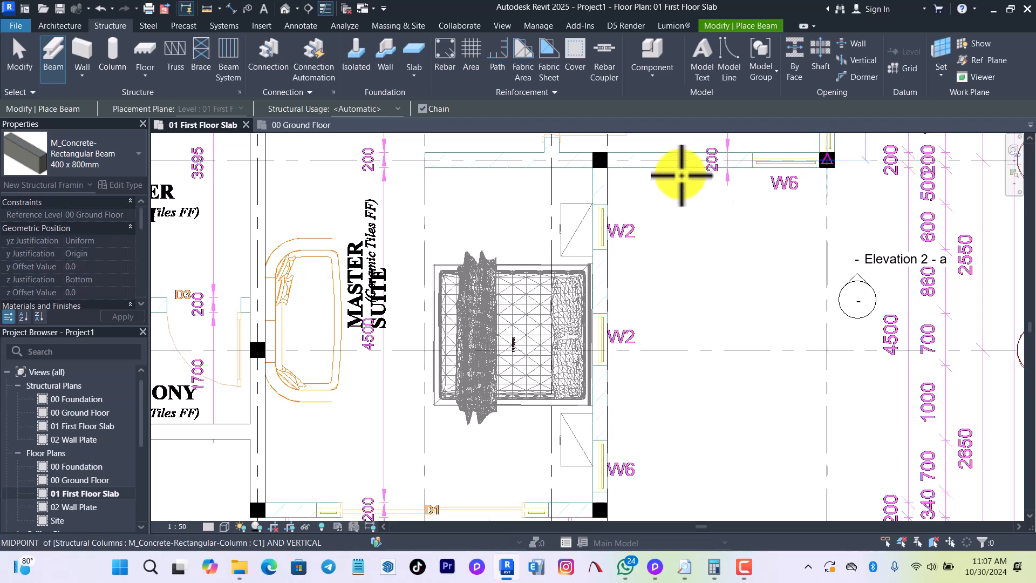
{"action": "scroll", "coordinate": [719, 225], "scroll_direction": "down", "scroll_amount": 2}
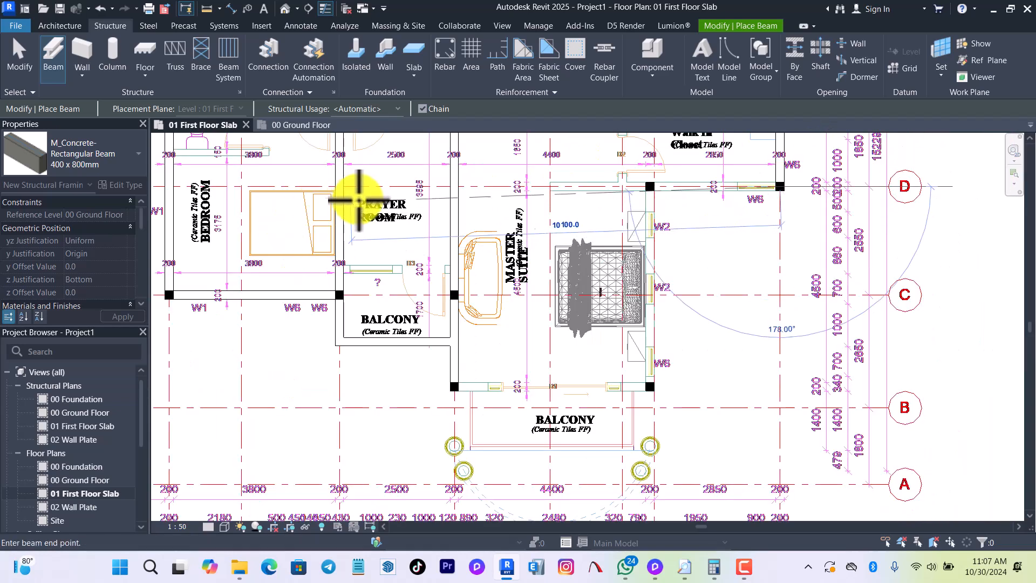
{"action": "left_click", "coordinate": [455, 186]}
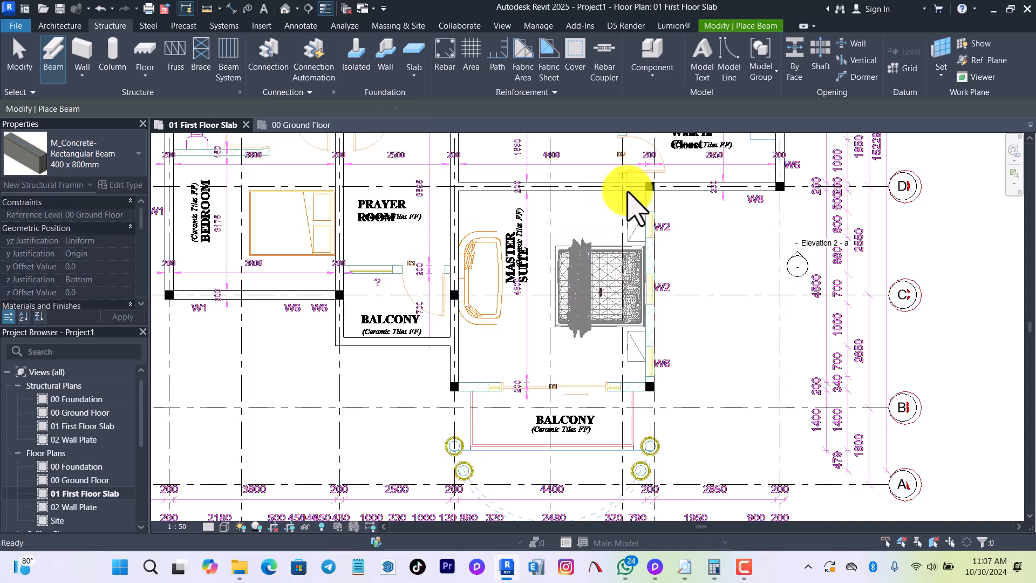
Place a beam along grid 8 from the master suite's balcony-side corner column above grid B to the column at grid D.
{"action": "scroll", "coordinate": [650, 186], "scroll_direction": "up", "scroll_amount": 2}
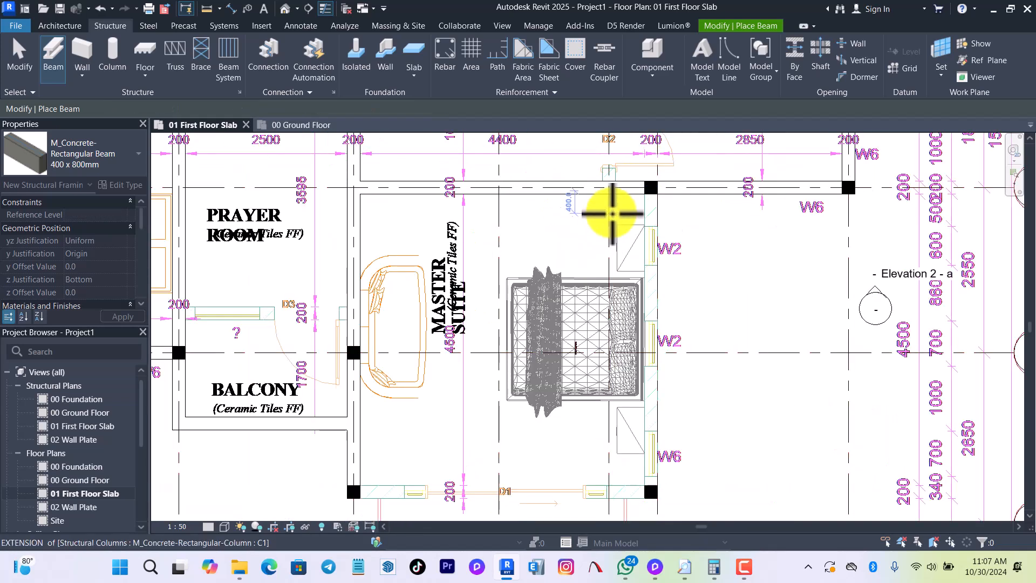
{"action": "scroll", "coordinate": [655, 417], "scroll_direction": "down", "scroll_amount": 1}
{"action": "scroll", "coordinate": [654, 456], "scroll_direction": "up", "scroll_amount": 2}
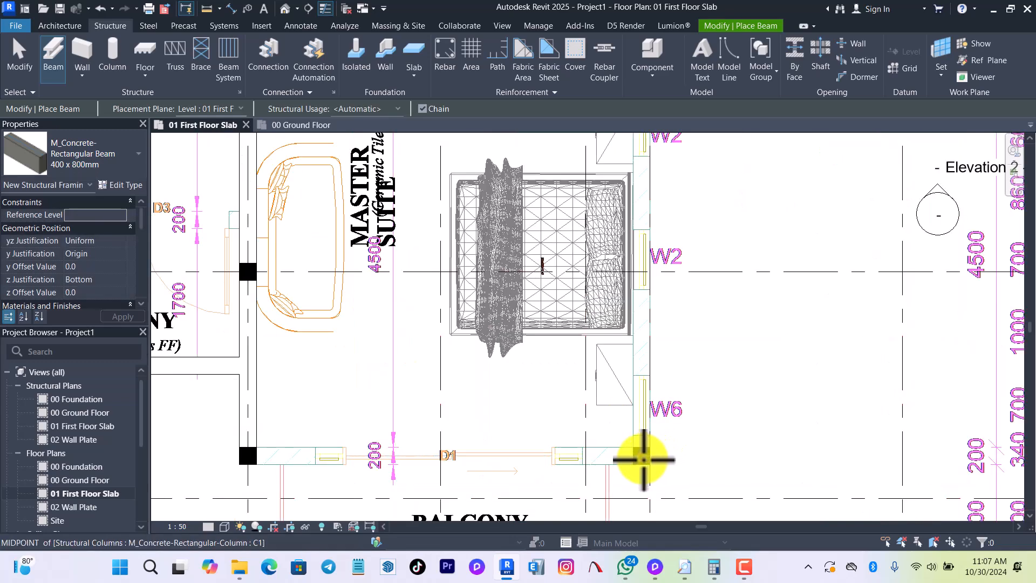
{"action": "left_click", "coordinate": [642, 460]}
{"action": "scroll", "coordinate": [642, 460], "scroll_direction": "down", "scroll_amount": 1}
{"action": "scroll", "coordinate": [629, 473], "scroll_direction": "down", "scroll_amount": 3}
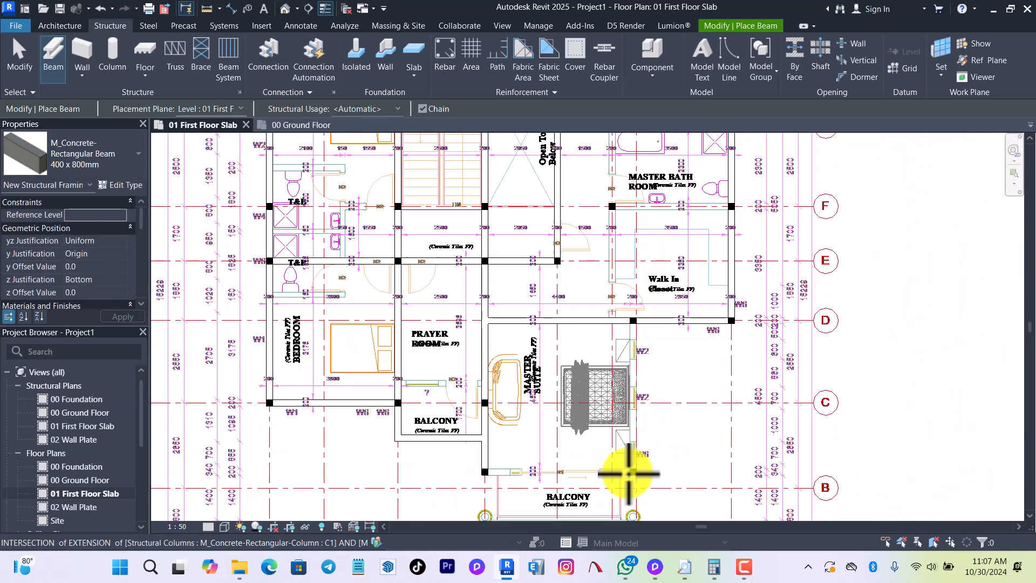
{"action": "scroll", "coordinate": [640, 340], "scroll_direction": "up", "scroll_amount": 5}
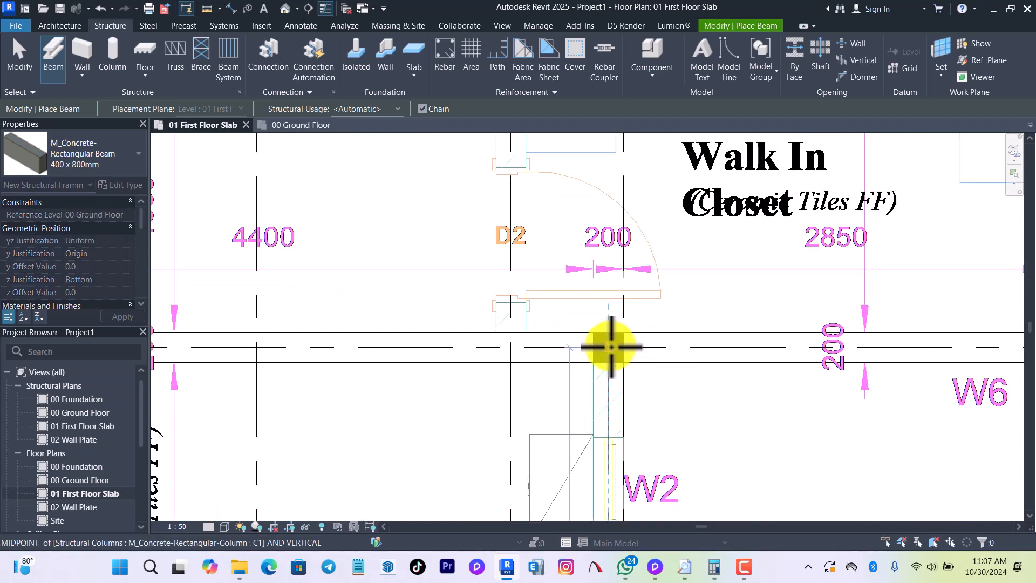
{"action": "left_click", "coordinate": [613, 347]}
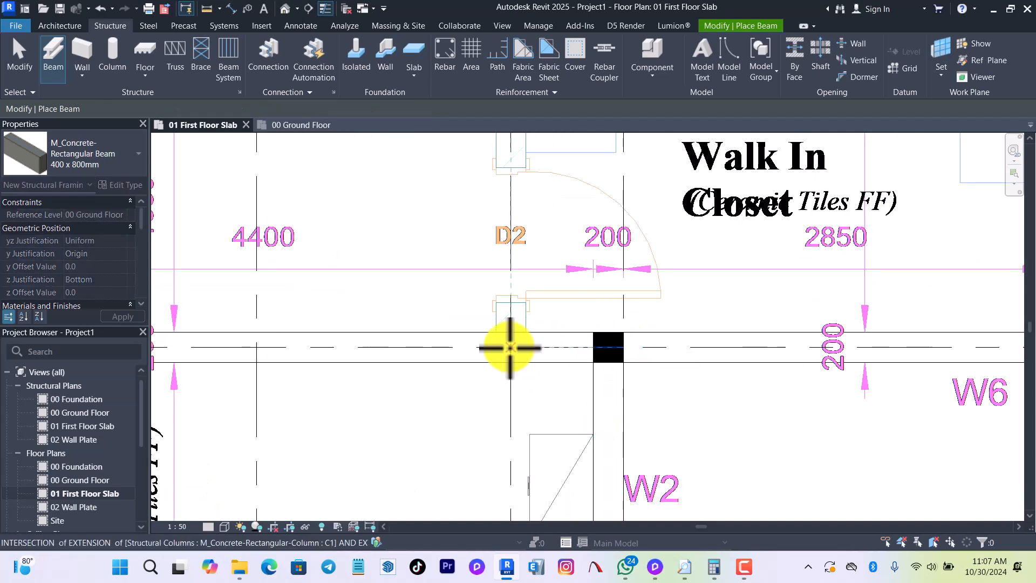
Place a beam along grid 7 from the grid D beam to the master bathroom's corner column at grid G.
{"action": "scroll", "coordinate": [537, 463], "scroll_direction": "down", "scroll_amount": 4}
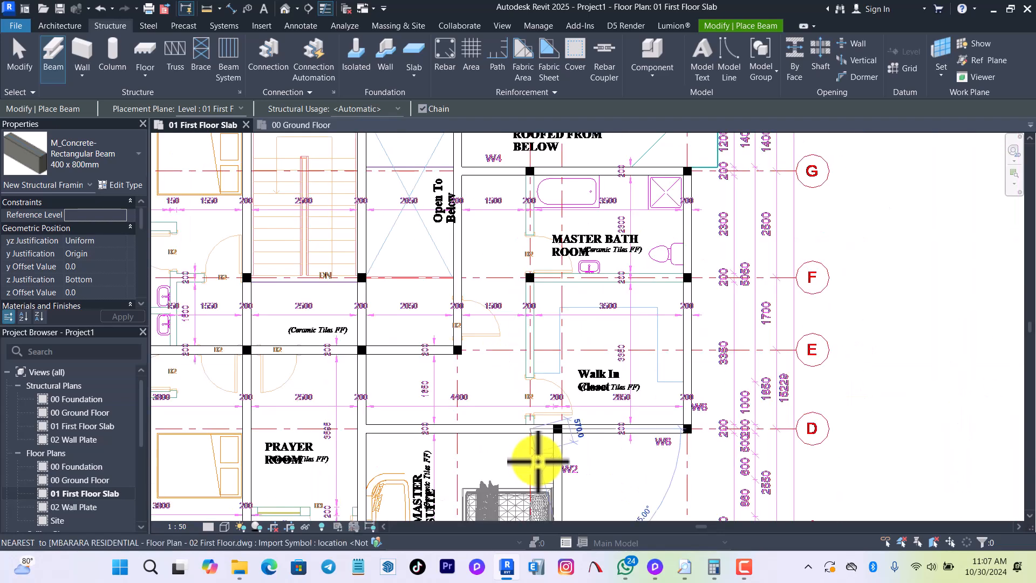
{"action": "scroll", "coordinate": [534, 324], "scroll_direction": "down", "scroll_amount": 2}
{"action": "scroll", "coordinate": [534, 283], "scroll_direction": "up", "scroll_amount": 3}
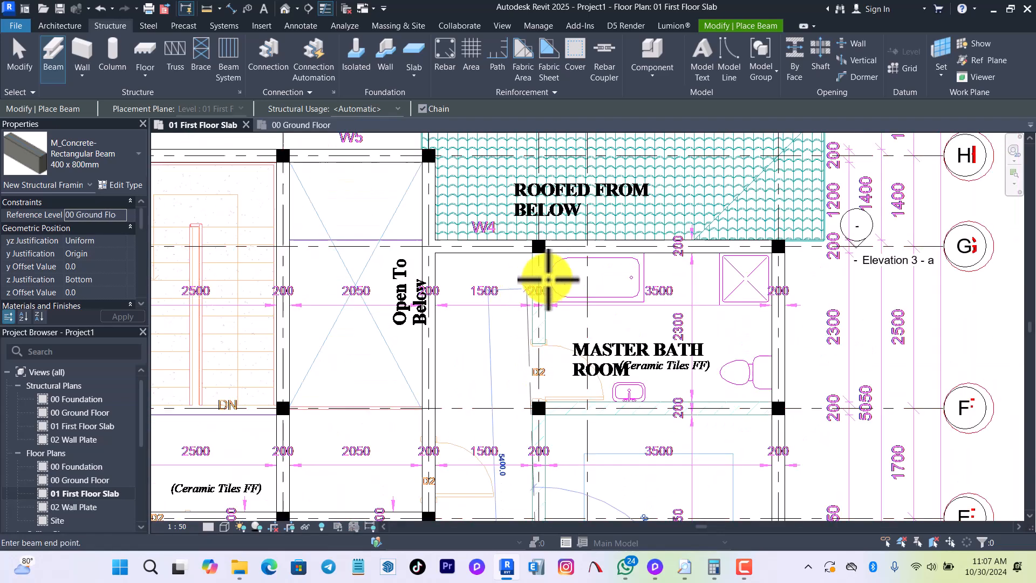
{"action": "scroll", "coordinate": [542, 251], "scroll_direction": "up", "scroll_amount": 2}
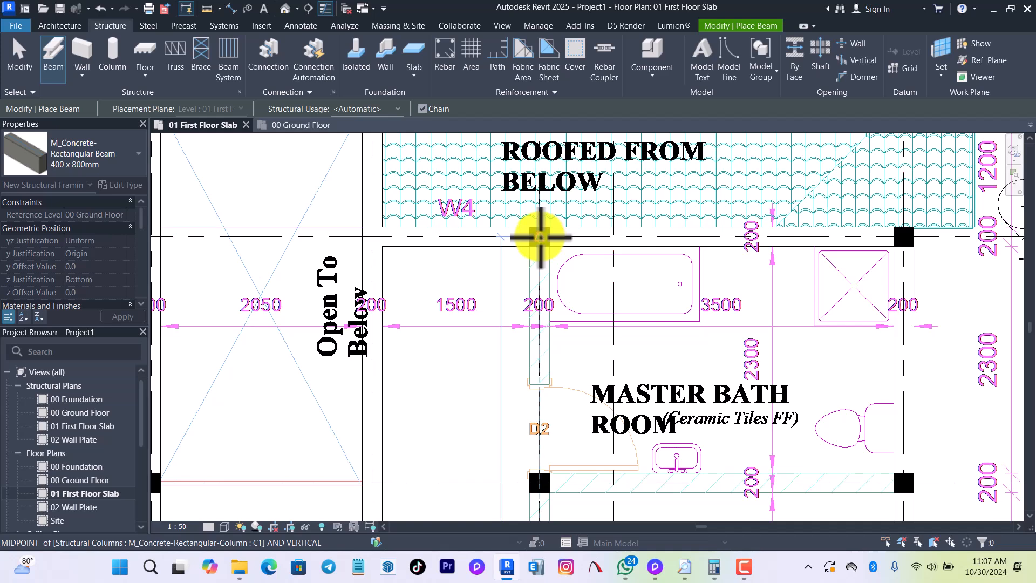
{"action": "left_click", "coordinate": [540, 236]}
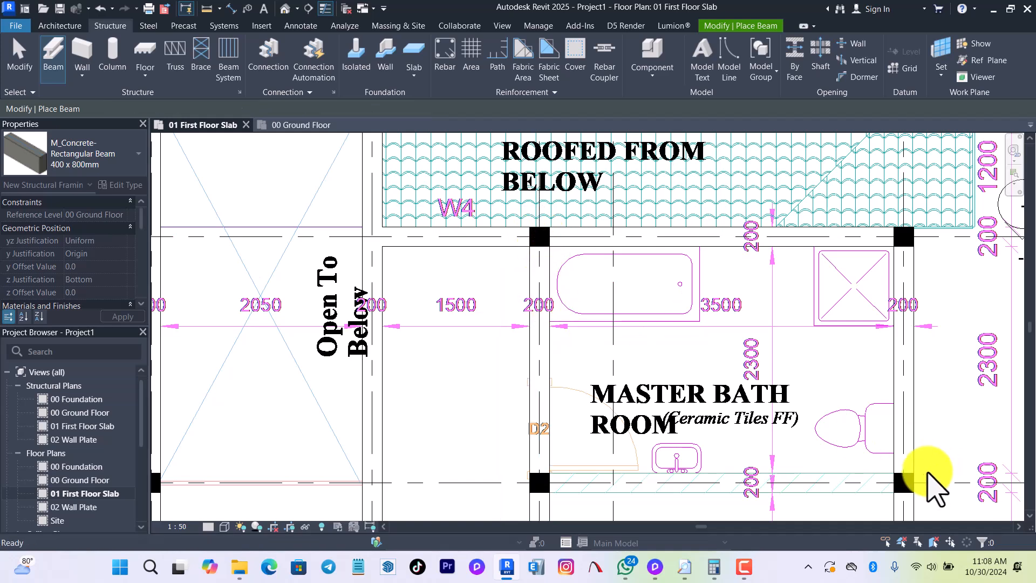
Try to place a beam along grid F from the column at grid 9 to grid 6.
{"action": "left_click", "coordinate": [911, 484]}
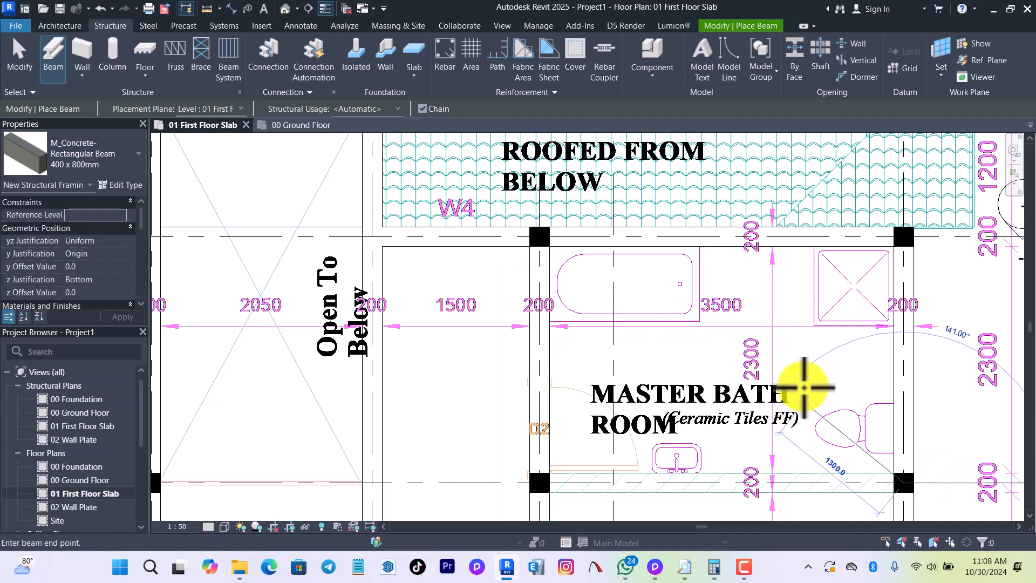
{"action": "scroll", "coordinate": [799, 391], "scroll_direction": "down", "scroll_amount": 4}
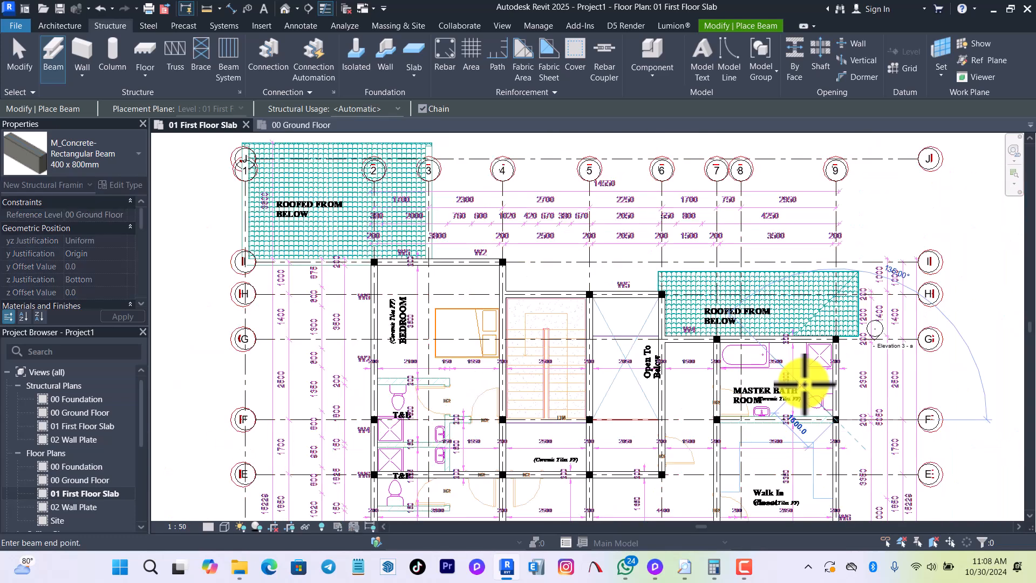
{"action": "scroll", "coordinate": [804, 384], "scroll_direction": "down", "scroll_amount": 1}
{"action": "scroll", "coordinate": [746, 417], "scroll_direction": "down", "scroll_amount": 1}
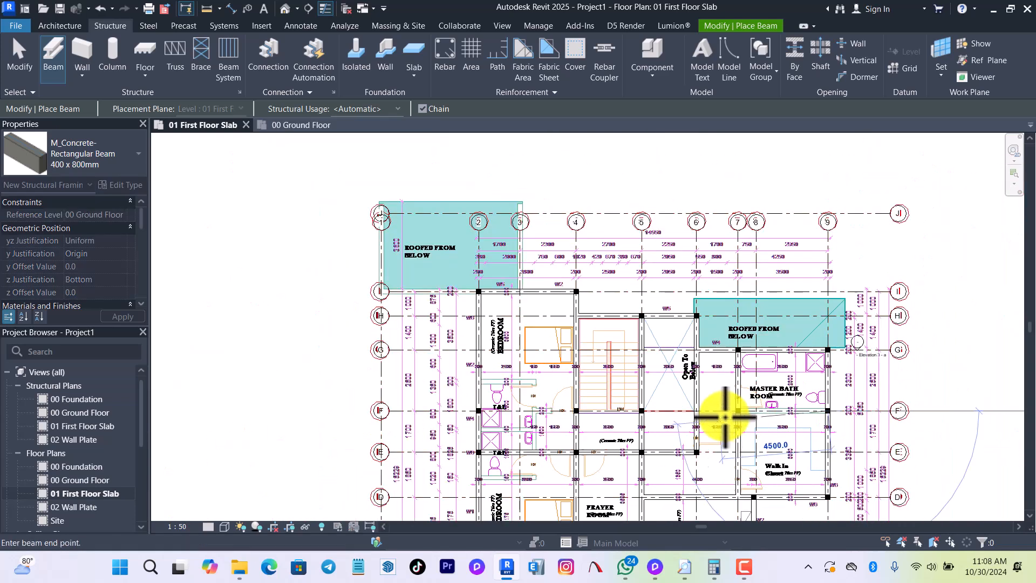
{"action": "left_click", "coordinate": [697, 412]}
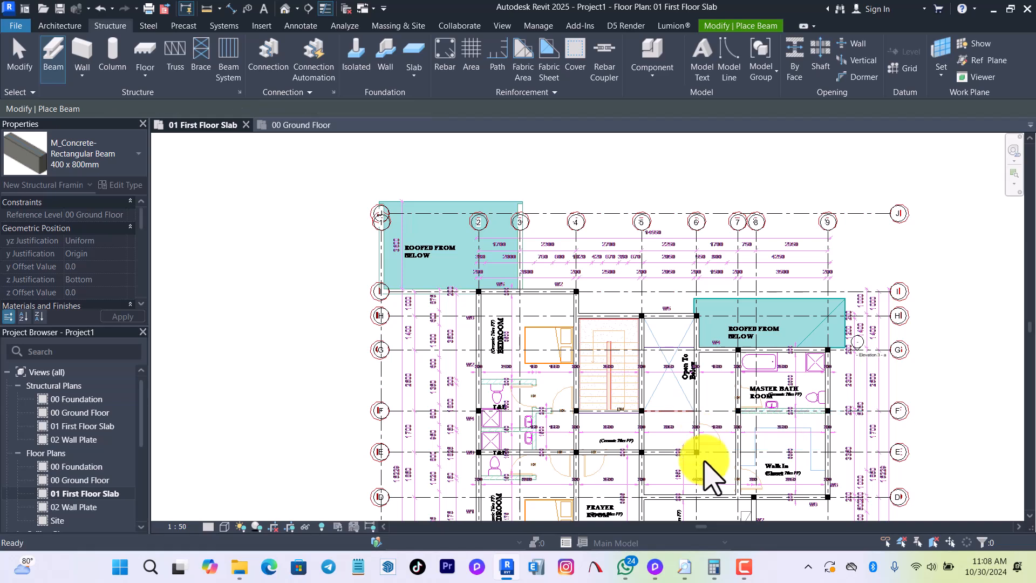
Place the beam along grid F below the master bathroom, from the column at grid 9 to the grid 6 beam.
{"action": "scroll", "coordinate": [778, 414], "scroll_direction": "up", "scroll_amount": 3}
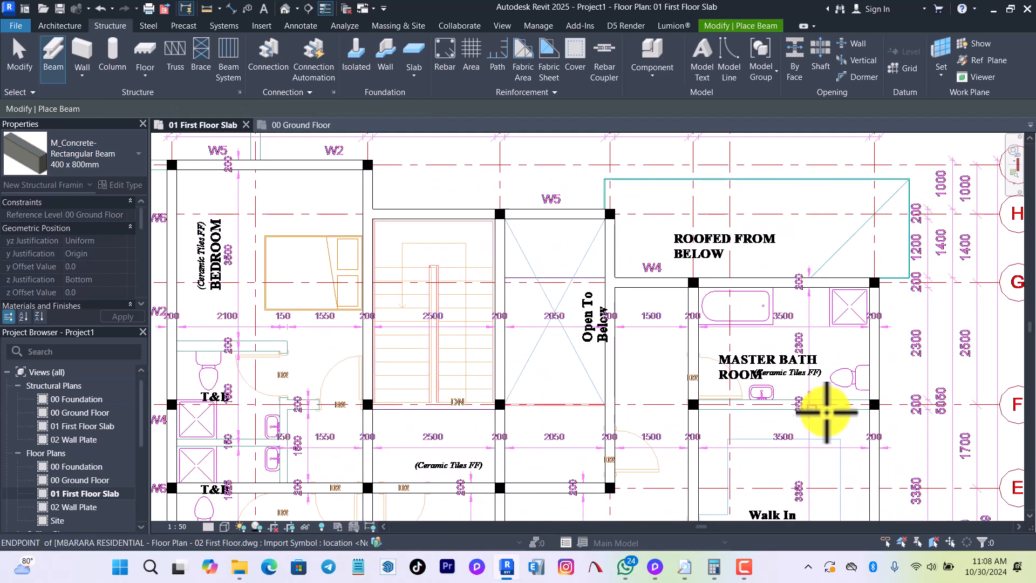
{"action": "left_click", "coordinate": [875, 404]}
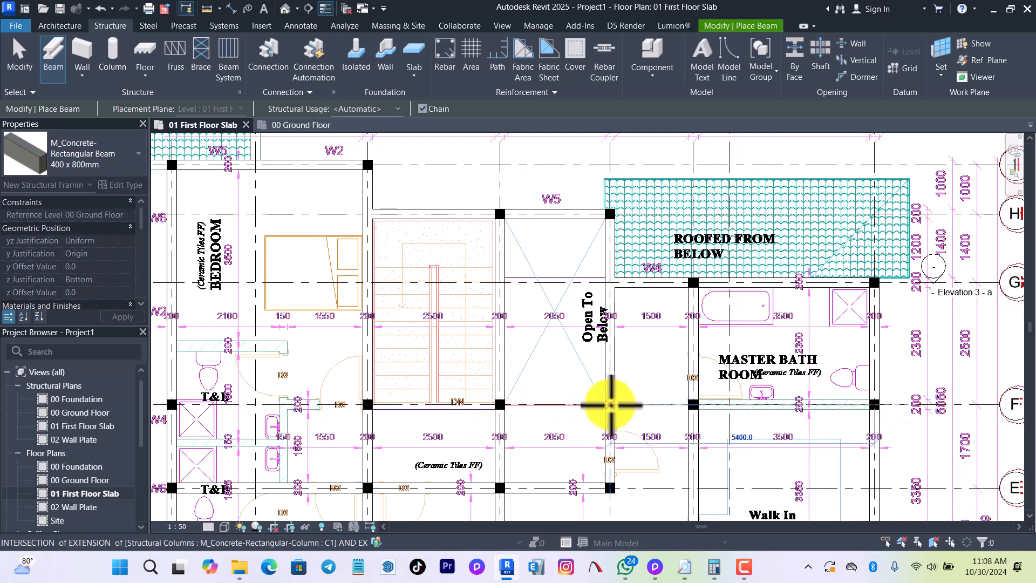
{"action": "left_click", "coordinate": [611, 405]}
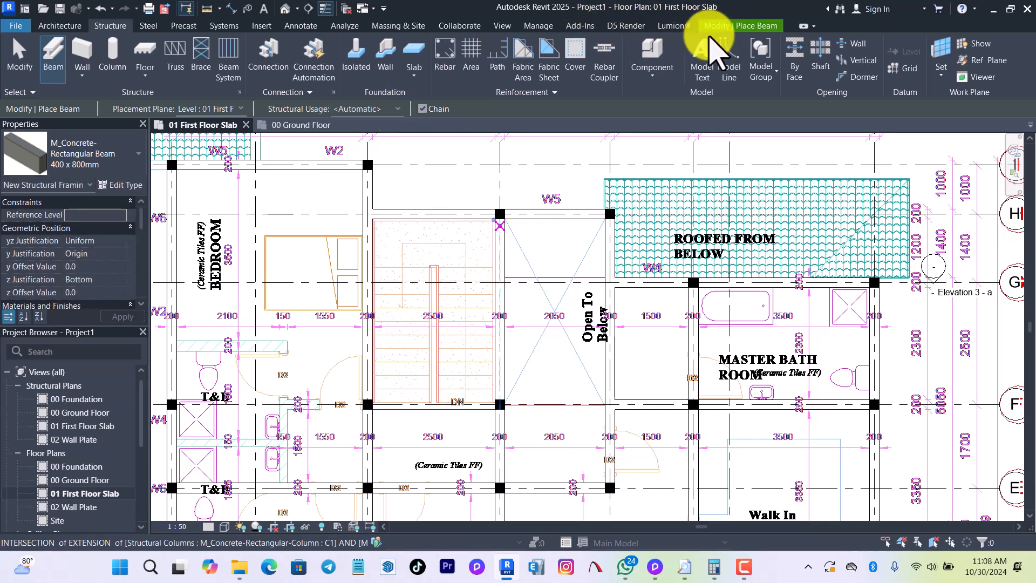
Stop placing beams and use Trim/Extend Multiple to extend the grid E beam from grid 6 to the beam along grid 7.
{"action": "left_click", "coordinate": [736, 26]}
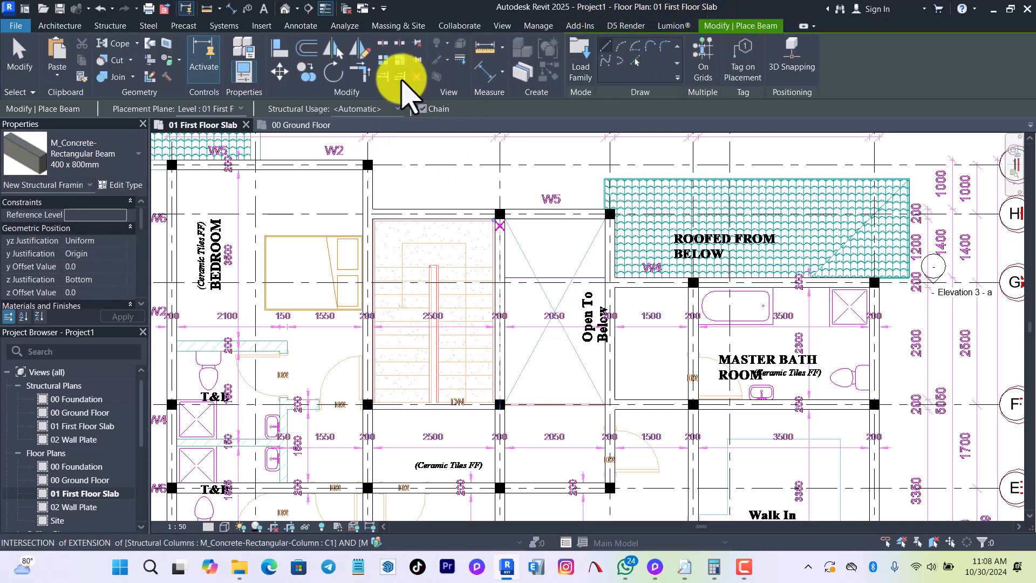
{"action": "key", "text": "Escape"}
{"action": "key", "text": "Escape"}
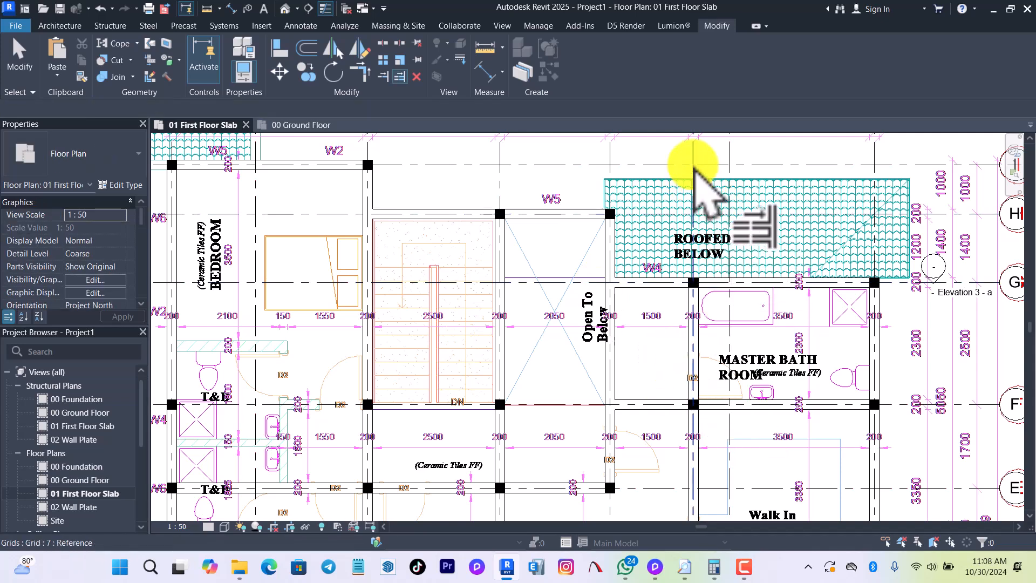
{"action": "left_click", "coordinate": [544, 489]}
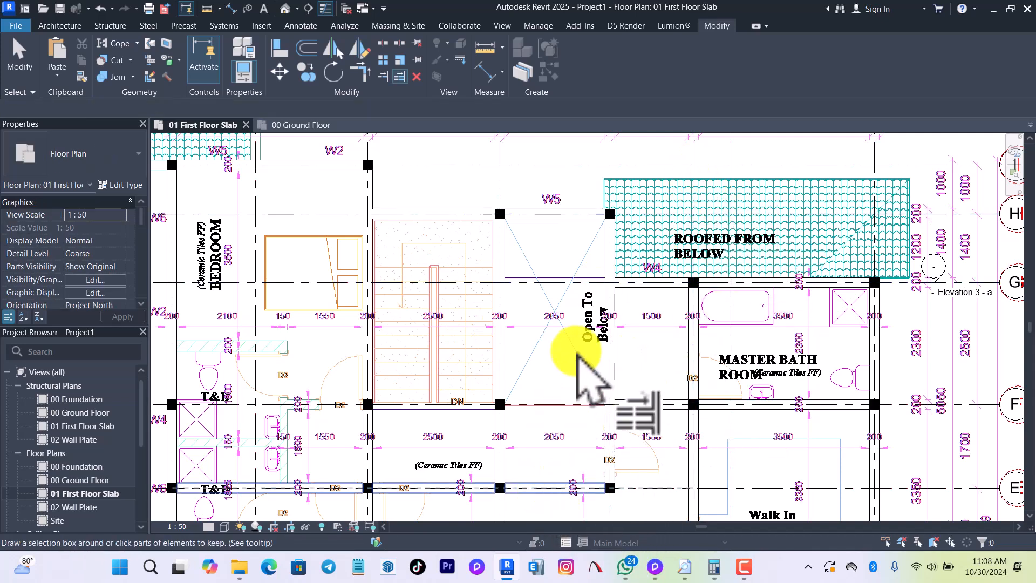
{"action": "scroll", "coordinate": [683, 329], "scroll_direction": "down", "scroll_amount": 2}
{"action": "scroll", "coordinate": [675, 369], "scroll_direction": "down", "scroll_amount": 2}
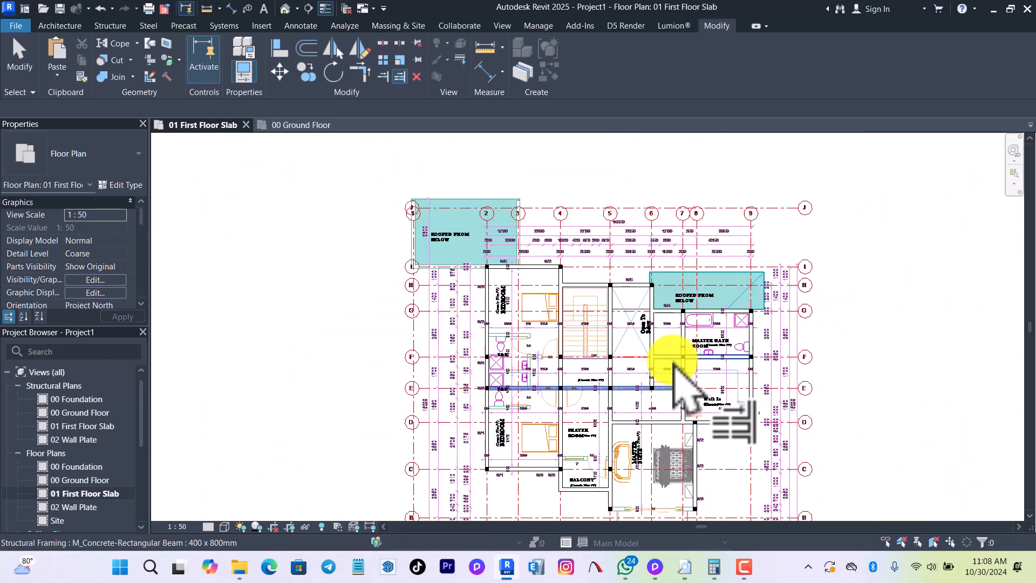
{"action": "scroll", "coordinate": [666, 432], "scroll_direction": "up", "scroll_amount": 2}
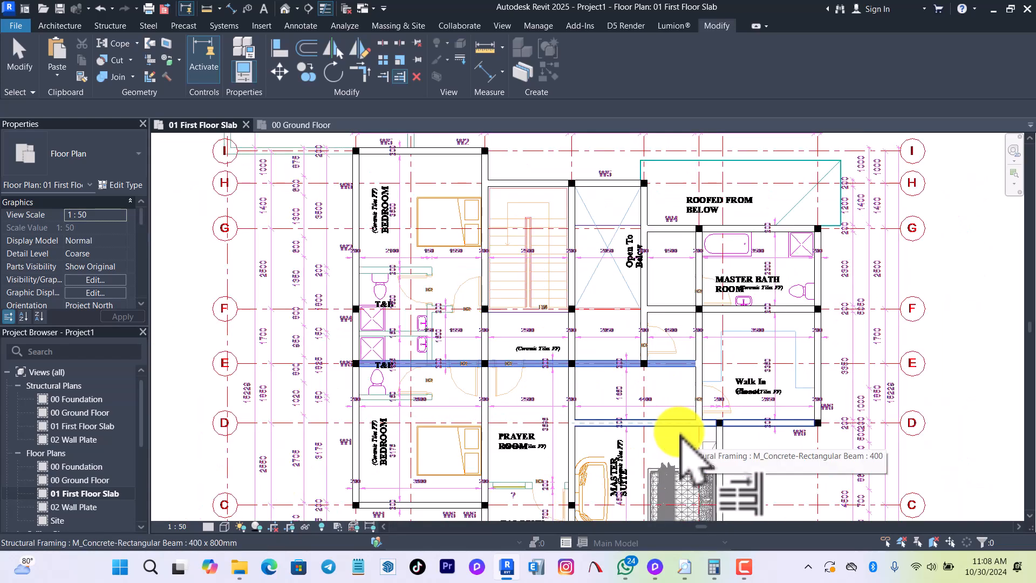
{"action": "scroll", "coordinate": [539, 427], "scroll_direction": "down", "scroll_amount": 1}
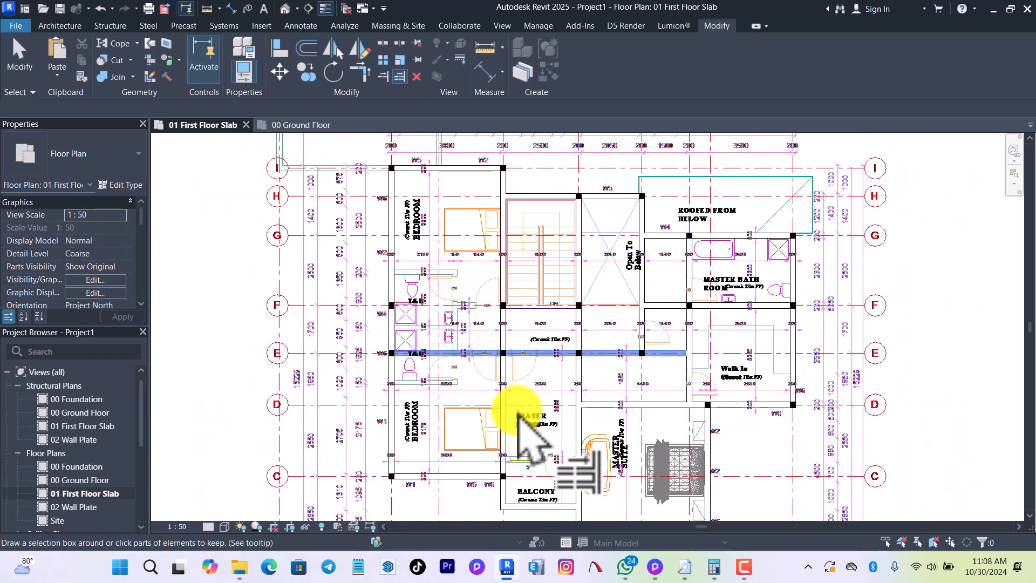
{"action": "scroll", "coordinate": [510, 416], "scroll_direction": "up", "scroll_amount": 1}
{"action": "middle_click_drag", "start_coordinate": [500, 402], "coordinate": [580, 270]}
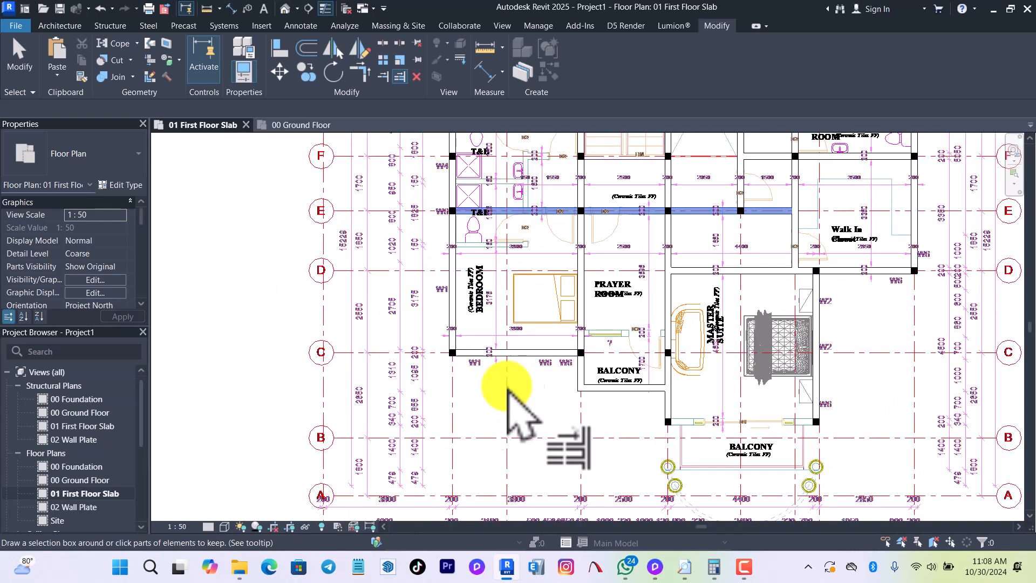
Place a beam across the front of the master suite, from the corner column at grid 5 to the one at grid 8.
{"action": "left_click_drag", "start_coordinate": [513, 224], "coordinate": [521, 239]}
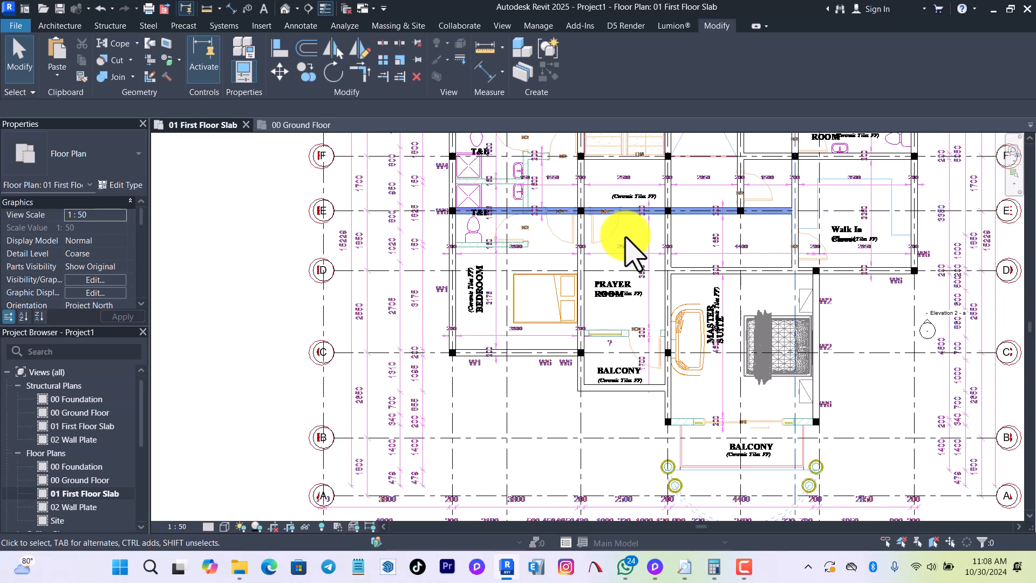
{"action": "key", "text": "b"}
{"action": "key", "text": "m"}
{"action": "left_click", "coordinate": [669, 422]}
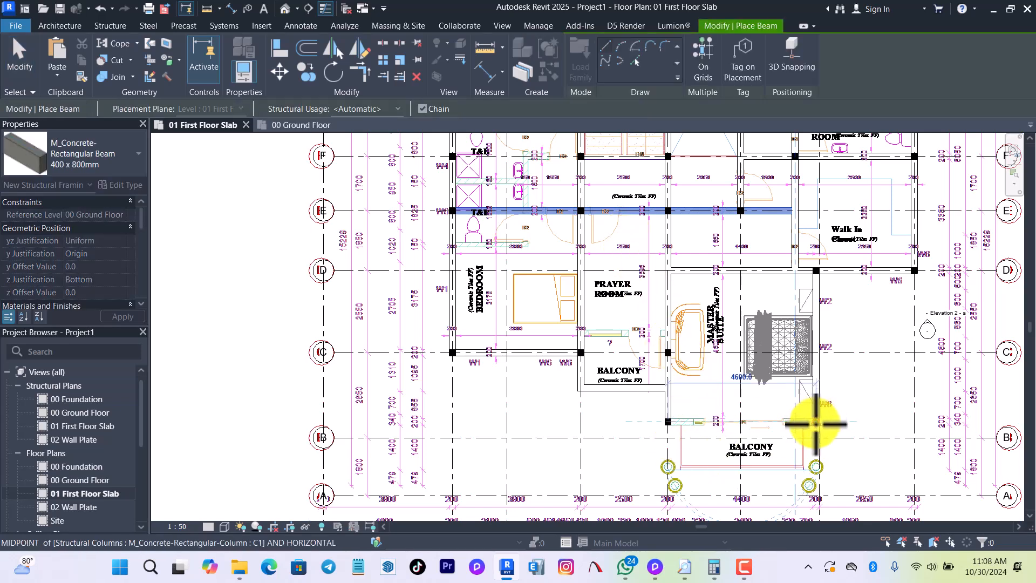
{"action": "left_click", "coordinate": [816, 424]}
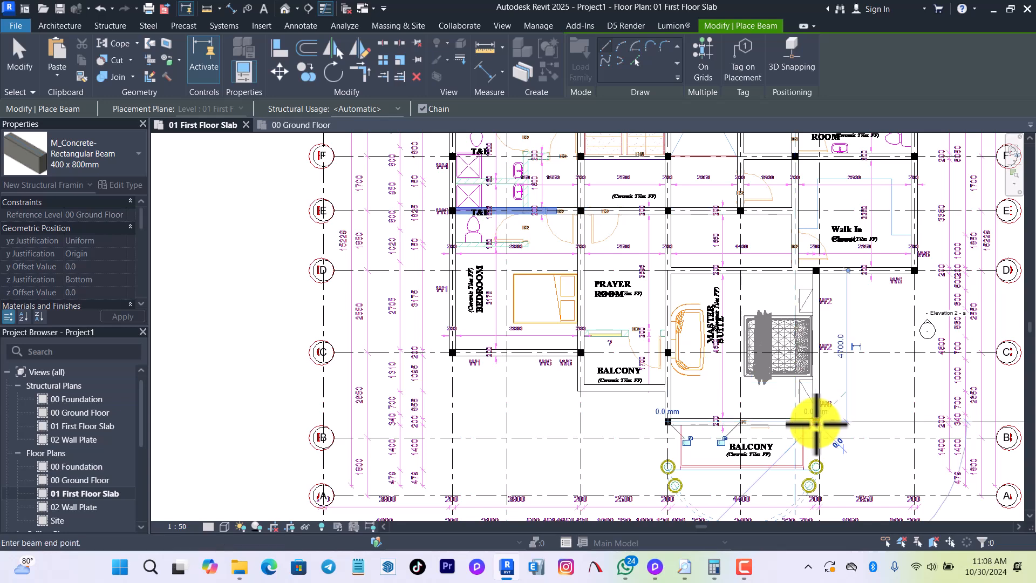
{"action": "key", "text": "Escape"}
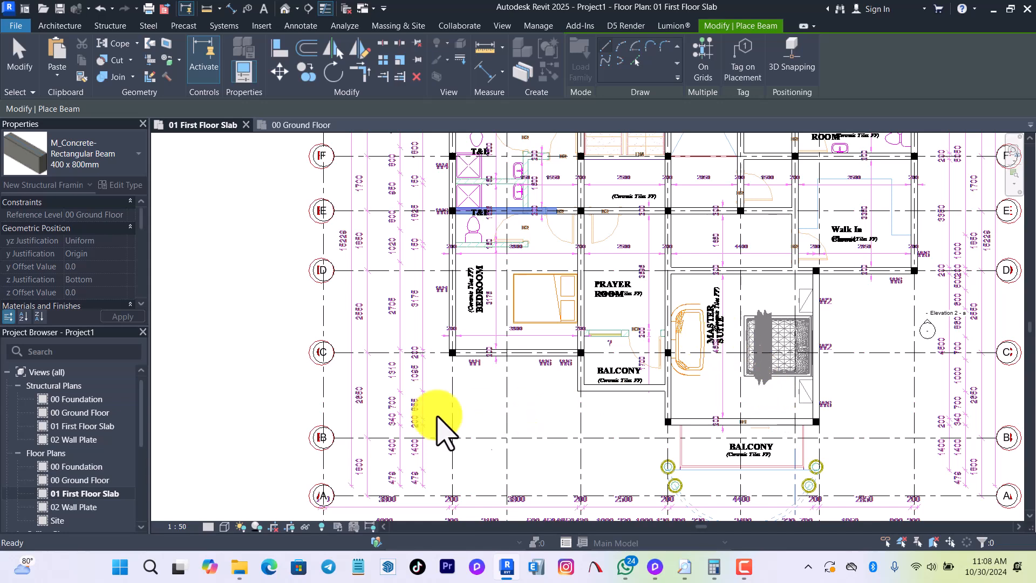
Use Trim/Extend Multiple to extend the grid F beam to the beam along grid 2.
{"action": "scroll", "coordinate": [601, 174], "scroll_direction": "up", "scroll_amount": 5}
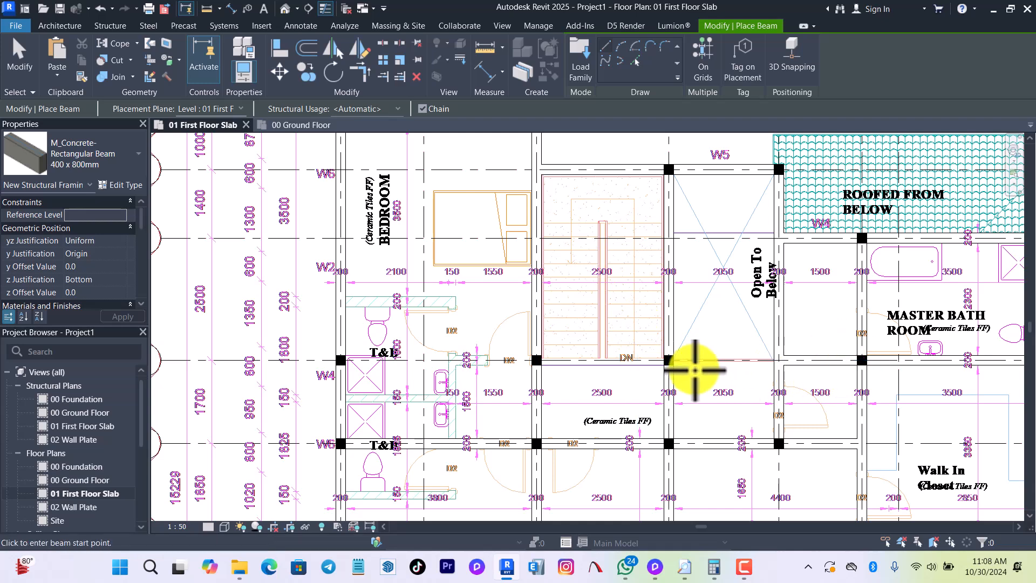
{"action": "scroll", "coordinate": [709, 359], "scroll_direction": "down", "scroll_amount": 2}
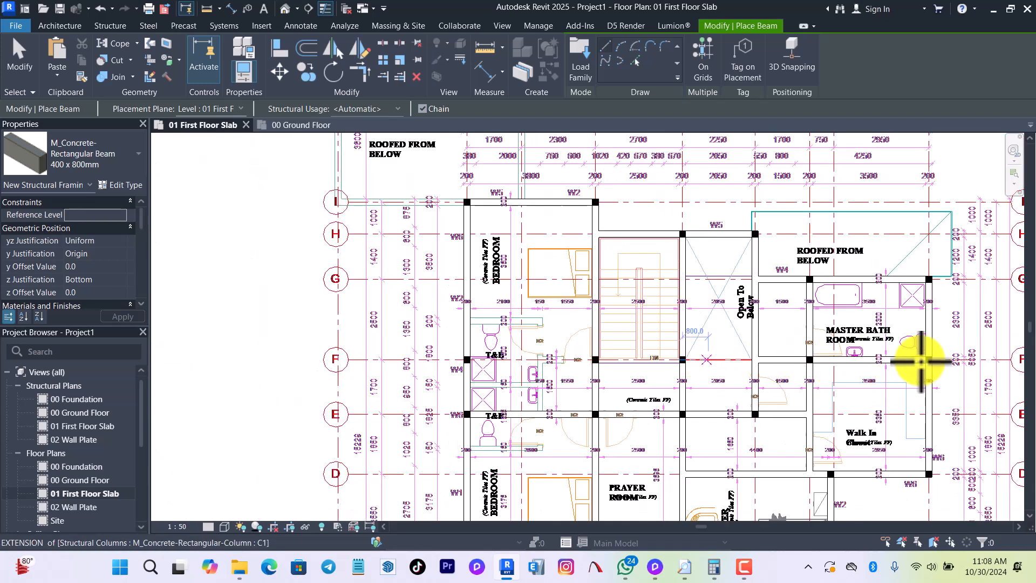
{"action": "left_click", "coordinate": [400, 76]}
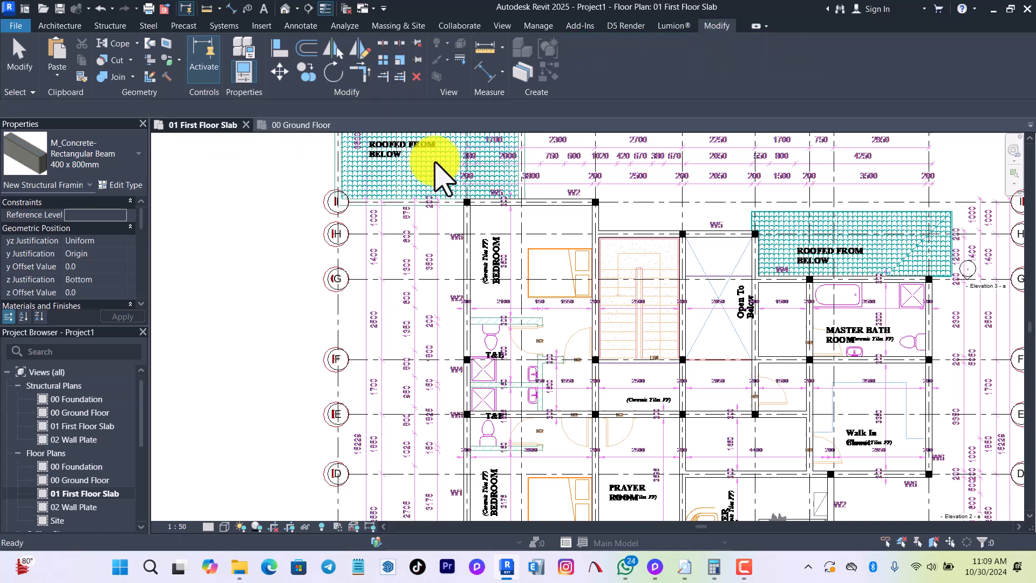
{"action": "left_click", "coordinate": [469, 263]}
{"action": "scroll", "coordinate": [469, 263], "scroll_direction": "up", "scroll_amount": 3}
{"action": "left_click", "coordinate": [445, 233]}
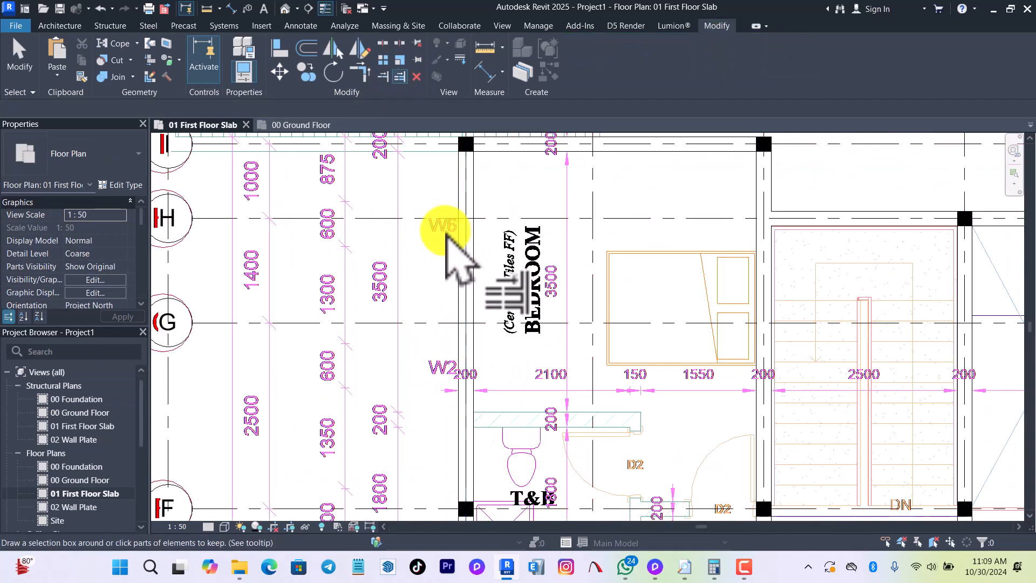
{"action": "scroll", "coordinate": [445, 238], "scroll_direction": "down", "scroll_amount": 2}
{"action": "scroll", "coordinate": [756, 367], "scroll_direction": "down", "scroll_amount": 3}
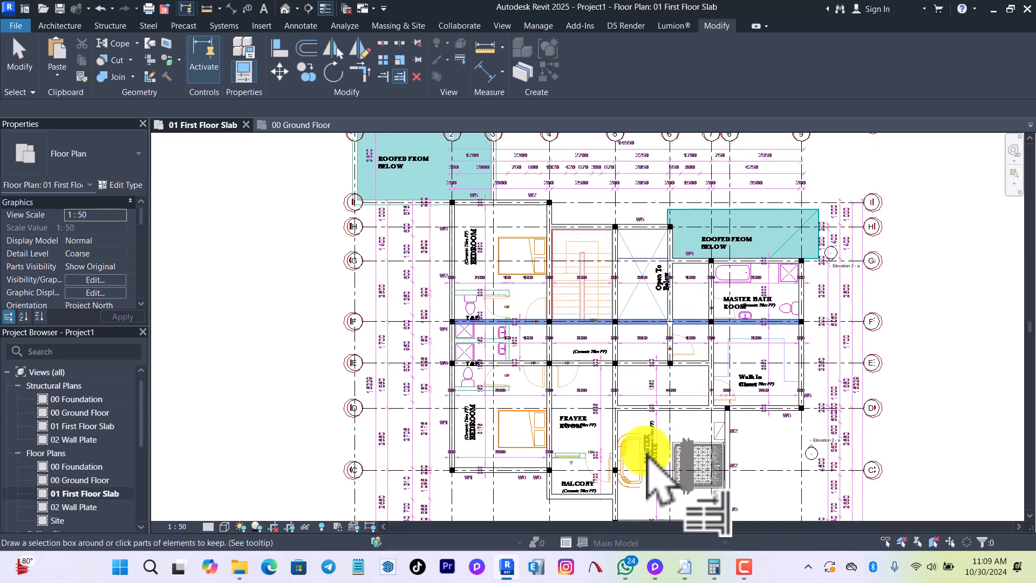
Extend the grid C beam from the column at grid 4 to the column at grid 5 beside the prayer room balcony.
{"action": "mouse_move", "coordinate": [649, 507]}
{"action": "scroll", "coordinate": [615, 421], "scroll_direction": "up", "scroll_amount": 4}
{"action": "scroll", "coordinate": [602, 486], "scroll_direction": "down", "scroll_amount": 3}
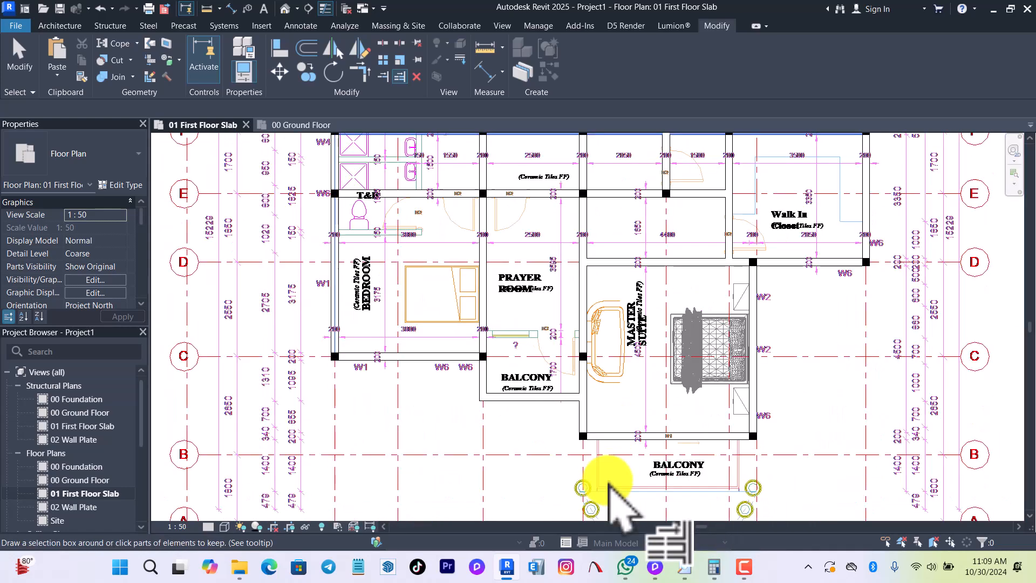
{"action": "scroll", "coordinate": [606, 486], "scroll_direction": "up", "scroll_amount": 3}
{"action": "scroll", "coordinate": [598, 335], "scroll_direction": "down", "scroll_amount": 3}
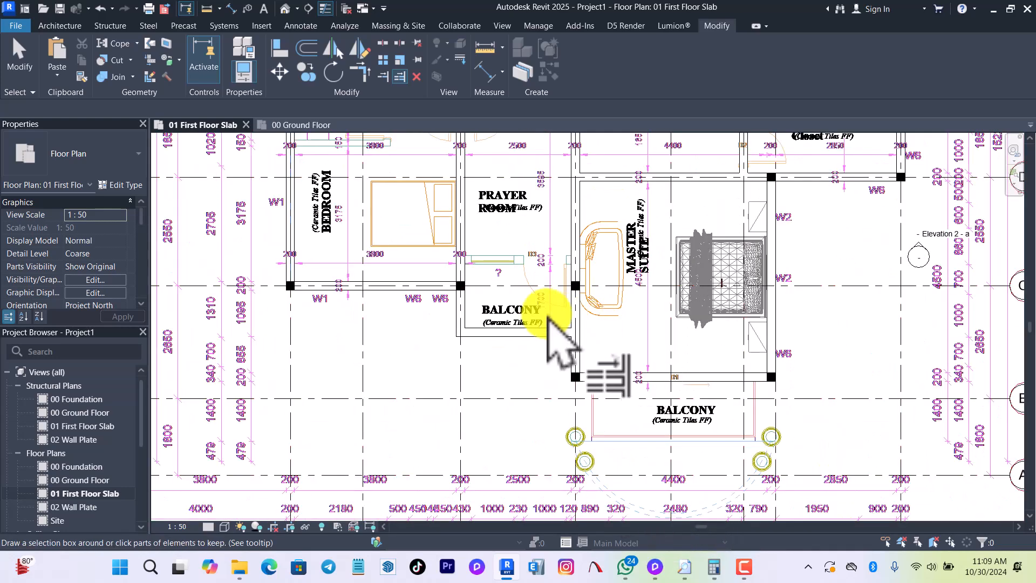
{"action": "key", "text": "Escape"}
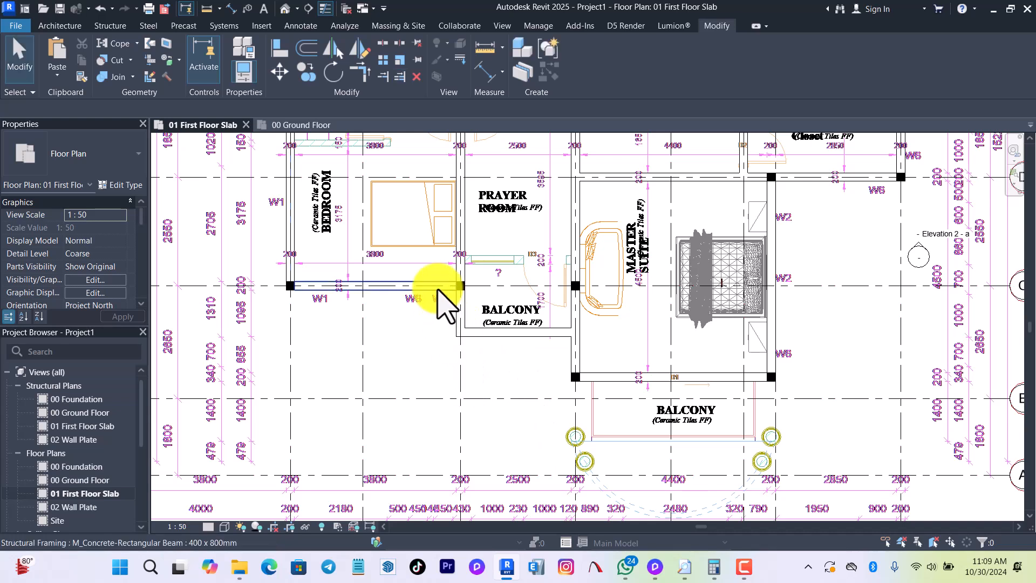
{"action": "left_click", "coordinate": [438, 288]}
{"action": "left_click_drag", "start_coordinate": [460, 286], "coordinate": [575, 289]}
{"action": "key", "text": "Escape"}
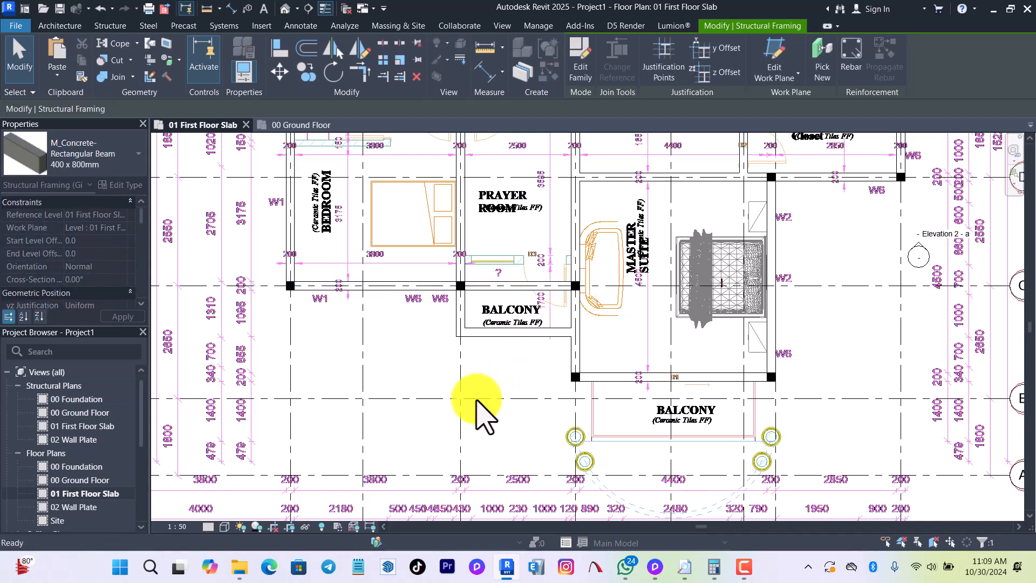
Place beams along the two sides and front edge of the master suite balcony by picking the floor plan's lines.
{"action": "scroll", "coordinate": [687, 264], "scroll_direction": "down", "scroll_amount": 4}
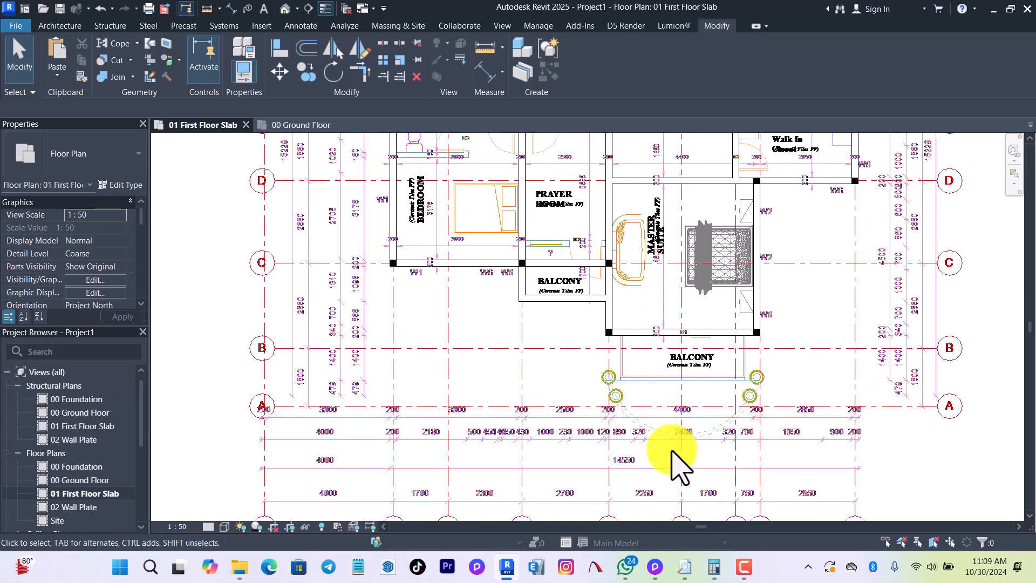
{"action": "scroll", "coordinate": [679, 462], "scroll_direction": "up", "scroll_amount": 3}
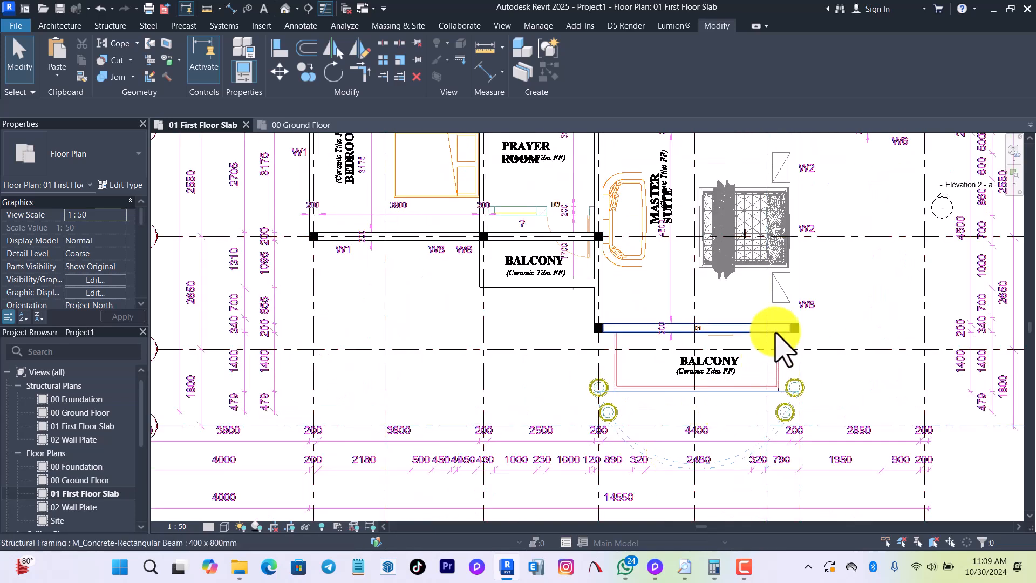
{"action": "scroll", "coordinate": [791, 419], "scroll_direction": "up", "scroll_amount": 2}
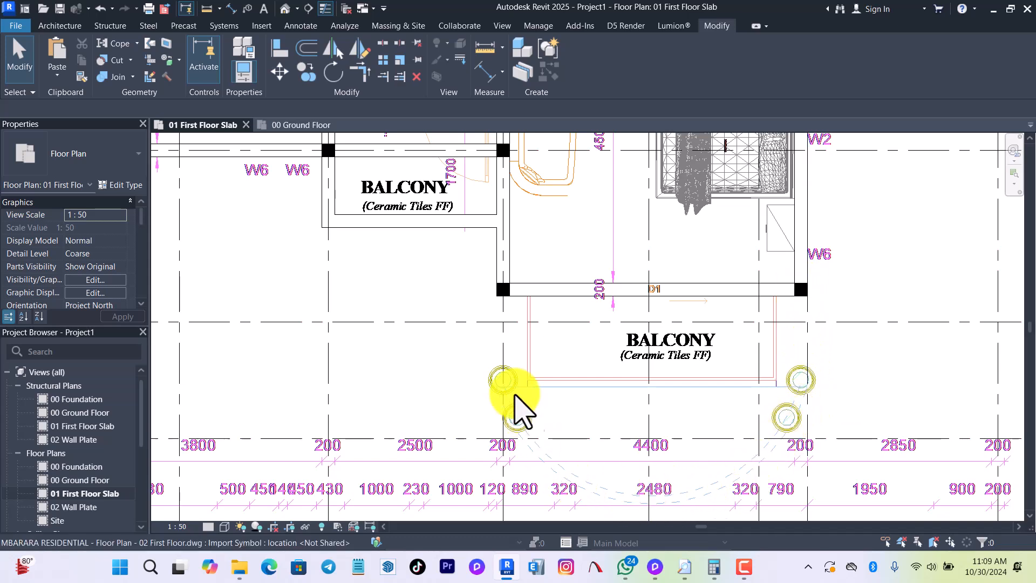
{"action": "key", "text": "b"}
{"action": "key", "text": "m"}
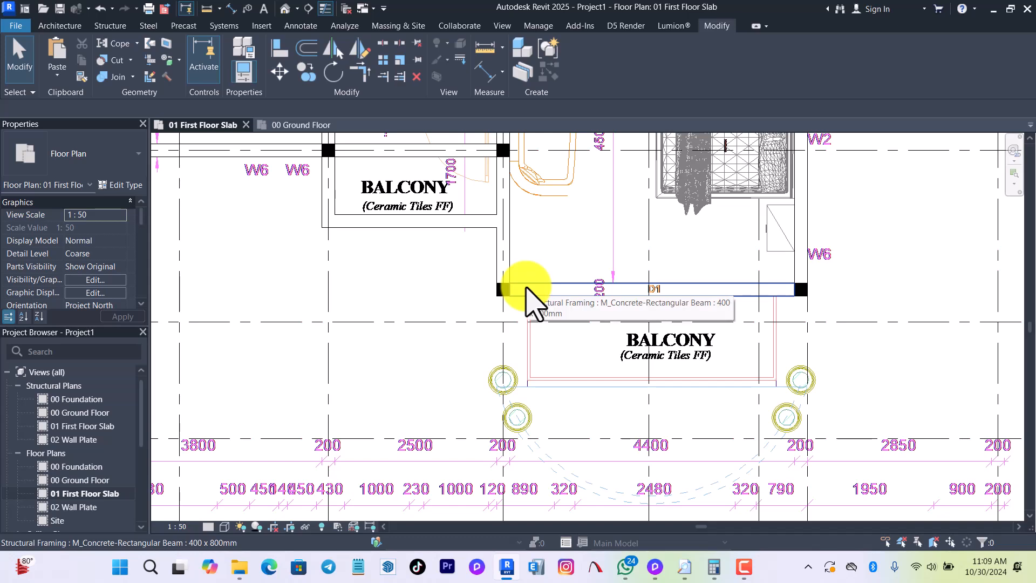
{"action": "key", "text": "w"}
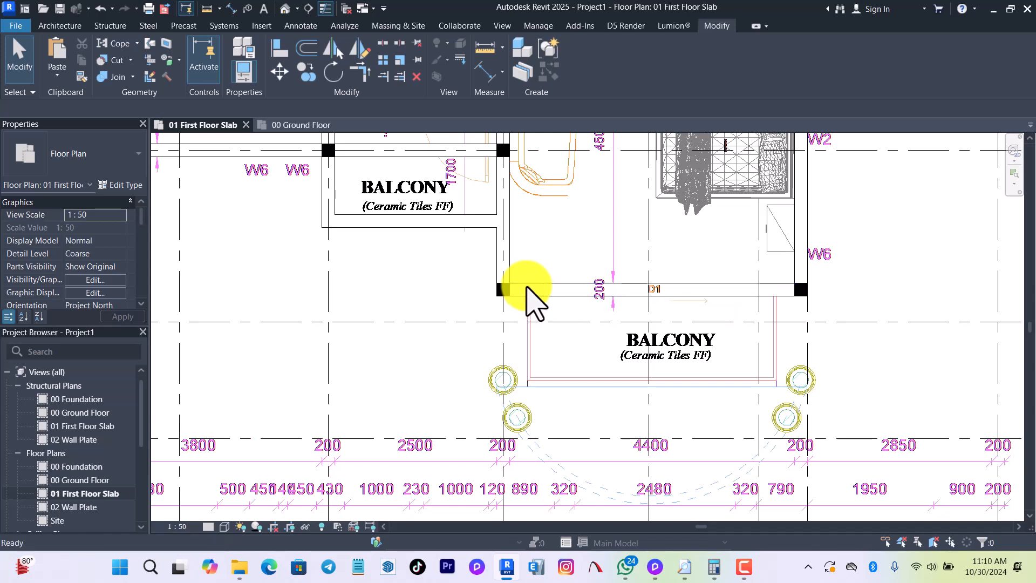
{"action": "key", "text": "b"}
{"action": "key", "text": "m"}
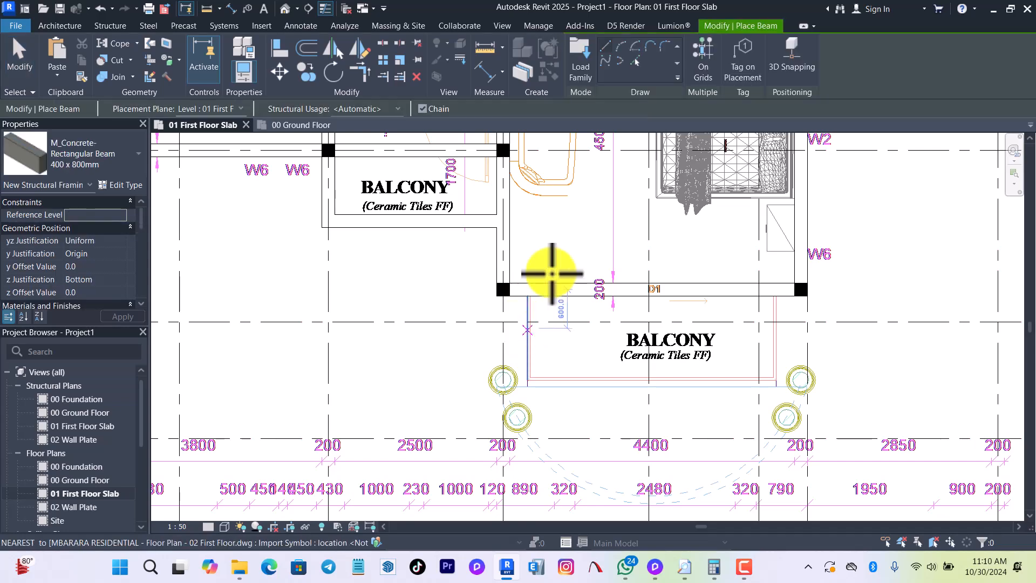
{"action": "left_click", "coordinate": [636, 61]}
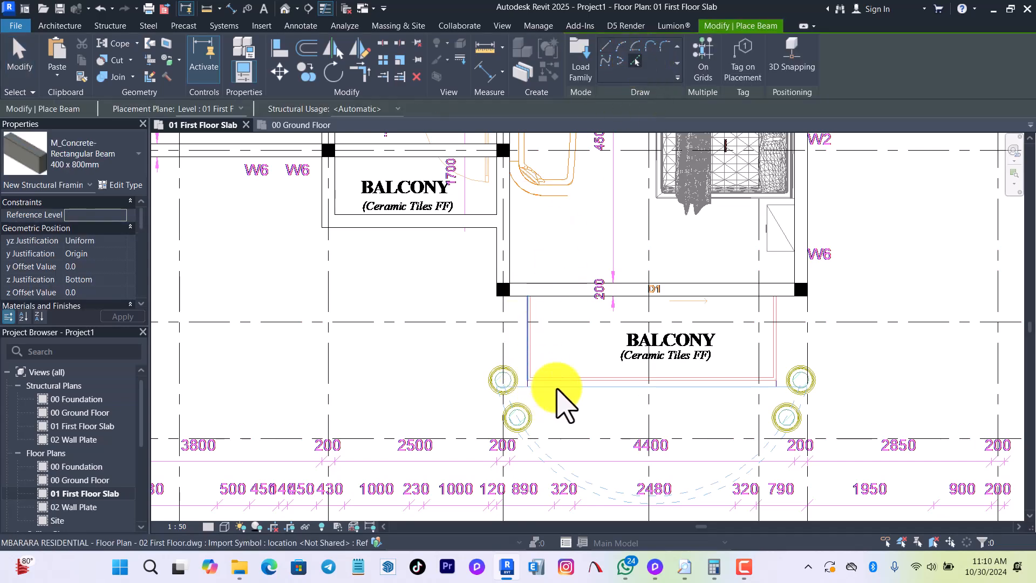
{"action": "scroll", "coordinate": [561, 405], "scroll_direction": "up", "scroll_amount": 2}
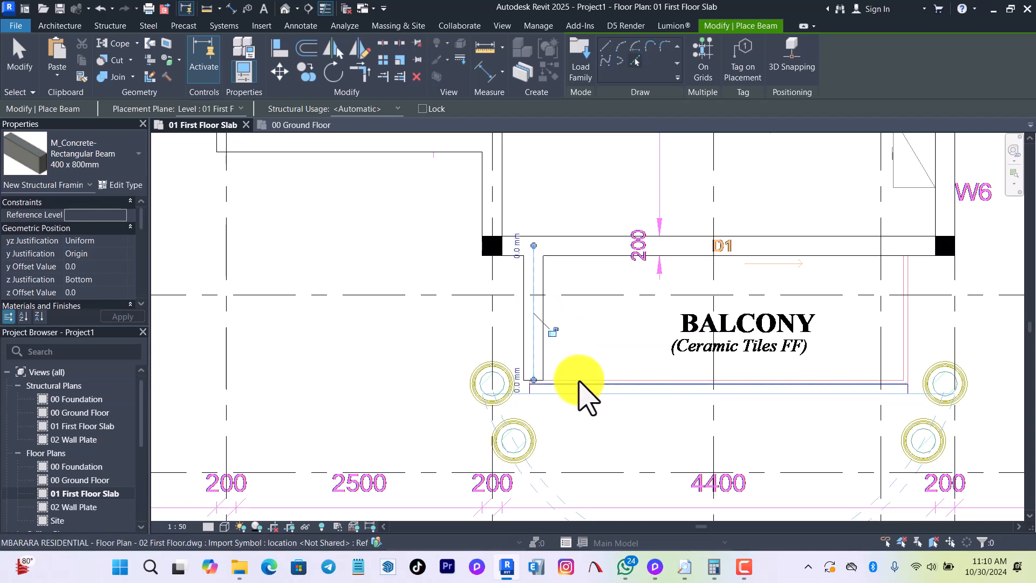
{"action": "left_click", "coordinate": [590, 379]}
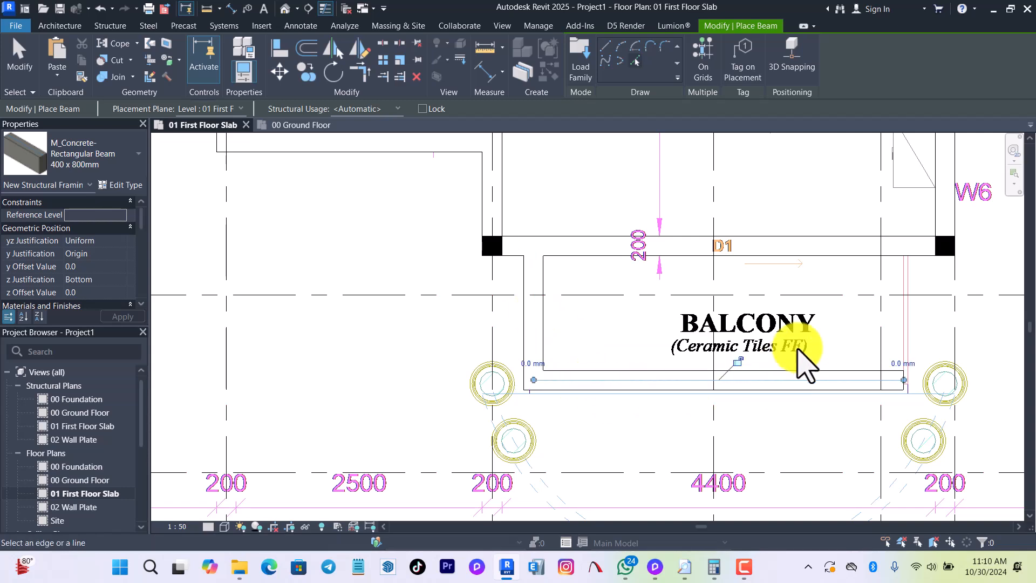
{"action": "left_click", "coordinate": [900, 334]}
Place a curved beam along the dashed arc in front of the master suite balcony by picking the arc.
{"action": "scroll", "coordinate": [787, 296], "scroll_direction": "down", "scroll_amount": 2}
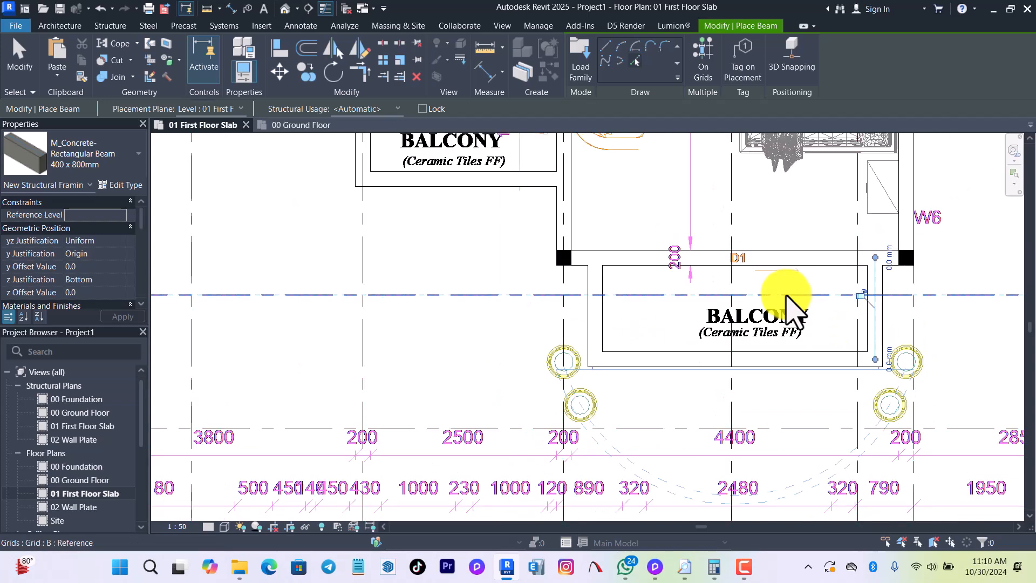
{"action": "left_click", "coordinate": [614, 448]}
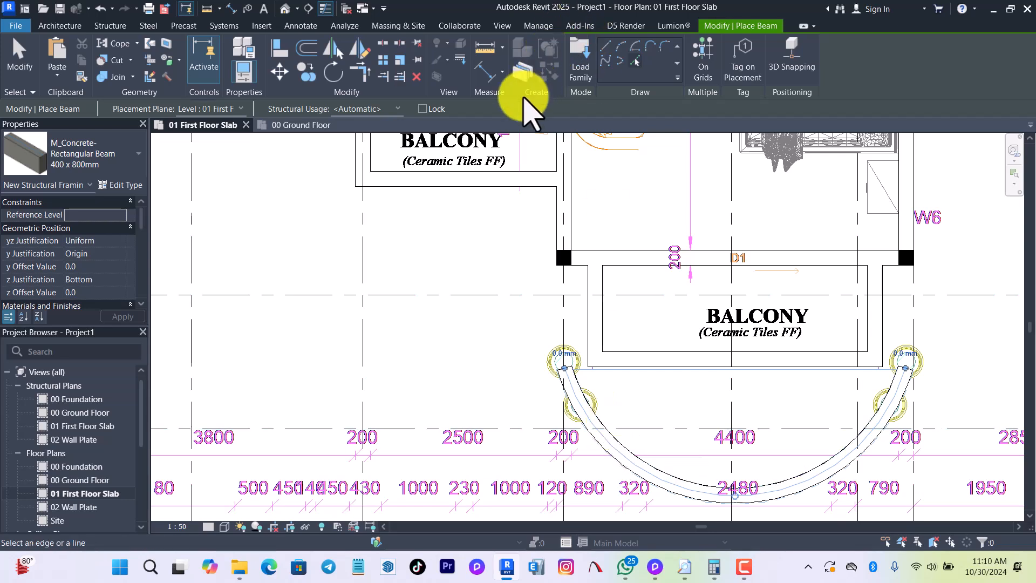
{"action": "left_click", "coordinate": [607, 47]}
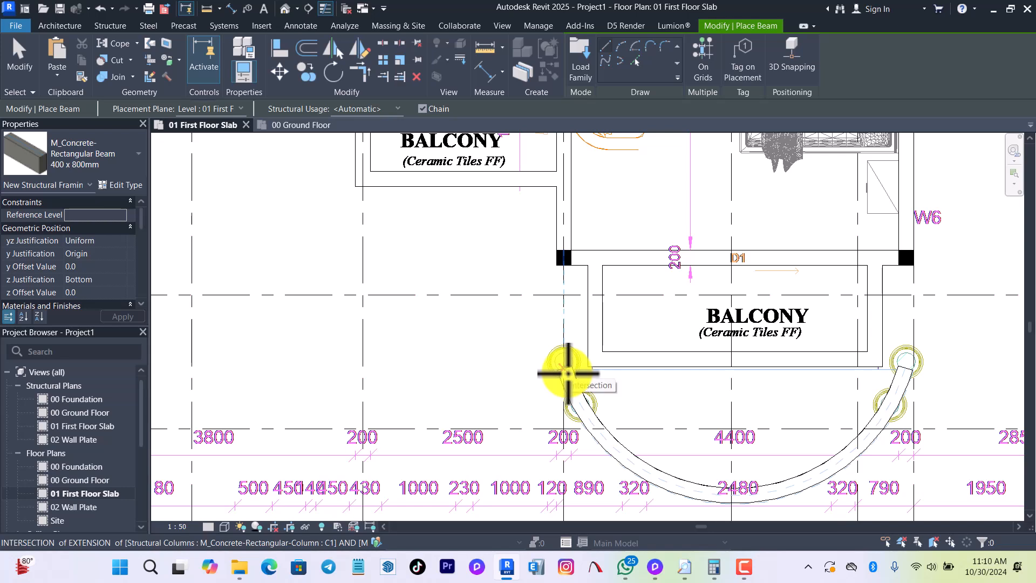
{"action": "left_click", "coordinate": [566, 371]}
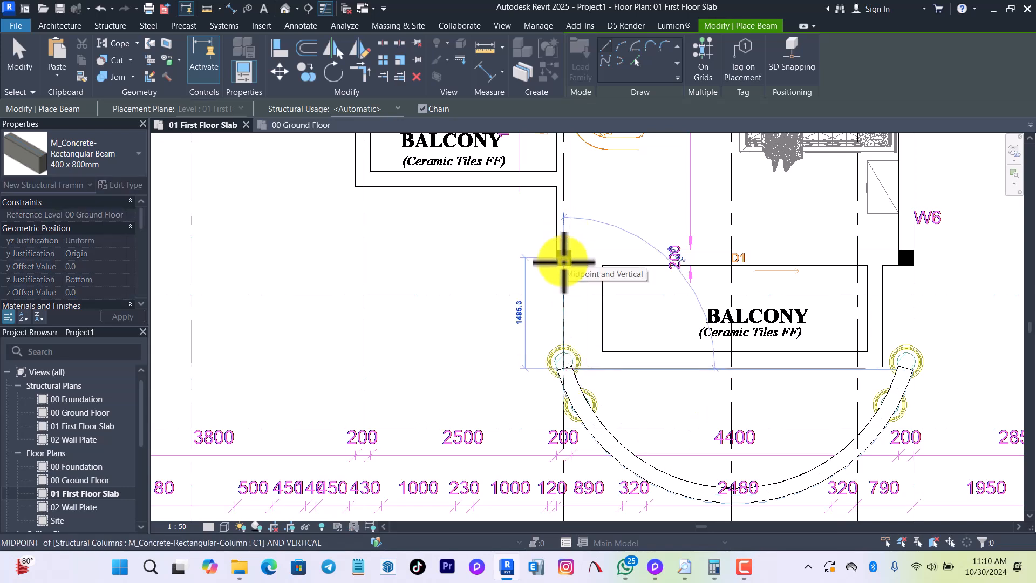
Use Trim/Extend to Corner to join the curved beam's ends to the master suite's beams along grids 5 and 8.
{"action": "left_click", "coordinate": [360, 71]}
{"action": "left_click", "coordinate": [567, 227]}
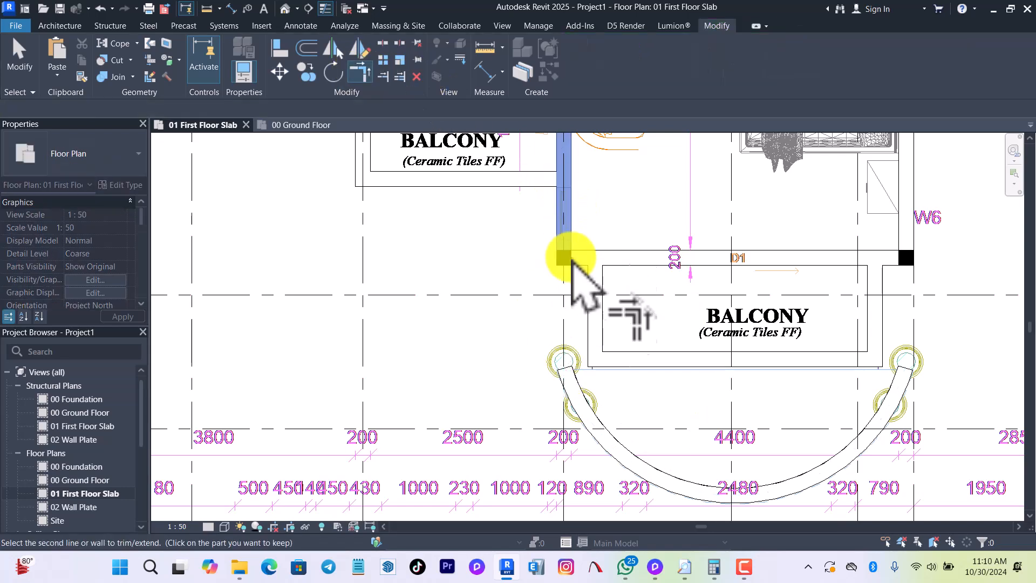
{"action": "left_click", "coordinate": [581, 381]}
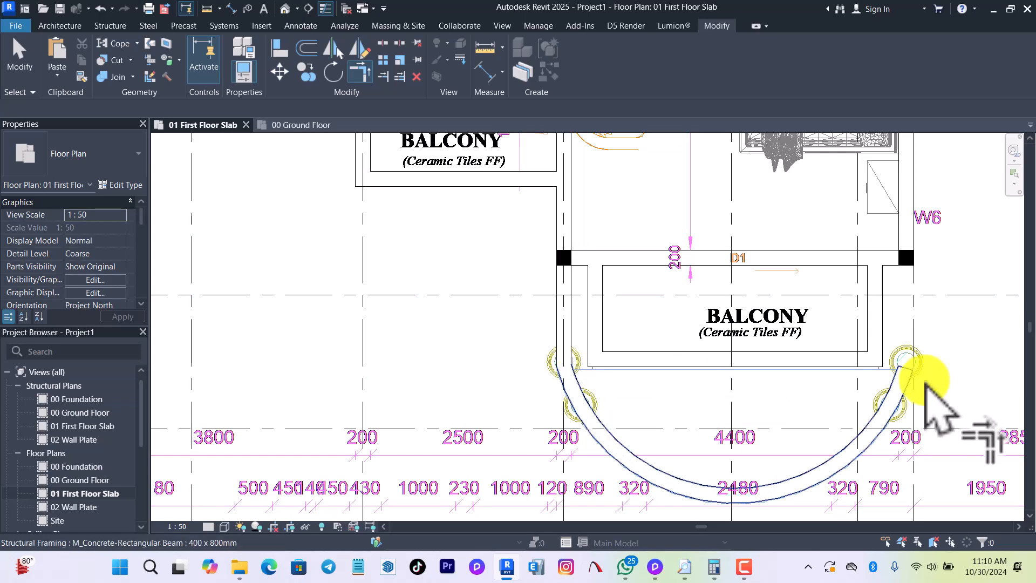
{"action": "left_click", "coordinate": [900, 380]}
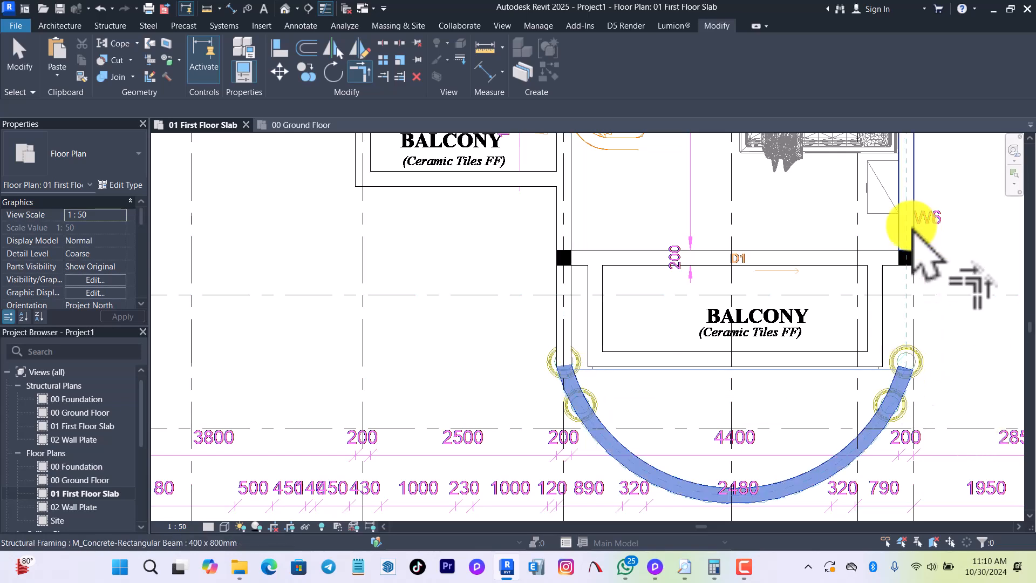
{"action": "left_click", "coordinate": [911, 228]}
{"action": "scroll", "coordinate": [723, 410], "scroll_direction": "down", "scroll_amount": 2}
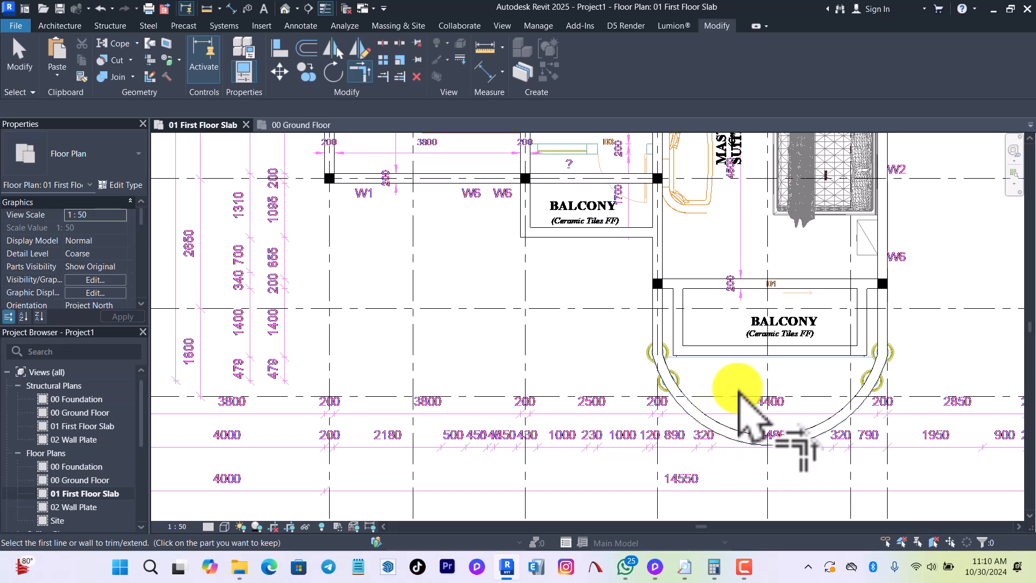
{"action": "scroll", "coordinate": [675, 386], "scroll_direction": "down", "scroll_amount": 2}
Copy the four round C2 terrace columns in the 00 Ground Floor plan and paste them aligned to the 01 First Floor Slab level.
{"action": "left_click", "coordinate": [294, 125]}
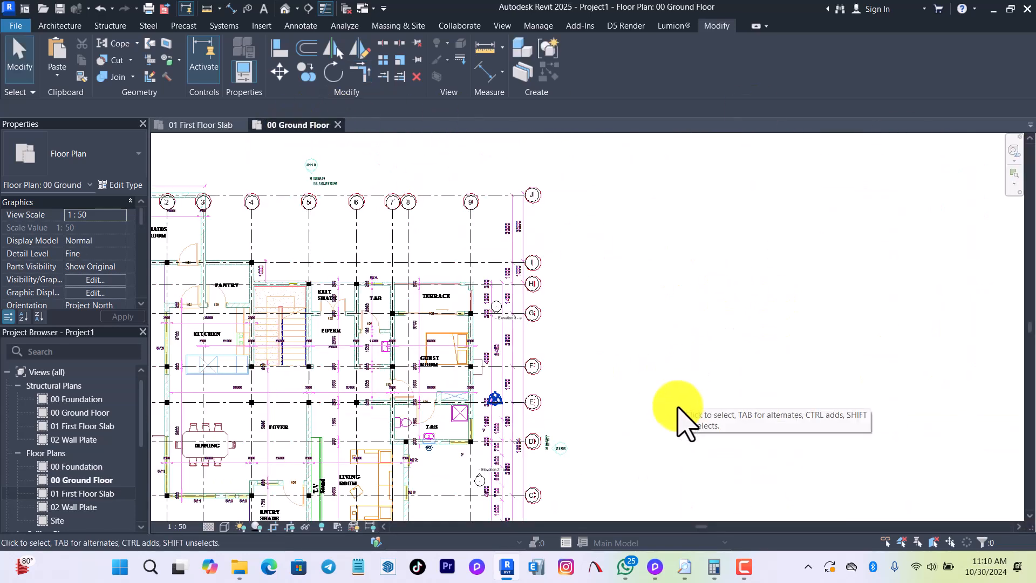
{"action": "scroll", "coordinate": [631, 329], "scroll_direction": "down", "scroll_amount": 2}
{"action": "scroll", "coordinate": [548, 428], "scroll_direction": "down", "scroll_amount": 3}
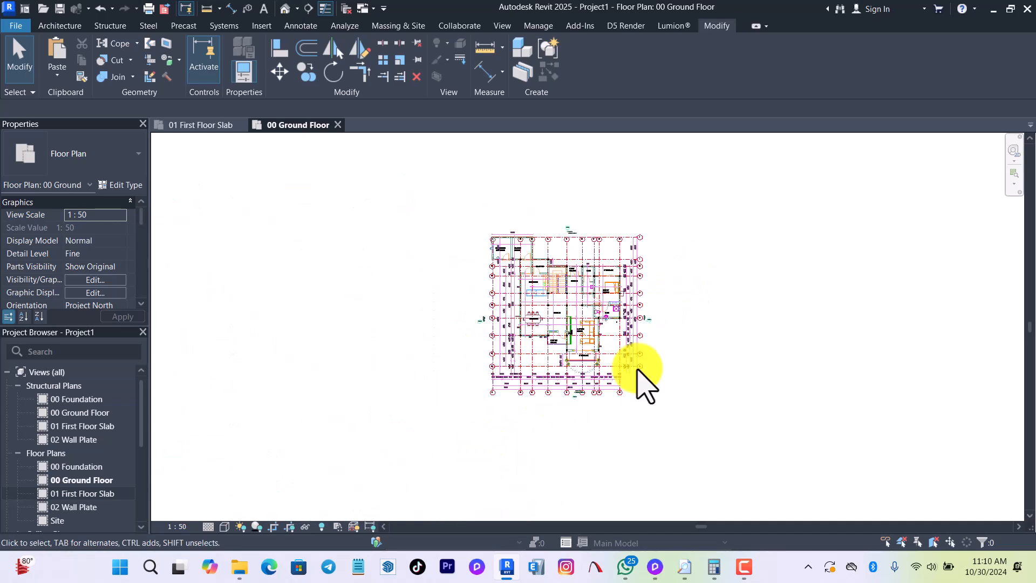
{"action": "scroll", "coordinate": [585, 363], "scroll_direction": "up", "scroll_amount": 5}
{"action": "scroll", "coordinate": [809, 210], "scroll_direction": "up", "scroll_amount": 3}
{"action": "middle_click_drag", "start_coordinate": [807, 208], "coordinate": [597, 378]}
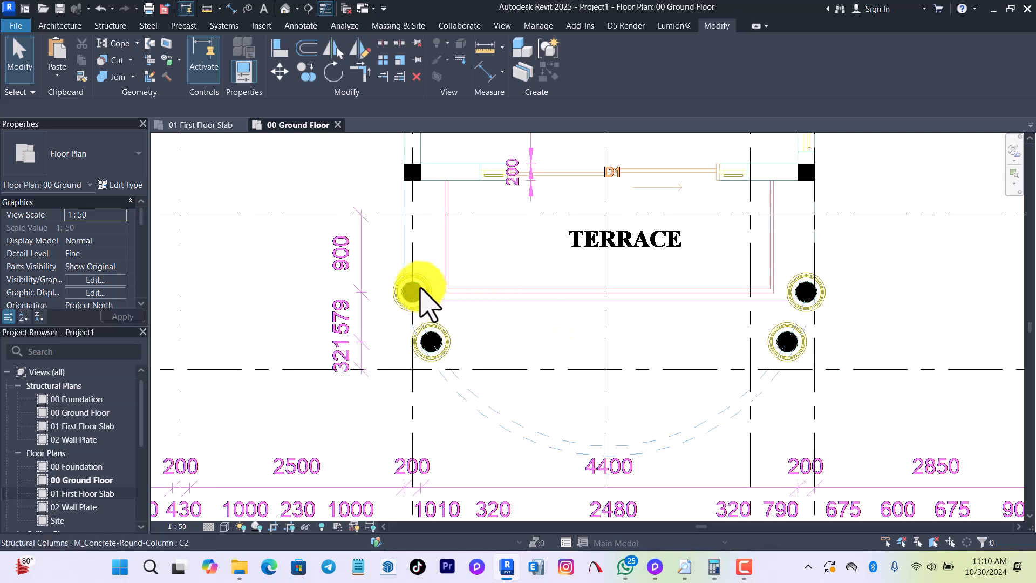
{"action": "left_click", "coordinate": [412, 291]}
{"action": "left_click", "coordinate": [432, 343], "text": "ctrl"}
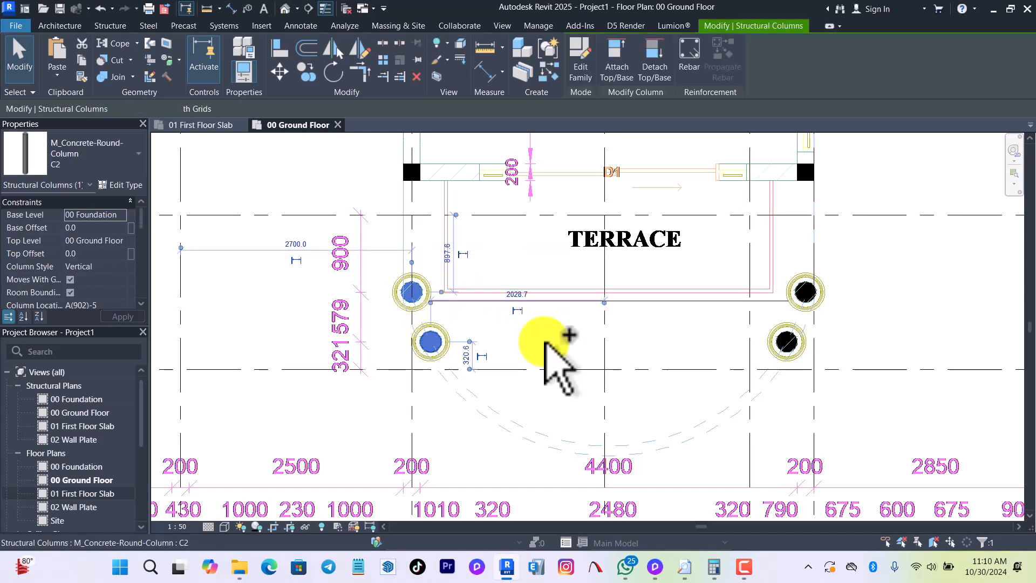
{"action": "left_click", "coordinate": [787, 344], "text": "ctrl"}
{"action": "left_click", "coordinate": [805, 284], "text": "ctrl"}
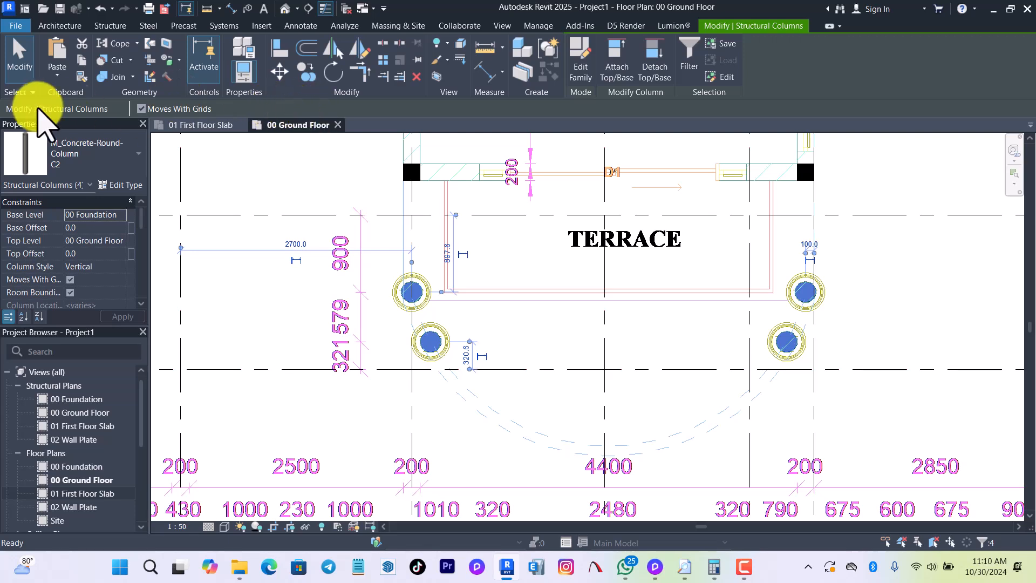
{"action": "left_click", "coordinate": [62, 67]}
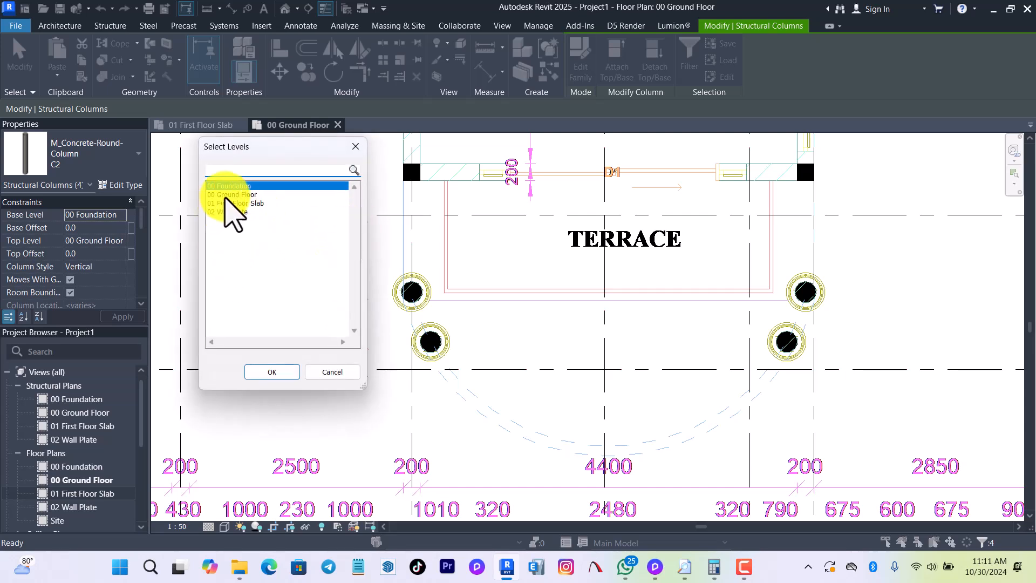
{"action": "left_click", "coordinate": [236, 203]}
{"action": "key", "text": "Return"}
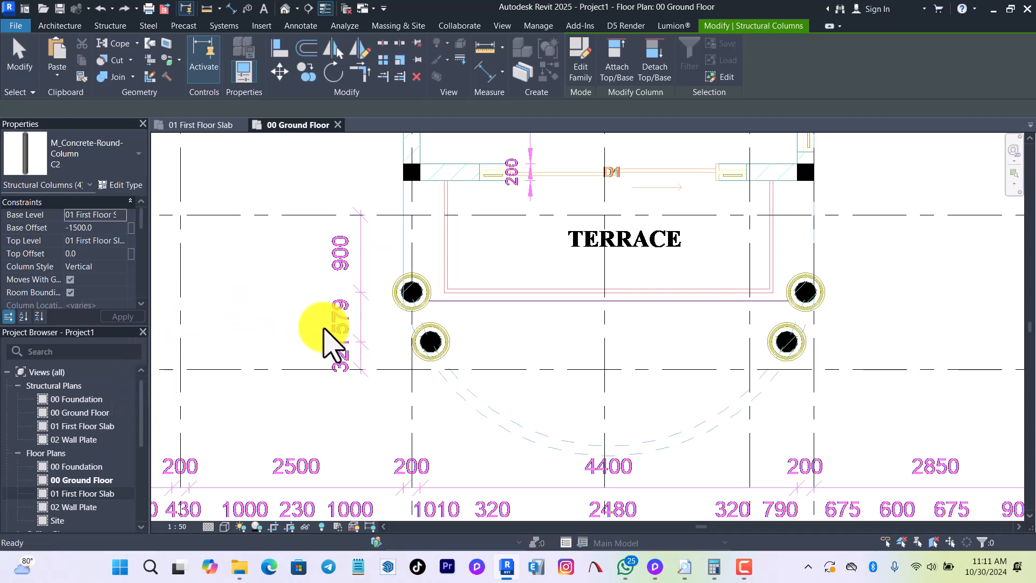
Deselect the pasted columns and select the four original round C2 columns around the terrace.
{"action": "left_click", "coordinate": [307, 327]}
{"action": "left_click", "coordinate": [434, 343]}
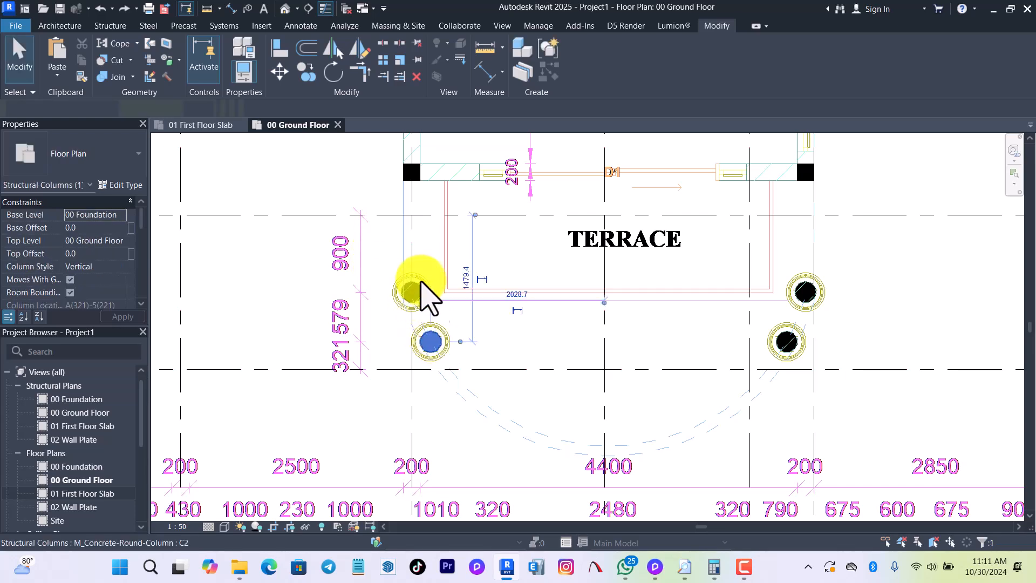
{"action": "left_click", "coordinate": [413, 290], "text": "ctrl"}
{"action": "left_click", "coordinate": [785, 341], "text": "ctrl"}
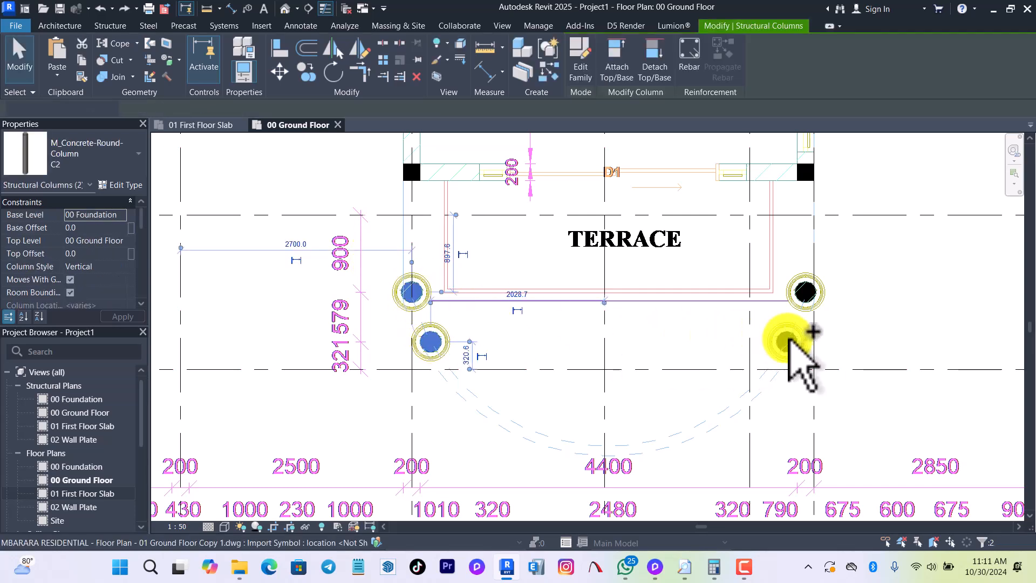
{"action": "left_click", "coordinate": [813, 288], "text": "ctrl"}
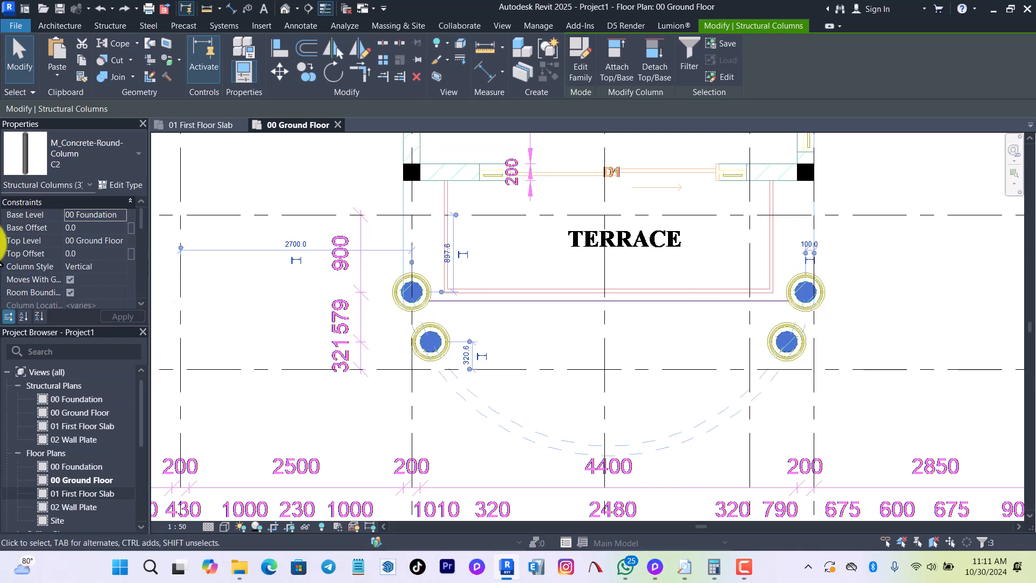
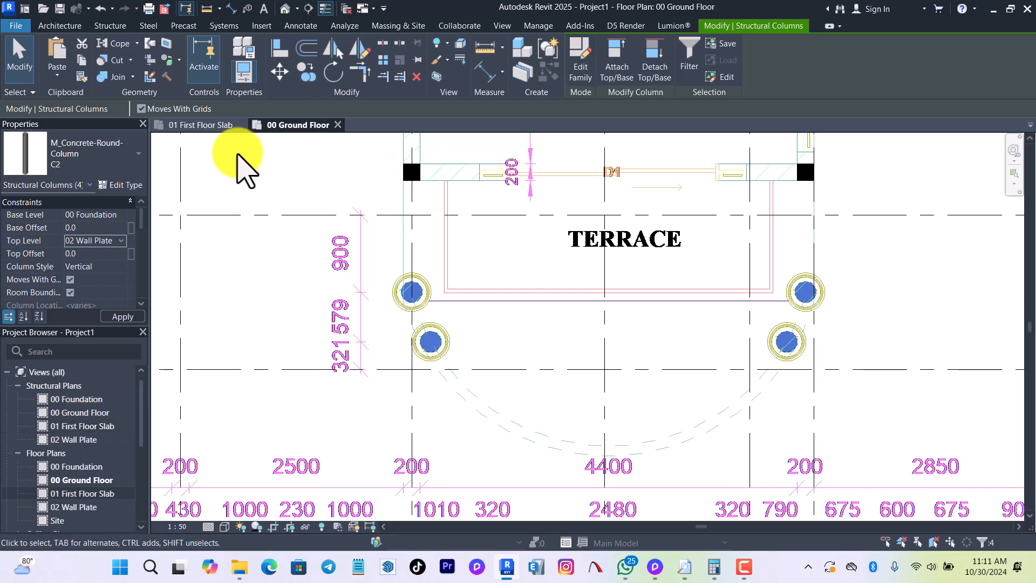
Examine the round columns and beams around the master suite balcony in the 01 First Floor Slab plan, leaving nothing selected.
{"action": "left_click", "coordinate": [212, 126]}
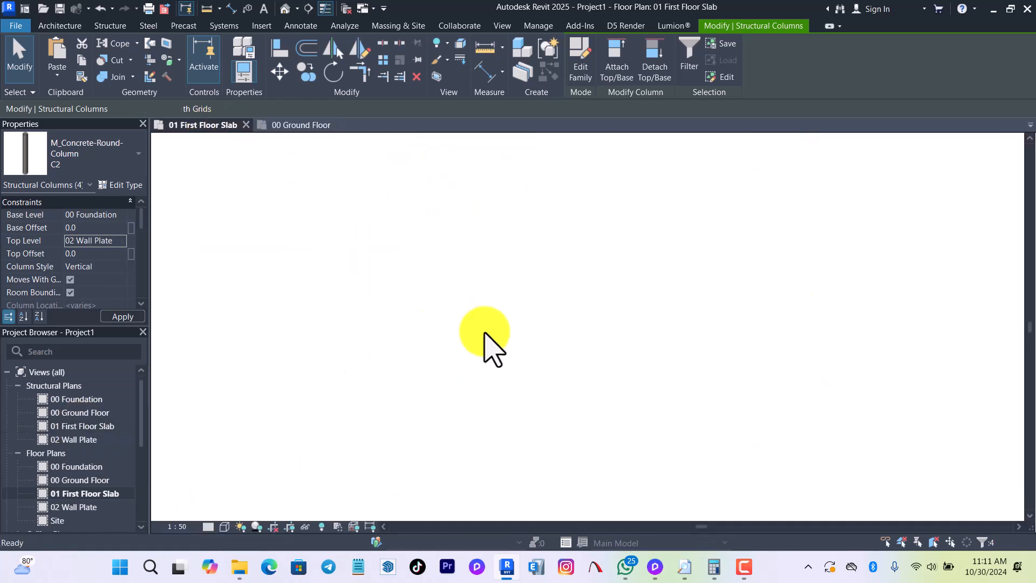
{"action": "scroll", "coordinate": [737, 418], "scroll_direction": "up", "scroll_amount": 5}
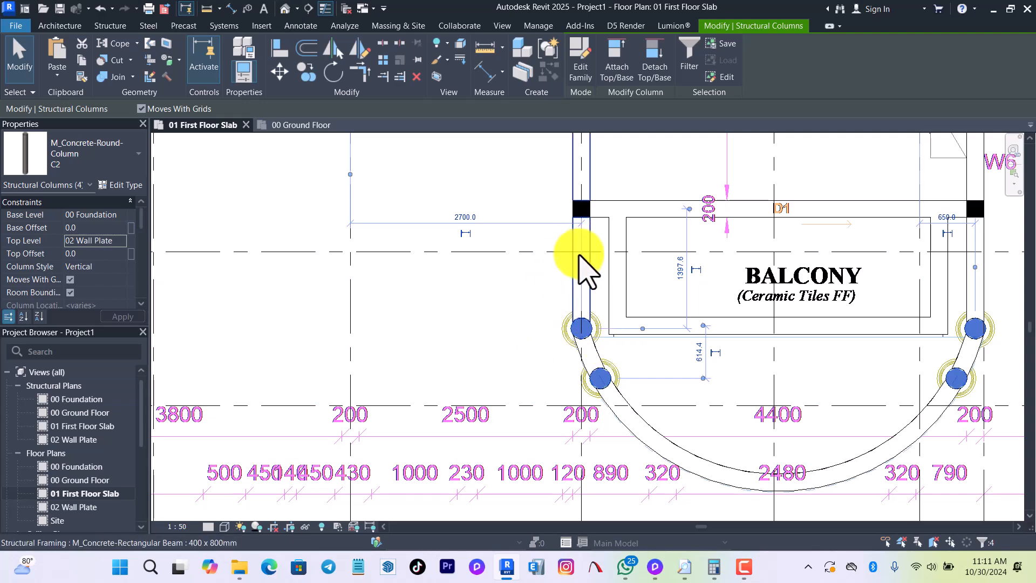
{"action": "scroll", "coordinate": [596, 308], "scroll_direction": "down", "scroll_amount": 2}
{"action": "scroll", "coordinate": [597, 307], "scroll_direction": "up", "scroll_amount": 3}
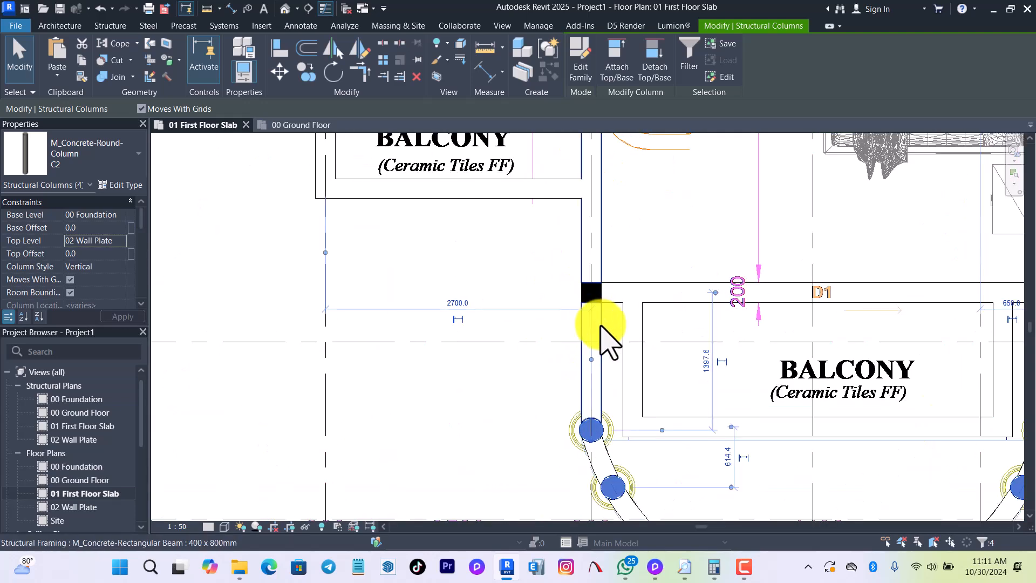
{"action": "key", "text": "Escape"}
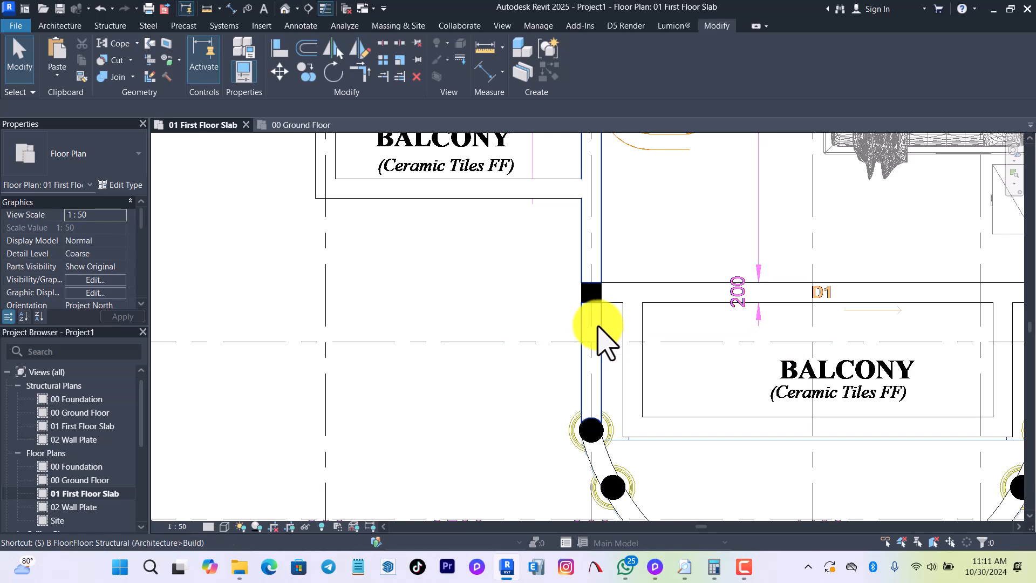
{"action": "scroll", "coordinate": [593, 423], "scroll_direction": "down", "scroll_amount": 2}
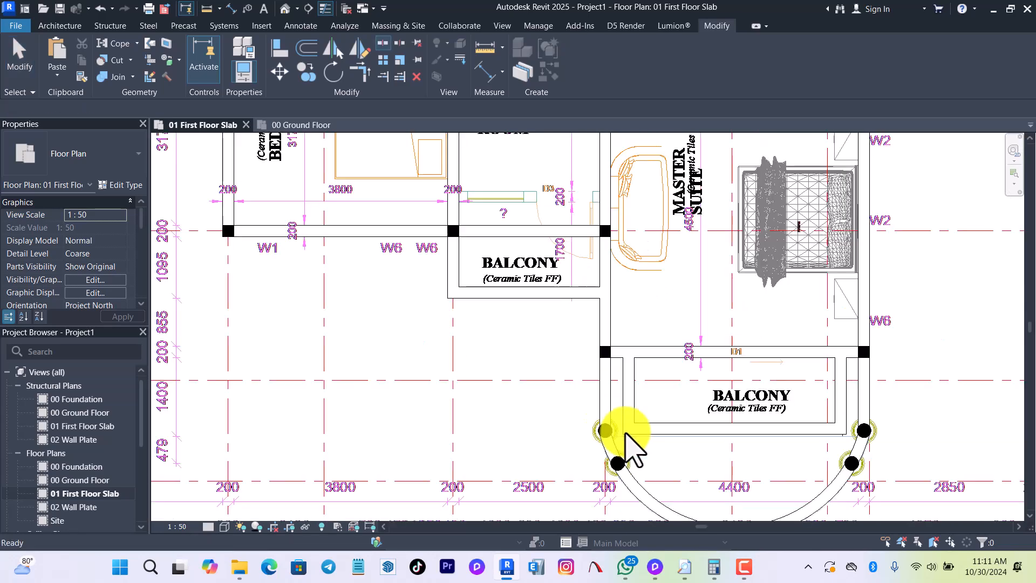
{"action": "scroll", "coordinate": [626, 434], "scroll_direction": "down", "scroll_amount": 6}
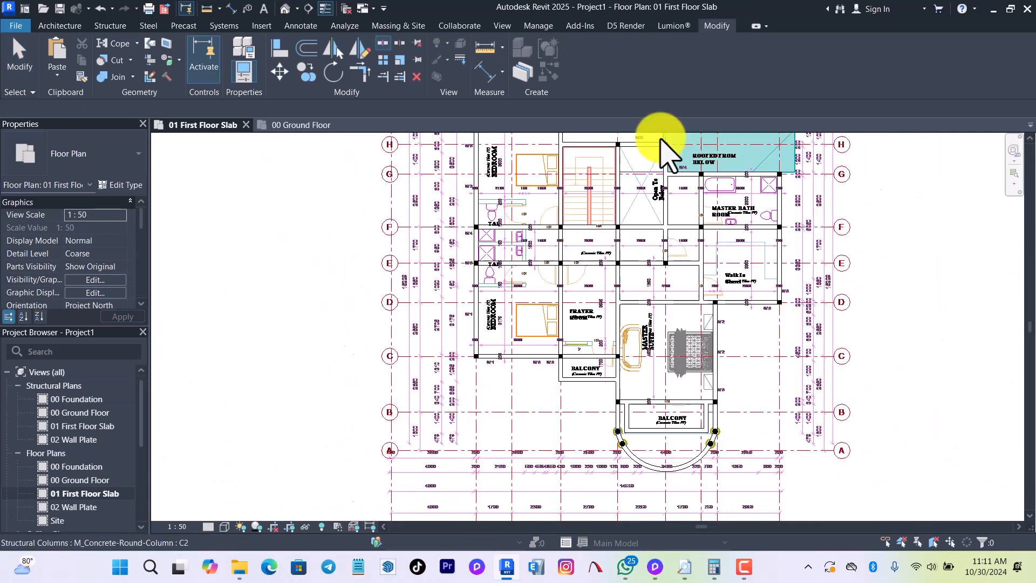
{"action": "scroll", "coordinate": [481, 345], "scroll_direction": "up", "scroll_amount": 5}
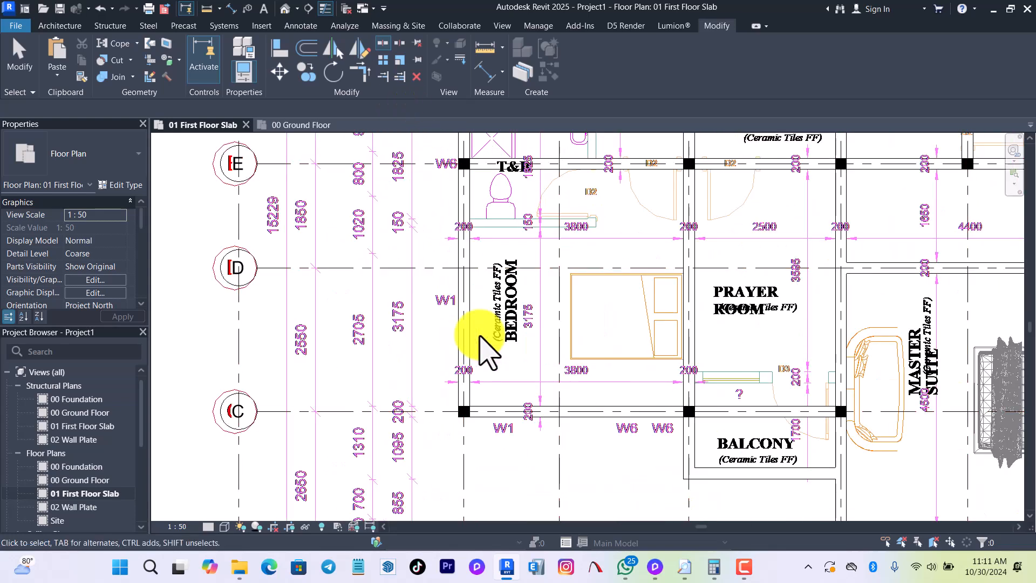
Open the default 3D view and turn off its section box so the whole model is displayed.
{"action": "left_click", "coordinate": [285, 8]}
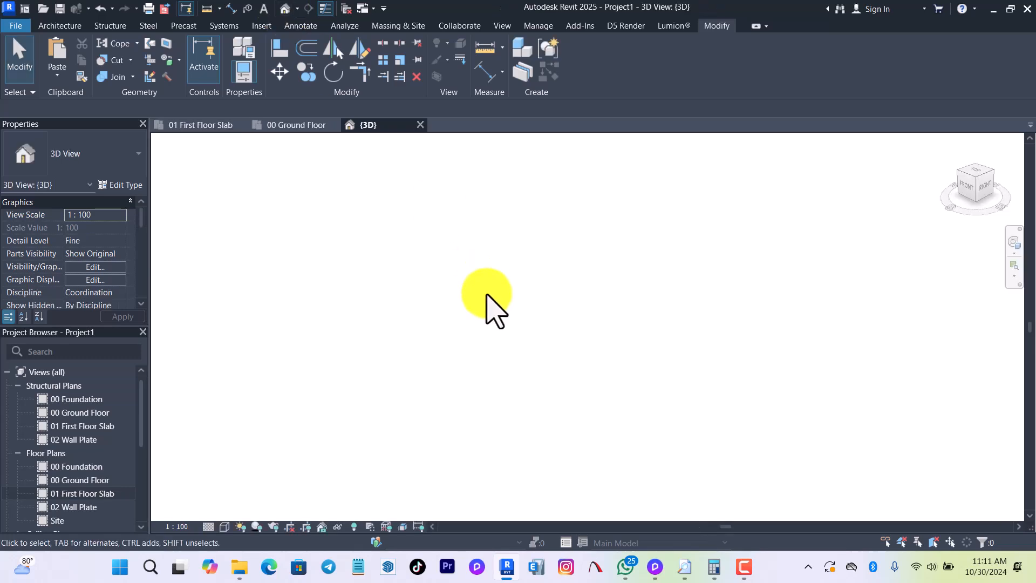
{"action": "right_click", "coordinate": [503, 257]}
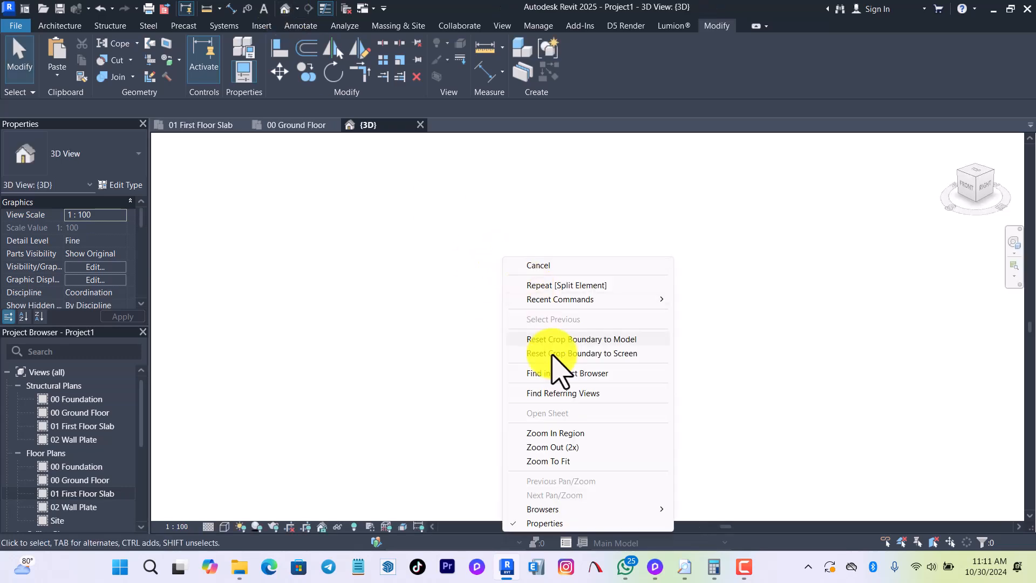
{"action": "left_click", "coordinate": [571, 463]}
{"action": "scroll", "coordinate": [72, 249], "scroll_direction": "down", "scroll_amount": 5}
{"action": "scroll", "coordinate": [81, 281], "scroll_direction": "down", "scroll_amount": 2}
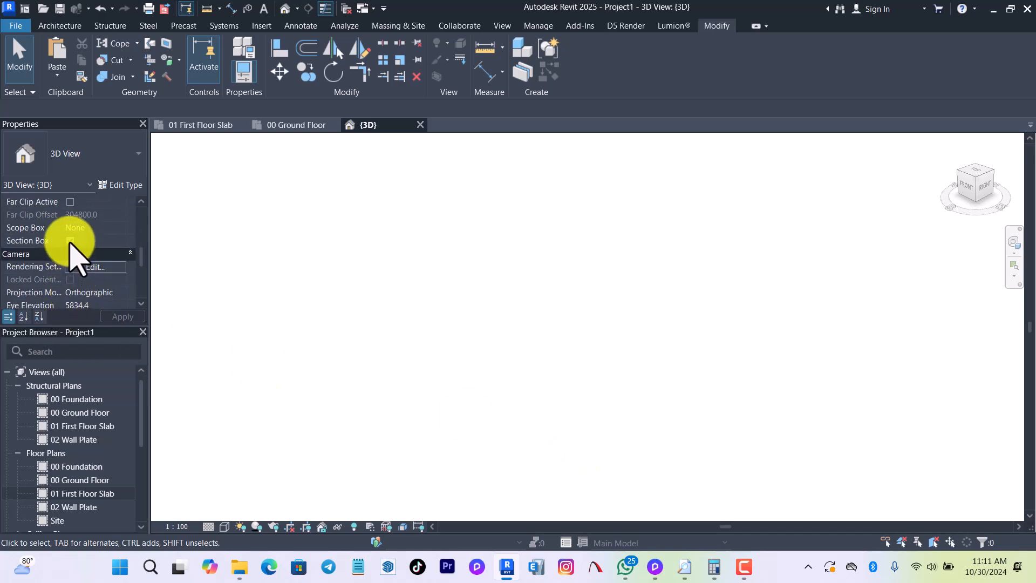
{"action": "left_click", "coordinate": [70, 241]}
{"action": "scroll", "coordinate": [590, 324], "scroll_direction": "down", "scroll_amount": 8}
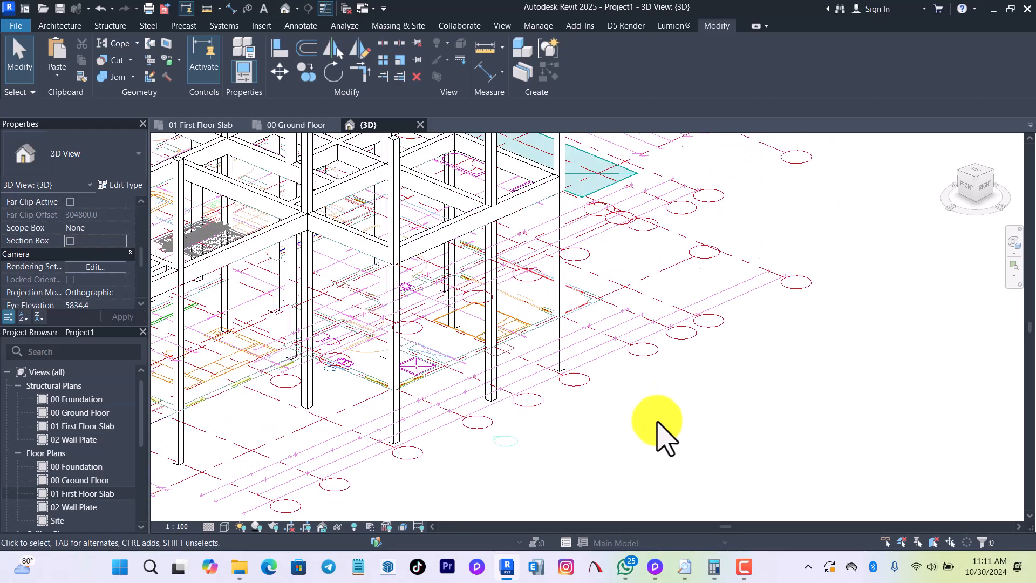
Delete the separate walled block with the door that stands above the structural frame in the 3D view.
{"action": "scroll", "coordinate": [574, 331], "scroll_direction": "up", "scroll_amount": 3}
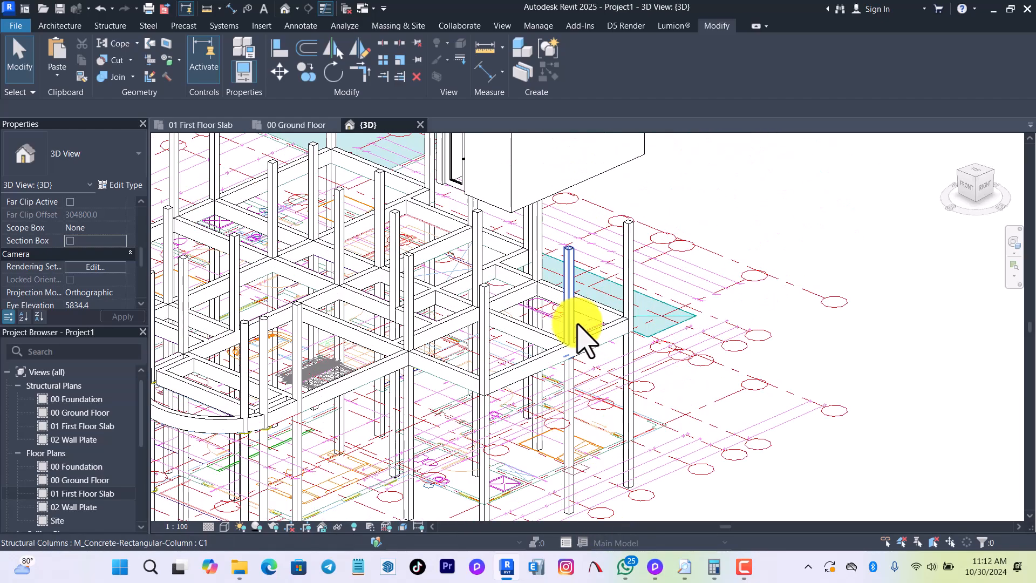
{"action": "scroll", "coordinate": [578, 296], "scroll_direction": "down", "scroll_amount": 3}
{"action": "scroll", "coordinate": [546, 218], "scroll_direction": "up", "scroll_amount": 2}
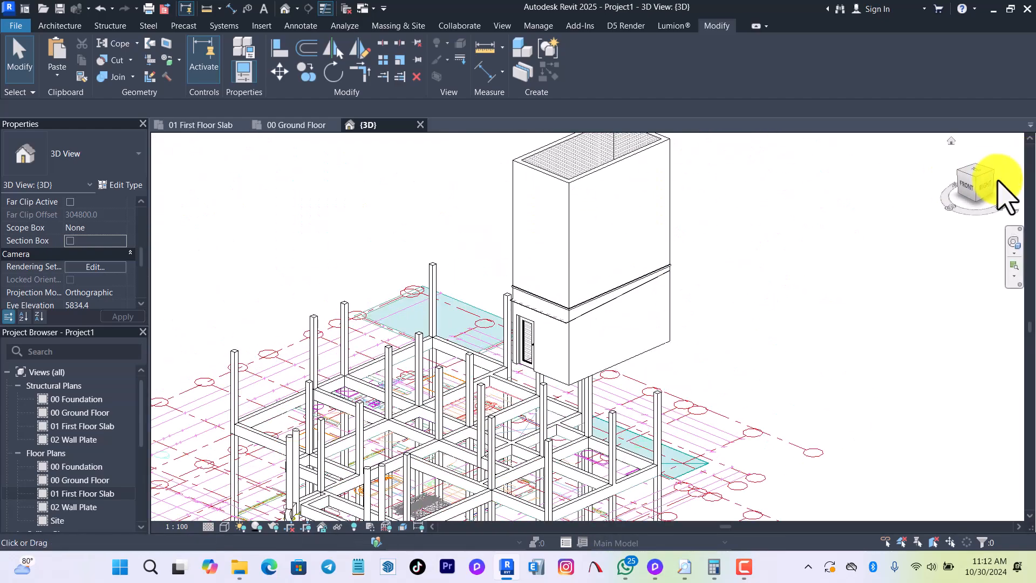
{"action": "left_click_drag", "start_coordinate": [987, 189], "coordinate": [892, 211]}
{"action": "scroll", "coordinate": [653, 256], "scroll_direction": "up", "scroll_amount": 5}
{"action": "scroll", "coordinate": [794, 360], "scroll_direction": "up", "scroll_amount": 1}
{"action": "left_click_drag", "start_coordinate": [794, 360], "coordinate": [382, 225]}
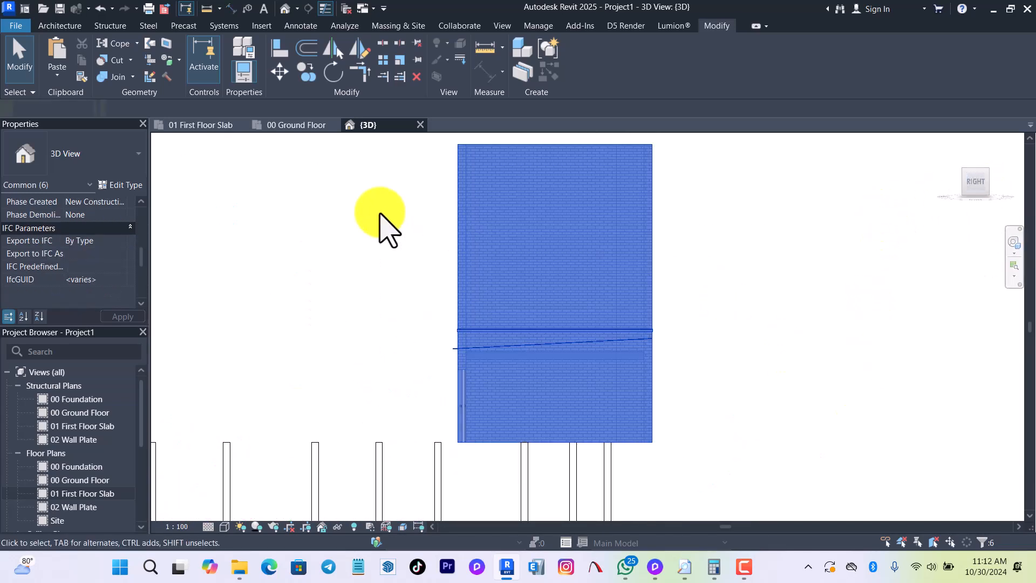
{"action": "key", "text": "Delete"}
Hide the two imported floor plan drawings in the 3D view as elements.
{"action": "scroll", "coordinate": [680, 273], "scroll_direction": "down", "scroll_amount": 4}
{"action": "middle_click_drag", "start_coordinate": [678, 273], "coordinate": [744, 398], "text": "shift"}
{"action": "left_click", "coordinate": [739, 469]}
{"action": "left_click", "coordinate": [735, 473], "text": "ctrl"}
{"action": "right_click", "coordinate": [740, 189]}
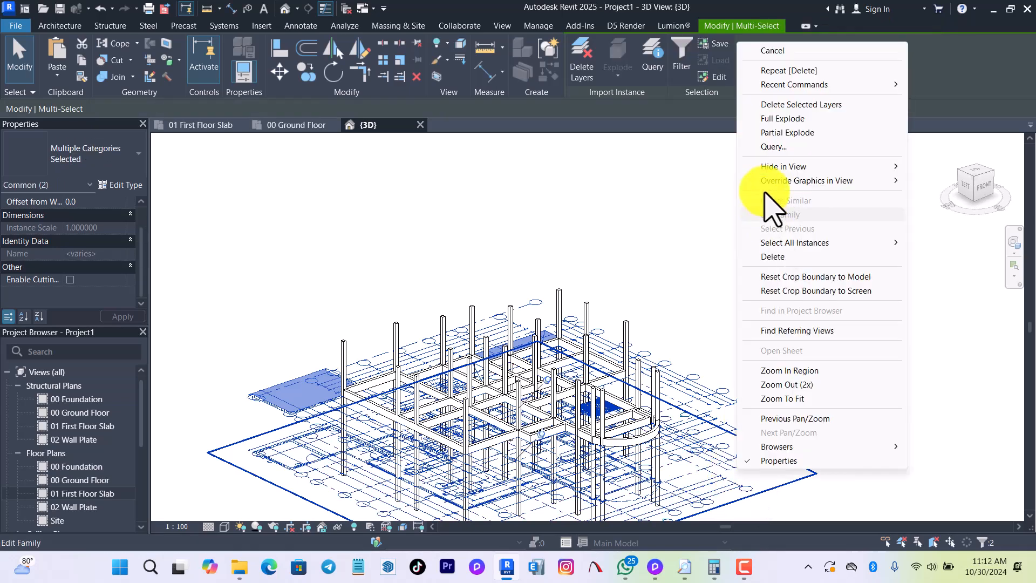
{"action": "mouse_move", "coordinate": [864, 170]}
{"action": "left_click", "coordinate": [946, 167]}
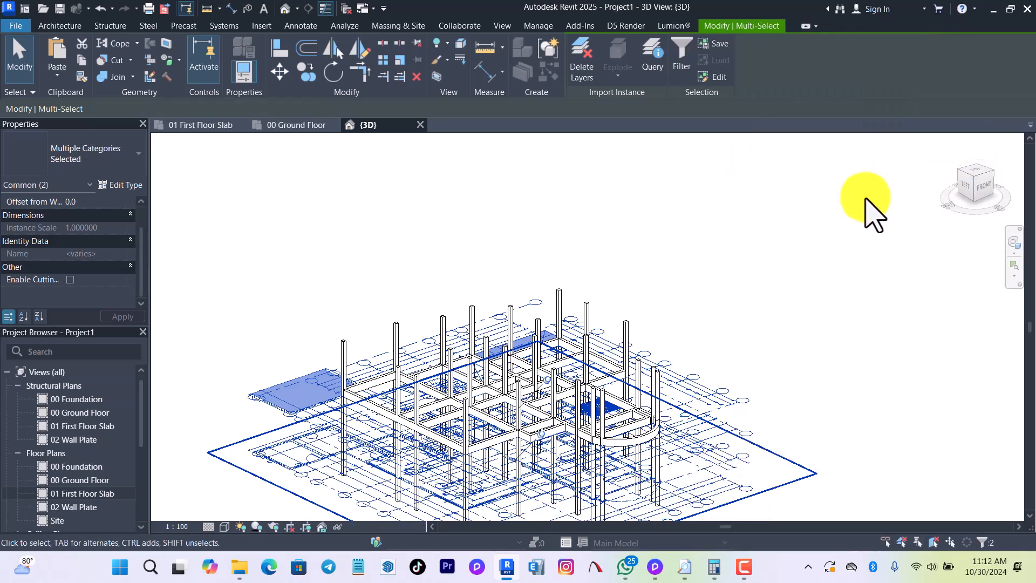
Copy all 400 x 800mm concrete beams of the first floor slab and paste them aligned to the 02 Wall Plate level.
{"action": "middle_click_drag", "start_coordinate": [814, 301], "coordinate": [567, 289], "text": "shift"}
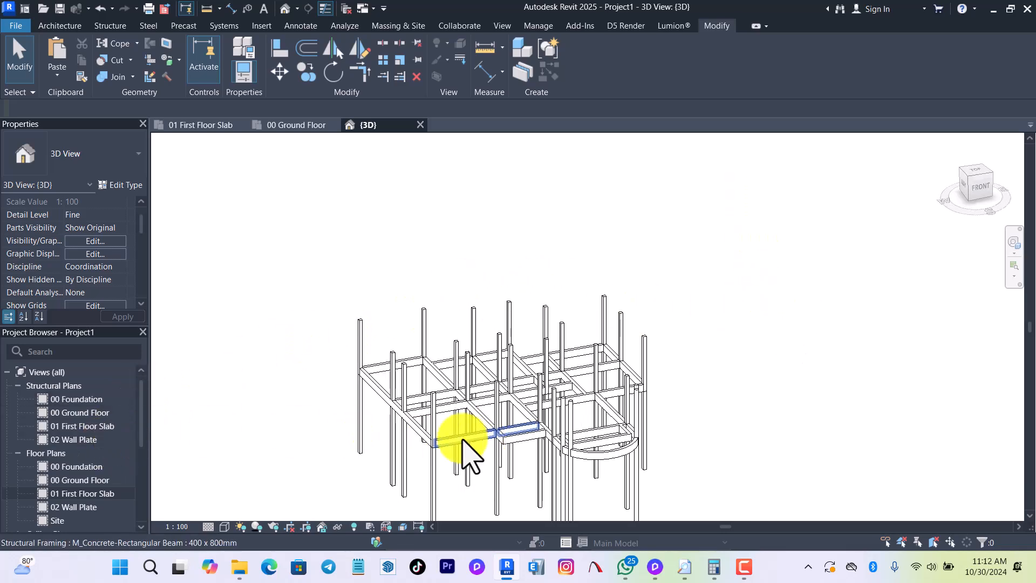
{"action": "scroll", "coordinate": [464, 421], "scroll_direction": "up", "scroll_amount": 3}
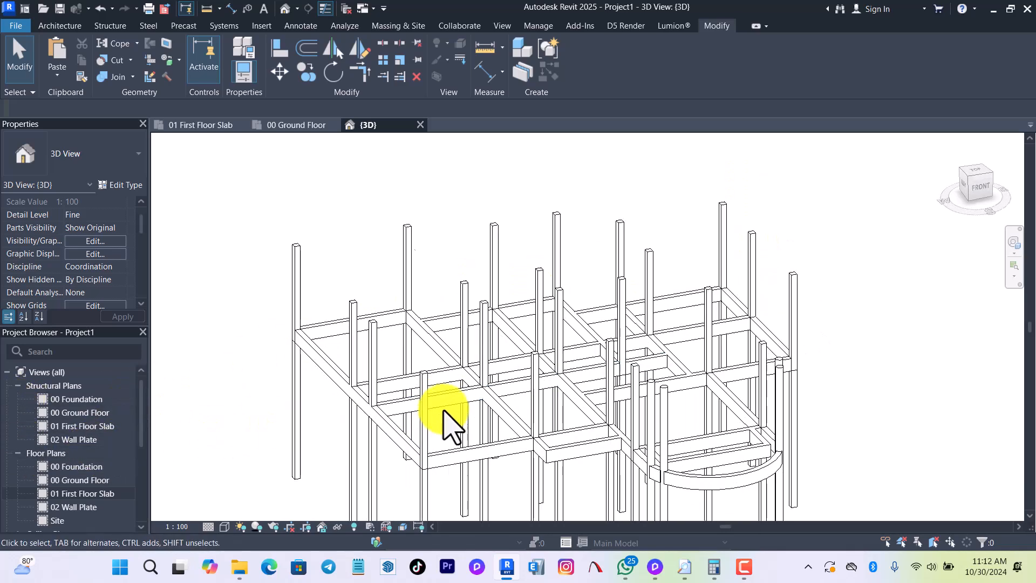
{"action": "left_click", "coordinate": [441, 399]}
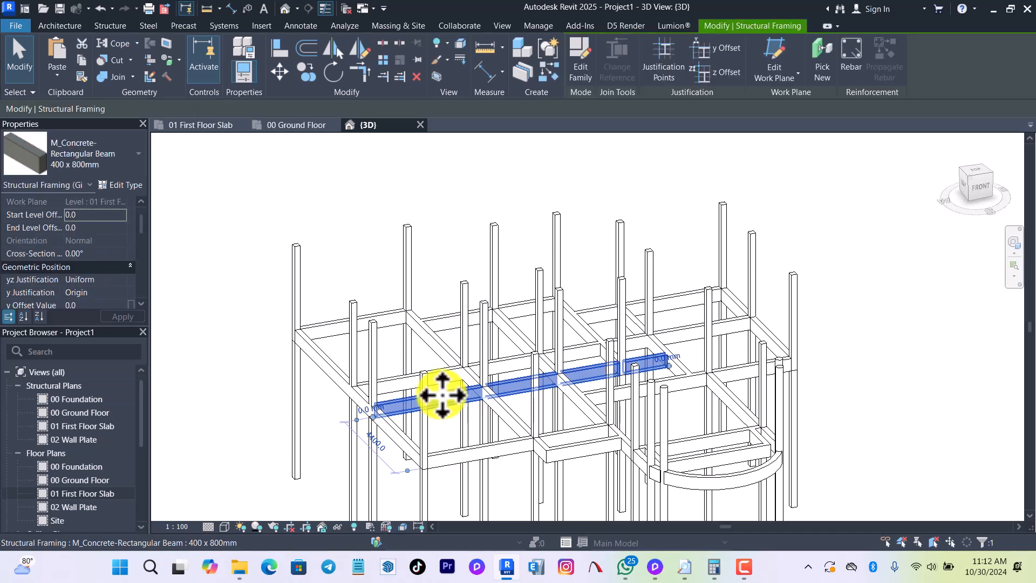
{"action": "key", "text": "s"}
{"action": "key", "text": "a"}
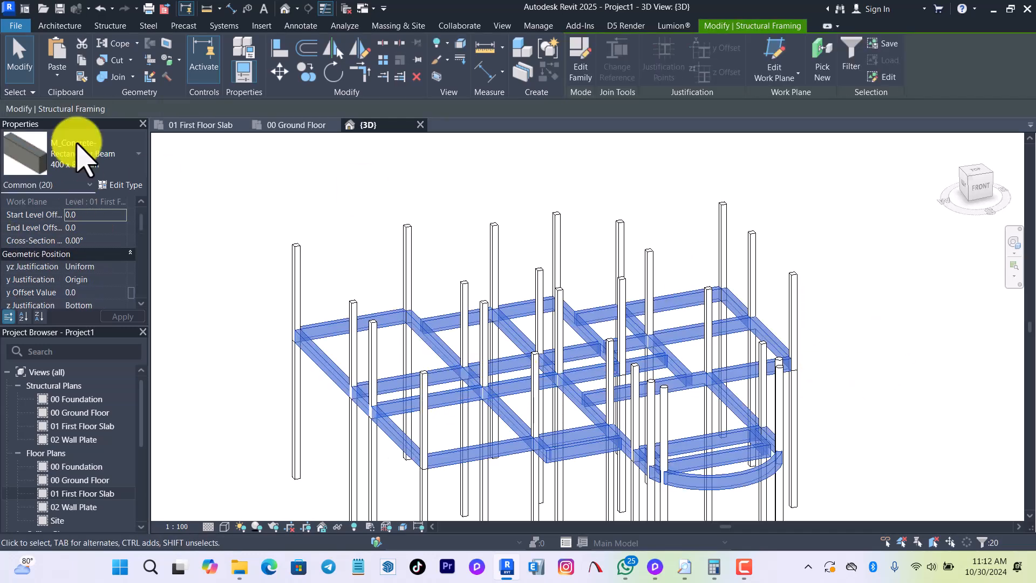
{"action": "left_click", "coordinate": [61, 80]}
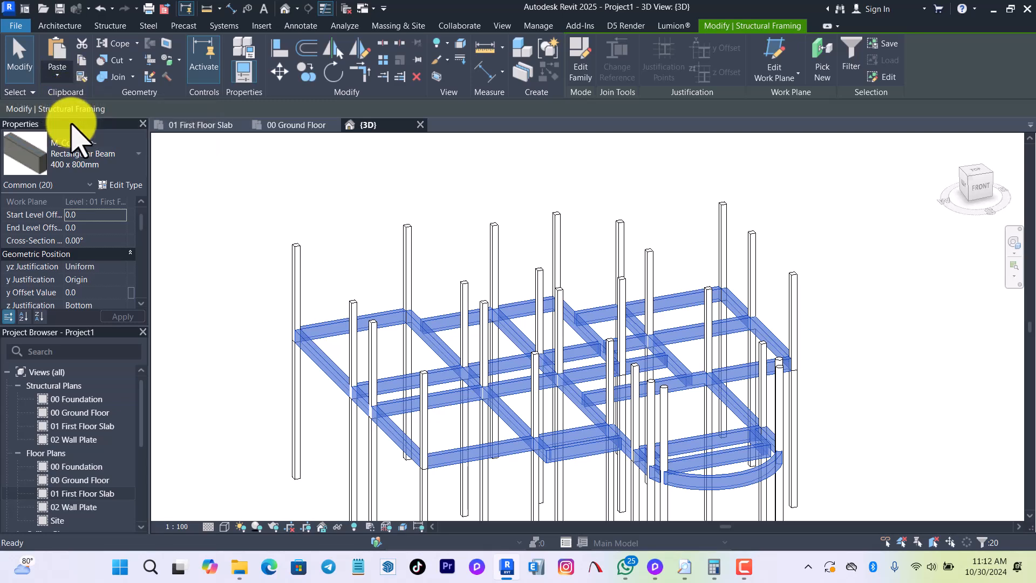
{"action": "left_click", "coordinate": [70, 125]}
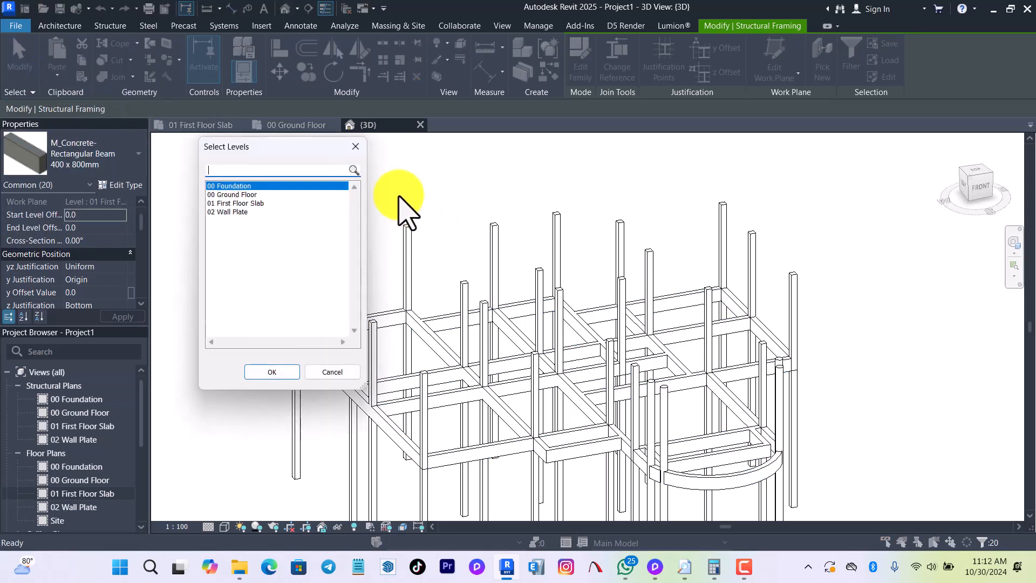
{"action": "left_click", "coordinate": [232, 212]}
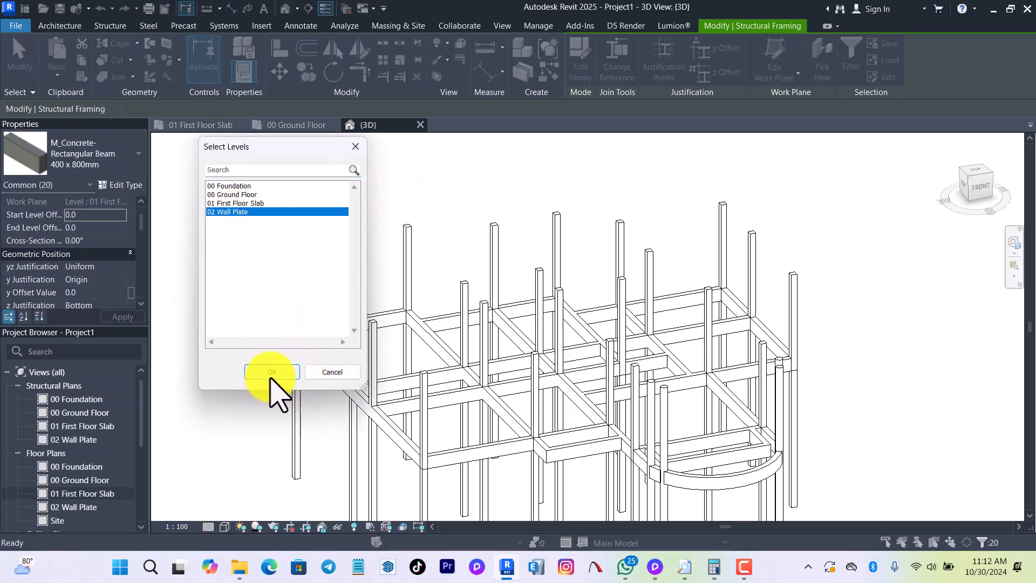
{"action": "left_click", "coordinate": [271, 372]}
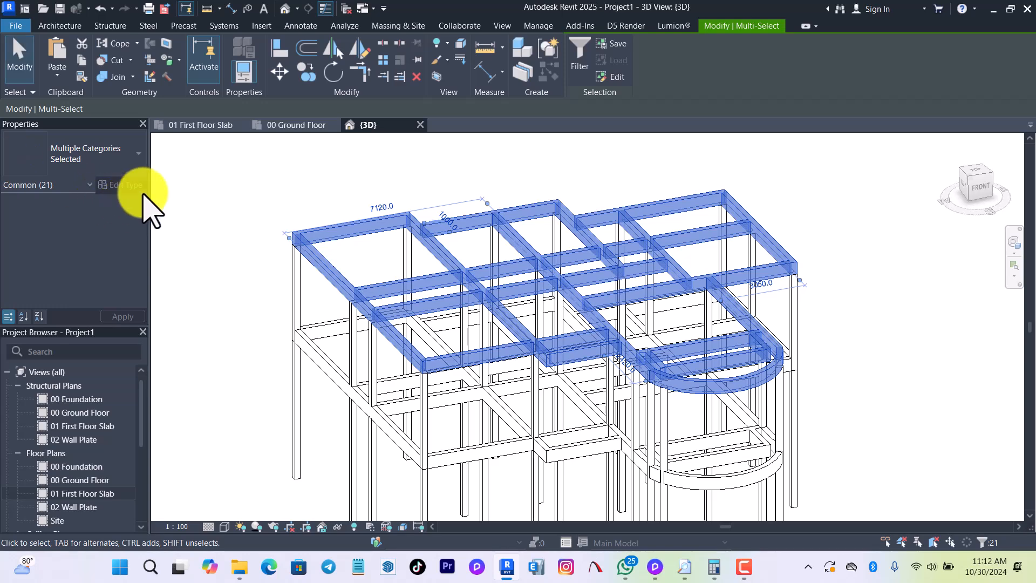
In the 02 Wall Plate floor plan, change all visible 400 x 800mm beams to the RING BEAM type.
{"action": "left_click", "coordinate": [77, 496]}
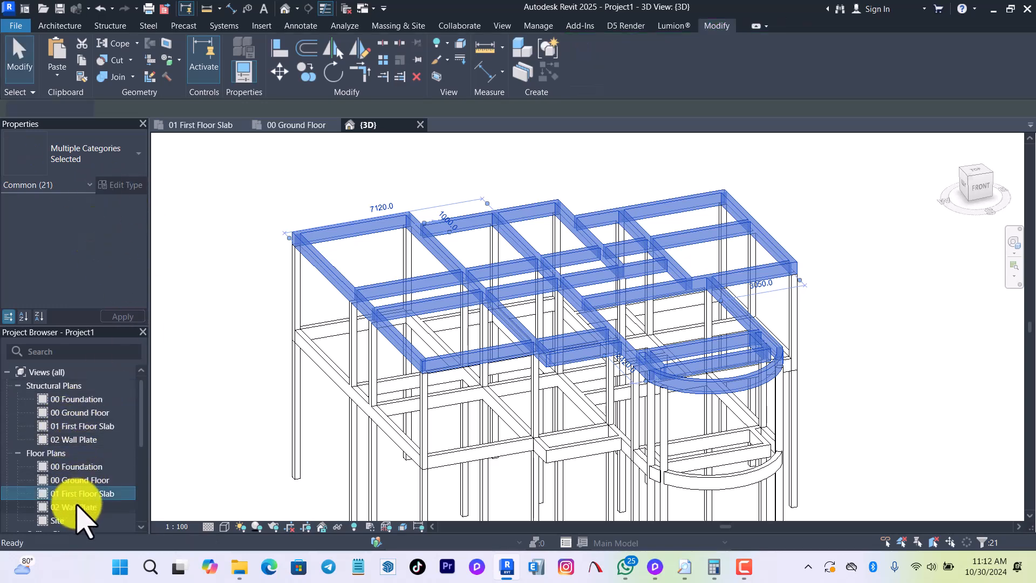
{"action": "double_click", "coordinate": [78, 507]}
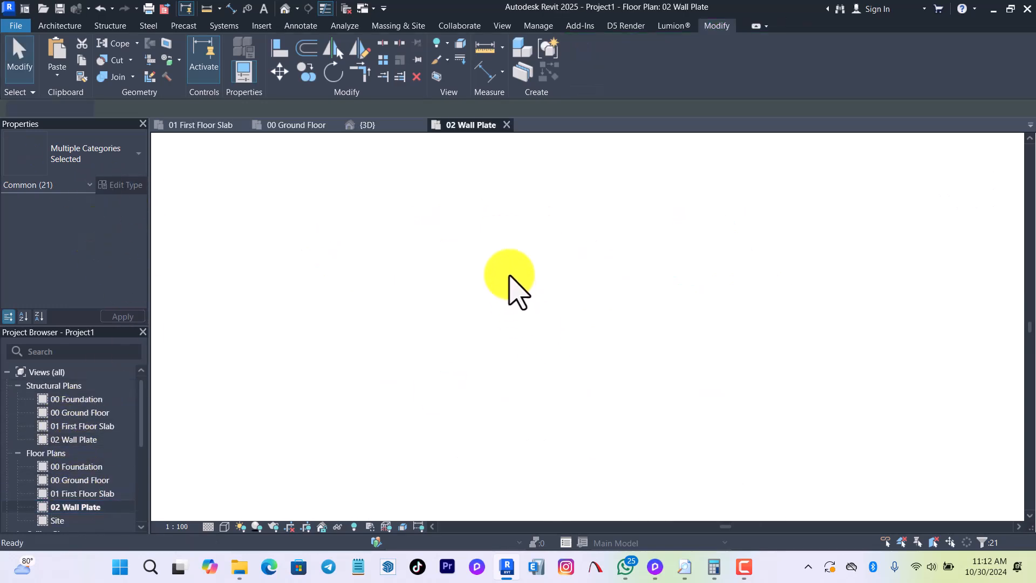
{"action": "scroll", "coordinate": [491, 293], "scroll_direction": "up", "scroll_amount": 2}
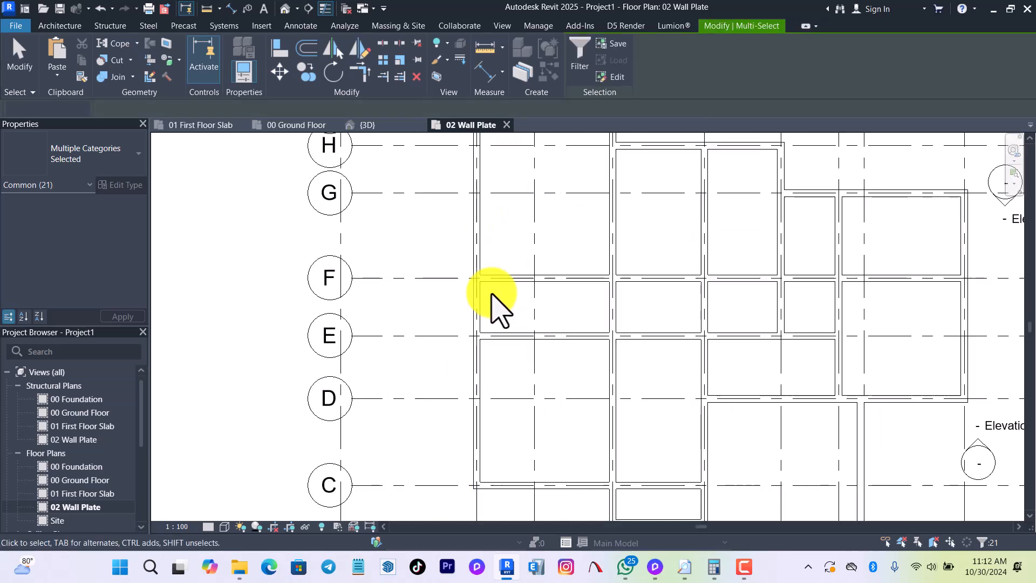
{"action": "key", "text": "Escape"}
{"action": "right_click", "coordinate": [482, 296]}
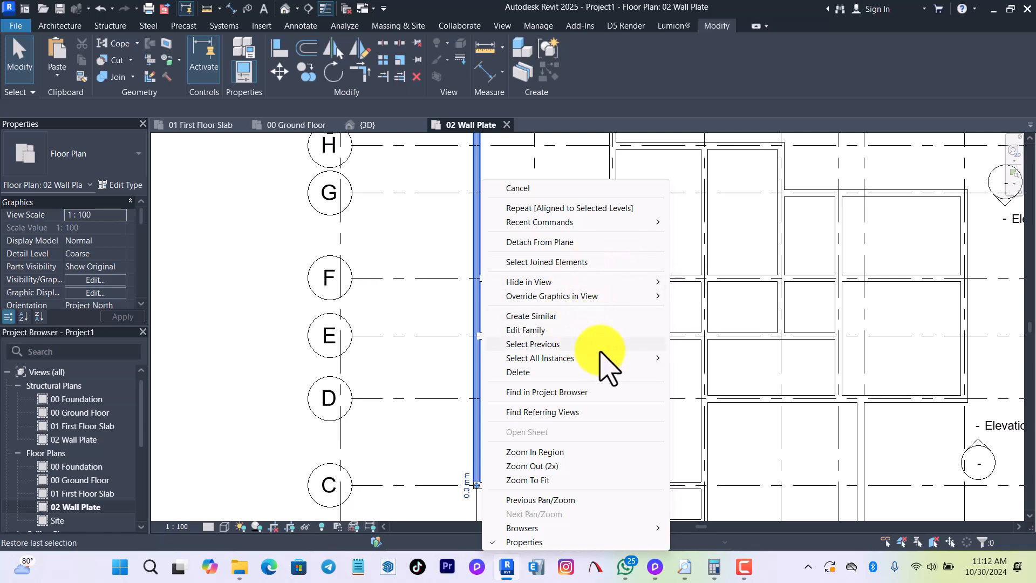
{"action": "left_click", "coordinate": [721, 359]}
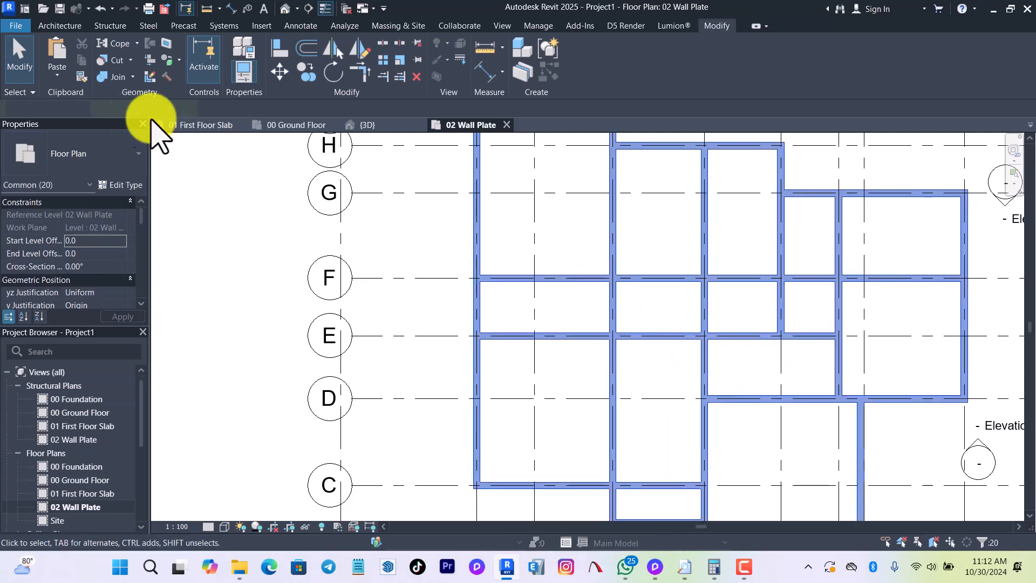
{"action": "left_click", "coordinate": [84, 157]}
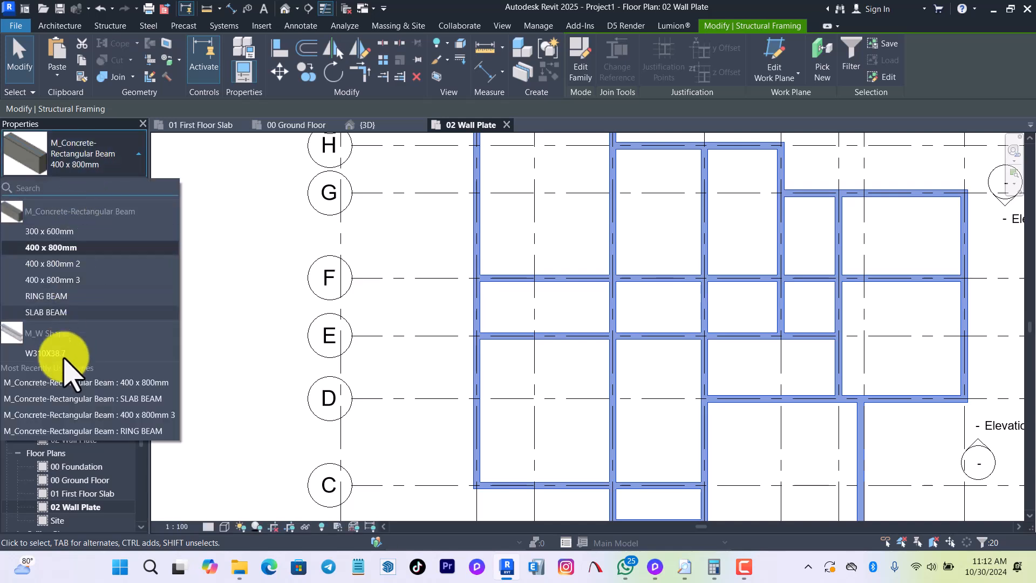
{"action": "left_click", "coordinate": [60, 298]}
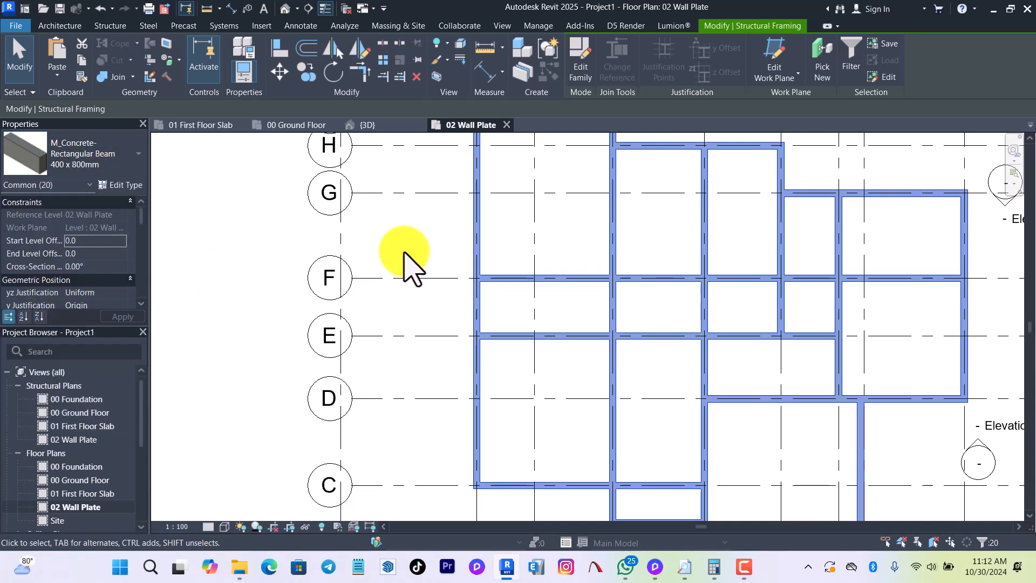
Inspect the frame with its ring beams in the 3D view and open the 00 Ground Floor structural plan.
{"action": "left_click", "coordinate": [285, 8]}
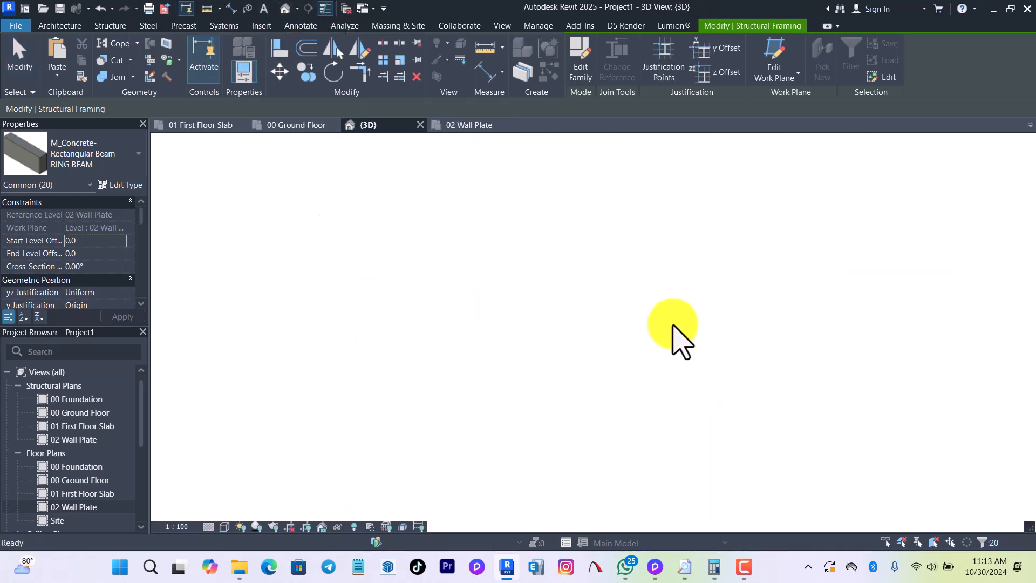
{"action": "key", "text": "Escape"}
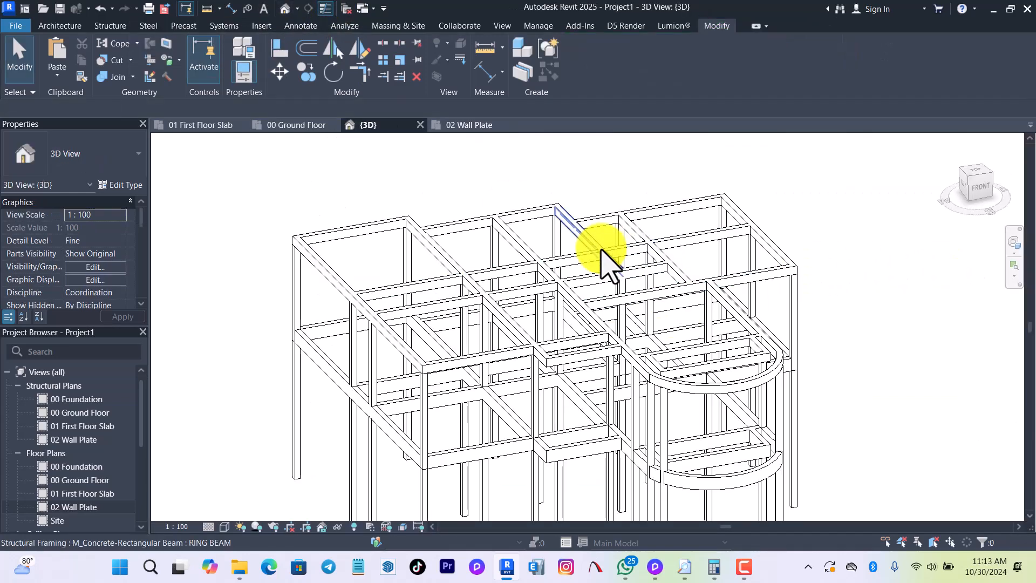
{"action": "middle_click_drag", "start_coordinate": [942, 386], "coordinate": [913, 329], "text": "shift"}
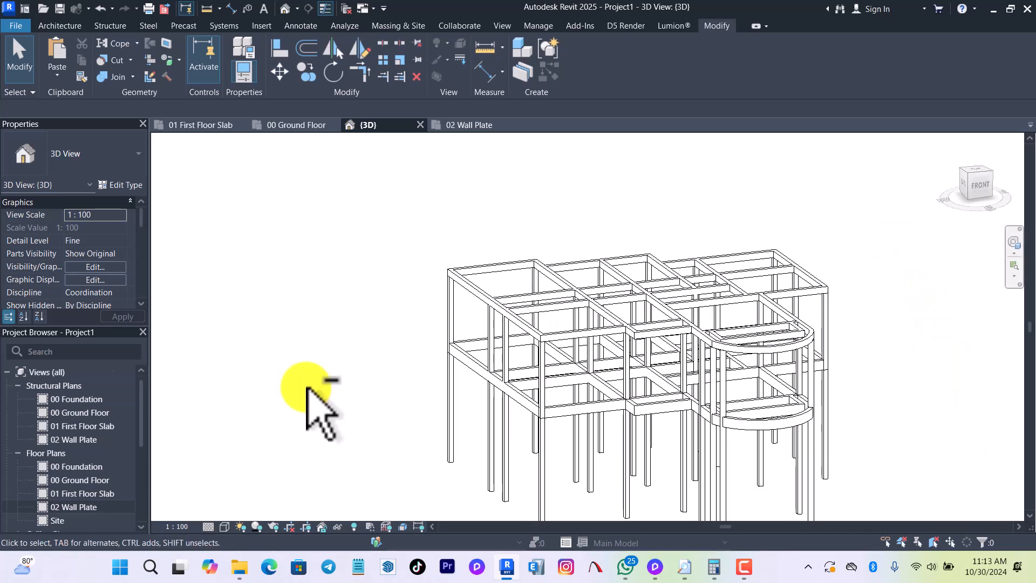
{"action": "double_click", "coordinate": [76, 413]}
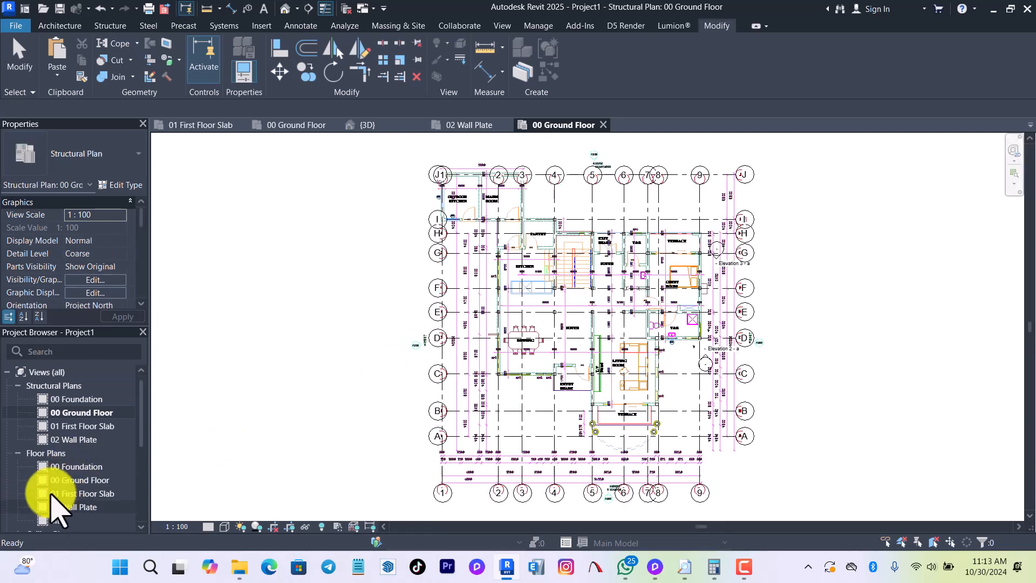
Close all views except the 01 First Floor Slab floor plan and tile it beside the 3D view.
{"action": "double_click", "coordinate": [66, 482]}
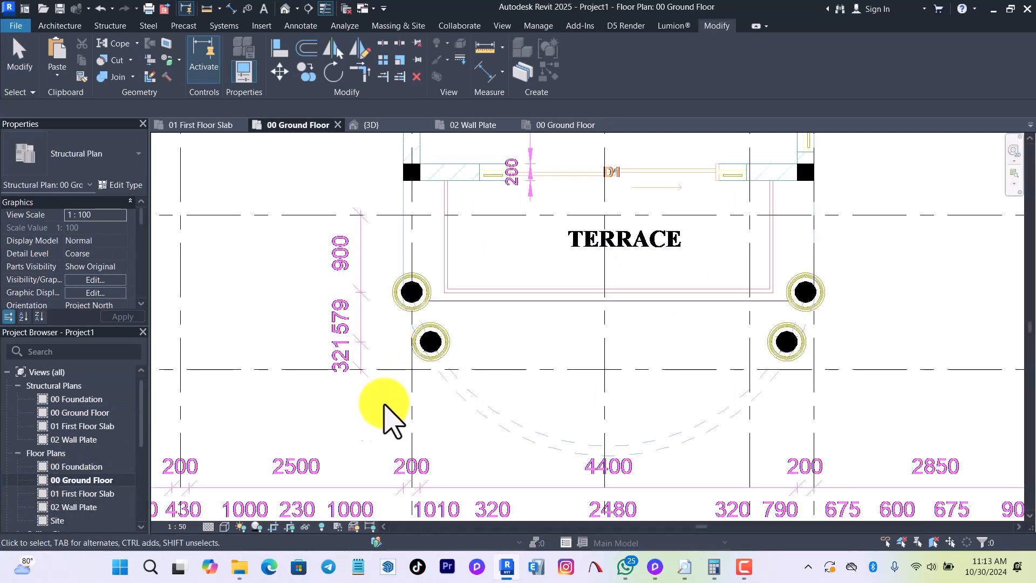
{"action": "scroll", "coordinate": [480, 463], "scroll_direction": "down", "scroll_amount": 5}
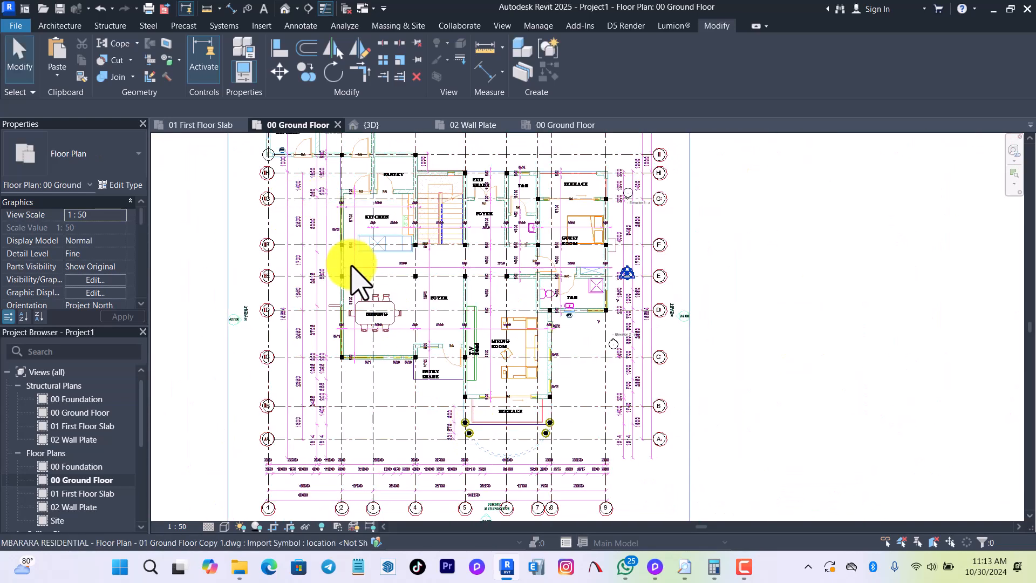
{"action": "scroll", "coordinate": [348, 310], "scroll_direction": "up", "scroll_amount": 5}
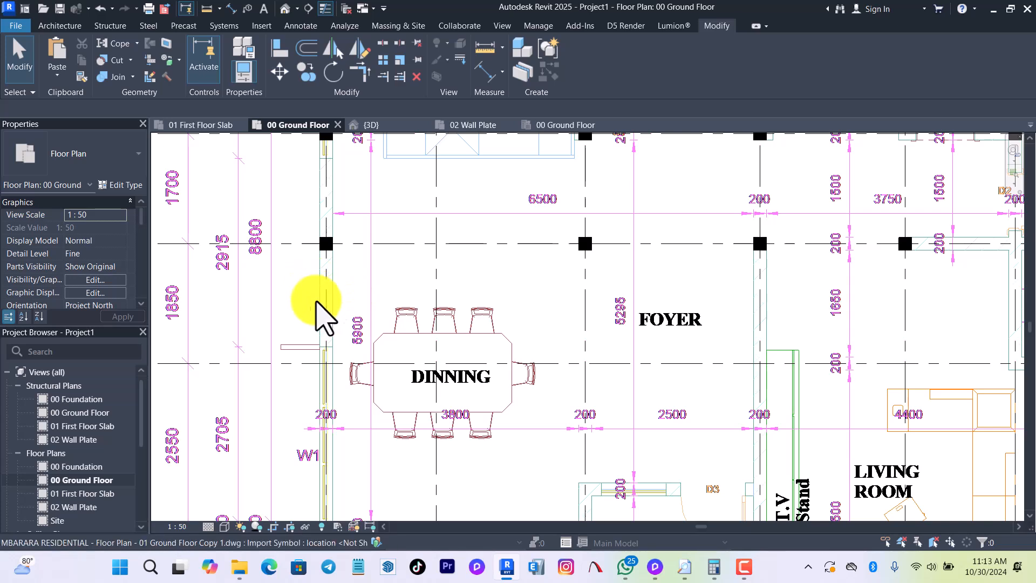
{"action": "double_click", "coordinate": [81, 493]}
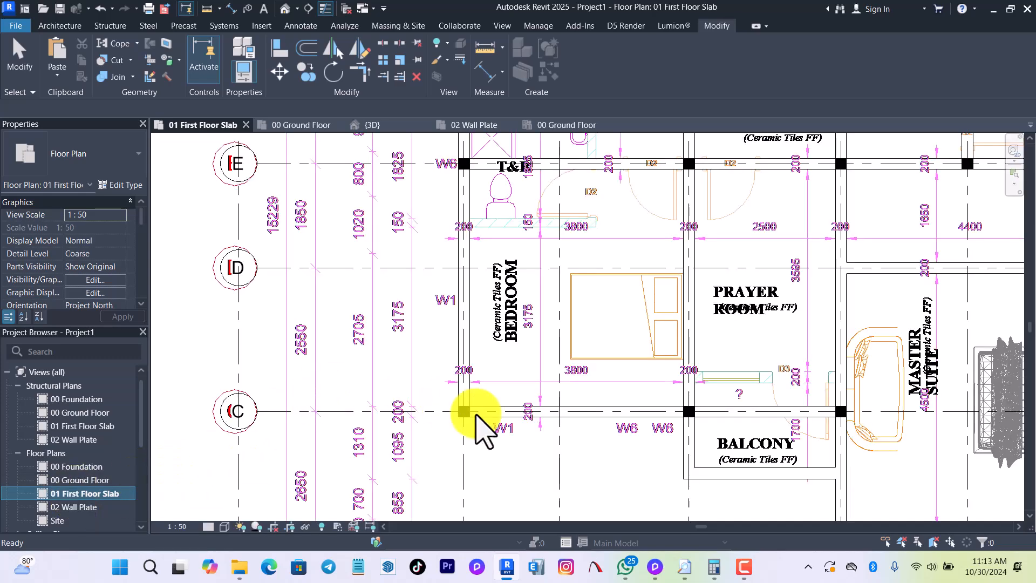
{"action": "scroll", "coordinate": [486, 356], "scroll_direction": "up", "scroll_amount": 3}
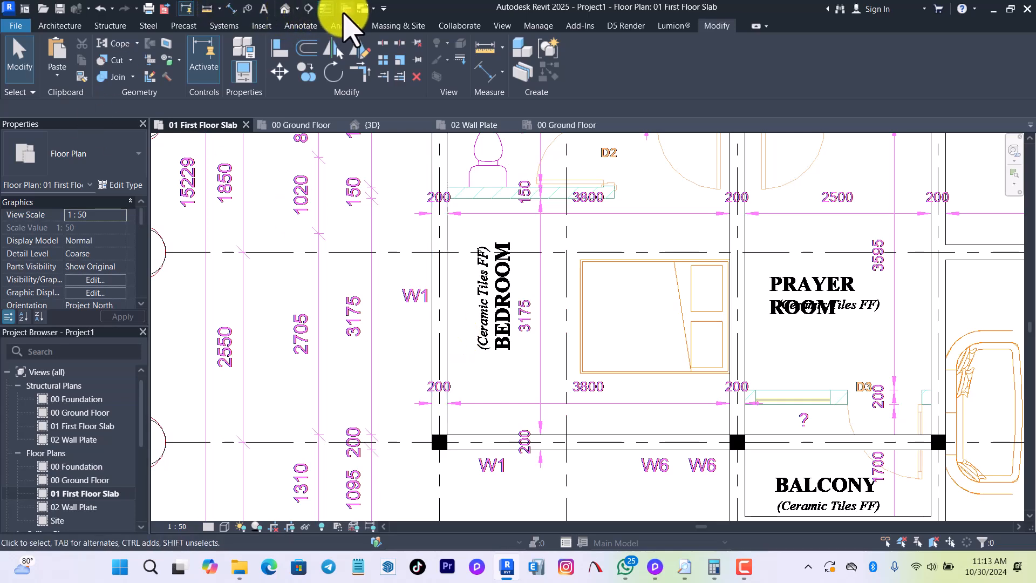
{"action": "left_click", "coordinate": [346, 9]}
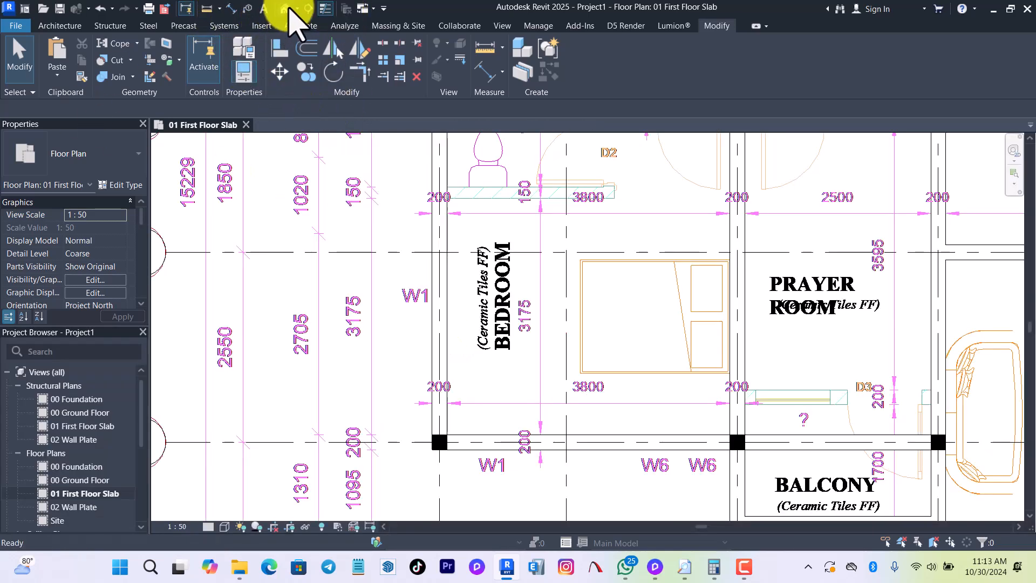
{"action": "left_click", "coordinate": [286, 9]}
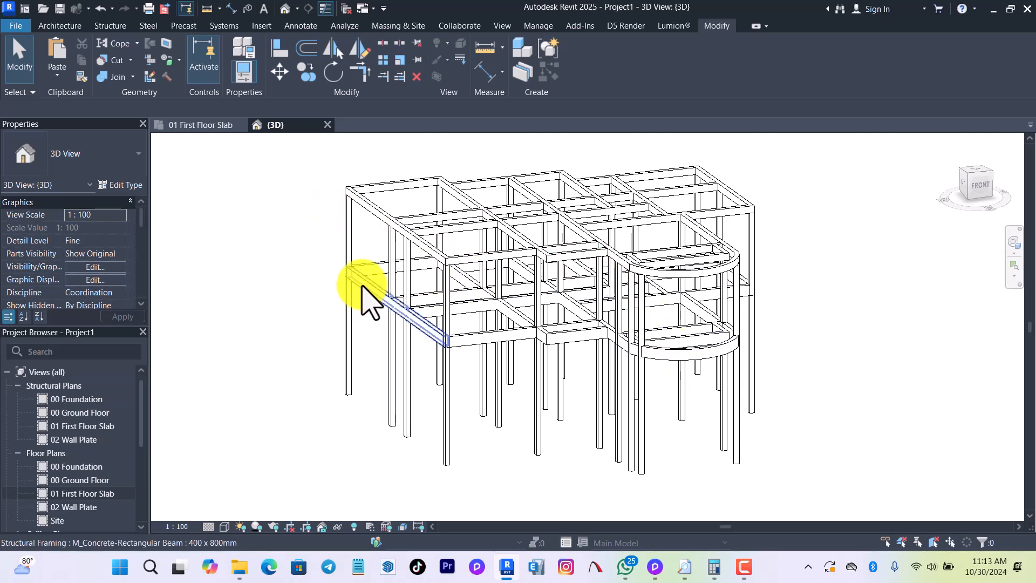
{"action": "left_click", "coordinate": [198, 127]}
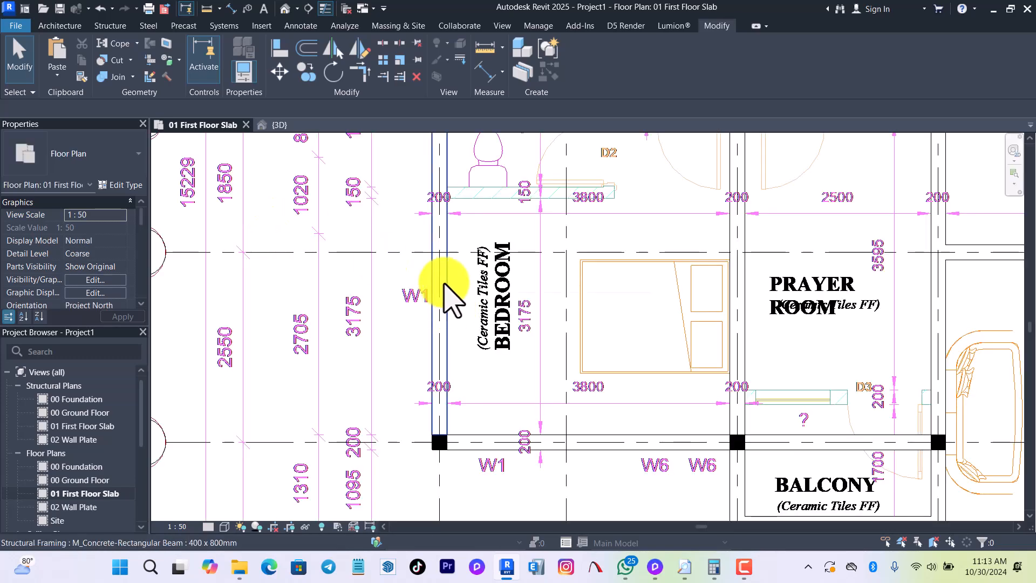
{"action": "key", "text": "t"}
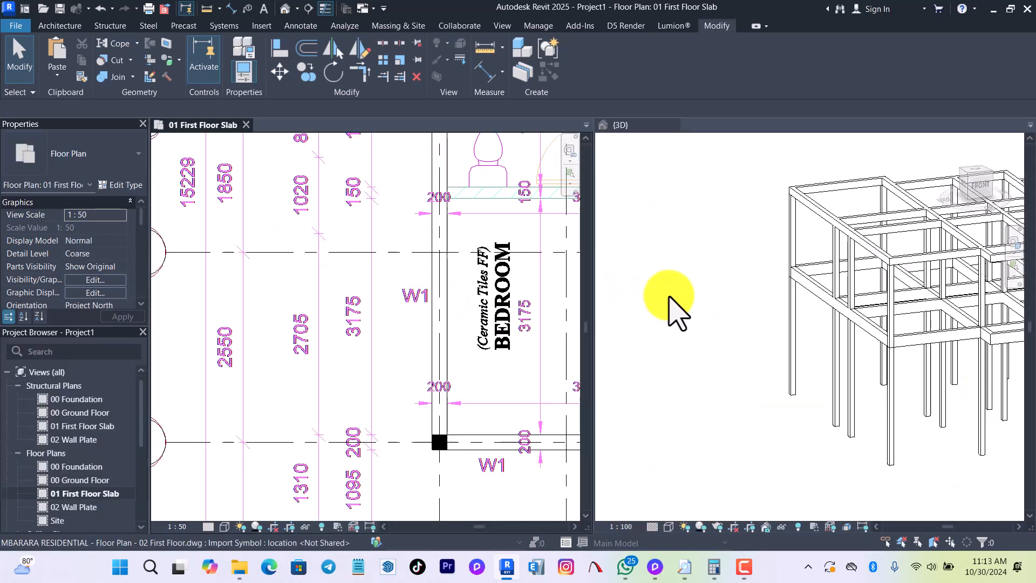
Copy all visible 400 x 800mm beams of the first floor slab and paste them aligned to the 00 Ground Floor level.
{"action": "left_click", "coordinate": [439, 312]}
{"action": "right_click", "coordinate": [441, 313]}
{"action": "left_click", "coordinate": [626, 358]}
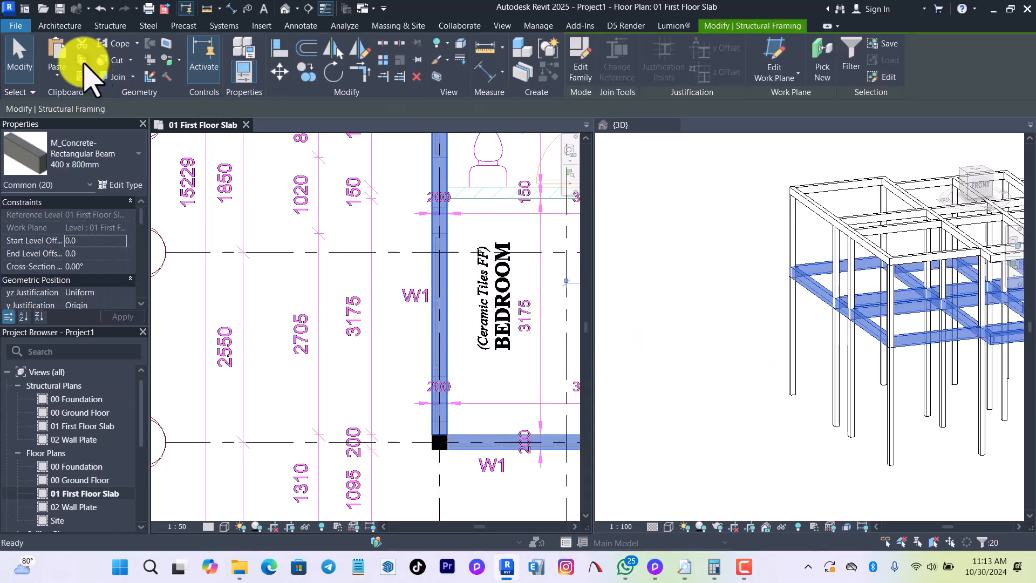
{"action": "left_click", "coordinate": [49, 75]}
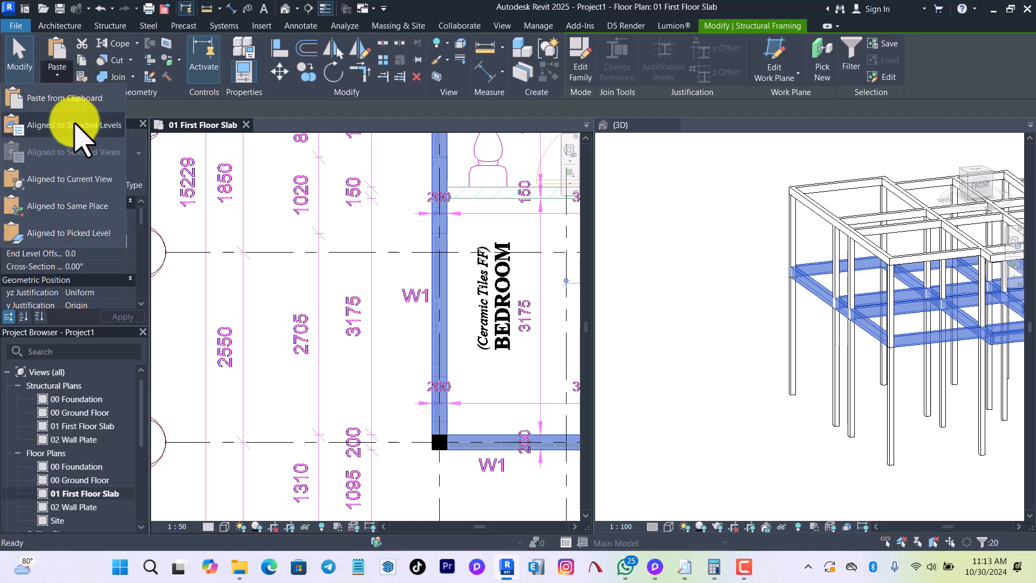
{"action": "left_click", "coordinate": [75, 121]}
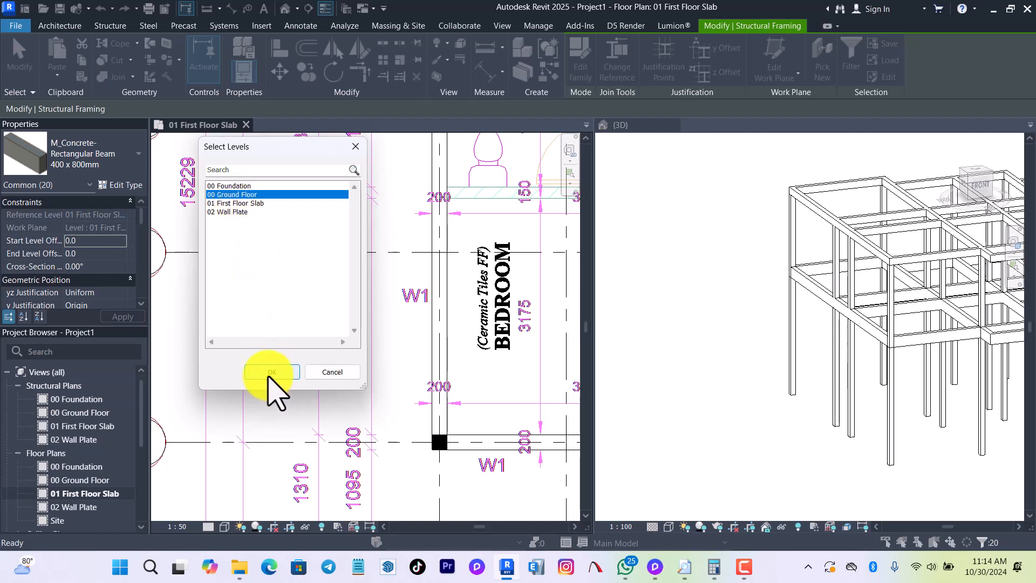
{"action": "left_click", "coordinate": [272, 372]}
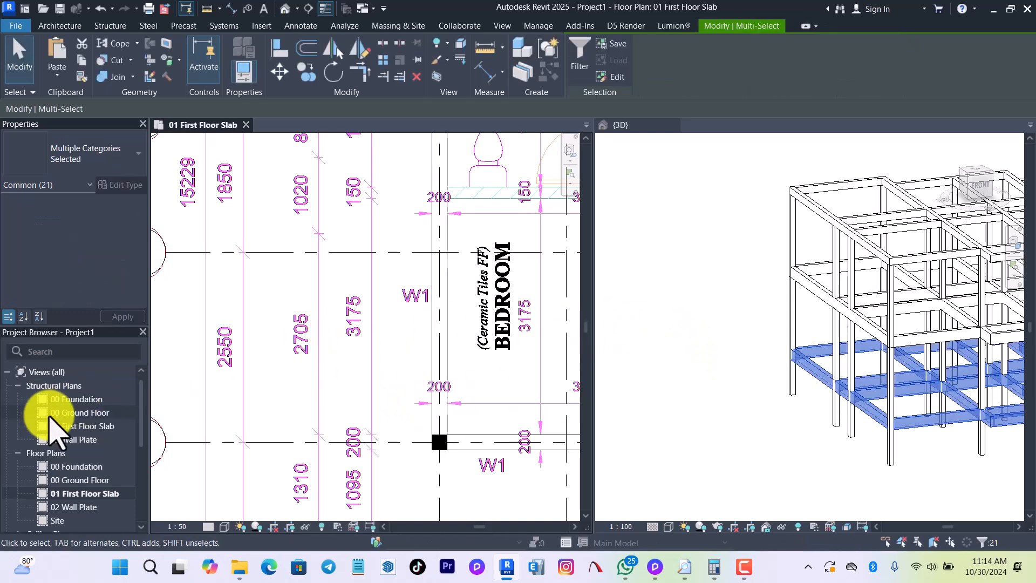
In the 00 Ground Floor floor plan, change all visible 400 x 800mm beams to the 400 x 800mm 3 type.
{"action": "left_click", "coordinate": [74, 481]}
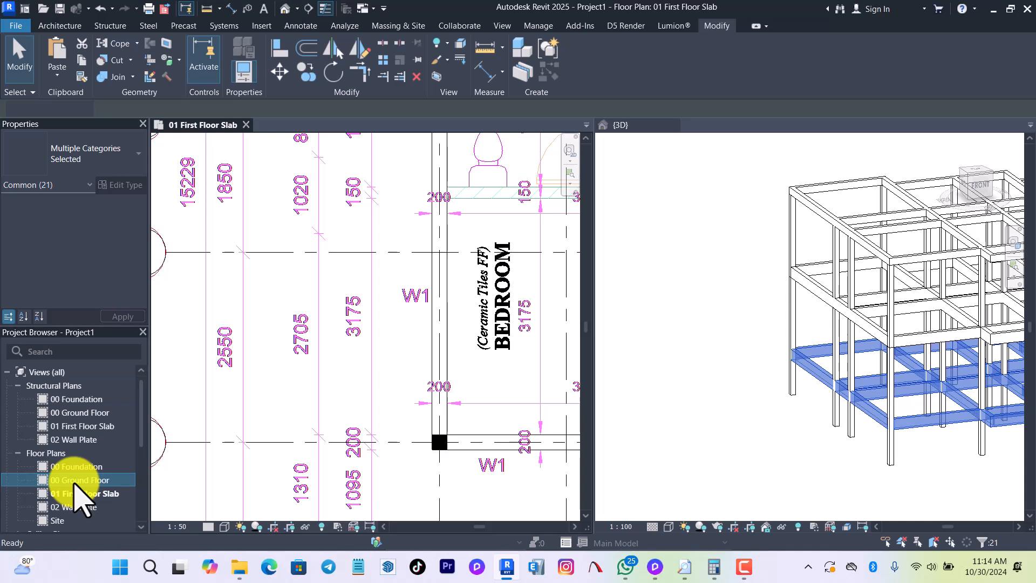
{"action": "double_click", "coordinate": [74, 481]}
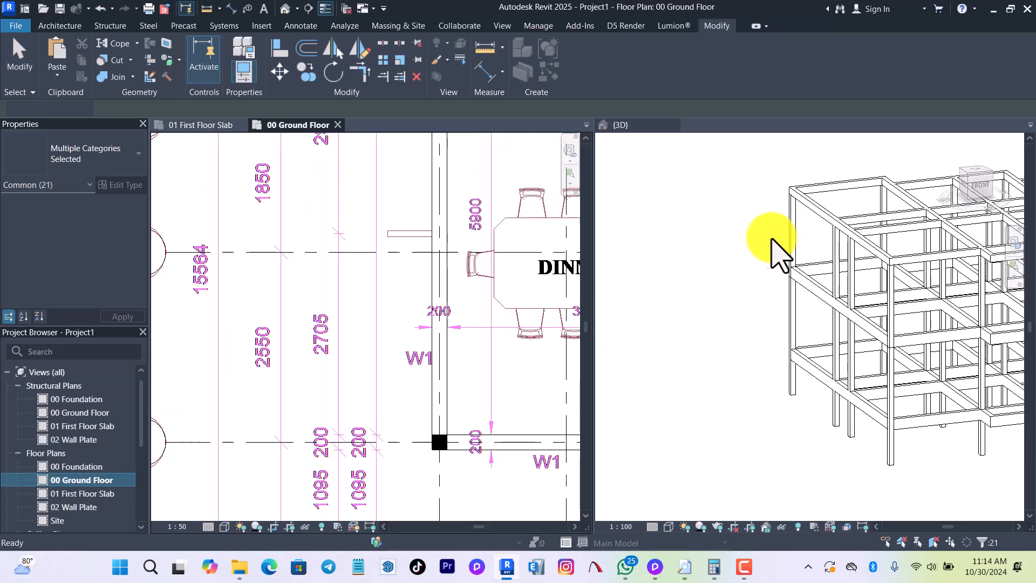
{"action": "scroll", "coordinate": [302, 330], "scroll_direction": "down", "scroll_amount": 3}
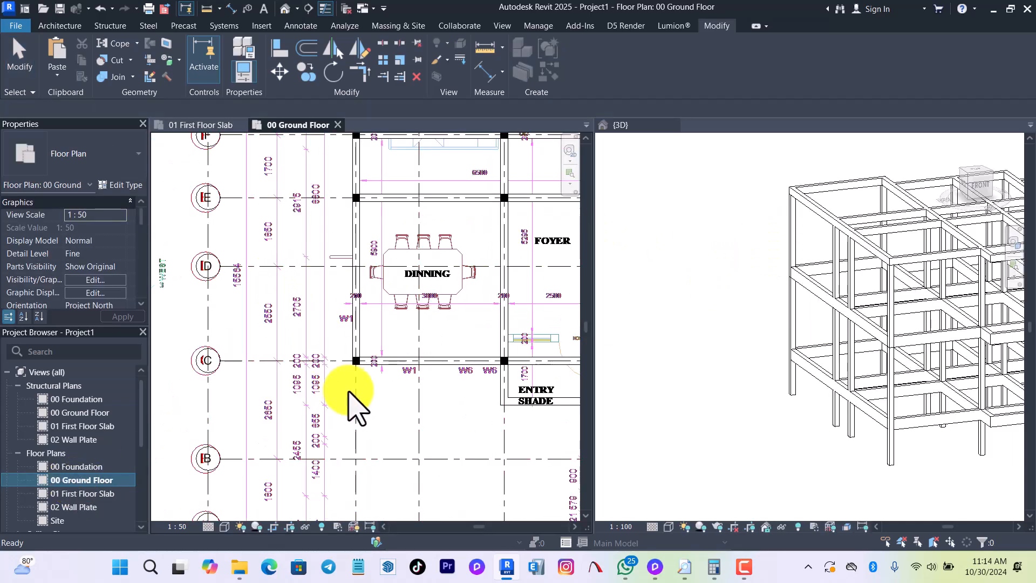
{"action": "scroll", "coordinate": [362, 378], "scroll_direction": "down", "scroll_amount": 5}
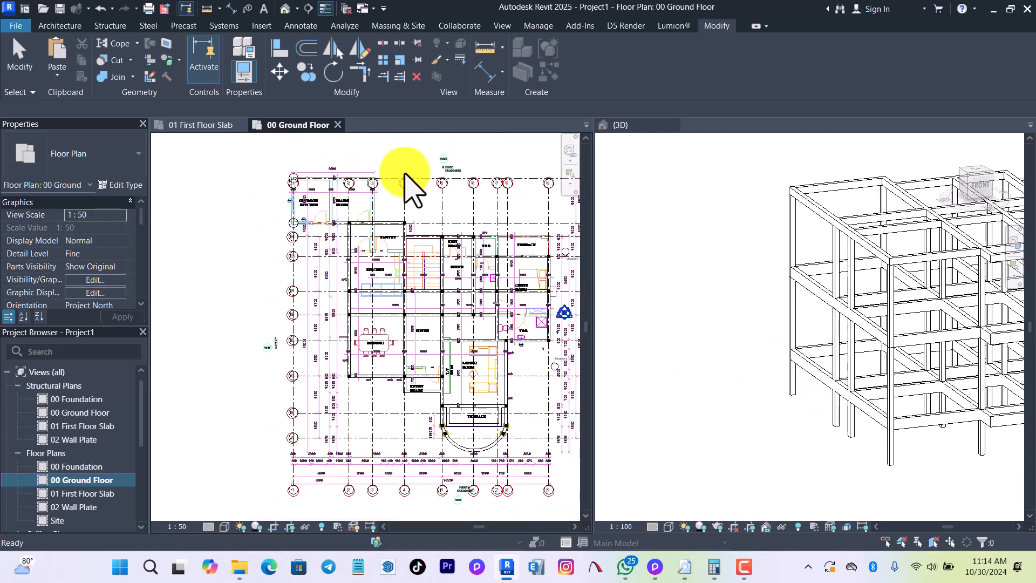
{"action": "scroll", "coordinate": [440, 225], "scroll_direction": "up", "scroll_amount": 5}
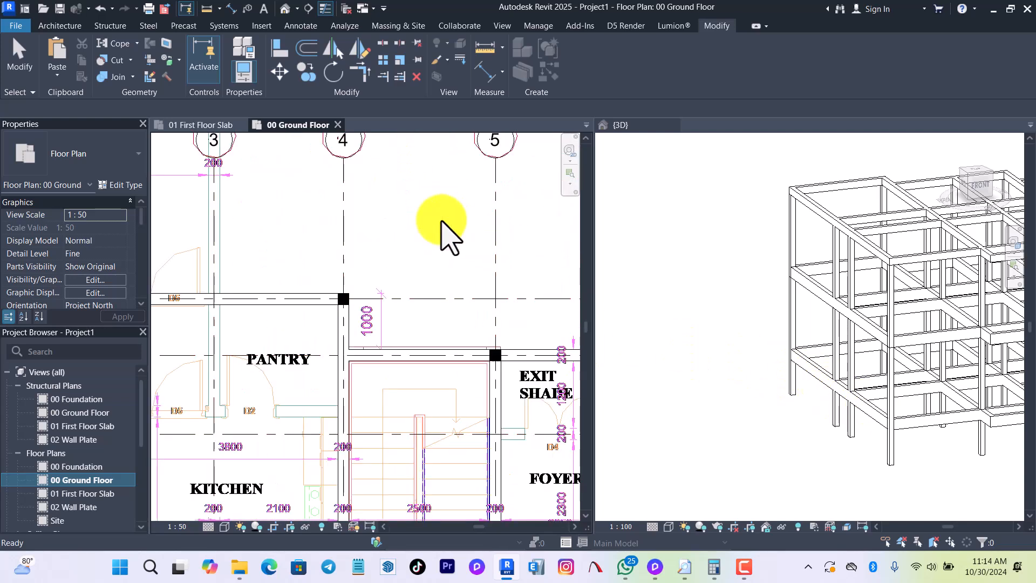
{"action": "left_click", "coordinate": [345, 340]}
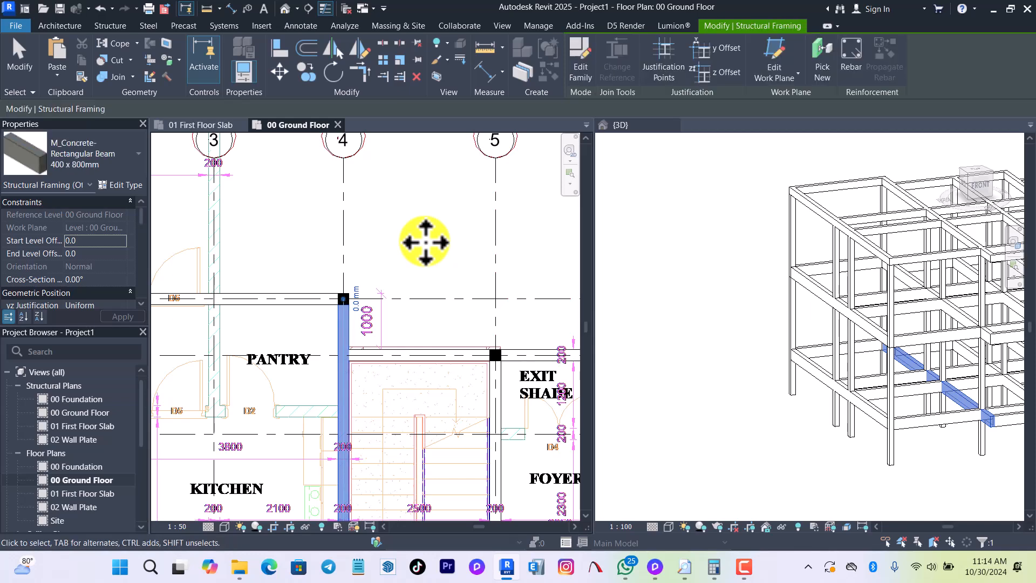
{"action": "right_click", "coordinate": [338, 326]}
{"action": "mouse_move", "coordinate": [440, 357]}
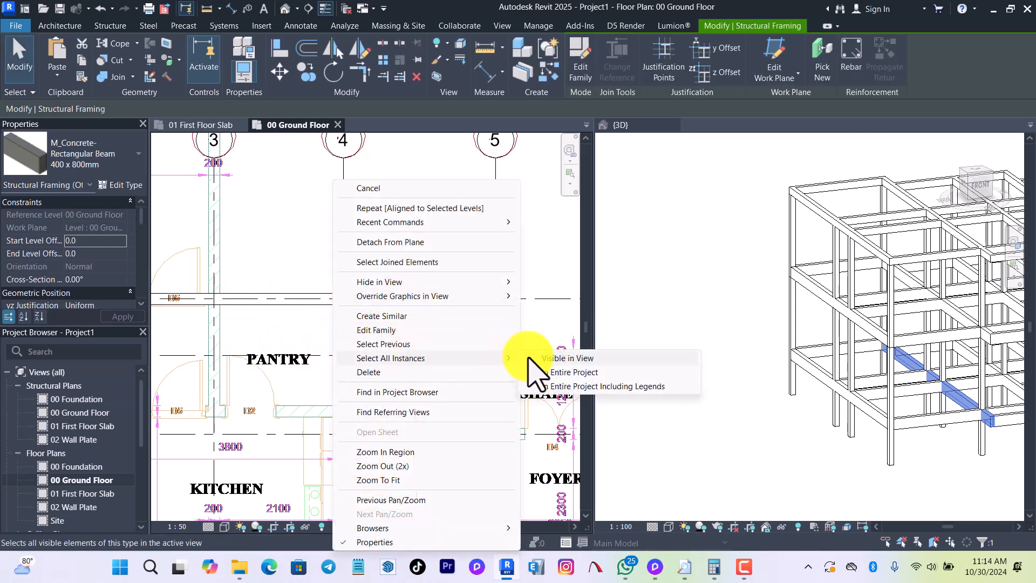
{"action": "left_click", "coordinate": [535, 358]}
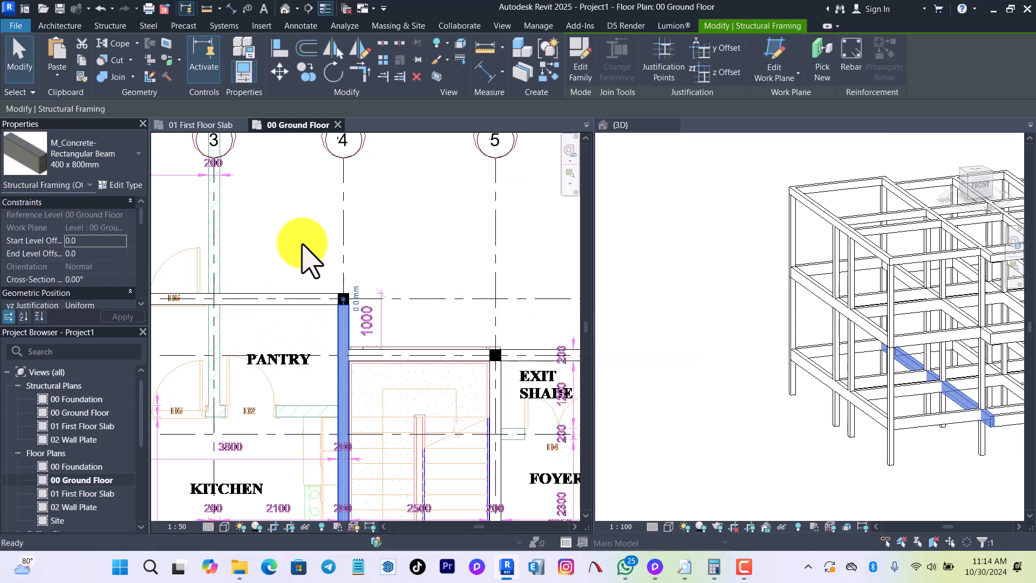
{"action": "left_click", "coordinate": [83, 162]}
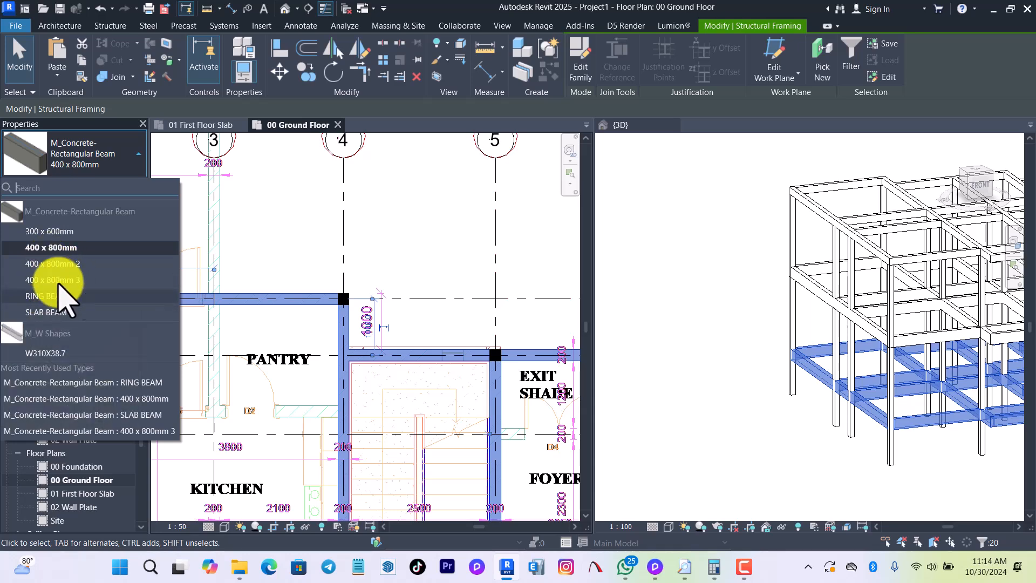
{"action": "left_click", "coordinate": [83, 275]}
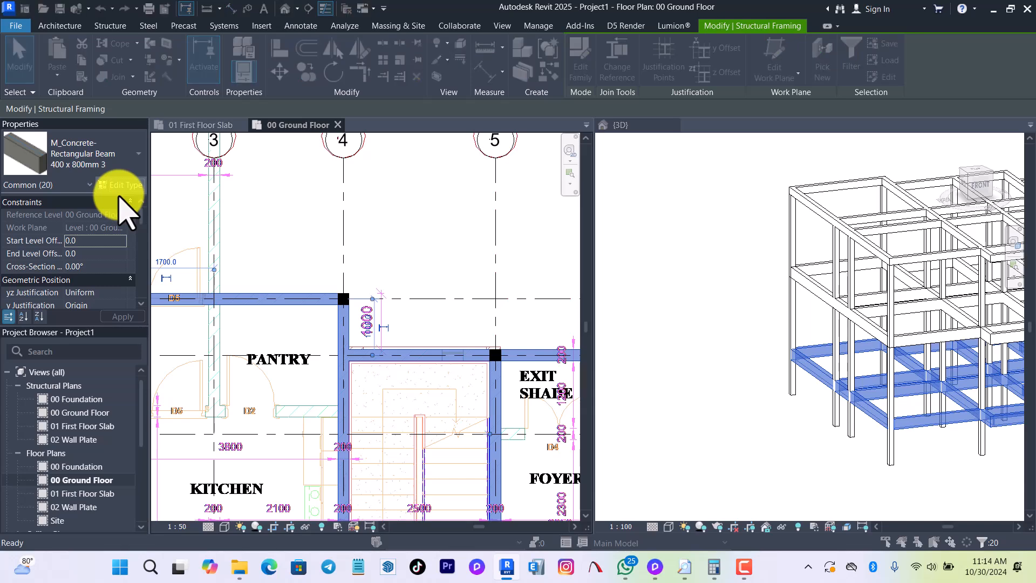
Rename the selected beams' type as GROUND BEAMS and set its width b to 200 and height h to 300.
{"action": "left_click", "coordinate": [120, 186]}
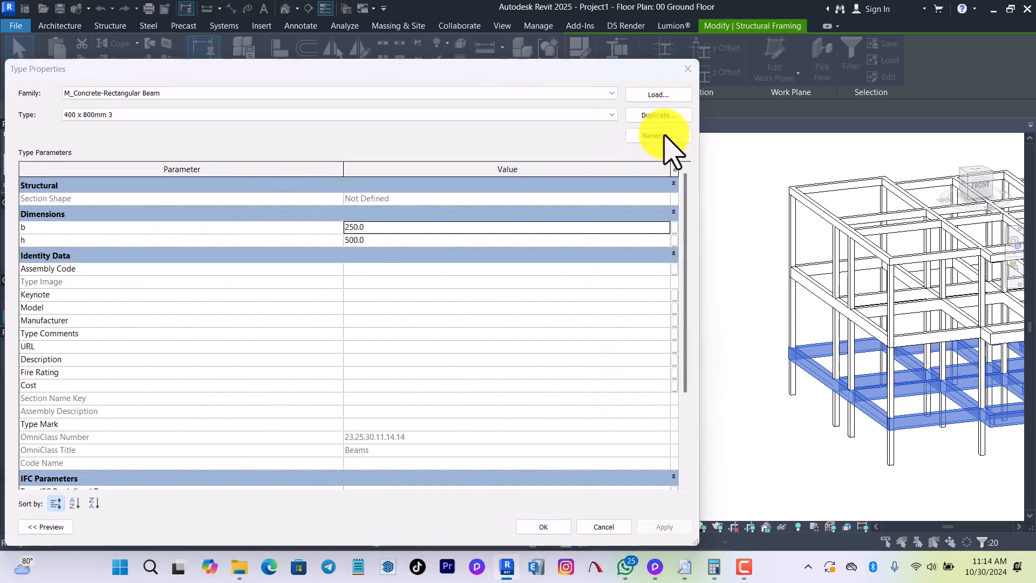
{"action": "left_click", "coordinate": [661, 136]}
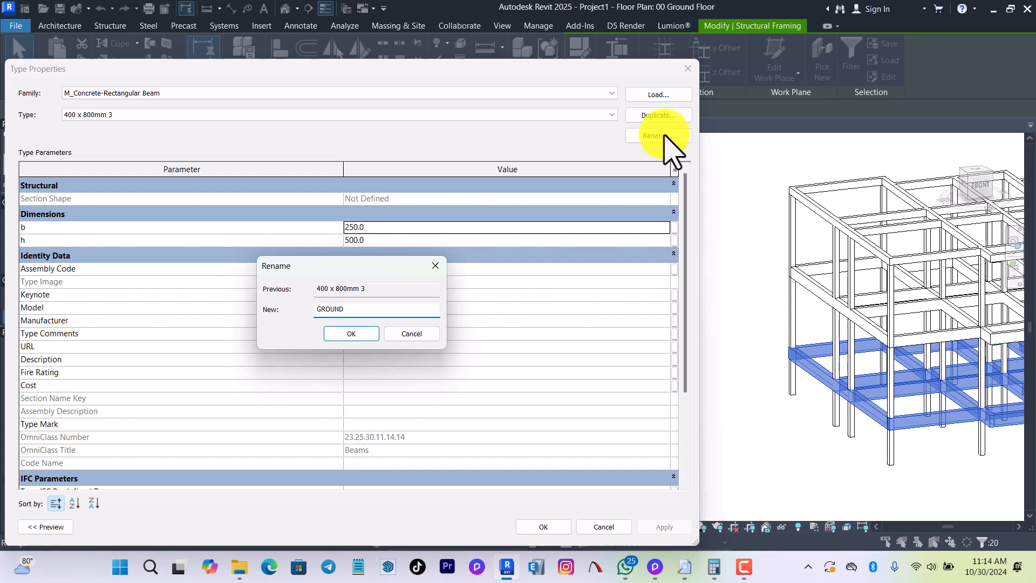
{"action": "key", "text": "Return"}
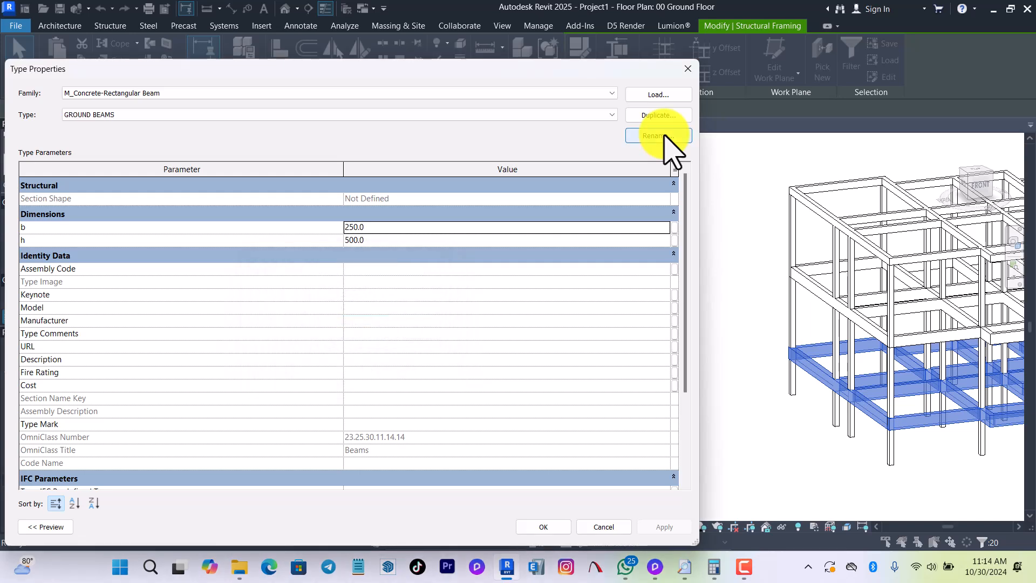
{"action": "left_click", "coordinate": [438, 231]}
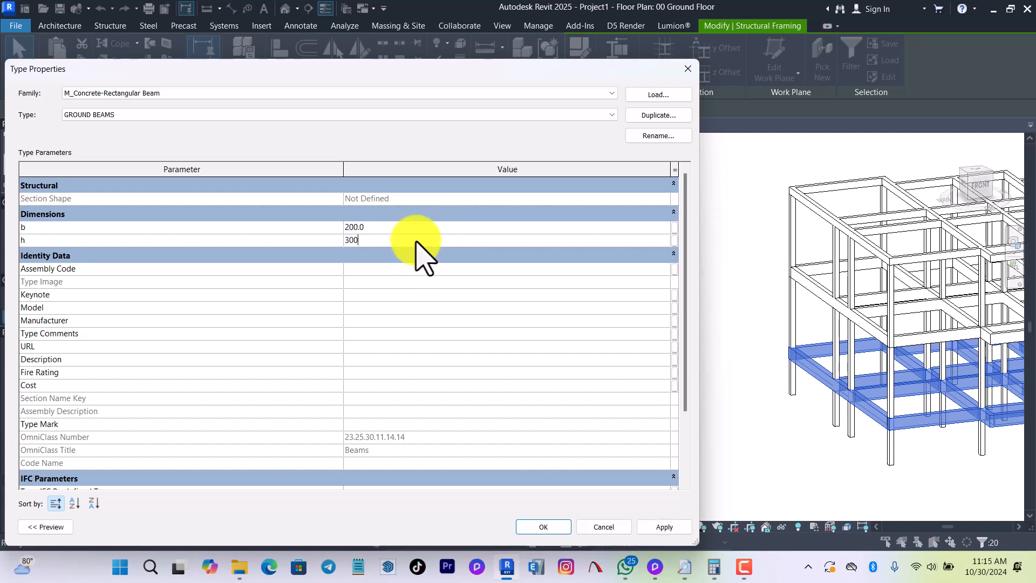
{"action": "left_click", "coordinate": [568, 530]}
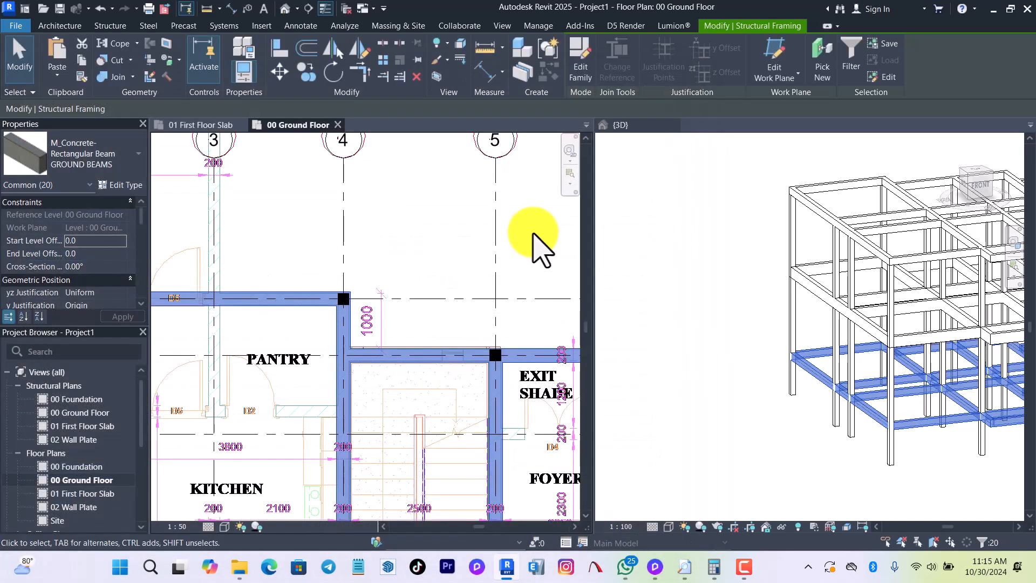
{"action": "scroll", "coordinate": [422, 245], "scroll_direction": "right", "scroll_amount": 5}
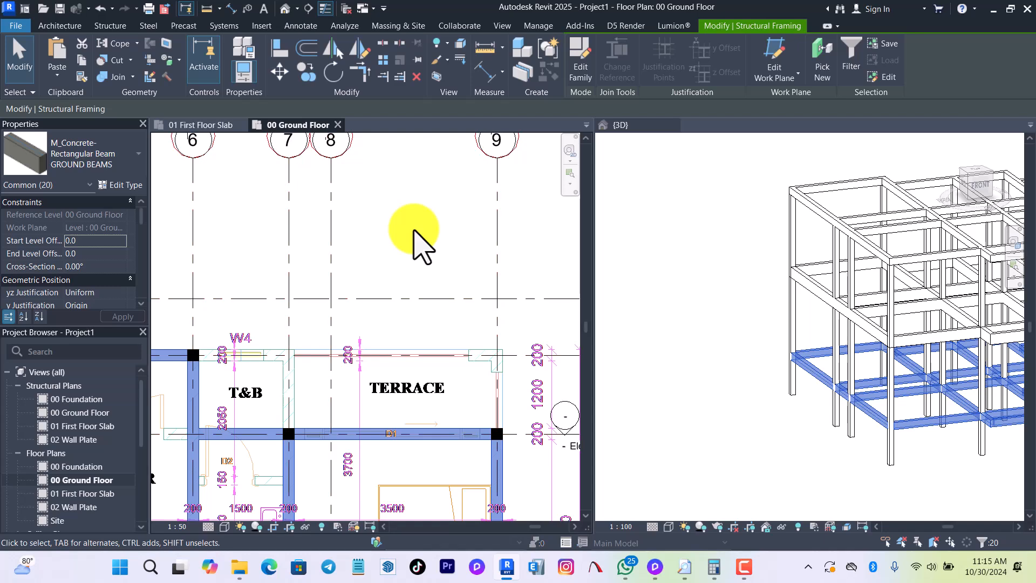
{"action": "left_click", "coordinate": [422, 246]}
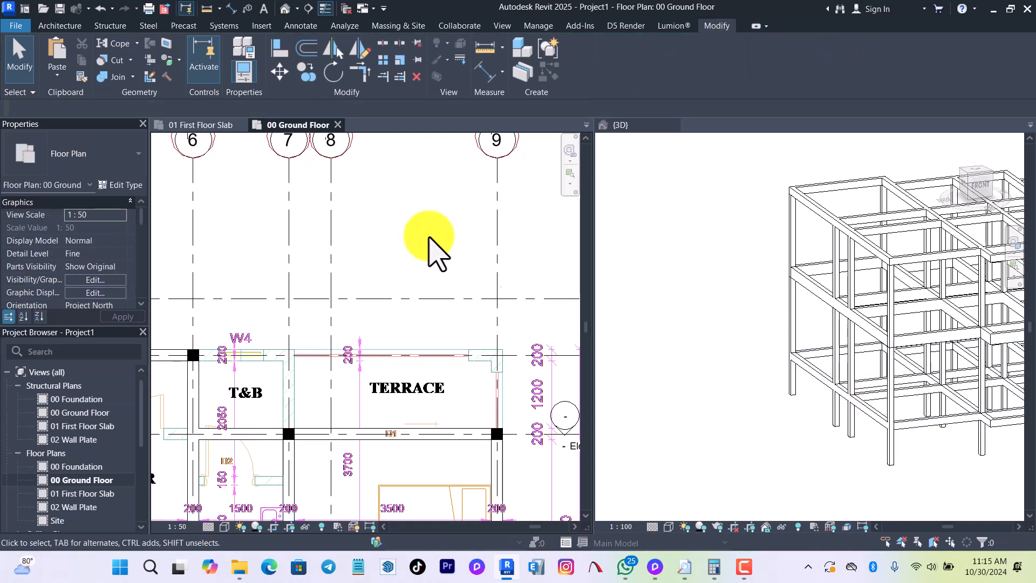
Inspect the ground beams and the whole structural frame in the 3D view.
{"action": "scroll", "coordinate": [377, 293], "scroll_direction": "down", "scroll_amount": 5}
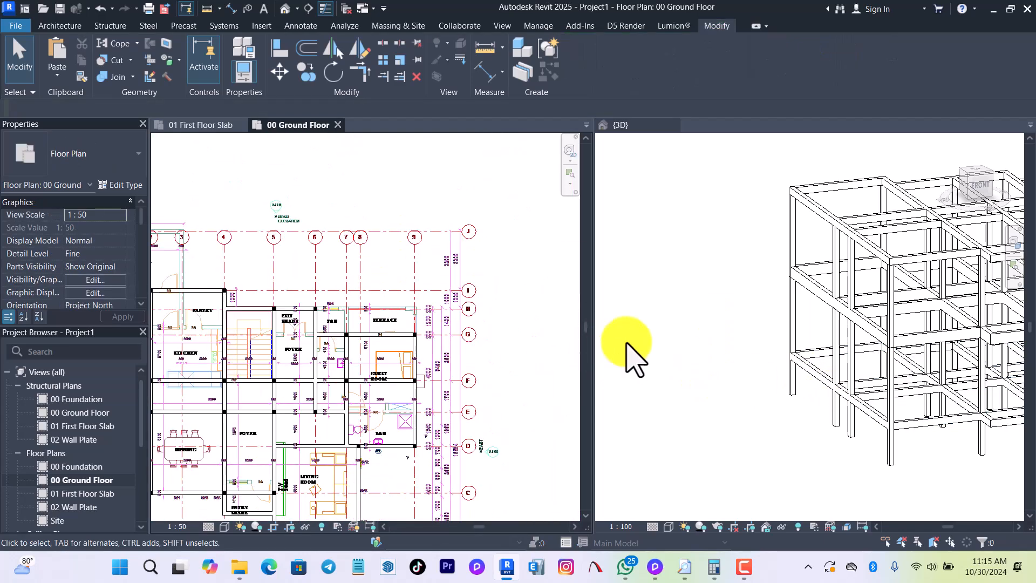
{"action": "scroll", "coordinate": [629, 348], "scroll_direction": "down", "scroll_amount": 2}
{"action": "left_click", "coordinate": [923, 467]}
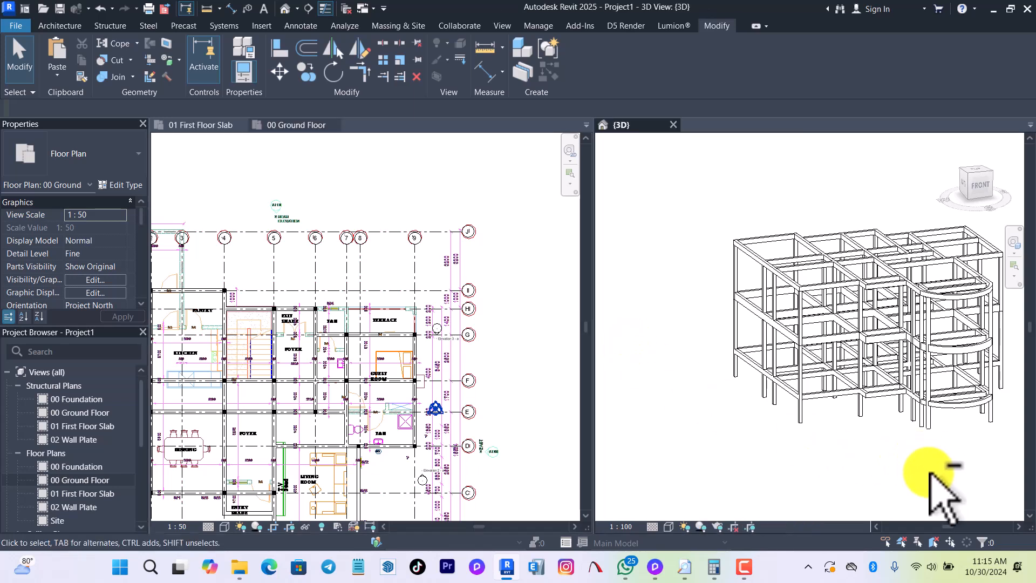
{"action": "scroll", "coordinate": [979, 437], "scroll_direction": "up", "scroll_amount": 4}
{"action": "left_click", "coordinate": [963, 402]}
{"action": "left_click", "coordinate": [939, 393]}
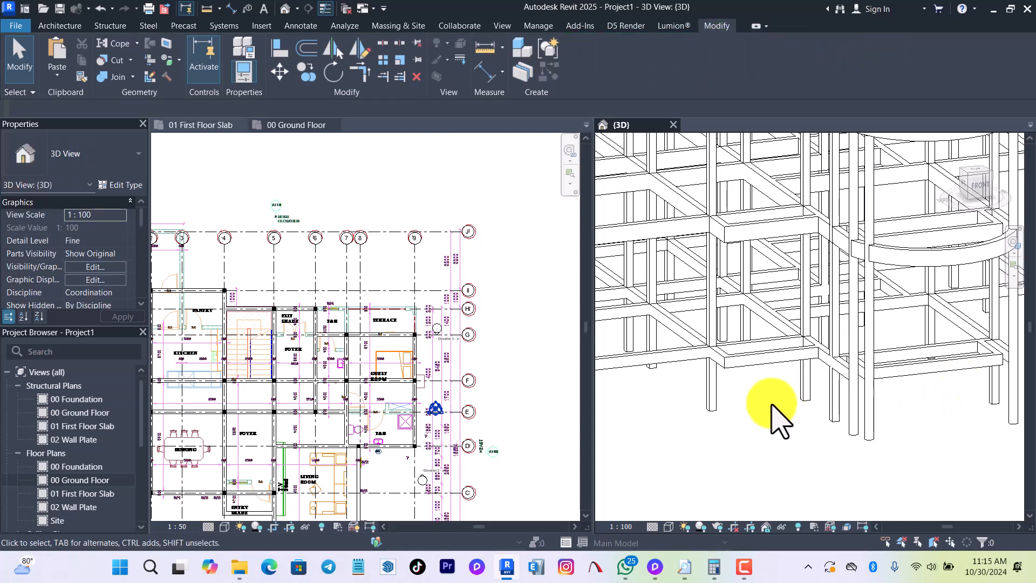
{"action": "scroll", "coordinate": [781, 424], "scroll_direction": "down", "scroll_amount": 5}
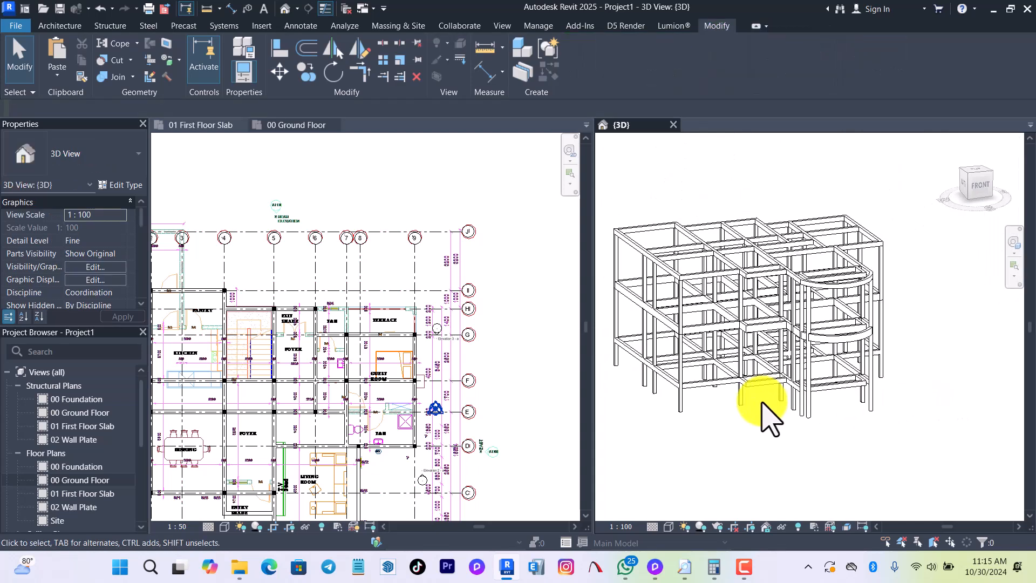
{"action": "scroll", "coordinate": [766, 415], "scroll_direction": "up", "scroll_amount": 3}
{"action": "scroll", "coordinate": [698, 423], "scroll_direction": "down", "scroll_amount": 2}
{"action": "middle_click_drag", "start_coordinate": [939, 406], "coordinate": [752, 435], "text": "shift"}
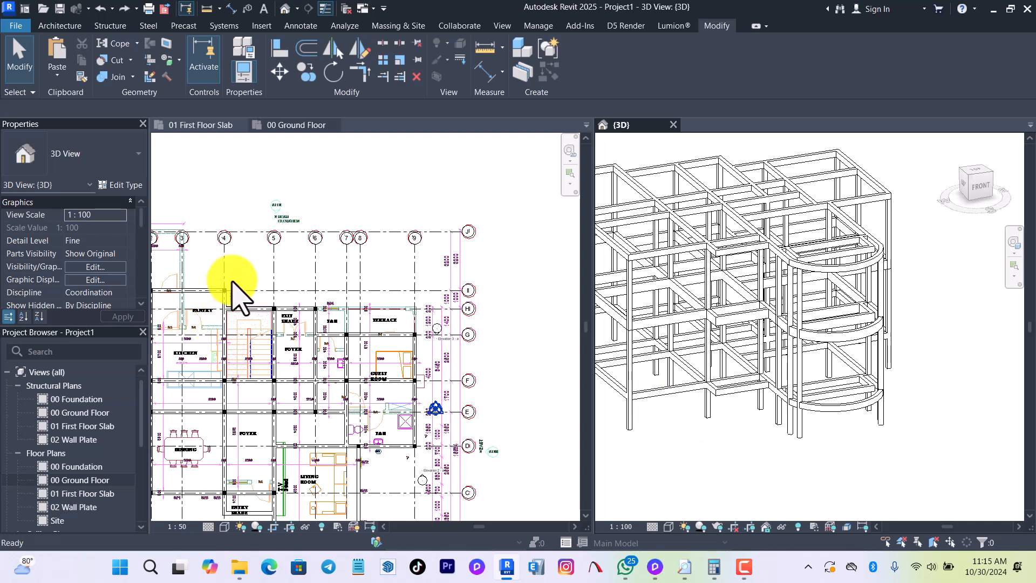
Hide the imported ground floor DWG drawing in the 00 Ground Floor floor plan.
{"action": "scroll", "coordinate": [360, 254], "scroll_direction": "down", "scroll_amount": 2}
{"action": "scroll", "coordinate": [204, 329], "scroll_direction": "down", "scroll_amount": 2}
{"action": "scroll", "coordinate": [330, 309], "scroll_direction": "up", "scroll_amount": 5}
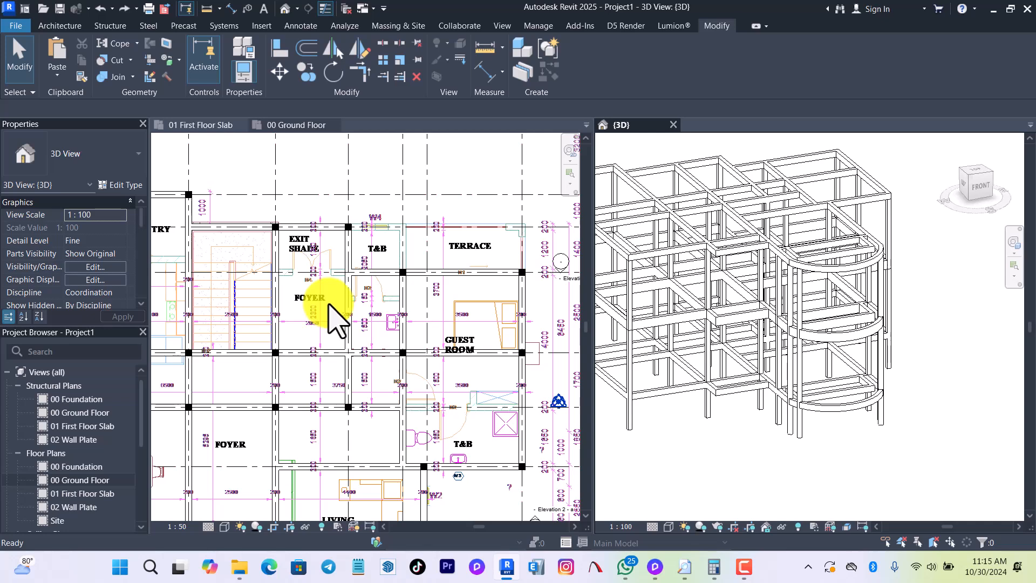
{"action": "scroll", "coordinate": [393, 289], "scroll_direction": "down", "scroll_amount": 2}
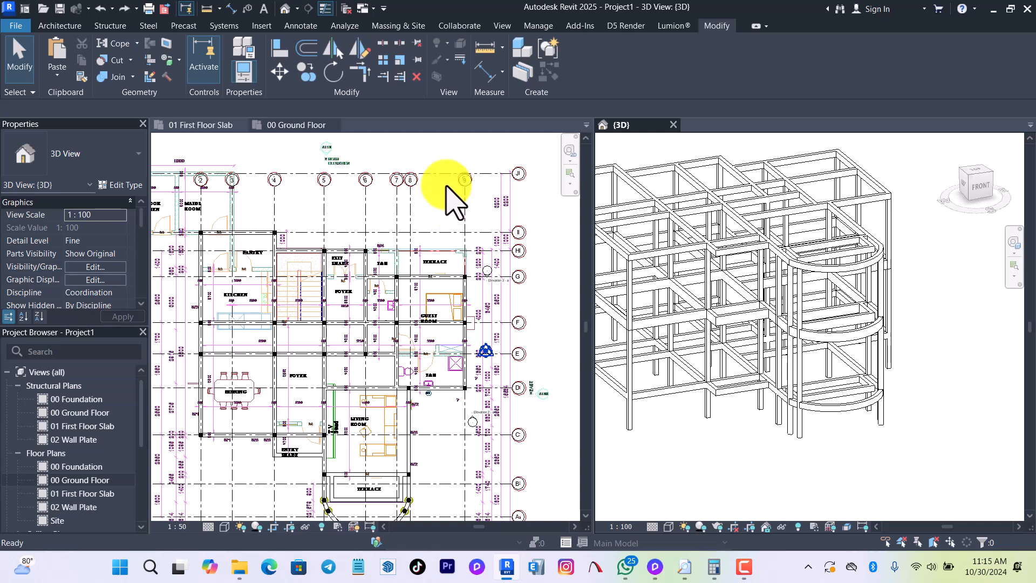
{"action": "left_click", "coordinate": [361, 208]}
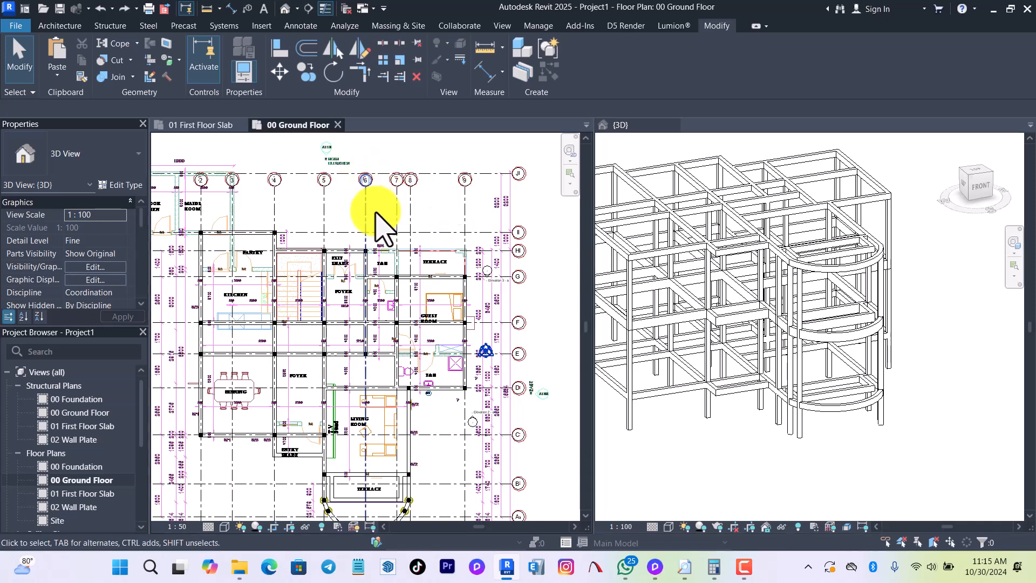
{"action": "scroll", "coordinate": [415, 227], "scroll_direction": "up", "scroll_amount": 4}
{"action": "scroll", "coordinate": [378, 227], "scroll_direction": "down", "scroll_amount": 3}
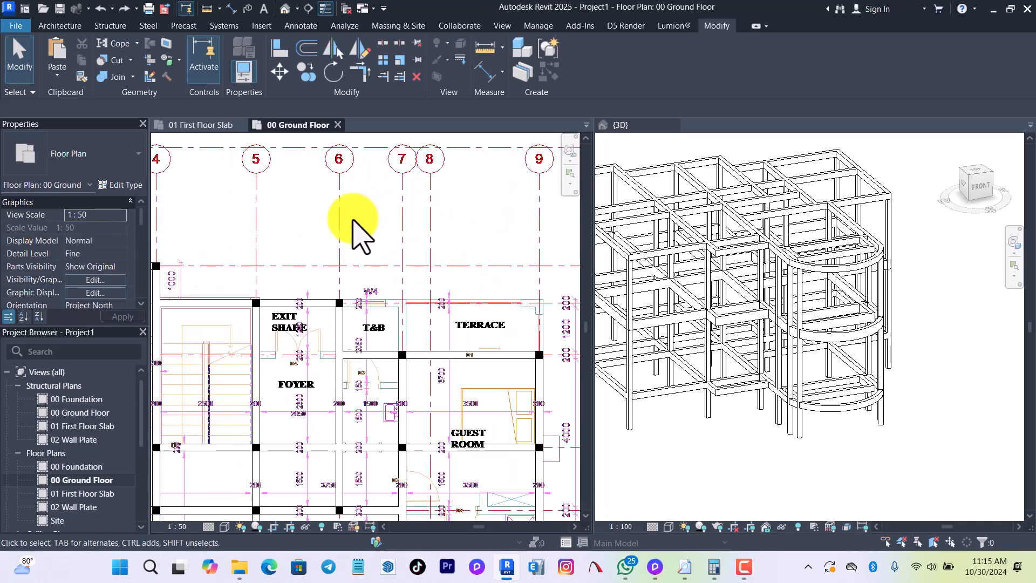
{"action": "left_click", "coordinate": [260, 254]}
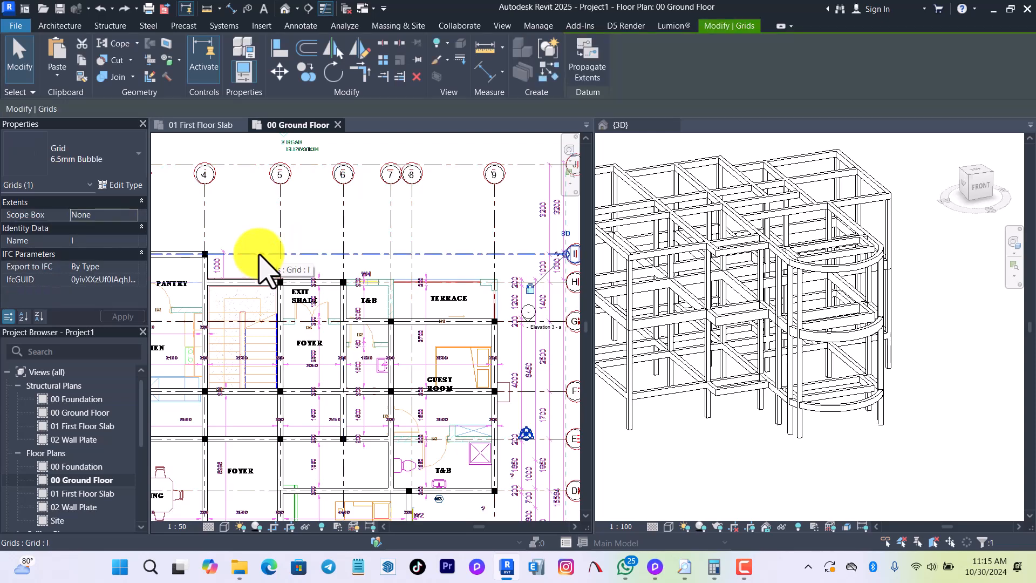
{"action": "left_click", "coordinate": [275, 236]}
{"action": "scroll", "coordinate": [431, 343], "scroll_direction": "up", "scroll_amount": 3}
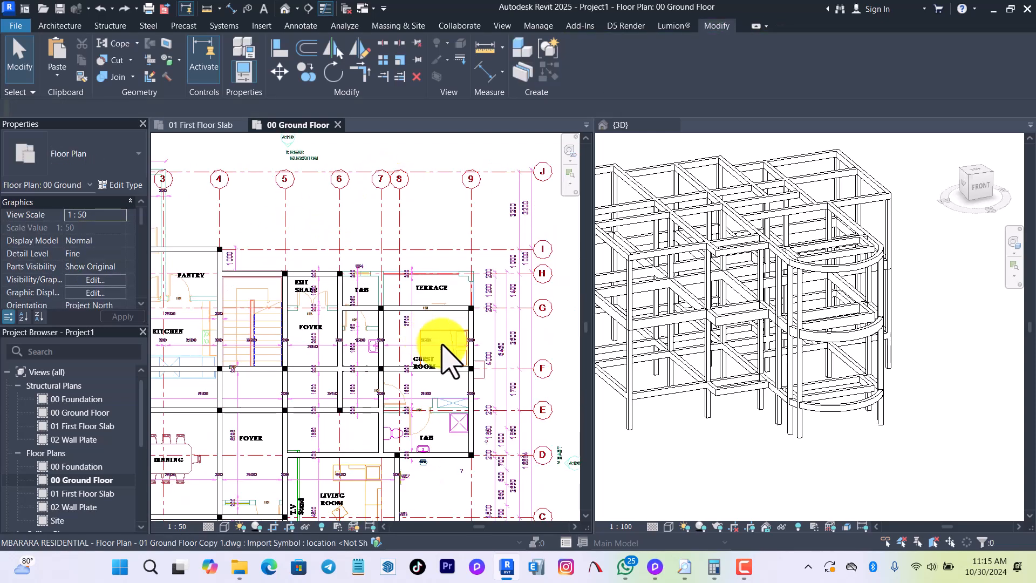
{"action": "right_click", "coordinate": [442, 340]}
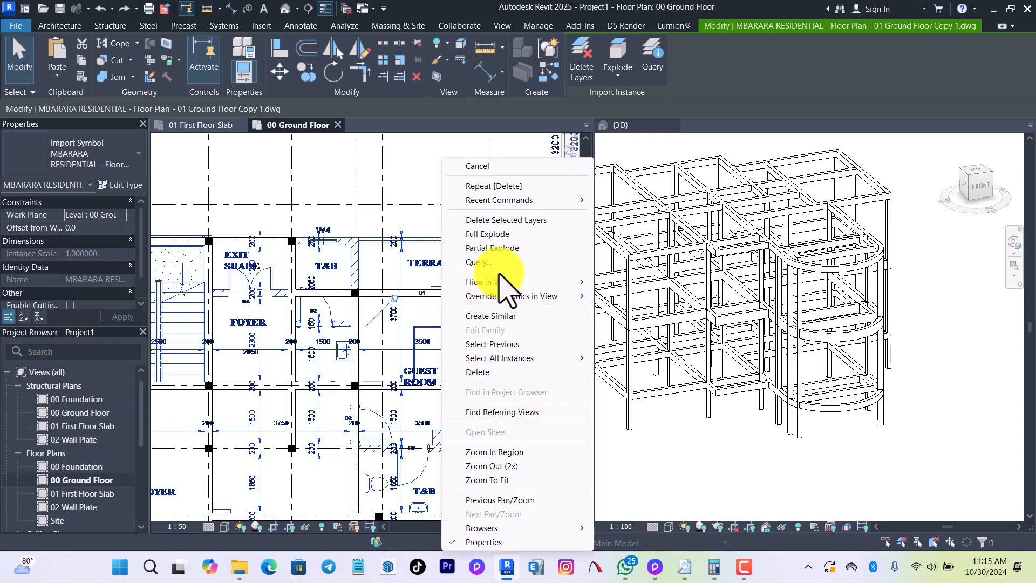
{"action": "left_click", "coordinate": [621, 284]}
Examine the layout of ground beams and columns across the 00 Ground Floor plan, including the curved front part.
{"action": "scroll", "coordinate": [454, 289], "scroll_direction": "down", "scroll_amount": 3}
{"action": "scroll", "coordinate": [283, 303], "scroll_direction": "up", "scroll_amount": 3}
{"action": "scroll", "coordinate": [286, 297], "scroll_direction": "up", "scroll_amount": 2}
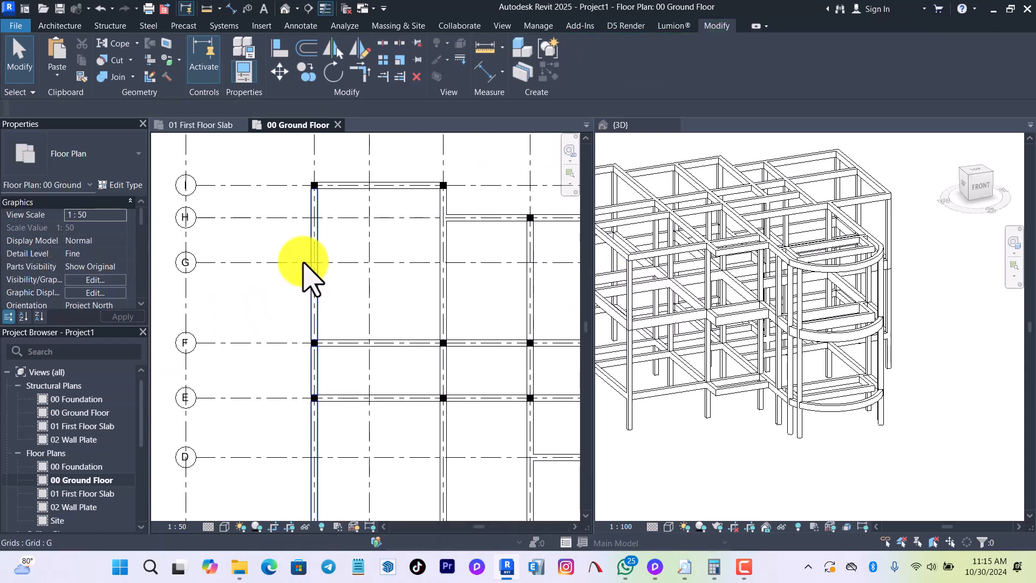
{"action": "scroll", "coordinate": [273, 265], "scroll_direction": "down", "scroll_amount": 4}
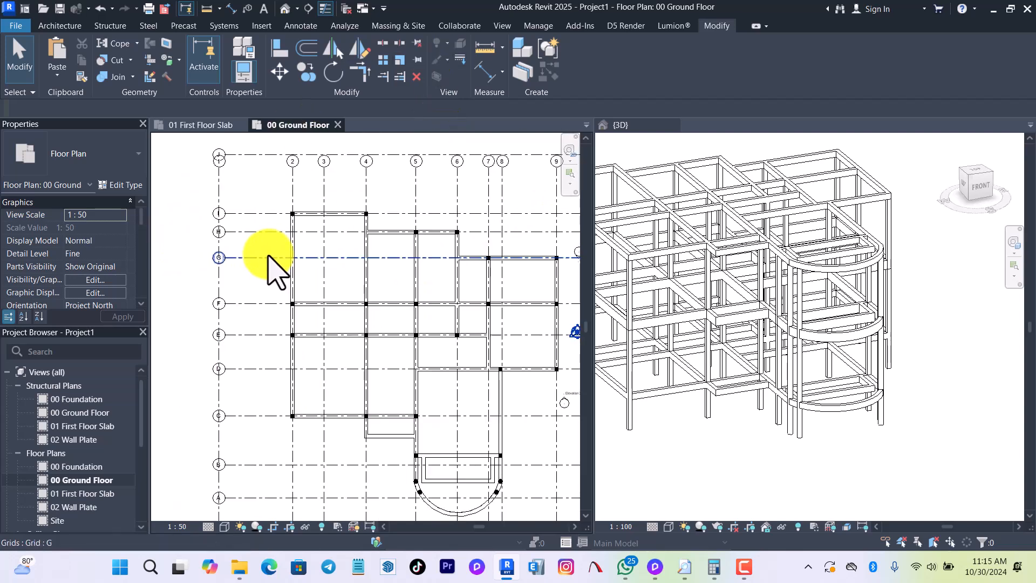
{"action": "scroll", "coordinate": [372, 275], "scroll_direction": "down", "scroll_amount": 1}
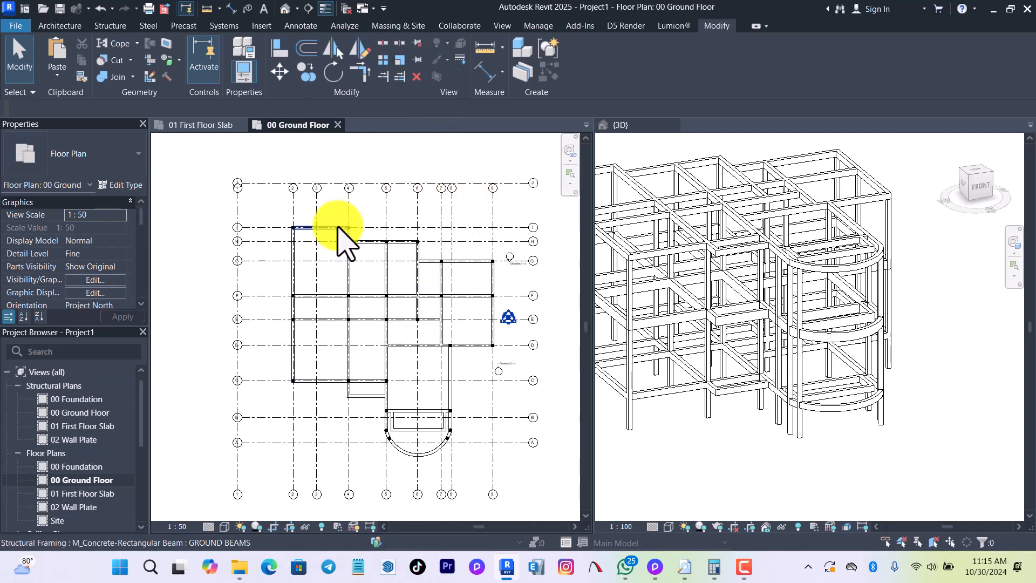
{"action": "scroll", "coordinate": [338, 235], "scroll_direction": "up", "scroll_amount": 4}
{"action": "scroll", "coordinate": [324, 248], "scroll_direction": "down", "scroll_amount": 3}
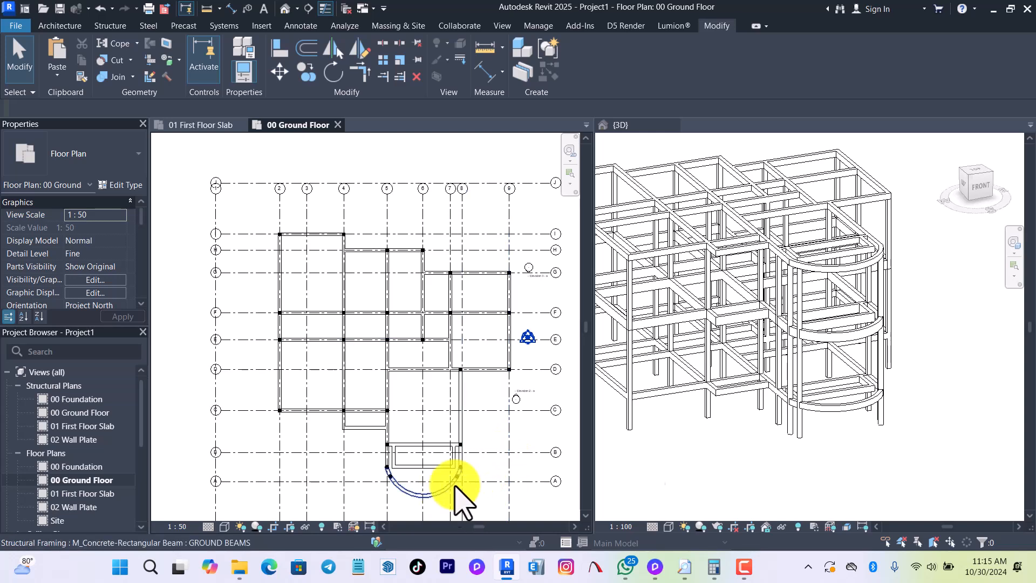
{"action": "scroll", "coordinate": [776, 421], "scroll_direction": "up", "scroll_amount": 2}
{"action": "scroll", "coordinate": [944, 429], "scroll_direction": "up", "scroll_amount": 1}
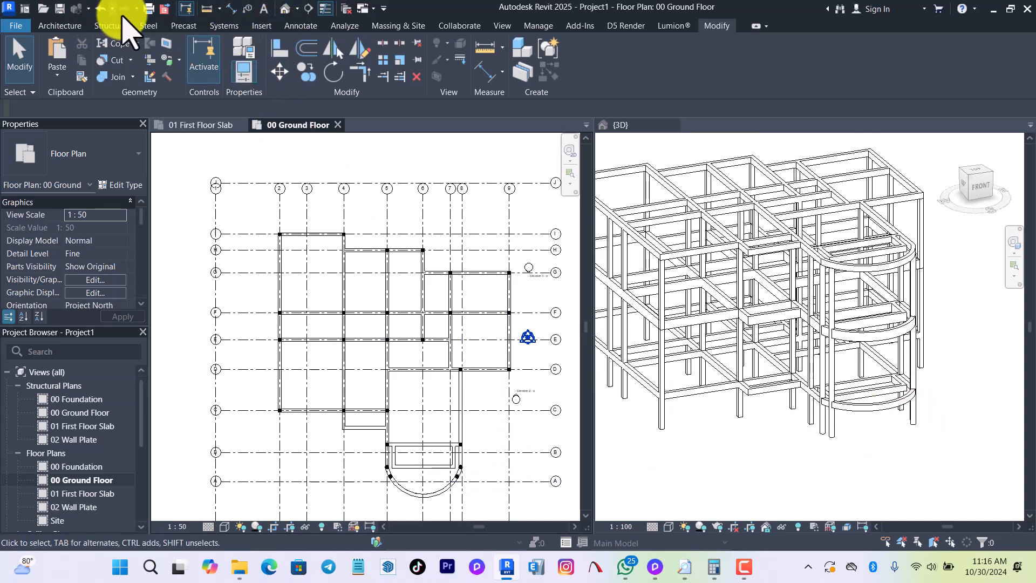
Place M_Footing-Rectangular F1 isolated foundations at the bases of all structural columns in the 00 Ground Floor plan.
{"action": "left_click", "coordinate": [106, 26]}
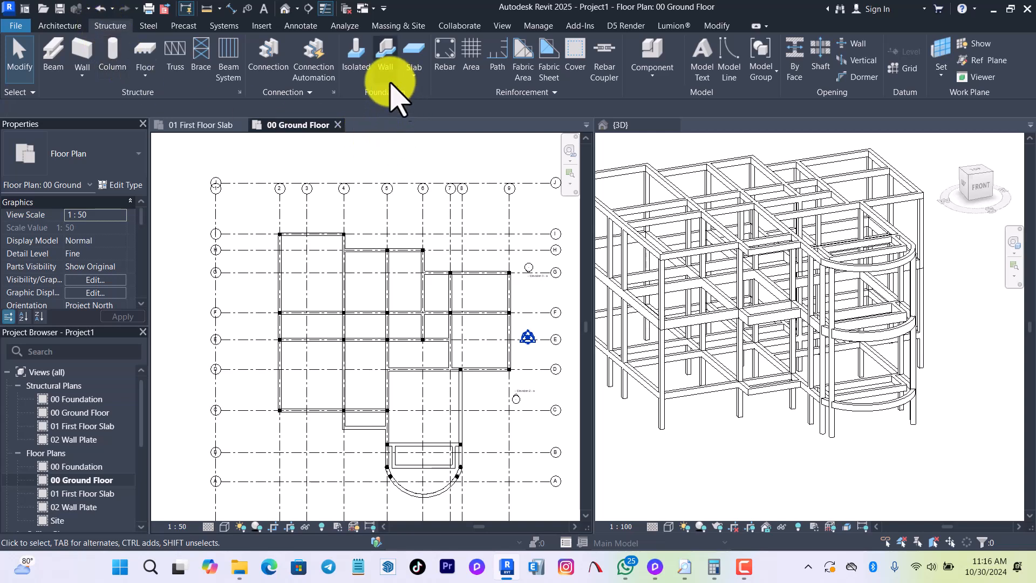
{"action": "left_click", "coordinate": [358, 60]}
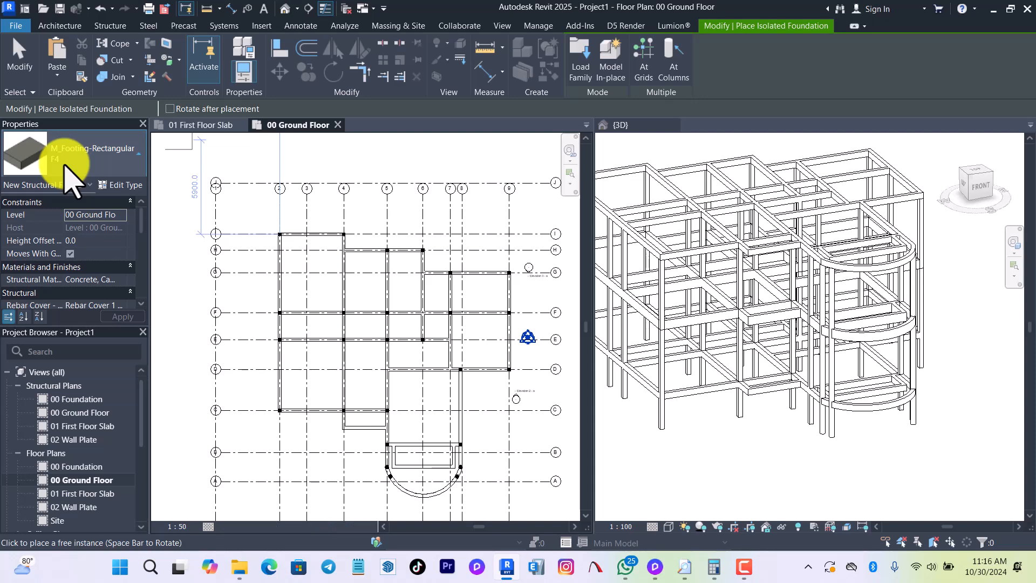
{"action": "left_click", "coordinate": [67, 172]}
{"action": "left_click", "coordinate": [58, 261]}
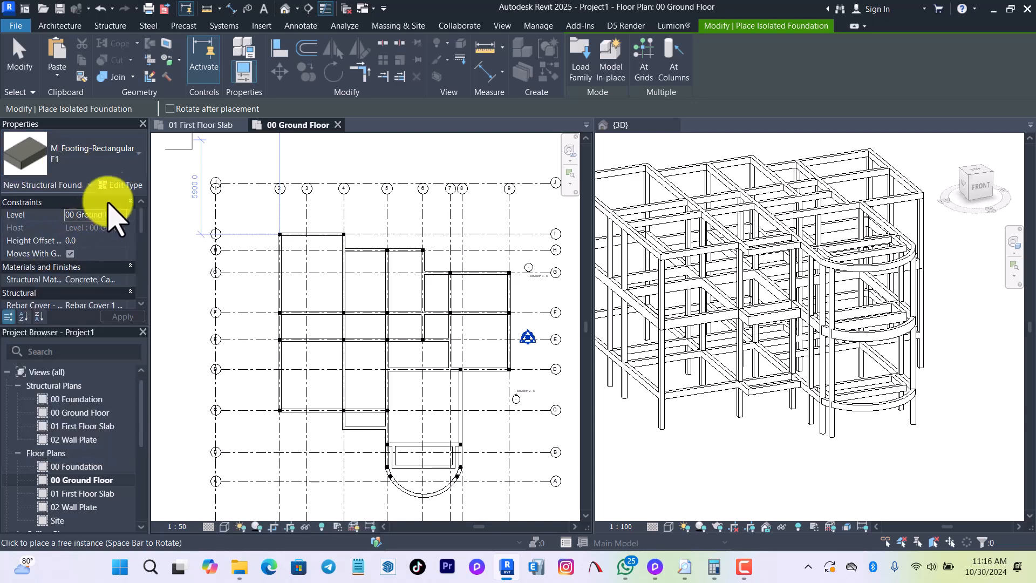
{"action": "left_click", "coordinate": [673, 63]}
{"action": "scroll", "coordinate": [347, 254], "scroll_direction": "down", "scroll_amount": 2}
{"action": "left_click_drag", "start_coordinate": [209, 173], "coordinate": [562, 514]}
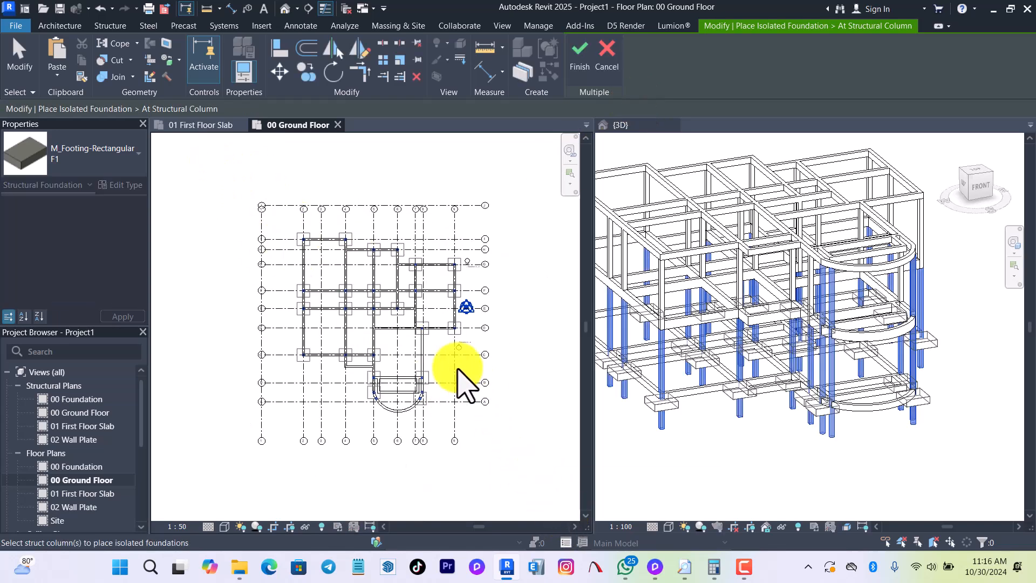
{"action": "left_click", "coordinate": [581, 54]}
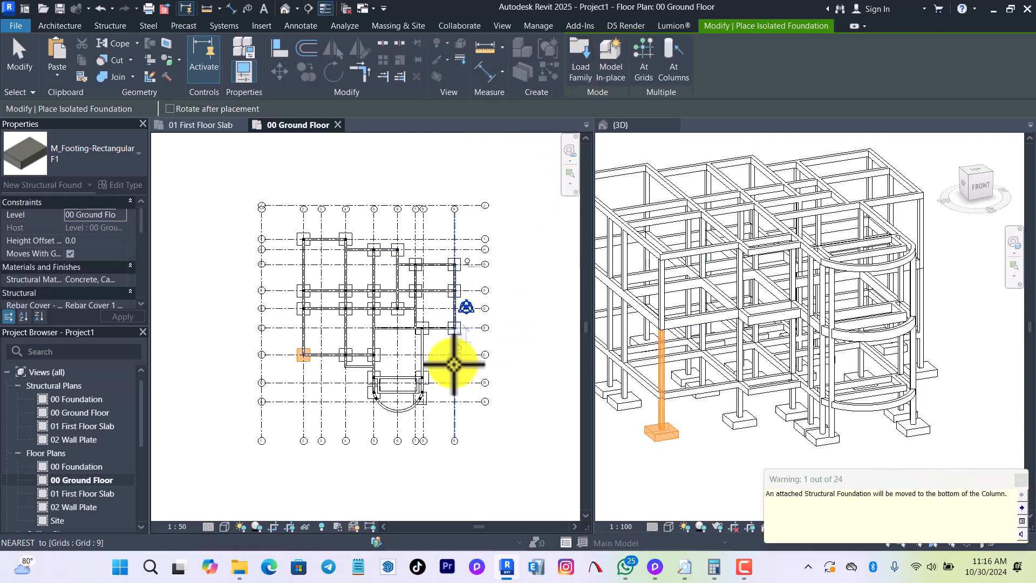
{"action": "scroll", "coordinate": [407, 376], "scroll_direction": "up", "scroll_amount": 2}
{"action": "key", "text": "Escape"}
{"action": "scroll", "coordinate": [448, 417], "scroll_direction": "up", "scroll_amount": 2}
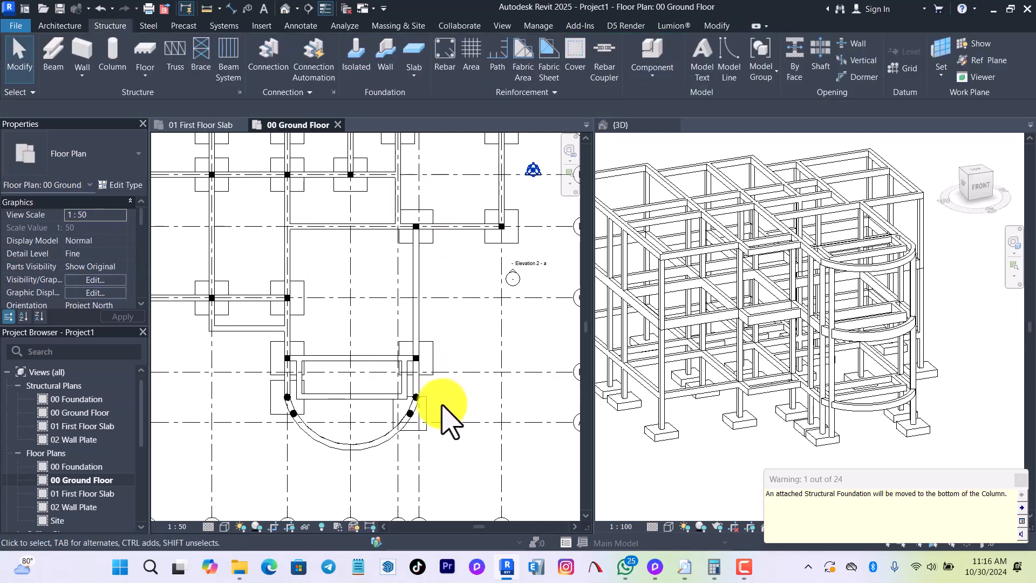
Examine the footings in the 00 Ground Floor plan, especially those beneath the round columns of the curved terrace.
{"action": "scroll", "coordinate": [258, 448], "scroll_direction": "up", "scroll_amount": 2}
{"action": "scroll", "coordinate": [378, 421], "scroll_direction": "down", "scroll_amount": 3}
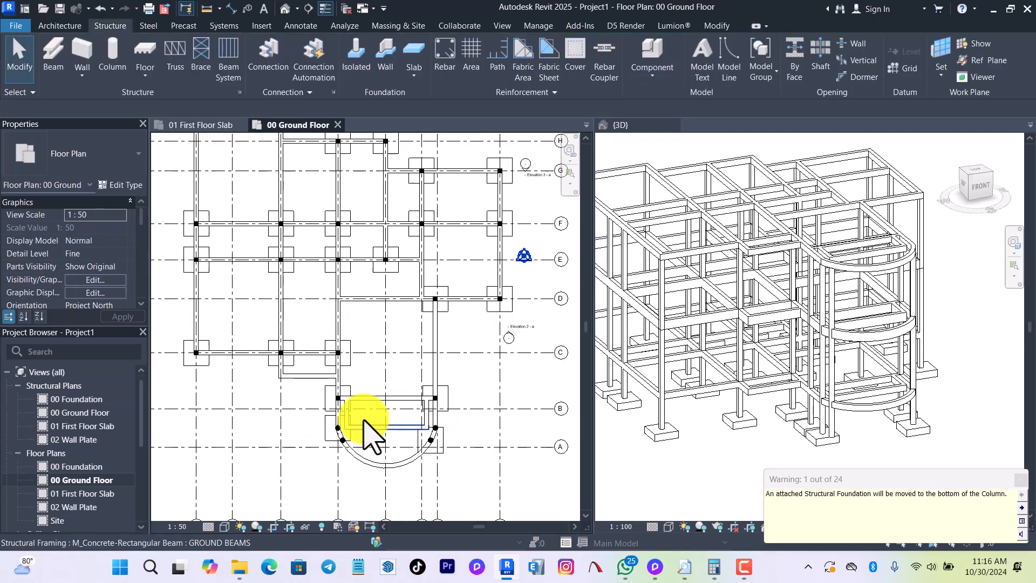
{"action": "scroll", "coordinate": [388, 265], "scroll_direction": "up", "scroll_amount": 1}
{"action": "scroll", "coordinate": [386, 259], "scroll_direction": "up", "scroll_amount": 1}
{"action": "scroll", "coordinate": [383, 248], "scroll_direction": "down", "scroll_amount": 1}
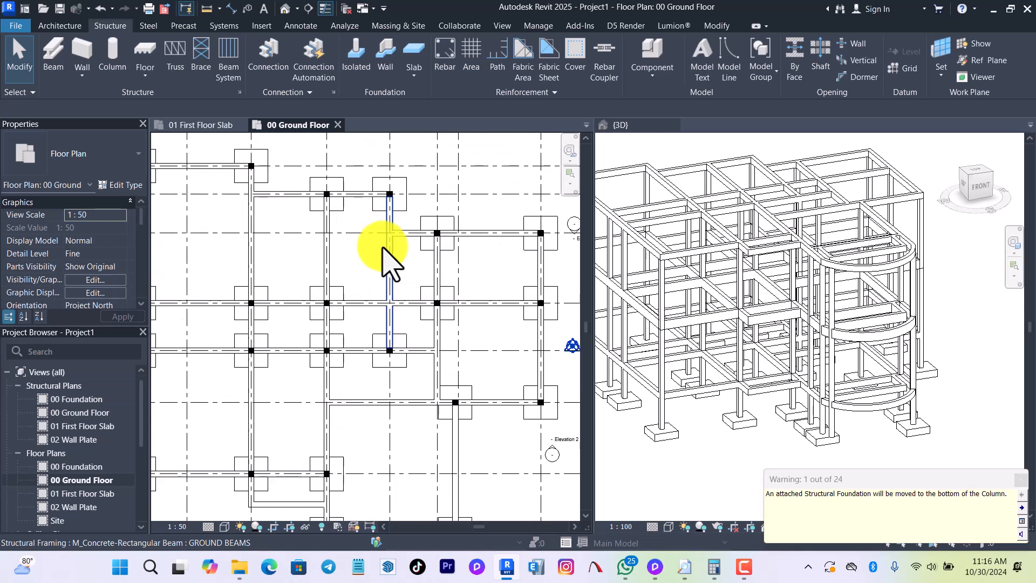
{"action": "scroll", "coordinate": [414, 273], "scroll_direction": "down", "scroll_amount": 2}
{"action": "scroll", "coordinate": [418, 490], "scroll_direction": "up", "scroll_amount": 3}
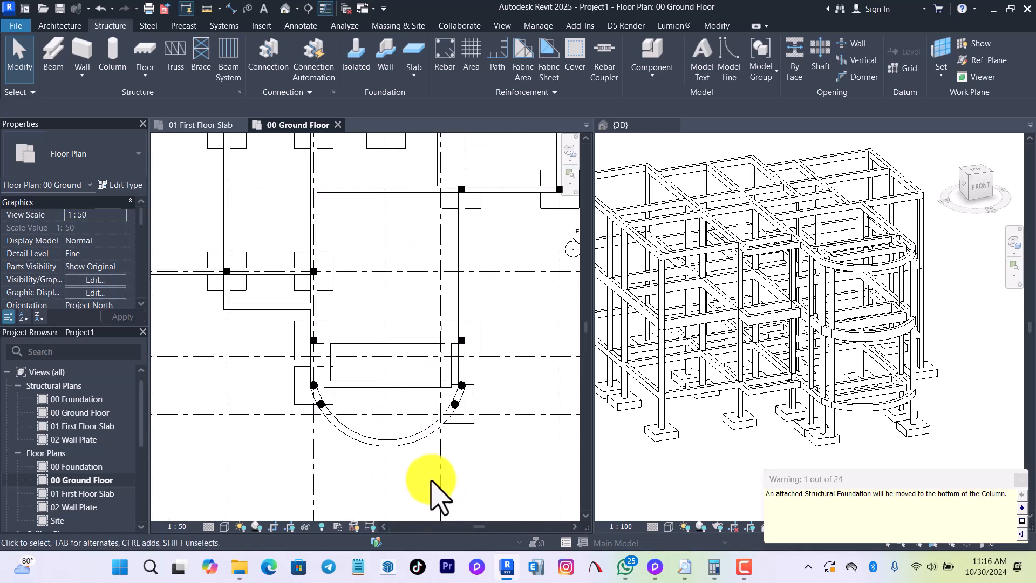
{"action": "scroll", "coordinate": [445, 418], "scroll_direction": "up", "scroll_amount": 2}
{"action": "scroll", "coordinate": [451, 412], "scroll_direction": "up", "scroll_amount": 2}
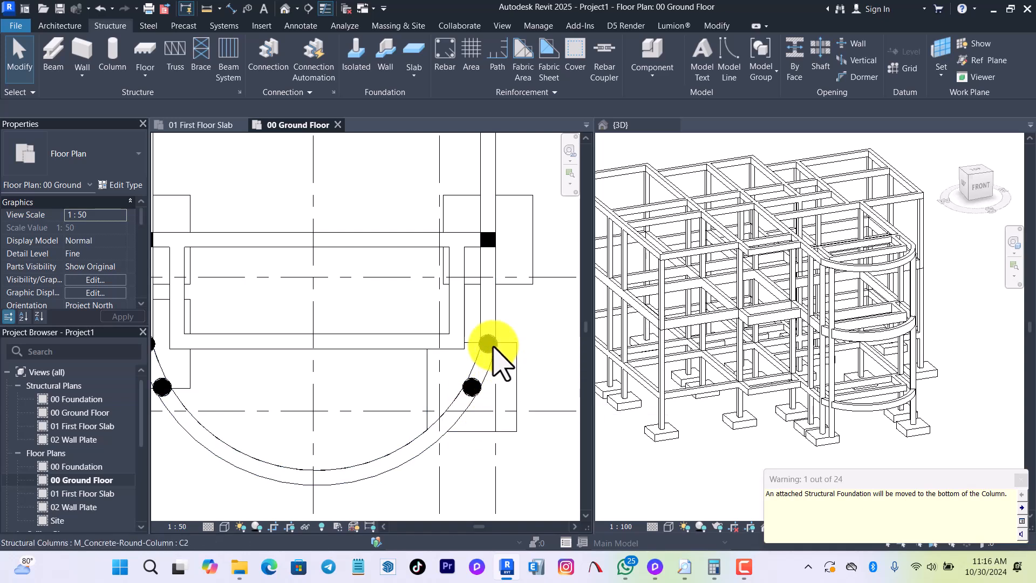
{"action": "scroll", "coordinate": [493, 347], "scroll_direction": "down", "scroll_amount": 2}
{"action": "scroll", "coordinate": [285, 361], "scroll_direction": "up", "scroll_amount": 2}
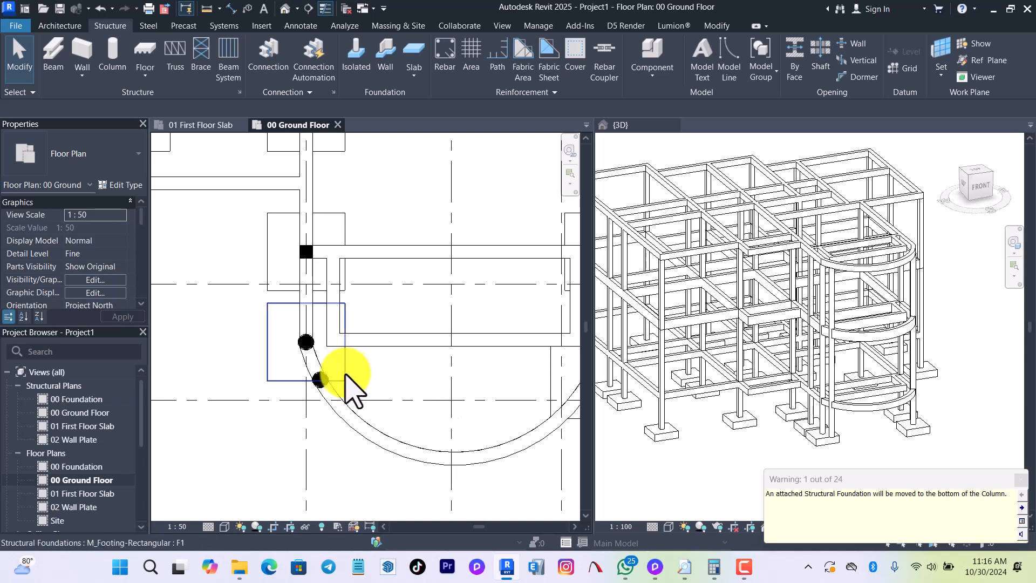
{"action": "scroll", "coordinate": [334, 415], "scroll_direction": "down", "scroll_amount": 2}
{"action": "scroll", "coordinate": [350, 396], "scroll_direction": "up", "scroll_amount": 2}
{"action": "scroll", "coordinate": [352, 426], "scroll_direction": "down", "scroll_amount": 2}
{"action": "scroll", "coordinate": [349, 429], "scroll_direction": "down", "scroll_amount": 2}
{"action": "scroll", "coordinate": [347, 409], "scroll_direction": "down", "scroll_amount": 4}
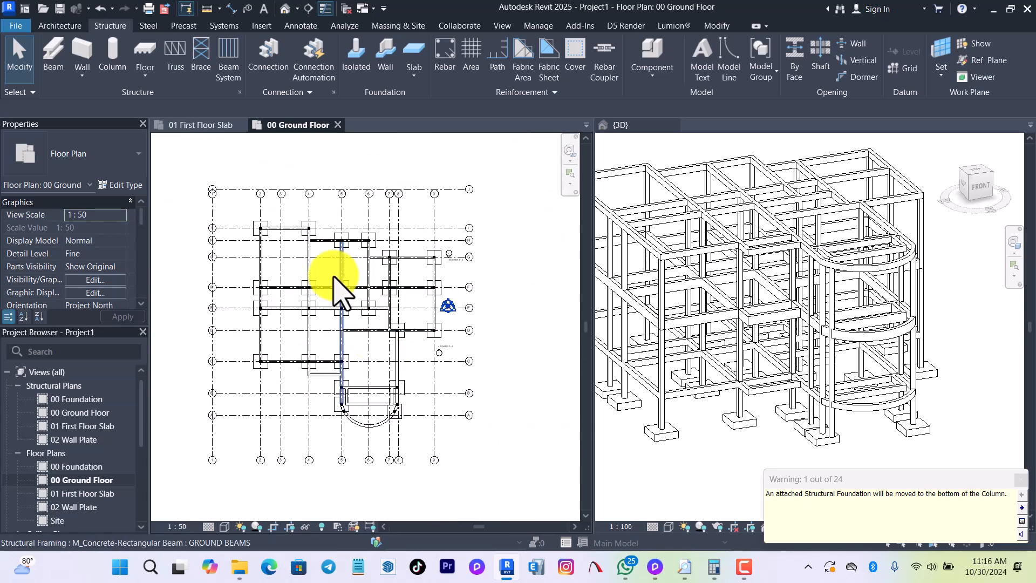
{"action": "scroll", "coordinate": [330, 282], "scroll_direction": "up", "scroll_amount": 3}
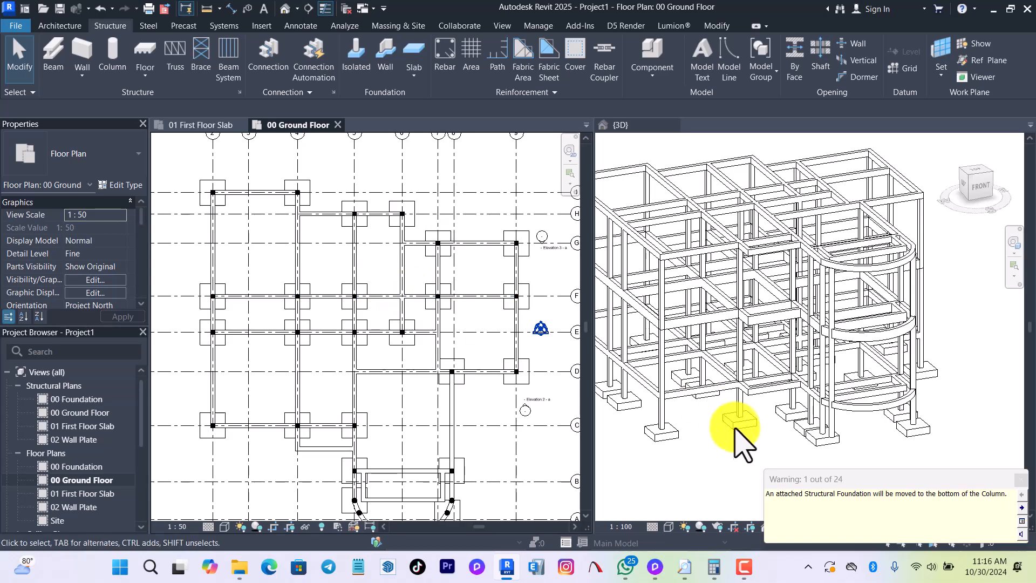
Set the 3D view's visual style to Textures and view the frame with its footings from several sides.
{"action": "middle_click_drag", "start_coordinate": [710, 437], "coordinate": [960, 464], "text": "shift"}
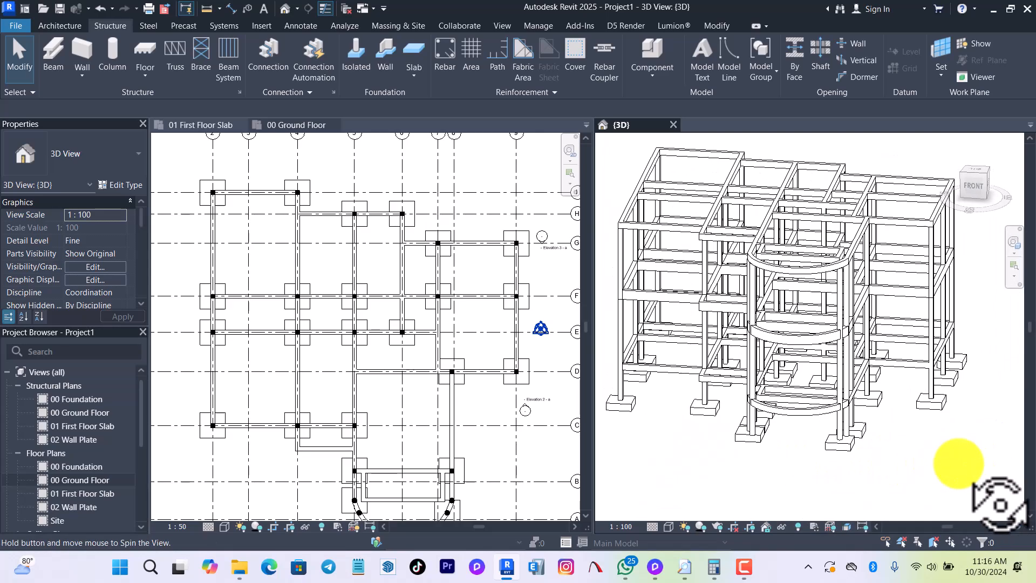
{"action": "left_click", "coordinate": [669, 527]}
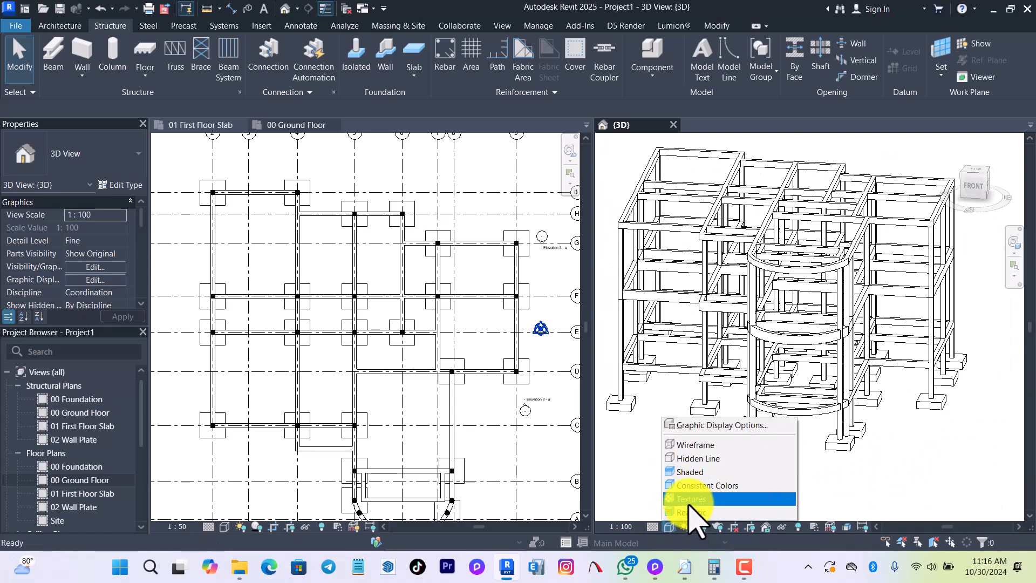
{"action": "left_click", "coordinate": [691, 500]}
{"action": "middle_click_drag", "start_coordinate": [707, 453], "coordinate": [766, 460], "text": "shift"}
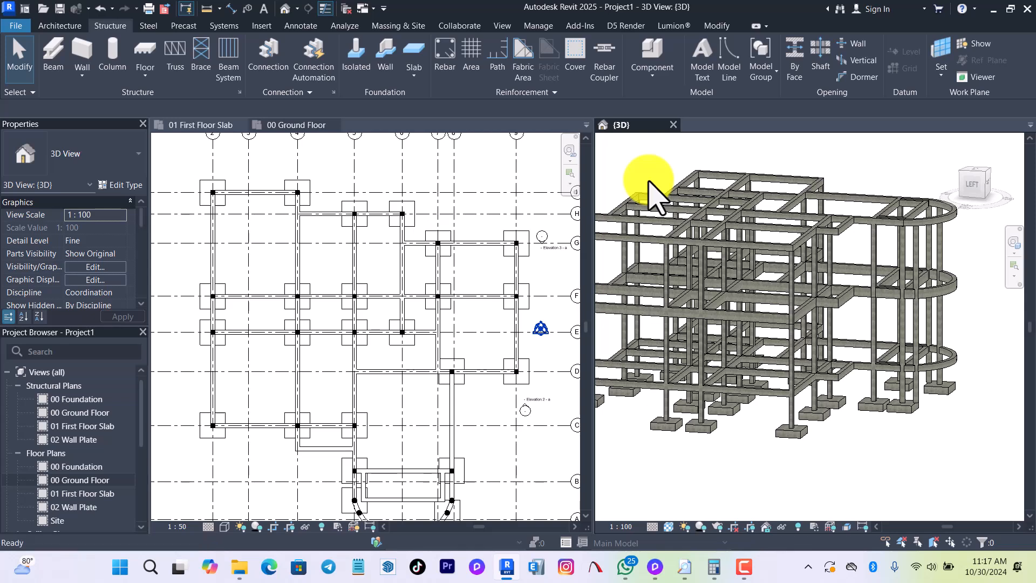
Save the project as STRUCTURALS MBARARA RESIDENTIAL in the GAPKO folder inside #DESIGN DOCUMENTS on drive D.
{"action": "key", "text": "ctrl+s"}
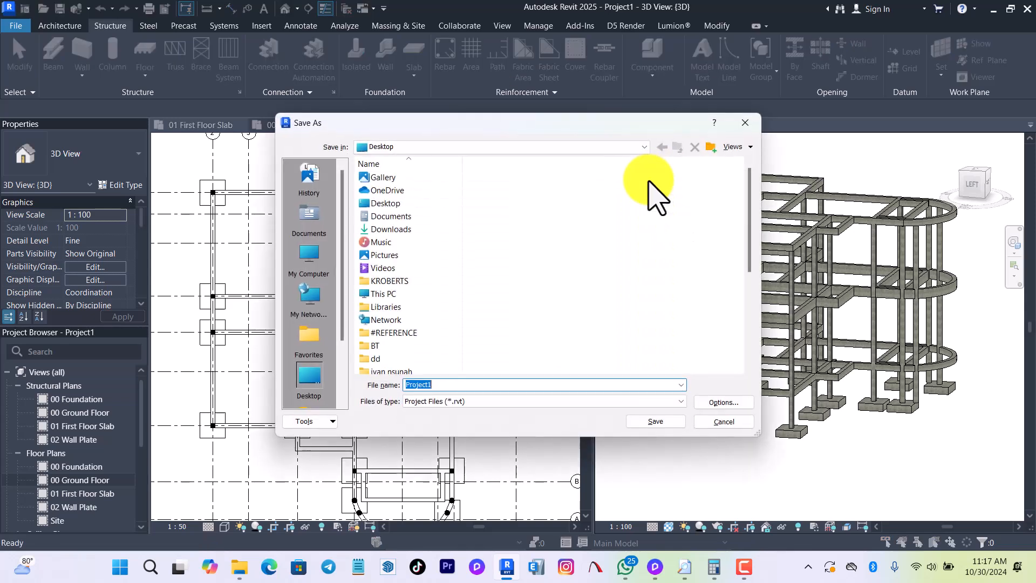
{"action": "left_click", "coordinate": [314, 258]}
{"action": "double_click", "coordinate": [411, 205]}
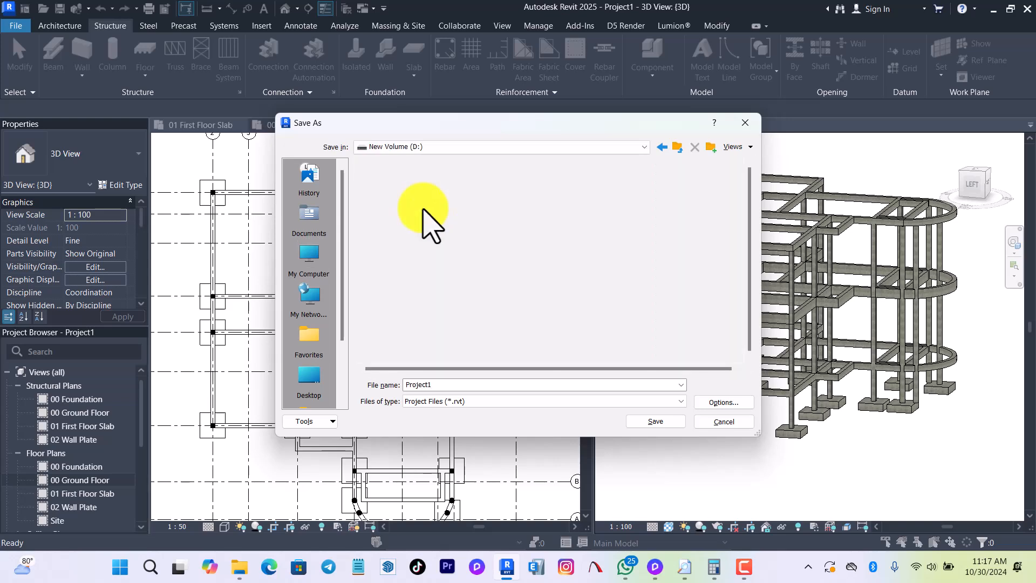
{"action": "double_click", "coordinate": [425, 192]}
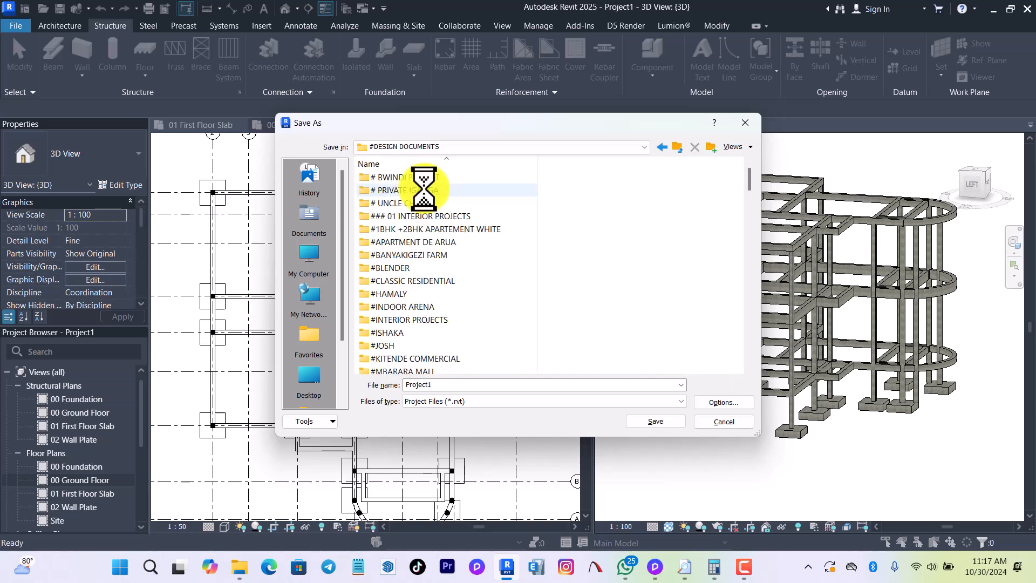
{"action": "left_click", "coordinate": [426, 243]}
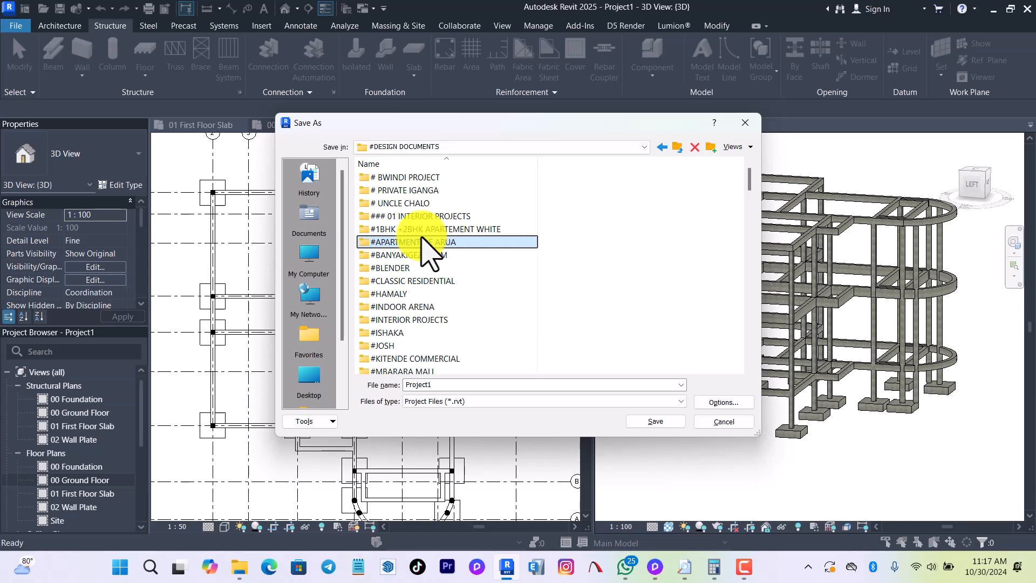
{"action": "key", "text": "g"}
{"action": "left_click", "coordinate": [391, 187]}
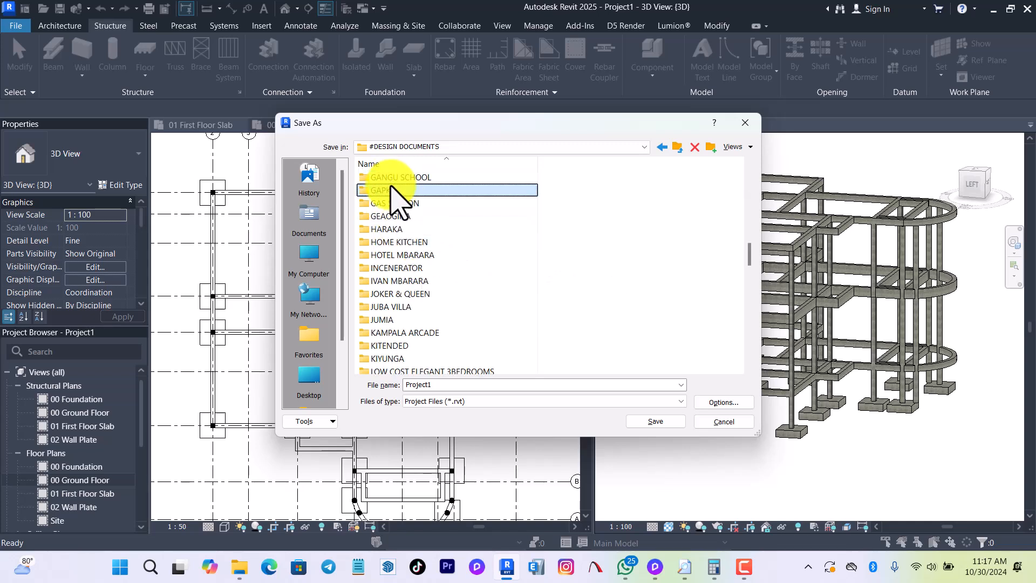
{"action": "left_click", "coordinate": [392, 190]}
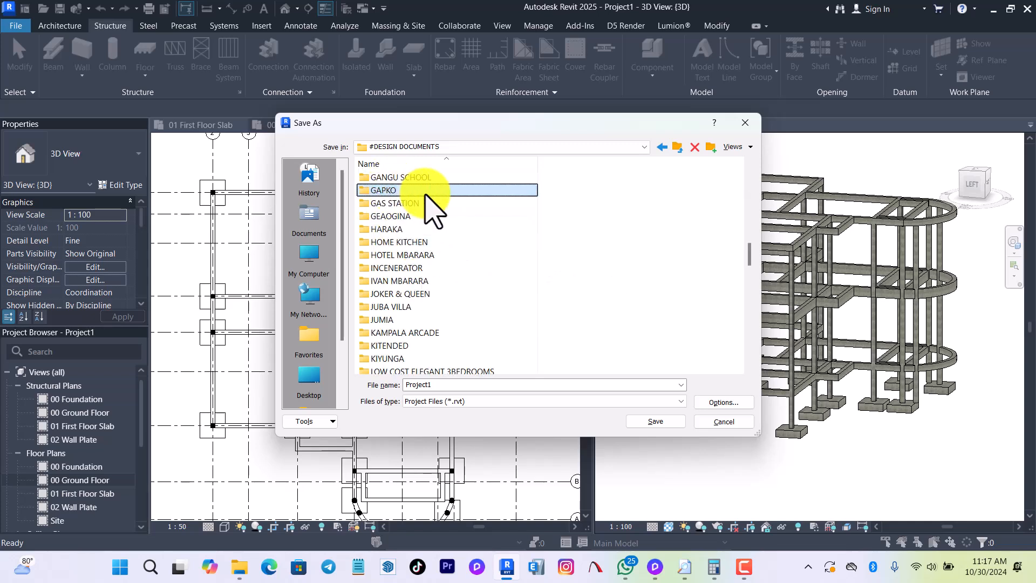
{"action": "double_click", "coordinate": [425, 192]}
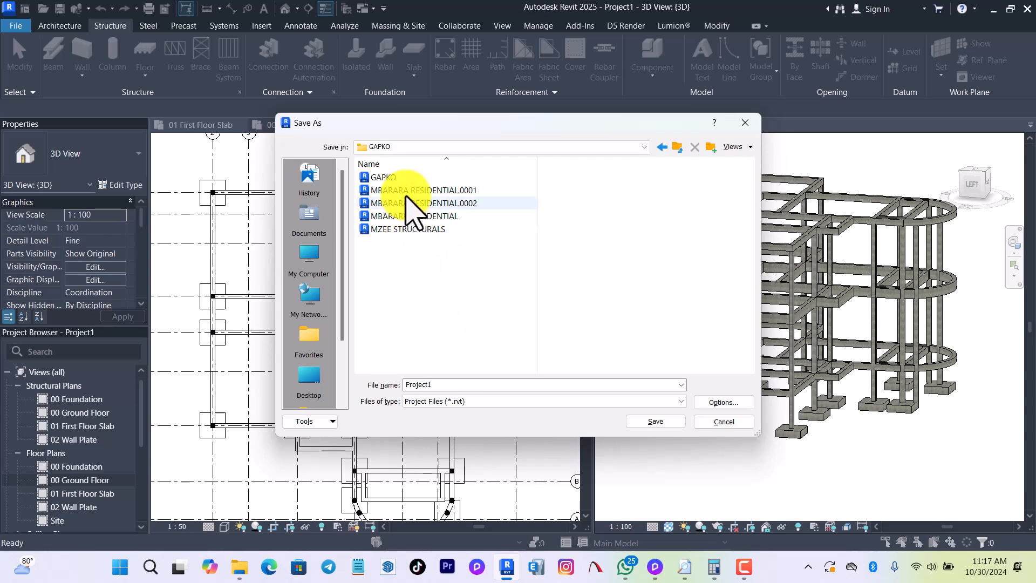
{"action": "left_click", "coordinate": [413, 216]}
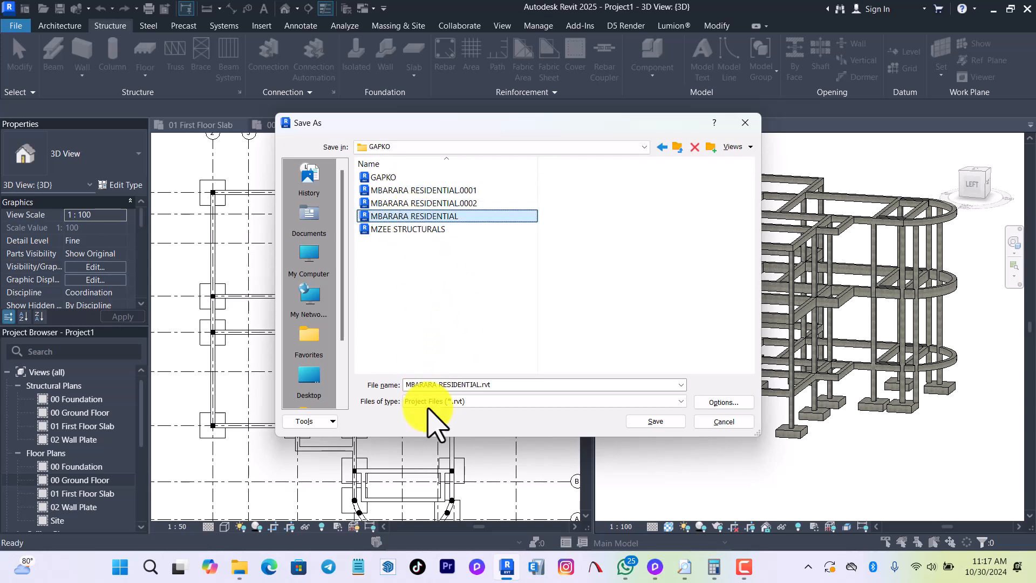
{"action": "left_click", "coordinate": [408, 388]}
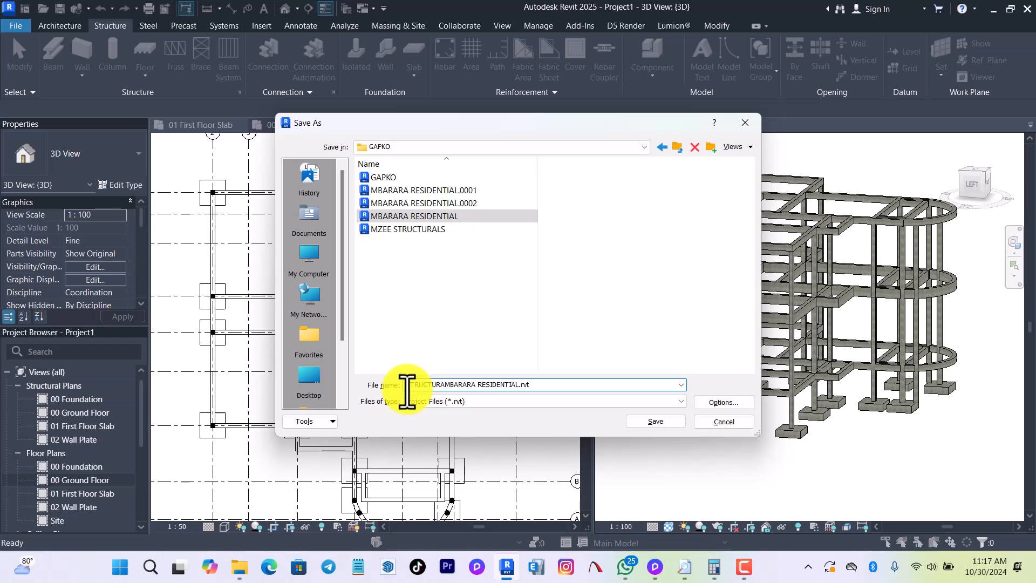
{"action": "key", "text": "Return"}
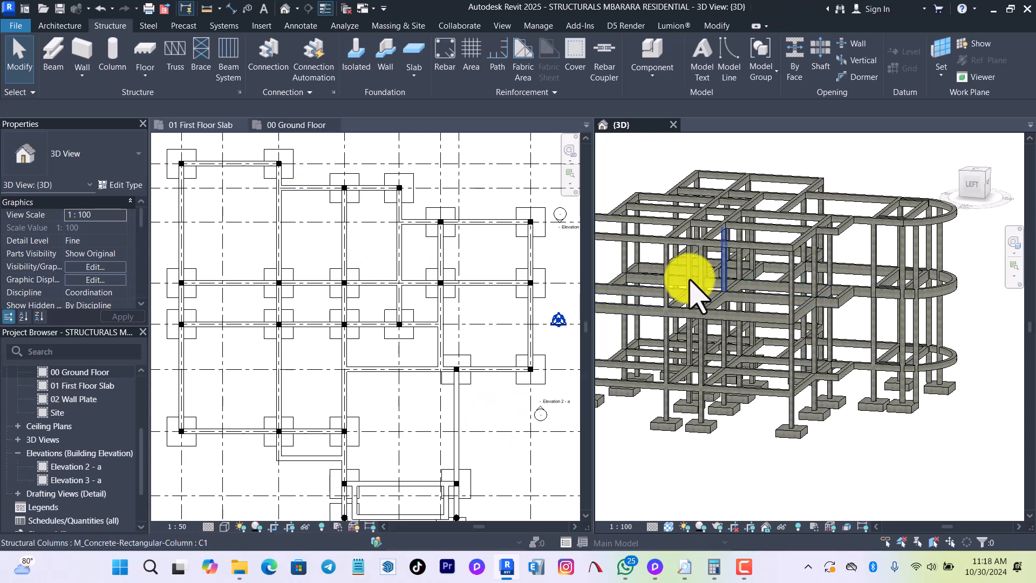
Examine the 3D structural frame, including its ring beams, first-floor beams, curved terrace part, columns and footings.
{"action": "scroll", "coordinate": [833, 440], "scroll_direction": "up", "scroll_amount": 2}
{"action": "scroll", "coordinate": [828, 436], "scroll_direction": "down", "scroll_amount": 5}
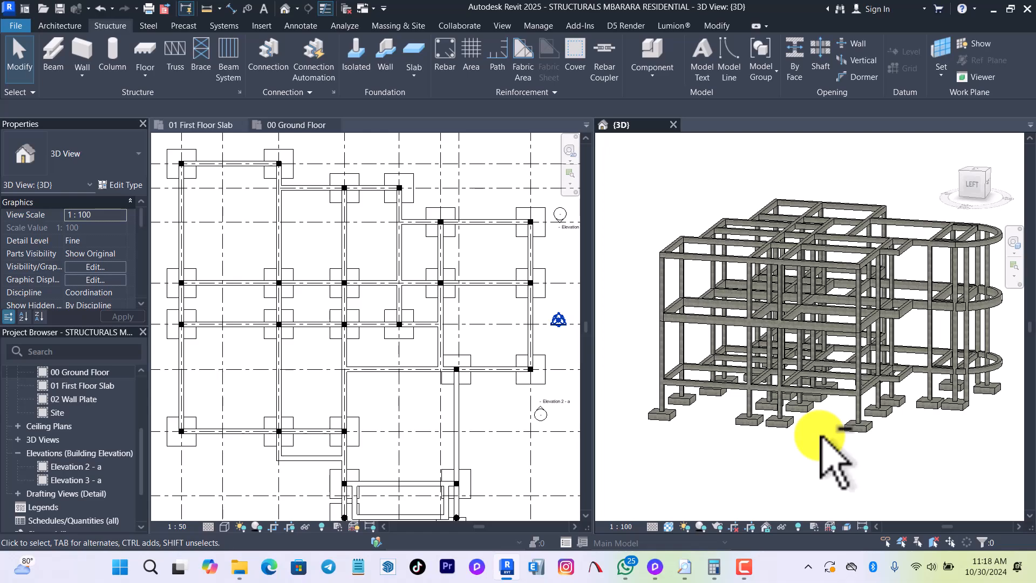
{"action": "middle_click_drag", "start_coordinate": [821, 452], "coordinate": [740, 435], "text": "shift"}
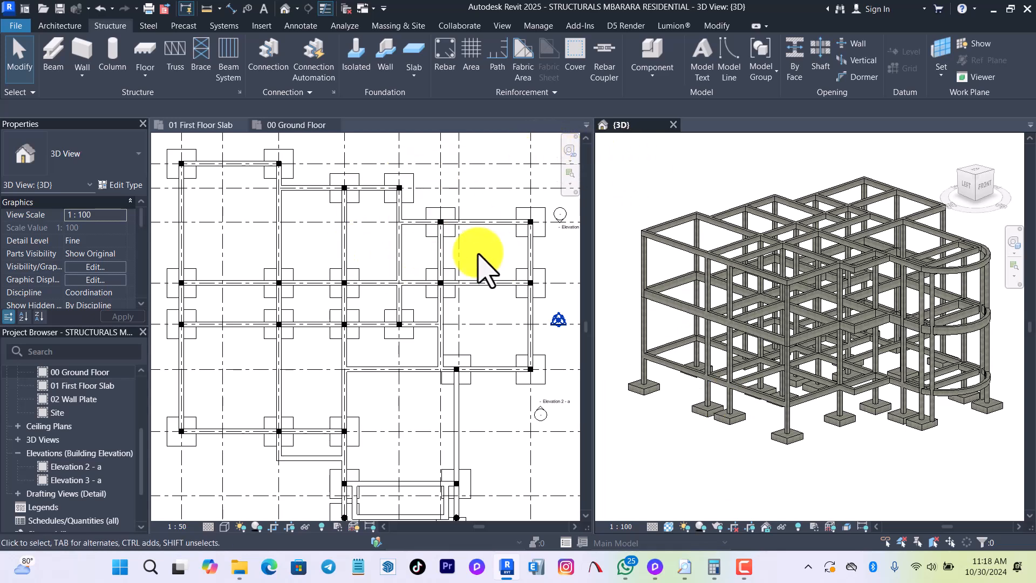
{"action": "scroll", "coordinate": [655, 238], "scroll_direction": "up", "scroll_amount": 5}
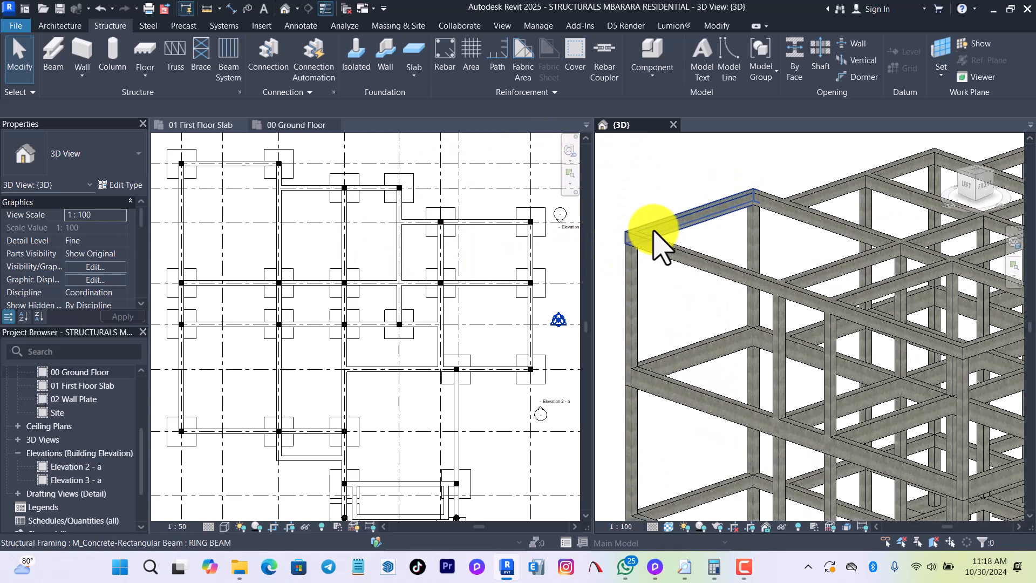
{"action": "scroll", "coordinate": [656, 238], "scroll_direction": "up", "scroll_amount": 2}
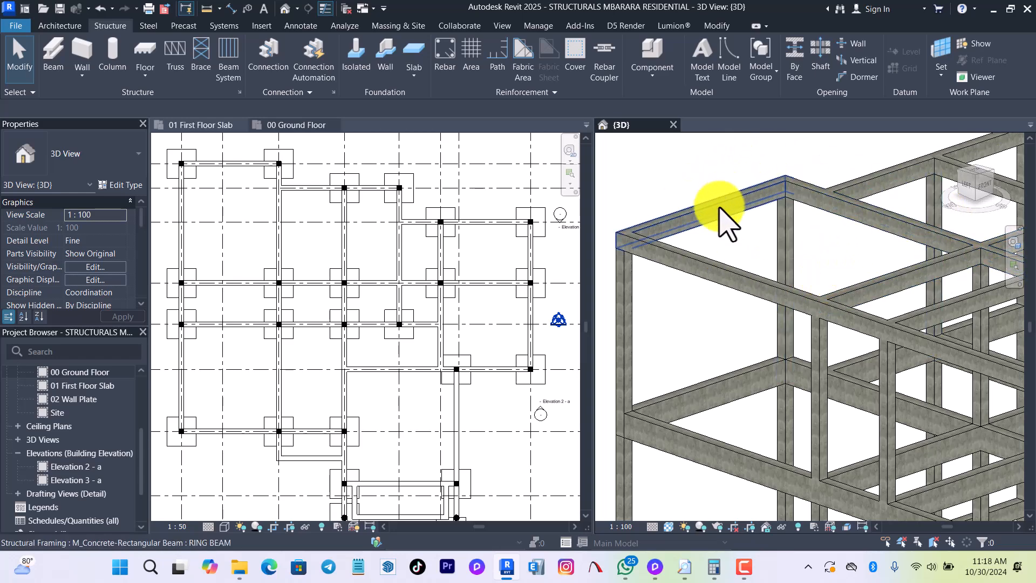
{"action": "scroll", "coordinate": [723, 297], "scroll_direction": "down", "scroll_amount": 5}
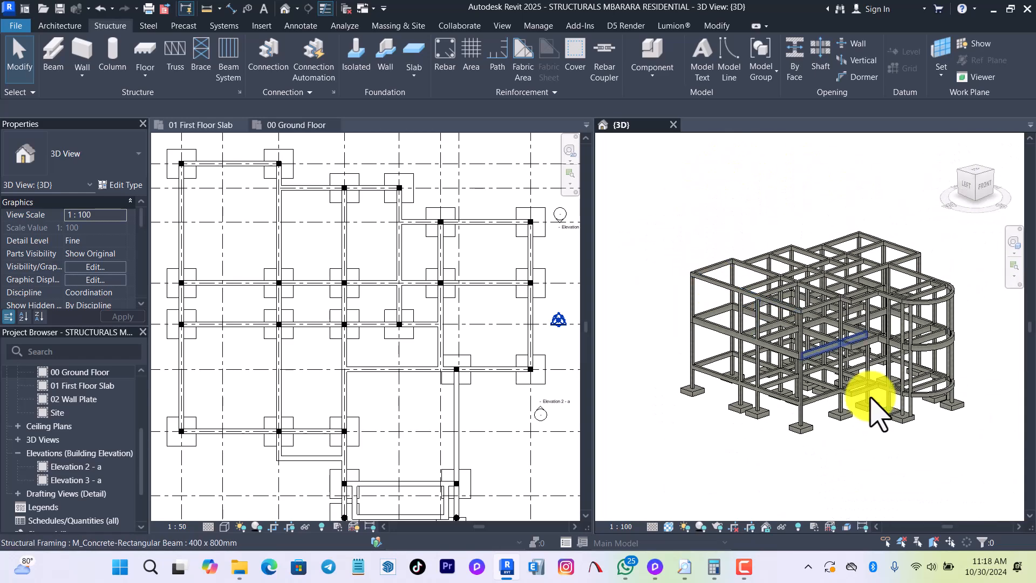
{"action": "scroll", "coordinate": [969, 415], "scroll_direction": "up", "scroll_amount": 2}
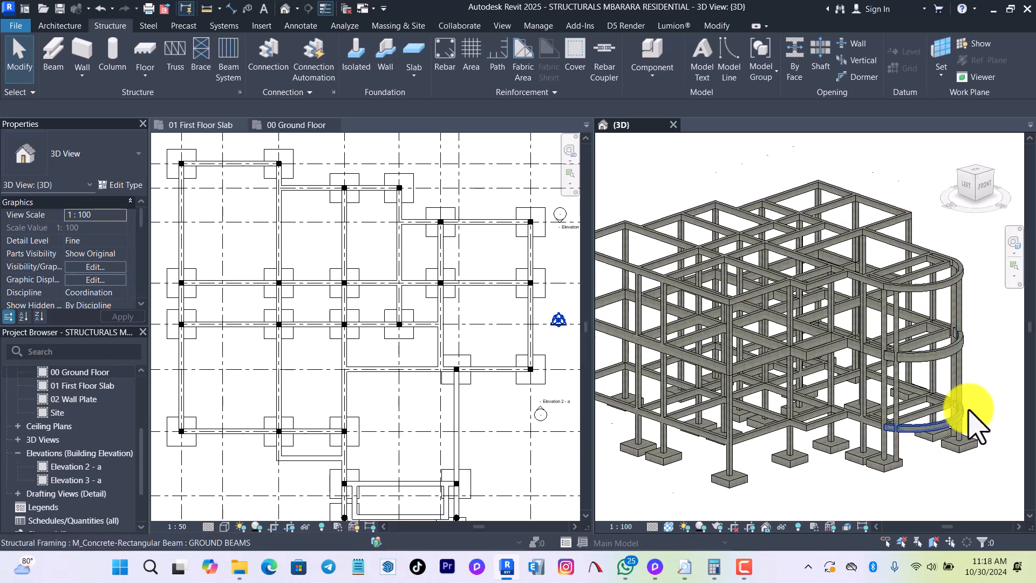
{"action": "scroll", "coordinate": [969, 415], "scroll_direction": "up", "scroll_amount": 2}
{"action": "scroll", "coordinate": [783, 415], "scroll_direction": "down", "scroll_amount": 3}
{"action": "scroll", "coordinate": [701, 353], "scroll_direction": "up", "scroll_amount": 4}
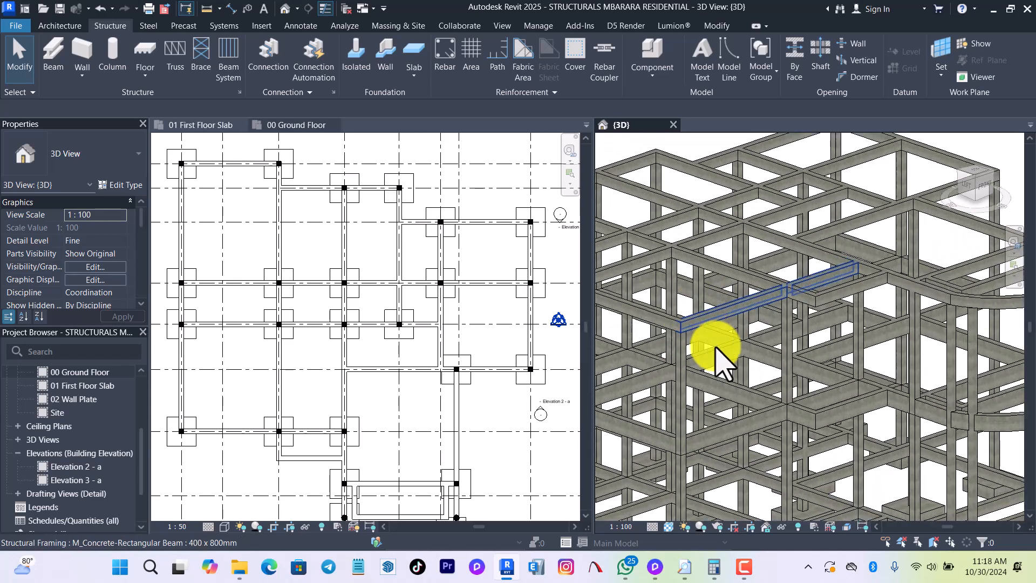
{"action": "scroll", "coordinate": [709, 354], "scroll_direction": "down", "scroll_amount": 5}
{"action": "scroll", "coordinate": [486, 388], "scroll_direction": "up", "scroll_amount": 3}
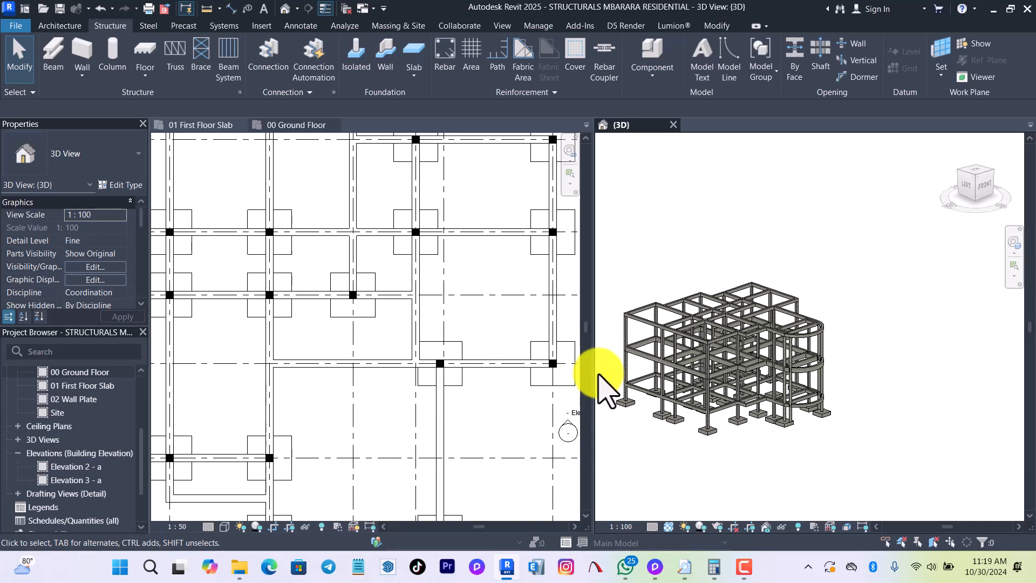
{"action": "scroll", "coordinate": [635, 340], "scroll_direction": "up", "scroll_amount": 4}
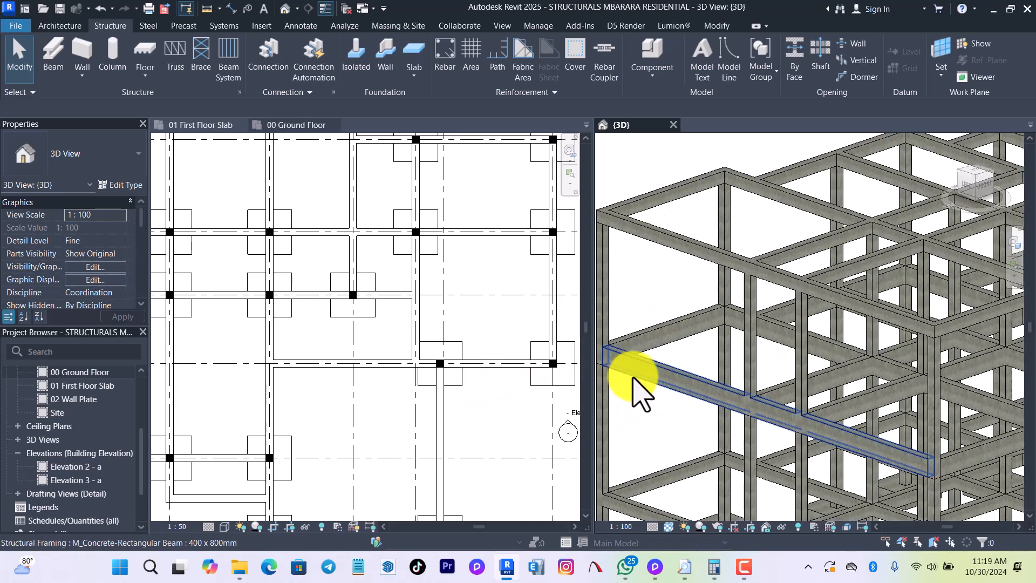
{"action": "scroll", "coordinate": [777, 380], "scroll_direction": "down", "scroll_amount": 2}
{"action": "scroll", "coordinate": [698, 439], "scroll_direction": "up", "scroll_amount": 2}
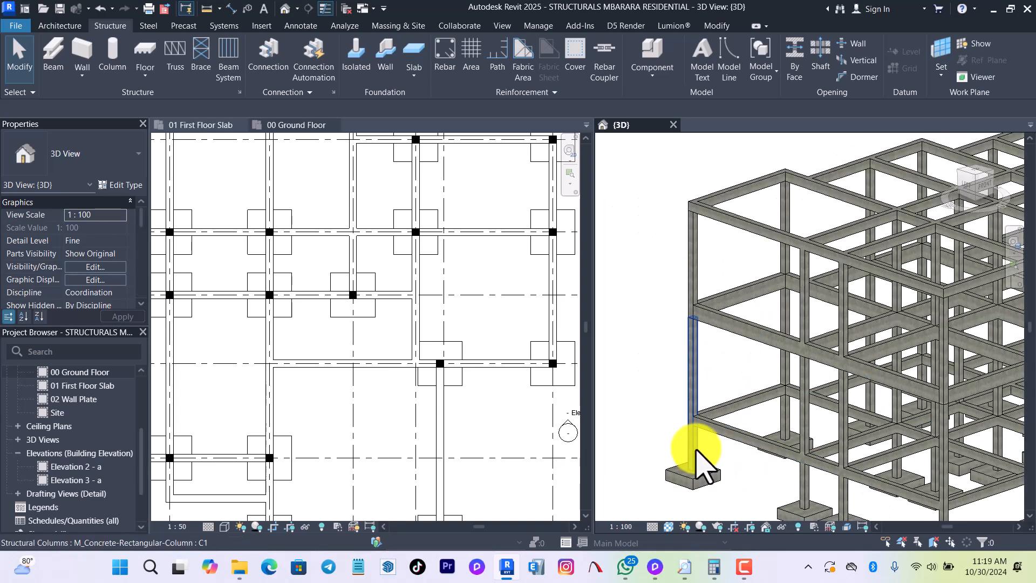
{"action": "scroll", "coordinate": [713, 345], "scroll_direction": "up", "scroll_amount": 2}
{"action": "scroll", "coordinate": [718, 338], "scroll_direction": "up", "scroll_amount": 1}
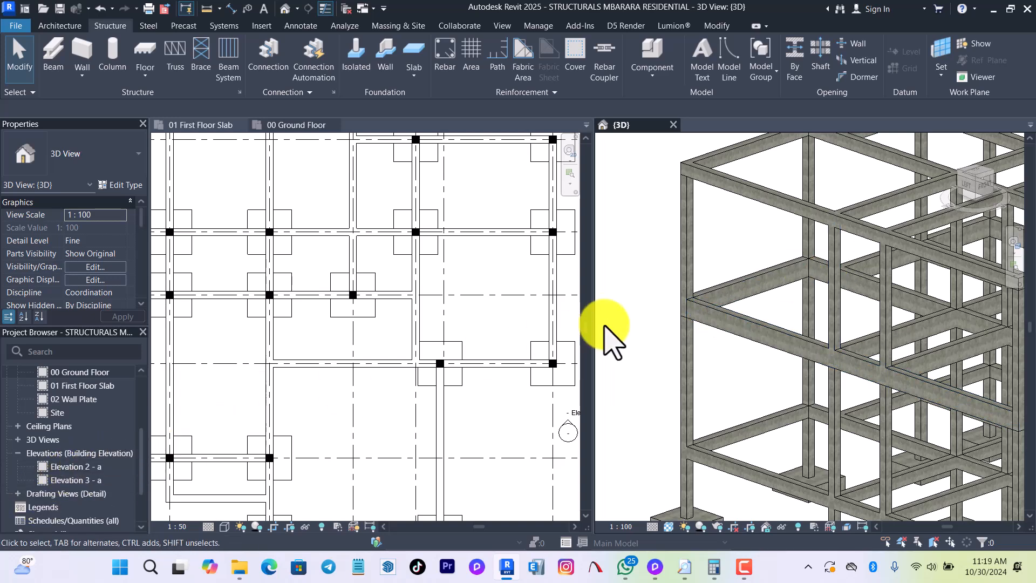
Open the Elevation 2 - a view and hide the two imported floor plan drawings at first-floor and ground-floor level.
{"action": "left_click", "coordinate": [103, 467]}
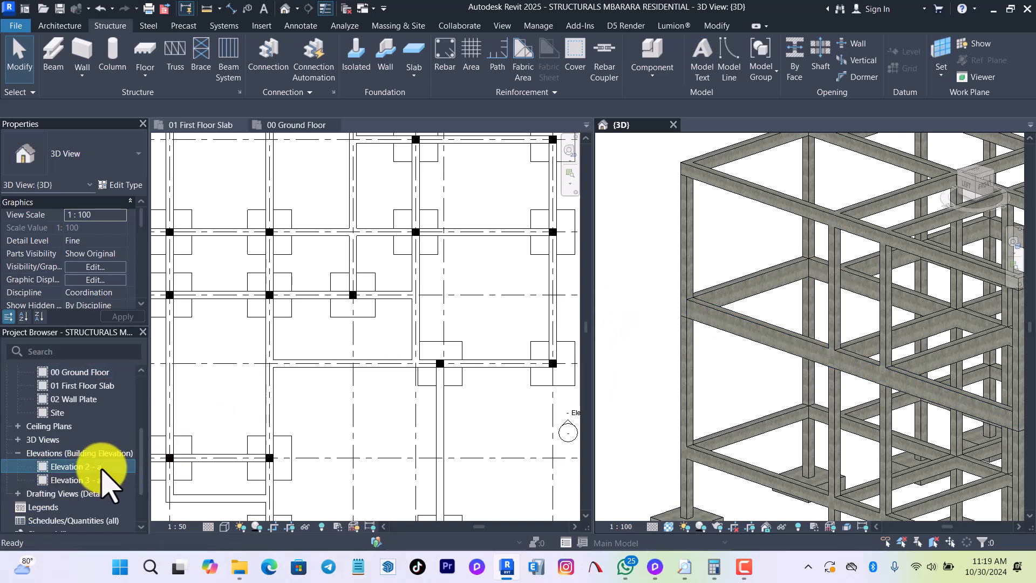
{"action": "double_click", "coordinate": [103, 468]}
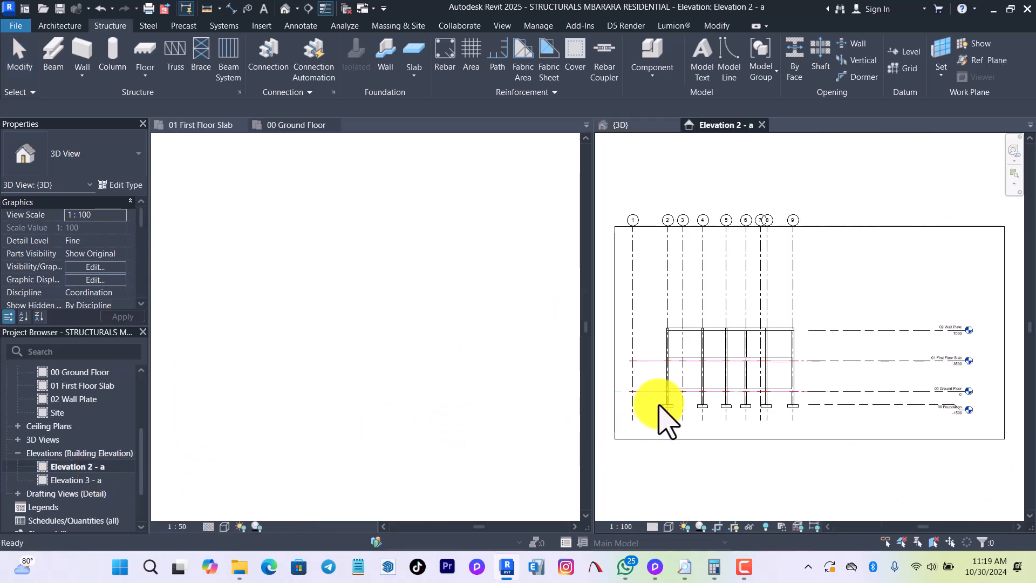
{"action": "scroll", "coordinate": [700, 372], "scroll_direction": "up", "scroll_amount": 5}
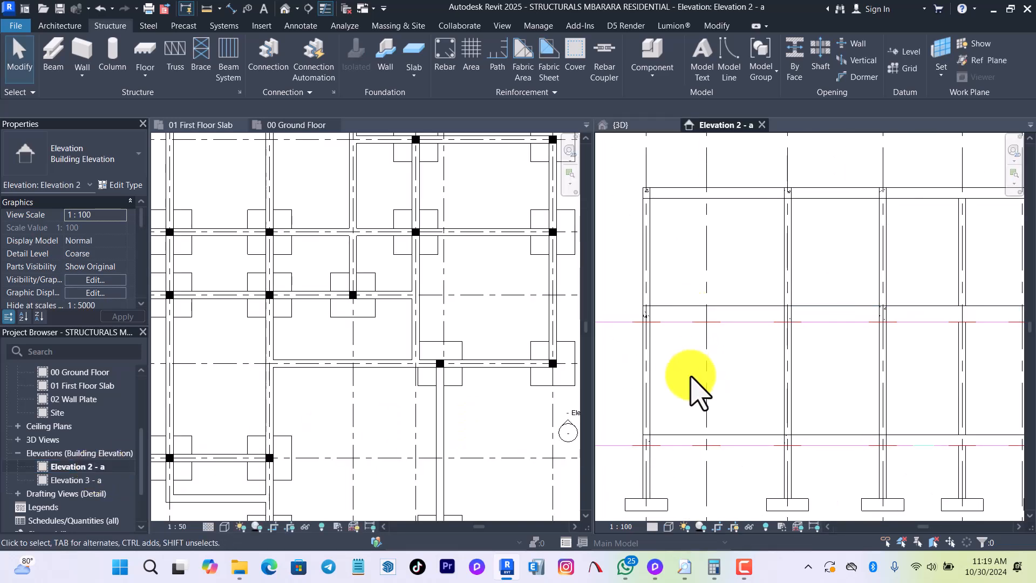
{"action": "scroll", "coordinate": [694, 347], "scroll_direction": "up", "scroll_amount": 3}
{"action": "scroll", "coordinate": [664, 370], "scroll_direction": "down", "scroll_amount": 8}
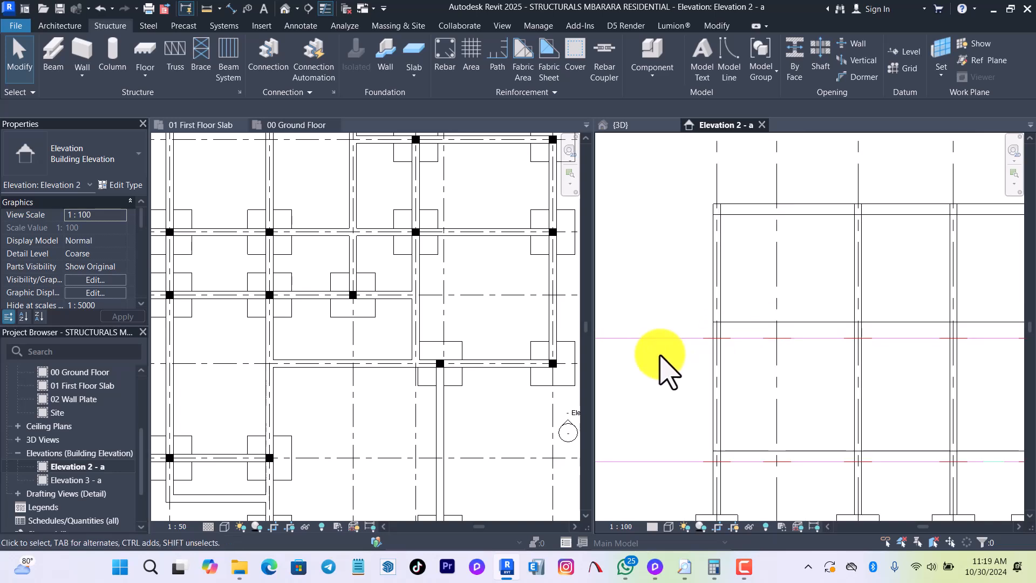
{"action": "left_click", "coordinate": [645, 350]}
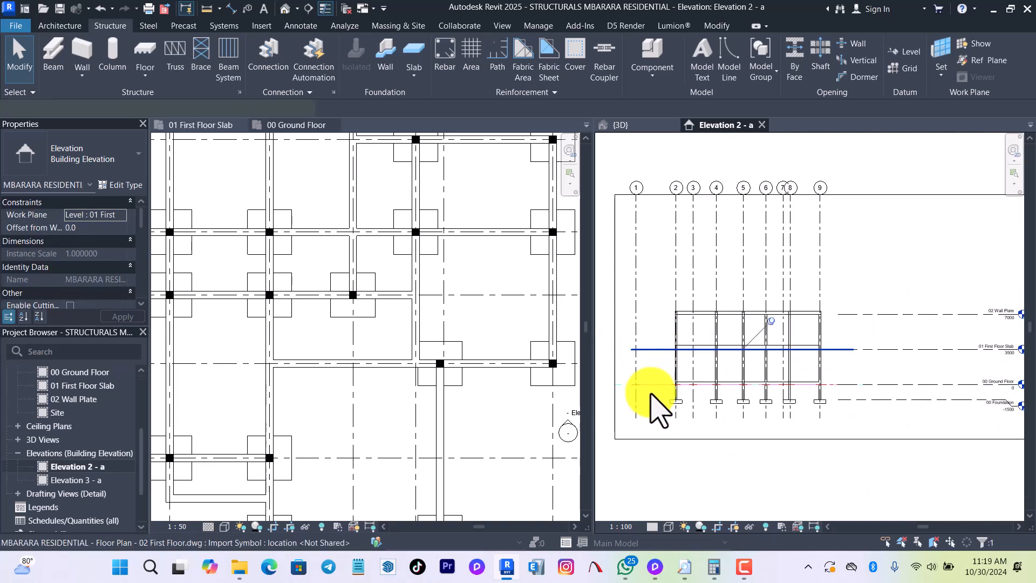
{"action": "scroll", "coordinate": [652, 404], "scroll_direction": "up", "scroll_amount": 2}
{"action": "right_click", "coordinate": [651, 380]}
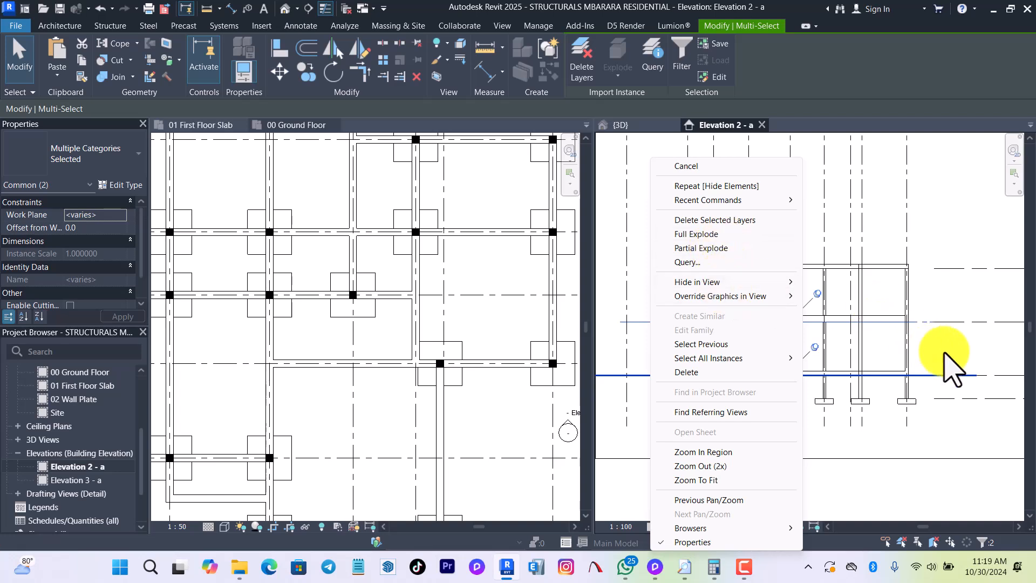
{"action": "mouse_move", "coordinate": [765, 285]}
{"action": "left_click", "coordinate": [840, 295]}
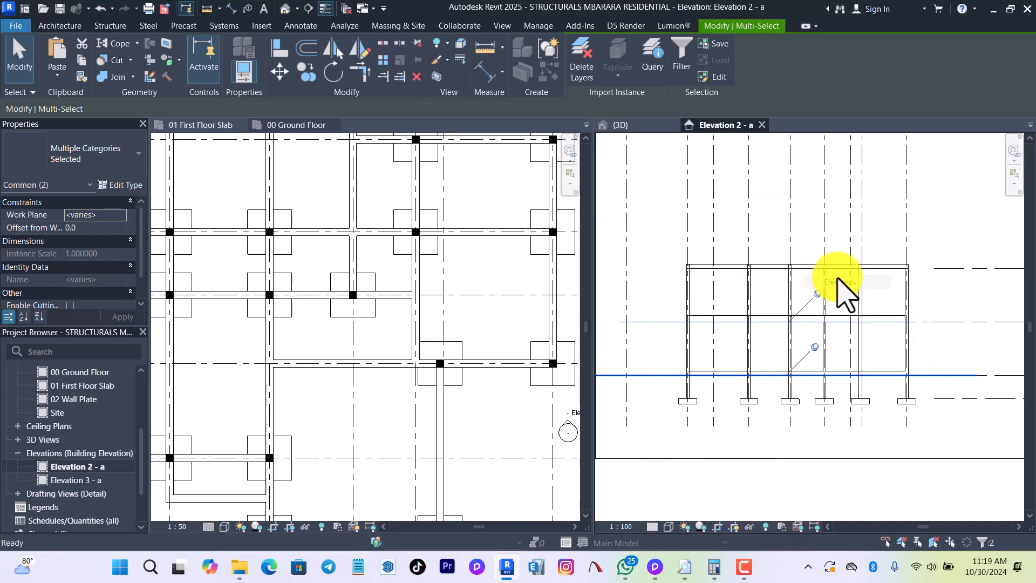
{"action": "key", "text": "Escape"}
Extend the 01 First Floor Slab level line in Elevation 2 - a across the building to about grid 6.
{"action": "scroll", "coordinate": [725, 397], "scroll_direction": "down", "scroll_amount": 1}
{"action": "scroll", "coordinate": [824, 346], "scroll_direction": "up", "scroll_amount": 1}
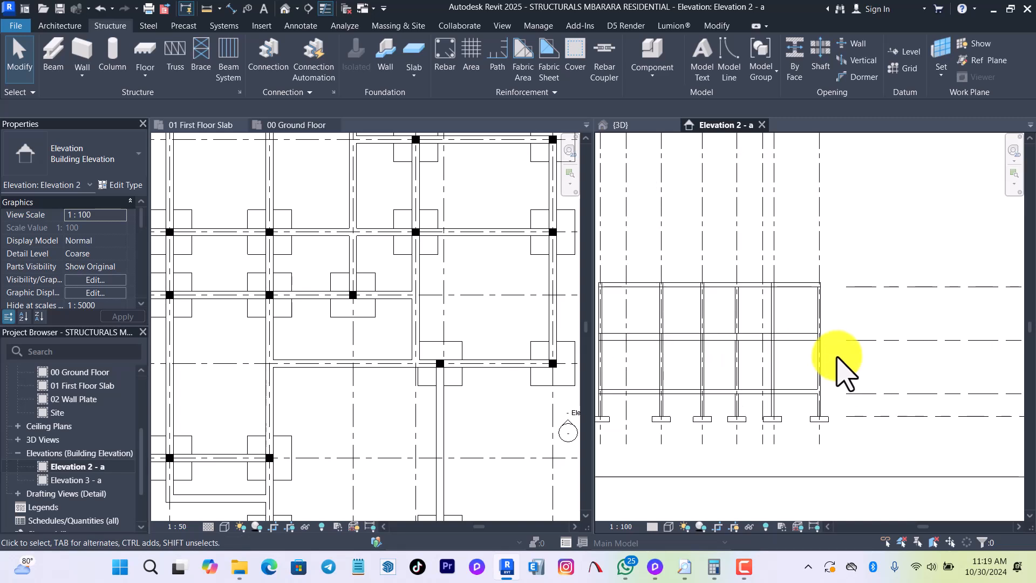
{"action": "scroll", "coordinate": [851, 346], "scroll_direction": "up", "scroll_amount": 1}
{"action": "left_click_drag", "start_coordinate": [845, 340], "coordinate": [706, 341]}
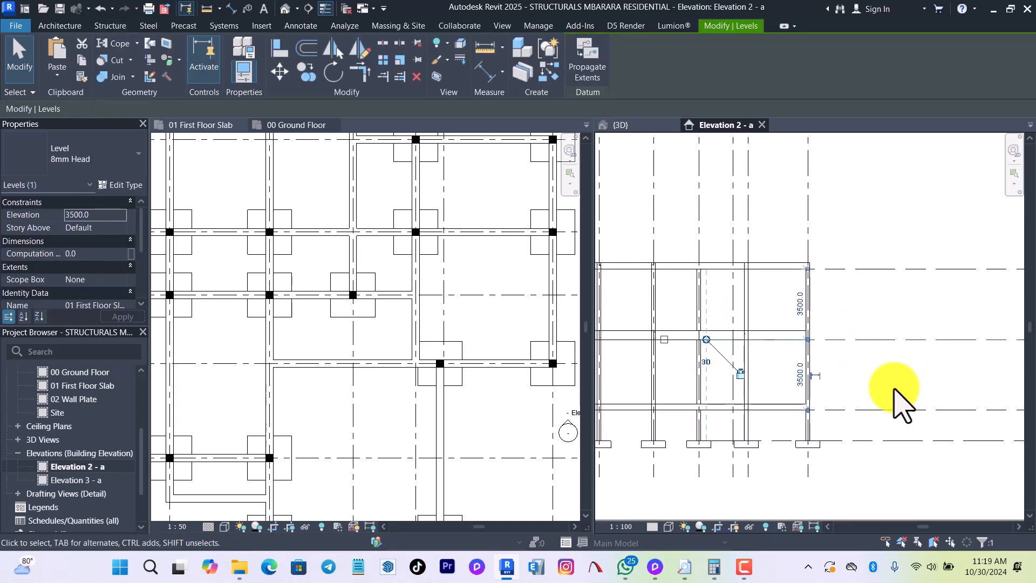
{"action": "left_click", "coordinate": [896, 388]}
Select all instances of the 400 x 800mm concrete beam type at the 01 First Floor Slab level in Elevation 2 - a.
{"action": "scroll", "coordinate": [833, 296], "scroll_direction": "up", "scroll_amount": 2}
{"action": "scroll", "coordinate": [770, 370], "scroll_direction": "up", "scroll_amount": 2}
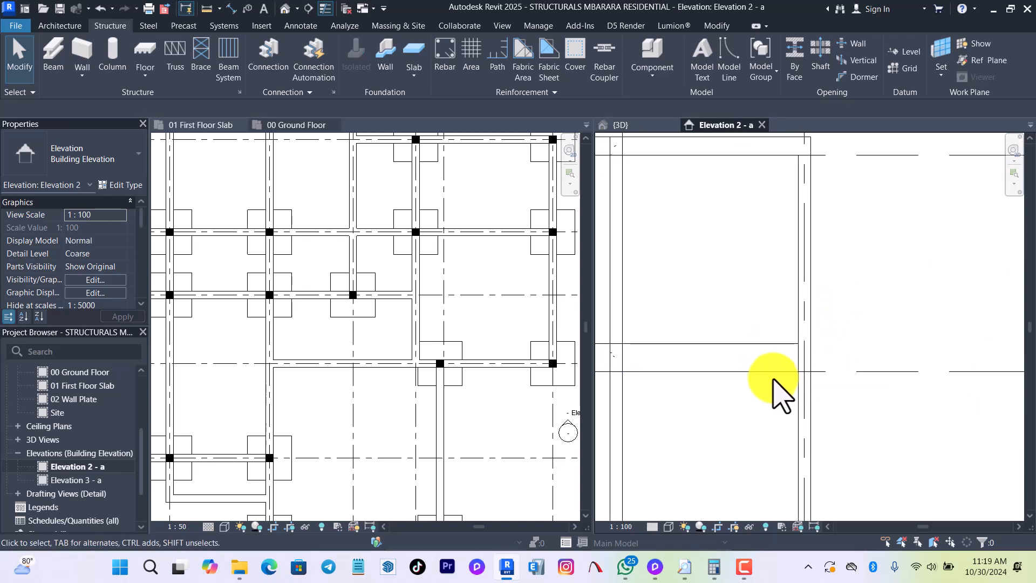
{"action": "scroll", "coordinate": [756, 394], "scroll_direction": "down", "scroll_amount": 3}
{"action": "scroll", "coordinate": [832, 376], "scroll_direction": "up", "scroll_amount": 1}
{"action": "scroll", "coordinate": [772, 378], "scroll_direction": "down", "scroll_amount": 4}
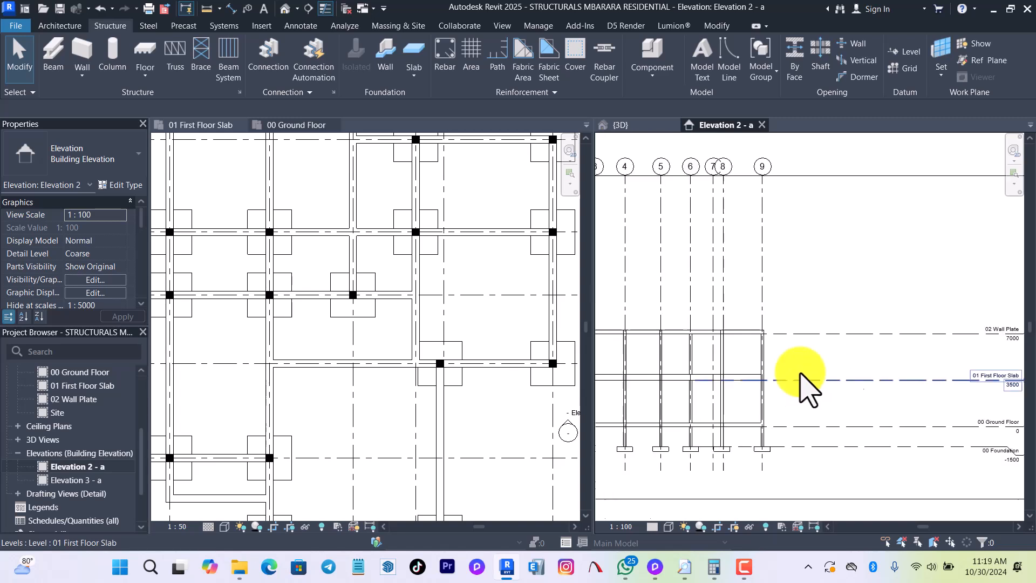
{"action": "scroll", "coordinate": [1004, 384], "scroll_direction": "up", "scroll_amount": 2}
{"action": "scroll", "coordinate": [672, 388], "scroll_direction": "up", "scroll_amount": 4}
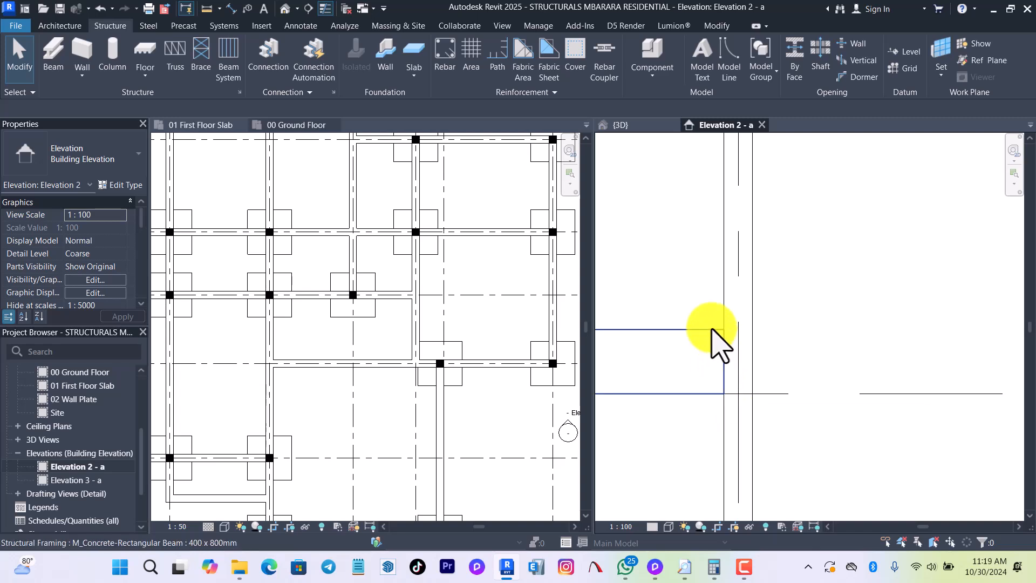
{"action": "left_click", "coordinate": [712, 332]}
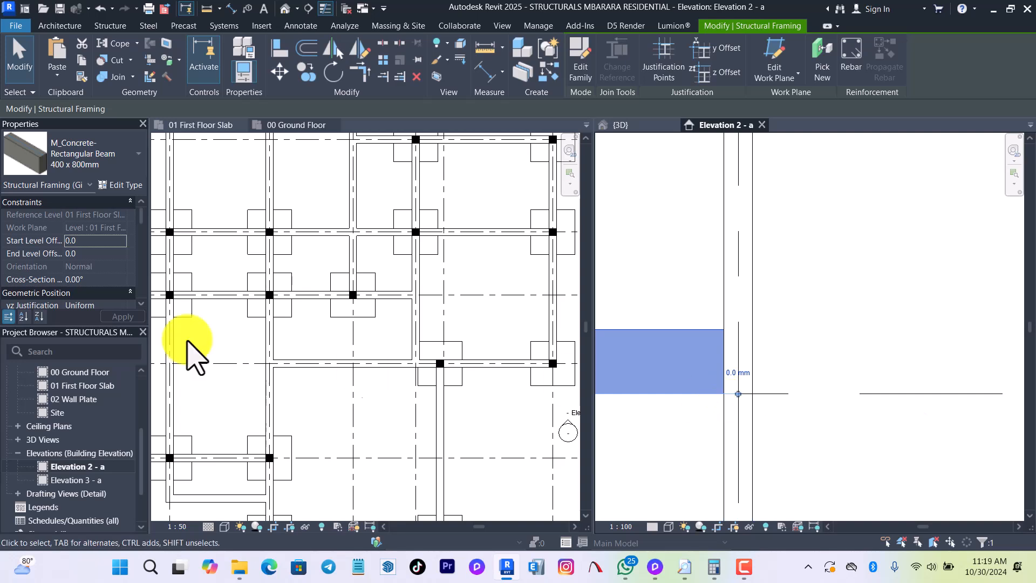
{"action": "scroll", "coordinate": [89, 273], "scroll_direction": "down", "scroll_amount": 1}
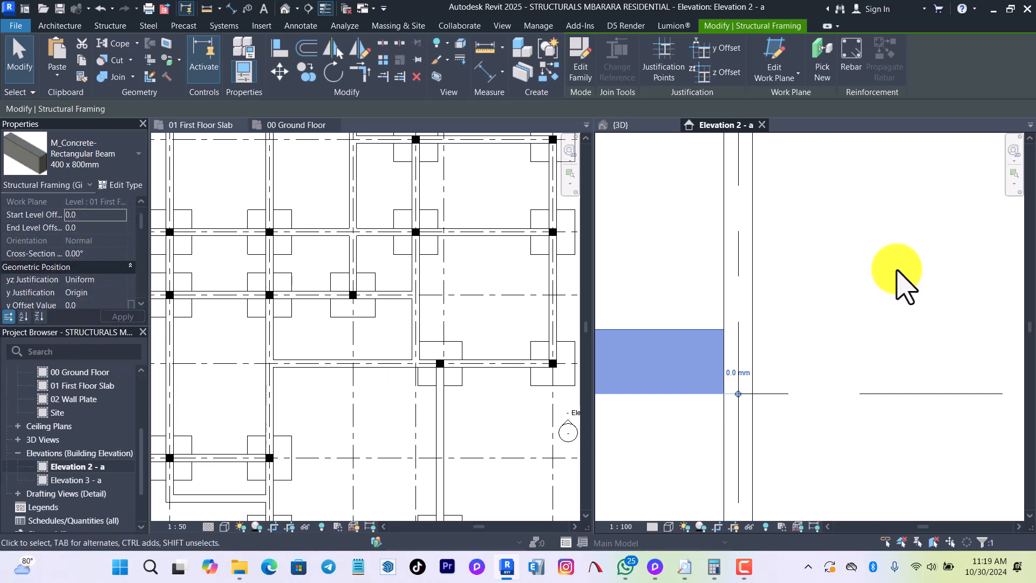
{"action": "scroll", "coordinate": [937, 370], "scroll_direction": "down", "scroll_amount": 8}
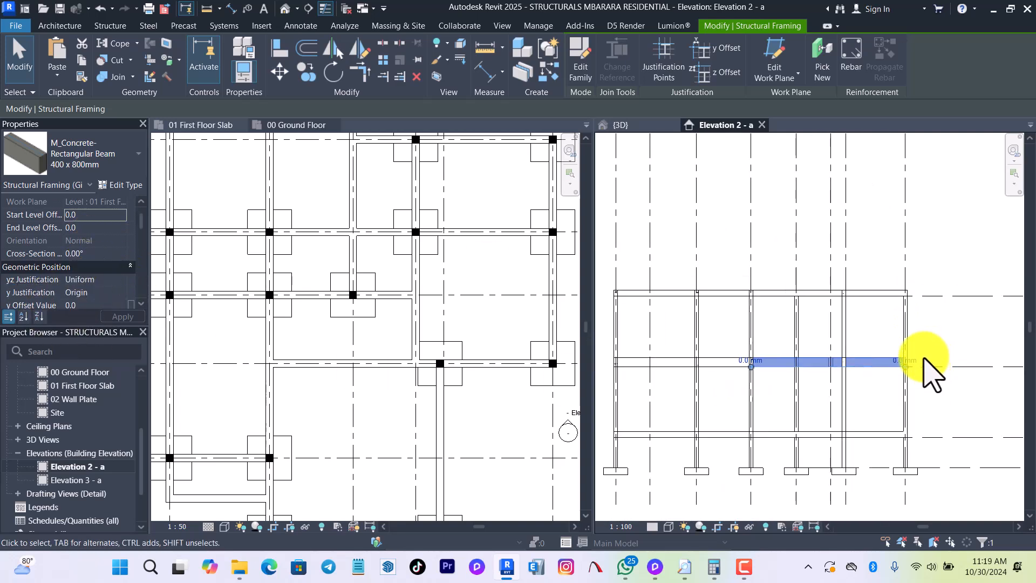
{"action": "key", "text": "s"}
{"action": "key", "text": "a"}
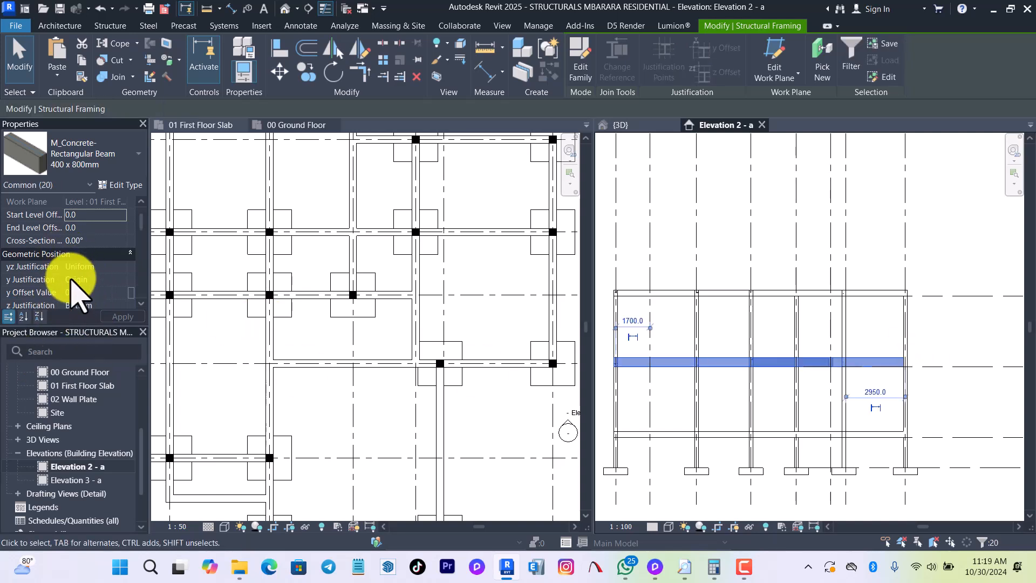
Try the Top z justification on the first-floor beams, compare them with the level line, and restore the justification to Bottom.
{"action": "scroll", "coordinate": [92, 303], "scroll_direction": "down", "scroll_amount": 3}
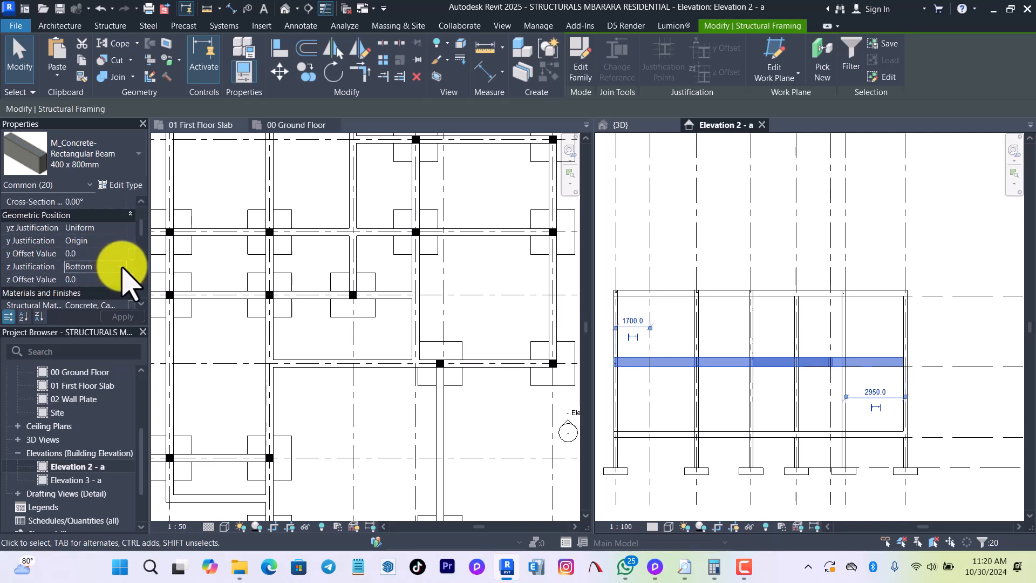
{"action": "left_click", "coordinate": [122, 266]}
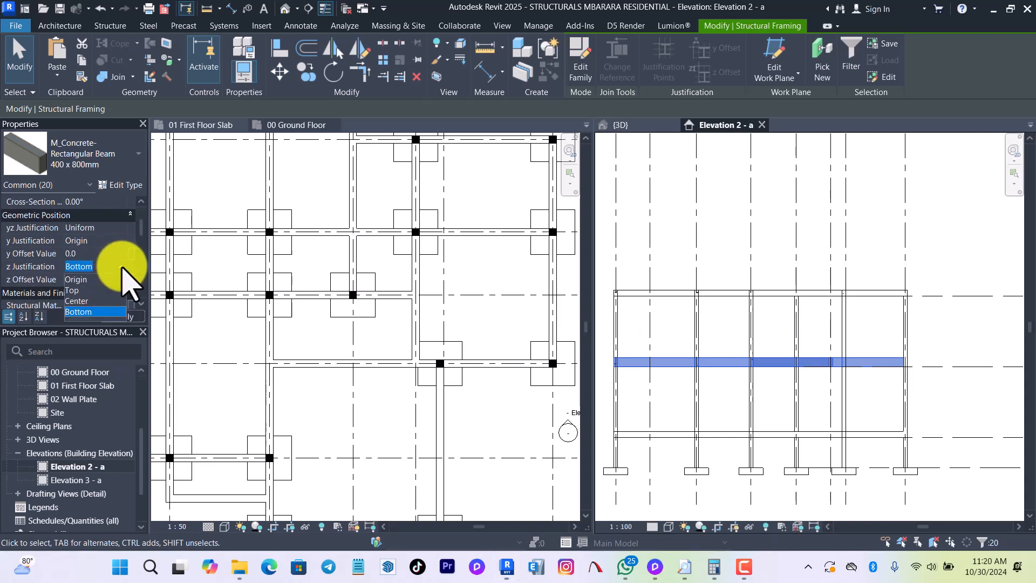
{"action": "left_click", "coordinate": [81, 291]}
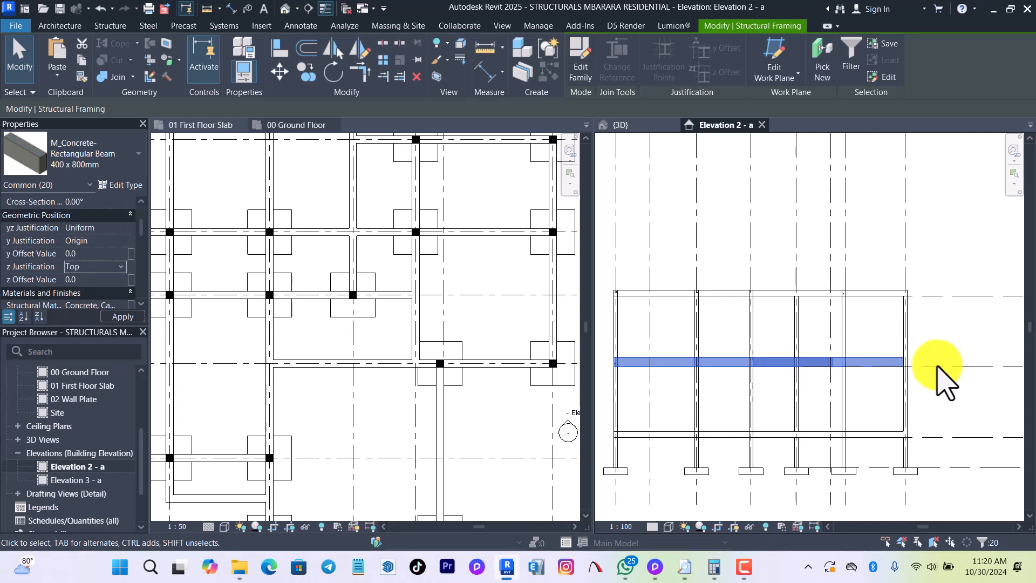
{"action": "scroll", "coordinate": [923, 373], "scroll_direction": "up", "scroll_amount": 5}
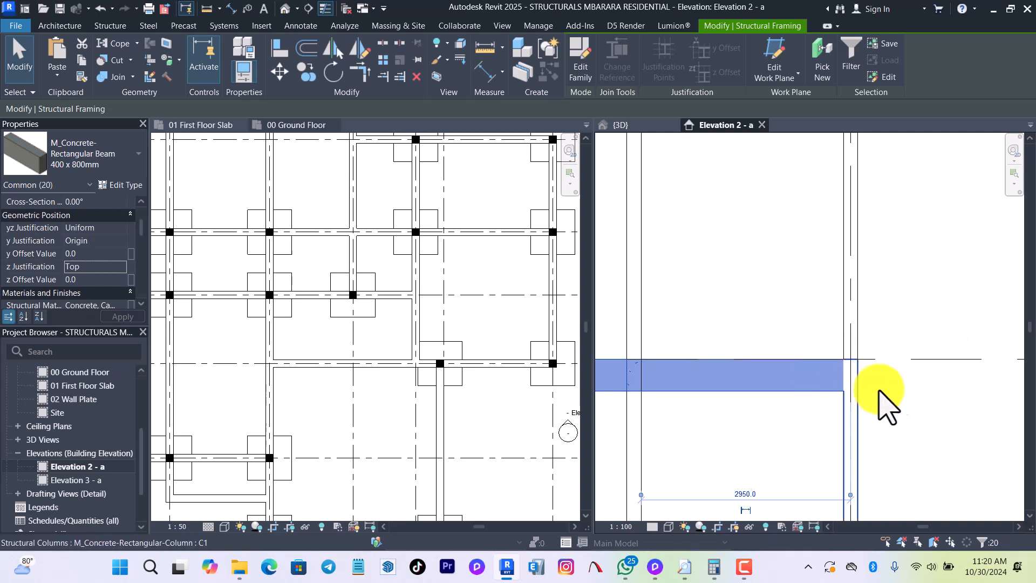
{"action": "scroll", "coordinate": [853, 367], "scroll_direction": "up", "scroll_amount": 2}
{"action": "scroll", "coordinate": [851, 378], "scroll_direction": "up", "scroll_amount": 1}
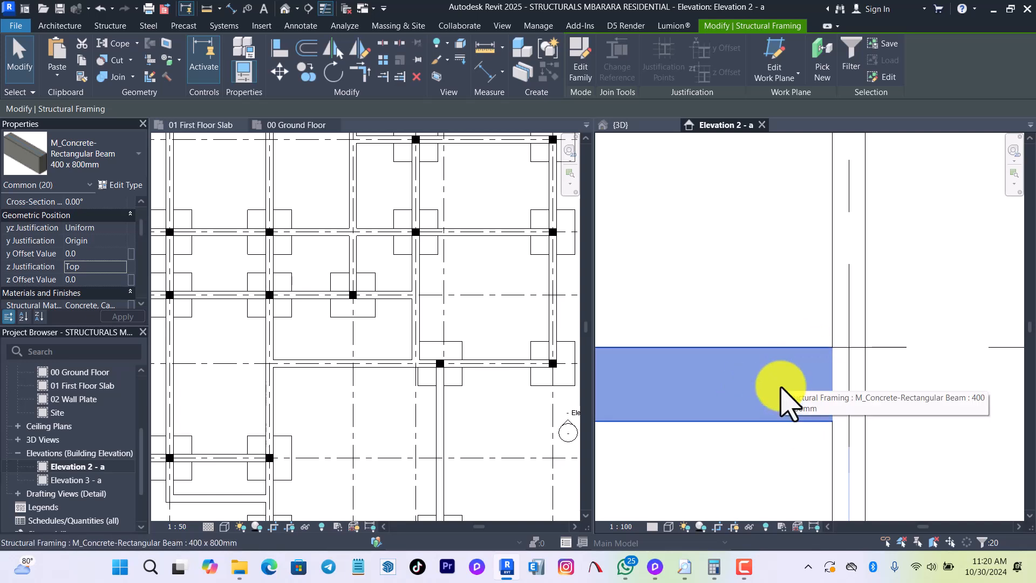
{"action": "scroll", "coordinate": [783, 386], "scroll_direction": "down", "scroll_amount": 1}
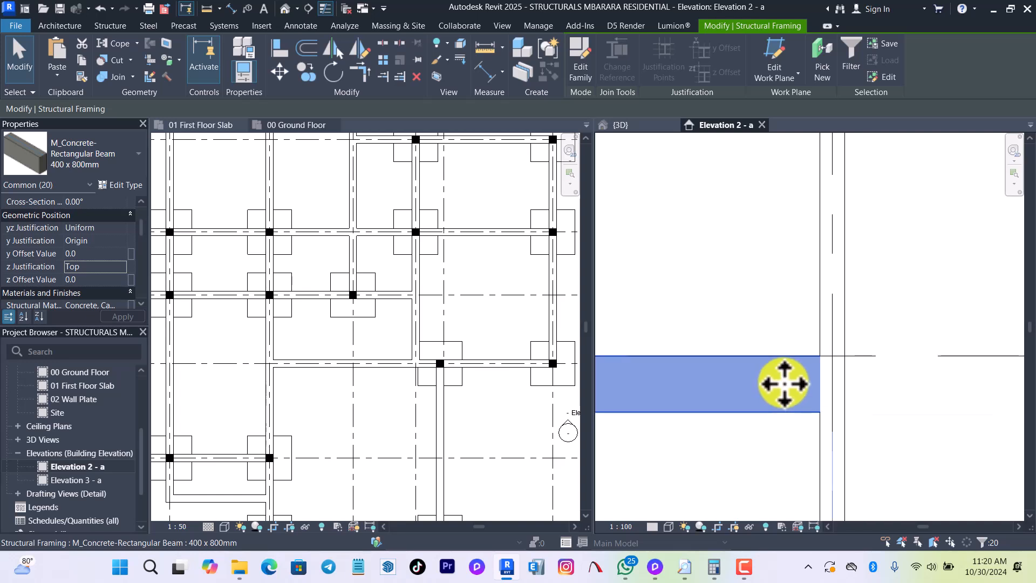
{"action": "scroll", "coordinate": [789, 384], "scroll_direction": "down", "scroll_amount": 2}
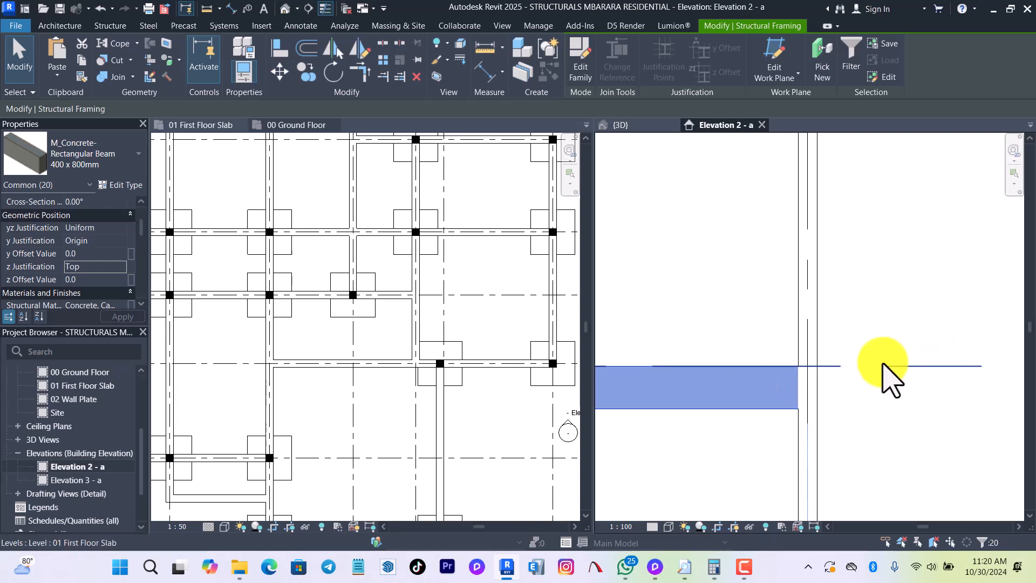
{"action": "scroll", "coordinate": [699, 386], "scroll_direction": "down", "scroll_amount": 3}
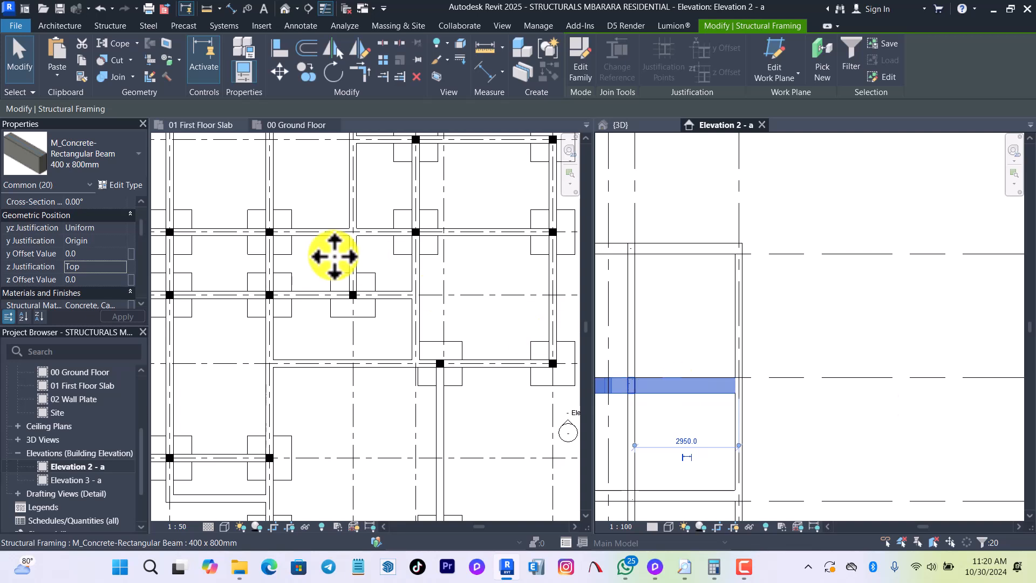
{"action": "left_click", "coordinate": [118, 266]}
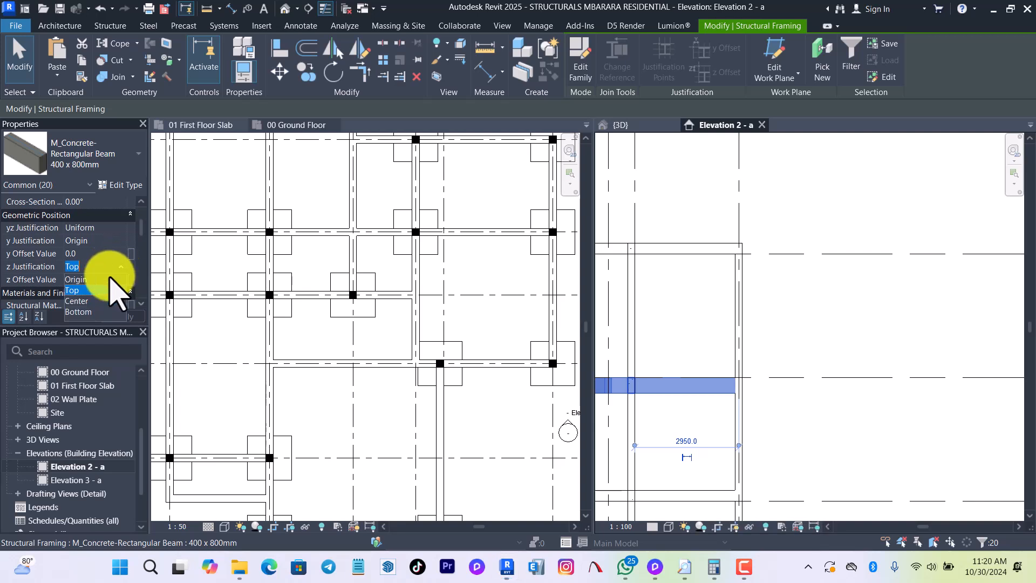
{"action": "left_click", "coordinate": [81, 312]}
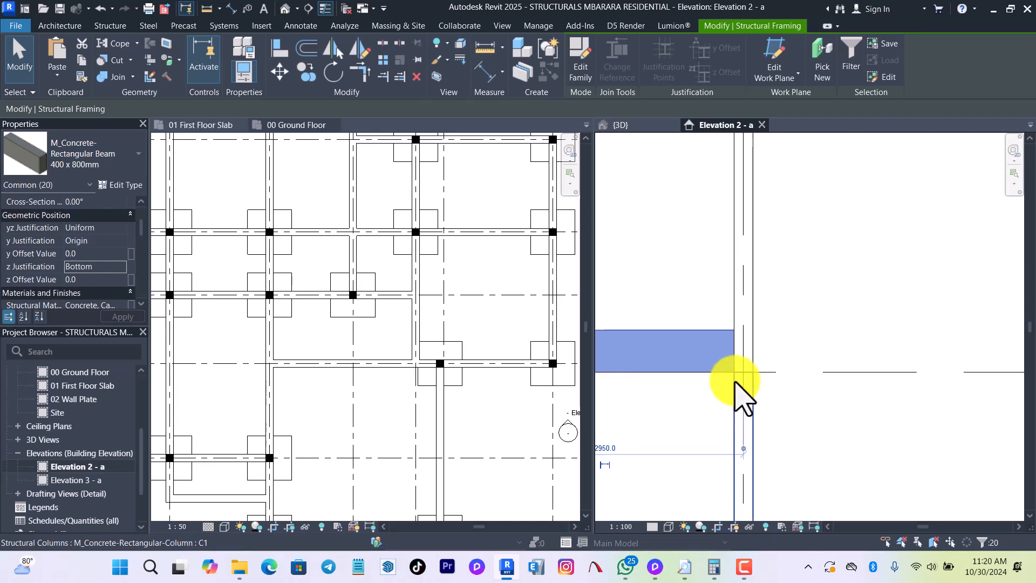
Check the first-floor beam type's height in its type properties and halve it (450 ÷ 2) in Calculator.
{"action": "left_click", "coordinate": [123, 186]}
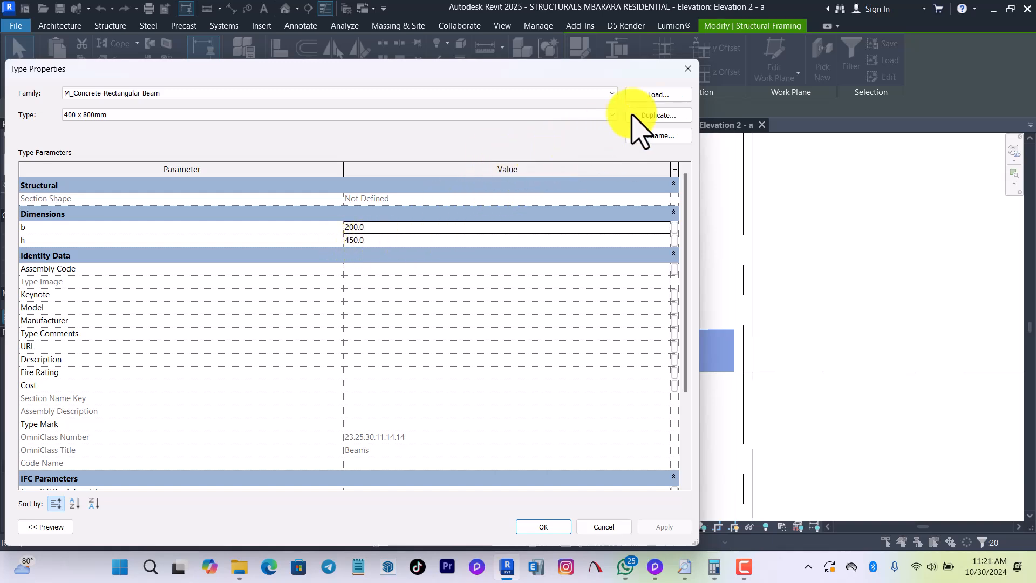
{"action": "left_click", "coordinate": [687, 69]}
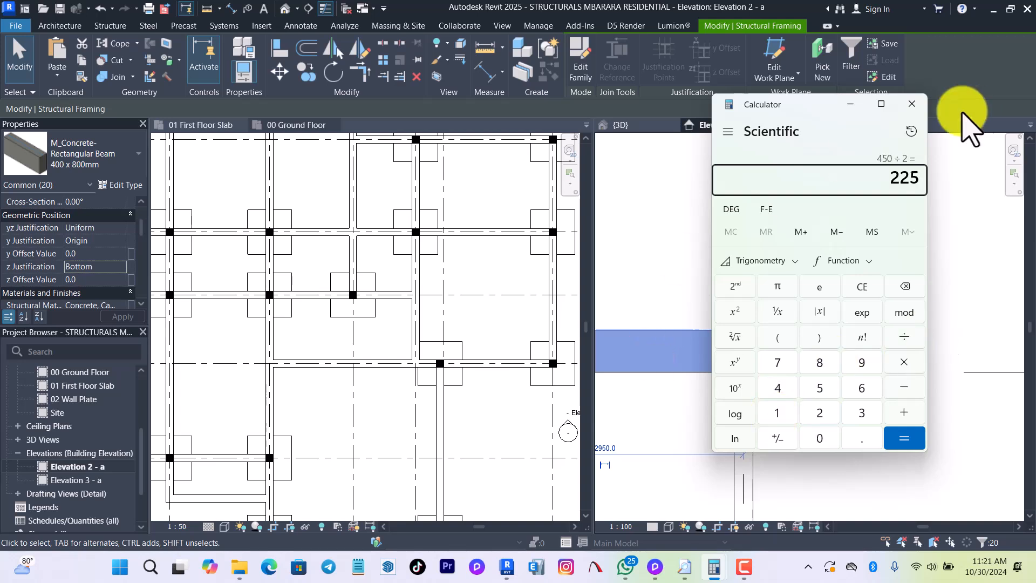
{"action": "left_click", "coordinate": [850, 104]}
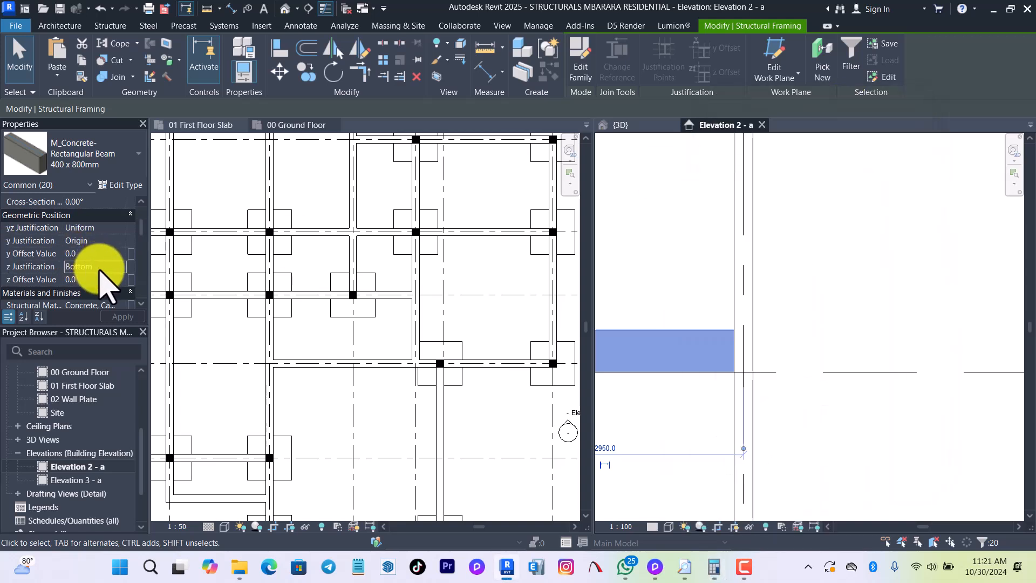
Set the start and end level offsets of the selected first-floor beams to -225.
{"action": "scroll", "coordinate": [97, 272], "scroll_direction": "up", "scroll_amount": 2}
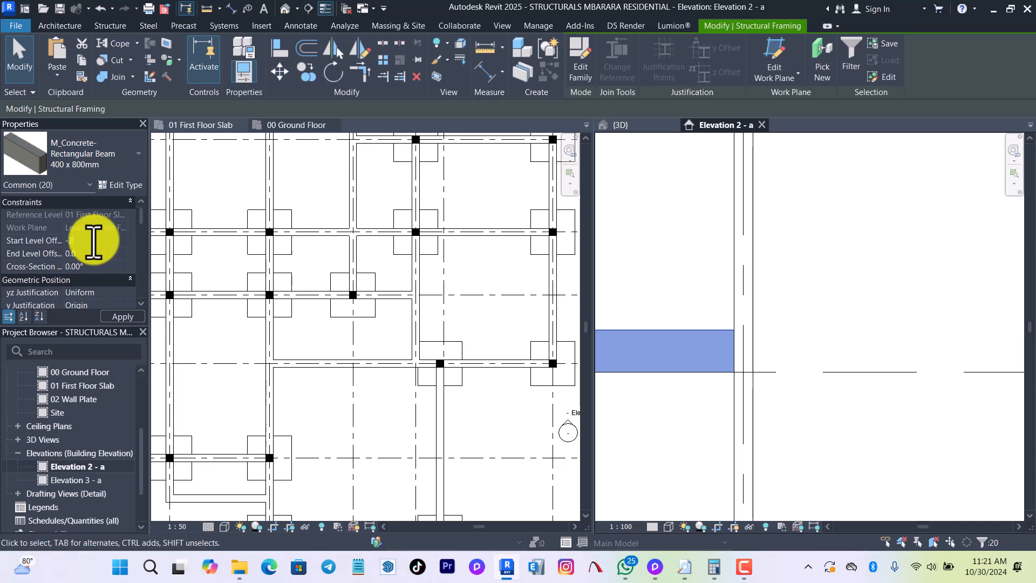
{"action": "left_click", "coordinate": [94, 240]}
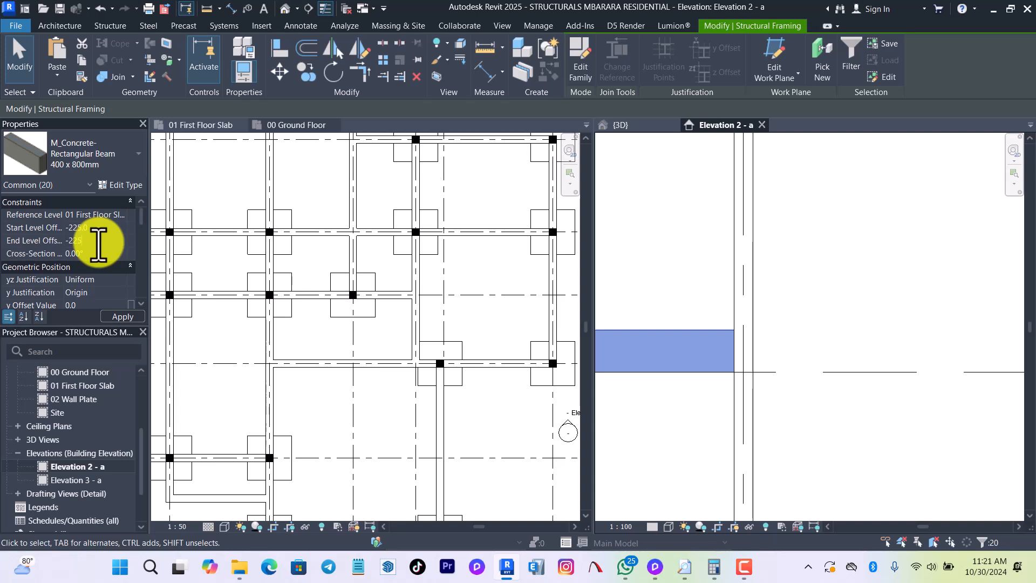
{"action": "left_click", "coordinate": [122, 320]}
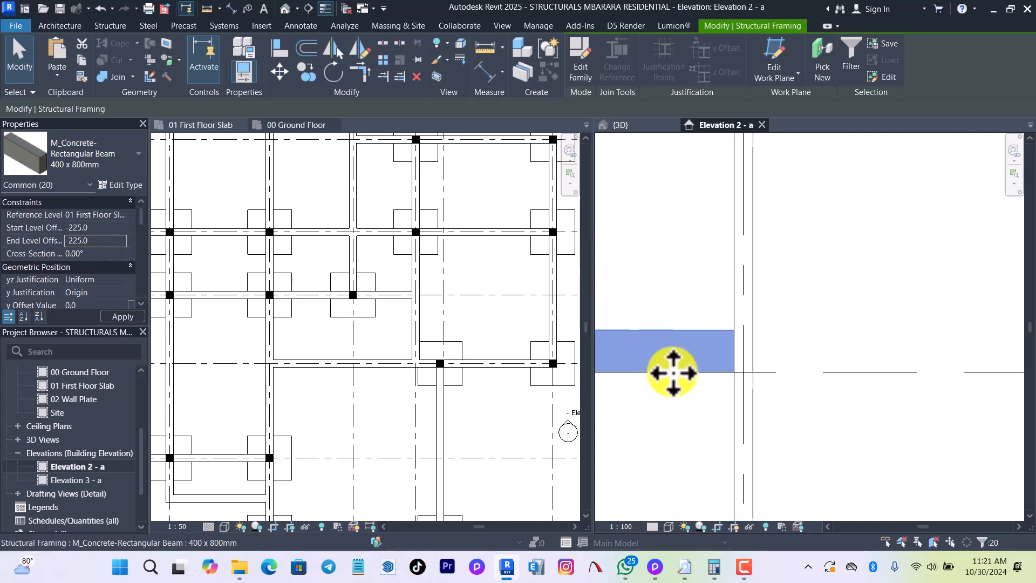
{"action": "left_click", "coordinate": [686, 425]}
{"action": "scroll", "coordinate": [885, 417], "scroll_direction": "down", "scroll_amount": 3}
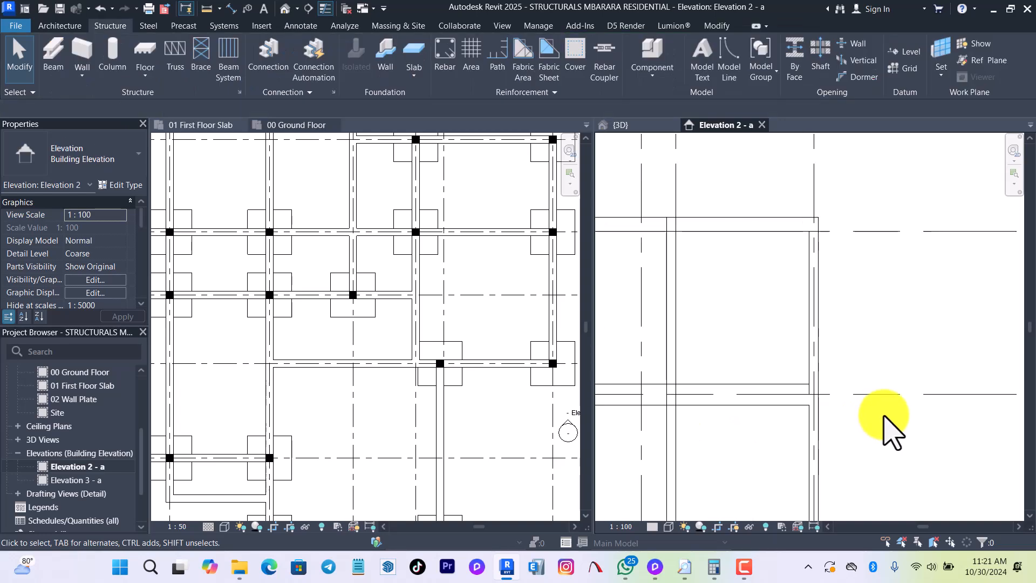
Select all RING BEAM instances visible in Elevation 2 - a and check the type's section dimensions.
{"action": "scroll", "coordinate": [826, 337], "scroll_direction": "up", "scroll_amount": 4}
{"action": "left_click", "coordinate": [818, 313]}
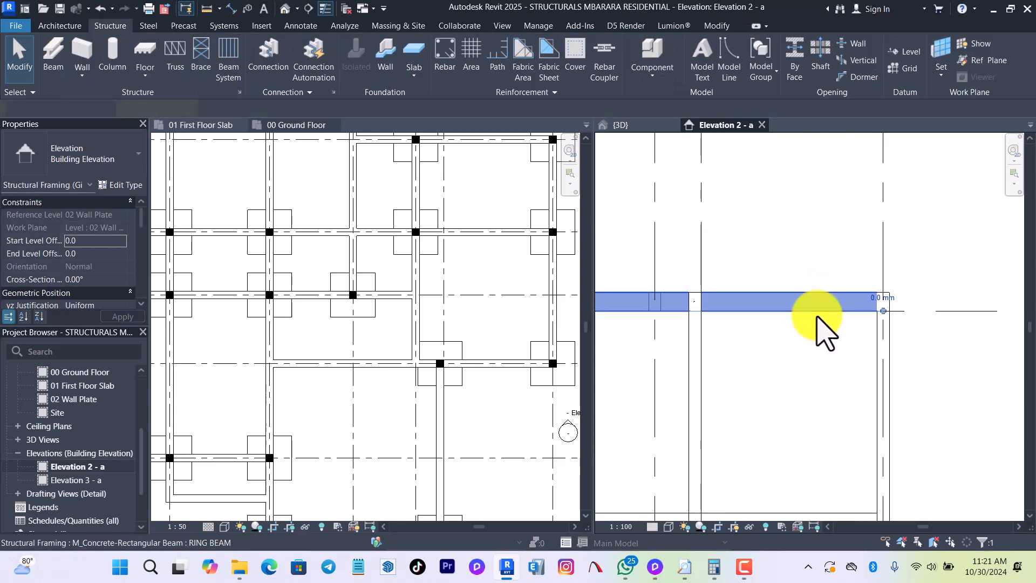
{"action": "right_click", "coordinate": [818, 319]}
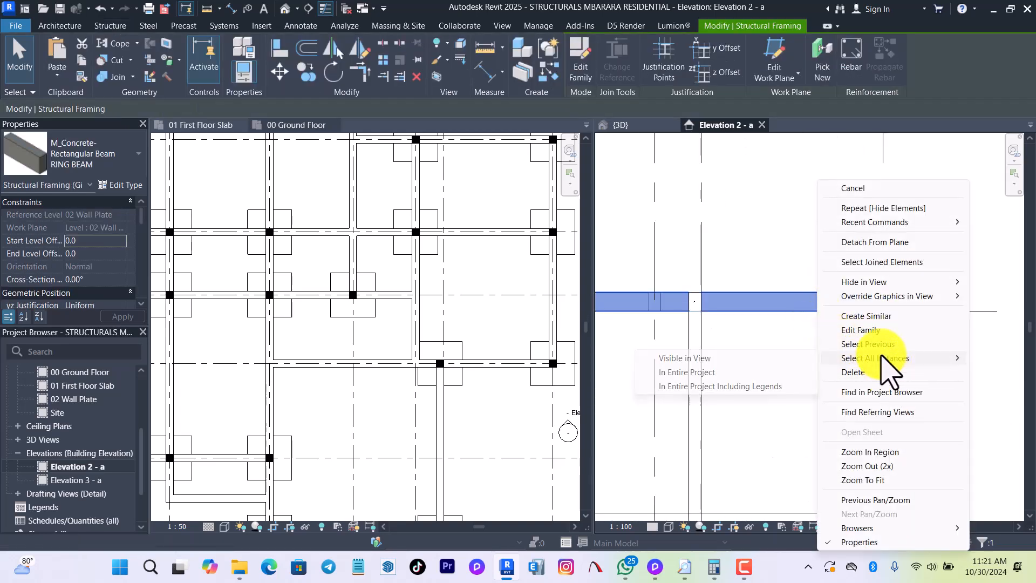
{"action": "left_click", "coordinate": [726, 358]}
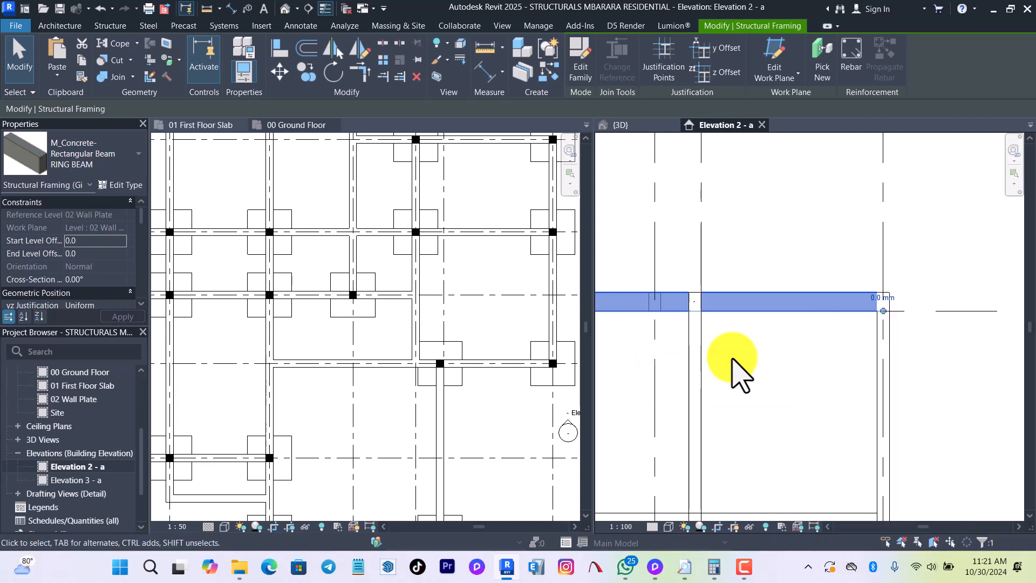
{"action": "left_click", "coordinate": [119, 186]}
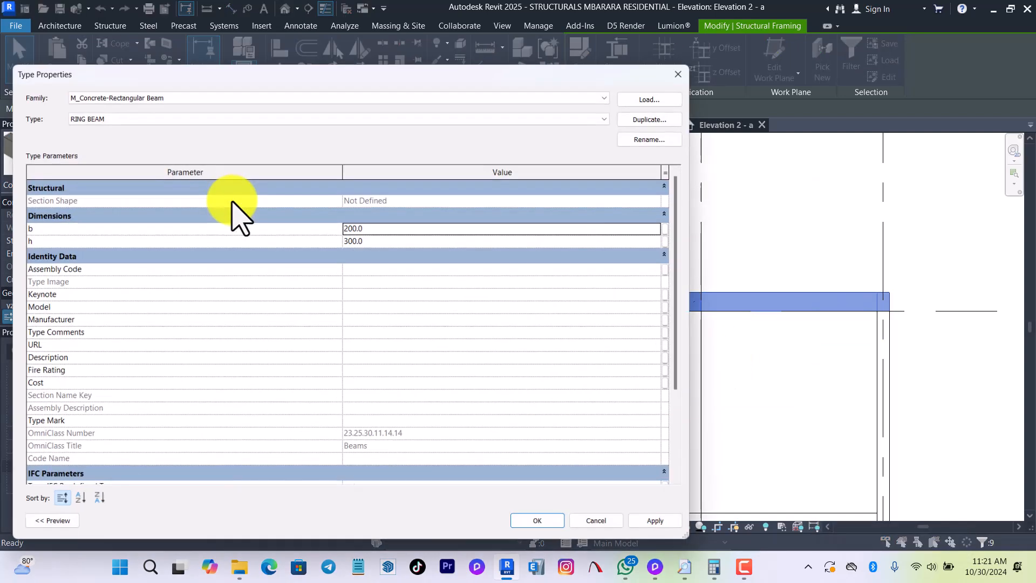
{"action": "left_click", "coordinate": [691, 69]}
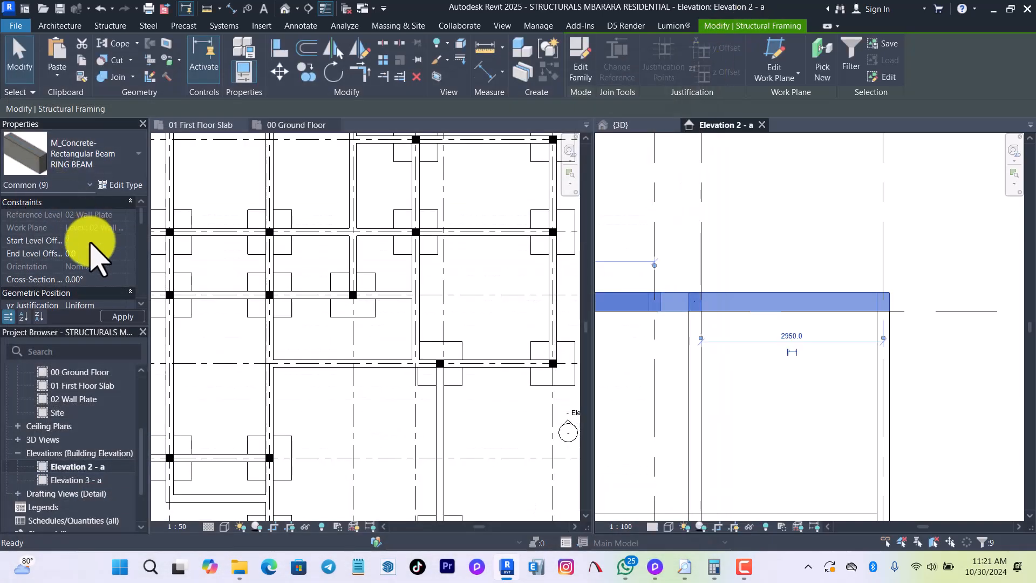
Set the start and end level offsets of the selected ring beams to -150.
{"action": "left_click", "coordinate": [92, 255]}
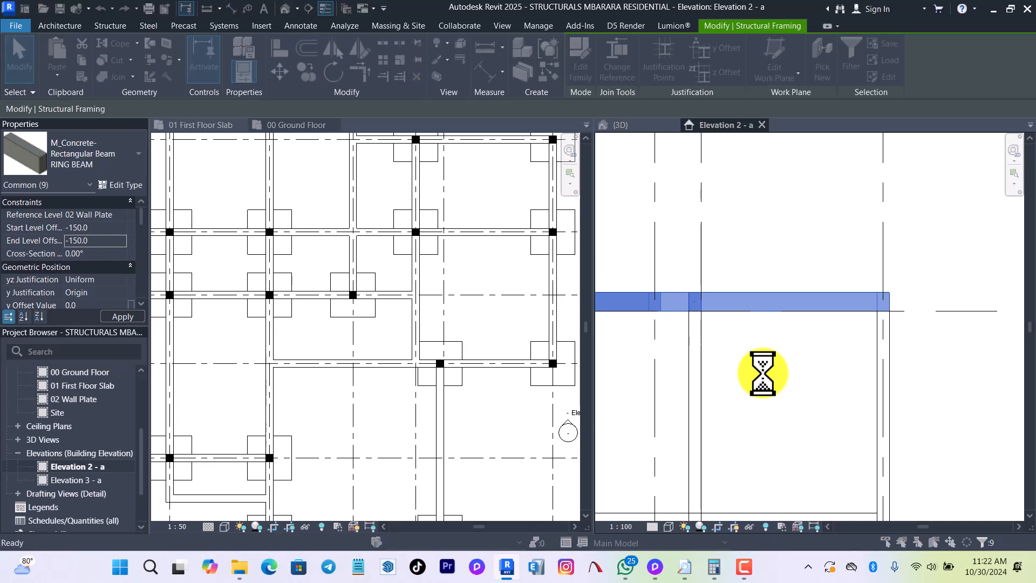
{"action": "left_click", "coordinate": [565, 327]}
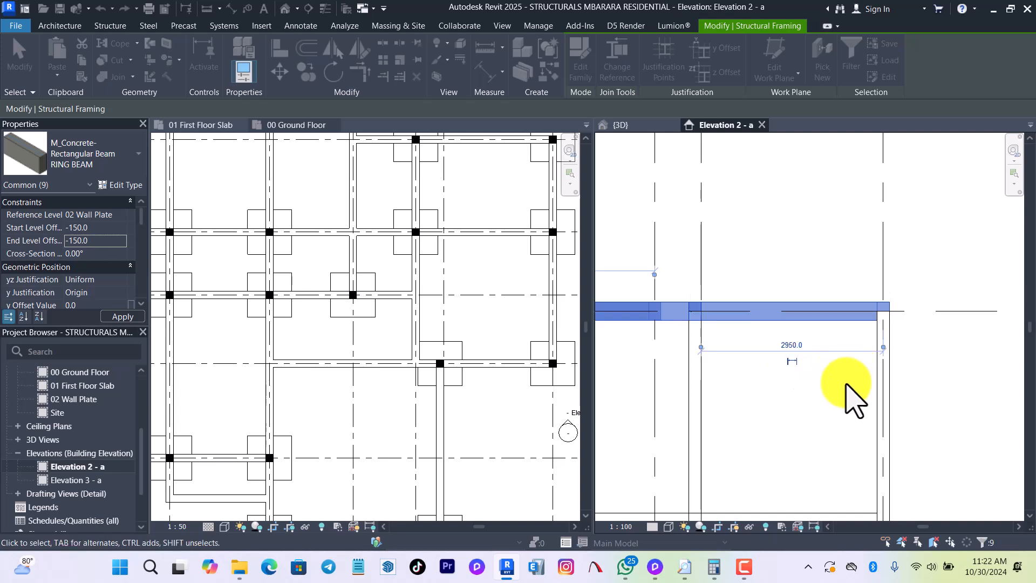
{"action": "scroll", "coordinate": [801, 173], "scroll_direction": "down", "scroll_amount": 1}
{"action": "scroll", "coordinate": [841, 237], "scroll_direction": "down", "scroll_amount": 3}
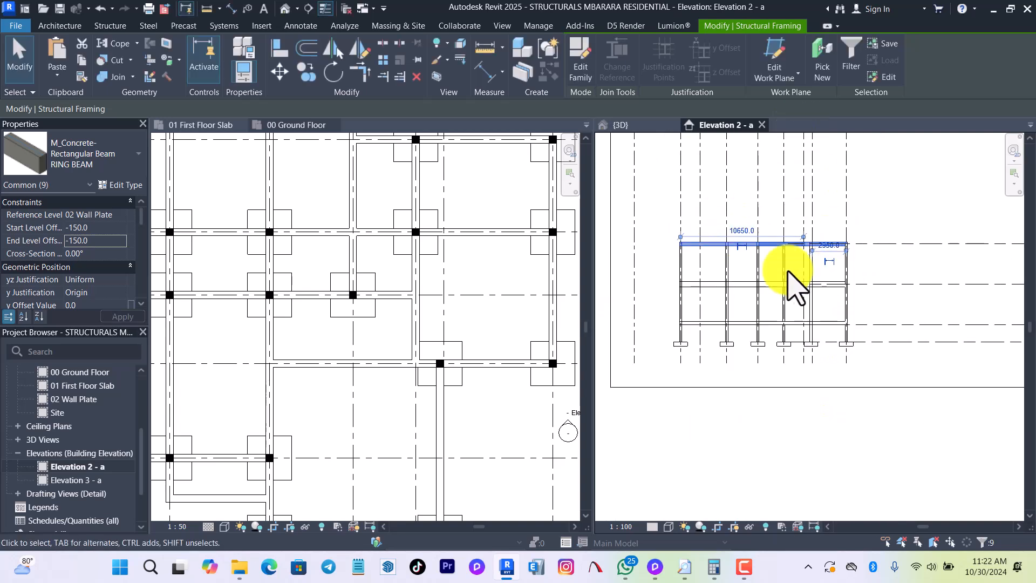
Select all GROUND BEAMS instances and set their start and end level offsets to -150.
{"action": "scroll", "coordinate": [816, 304], "scroll_direction": "up", "scroll_amount": 2}
{"action": "scroll", "coordinate": [863, 352], "scroll_direction": "up", "scroll_amount": 2}
{"action": "left_click", "coordinate": [856, 346]}
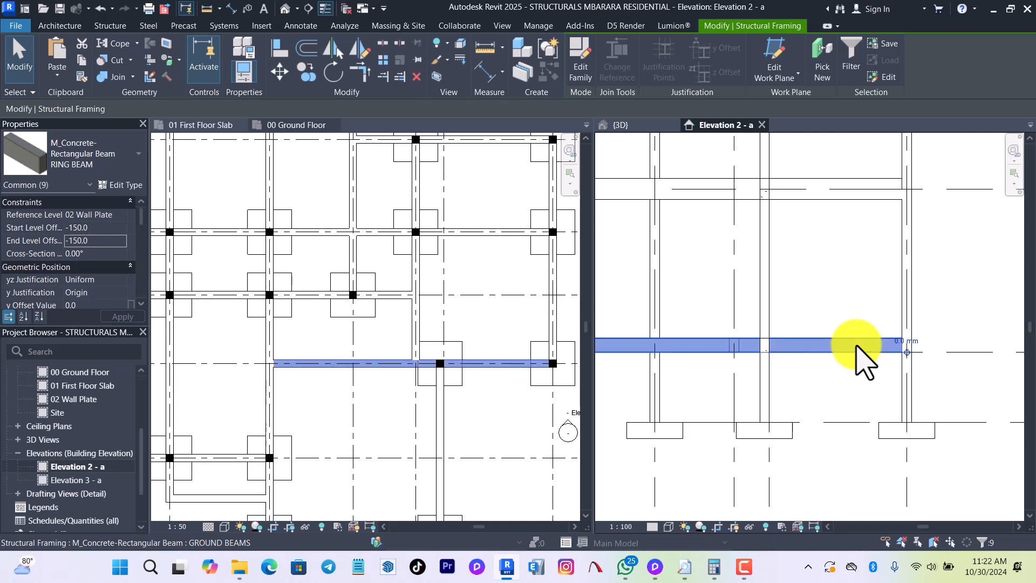
{"action": "key", "text": "a"}
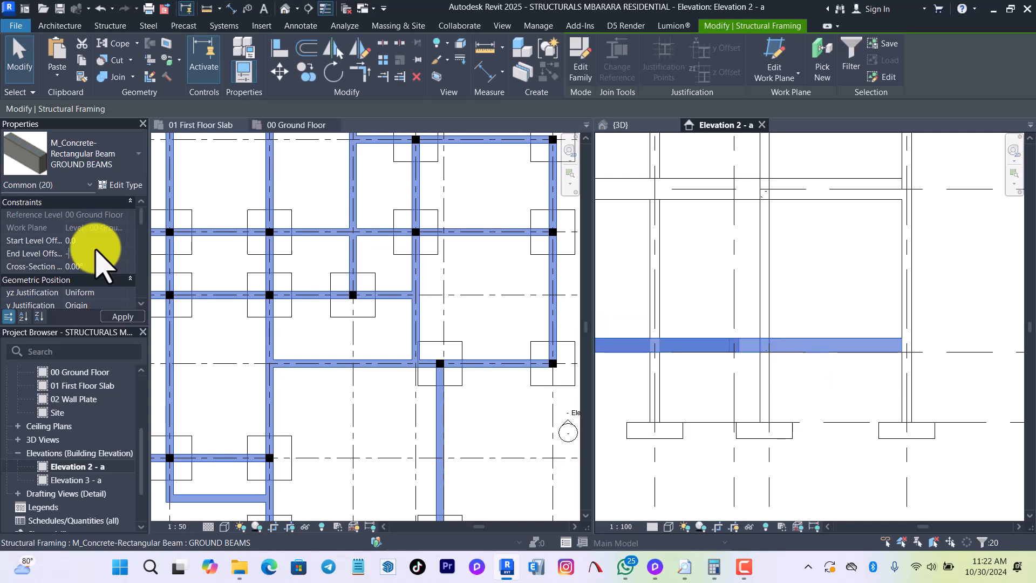
{"action": "left_click", "coordinate": [100, 241]}
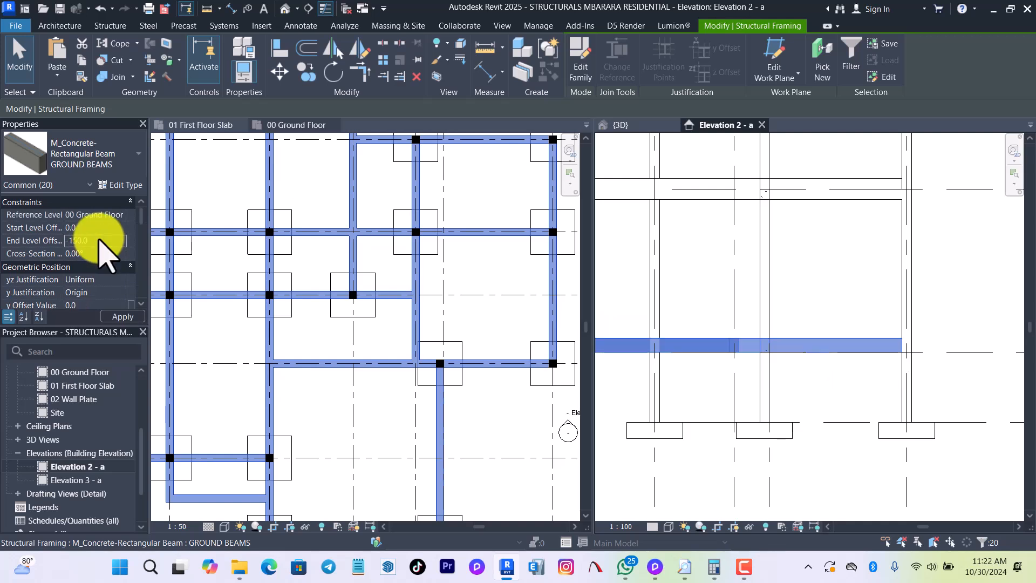
{"action": "left_click", "coordinate": [110, 227]}
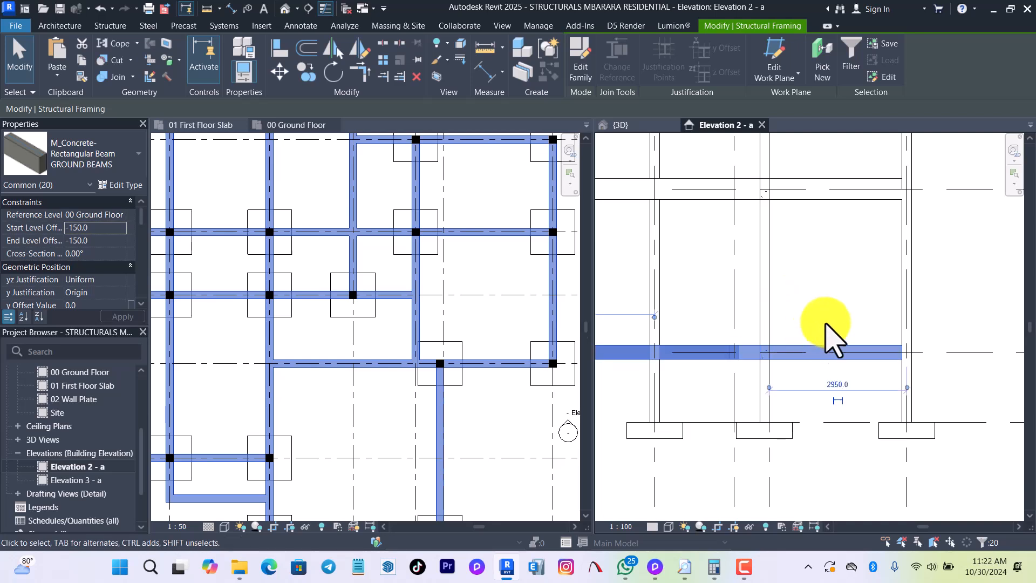
{"action": "left_click", "coordinate": [819, 325]}
Check the lowered beams in Elevation 2 - a, and inspect a first-floor beam and C1 column joint in the 3D view.
{"action": "scroll", "coordinate": [820, 352], "scroll_direction": "down", "scroll_amount": 4}
{"action": "scroll", "coordinate": [829, 372], "scroll_direction": "down", "scroll_amount": 2}
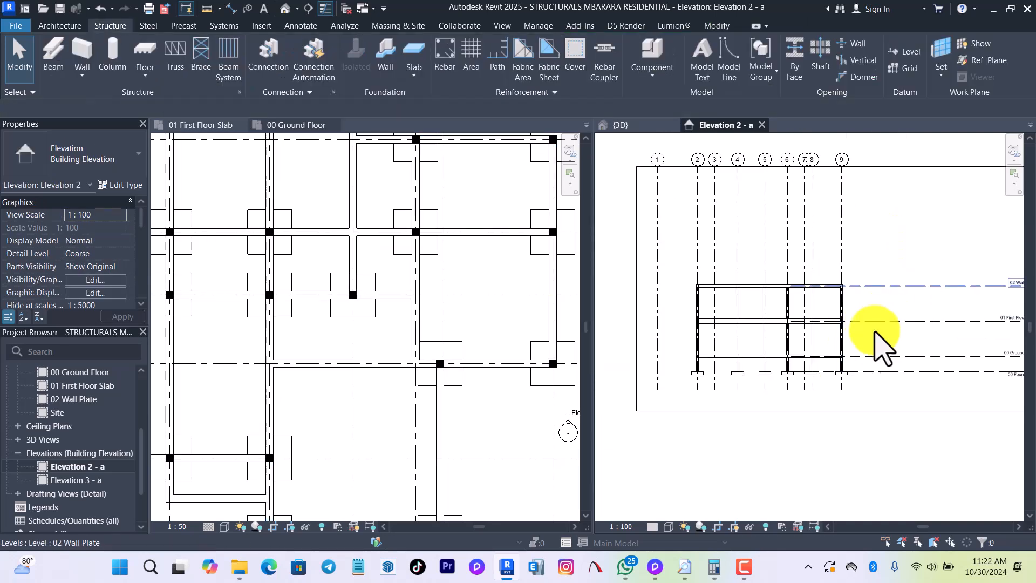
{"action": "scroll", "coordinate": [891, 324], "scroll_direction": "up", "scroll_amount": 3}
{"action": "left_click", "coordinate": [622, 125]}
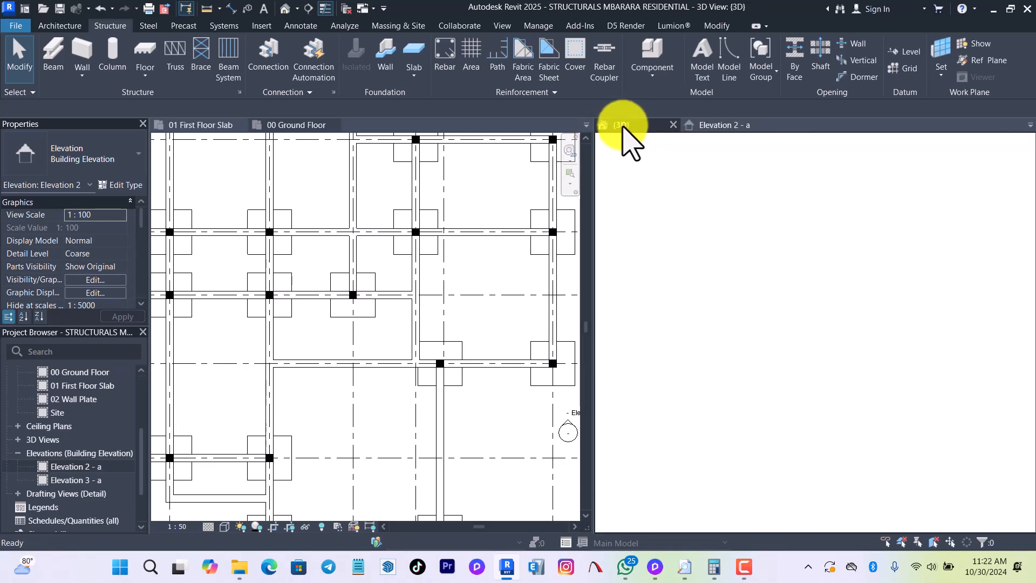
{"action": "scroll", "coordinate": [579, 331], "scroll_direction": "down", "scroll_amount": 1}
{"action": "scroll", "coordinate": [677, 340], "scroll_direction": "down", "scroll_amount": 4}
{"action": "middle_click_drag", "start_coordinate": [678, 363], "coordinate": [674, 340], "text": "shift"}
{"action": "scroll", "coordinate": [792, 364], "scroll_direction": "up", "scroll_amount": 5}
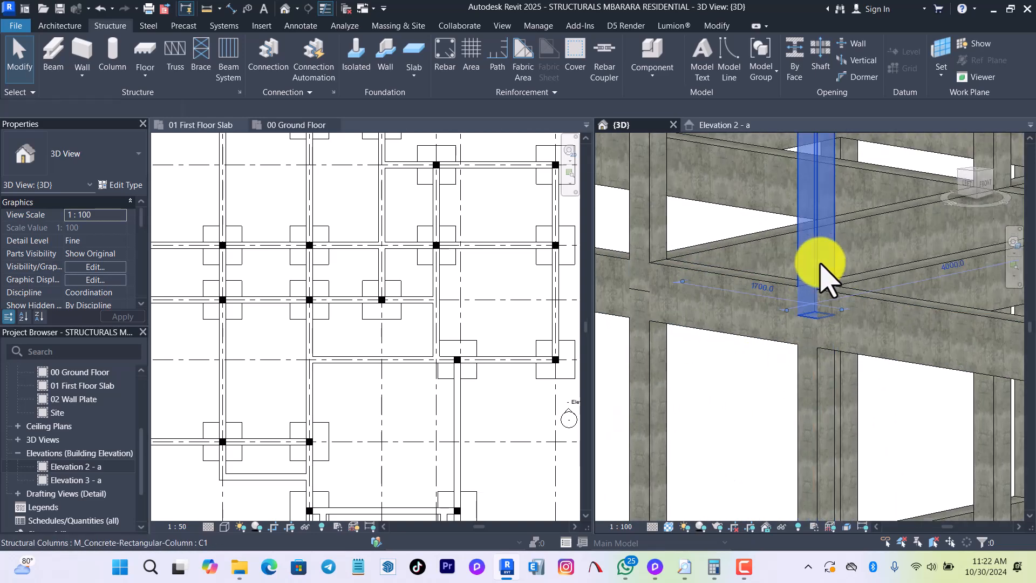
{"action": "left_click", "coordinate": [828, 281]}
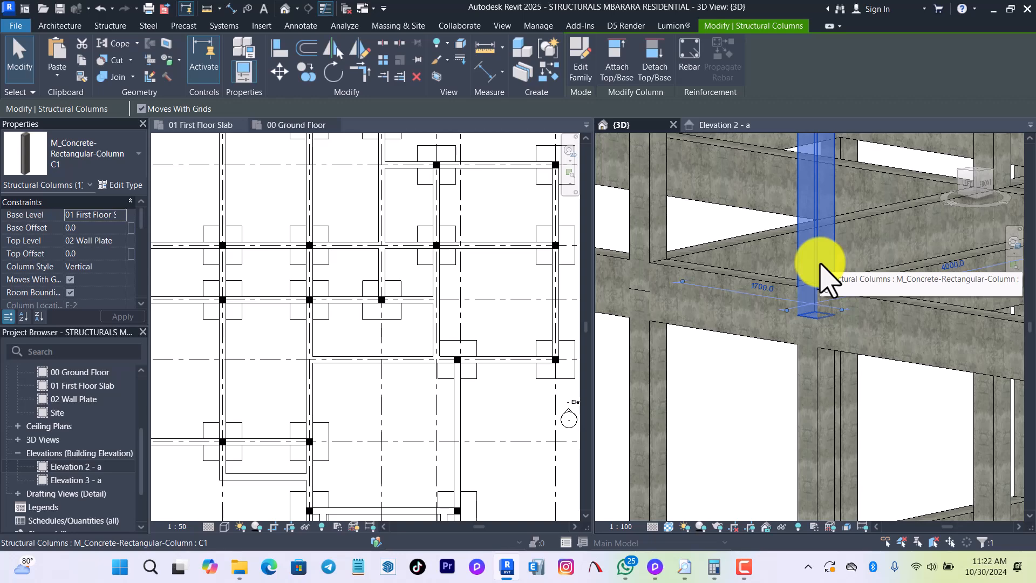
{"action": "scroll", "coordinate": [815, 353], "scroll_direction": "down", "scroll_amount": 5}
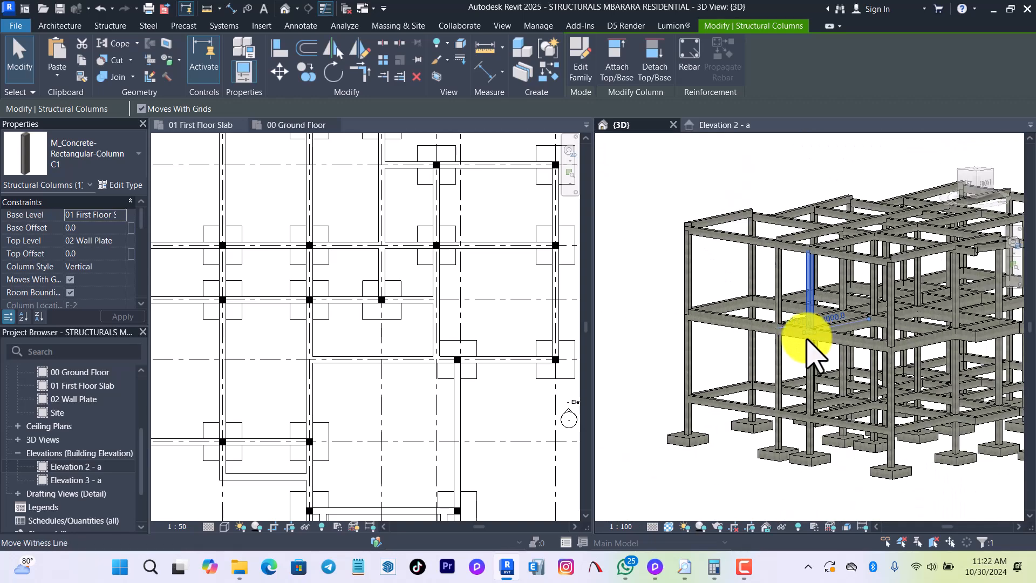
{"action": "scroll", "coordinate": [664, 322], "scroll_direction": "up", "scroll_amount": 3}
{"action": "left_click", "coordinate": [657, 319]}
{"action": "scroll", "coordinate": [659, 320], "scroll_direction": "down", "scroll_amount": 1}
{"action": "scroll", "coordinate": [601, 328], "scroll_direction": "down", "scroll_amount": 3}
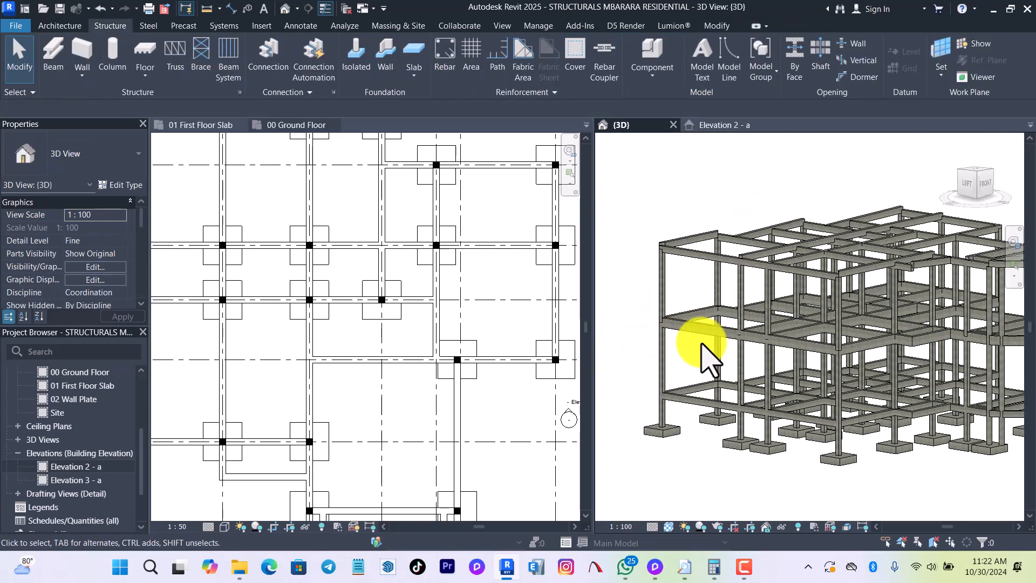
Examine the joint between the corner C1 column and the first-floor beams from the other side of the 3D model.
{"action": "middle_click_drag", "start_coordinate": [922, 409], "coordinate": [988, 402], "text": "shift"}
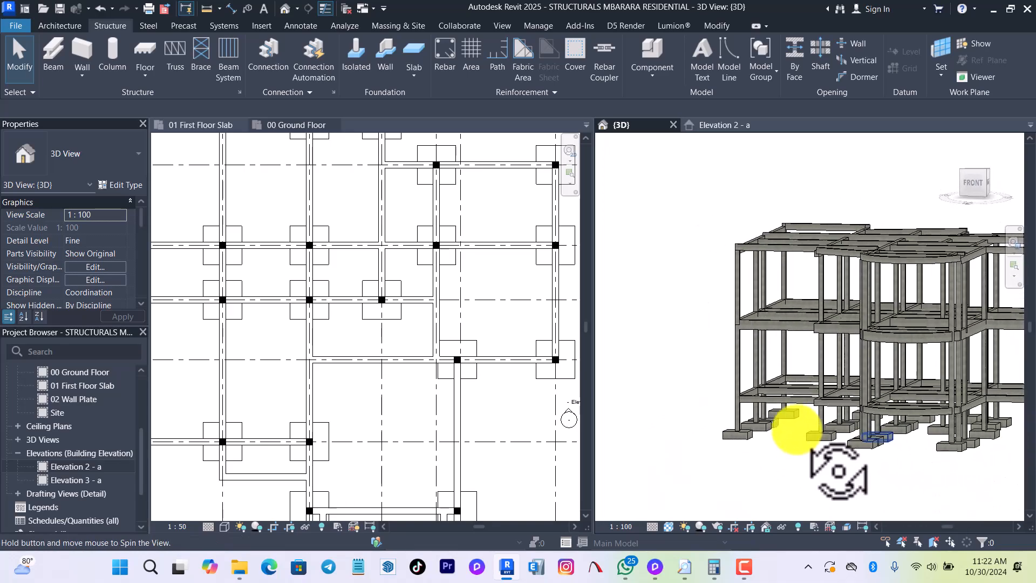
{"action": "middle_click_drag", "start_coordinate": [798, 416], "coordinate": [749, 483], "text": "shift"}
{"action": "scroll", "coordinate": [786, 315], "scroll_direction": "up", "scroll_amount": 6}
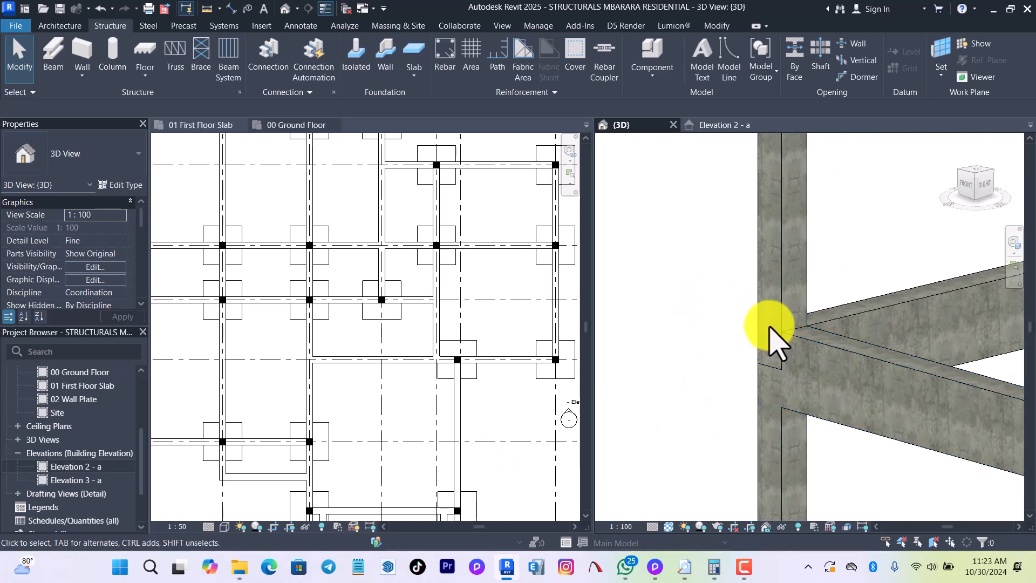
{"action": "left_click", "coordinate": [779, 322]}
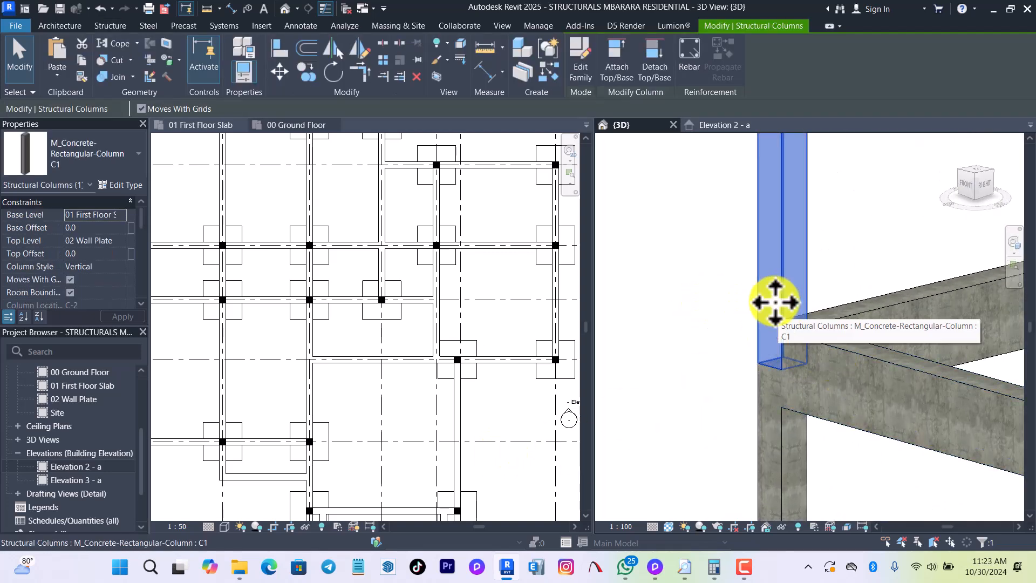
{"action": "left_click", "coordinate": [740, 289]}
{"action": "scroll", "coordinate": [717, 359], "scroll_direction": "down", "scroll_amount": 5}
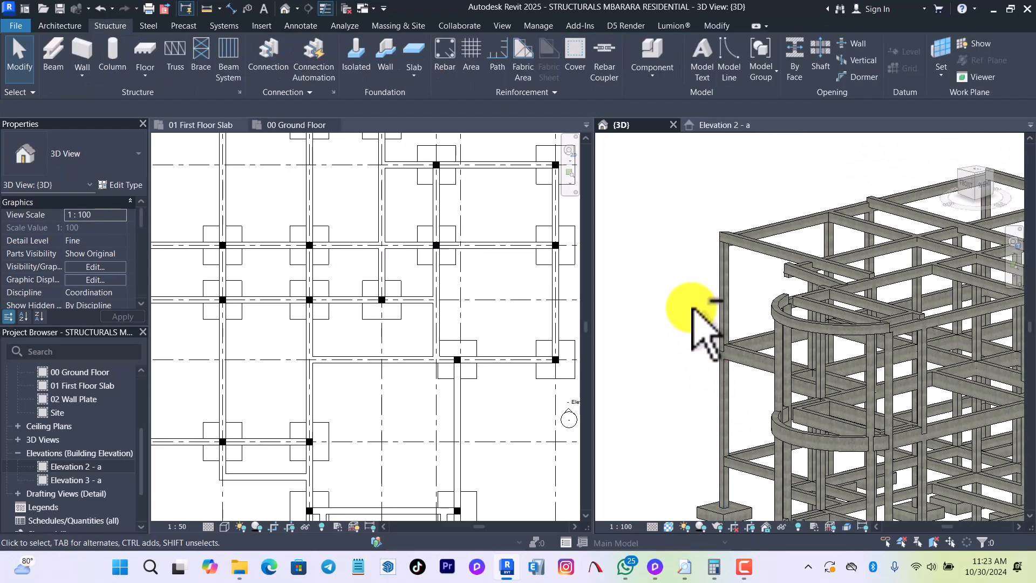
Delete the three straight RING BEAM segments inside the curved bay at wall plate level.
{"action": "middle_click_drag", "start_coordinate": [845, 340], "coordinate": [806, 330], "text": "shift"}
{"action": "middle_click_drag", "start_coordinate": [765, 227], "coordinate": [550, 356], "text": "shift"}
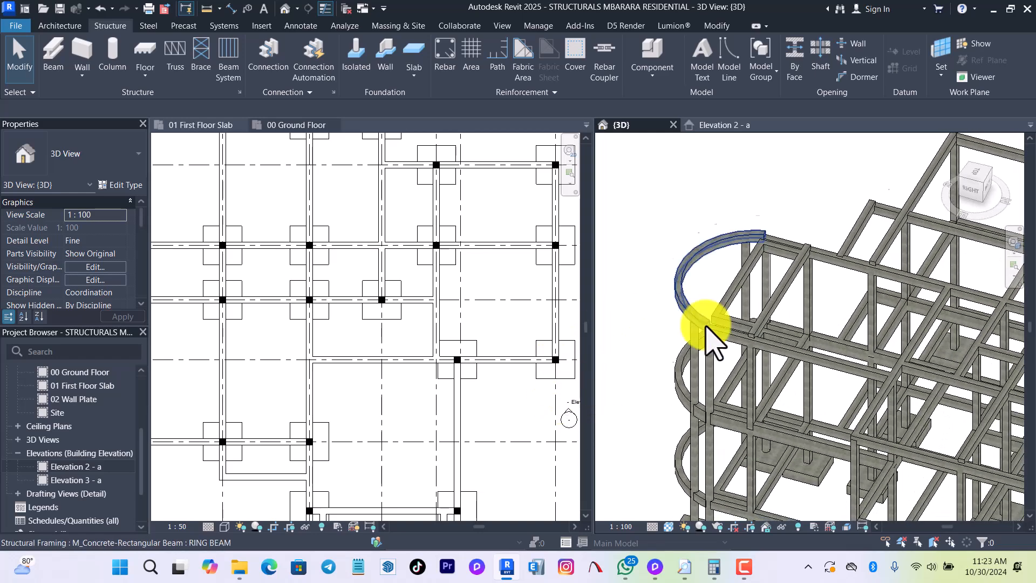
{"action": "scroll", "coordinate": [706, 326], "scroll_direction": "up", "scroll_amount": 5}
{"action": "left_click", "coordinate": [761, 305]}
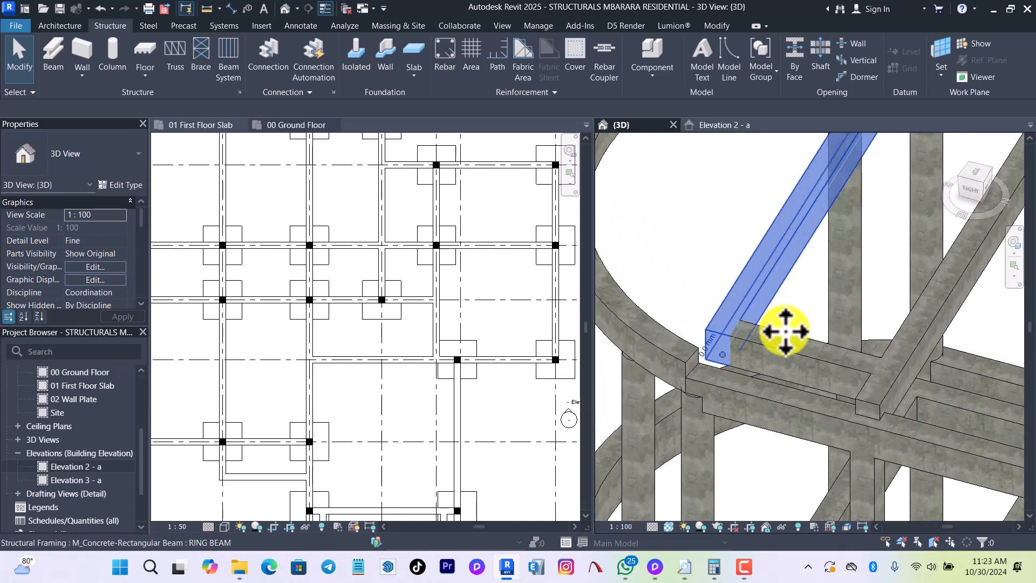
{"action": "scroll", "coordinate": [821, 437], "scroll_direction": "down", "scroll_amount": 5}
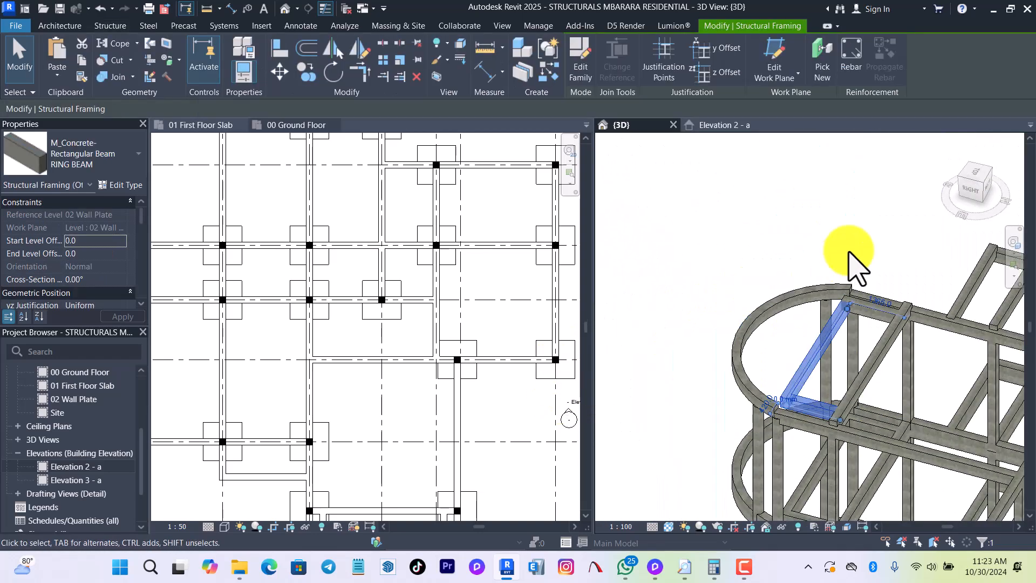
{"action": "left_click", "coordinate": [878, 307], "text": "ctrl"}
{"action": "scroll", "coordinate": [879, 306], "scroll_direction": "up", "scroll_amount": 4}
{"action": "left_click", "coordinate": [862, 322], "text": "ctrl"}
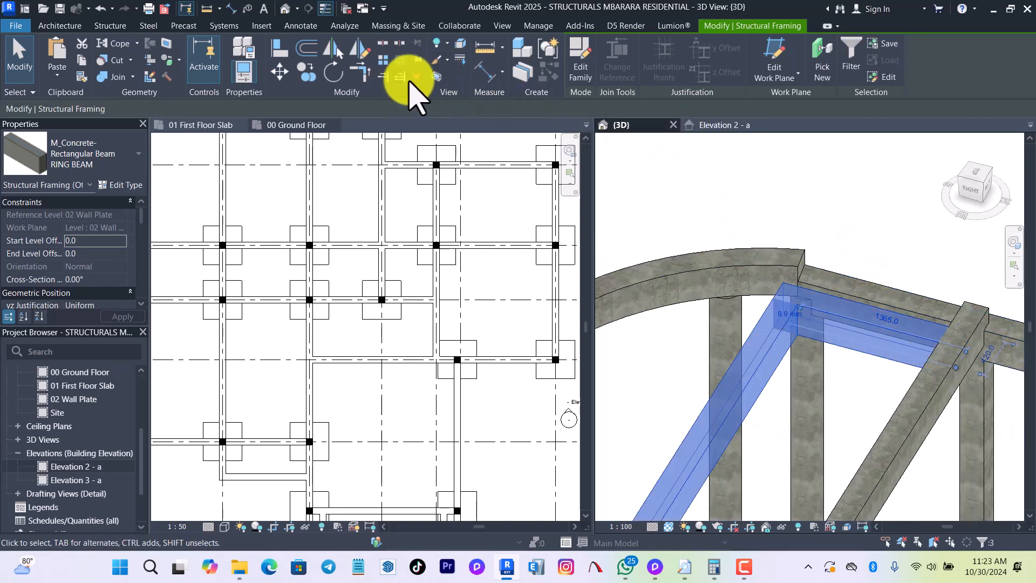
{"action": "left_click", "coordinate": [414, 78]}
Delete the straight GROUND BEAMS segments inside the same curved bay at ground floor level.
{"action": "scroll", "coordinate": [914, 236], "scroll_direction": "down", "scroll_amount": 7}
{"action": "middle_click_drag", "start_coordinate": [913, 440], "coordinate": [967, 428], "text": "shift"}
{"action": "scroll", "coordinate": [914, 393], "scroll_direction": "up", "scroll_amount": 6}
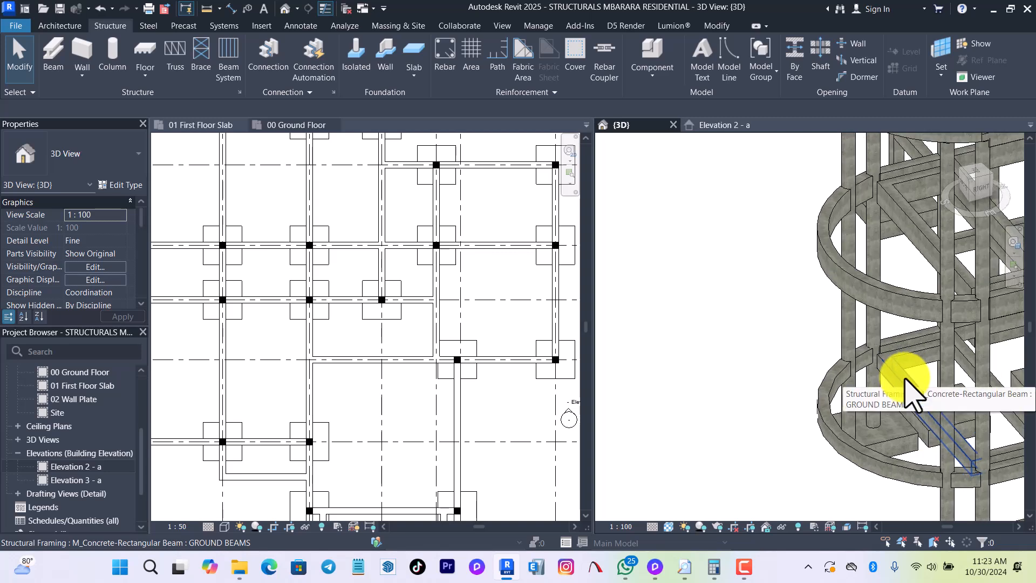
{"action": "left_click", "coordinate": [913, 394]}
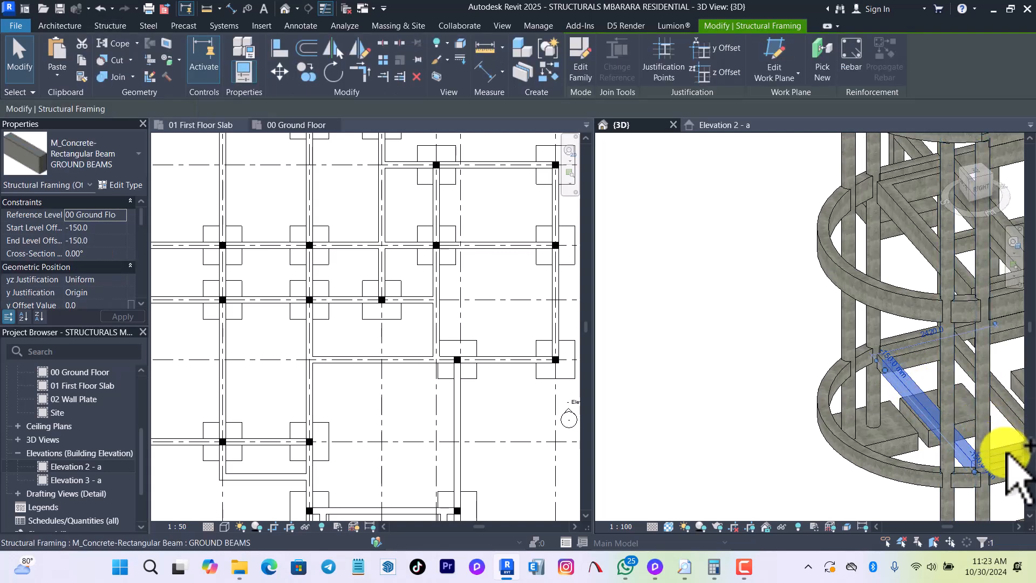
{"action": "middle_click_drag", "start_coordinate": [791, 412], "coordinate": [751, 412]}
{"action": "scroll", "coordinate": [851, 416], "scroll_direction": "up", "scroll_amount": 2}
{"action": "left_click", "coordinate": [856, 375], "text": "ctrl"}
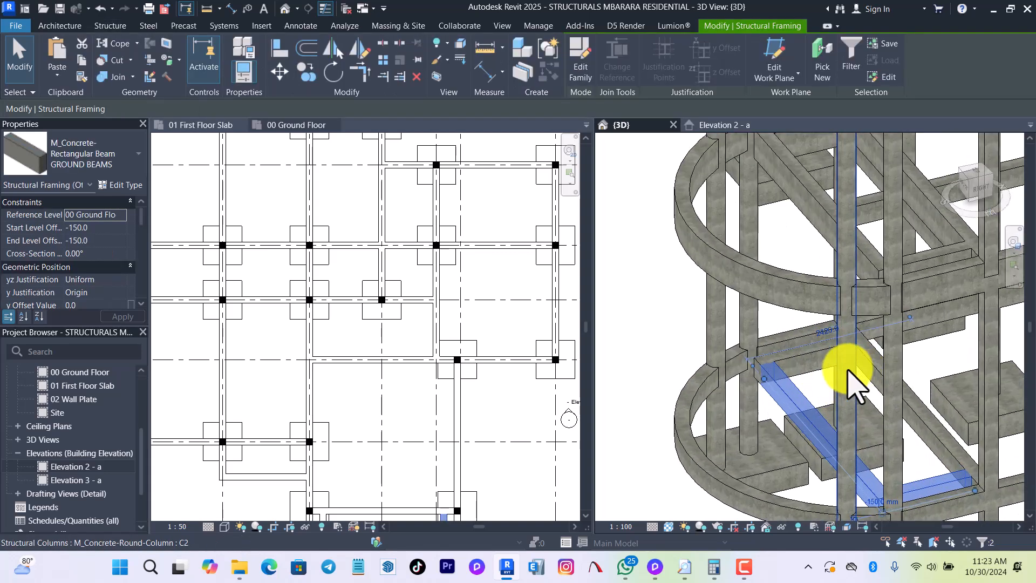
{"action": "key", "text": "Escape"}
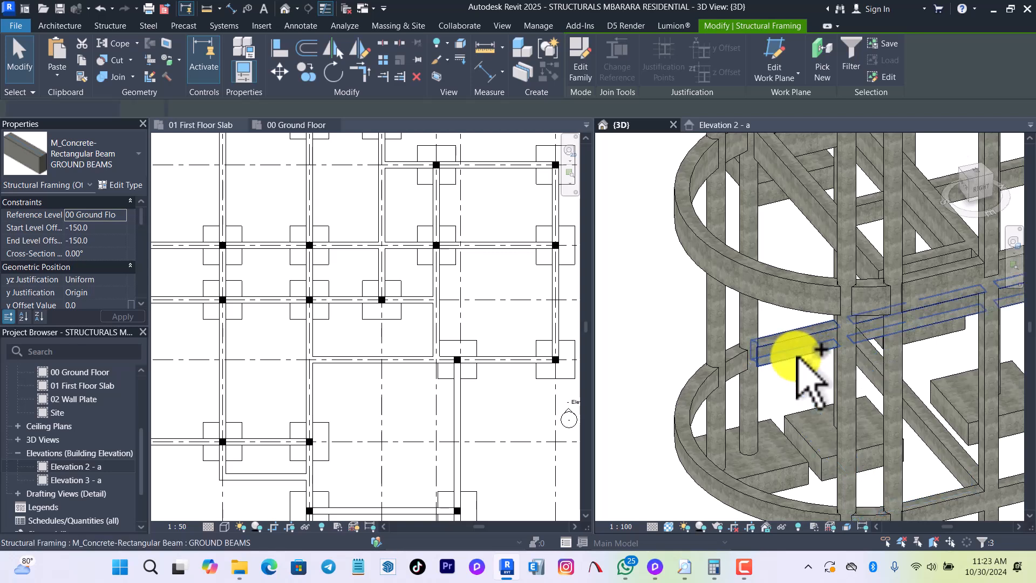
Compare the level offsets of the curved ring beam with those of the adjoining straight ring beam.
{"action": "scroll", "coordinate": [777, 337], "scroll_direction": "down", "scroll_amount": 2}
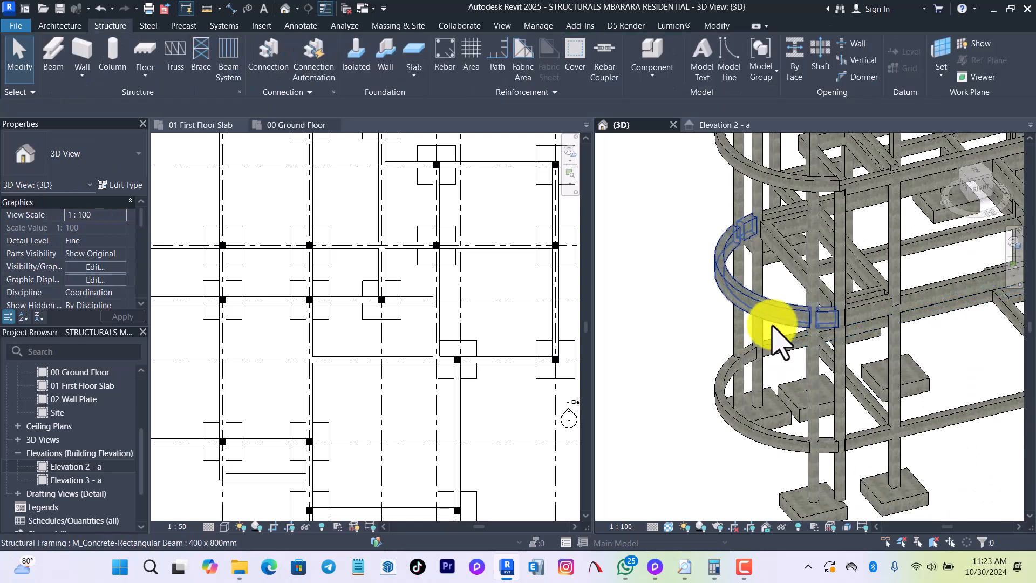
{"action": "scroll", "coordinate": [775, 345], "scroll_direction": "down", "scroll_amount": 3}
{"action": "scroll", "coordinate": [775, 317], "scroll_direction": "up", "scroll_amount": 4}
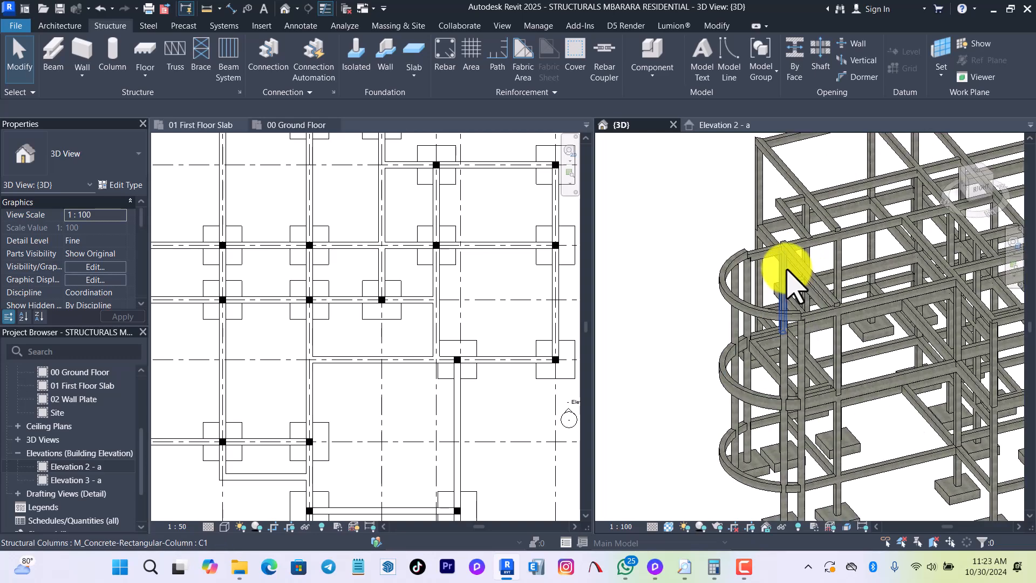
{"action": "scroll", "coordinate": [737, 257], "scroll_direction": "up", "scroll_amount": 3}
{"action": "left_click", "coordinate": [700, 273]}
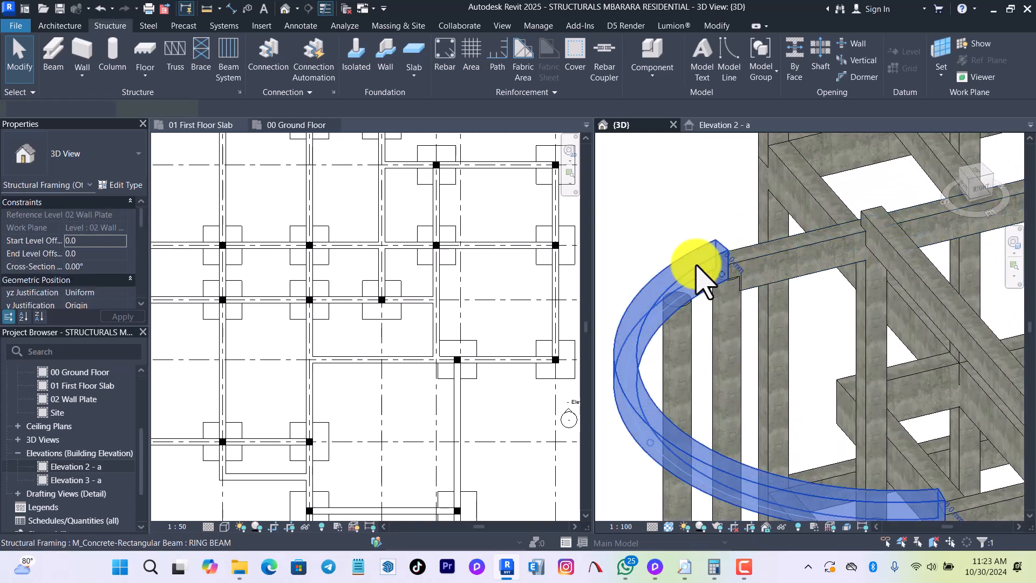
{"action": "left_click", "coordinate": [761, 259]}
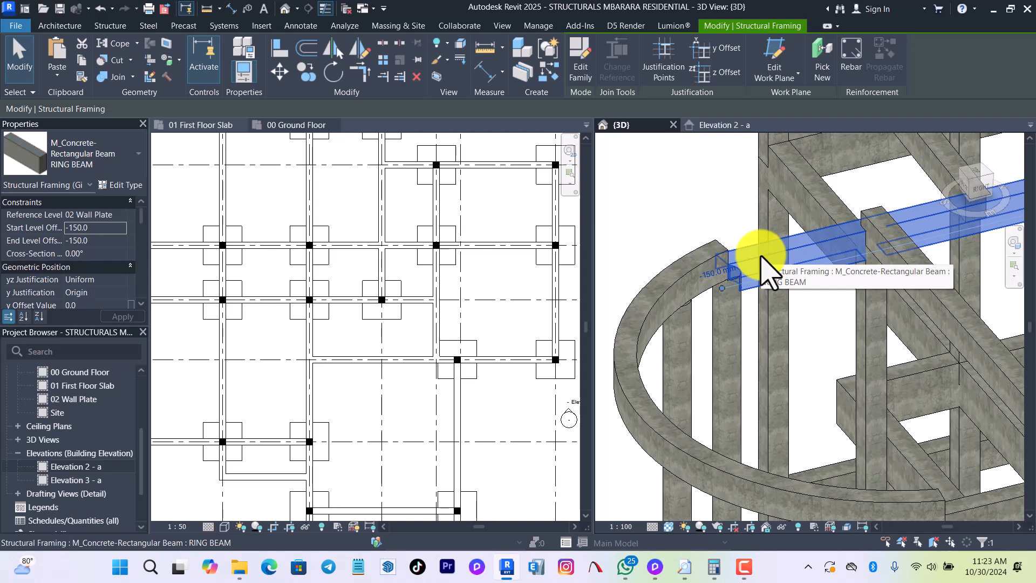
{"action": "left_click", "coordinate": [680, 285]}
{"action": "left_click", "coordinate": [683, 283]}
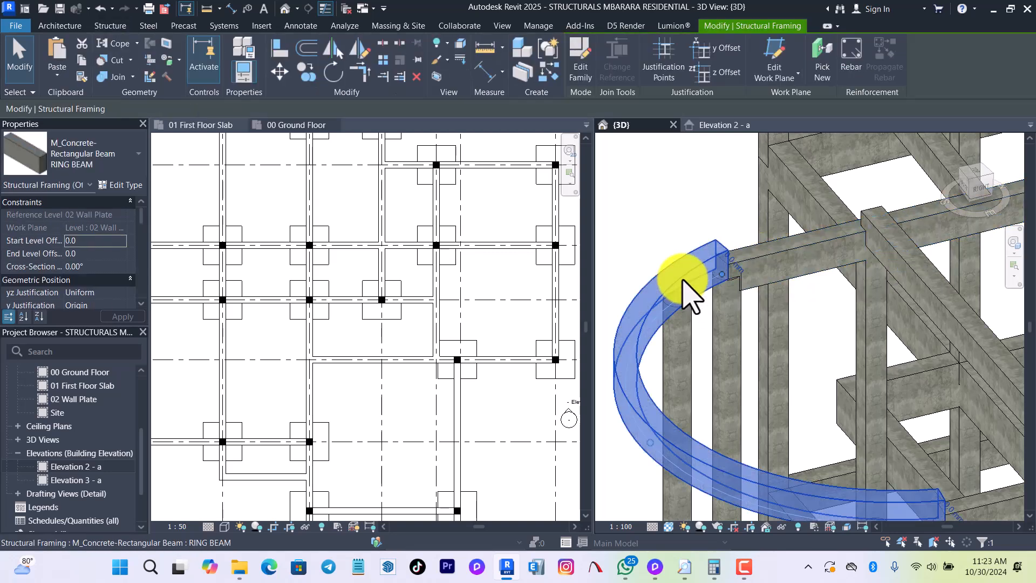
Set the start and end level offsets of the curved ring beam to -150.
{"action": "scroll", "coordinate": [684, 281], "scroll_direction": "down", "scroll_amount": 2}
{"action": "middle_click_drag", "start_coordinate": [752, 289], "coordinate": [982, 184], "text": "shift"}
{"action": "left_click", "coordinate": [978, 185]}
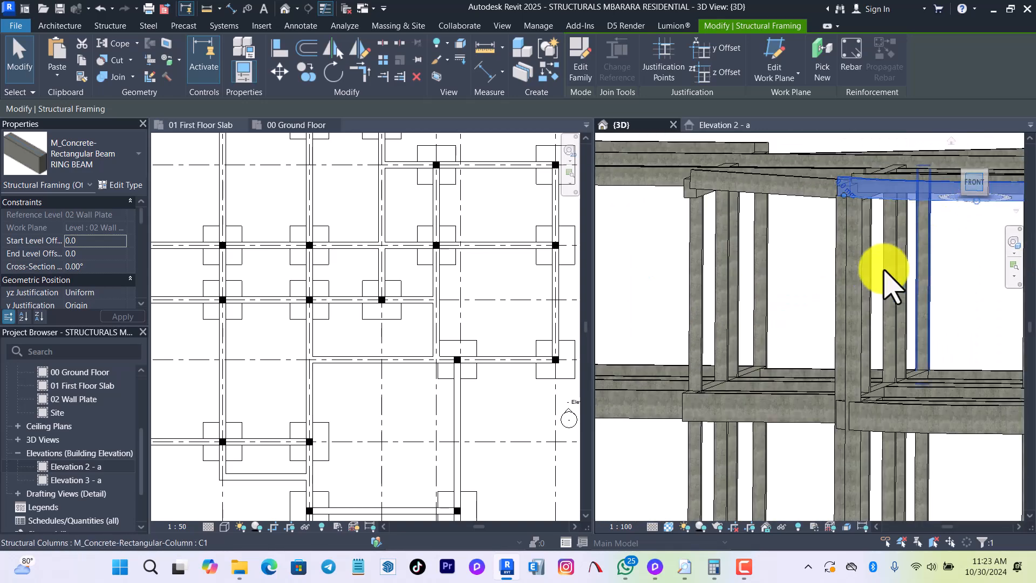
{"action": "middle_click_drag", "start_coordinate": [856, 259], "coordinate": [759, 348], "text": "shift"}
{"action": "middle_click_drag", "start_coordinate": [717, 306], "coordinate": [688, 306], "text": "shift"}
{"action": "left_click", "coordinate": [706, 269]}
{"action": "scroll", "coordinate": [829, 264], "scroll_direction": "up", "scroll_amount": 2}
{"action": "left_click", "coordinate": [744, 275]}
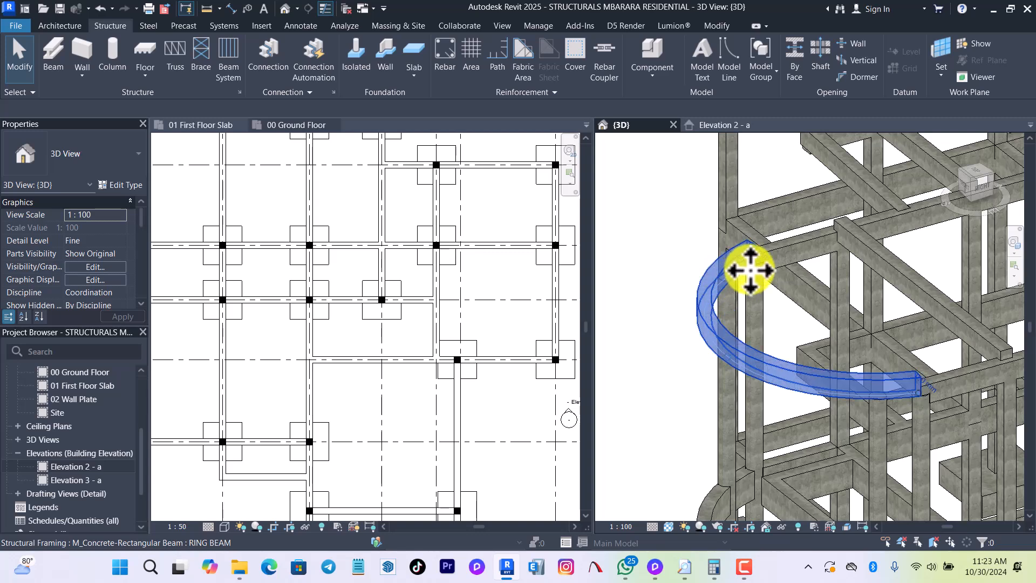
{"action": "left_click", "coordinate": [100, 243]}
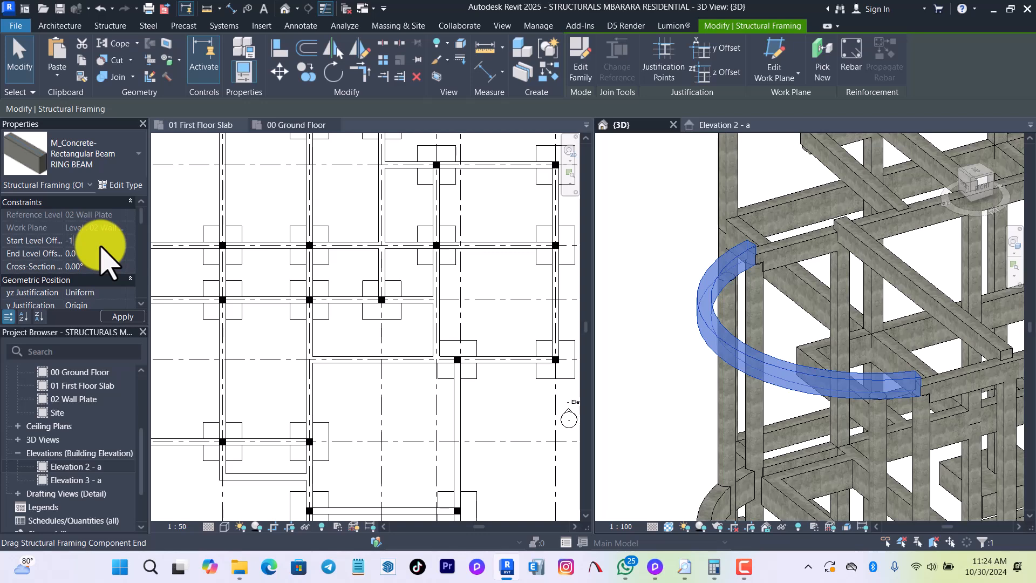
{"action": "left_click", "coordinate": [103, 266]}
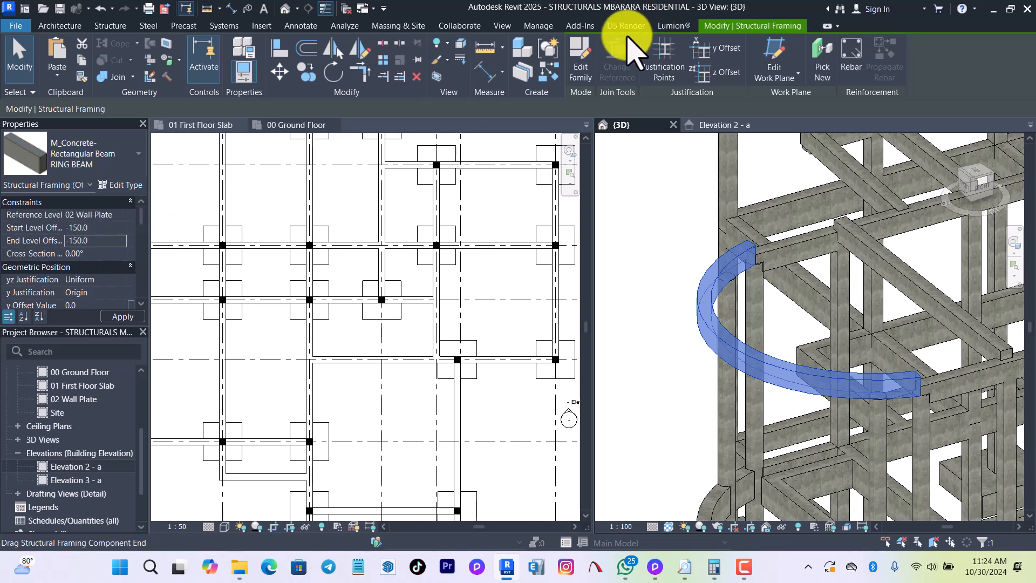
{"action": "left_click", "coordinate": [671, 225]}
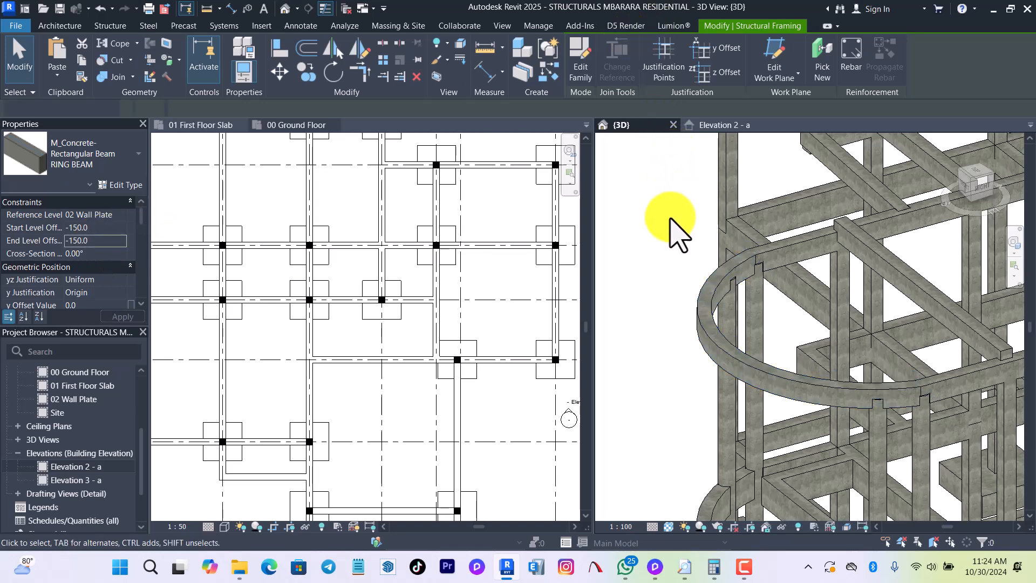
Select all RING BEAM instances at wall plate level and set their start and end level offsets to -150.
{"action": "middle_click_drag", "start_coordinate": [671, 218], "coordinate": [753, 262], "text": "shift"}
{"action": "left_click", "coordinate": [753, 261]}
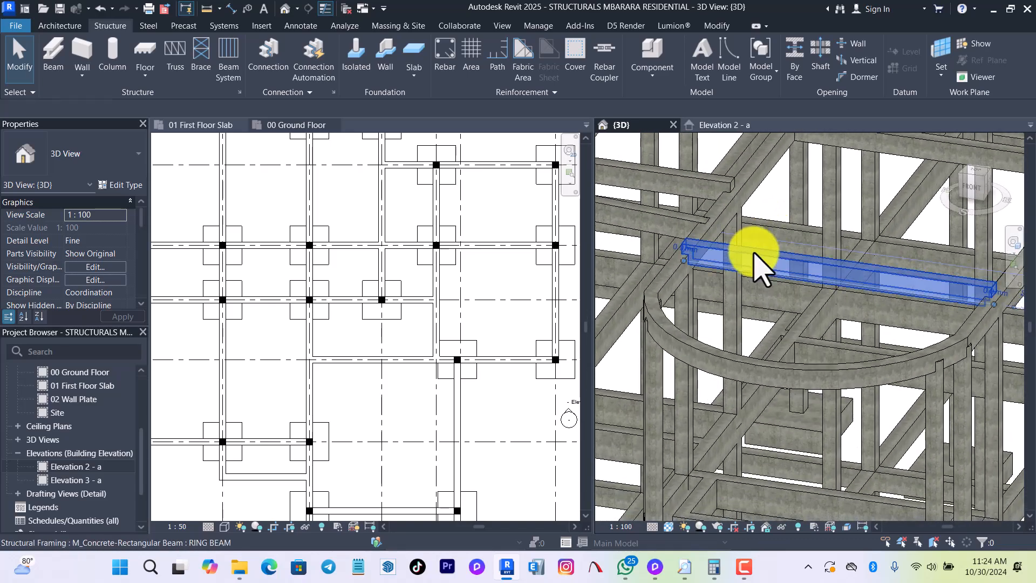
{"action": "middle_click_drag", "start_coordinate": [620, 259], "coordinate": [685, 296], "text": "shift"}
{"action": "scroll", "coordinate": [683, 288], "scroll_direction": "down", "scroll_amount": 1}
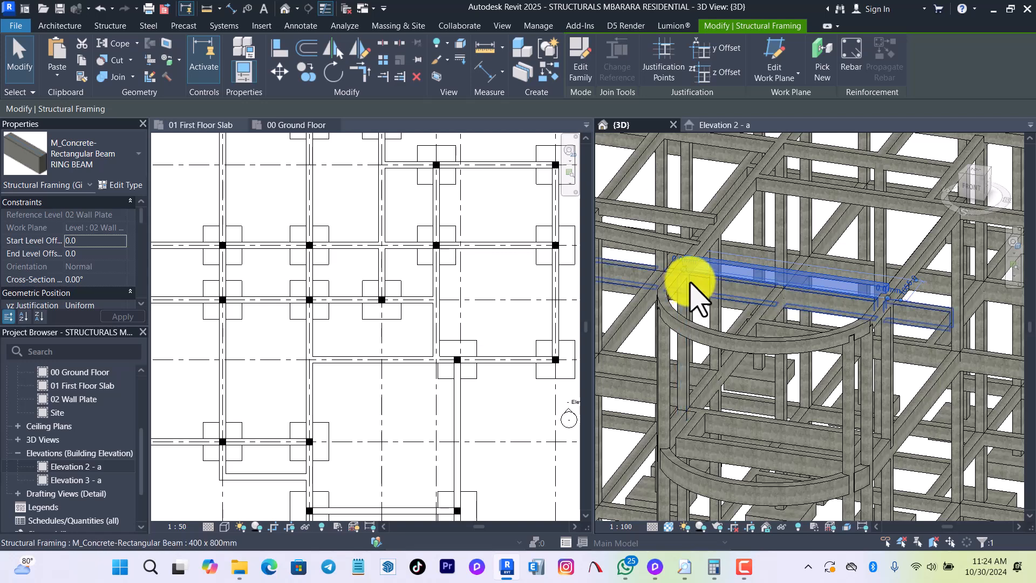
{"action": "key", "text": "s"}
{"action": "key", "text": "a"}
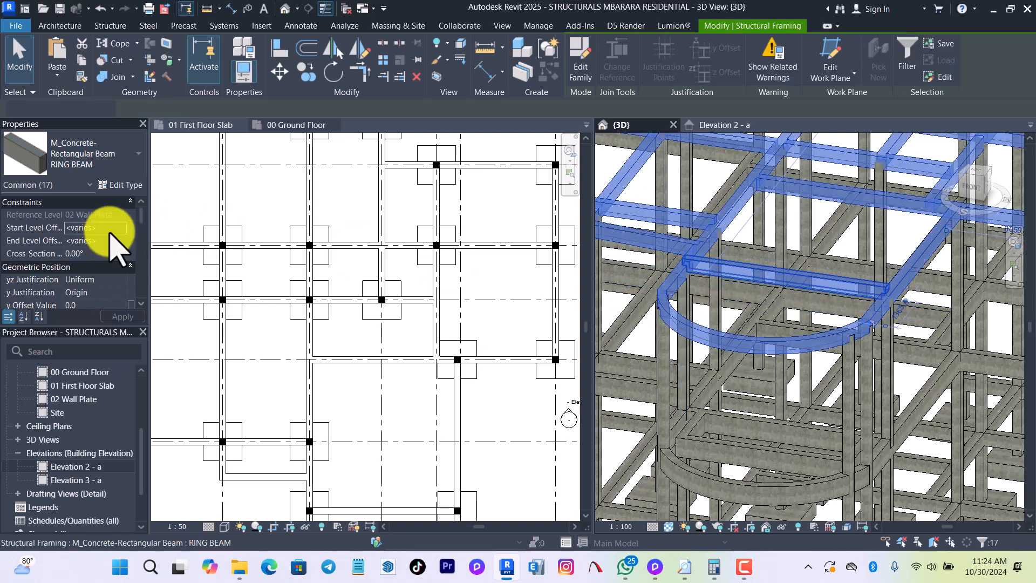
{"action": "left_click", "coordinate": [110, 232]}
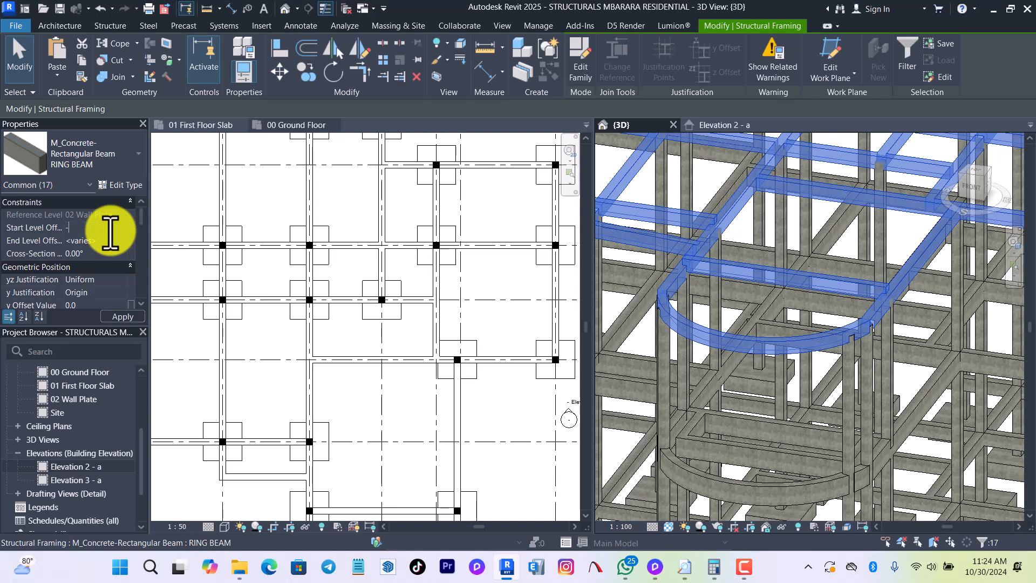
{"action": "left_click", "coordinate": [104, 242]}
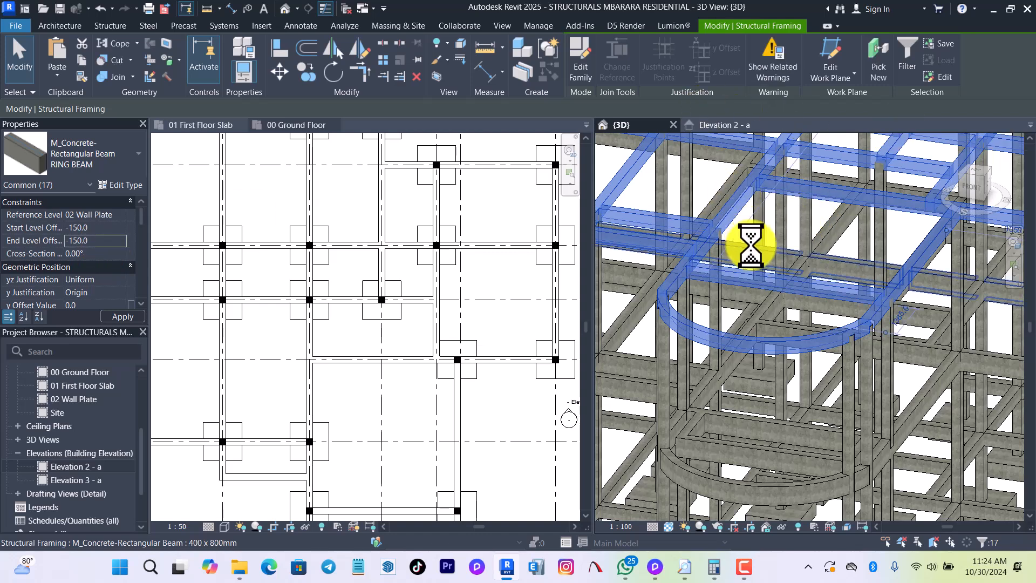
{"action": "scroll", "coordinate": [847, 263], "scroll_direction": "down", "scroll_amount": 3}
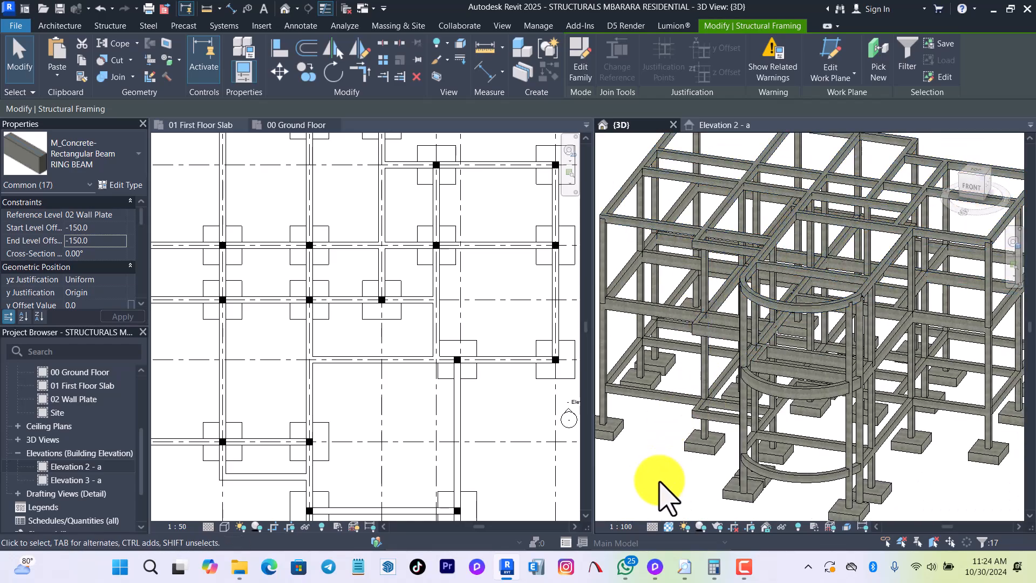
Check the level offsets of the first-floor 400 x 800mm beams and the GROUND BEAMS across each level.
{"action": "left_click", "coordinate": [659, 474]}
{"action": "middle_click_drag", "start_coordinate": [658, 474], "coordinate": [769, 373], "text": "shift"}
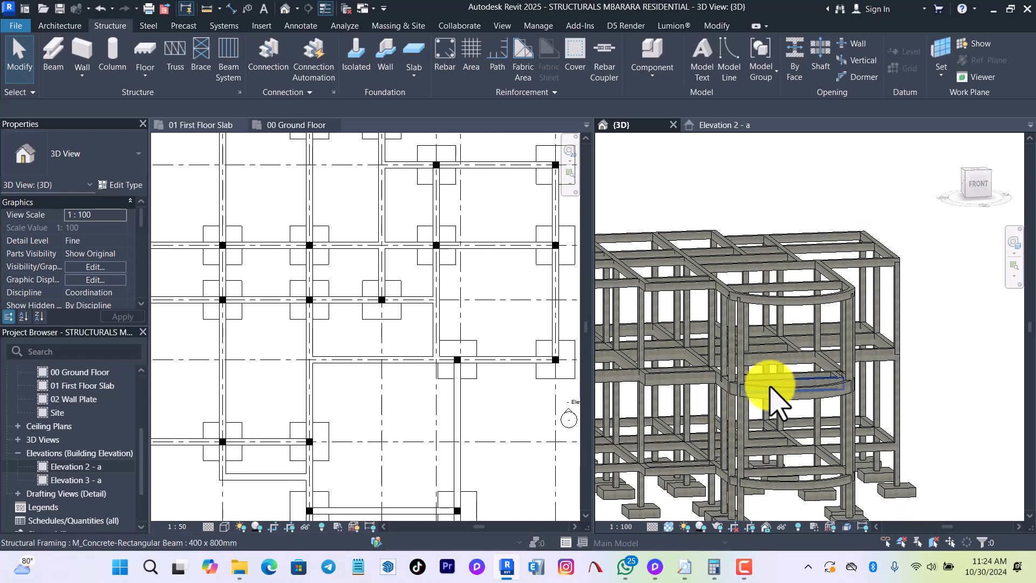
{"action": "left_click", "coordinate": [775, 405]}
{"action": "key", "text": "Tab"}
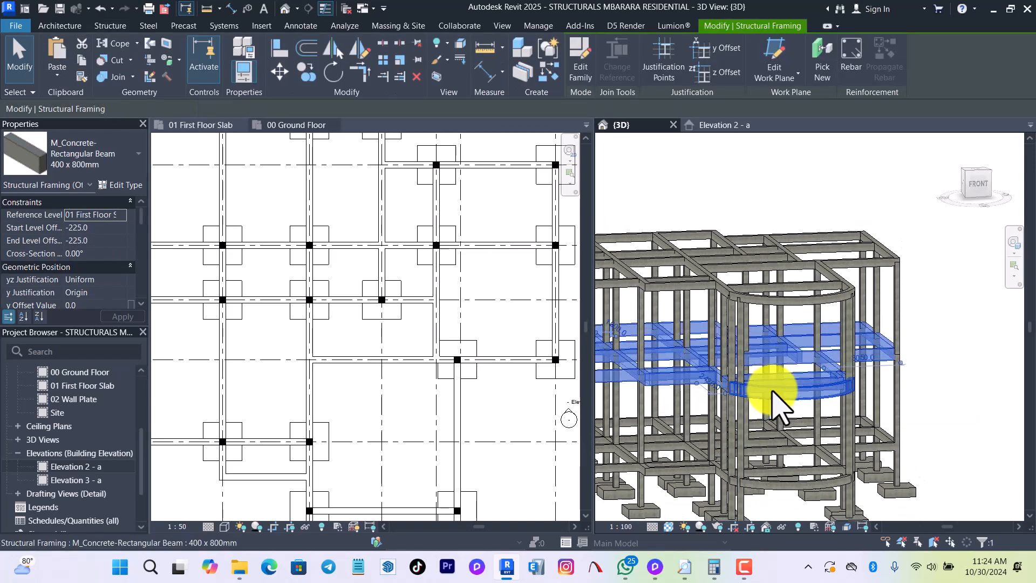
{"action": "left_click", "coordinate": [775, 406]}
{"action": "key", "text": "Escape"}
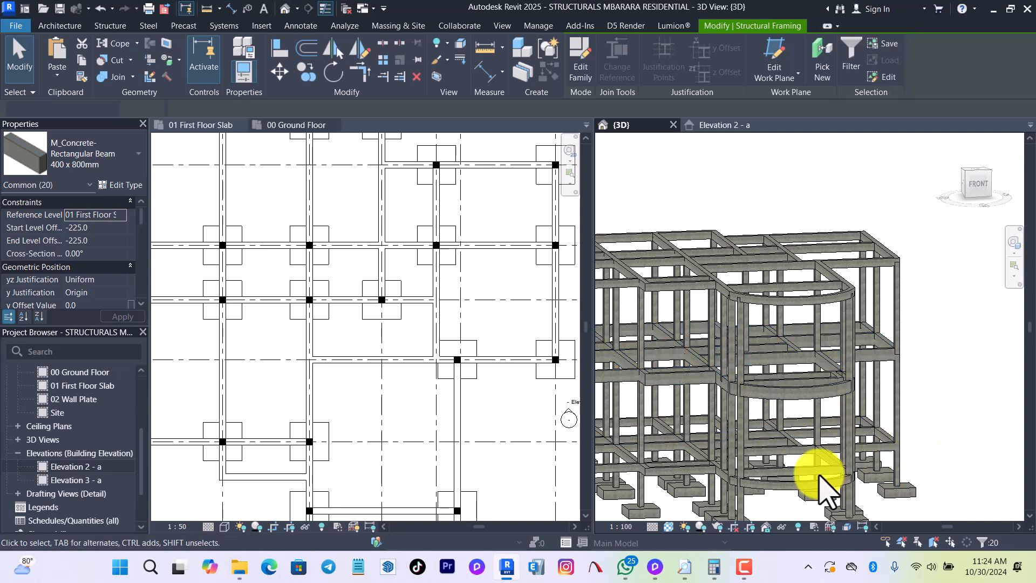
{"action": "left_click", "coordinate": [787, 485]}
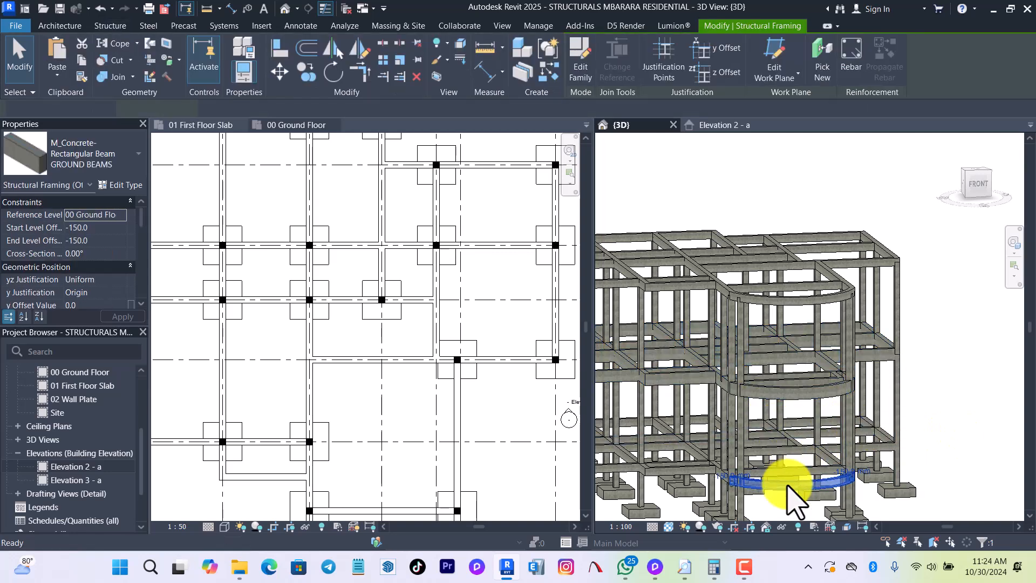
{"action": "key", "text": "Tab"}
{"action": "left_click", "coordinate": [787, 485]}
{"action": "scroll", "coordinate": [784, 406], "scroll_direction": "down", "scroll_amount": 1}
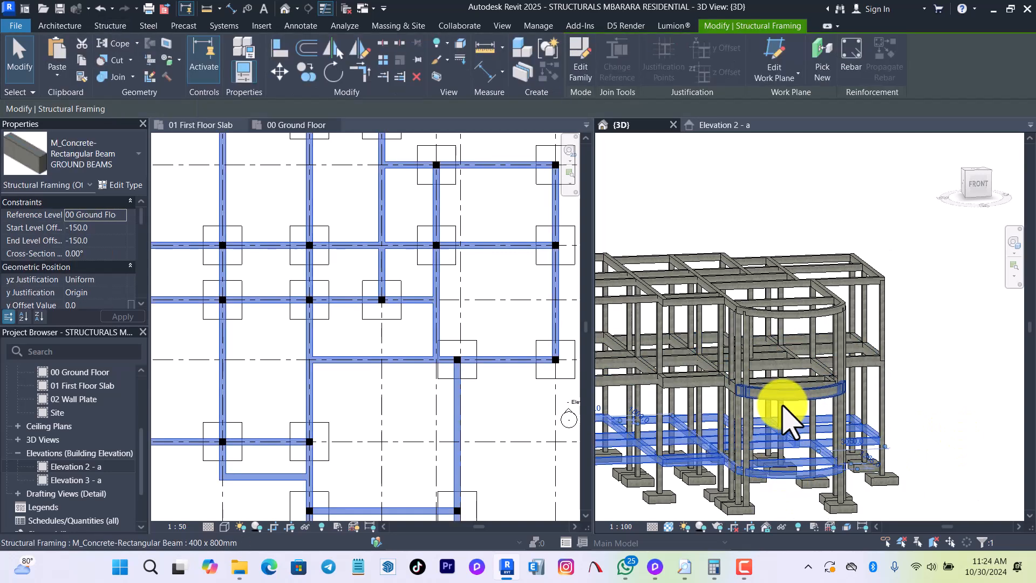
{"action": "left_click", "coordinate": [948, 411]}
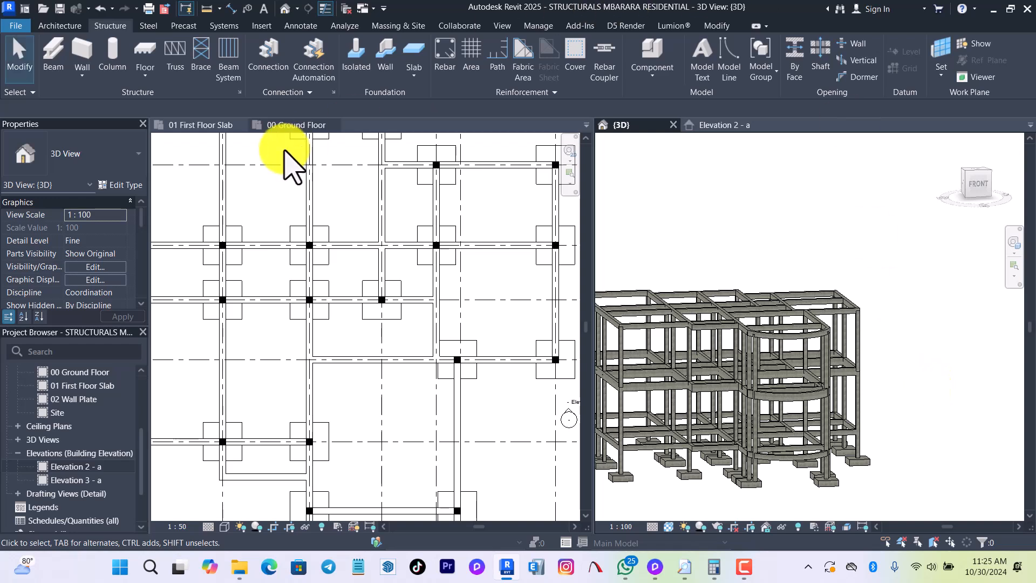
Close the inactive views and the 00 Ground Floor plan, keeping only the 3D view of the full frame.
{"action": "left_click", "coordinate": [346, 8]}
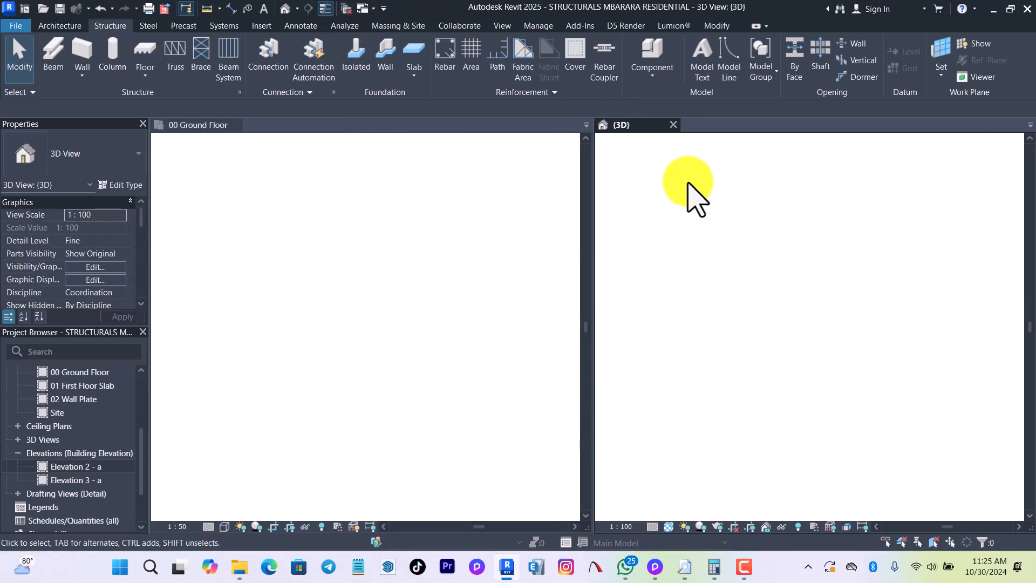
{"action": "left_click", "coordinate": [236, 125]}
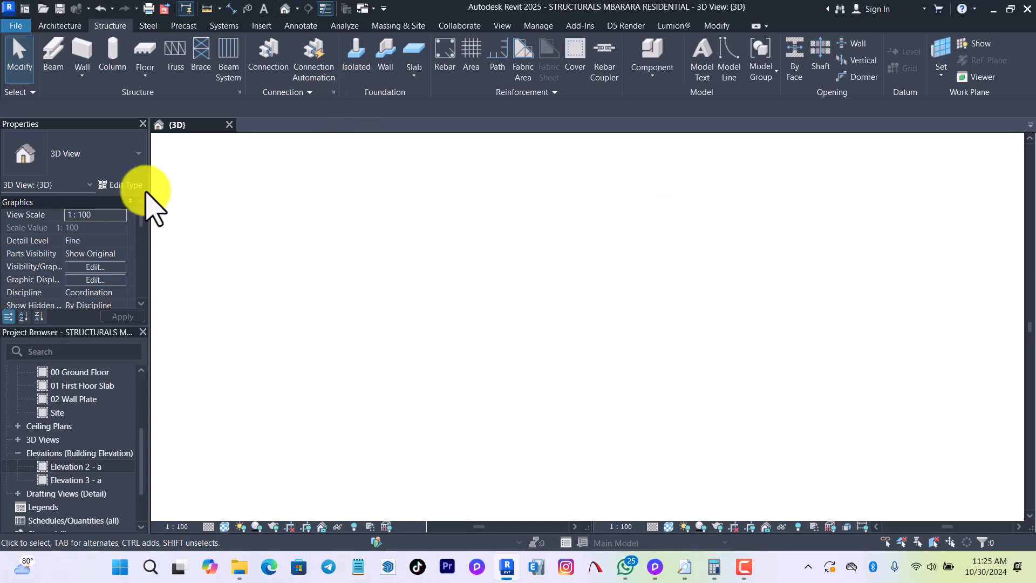
{"action": "scroll", "coordinate": [731, 296], "scroll_direction": "down", "scroll_amount": 2}
{"action": "middle_click_drag", "start_coordinate": [261, 464], "coordinate": [292, 465], "text": "shift"}
{"action": "scroll", "coordinate": [292, 463], "scroll_direction": "up", "scroll_amount": 3}
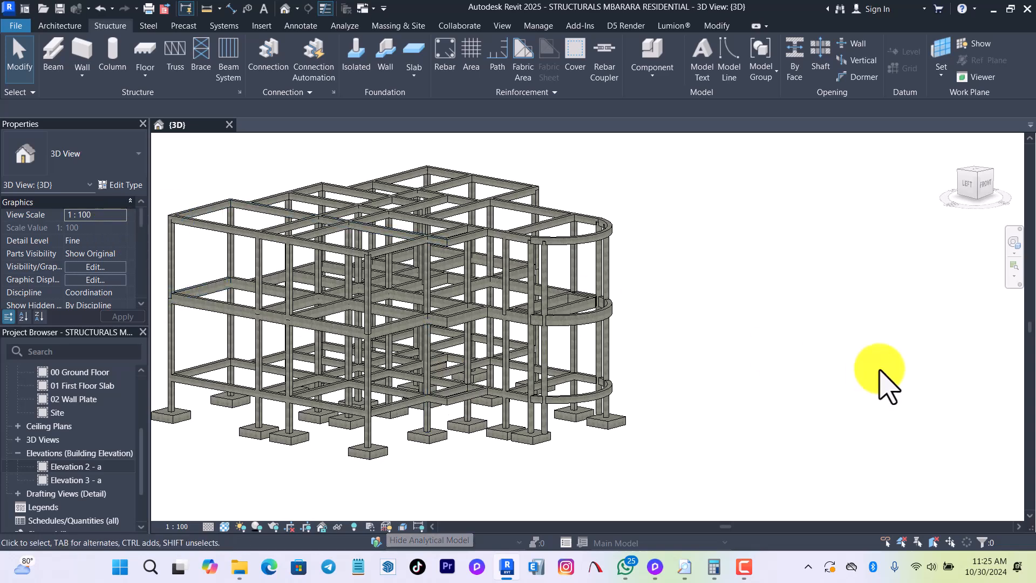
{"action": "scroll", "coordinate": [723, 362], "scroll_direction": "down", "scroll_amount": 2}
{"action": "scroll", "coordinate": [567, 324], "scroll_direction": "up", "scroll_amount": 4}
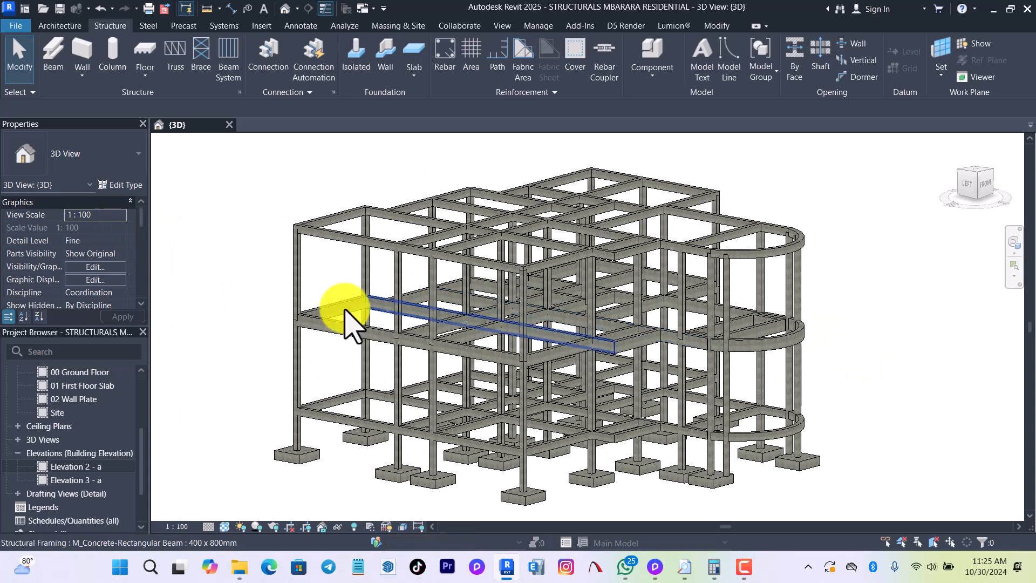
Set the 3D view's visual style to Hidden Line.
{"action": "left_click", "coordinate": [224, 527]}
{"action": "left_click", "coordinate": [252, 459]}
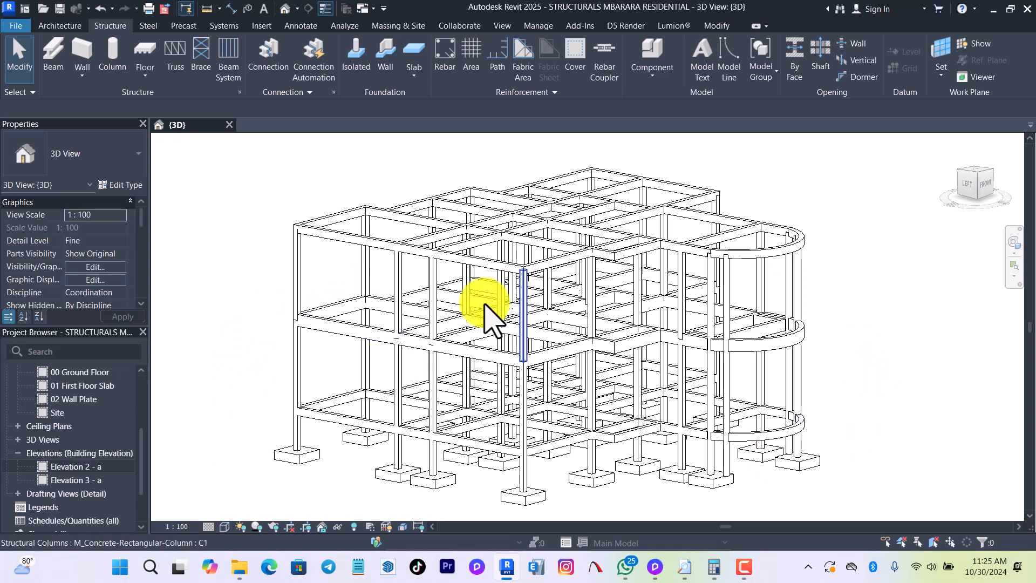
{"action": "scroll", "coordinate": [723, 313], "scroll_direction": "down", "scroll_amount": 1}
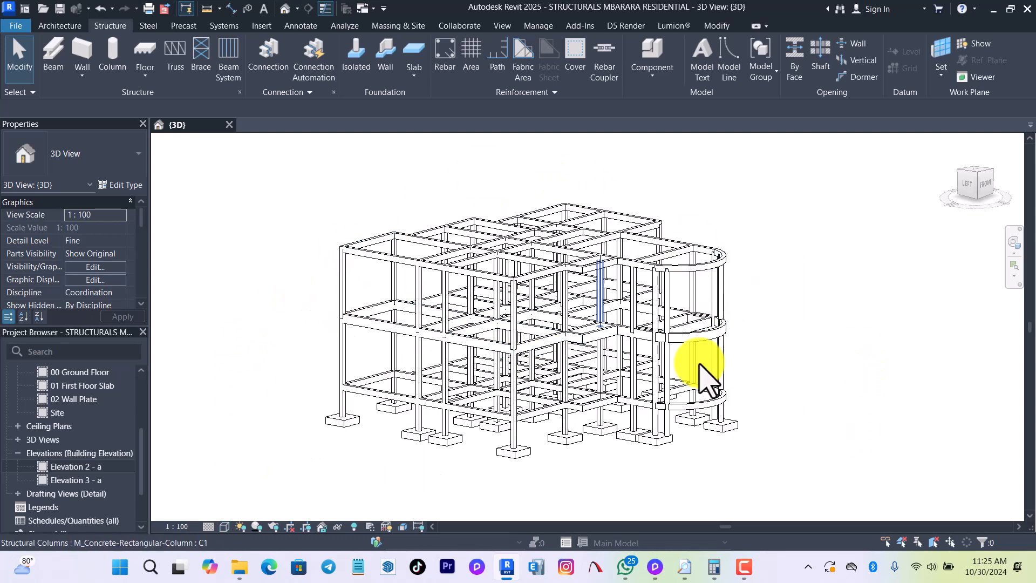
{"action": "scroll", "coordinate": [663, 345], "scroll_direction": "down", "scroll_amount": 2}
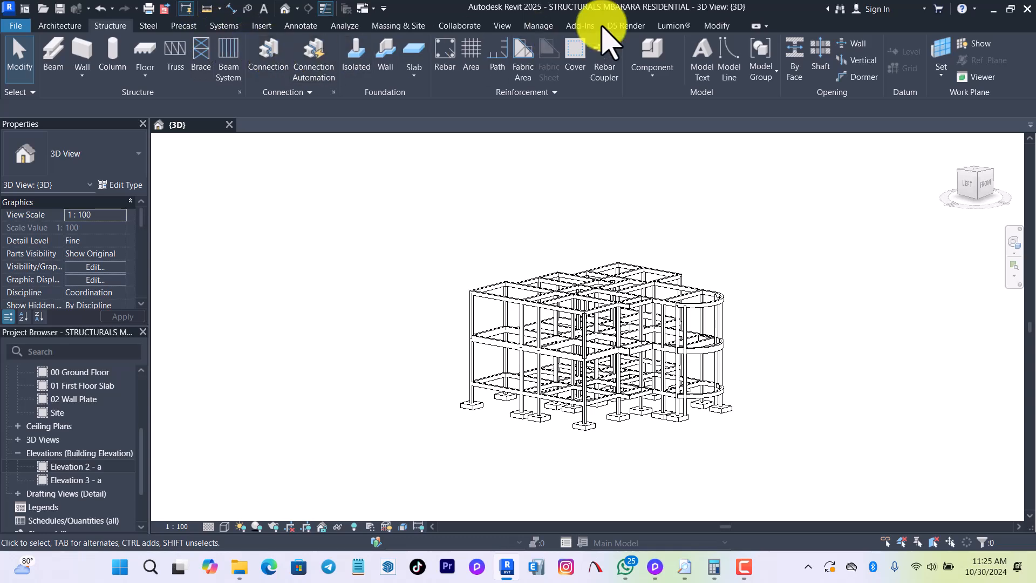
Launch Analytical Automation and open the Physical to Analytical for Buildings script from Autodesk Samples.
{"action": "left_click", "coordinate": [346, 26]}
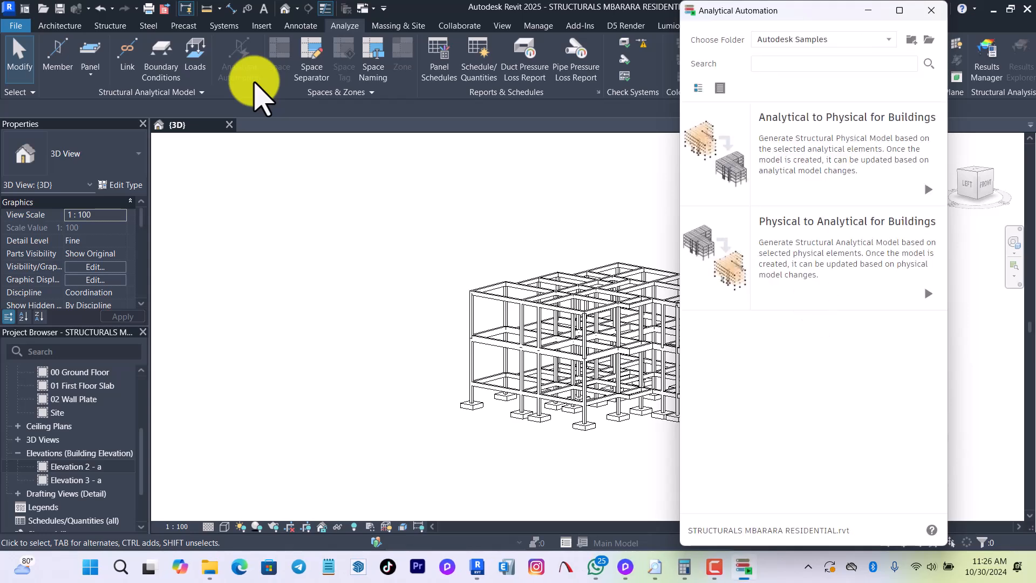
{"action": "scroll", "coordinate": [252, 284], "scroll_direction": "down", "scroll_amount": 2}
{"action": "scroll", "coordinate": [466, 282], "scroll_direction": "up", "scroll_amount": 3}
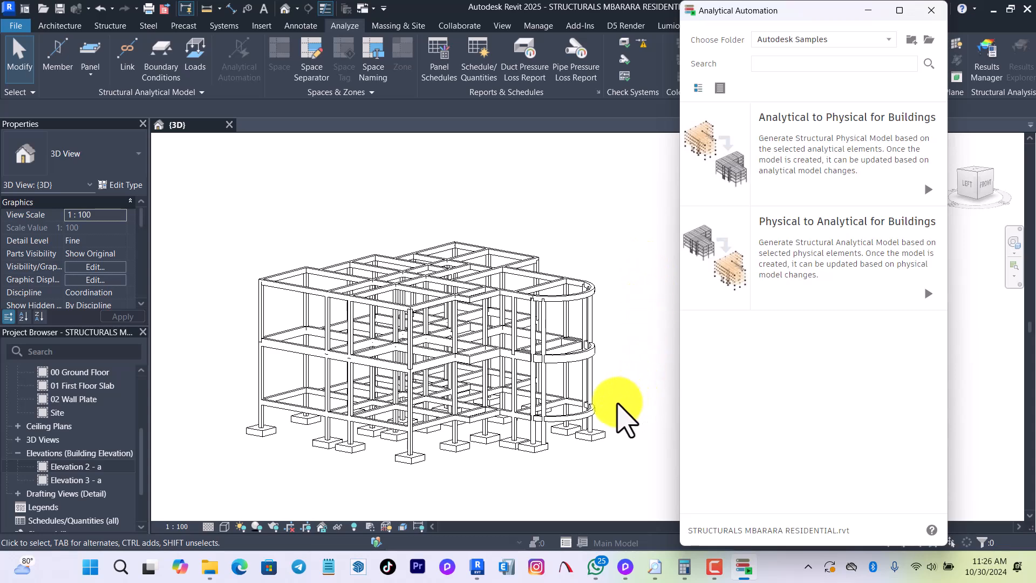
{"action": "mouse_move", "coordinate": [785, 156]}
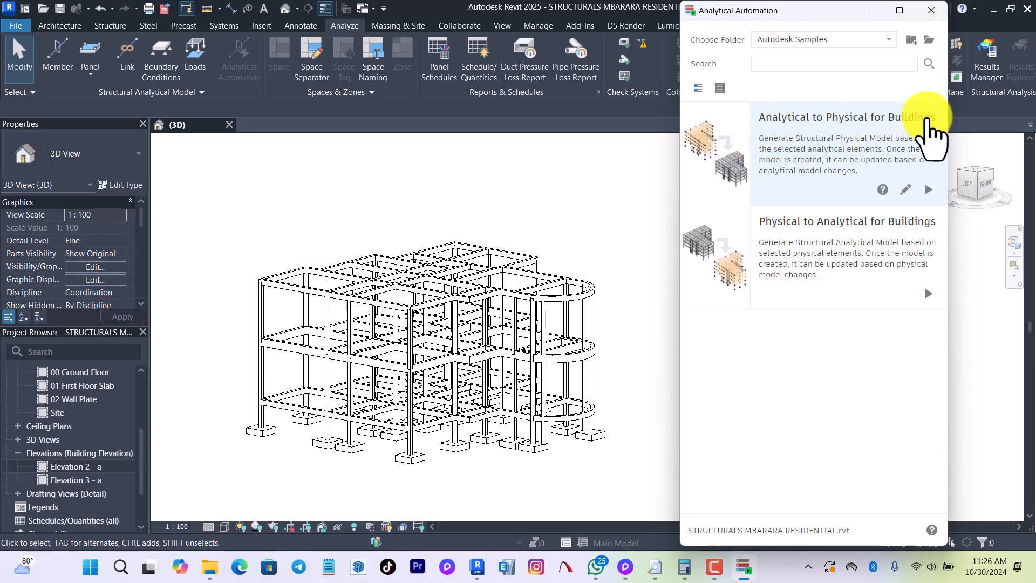
{"action": "mouse_move", "coordinate": [814, 238]}
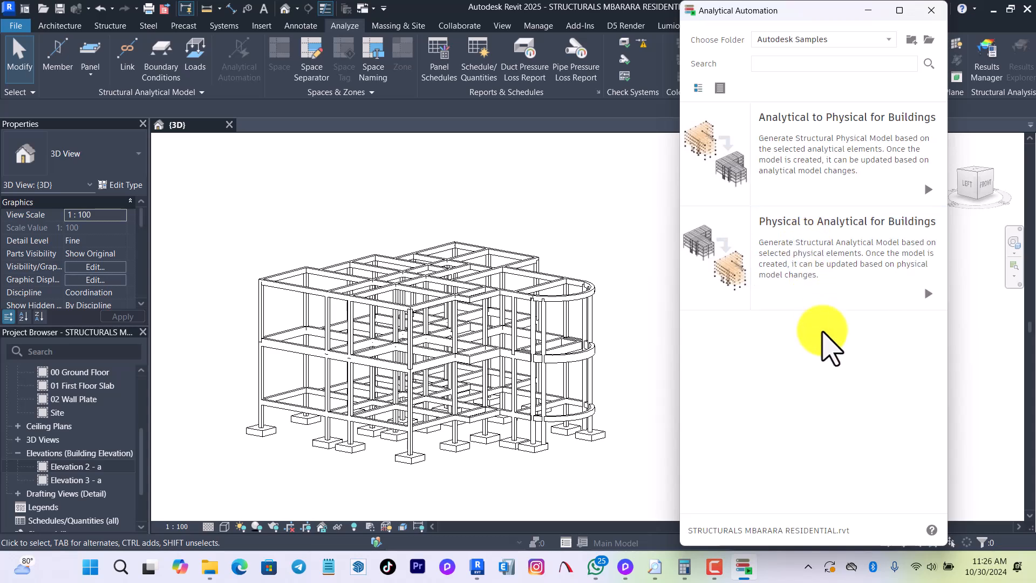
{"action": "left_click", "coordinate": [826, 273]}
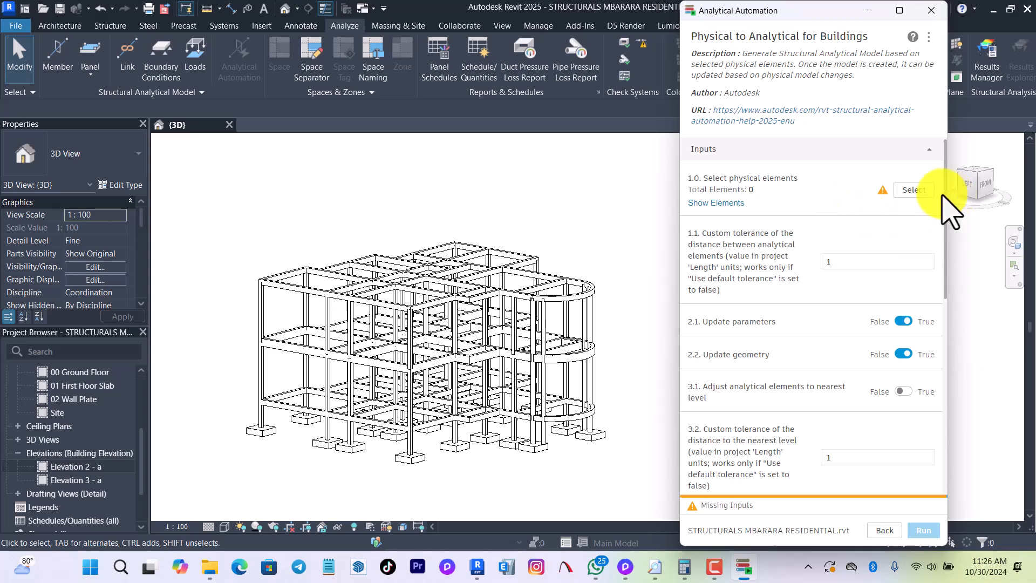
Select the whole structural frame, including columns, beams and footings, as the script's physical elements.
{"action": "left_click", "coordinate": [914, 190]}
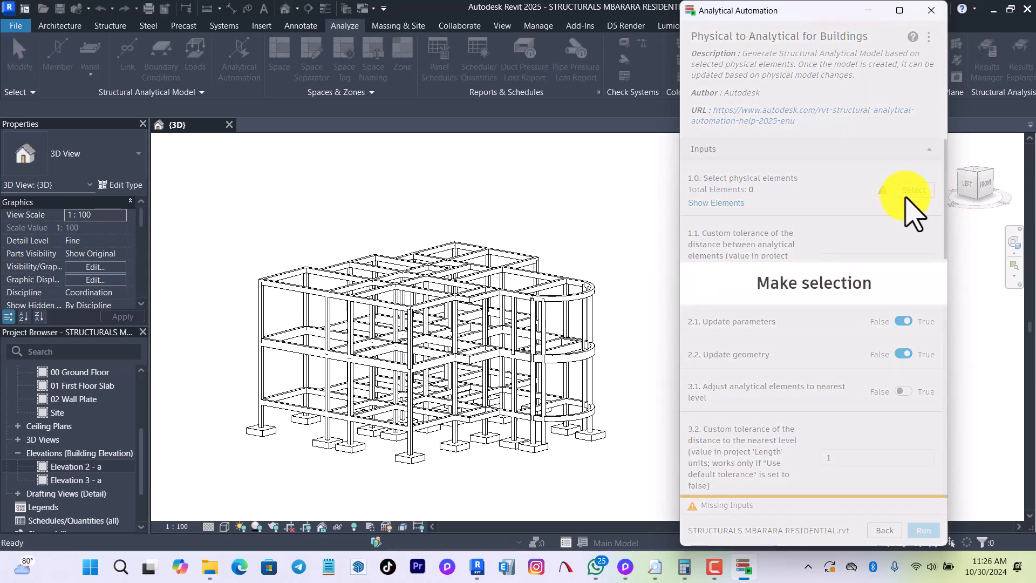
{"action": "scroll", "coordinate": [254, 264], "scroll_direction": "down", "scroll_amount": 3}
{"action": "scroll", "coordinate": [253, 252], "scroll_direction": "down", "scroll_amount": 1}
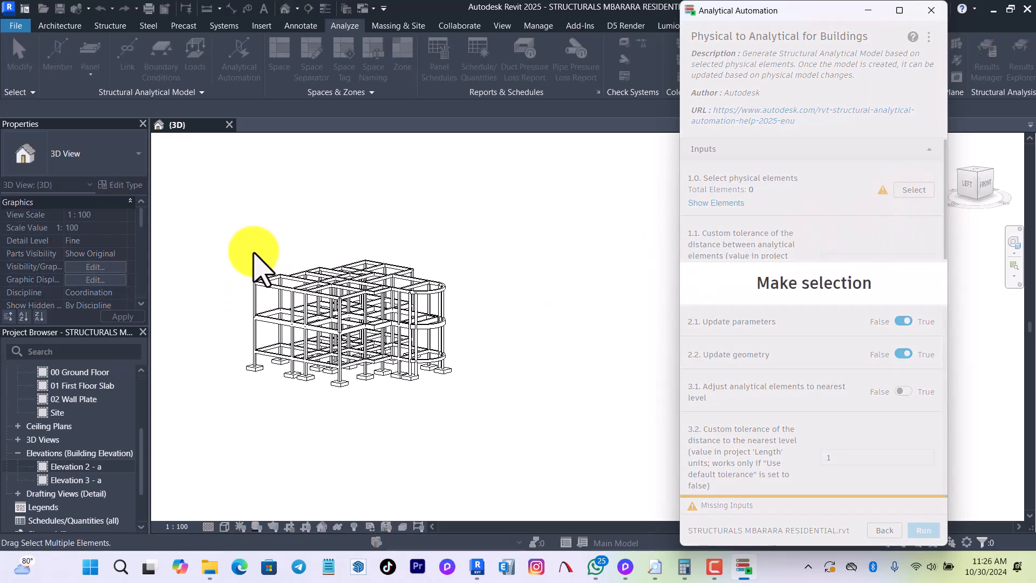
{"action": "left_click_drag", "start_coordinate": [194, 205], "coordinate": [580, 479]}
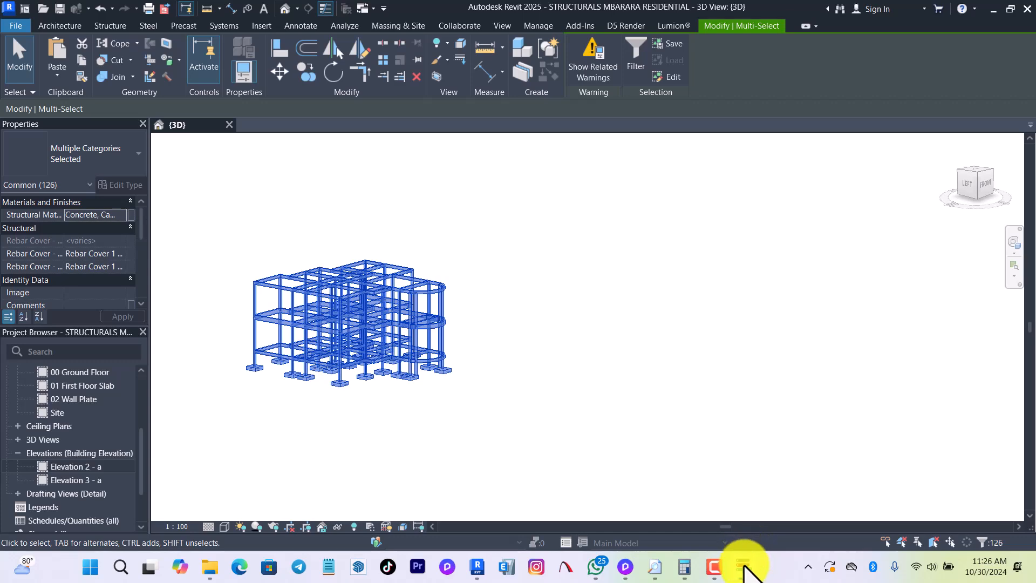
{"action": "mouse_move", "coordinate": [750, 567]}
{"action": "left_click", "coordinate": [748, 535]}
{"action": "left_click", "coordinate": [740, 521]}
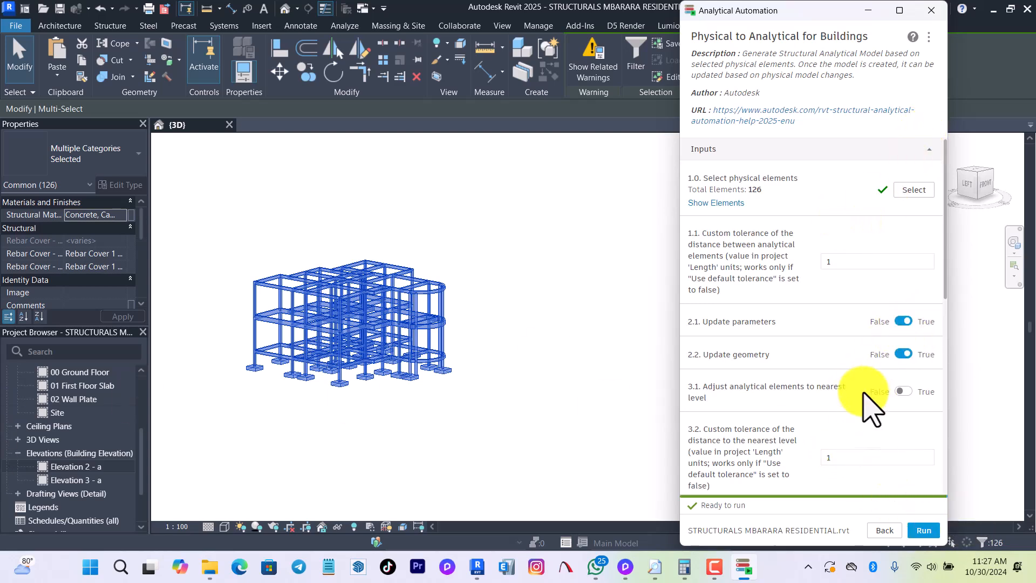
Review the script's input settings, run Physical to Analytical for Buildings on the selected elements, and close Analytical Automation.
{"action": "scroll", "coordinate": [891, 416], "scroll_direction": "down", "scroll_amount": 2}
{"action": "scroll", "coordinate": [893, 422], "scroll_direction": "down", "scroll_amount": 2}
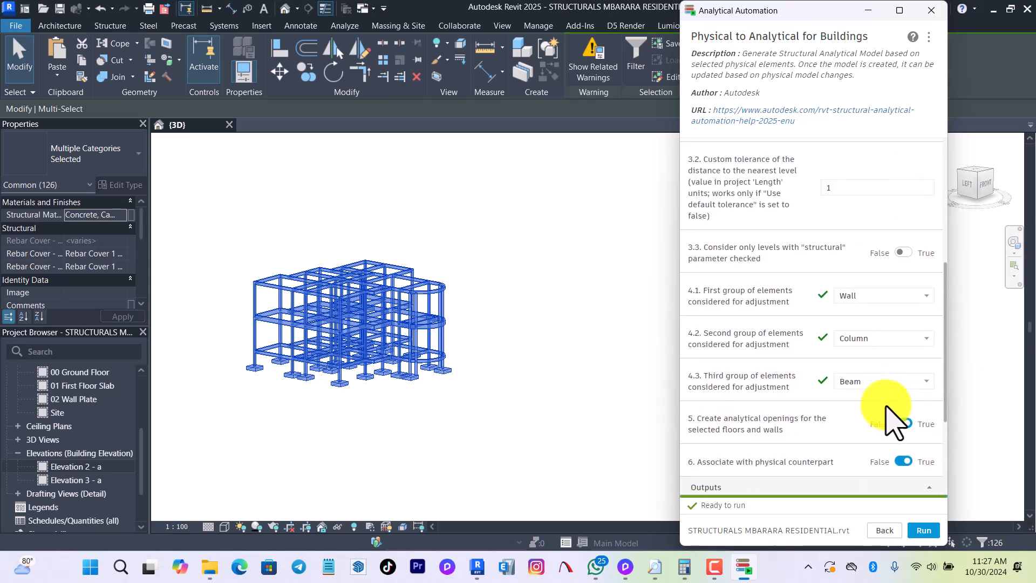
{"action": "scroll", "coordinate": [893, 422], "scroll_direction": "down", "scroll_amount": 3}
{"action": "scroll", "coordinate": [893, 423], "scroll_direction": "up", "scroll_amount": 7}
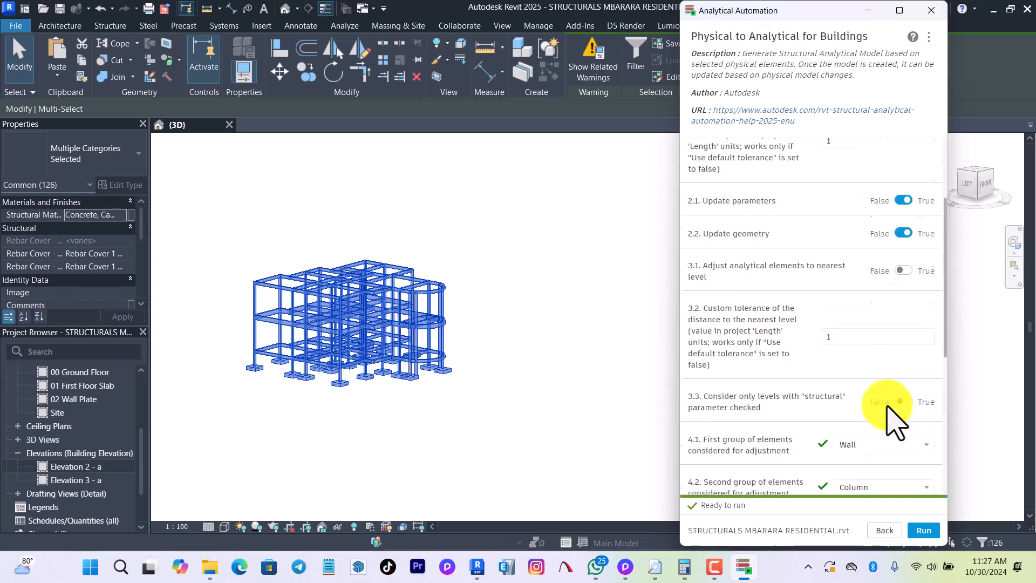
{"action": "left_click", "coordinate": [924, 530]}
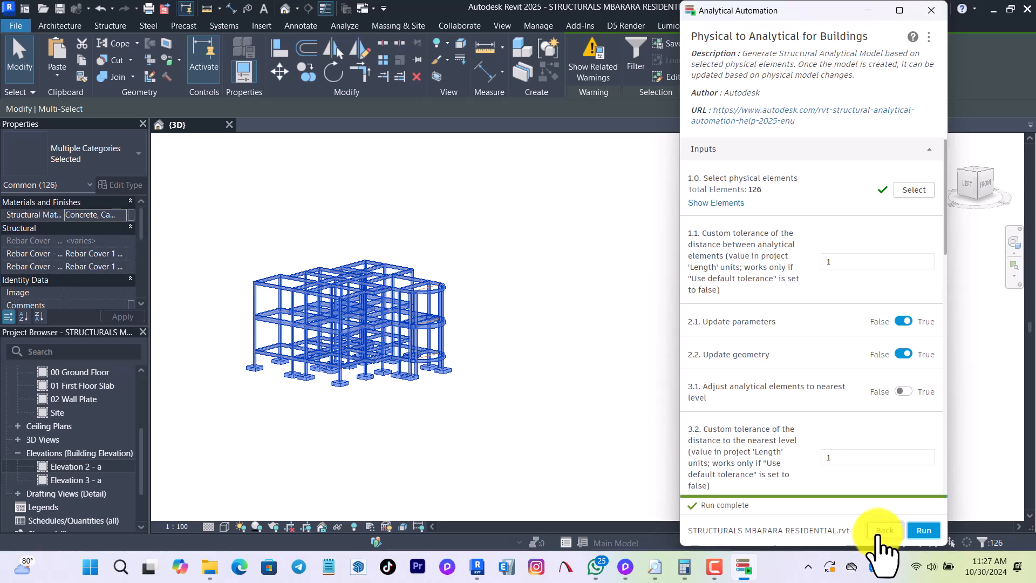
{"action": "left_click", "coordinate": [932, 10]}
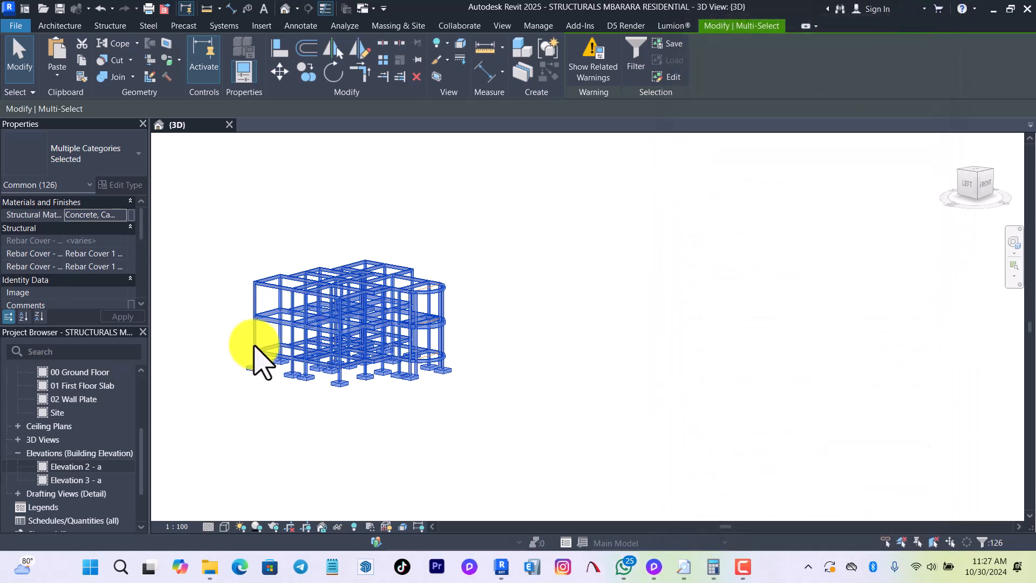
Clear the element selection and inspect the 400 x 800 mm first-floor beam and its column connections in the 3D view.
{"action": "scroll", "coordinate": [254, 357], "scroll_direction": "up", "scroll_amount": 5}
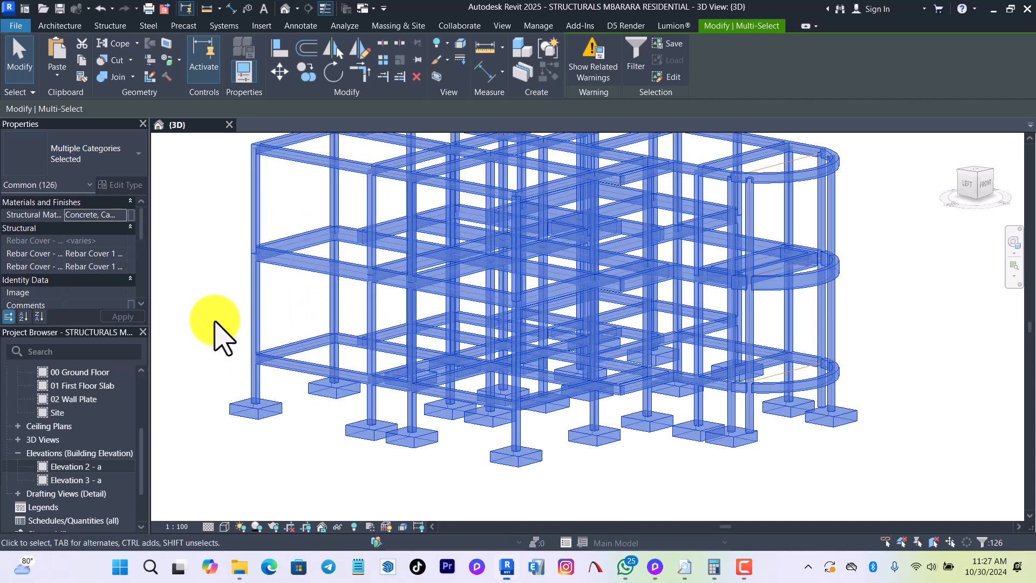
{"action": "key", "text": "Escape"}
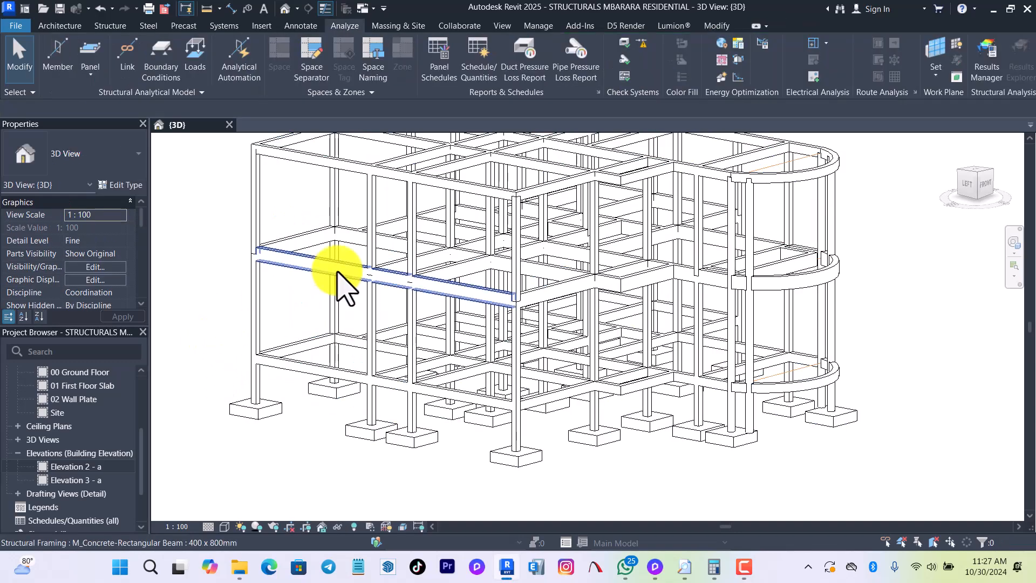
{"action": "scroll", "coordinate": [290, 390], "scroll_direction": "up", "scroll_amount": 2}
{"action": "scroll", "coordinate": [278, 275], "scroll_direction": "up", "scroll_amount": 2}
{"action": "left_click", "coordinate": [275, 267]}
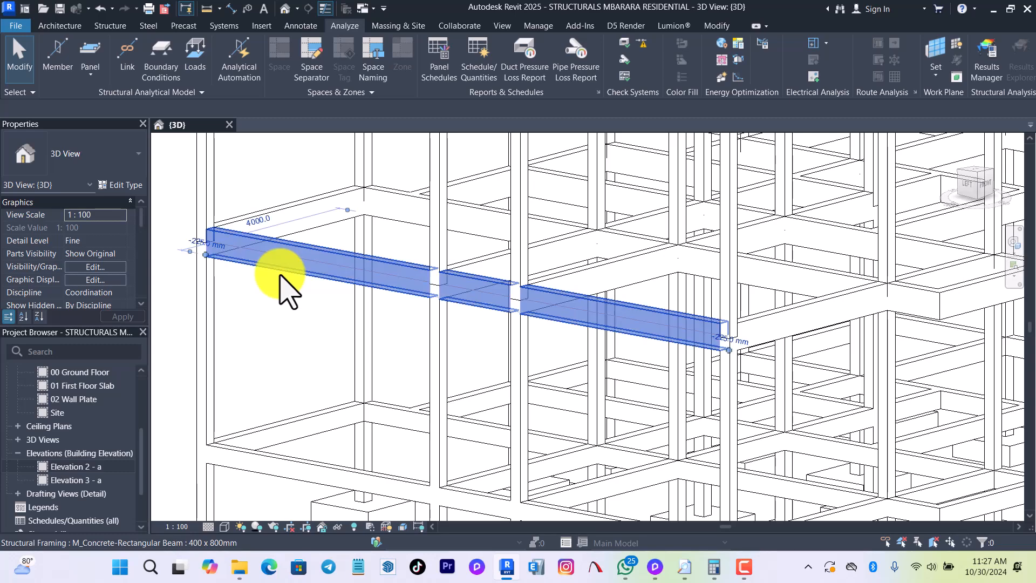
{"action": "scroll", "coordinate": [289, 273], "scroll_direction": "up", "scroll_amount": 3}
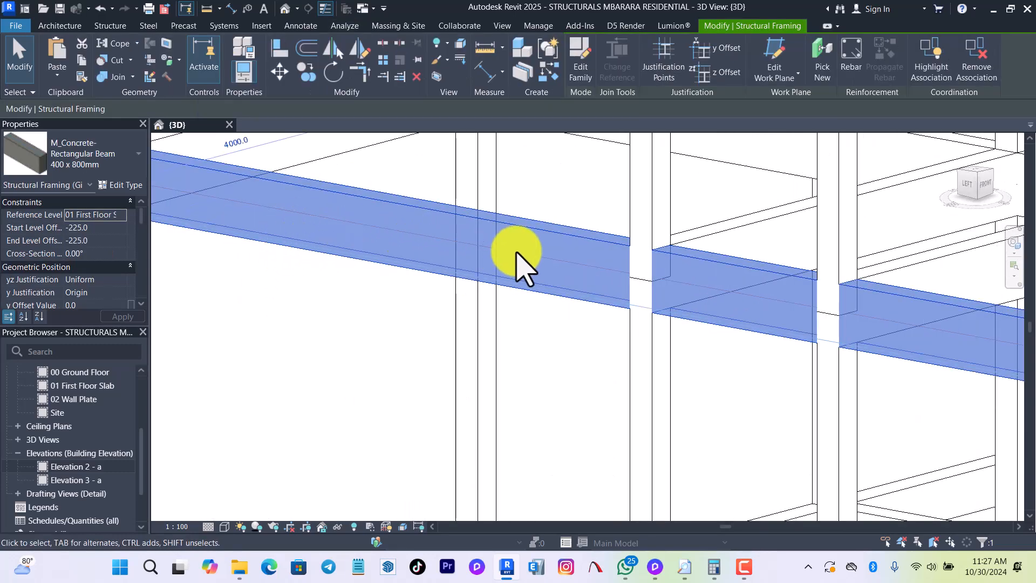
{"action": "scroll", "coordinate": [559, 331], "scroll_direction": "down", "scroll_amount": 4}
{"action": "key", "text": "Escape"}
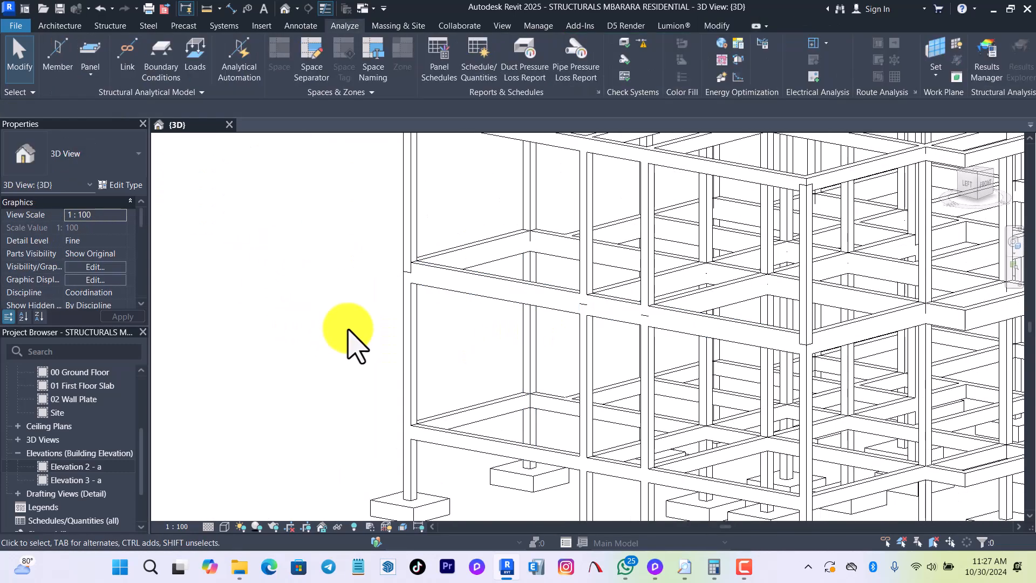
{"action": "scroll", "coordinate": [381, 505], "scroll_direction": "down", "scroll_amount": 3}
{"action": "scroll", "coordinate": [398, 302], "scroll_direction": "up", "scroll_amount": 5}
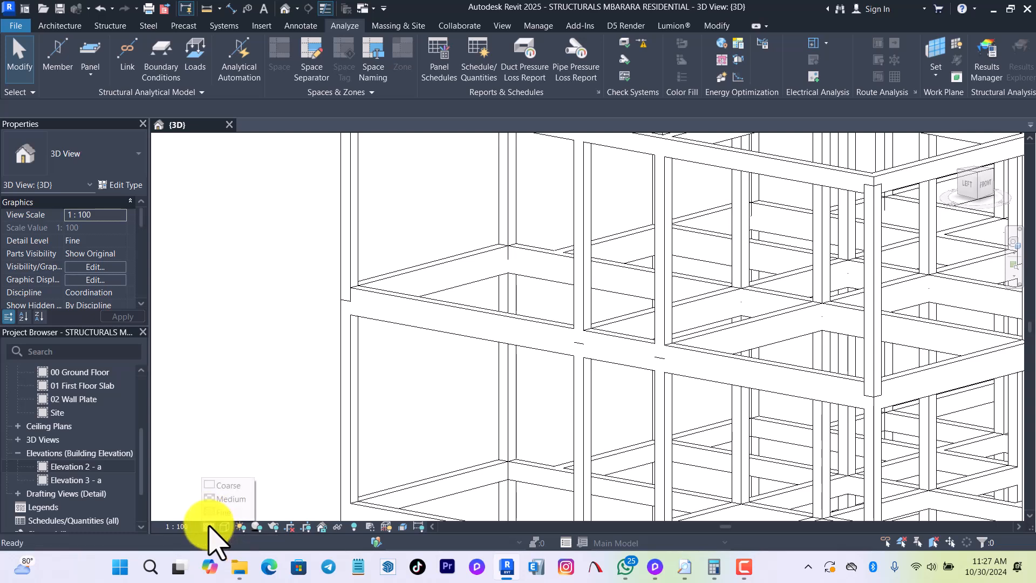
Display the 3D view in Wireframe and examine the analytical lines where the first-floor beams meet the columns.
{"action": "left_click", "coordinate": [224, 526]}
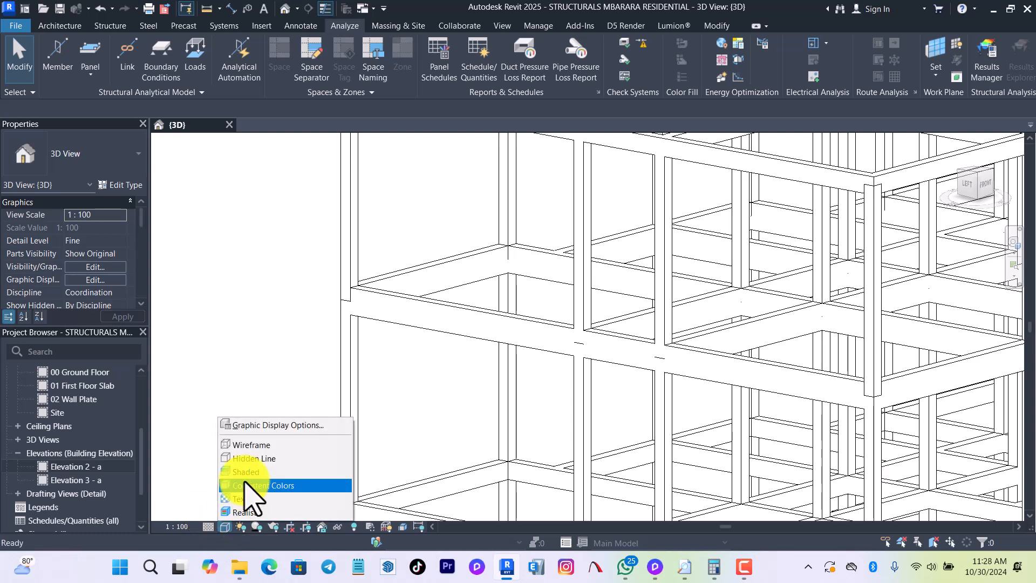
{"action": "left_click", "coordinate": [247, 444]}
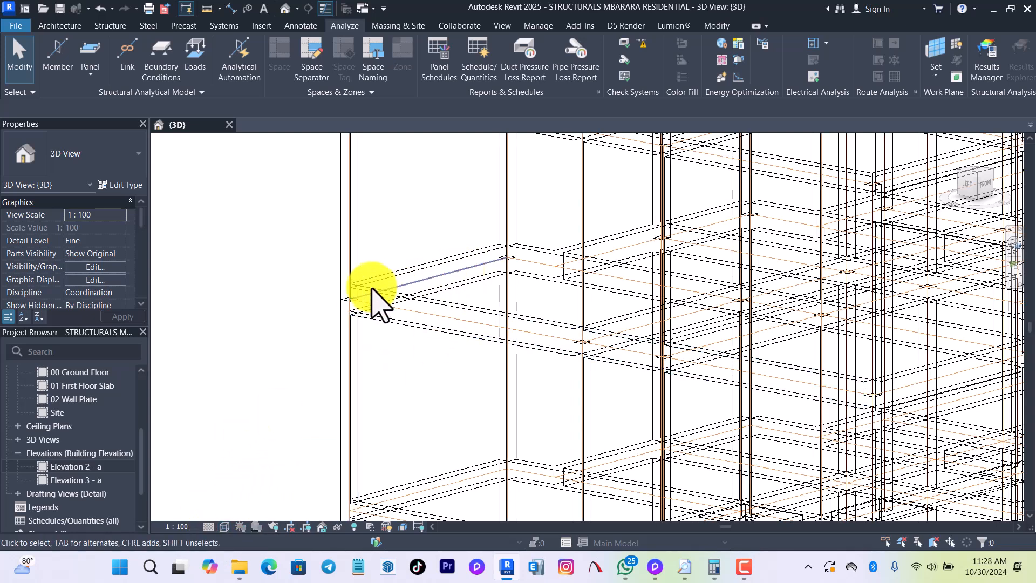
{"action": "scroll", "coordinate": [319, 389], "scroll_direction": "up", "scroll_amount": 6}
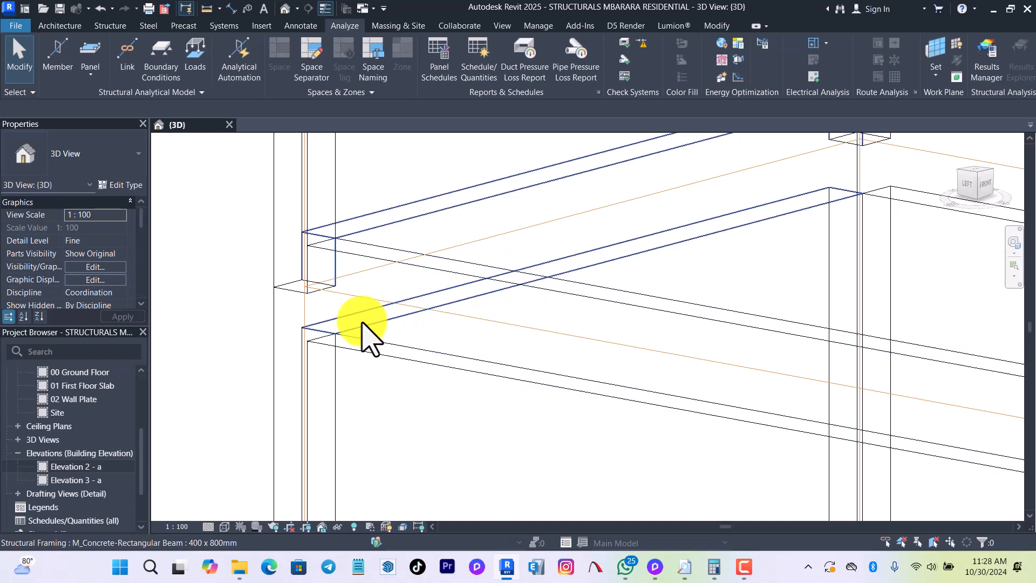
{"action": "scroll", "coordinate": [359, 327], "scroll_direction": "down", "scroll_amount": 4}
{"action": "scroll", "coordinate": [324, 274], "scroll_direction": "up", "scroll_amount": 3}
{"action": "scroll", "coordinate": [323, 273], "scroll_direction": "up", "scroll_amount": 3}
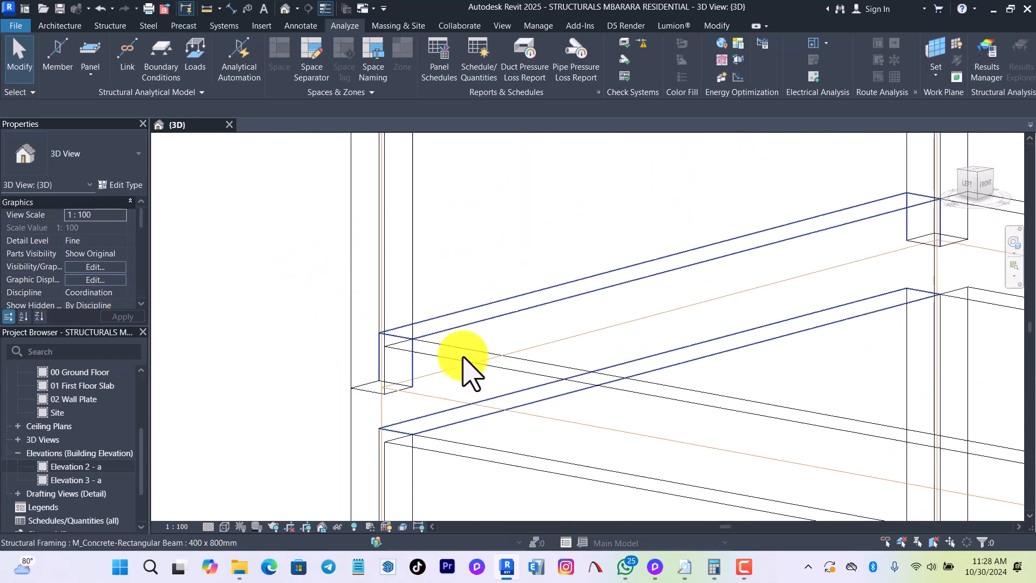
{"action": "scroll", "coordinate": [505, 360], "scroll_direction": "down", "scroll_amount": 4}
{"action": "scroll", "coordinate": [505, 360], "scroll_direction": "down", "scroll_amount": 4}
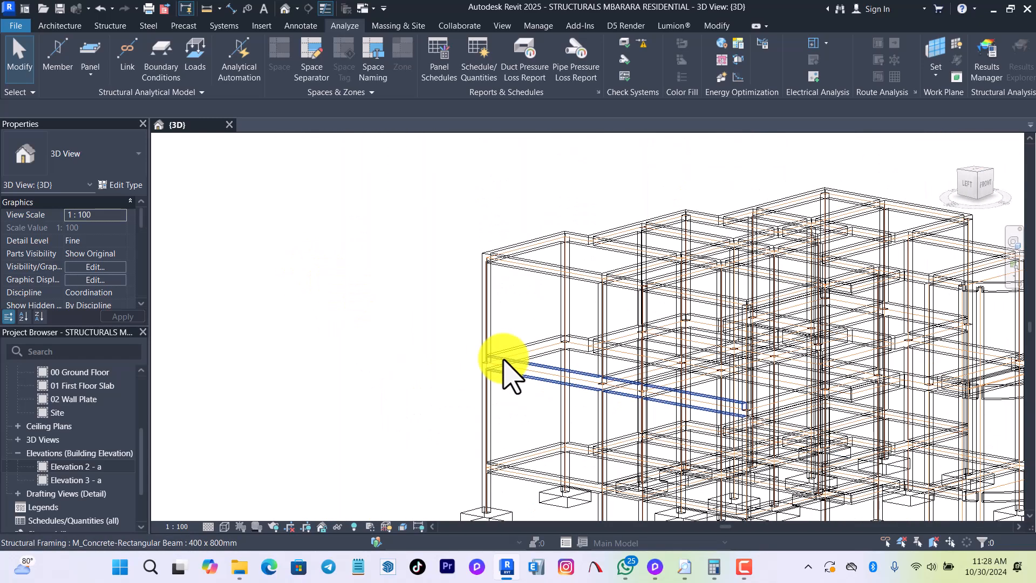
{"action": "scroll", "coordinate": [442, 259], "scroll_direction": "down", "scroll_amount": 2}
{"action": "scroll", "coordinate": [597, 370], "scroll_direction": "up", "scroll_amount": 2}
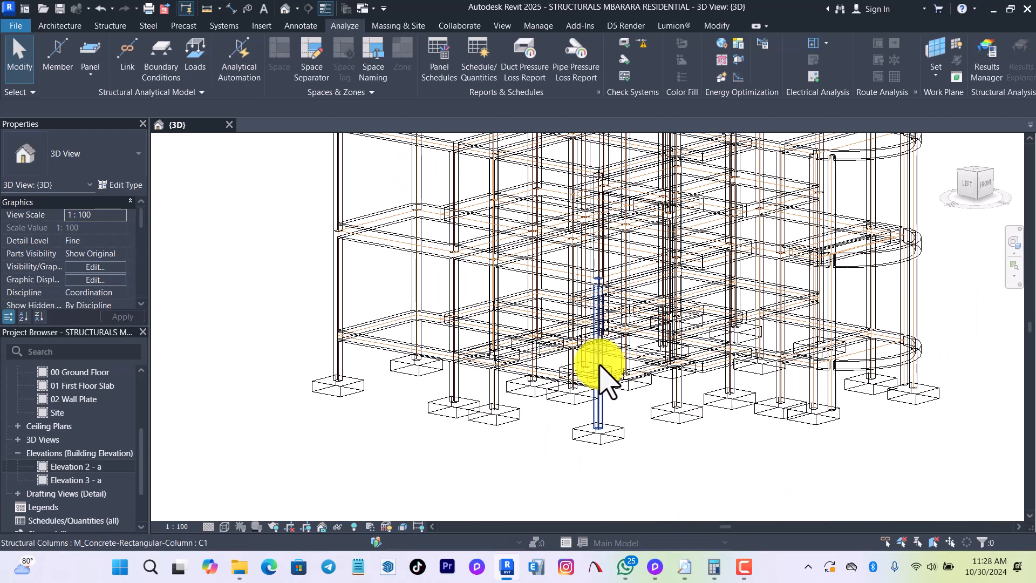
Set the 3D view's visual style back to Hidden Line with the whole frame in view.
{"action": "left_click", "coordinate": [224, 526]}
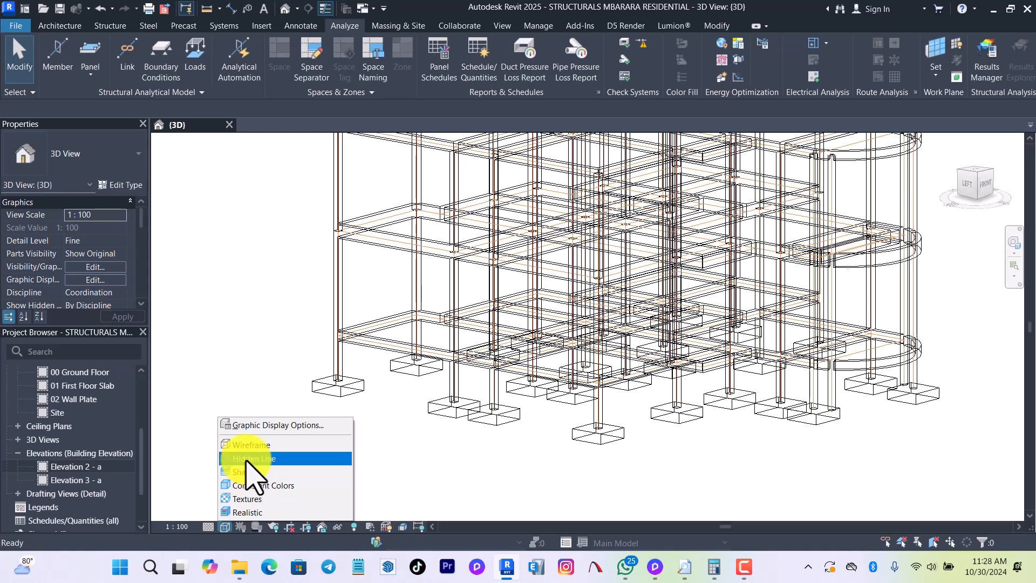
{"action": "left_click", "coordinate": [250, 472]}
{"action": "scroll", "coordinate": [245, 478], "scroll_direction": "down", "scroll_amount": 3}
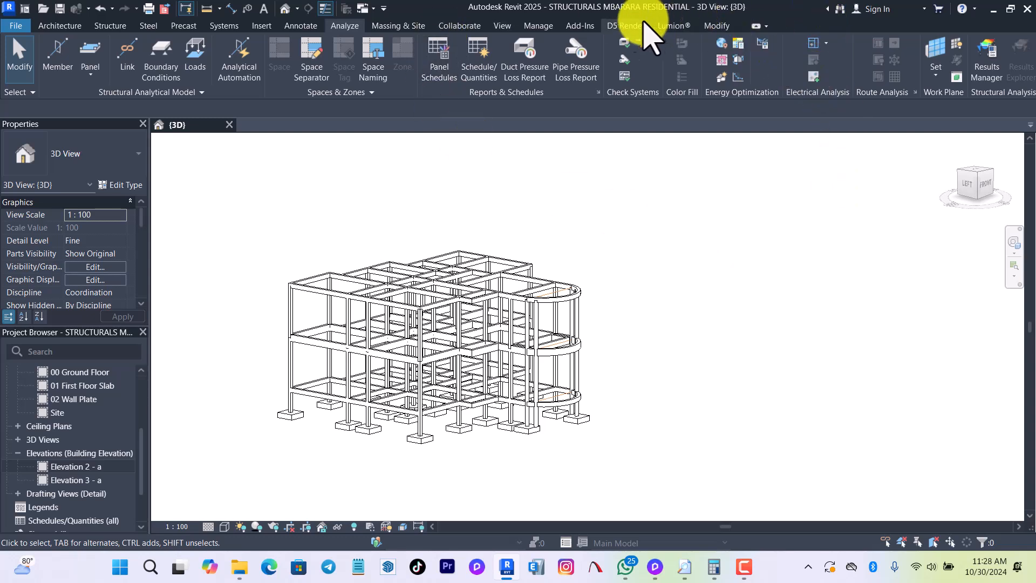
Run Export to Create New ETABS, SAFE or SAP2000 Model with the Grids and Analytical Members categories included.
{"action": "left_click", "coordinate": [581, 28]}
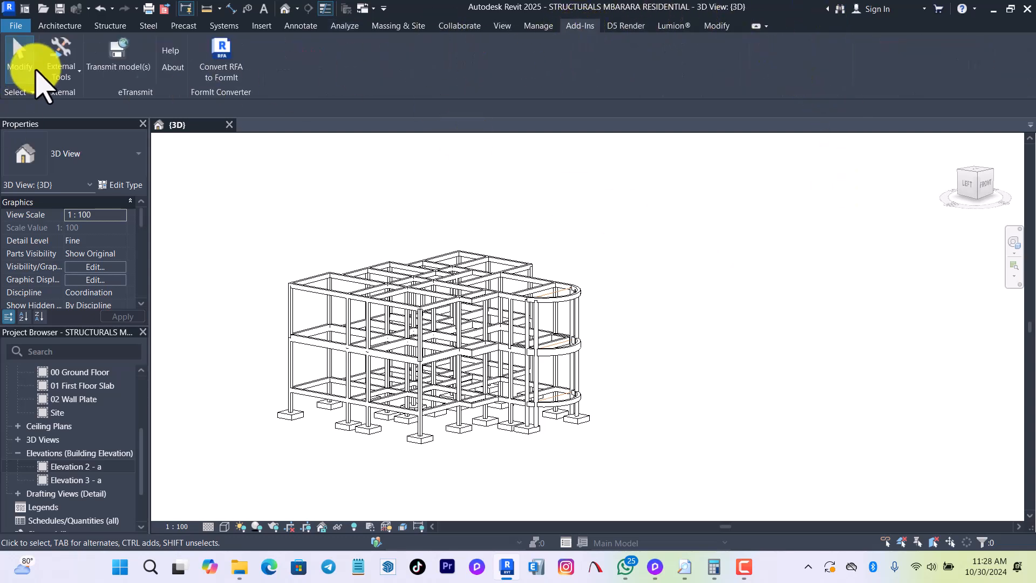
{"action": "left_click", "coordinate": [59, 57]}
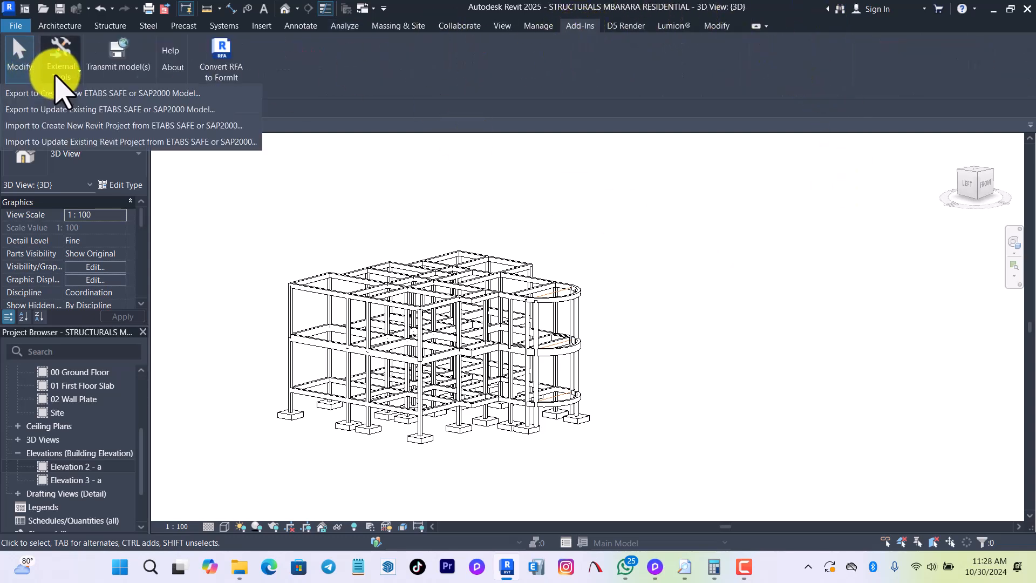
{"action": "left_click", "coordinate": [95, 105]}
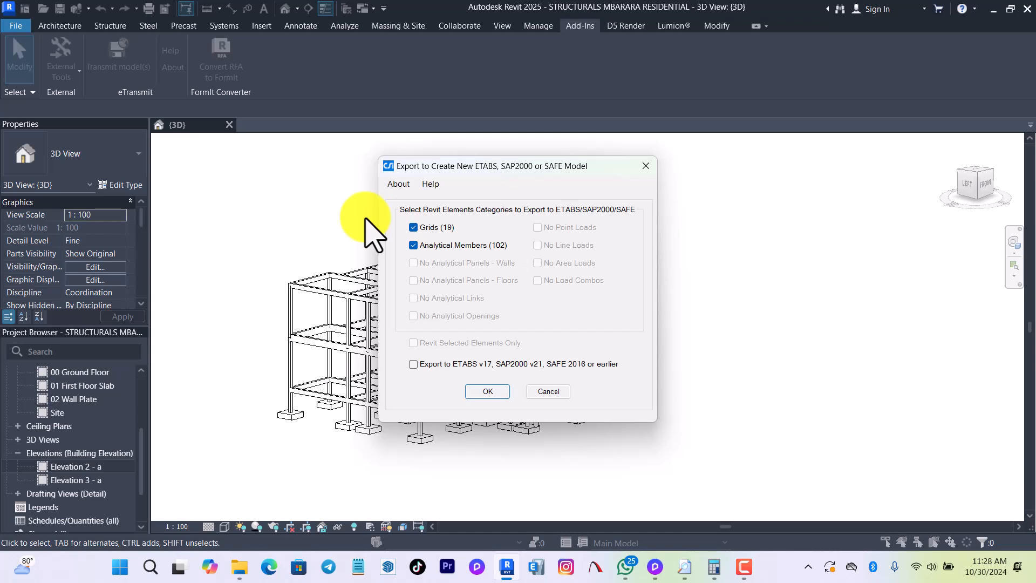
{"action": "left_click_drag", "start_coordinate": [521, 167], "coordinate": [848, 131]}
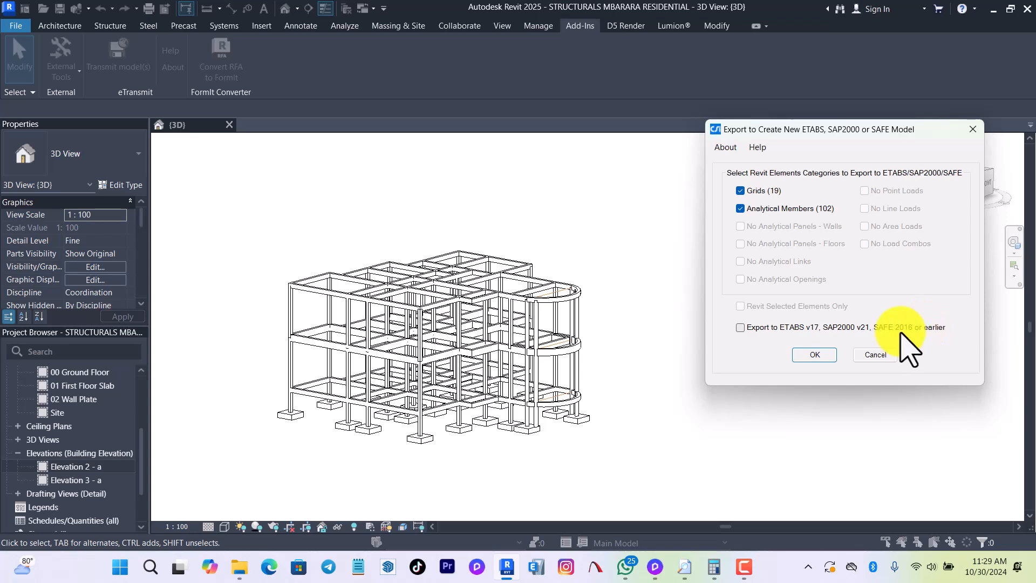
{"action": "left_click", "coordinate": [815, 355]}
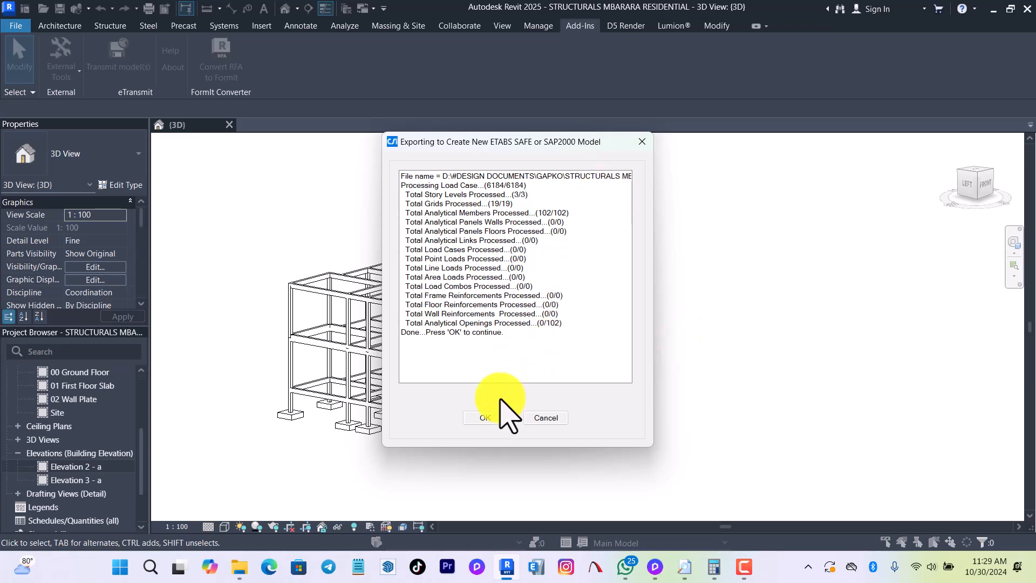
{"action": "left_click", "coordinate": [494, 417]}
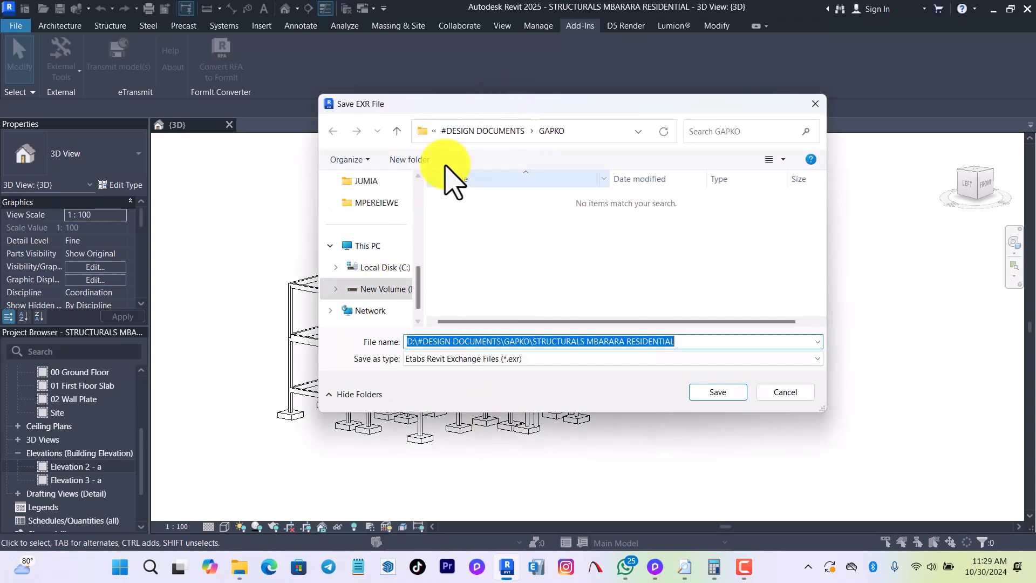
Create a folder named ANALYSIS inside GAPKO and save the Etabs Revit Exchange (.exr) file there as STRUCTURALS MBARARA RESIDENTIAL.
{"action": "right_click", "coordinate": [485, 237]}
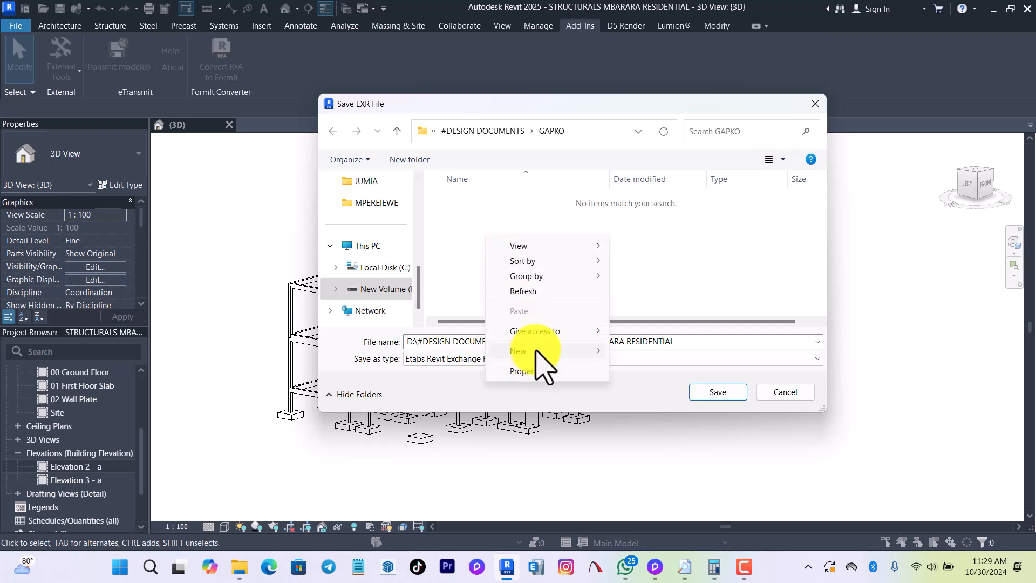
{"action": "mouse_move", "coordinate": [537, 352]}
{"action": "left_click", "coordinate": [668, 104]}
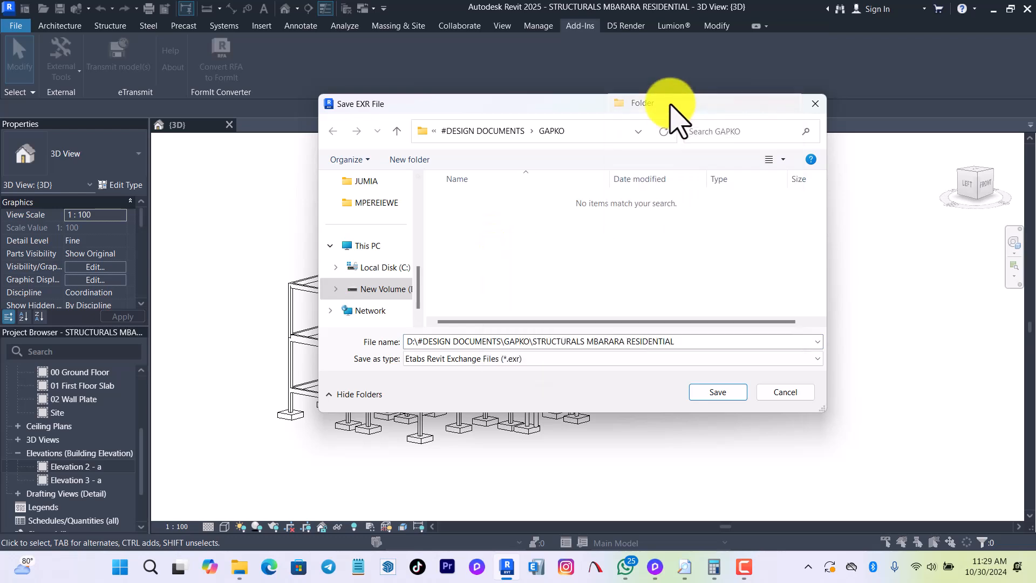
{"action": "type", "text": "AN"}
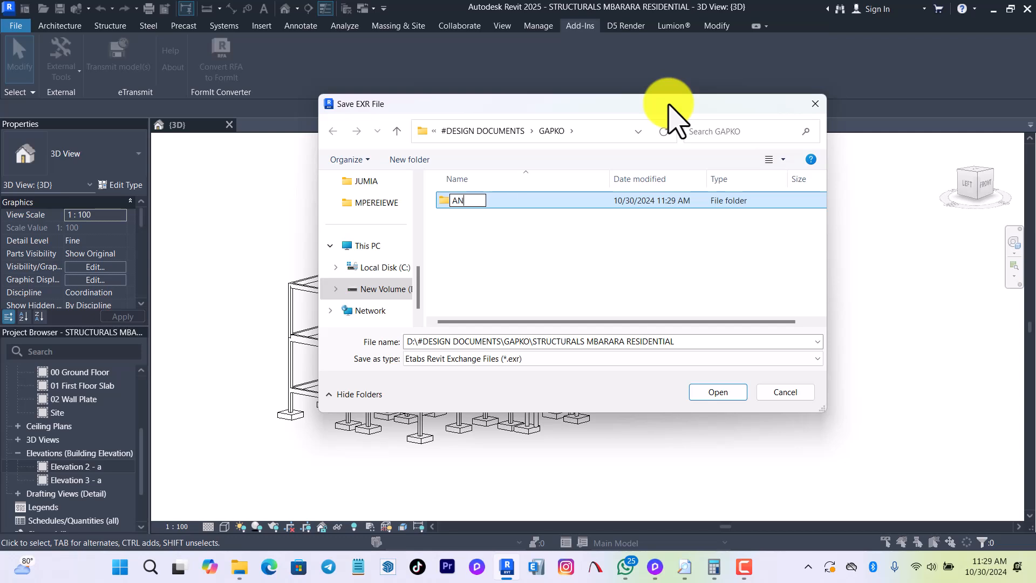
{"action": "type", "text": "ALYSIS"}
{"action": "key", "text": "Return"}
{"action": "double_click", "coordinate": [599, 201]}
{"action": "left_click", "coordinate": [720, 393]}
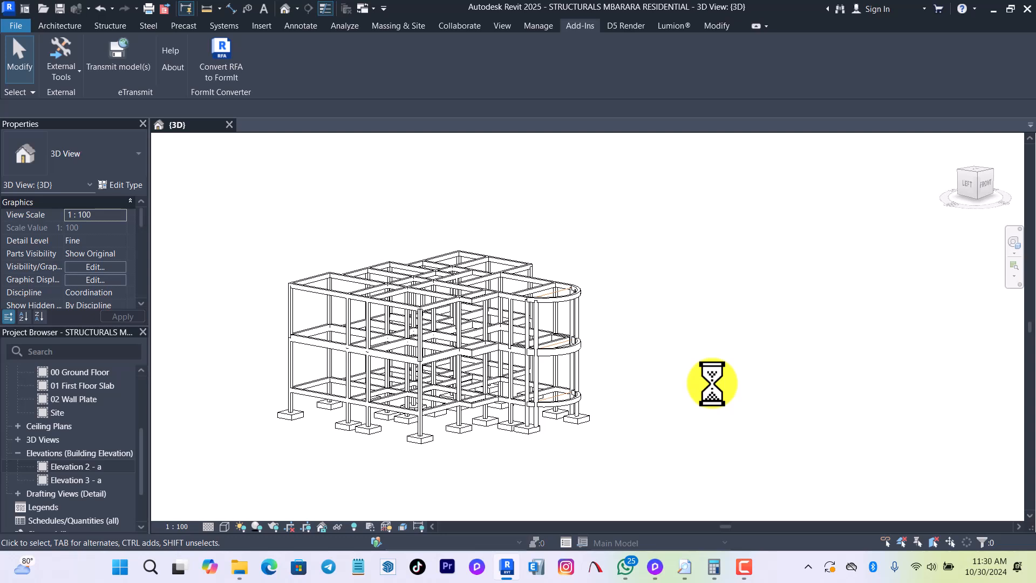
{"action": "right_click", "coordinate": [658, 264]}
{"action": "left_click", "coordinate": [644, 207]}
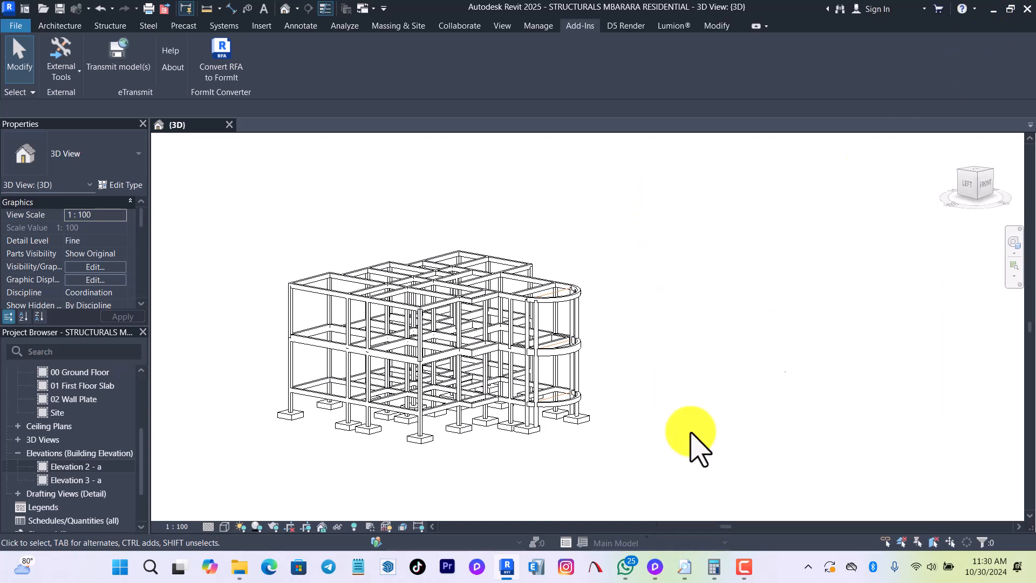
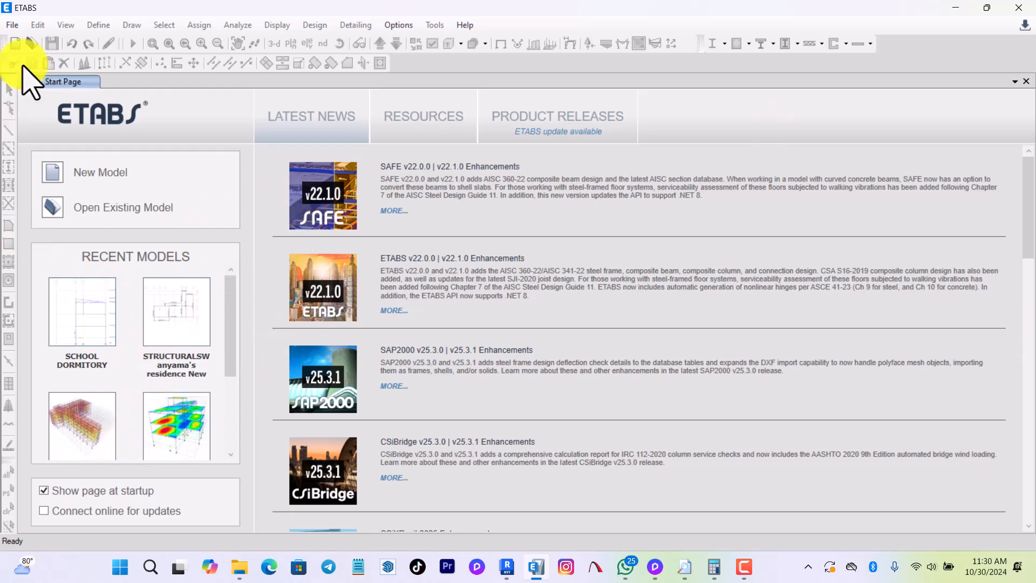
In ETABS, import the Revit Structure .exr file STRUCTURALS MBARARA RESIDENTIAL from the ANALYSIS folder inside #DESIGN DOCUMENTS\GAPKO.
{"action": "left_click", "coordinate": [11, 26]}
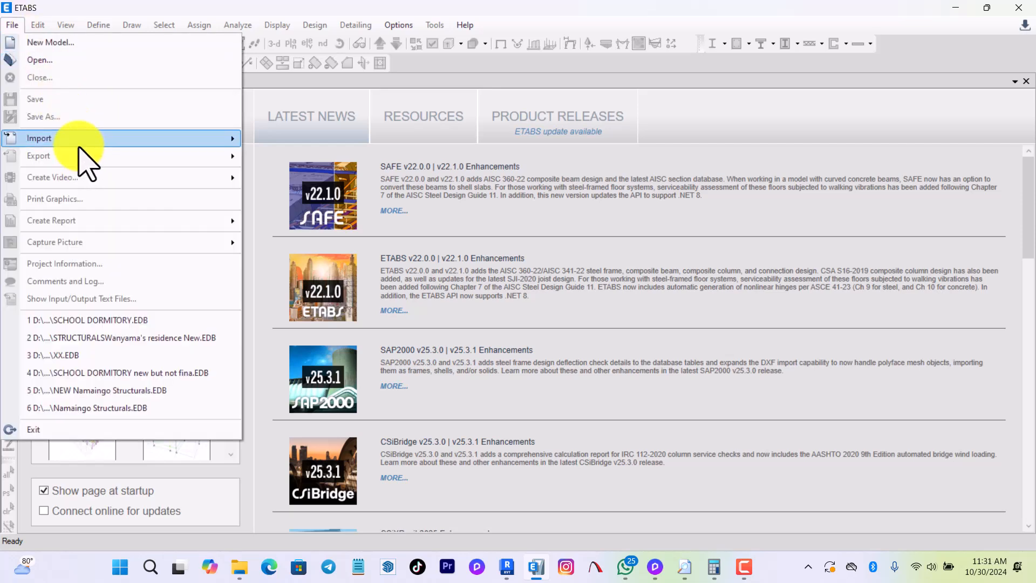
{"action": "mouse_move", "coordinate": [78, 147]}
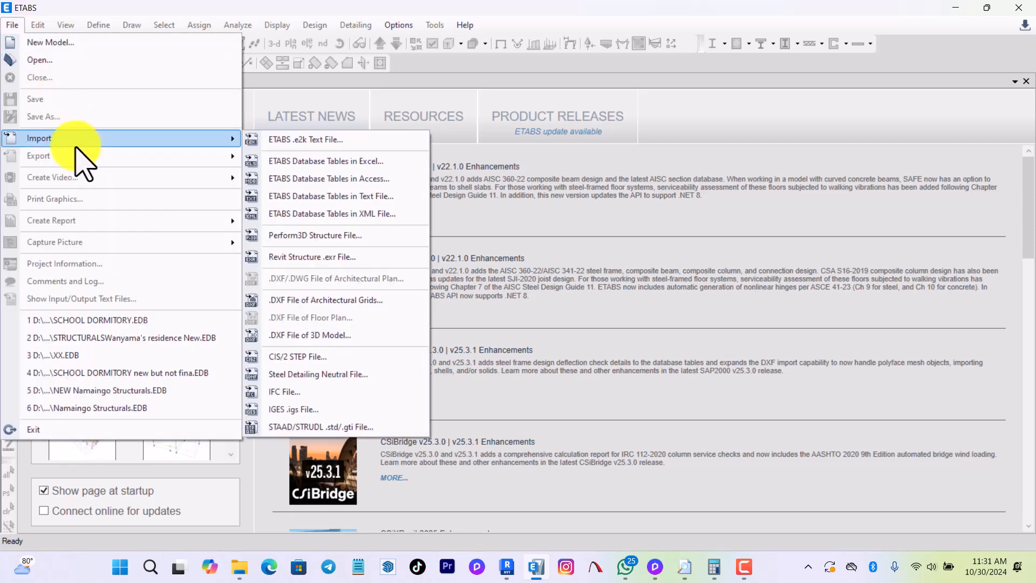
{"action": "left_click", "coordinate": [299, 258]}
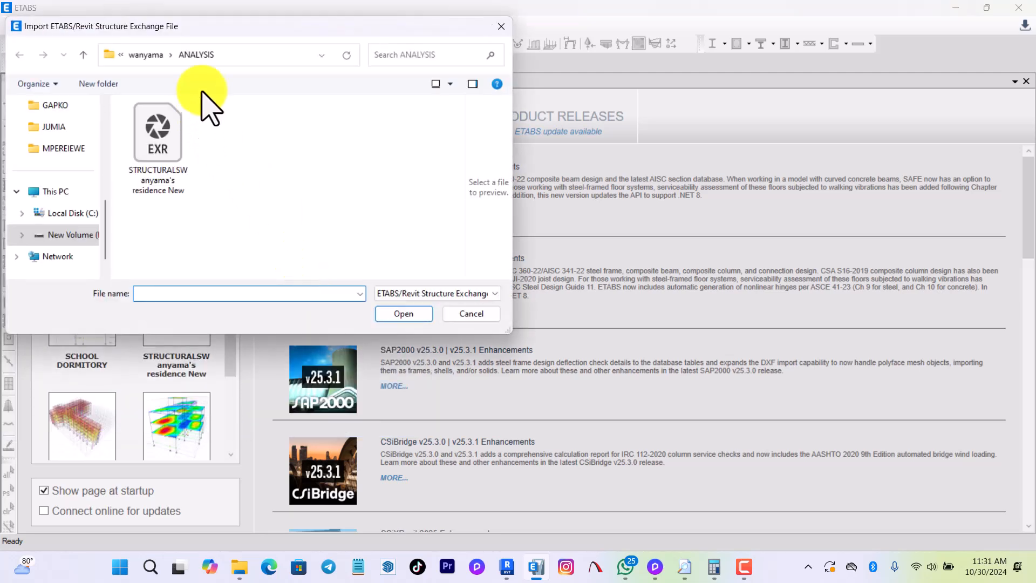
{"action": "left_click", "coordinate": [153, 54]}
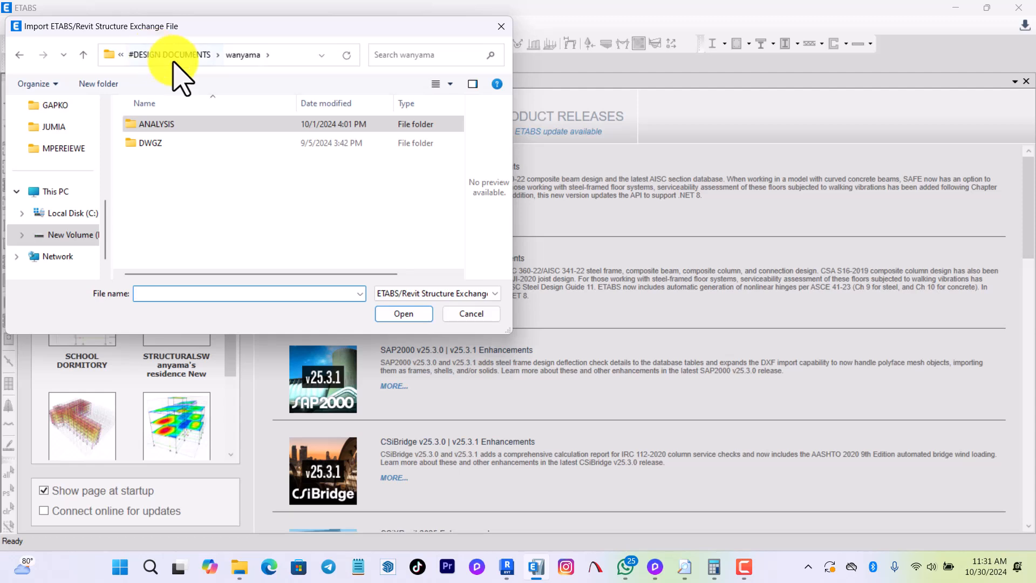
{"action": "left_click", "coordinate": [187, 55]}
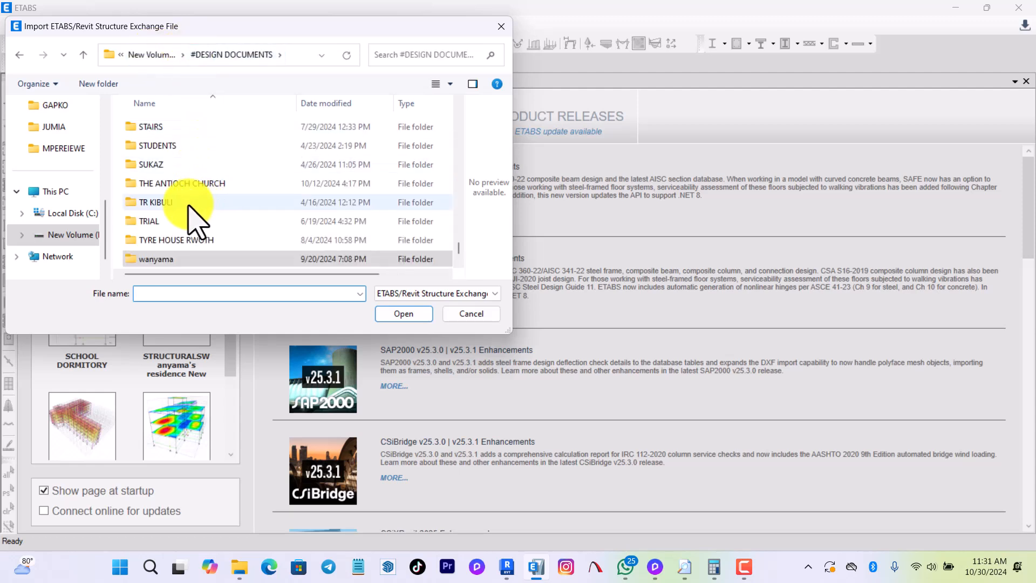
{"action": "type", "text": "G"}
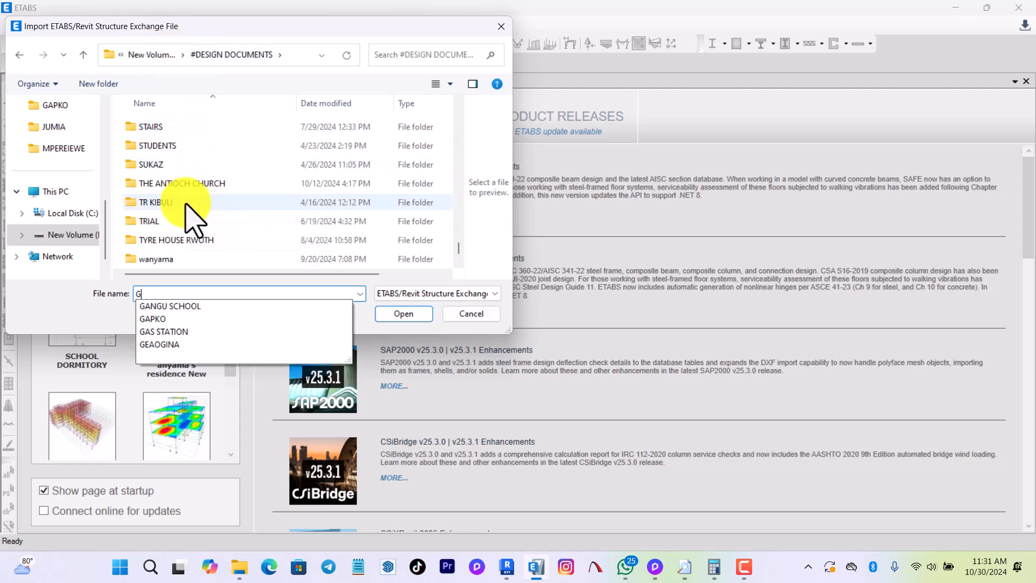
{"action": "left_click", "coordinate": [169, 319]}
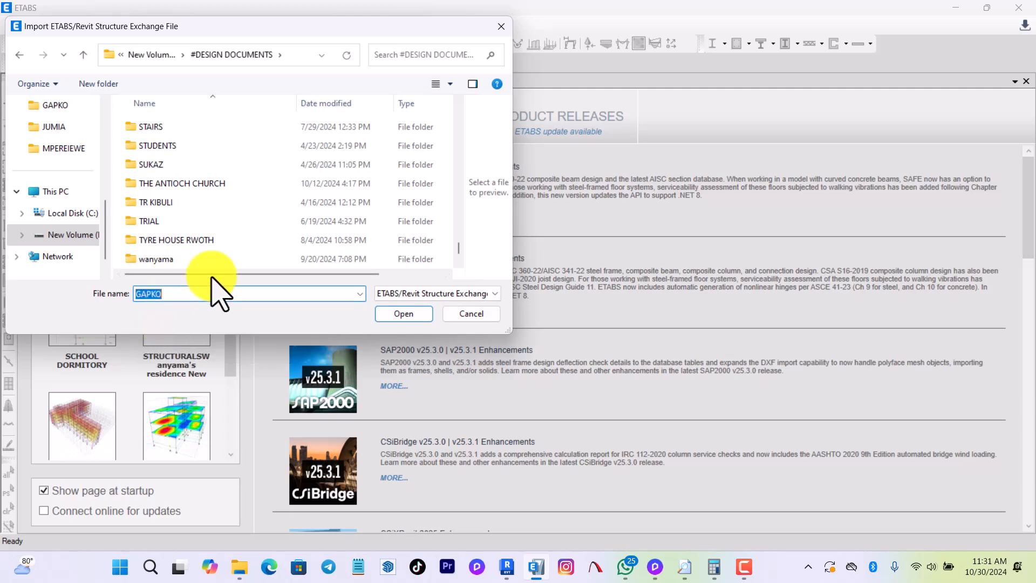
{"action": "left_click", "coordinate": [411, 316]}
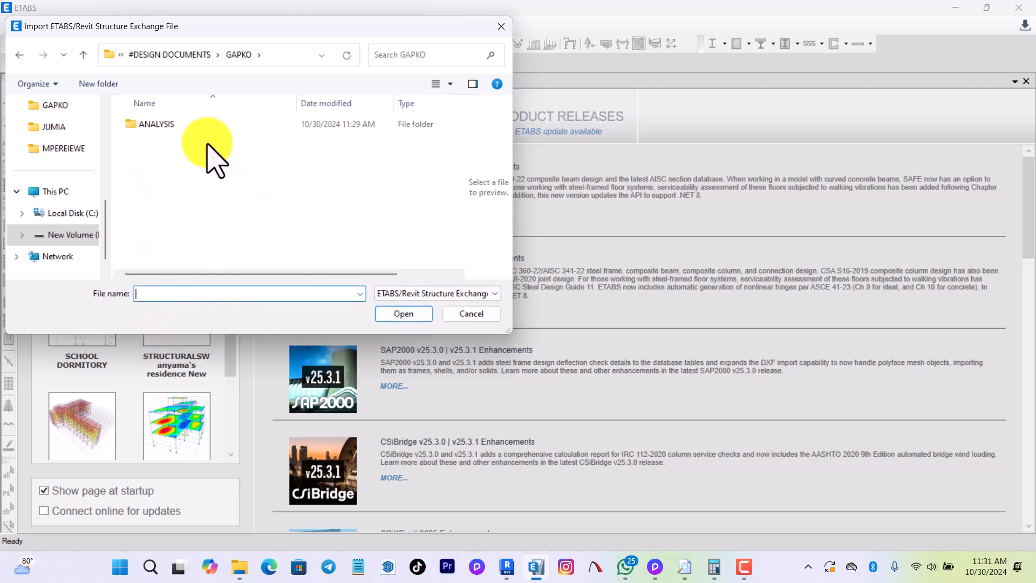
{"action": "left_click", "coordinate": [195, 128]}
{"action": "double_click", "coordinate": [201, 142]}
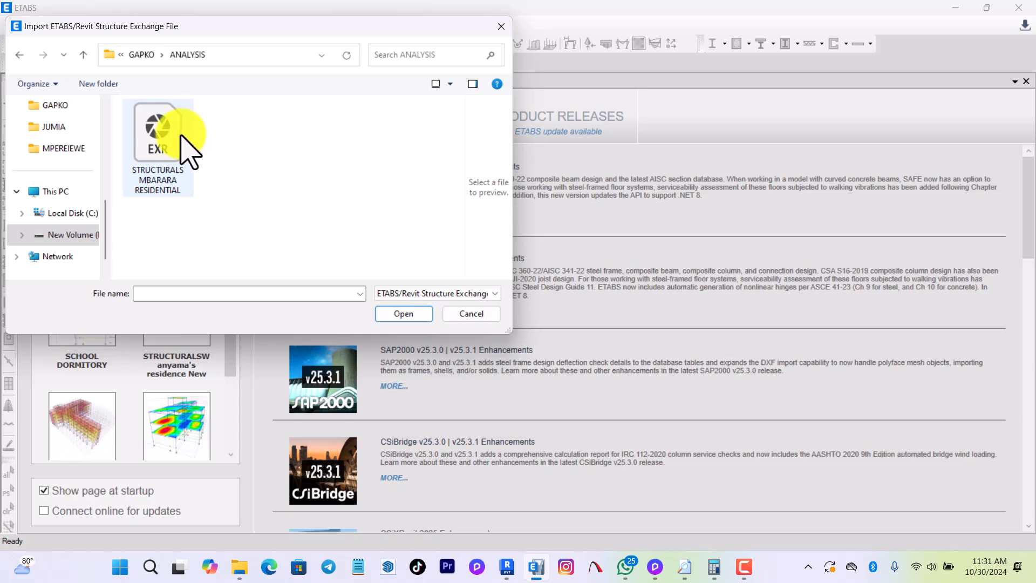
{"action": "left_click", "coordinate": [185, 150]}
{"action": "left_click", "coordinate": [409, 313]}
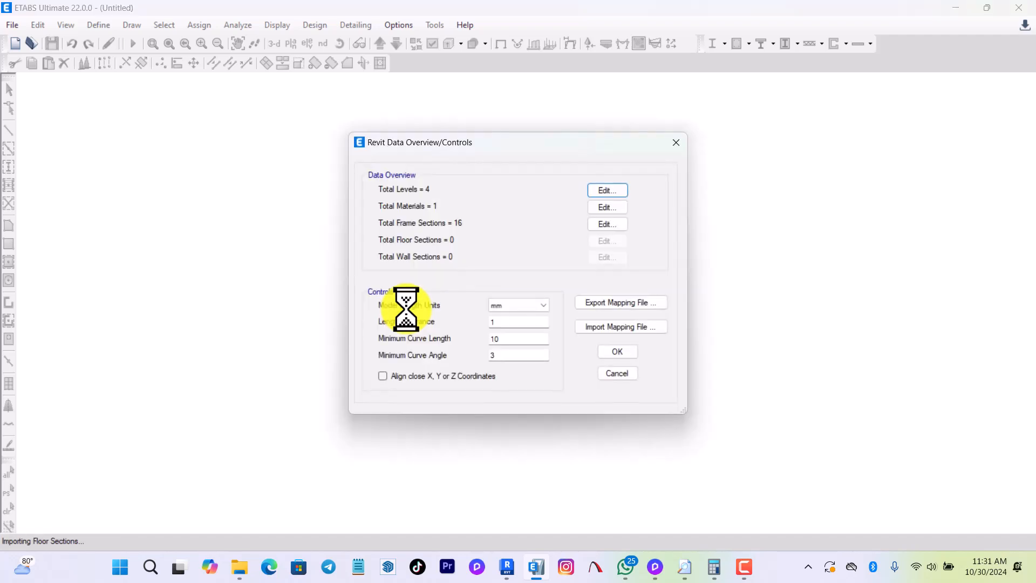
Accept the Revit data overview and controls, and save the ETABS model as STRUCTURALS MBARARA RESIDENTIAL in the ANALYSIS folder.
{"action": "left_click", "coordinate": [623, 351]}
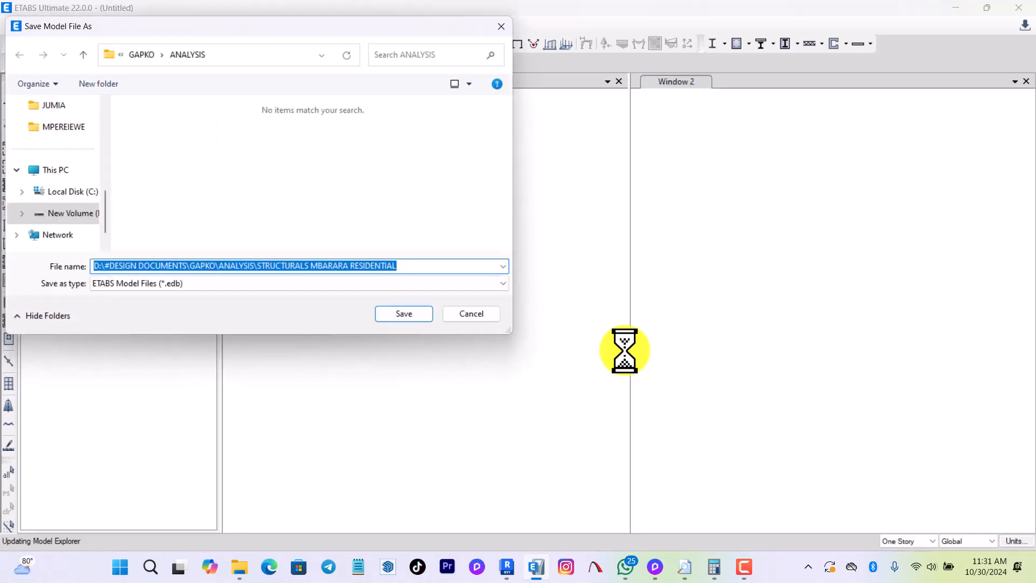
{"action": "left_click", "coordinate": [397, 314]}
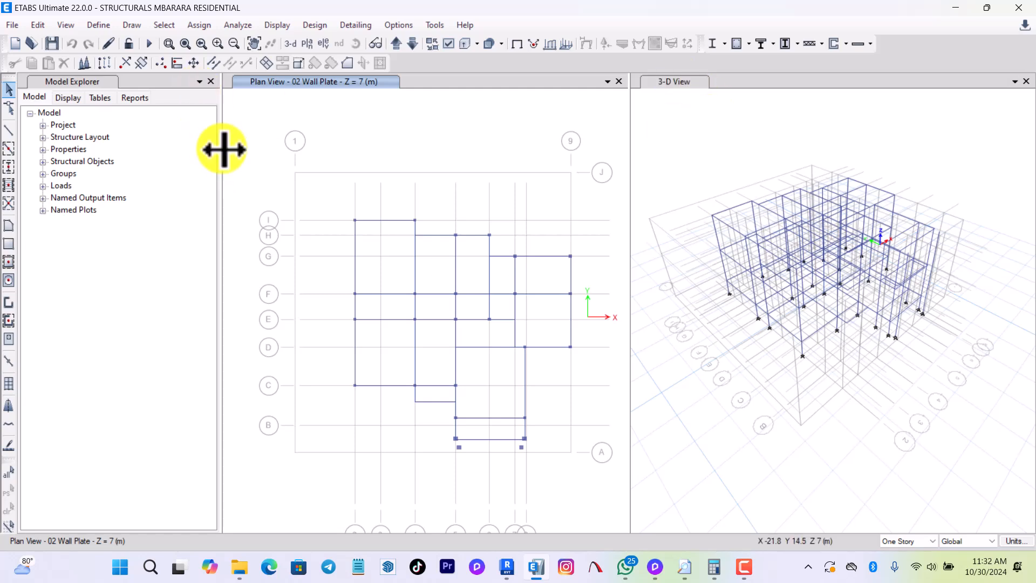
Give the views more room beside the Model Explorer and examine the imported frame in the 3-D view from several sides.
{"action": "left_click_drag", "start_coordinate": [221, 147], "coordinate": [167, 165]}
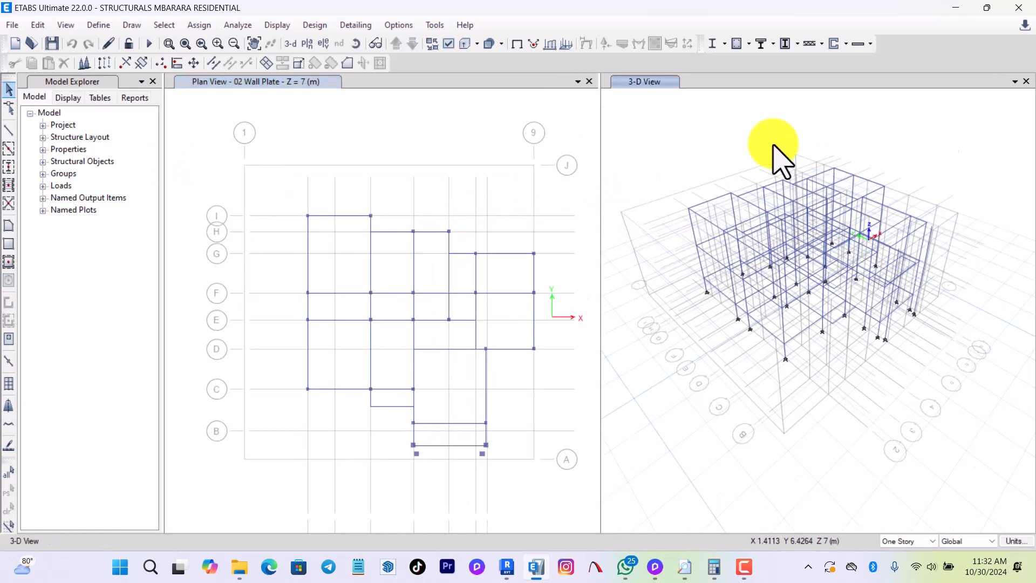
{"action": "right_click", "coordinate": [705, 405]}
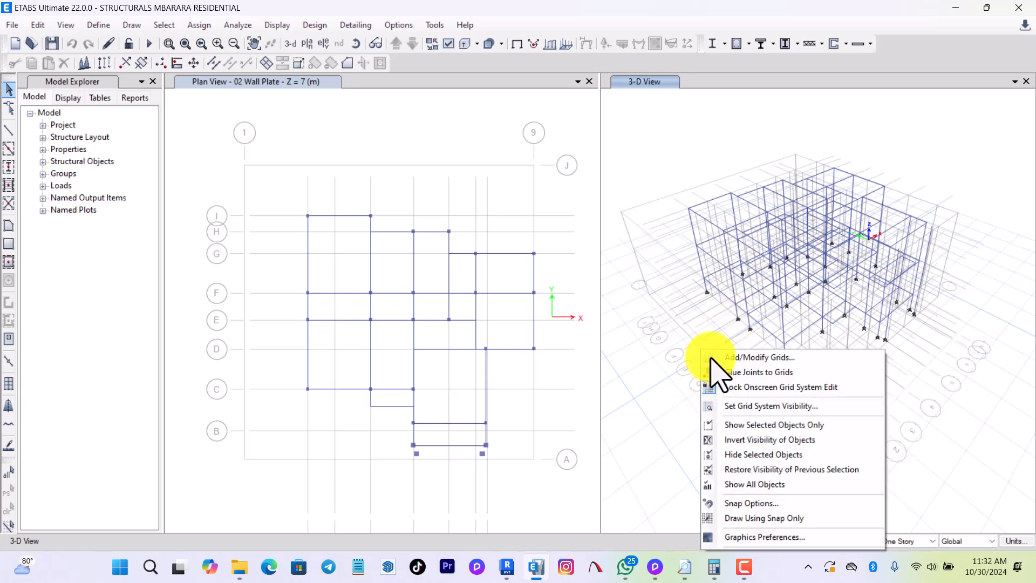
{"action": "left_click", "coordinate": [674, 418]}
{"action": "right_click", "coordinate": [728, 430]}
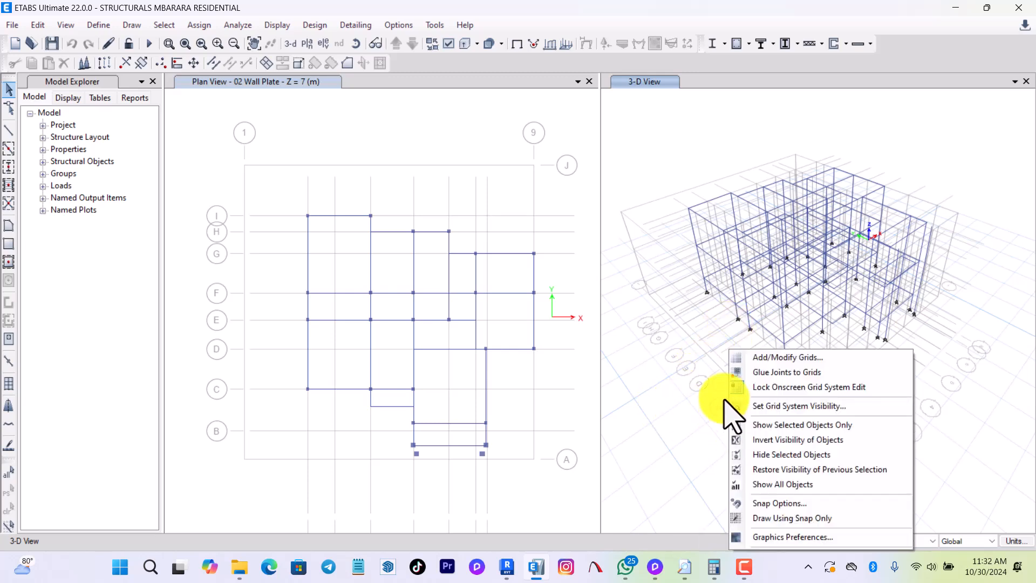
{"action": "left_click_drag", "start_coordinate": [664, 153], "coordinate": [726, 300]}
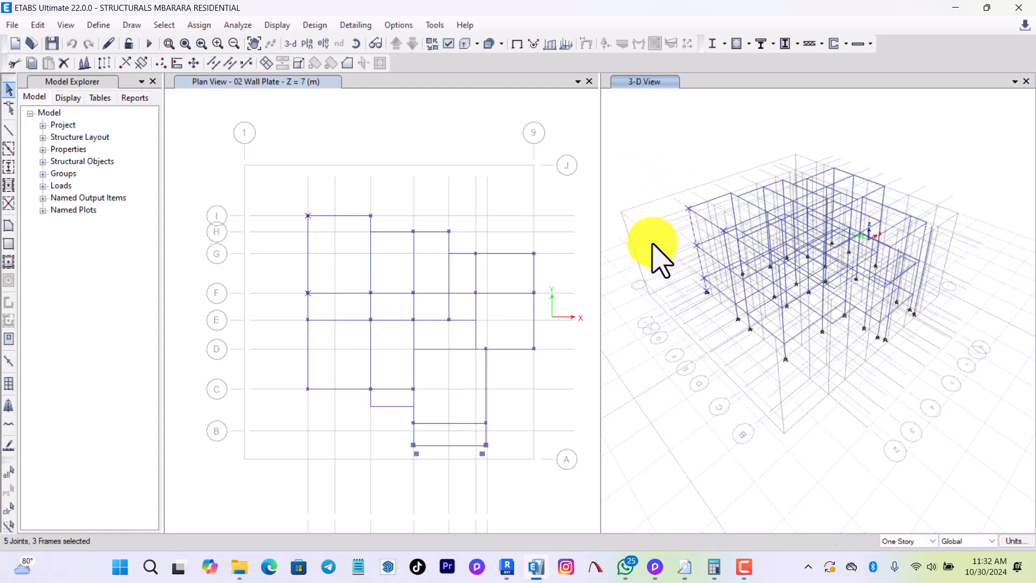
{"action": "key", "text": "Escape"}
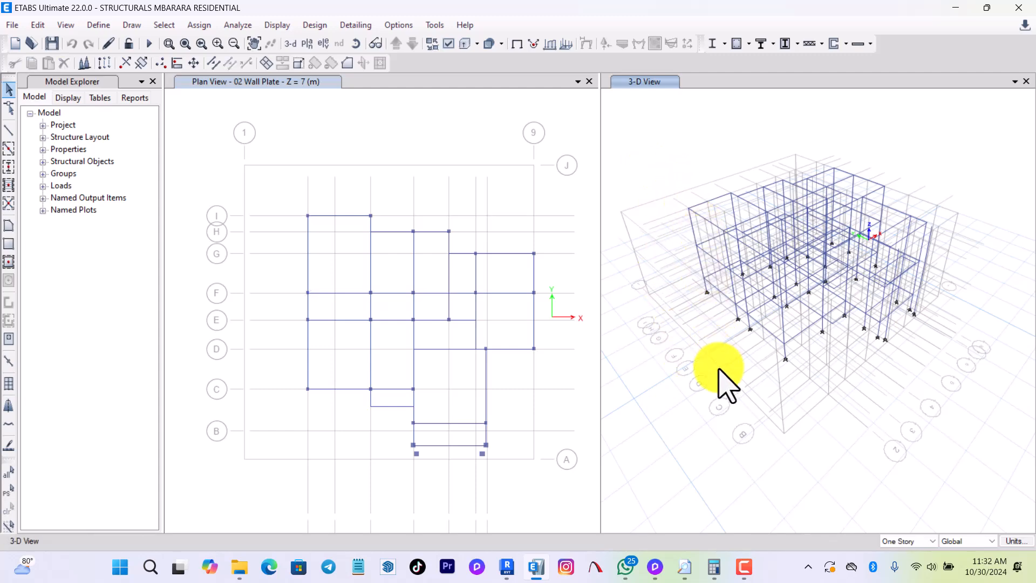
{"action": "mouse_move", "coordinate": [711, 402]}
{"action": "middle_mouse_down", "text": "shift"}
{"action": "mouse_move", "coordinate": [700, 379]}
{"action": "mouse_move", "coordinate": [759, 304]}
{"action": "mouse_move", "coordinate": [724, 370]}
{"action": "mouse_move", "coordinate": [787, 339]}
{"action": "mouse_move", "coordinate": [762, 372]}
{"action": "mouse_move", "coordinate": [897, 351]}
{"action": "mouse_move", "coordinate": [902, 293]}
{"action": "mouse_move", "coordinate": [853, 389]}
{"action": "mouse_move", "coordinate": [812, 388]}
{"action": "middle_mouse_up", "text": "shift"}
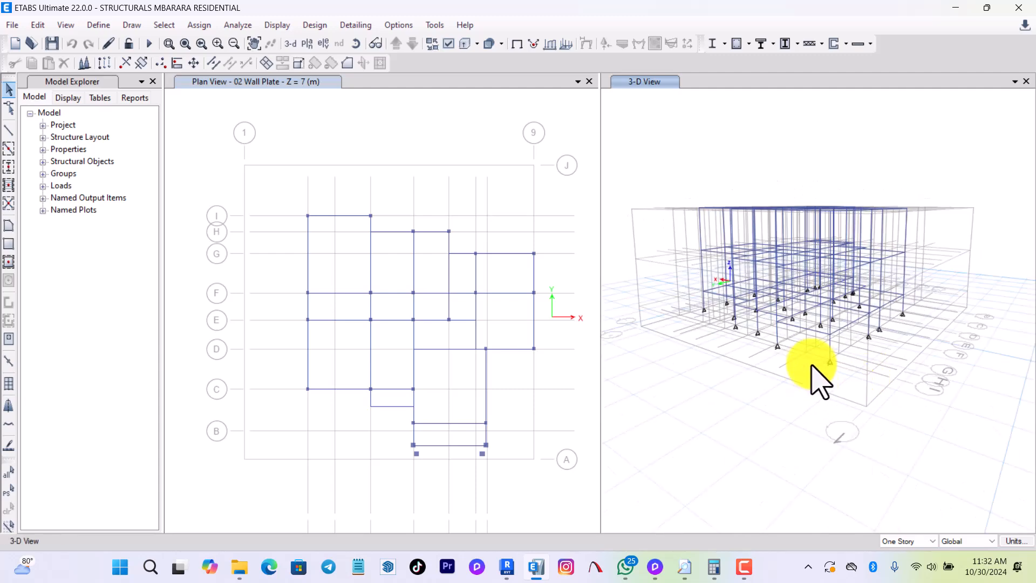
{"action": "right_click", "coordinate": [730, 400]}
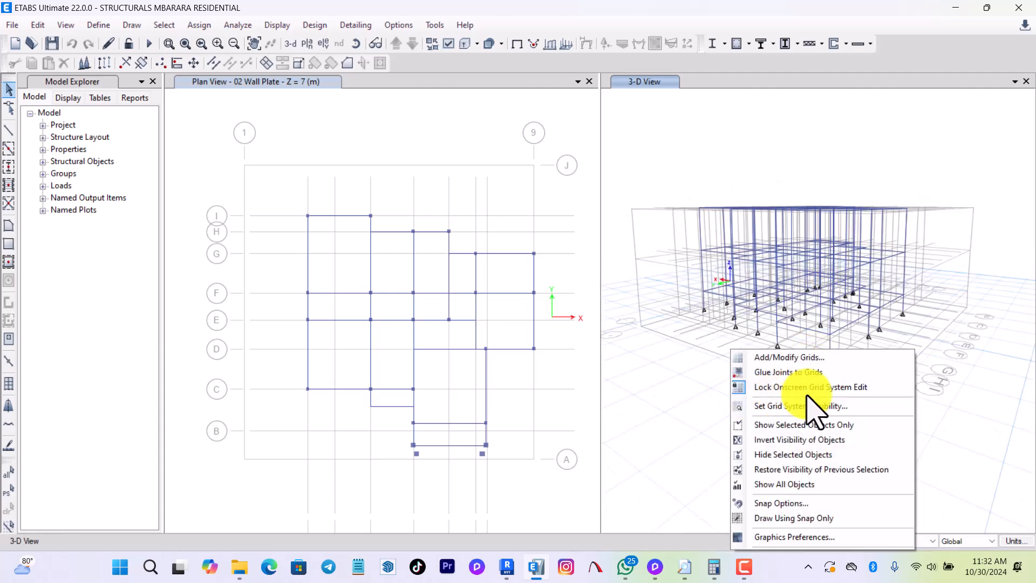
{"action": "left_click", "coordinate": [684, 402]}
{"action": "middle_click_drag", "start_coordinate": [683, 395], "coordinate": [829, 362], "text": "shift"}
{"action": "middle_click_drag", "start_coordinate": [954, 352], "coordinate": [857, 391]}
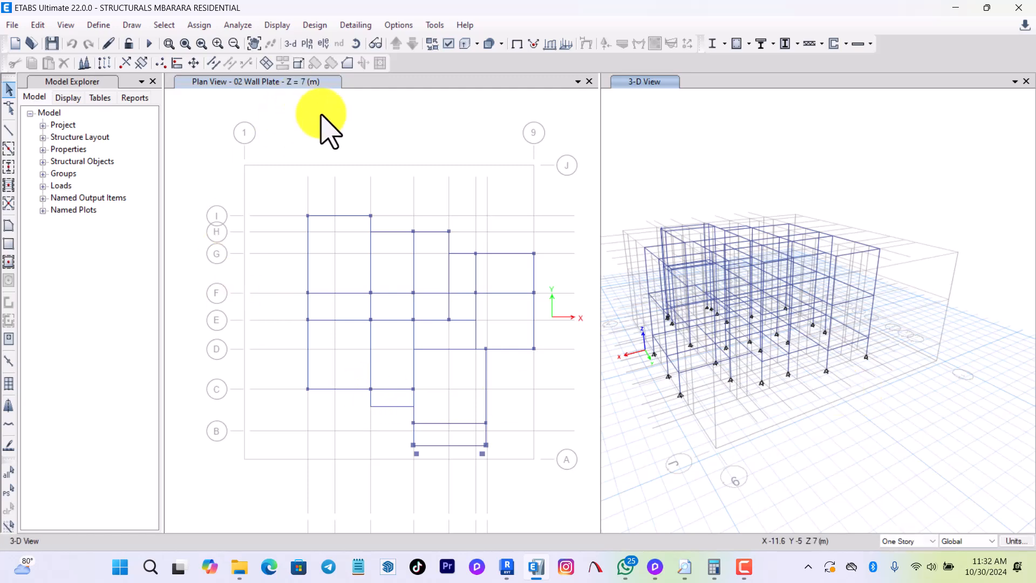
Run Check Model on the imported frame with all checks selected and close the check report.
{"action": "left_click", "coordinate": [305, 138]}
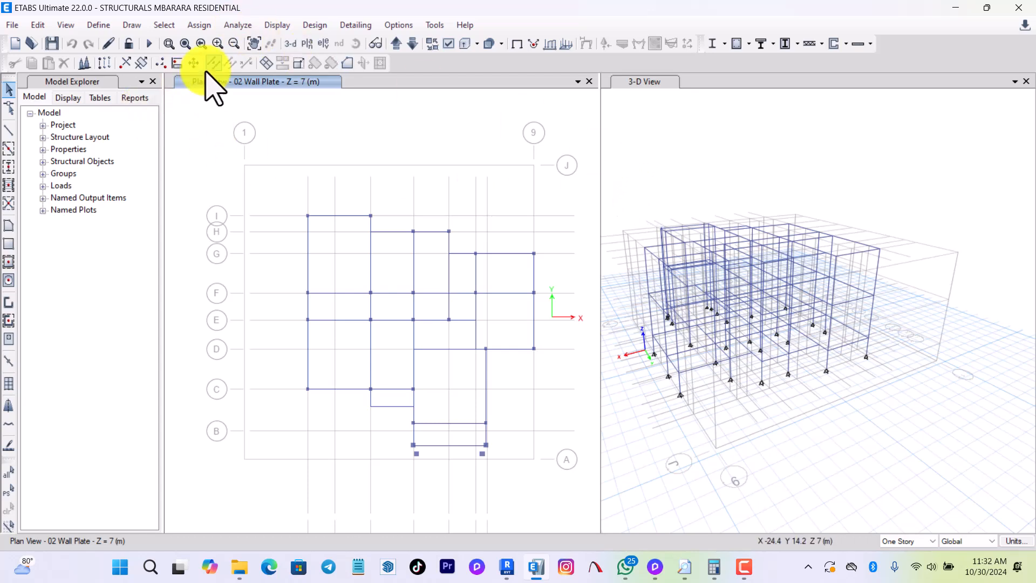
{"action": "left_click", "coordinate": [247, 26]}
{"action": "left_click", "coordinate": [254, 45]}
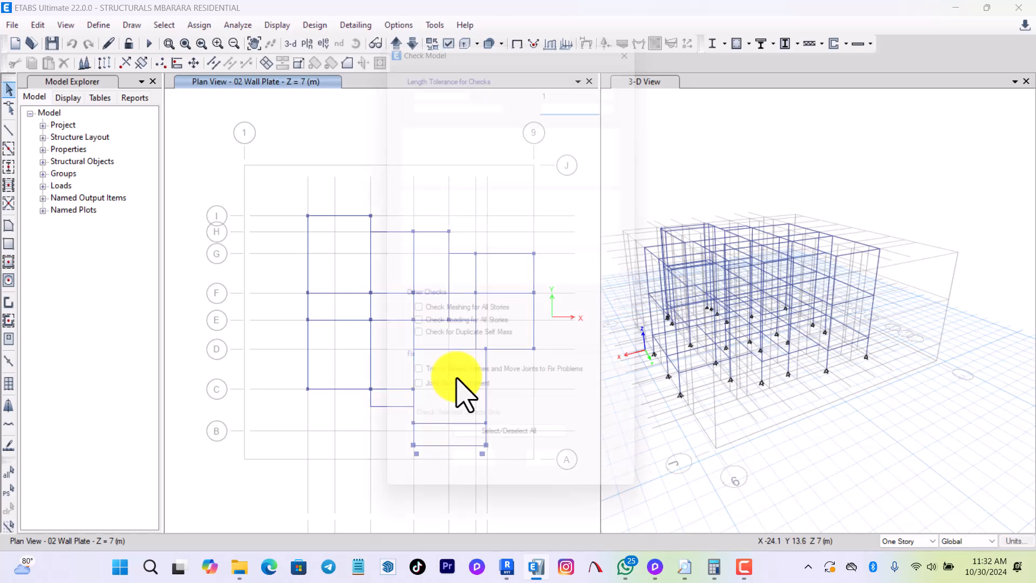
{"action": "left_click", "coordinate": [477, 456]}
{"action": "left_click", "coordinate": [446, 390]}
{"action": "left_click", "coordinate": [475, 487]}
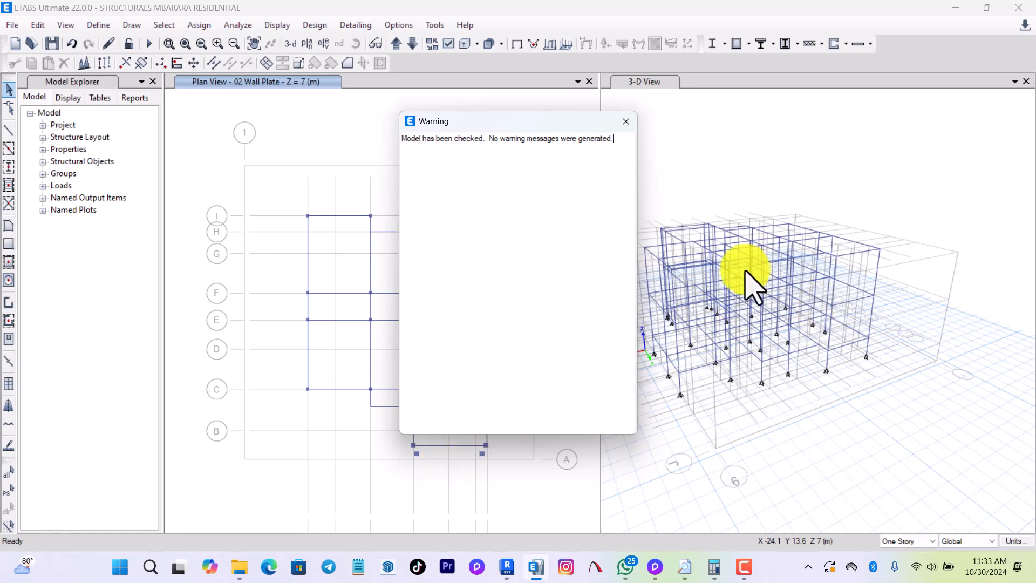
{"action": "left_click", "coordinate": [626, 121]}
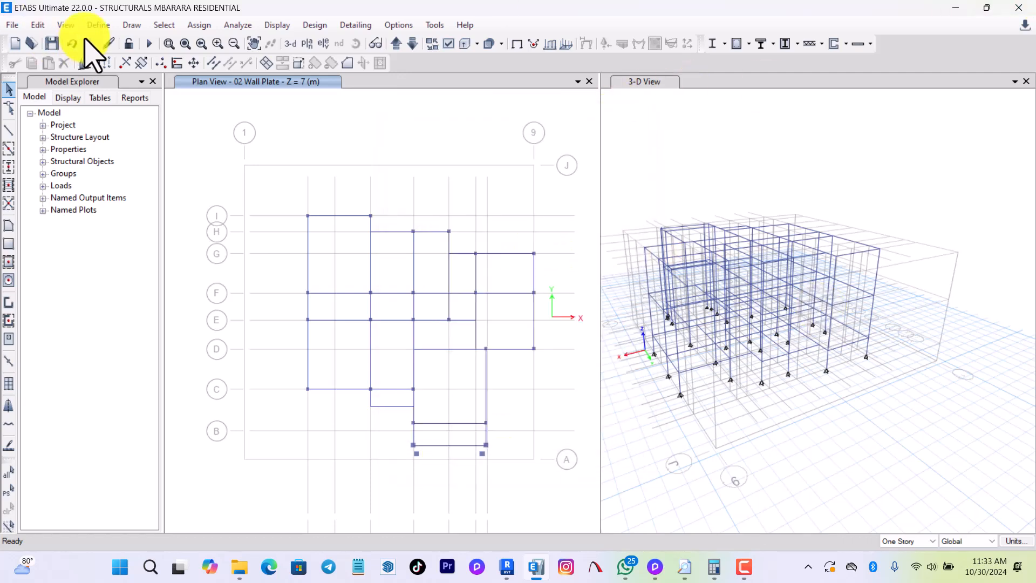
Add a new concrete material for region Europe, standard EN 1992-1-1 per EN 206-1, grade C25/30.
{"action": "left_click", "coordinate": [97, 25]}
{"action": "left_click", "coordinate": [111, 42]}
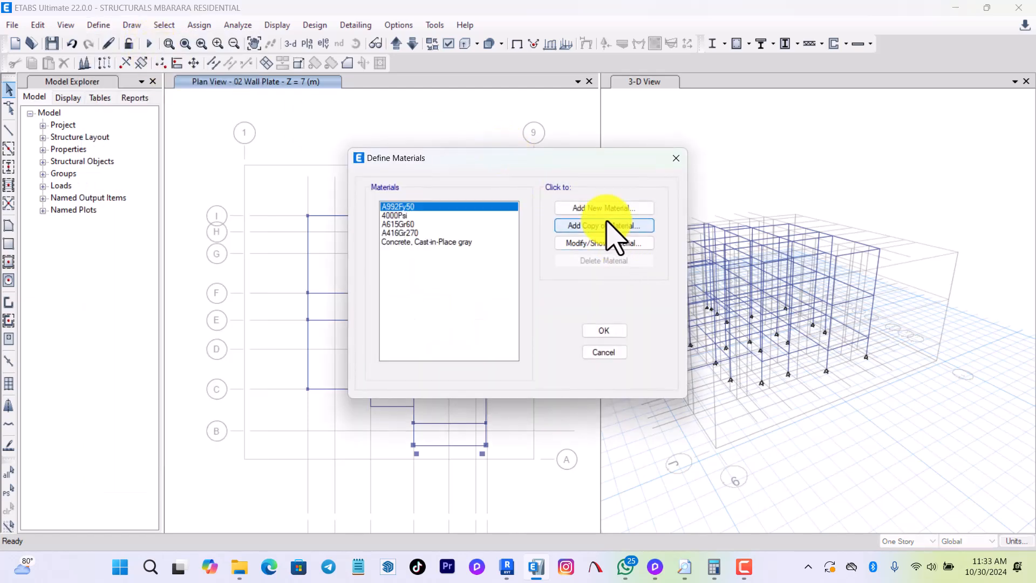
{"action": "left_click", "coordinate": [606, 208]}
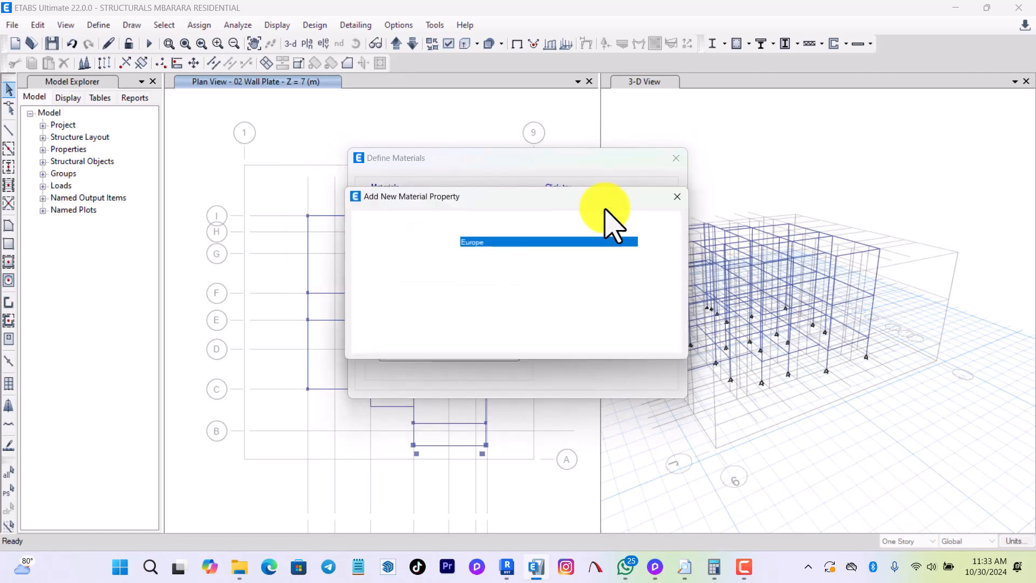
{"action": "left_click", "coordinate": [505, 244]}
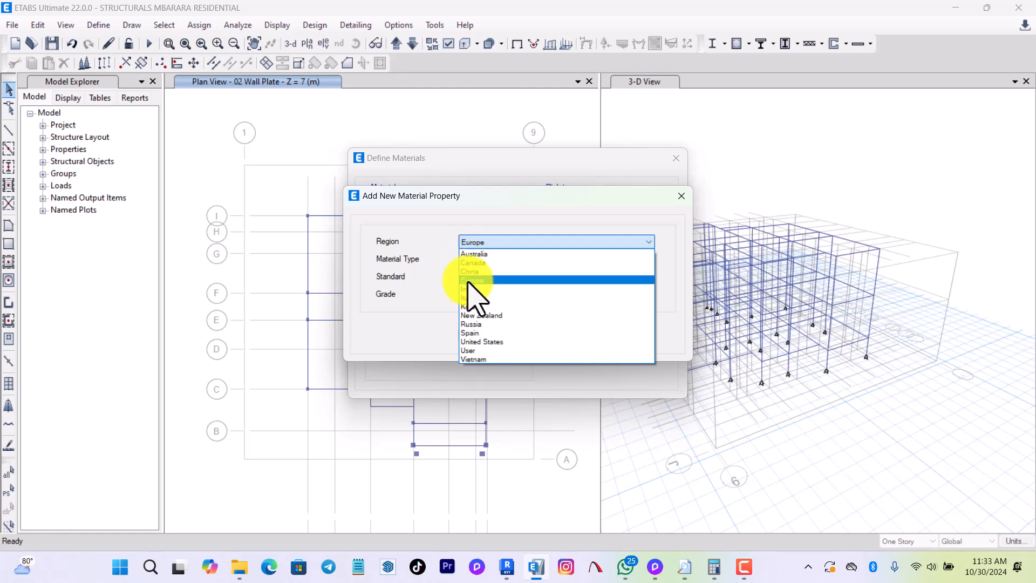
{"action": "left_click", "coordinate": [474, 280]}
{"action": "left_click", "coordinate": [484, 259]}
{"action": "left_click", "coordinate": [488, 280]}
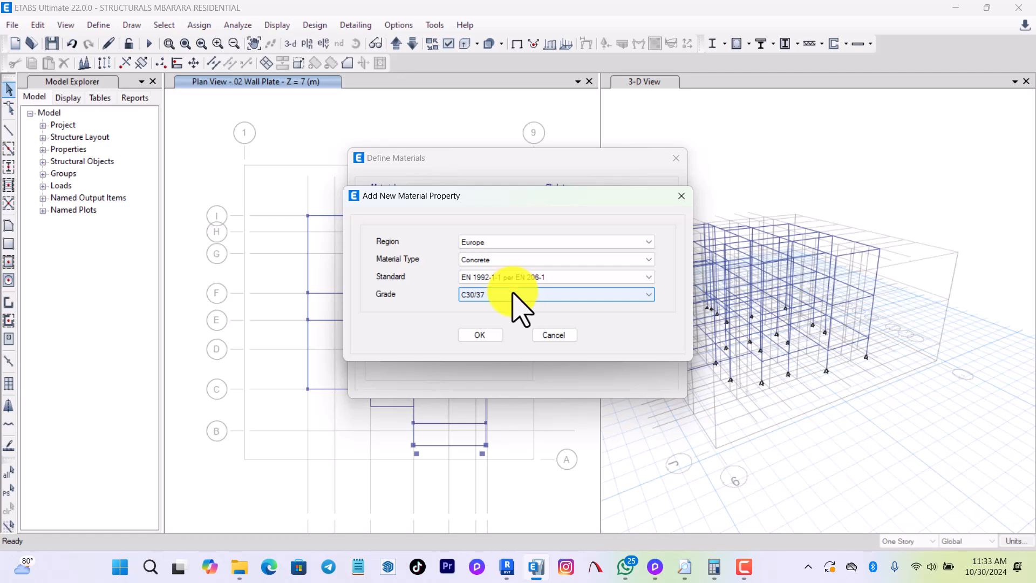
{"action": "left_click", "coordinate": [514, 295]}
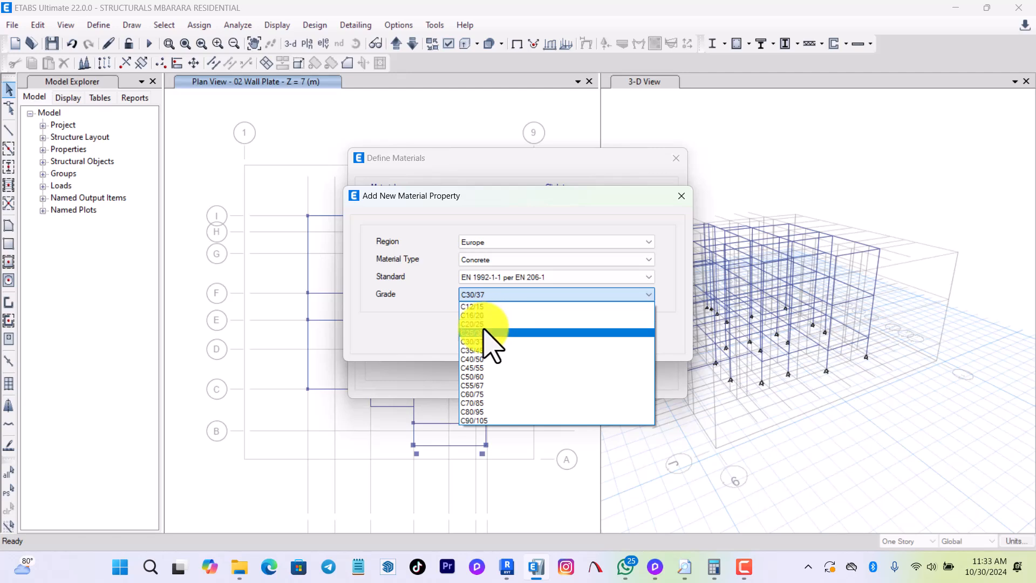
{"action": "left_click", "coordinate": [489, 332]}
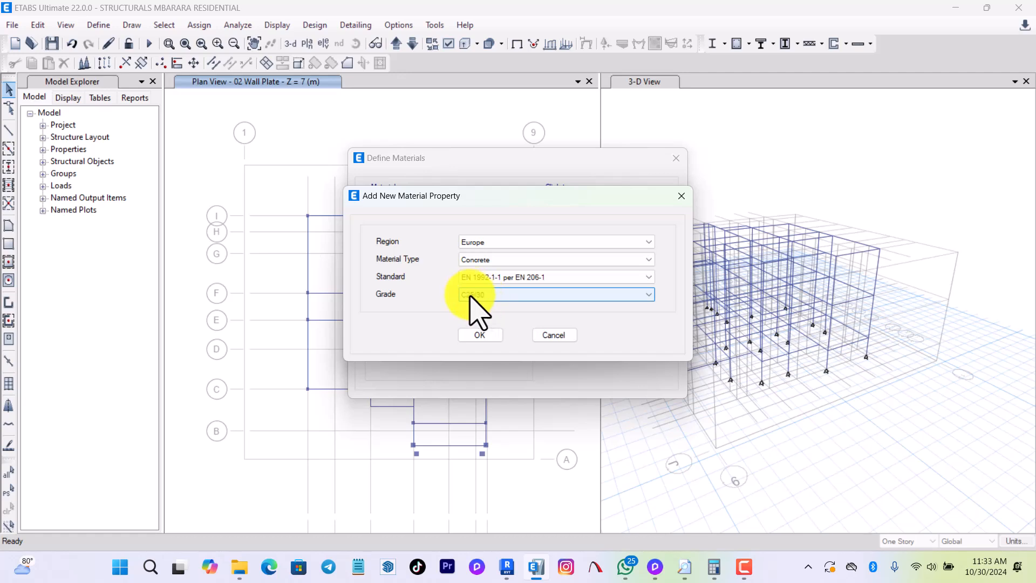
{"action": "left_click", "coordinate": [482, 335]}
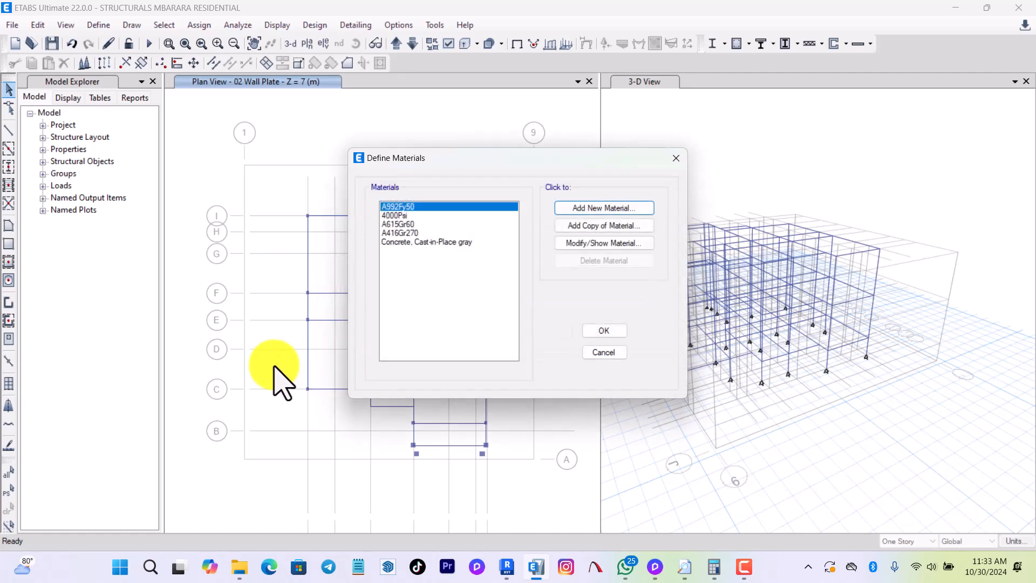
Review the C25/30 material's design data, checking its characteristic concrete cylinder strength.
{"action": "left_click", "coordinate": [621, 242]}
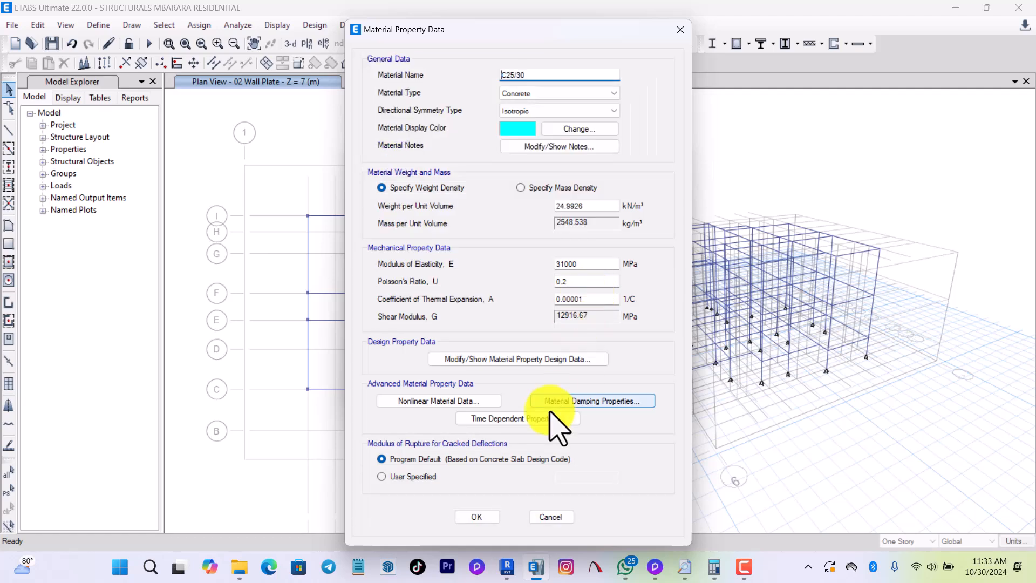
{"action": "left_click", "coordinate": [534, 363]}
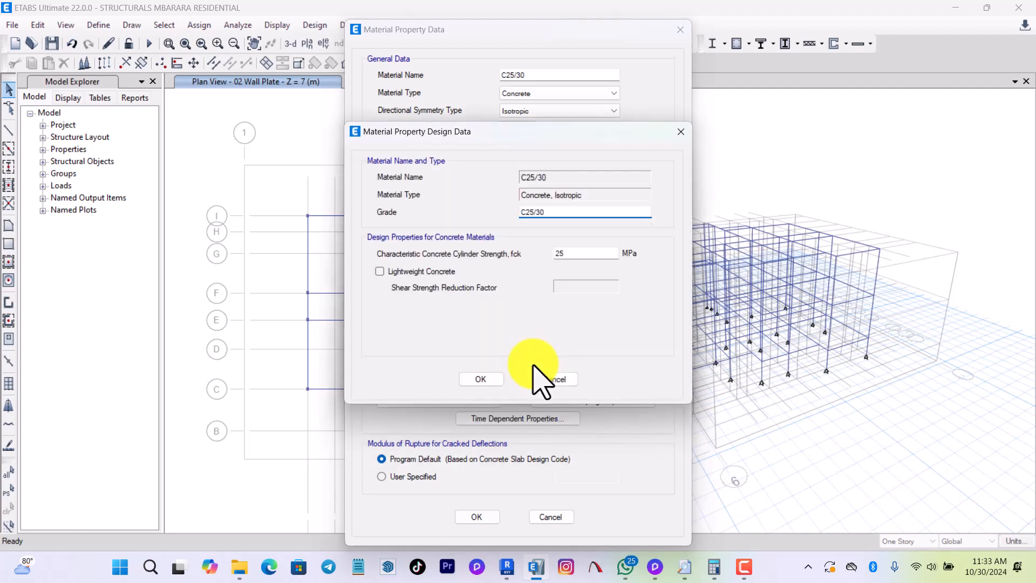
{"action": "left_click", "coordinate": [568, 251]}
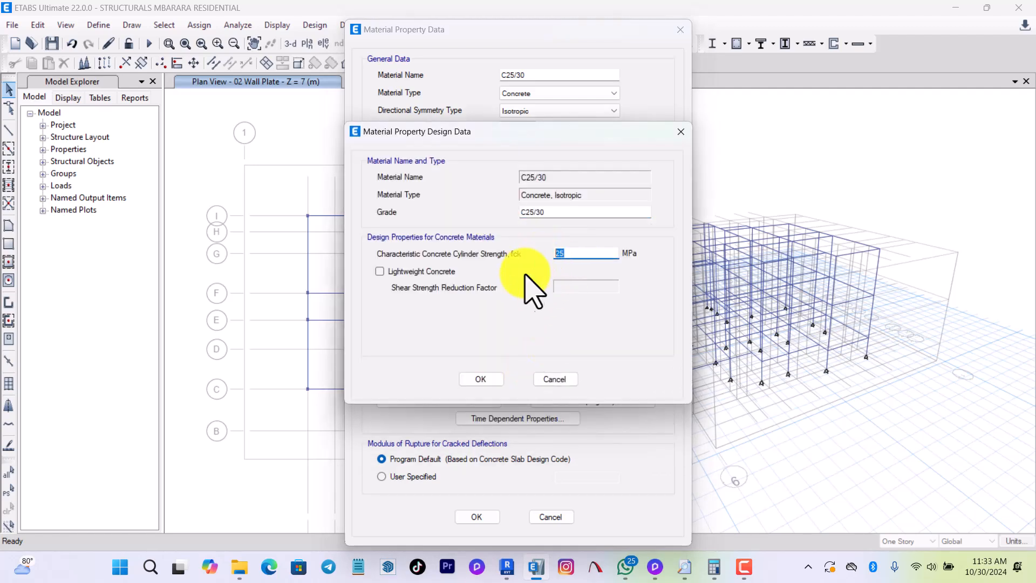
{"action": "left_click", "coordinate": [482, 379]}
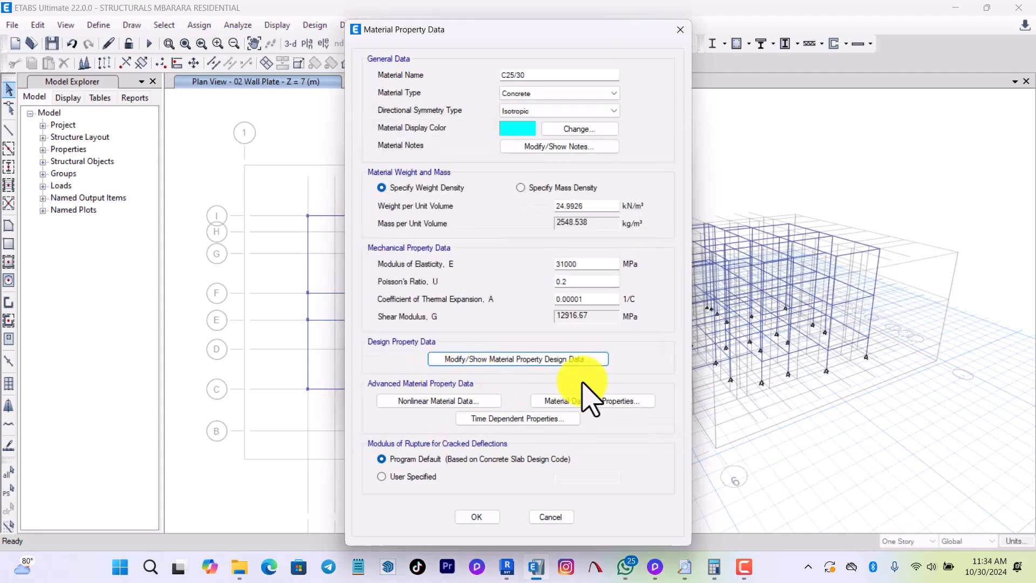
Check the C25/30 concrete's damping properties and accept the material definition.
{"action": "left_click", "coordinate": [566, 402]}
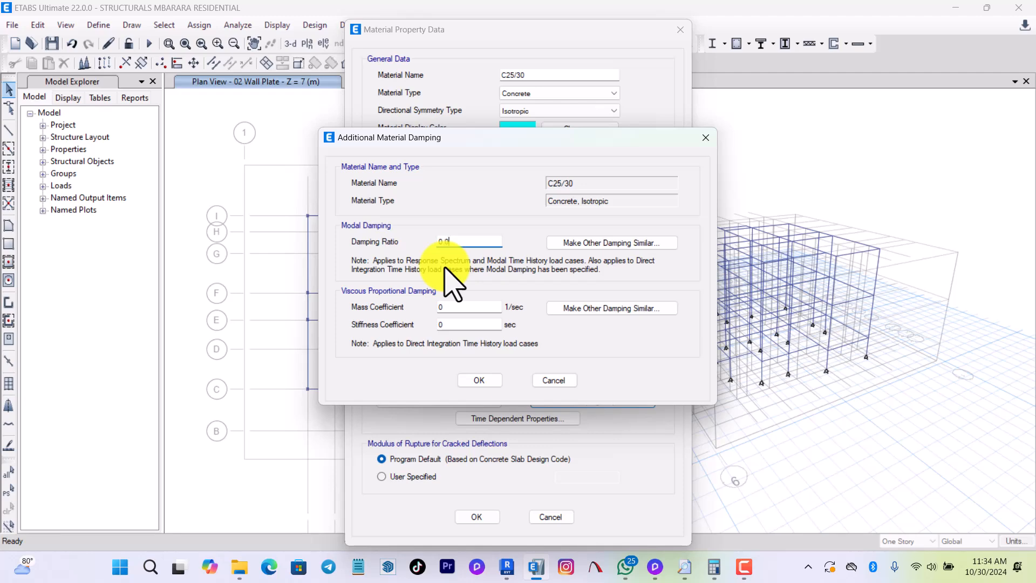
{"action": "left_click", "coordinate": [491, 380]}
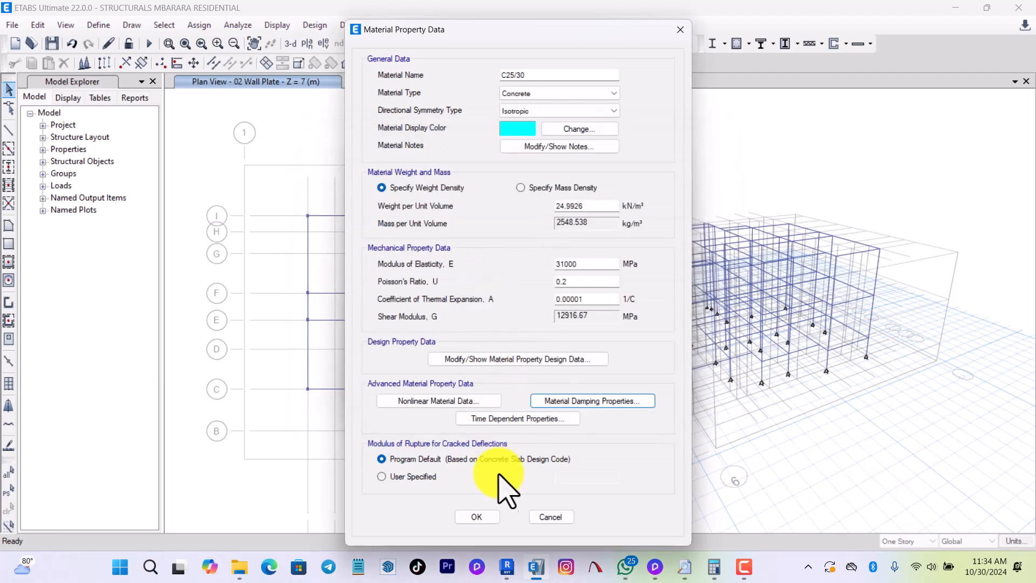
{"action": "left_click", "coordinate": [480, 517]}
Add a European concrete material of grade C20/25 per EN 1992-1-1, checking its damping properties before accepting it.
{"action": "left_click", "coordinate": [606, 209]}
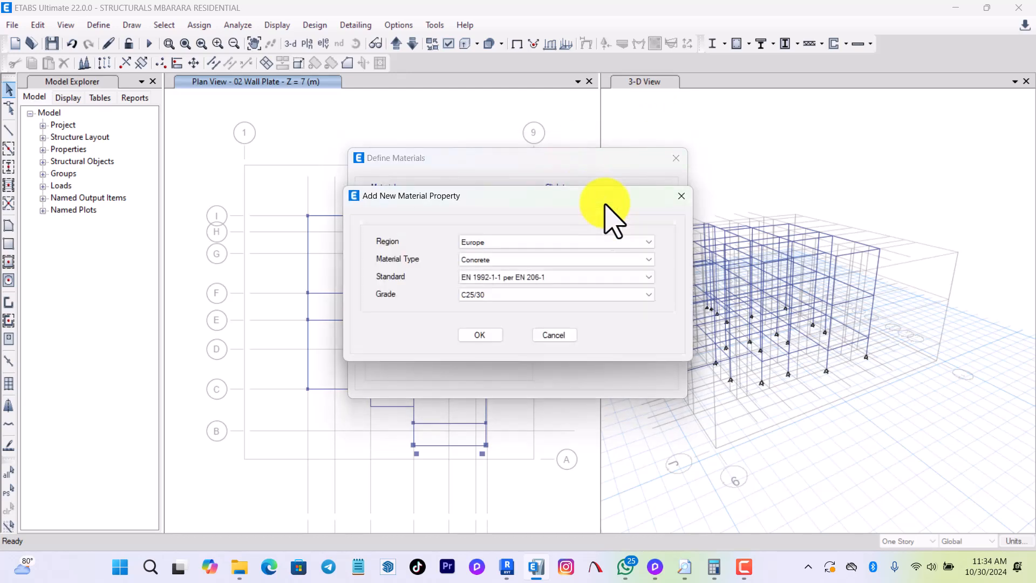
{"action": "left_click", "coordinate": [495, 293]}
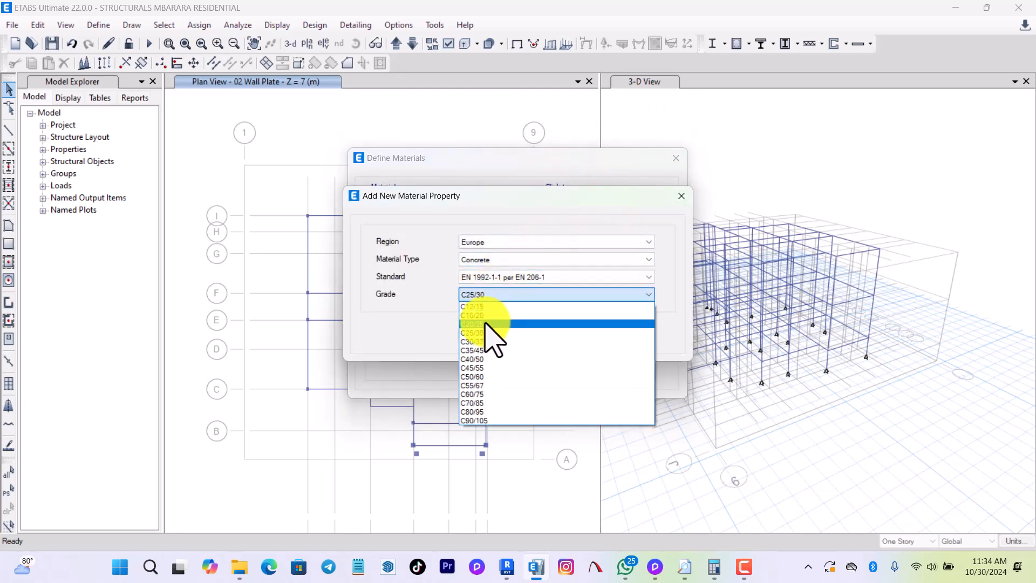
{"action": "left_click", "coordinate": [486, 324]}
{"action": "left_click", "coordinate": [491, 338]}
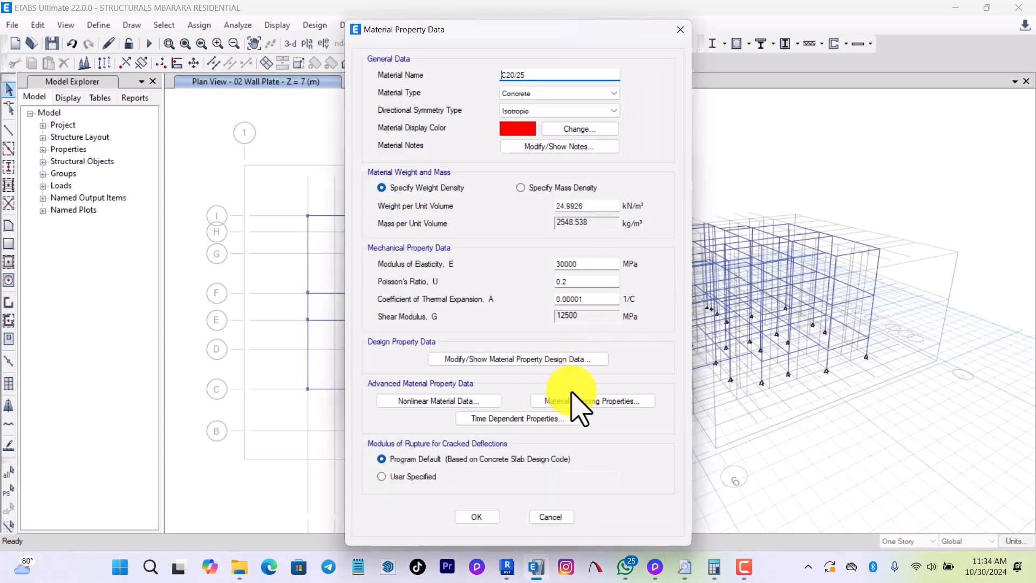
{"action": "left_click", "coordinate": [561, 399]}
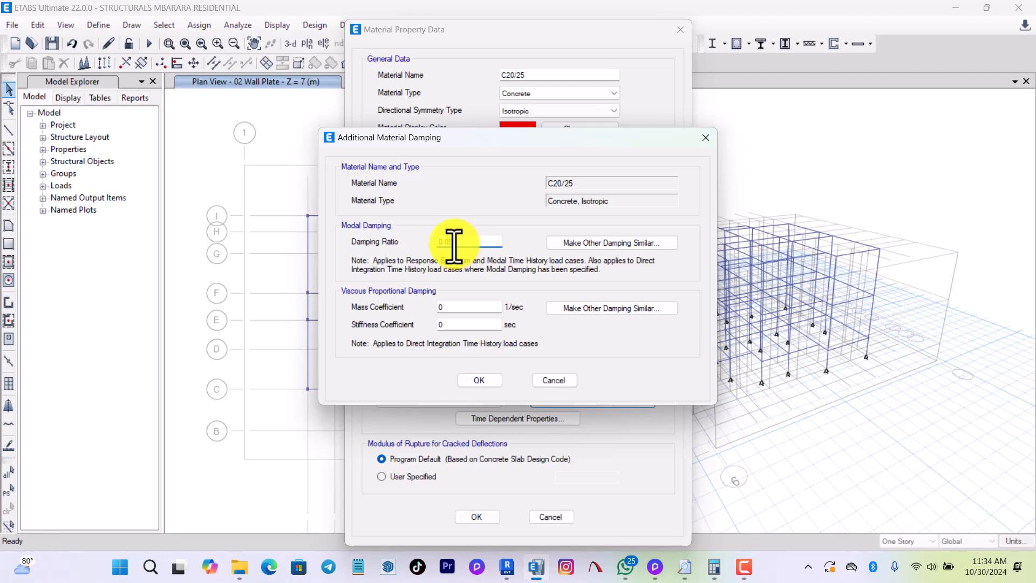
{"action": "left_click", "coordinate": [483, 381]}
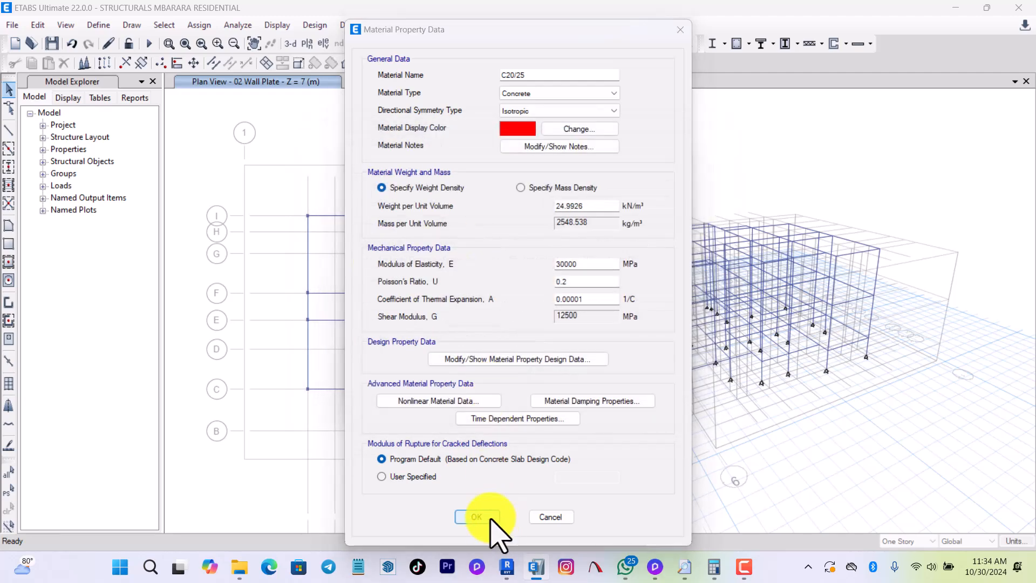
{"action": "left_click", "coordinate": [492, 518]}
Add a new European material of type Rebar and name it FKY 500.
{"action": "left_click", "coordinate": [607, 209]}
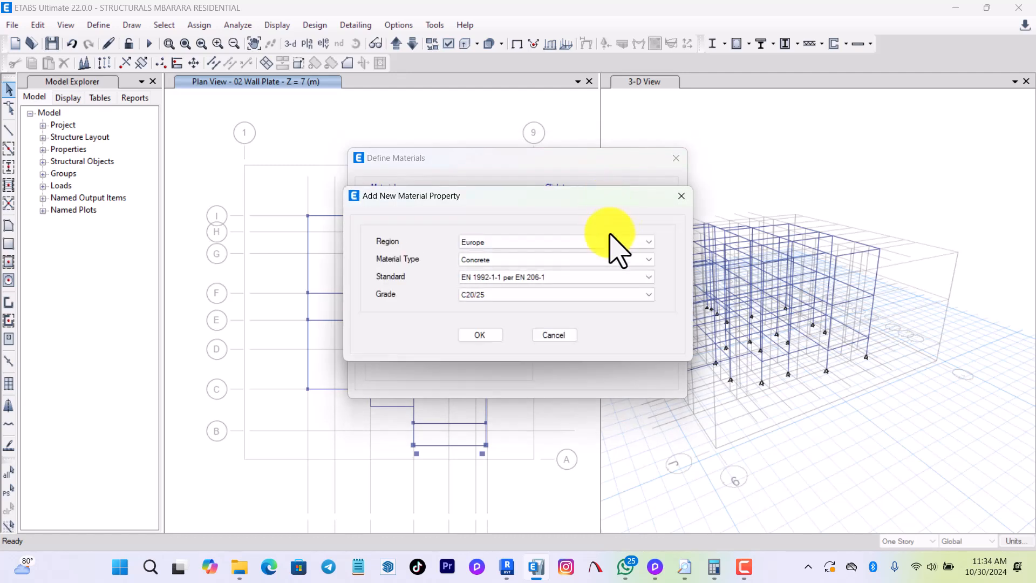
{"action": "left_click", "coordinate": [509, 261]}
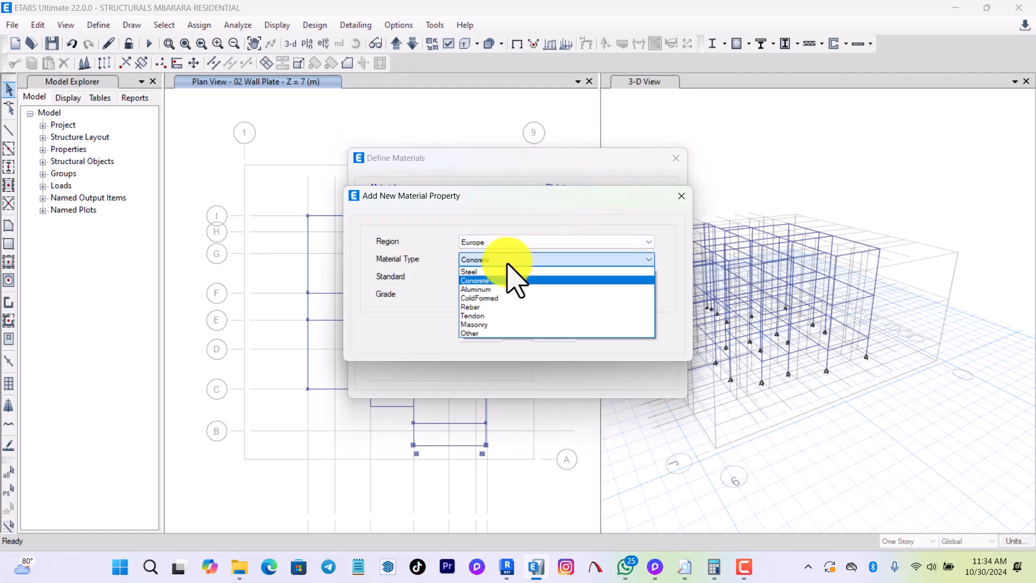
{"action": "left_click", "coordinate": [483, 314]}
{"action": "left_click", "coordinate": [483, 333]}
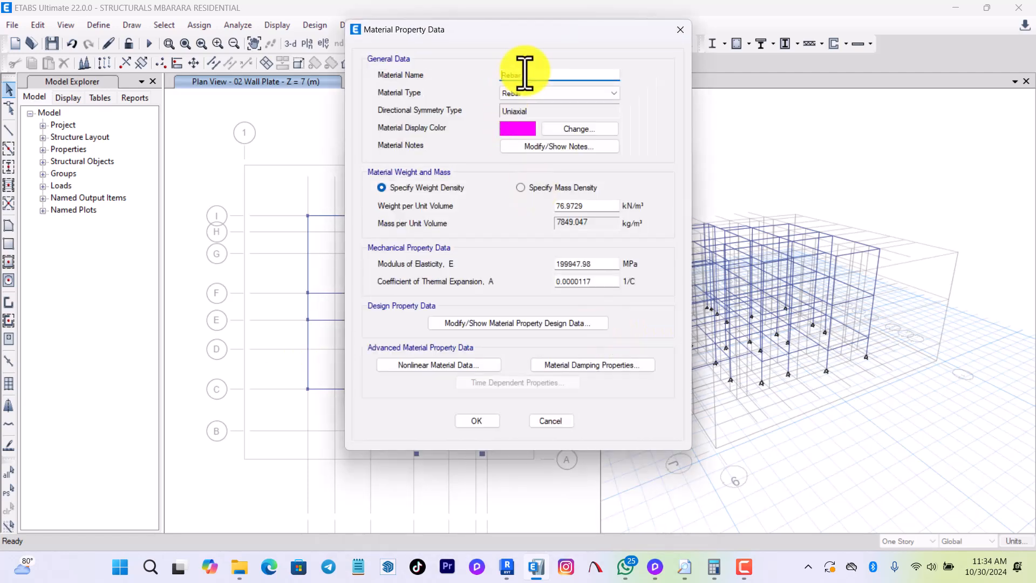
{"action": "left_click_drag", "start_coordinate": [523, 75], "coordinate": [390, 77]}
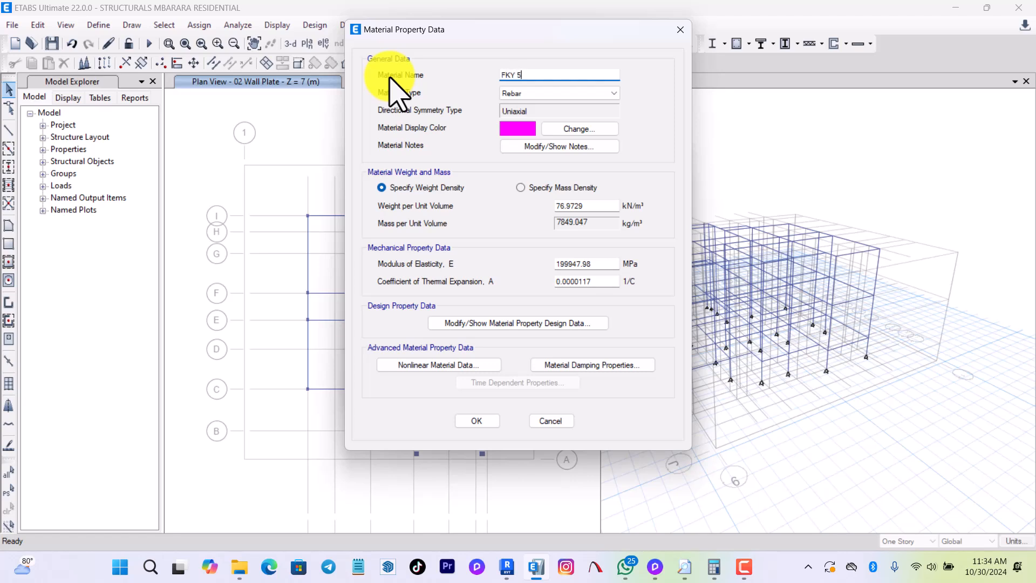
Set the FKY 500 rebar's grade to 500 and minimum yield strength to 500 MPa, and accept the material definitions.
{"action": "left_click", "coordinate": [526, 321]}
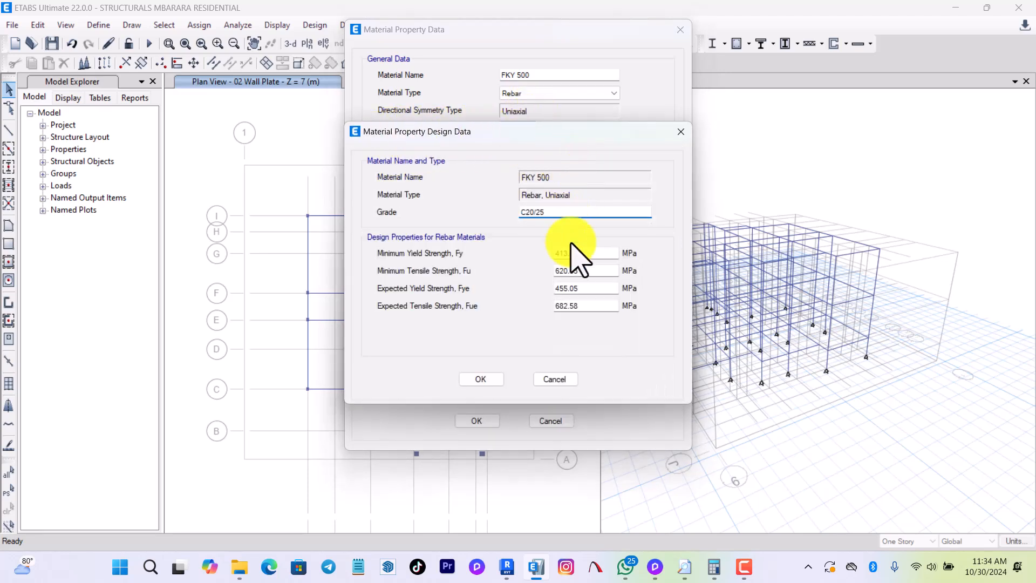
{"action": "double_click", "coordinate": [551, 213]}
{"action": "type", "text": "500"}
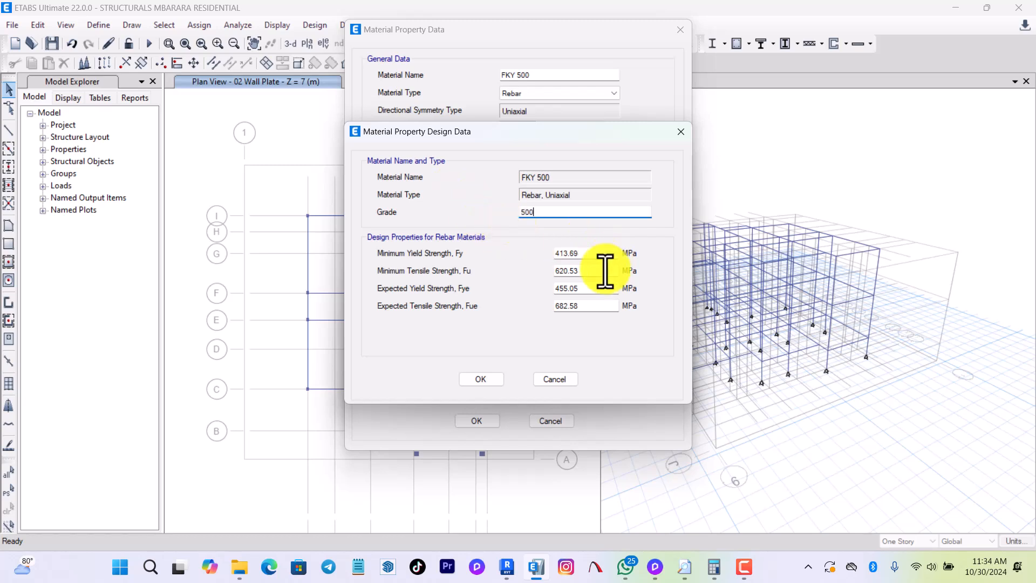
{"action": "double_click", "coordinate": [594, 254]}
{"action": "type", "text": "500"}
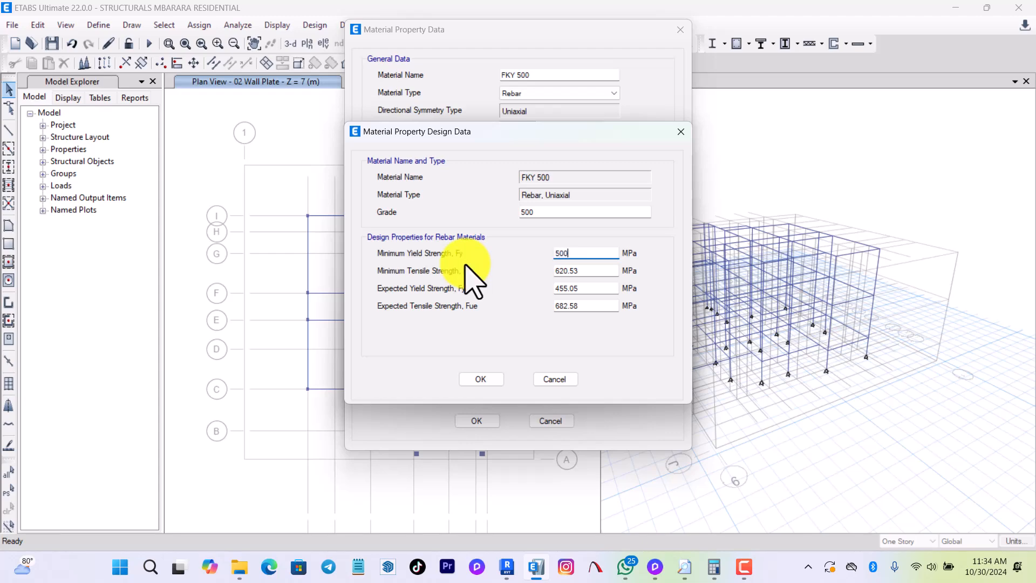
{"action": "left_click", "coordinate": [482, 380]}
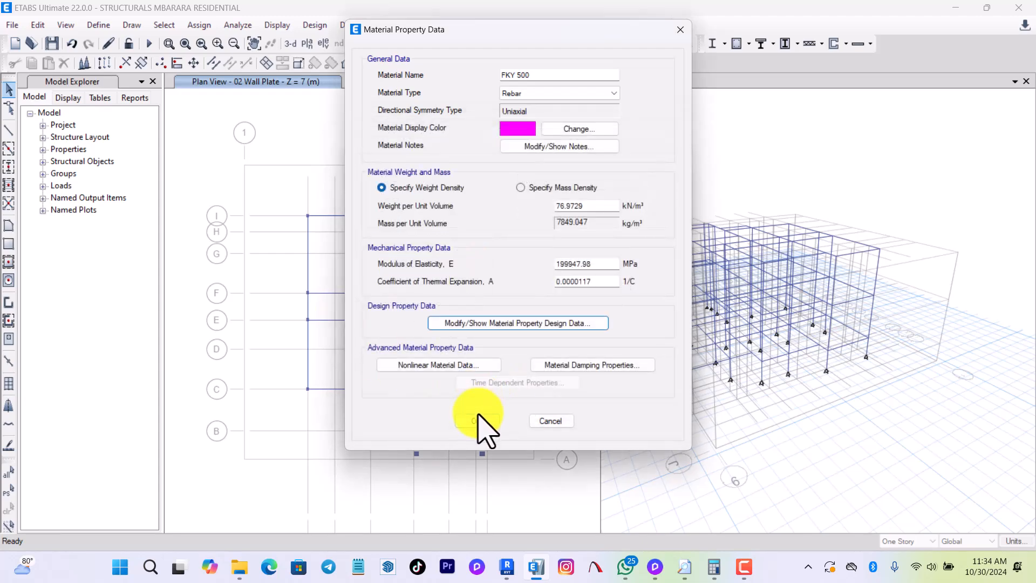
{"action": "left_click", "coordinate": [478, 420]}
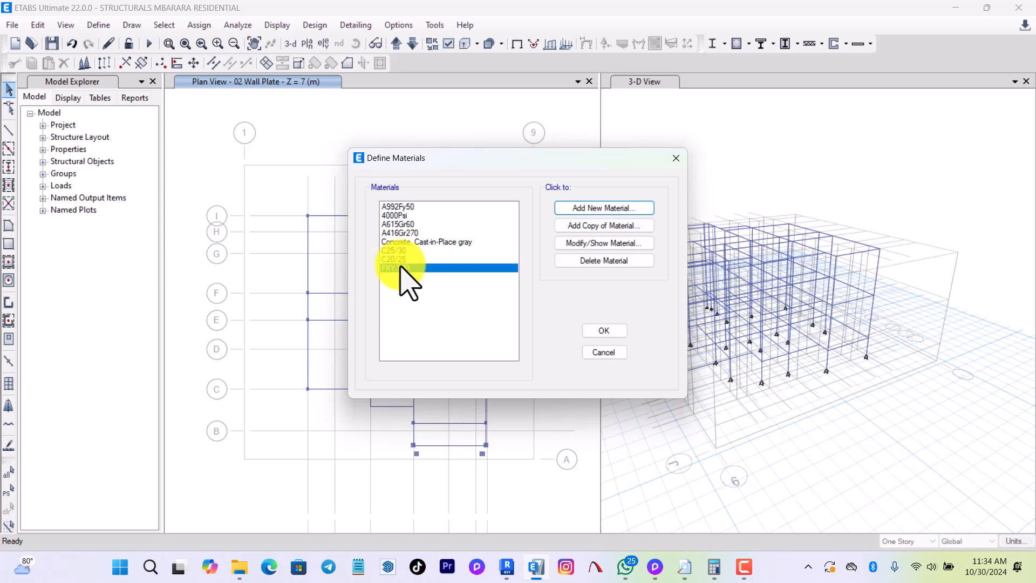
{"action": "left_click", "coordinate": [602, 331]}
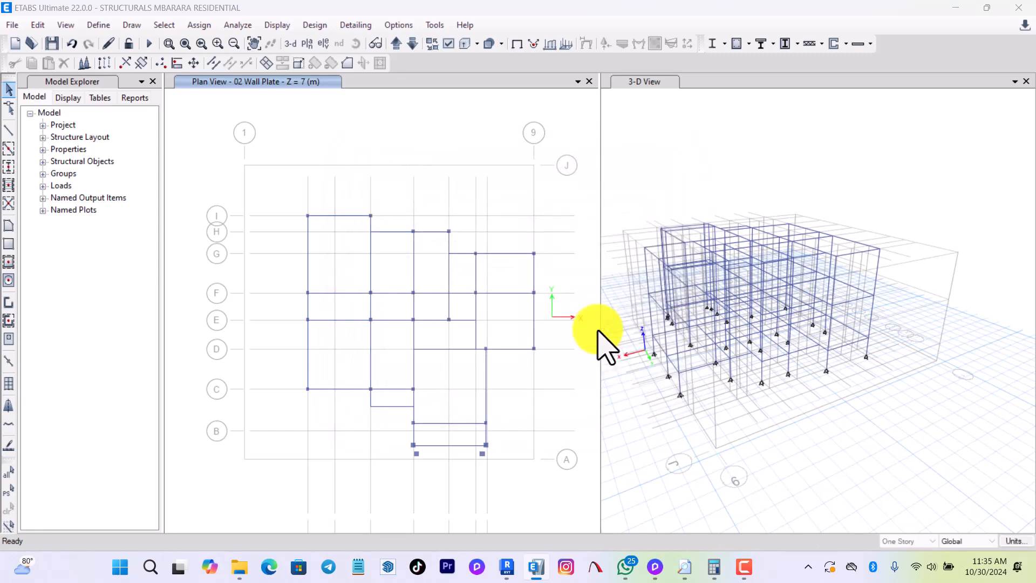
Open the 400 x 800mm frame section's property data and check its depth and width.
{"action": "left_click", "coordinate": [98, 26]}
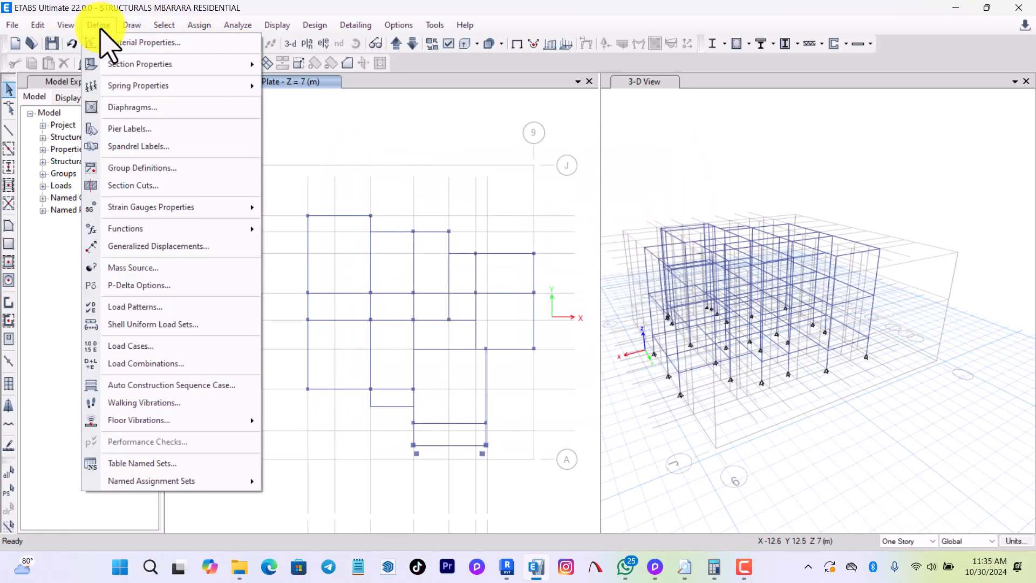
{"action": "mouse_move", "coordinate": [188, 65]}
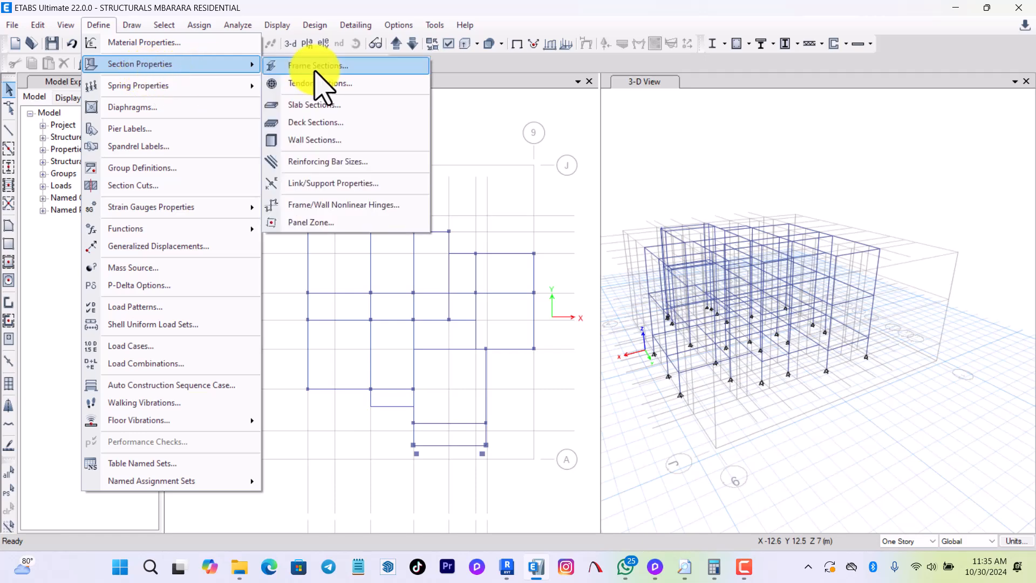
{"action": "left_click", "coordinate": [315, 66]}
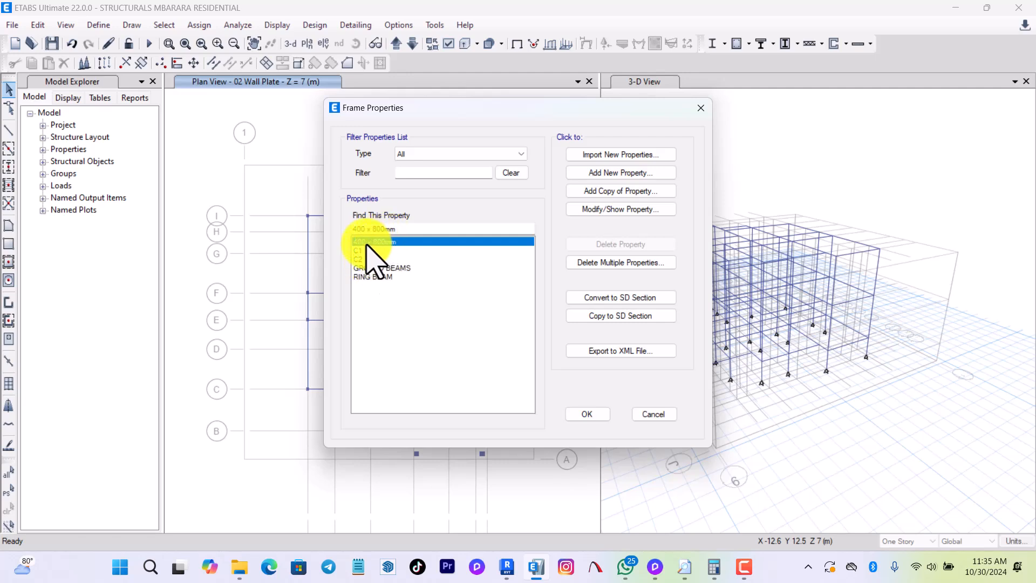
{"action": "left_click", "coordinate": [625, 209]}
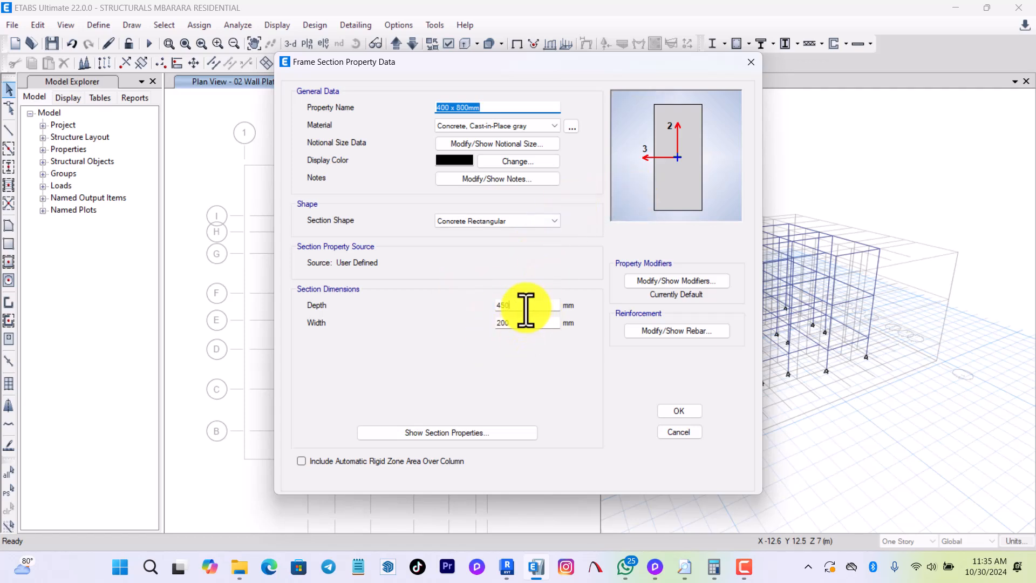
{"action": "left_click_drag", "start_coordinate": [528, 308], "coordinate": [375, 322]}
{"action": "left_click_drag", "start_coordinate": [505, 324], "coordinate": [440, 315]}
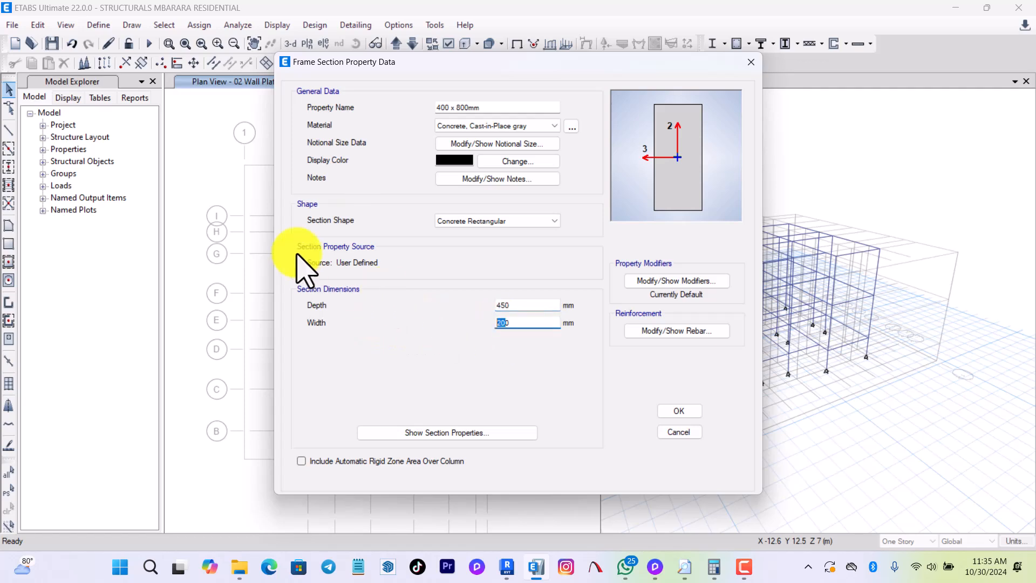
Rename the 400 x 800mm frame section to BEAM 200X450 and set its material to C25/30.
{"action": "left_click_drag", "start_coordinate": [495, 106], "coordinate": [346, 140]}
{"action": "type", "text": "BWAM"}
{"action": "key", "text": "BackSpace"}
{"action": "key", "text": "BackSpace"}
{"action": "key", "text": "BackSpace"}
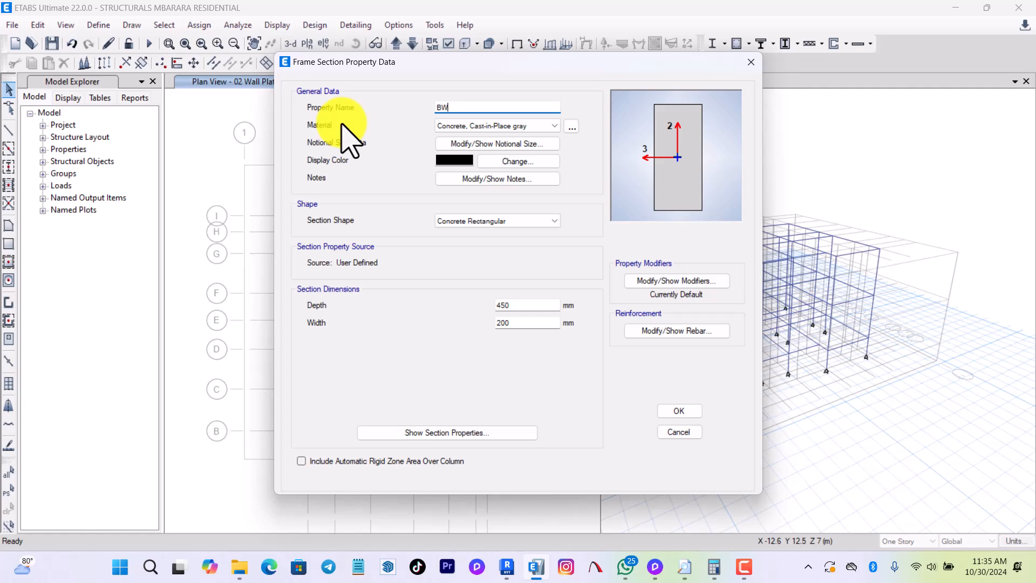
{"action": "type", "text": "EAM 200X450"}
{"action": "left_click", "coordinate": [474, 127]}
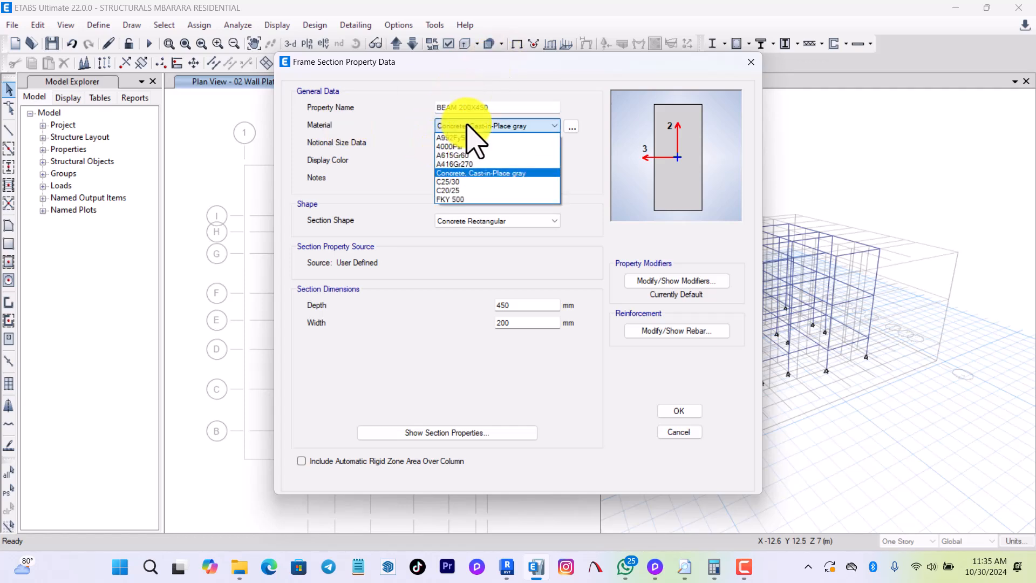
{"action": "left_click", "coordinate": [449, 182]}
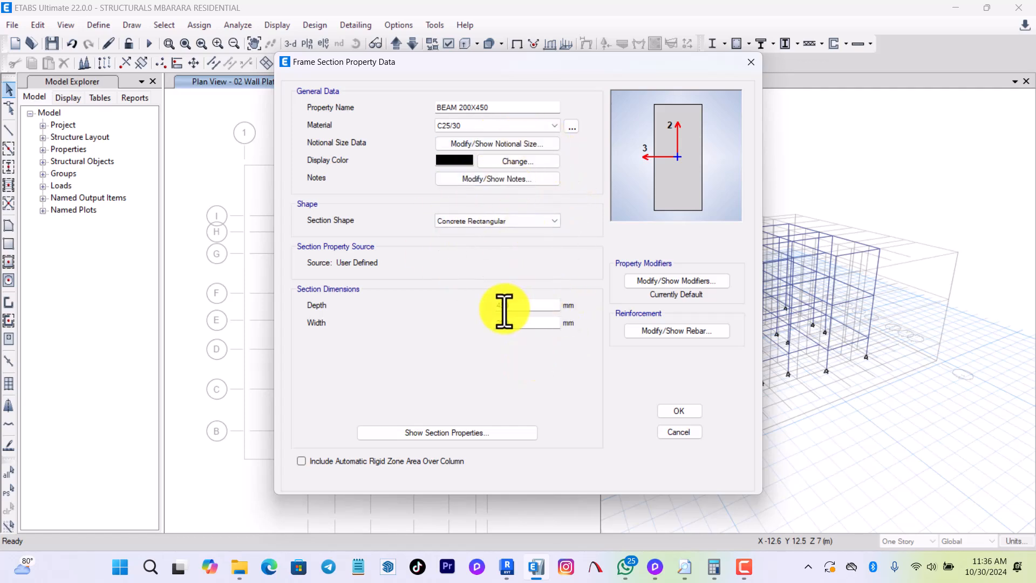
Set the beam section's shear area modifiers in the 2 and 3 directions to 0.5.
{"action": "left_click", "coordinate": [656, 281]}
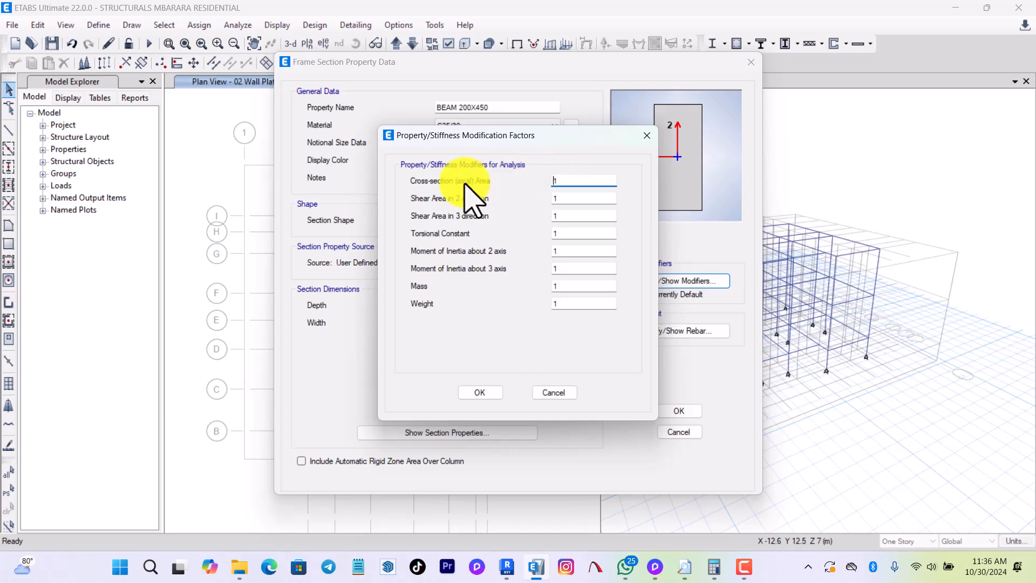
{"action": "left_click", "coordinate": [573, 198]}
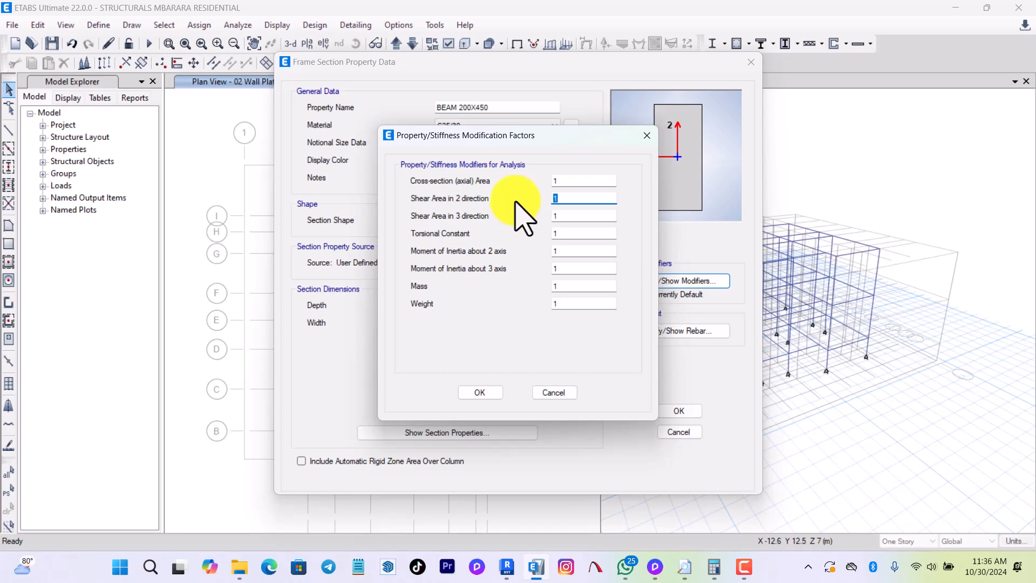
{"action": "left_click_drag", "start_coordinate": [565, 141], "coordinate": [427, 118]}
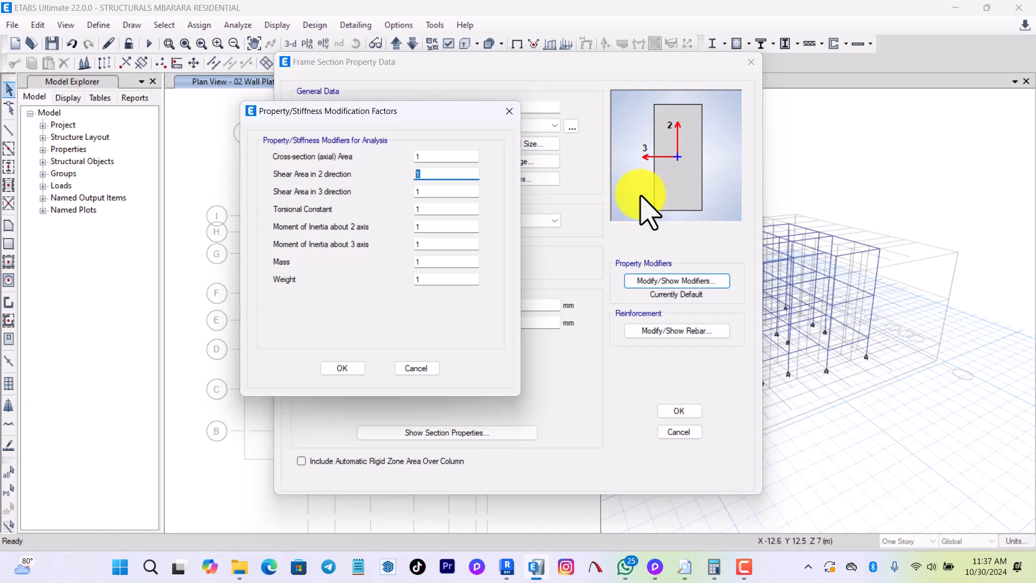
{"action": "type", "text": "0.5"}
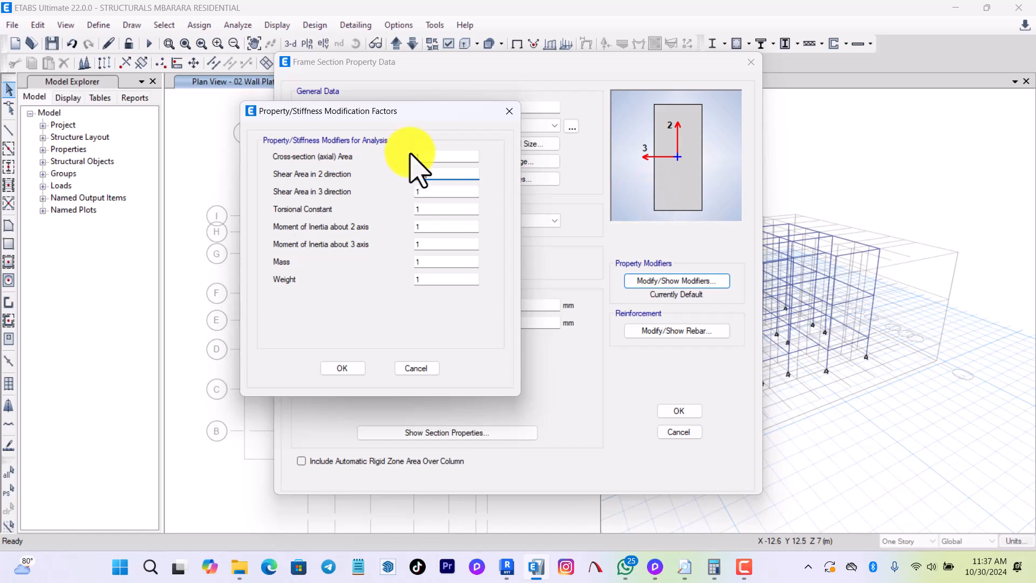
{"action": "key", "text": "Tab"}
{"action": "type", "text": "0.0"}
{"action": "type", "text": "5"}
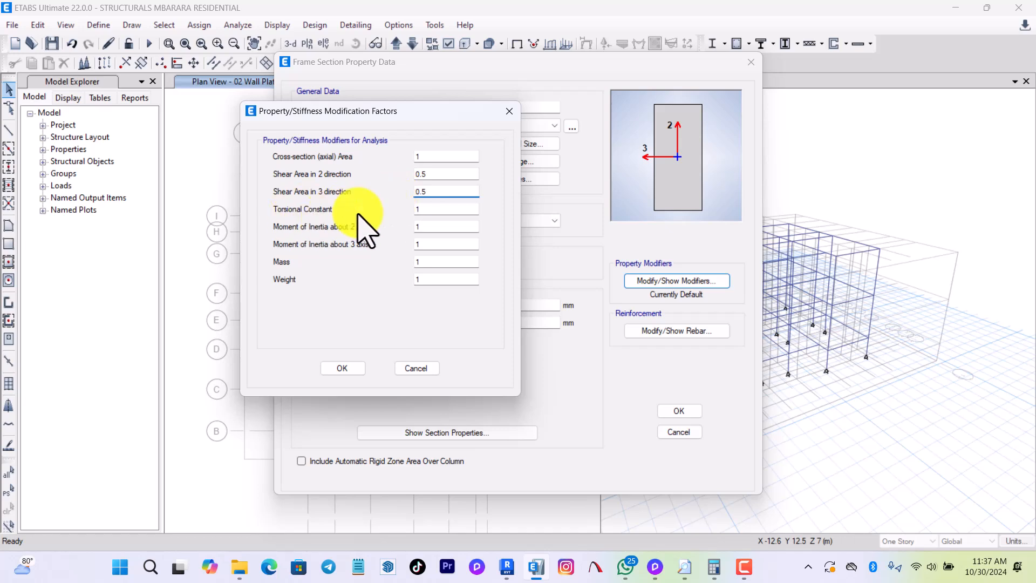
Set the beam's torsional constant modifier to 0.1 and both moment of inertia modifiers to 0.5, and accept the section.
{"action": "left_click", "coordinate": [429, 210]}
{"action": "left_click_drag", "start_coordinate": [429, 209], "coordinate": [411, 216]}
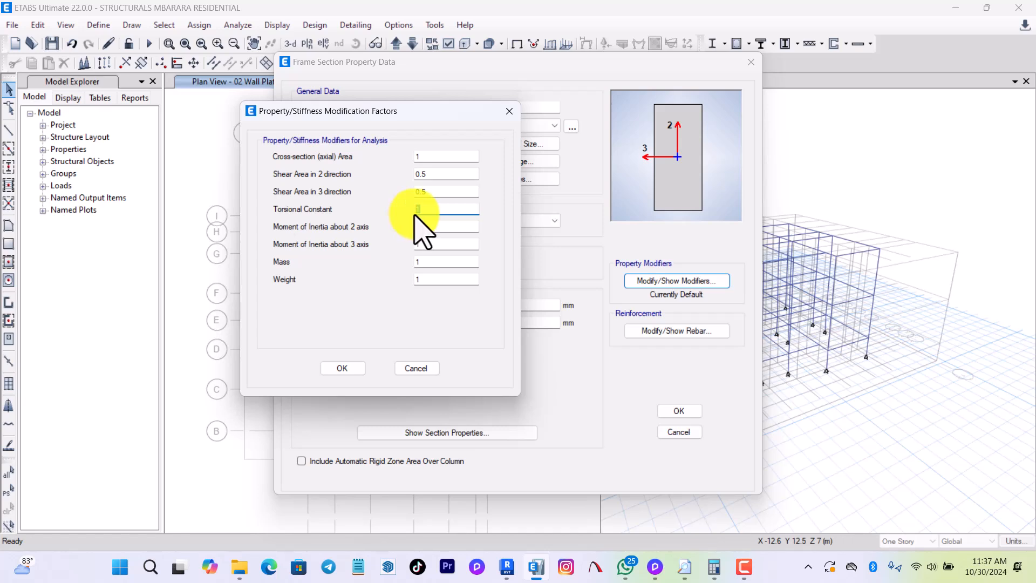
{"action": "key", "text": "BackSpace"}
{"action": "key", "text": "Tab"}
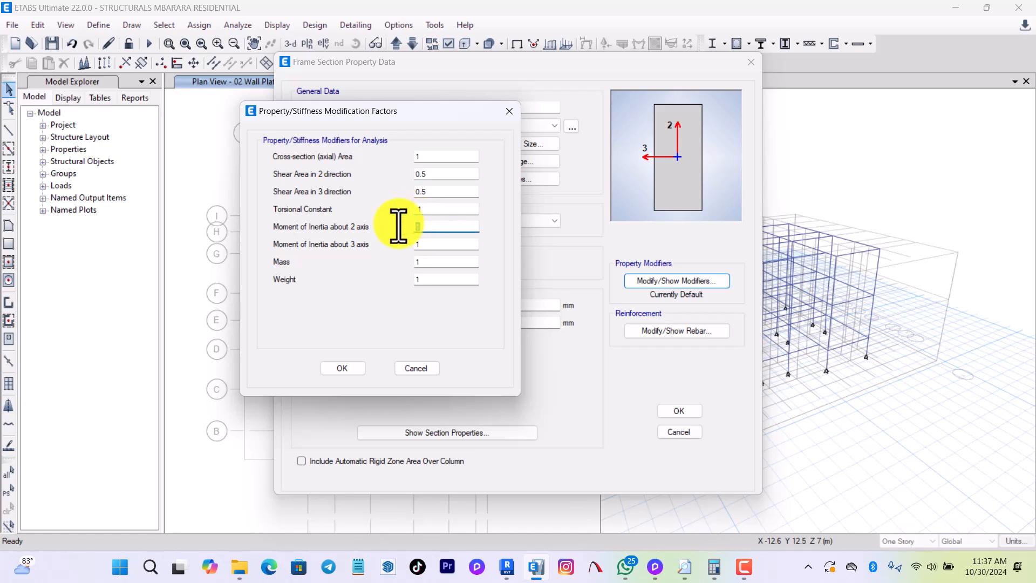
{"action": "key", "text": "BackSpace"}
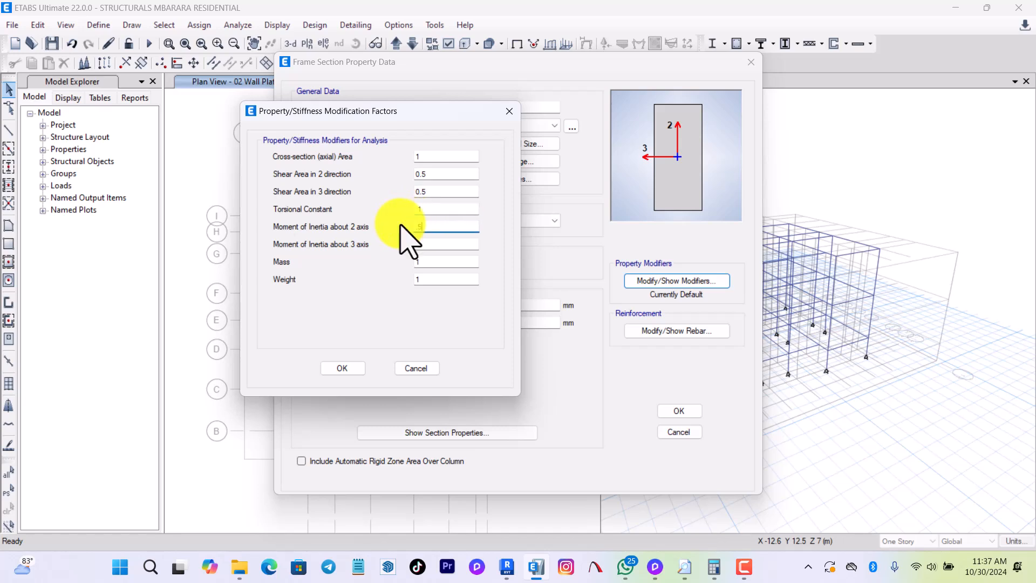
{"action": "type", "text": ".5"}
{"action": "key", "text": "Tab"}
{"action": "key", "text": "BackSpace"}
{"action": "type", "text": ".5"}
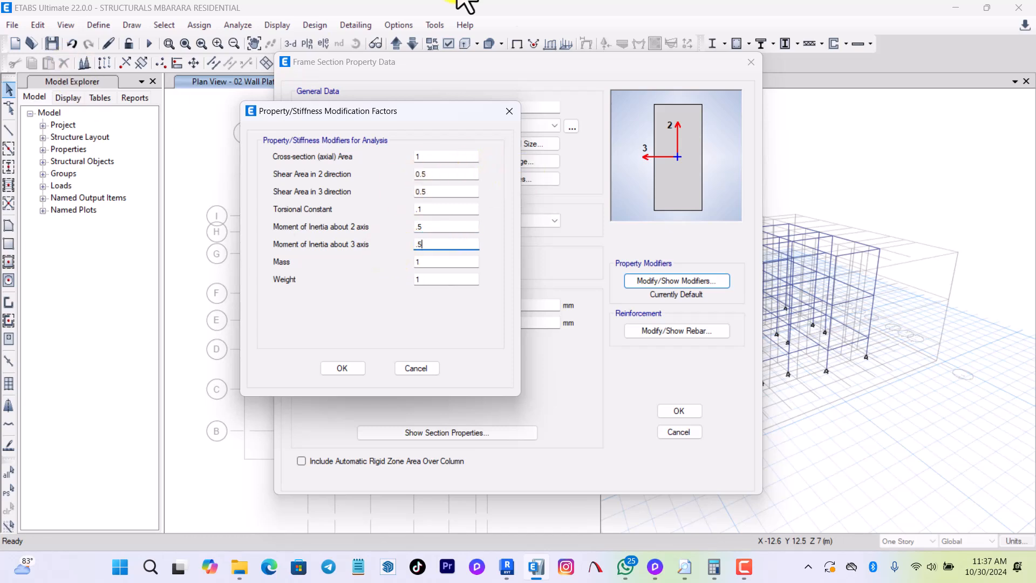
{"action": "left_click", "coordinate": [350, 369]}
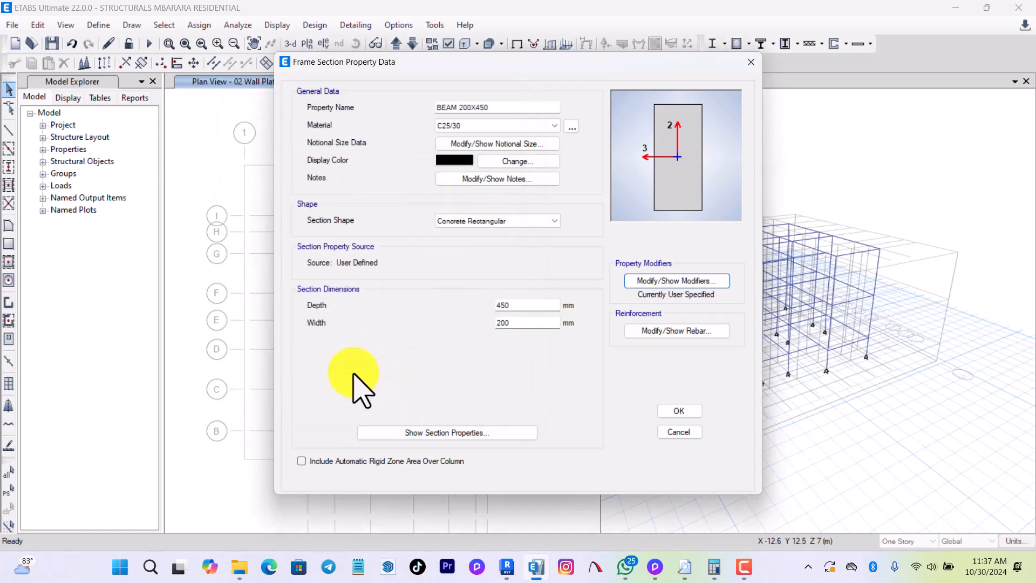
{"action": "left_click", "coordinate": [681, 411]}
Set the GROUND BEAMS frame section's material to C20/25 and rename the section to GROUND BEAMS 200X300.
{"action": "left_click", "coordinate": [362, 251]}
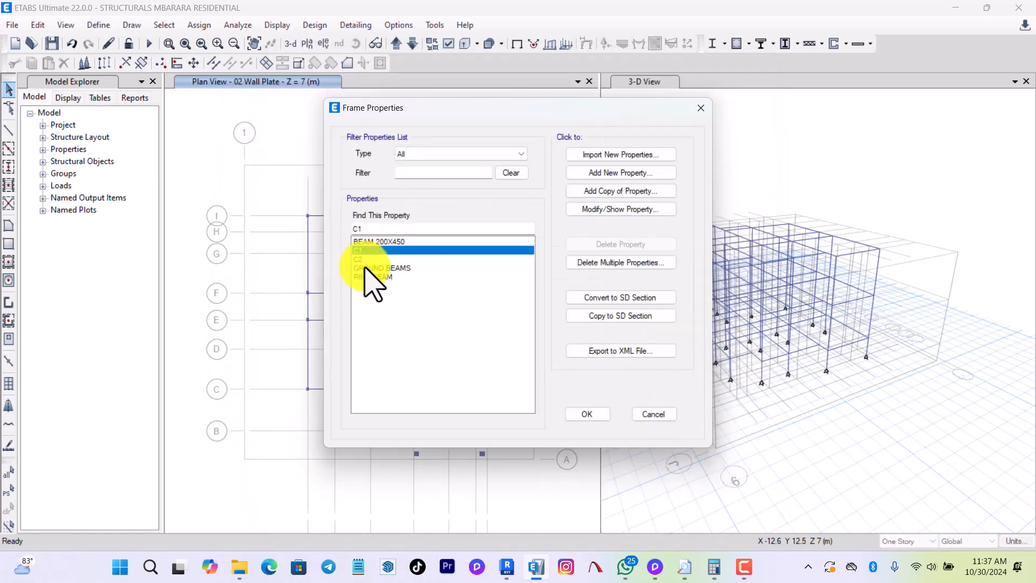
{"action": "left_click", "coordinate": [384, 268]}
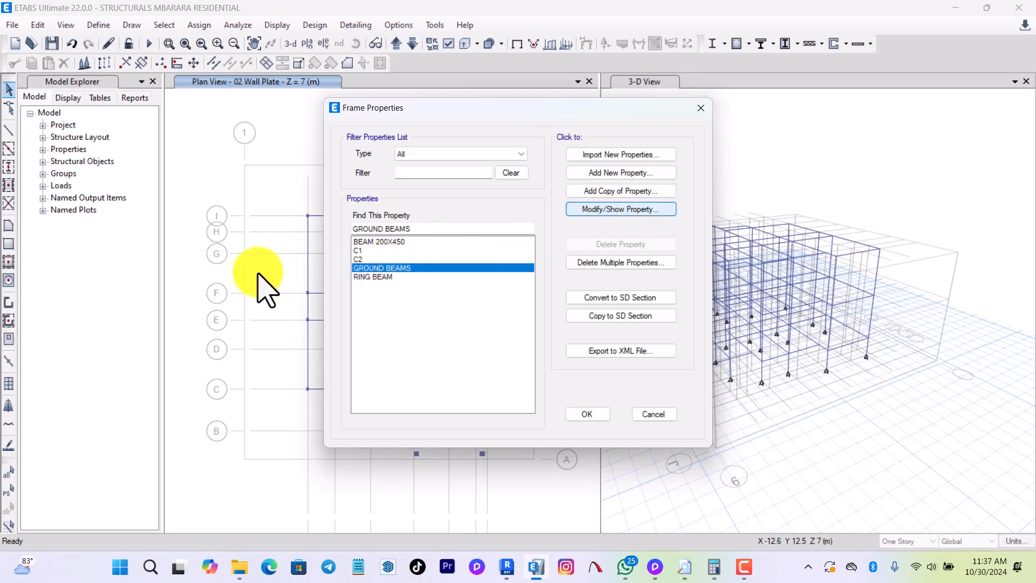
{"action": "left_click", "coordinate": [599, 211]}
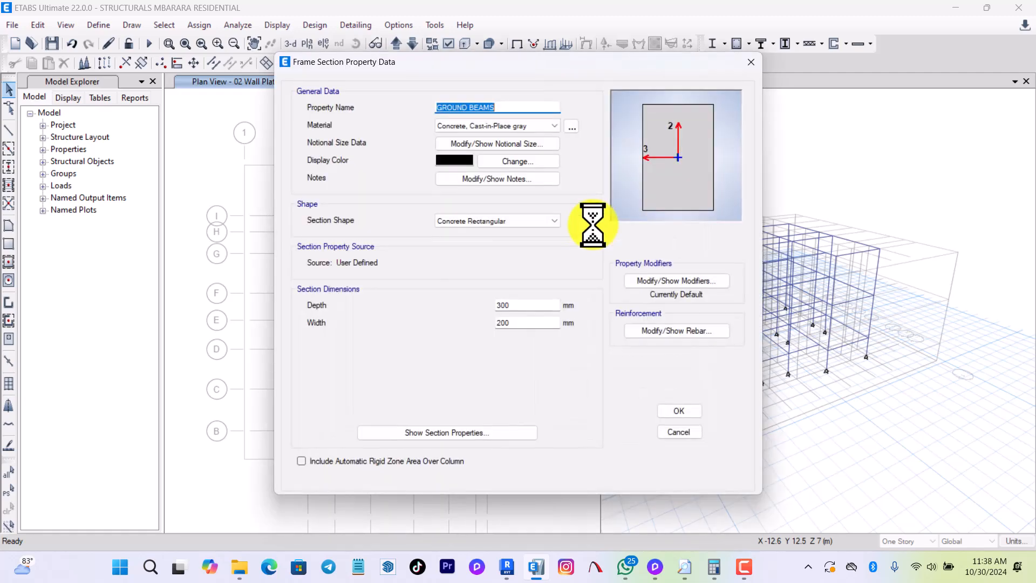
{"action": "left_click", "coordinate": [505, 126]}
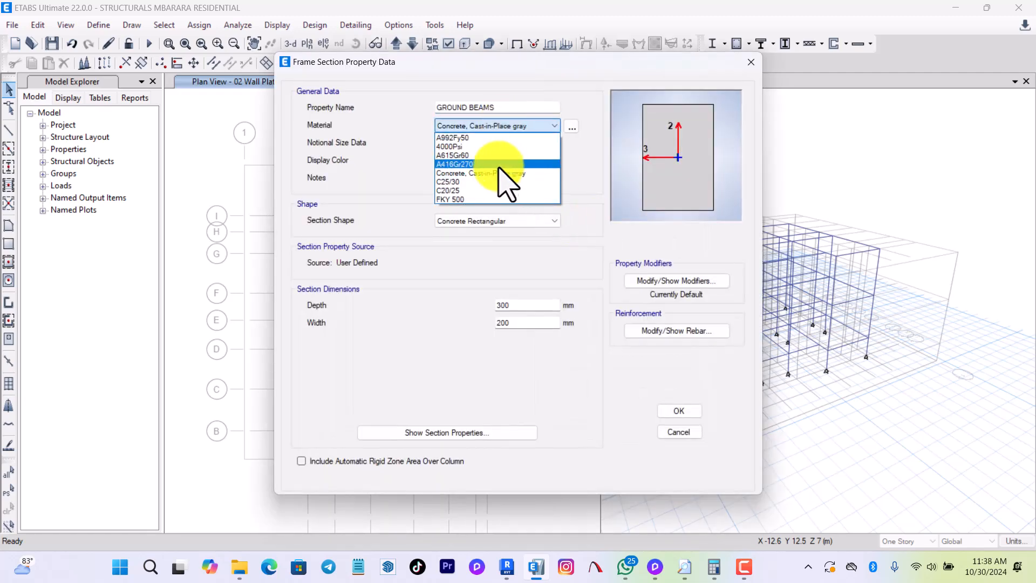
{"action": "left_click", "coordinate": [480, 191]}
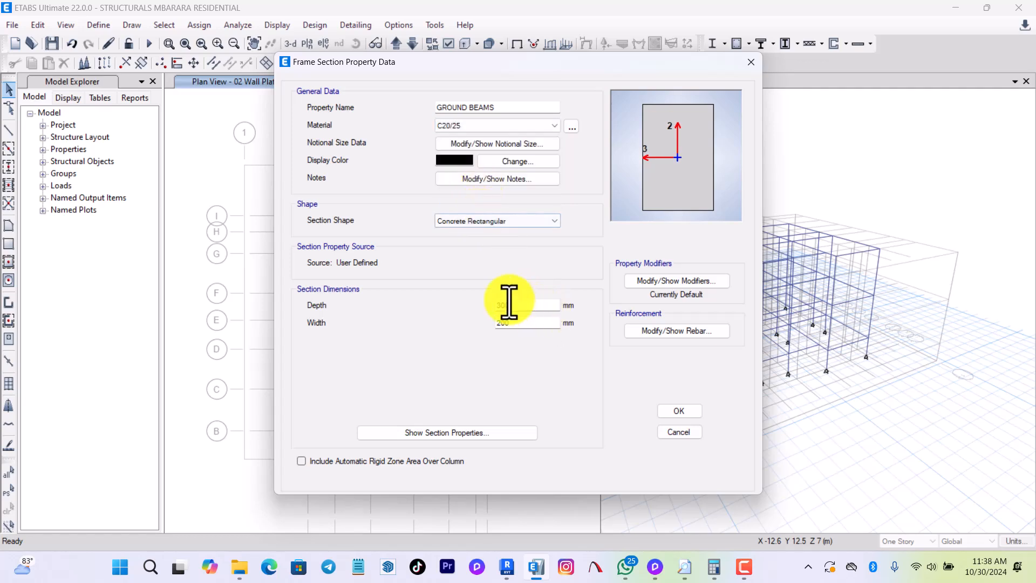
{"action": "left_click", "coordinate": [500, 108]}
{"action": "type", "text": "300X"}
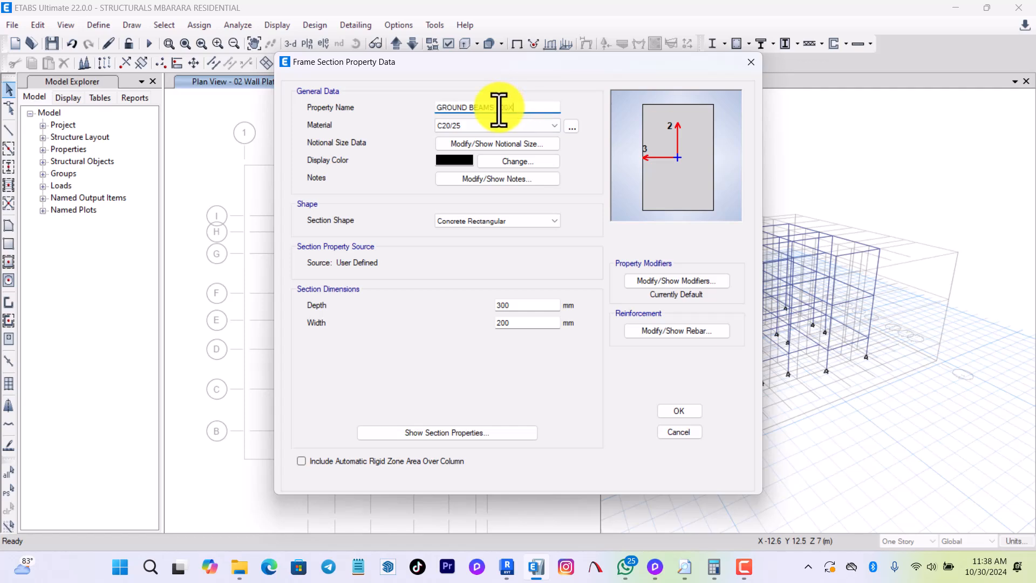
{"action": "type", "text": "300"}
Set the ground beam section's shear area modifiers in the 2 and 3 directions to 0.5.
{"action": "left_click", "coordinate": [702, 281]}
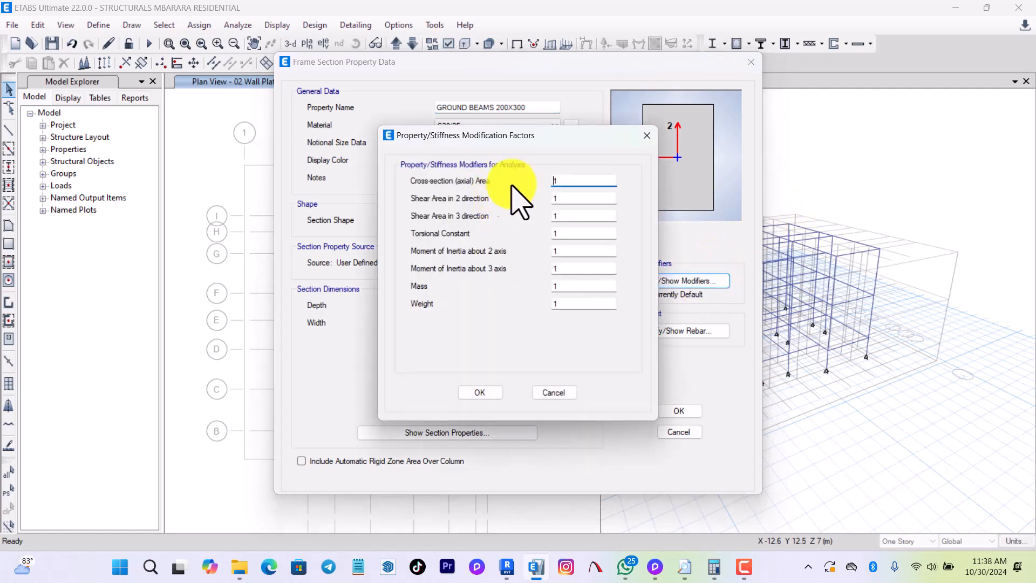
{"action": "key", "text": "Tab"}
{"action": "type", "text": ".5"}
{"action": "key", "text": "Tab"}
{"action": "type", "text": ".5"}
Set the ground beam's torsional constant modifier to 0.1 and both moment of inertia modifiers to 0.5, and accept the section.
{"action": "key", "text": "Tab"}
{"action": "type", "text": ".1"}
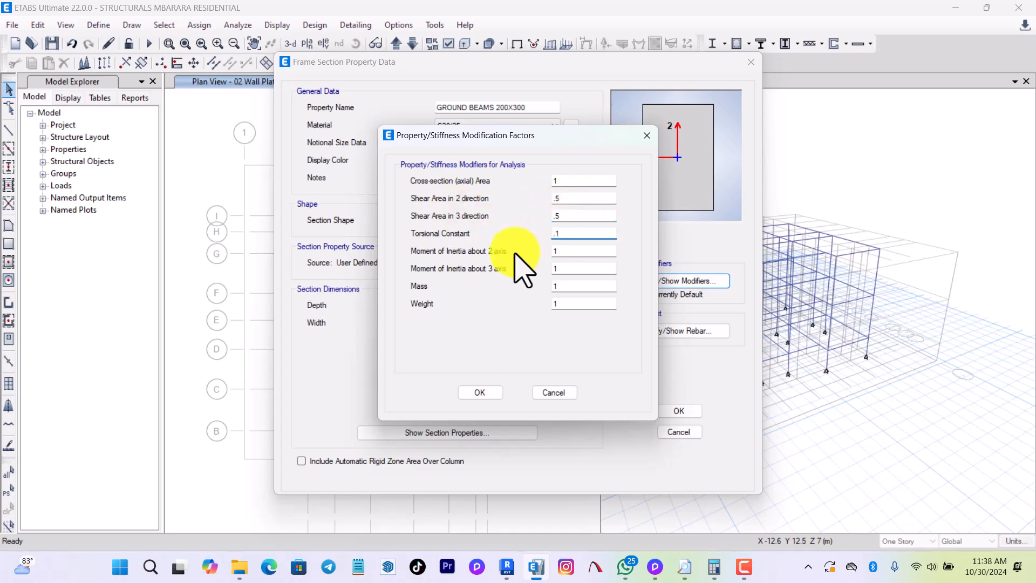
{"action": "key", "text": "Tab"}
{"action": "type", "text": ".5"}
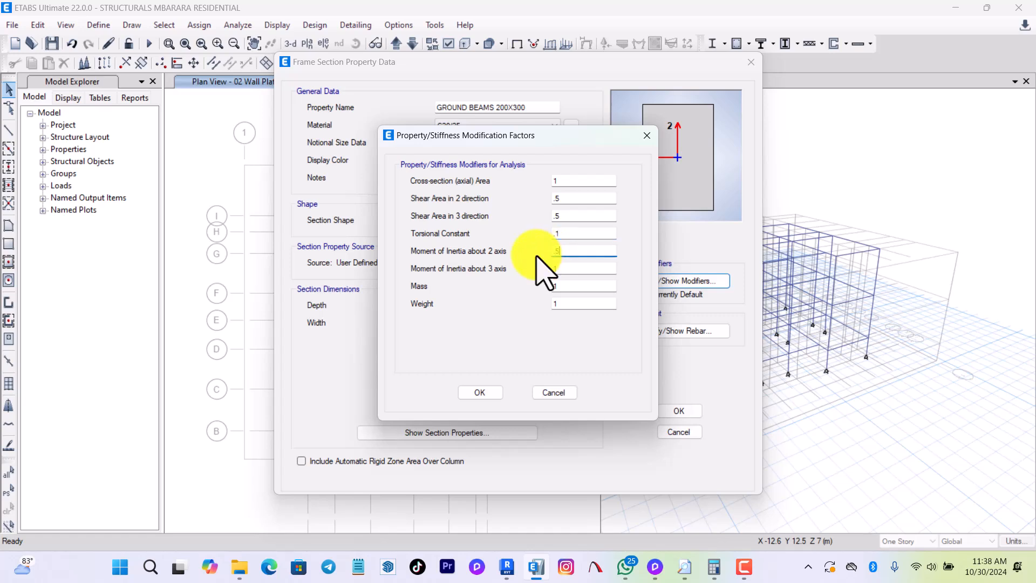
{"action": "key", "text": "Tab"}
{"action": "type", "text": ".5"}
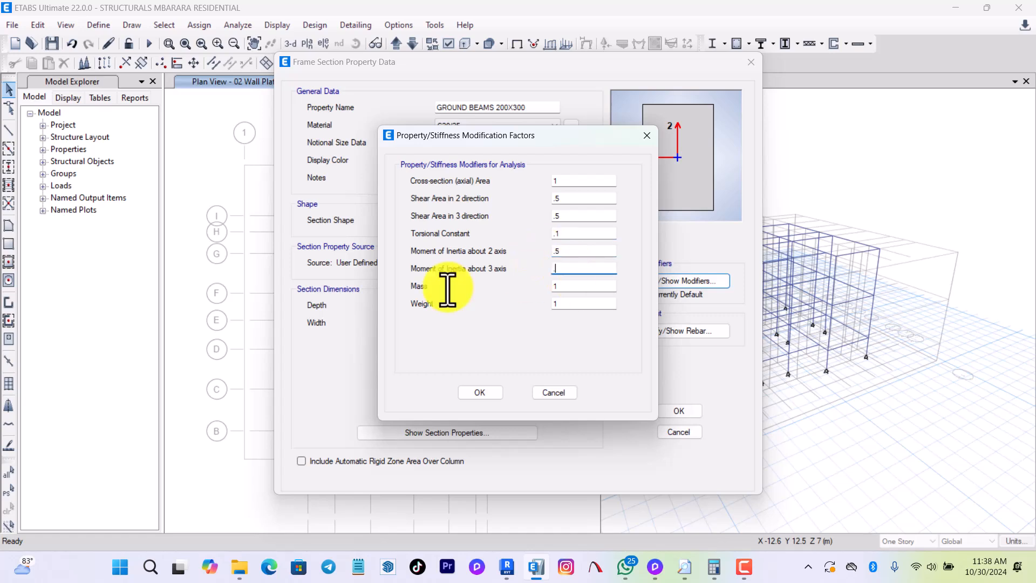
{"action": "left_click", "coordinate": [480, 393]}
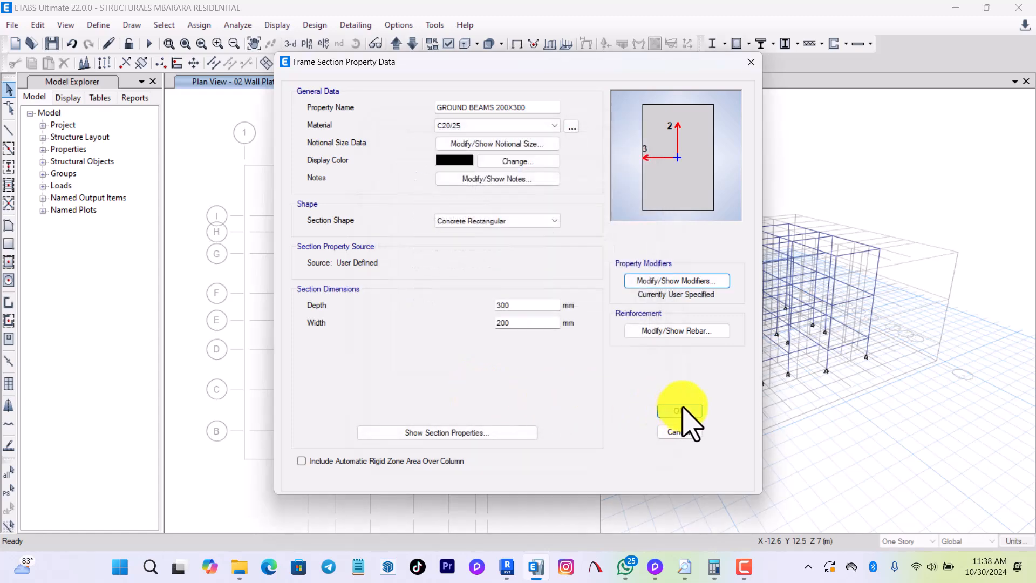
{"action": "left_click", "coordinate": [679, 411]}
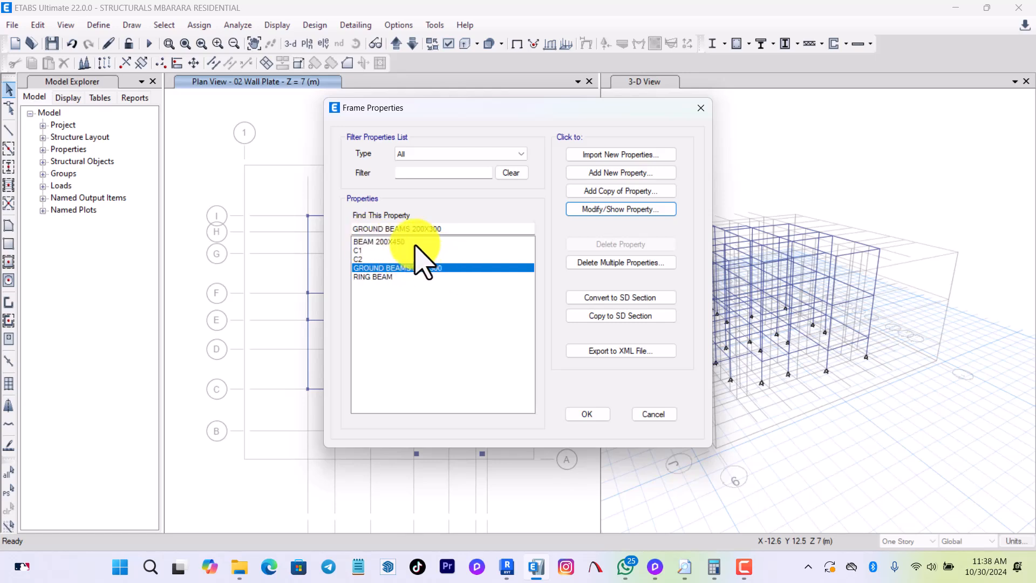
Set the ground beam's reinforcement to M3 Design Only (Beam) with FKY 500 for the longitudinal and confinement bars.
{"action": "left_click", "coordinate": [603, 211]}
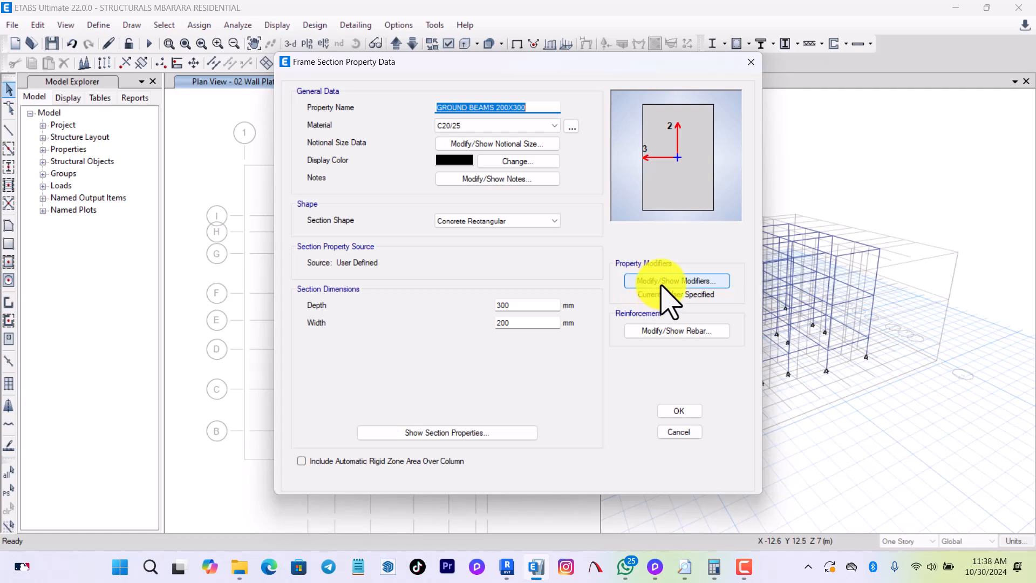
{"action": "left_click", "coordinate": [659, 331]}
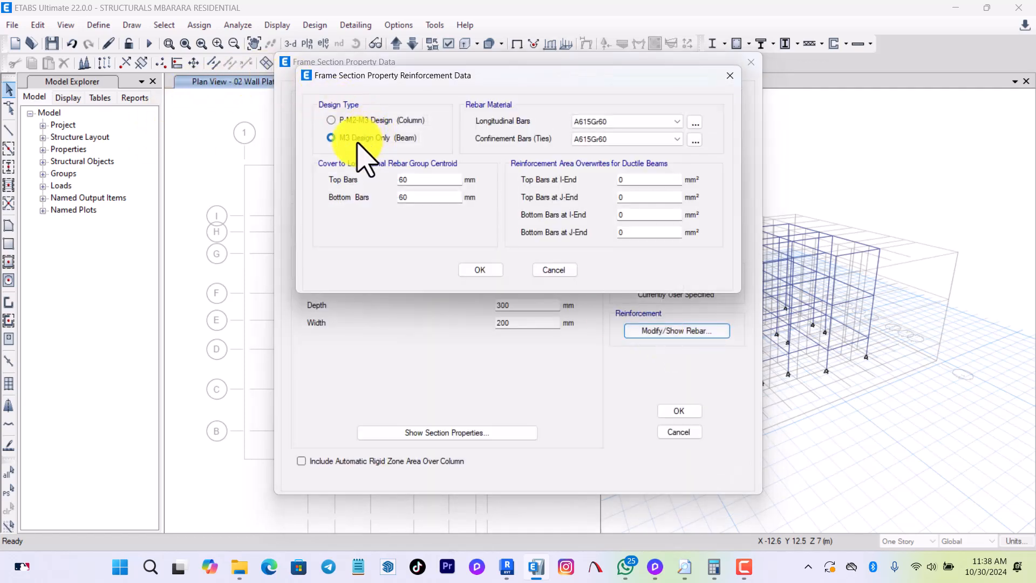
{"action": "left_click", "coordinate": [348, 140]}
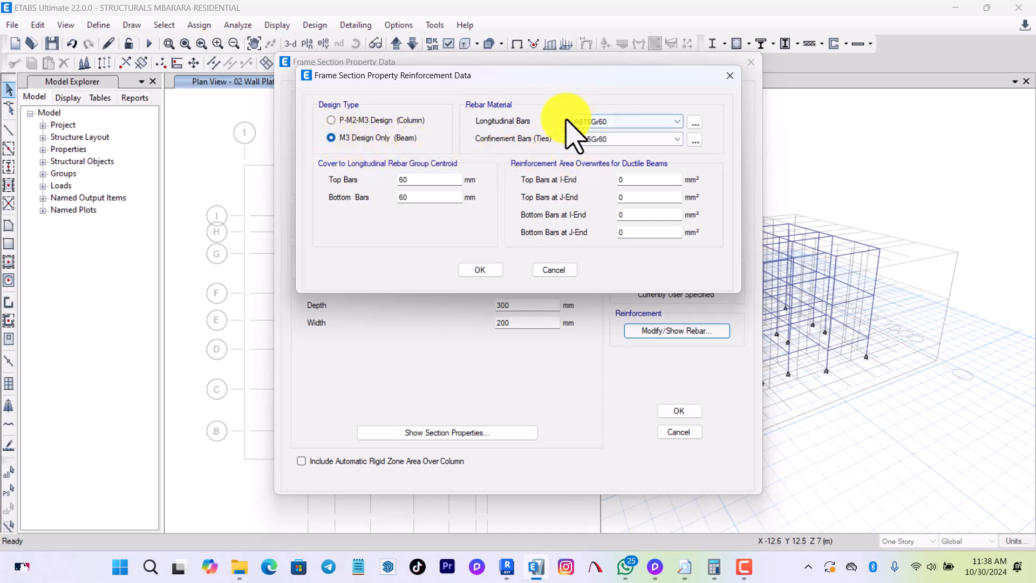
{"action": "left_click", "coordinate": [605, 123]}
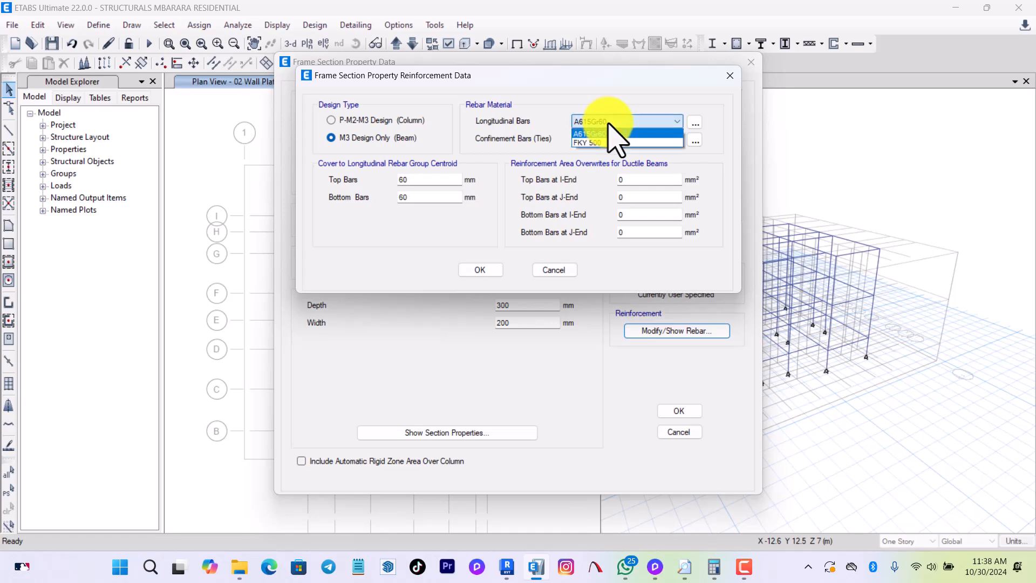
{"action": "left_click", "coordinate": [614, 156]}
{"action": "left_click", "coordinate": [608, 142]}
{"action": "left_click", "coordinate": [611, 160]}
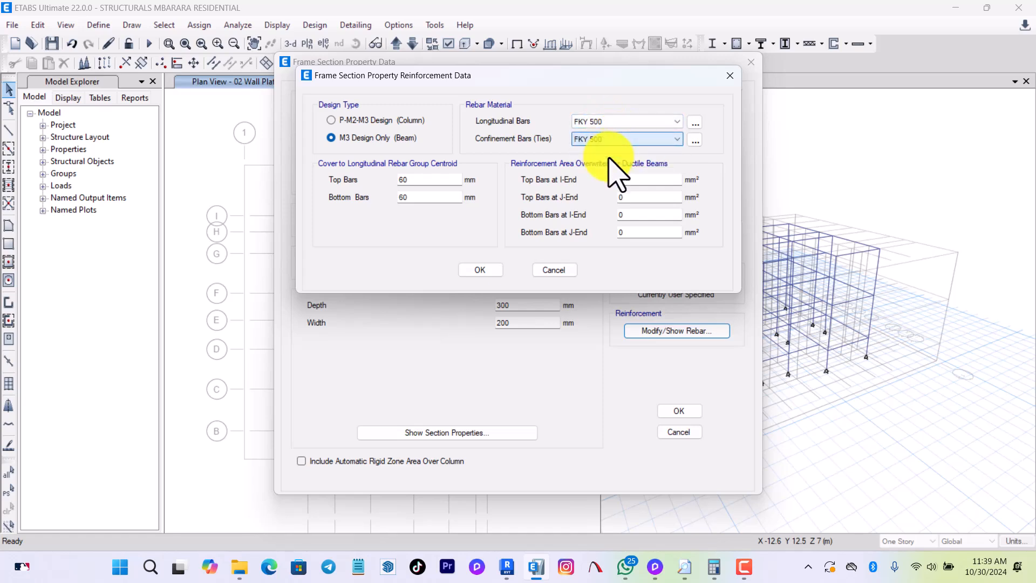
Compute the ground beam's rebar cover as 25 + 8 + 8 in Calculator.
{"action": "left_click_drag", "start_coordinate": [412, 182], "coordinate": [396, 183]}
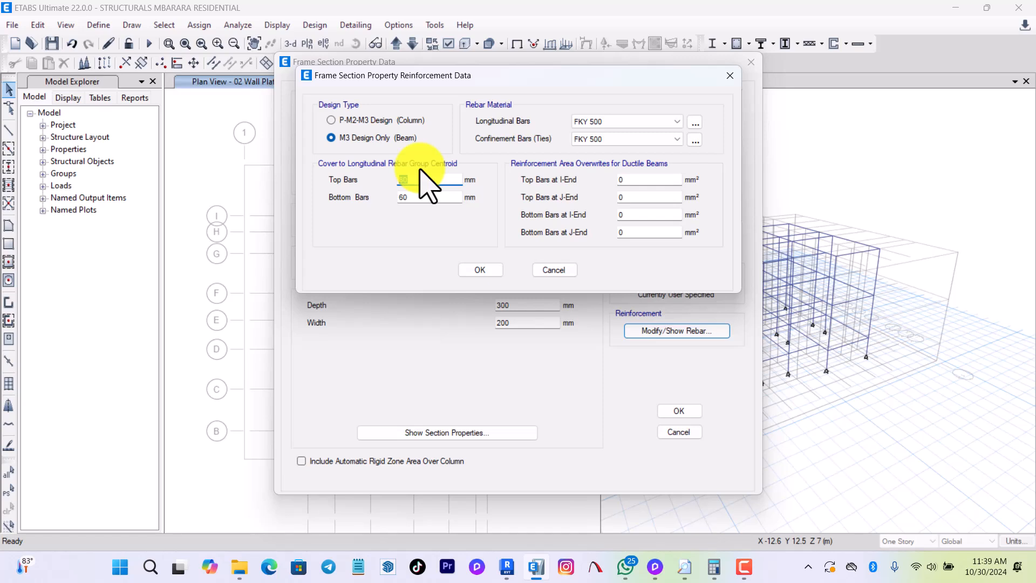
{"action": "key", "text": "XF86Calculator"}
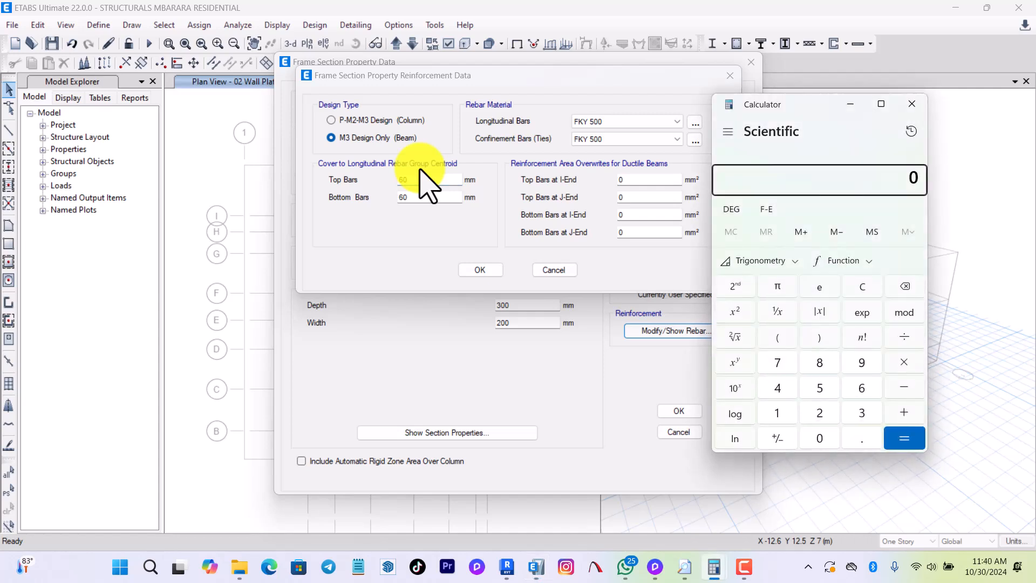
{"action": "type", "text": "25"}
{"action": "key", "text": "plus"}
{"action": "type", "text": "8"}
{"action": "key", "text": "plus"}
{"action": "type", "text": "8"}
{"action": "key", "text": "Return"}
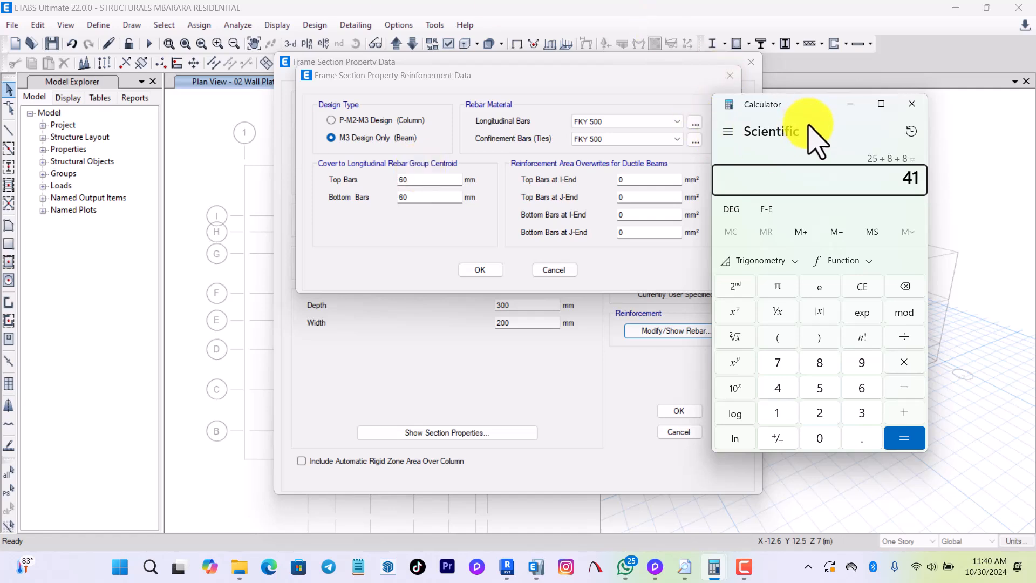
{"action": "left_click", "coordinate": [851, 103]}
Set the ground beam's top and bottom bar covers to 41 mm and accept the reinforcement and section data.
{"action": "double_click", "coordinate": [399, 180]}
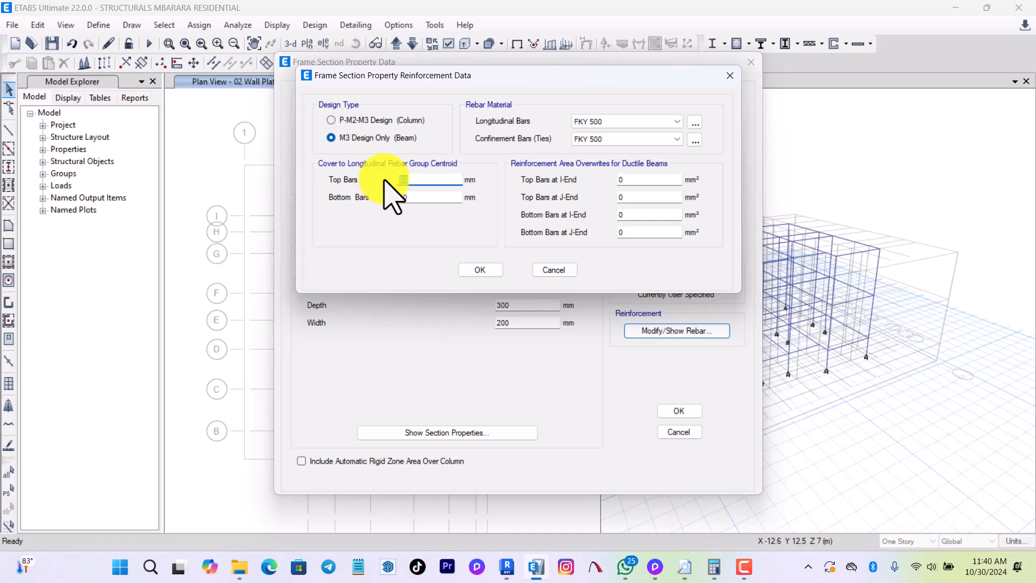
{"action": "type", "text": "41"}
{"action": "double_click", "coordinate": [405, 198]}
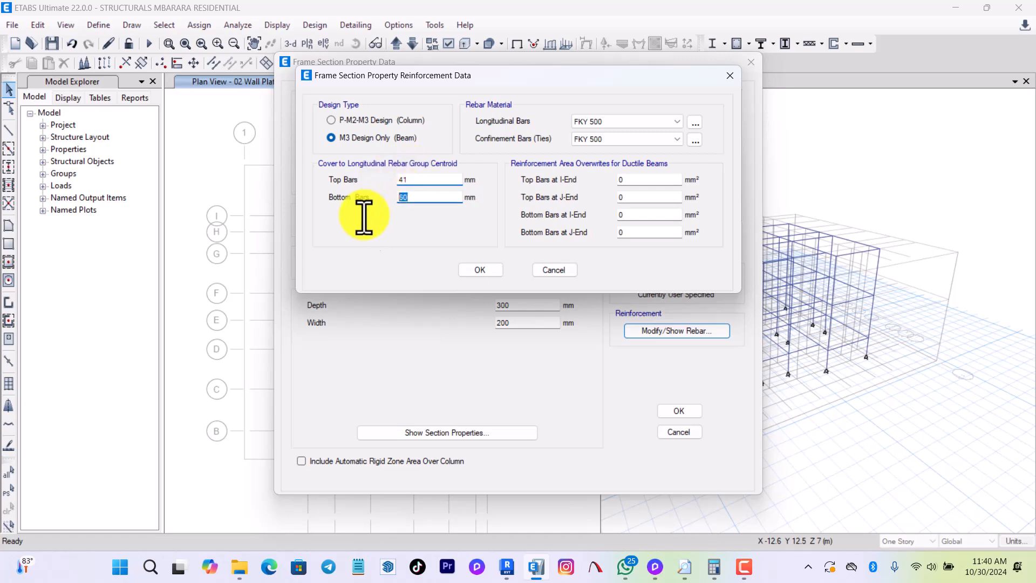
{"action": "type", "text": "41"}
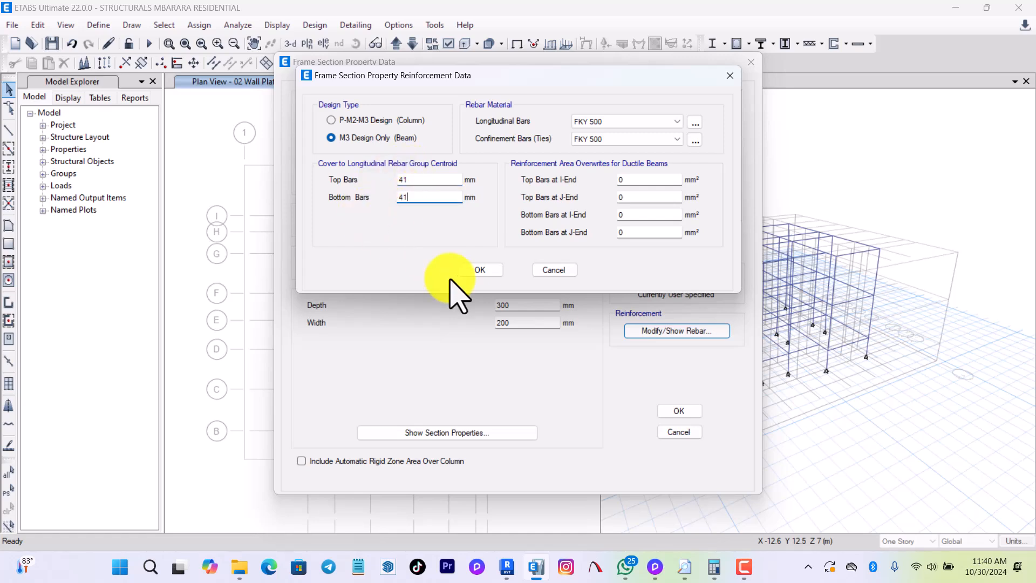
{"action": "left_click", "coordinate": [478, 271]}
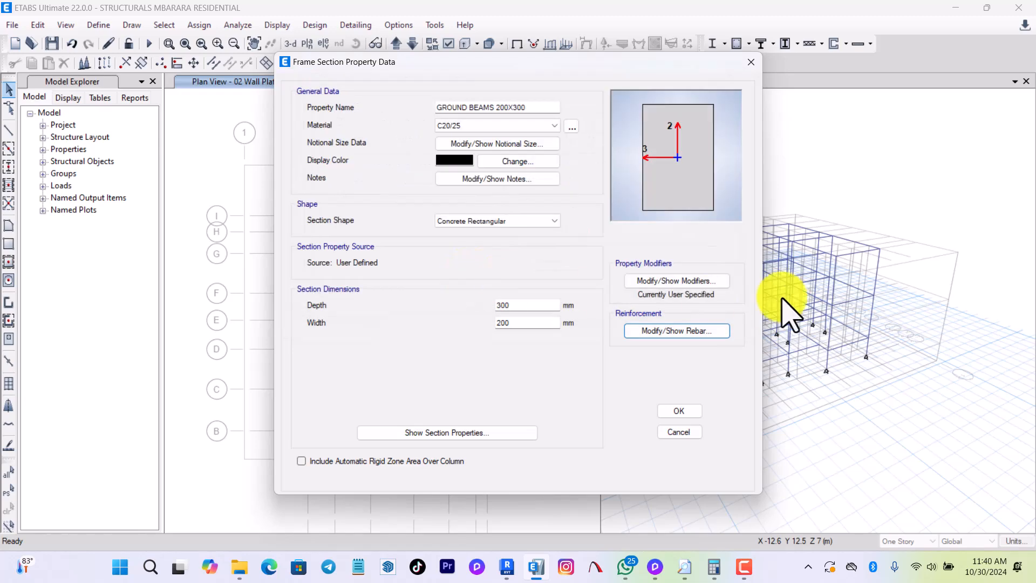
{"action": "left_click", "coordinate": [682, 415]}
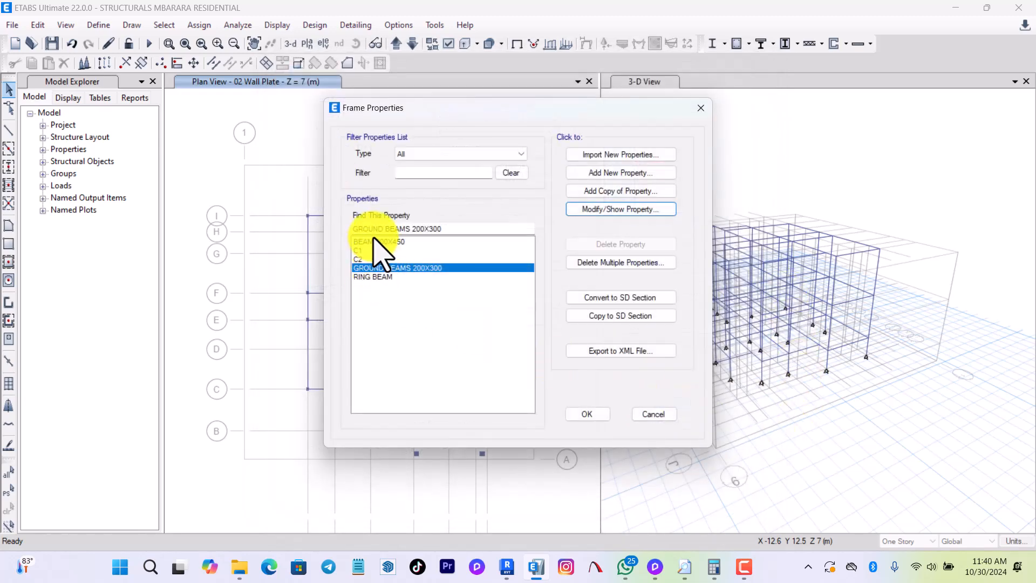
Set the longitudinal and confinement bar material of the BEAM 200X450 section to FKY 500.
{"action": "left_click", "coordinate": [381, 242]}
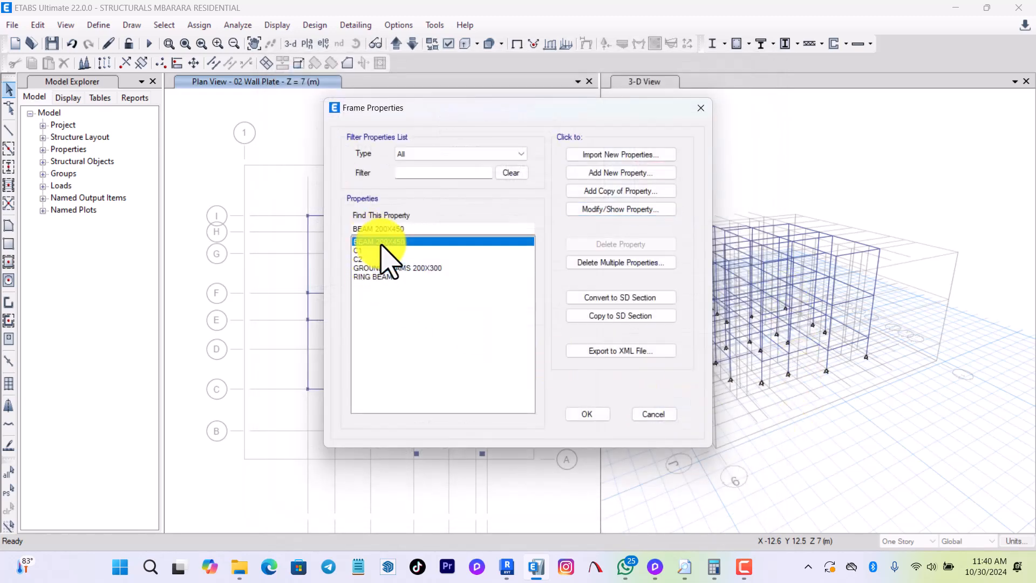
{"action": "left_click", "coordinate": [641, 211]}
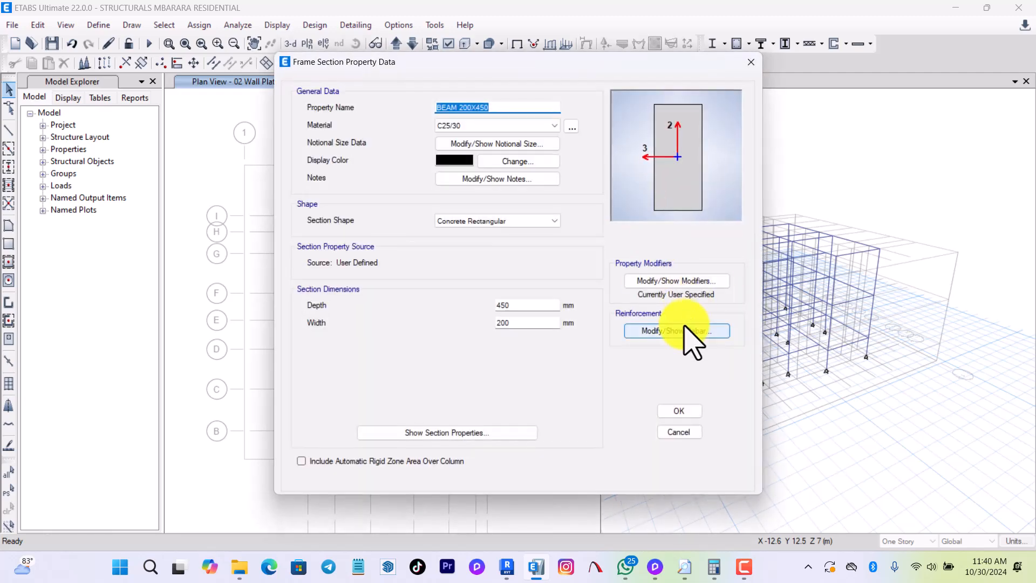
{"action": "left_click", "coordinate": [693, 344]}
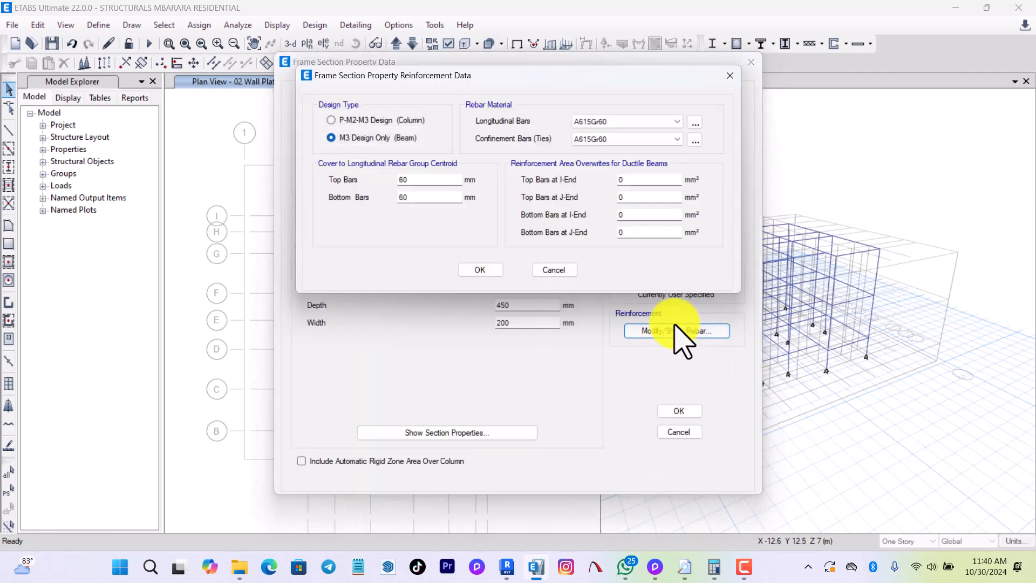
{"action": "left_click", "coordinate": [620, 122]}
{"action": "left_click", "coordinate": [607, 139]}
{"action": "left_click", "coordinate": [612, 139]}
{"action": "left_click", "coordinate": [607, 160]}
Set the top and bottom bar covers of BEAM 200X450 to 41 mm and accept the section.
{"action": "double_click", "coordinate": [410, 180]}
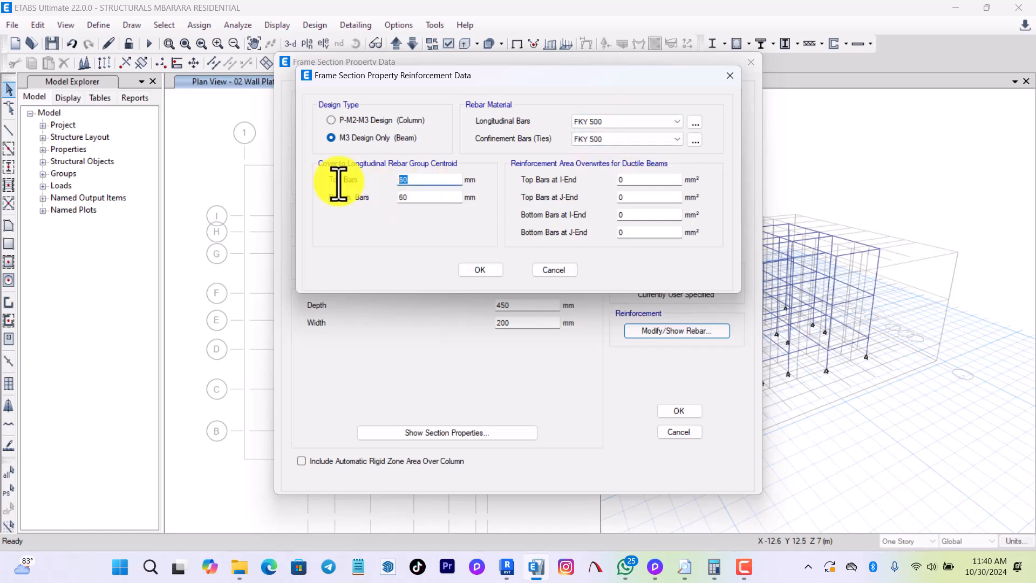
{"action": "type", "text": "41"}
{"action": "double_click", "coordinate": [410, 197]}
{"action": "type", "text": "41"}
{"action": "left_click", "coordinate": [478, 270]}
{"action": "left_click", "coordinate": [693, 410]}
Set the RING BEAM frame section's material to C20/25.
{"action": "left_click", "coordinate": [374, 277]}
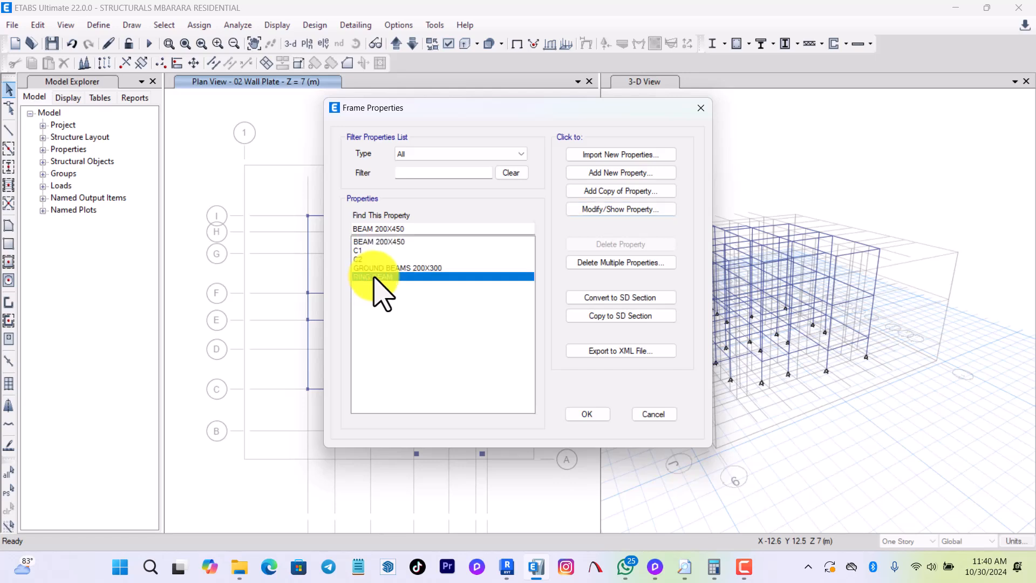
{"action": "left_click", "coordinate": [636, 210]}
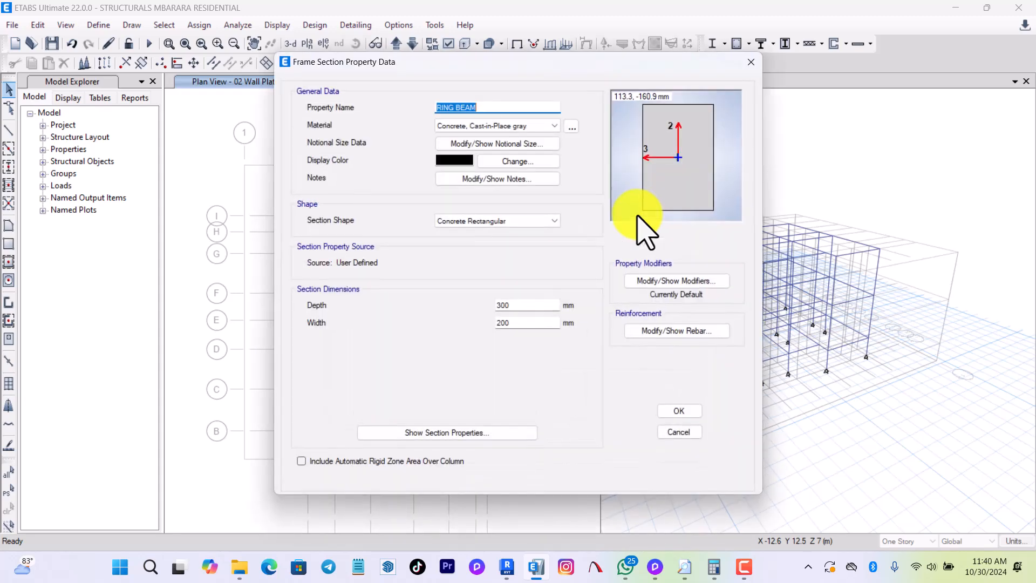
{"action": "left_click", "coordinate": [480, 127]}
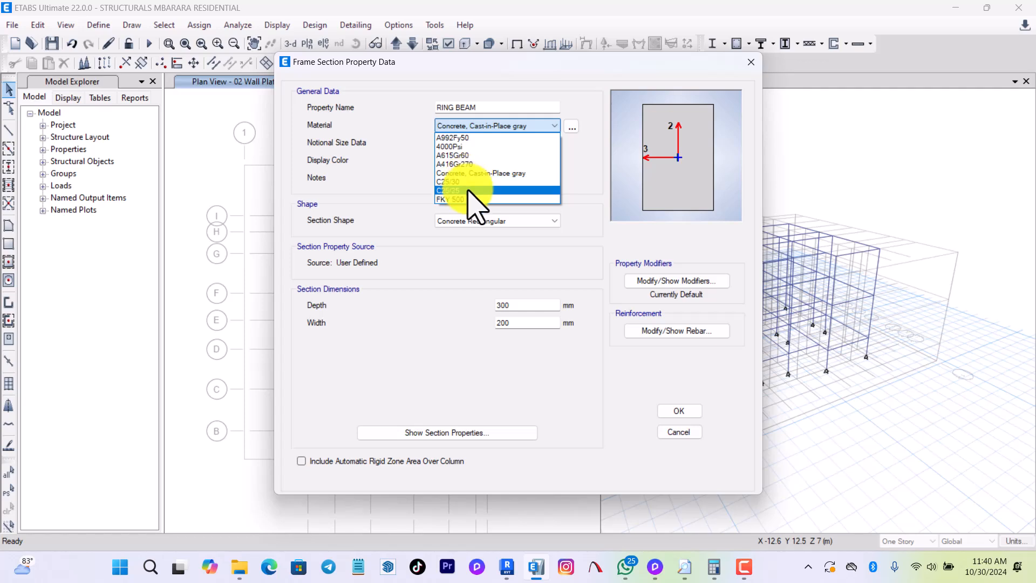
{"action": "left_click", "coordinate": [469, 191]}
Set the ring beam section's shear area modifiers in the 2 and 3 directions to 0.5.
{"action": "left_click", "coordinate": [676, 281]}
{"action": "key", "text": "Tab"}
Set the ring beam's torsional constant modifier to 0.1 and both moment of inertia modifiers to 0.5, and accept the modifiers.
{"action": "key", "text": "Tab"}
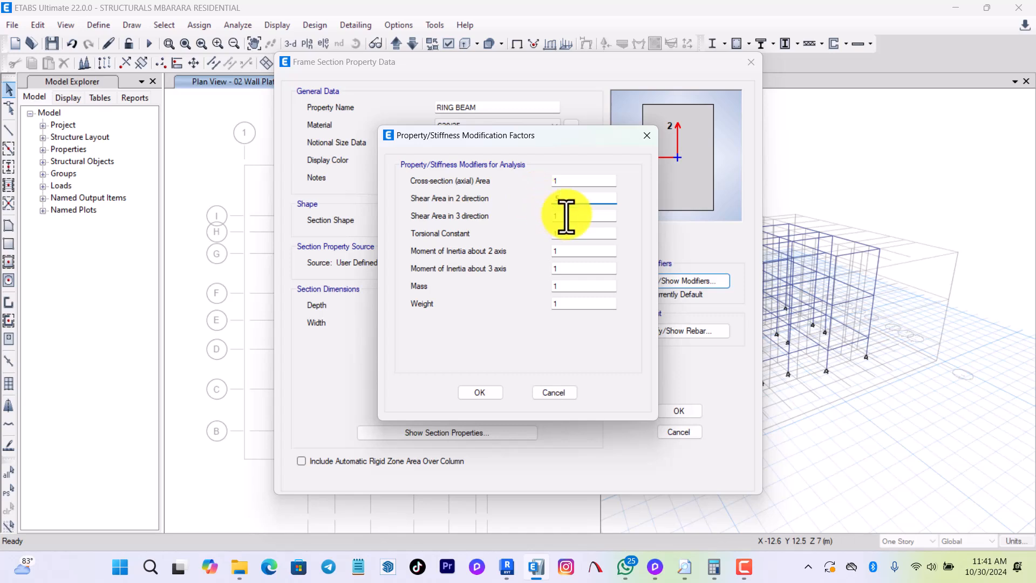
{"action": "type", "text": ".5"}
{"action": "key", "text": "Tab"}
{"action": "type", "text": ".1"}
{"action": "key", "text": "Tab"}
{"action": "type", "text": ".5"}
{"action": "key", "text": "Tab"}
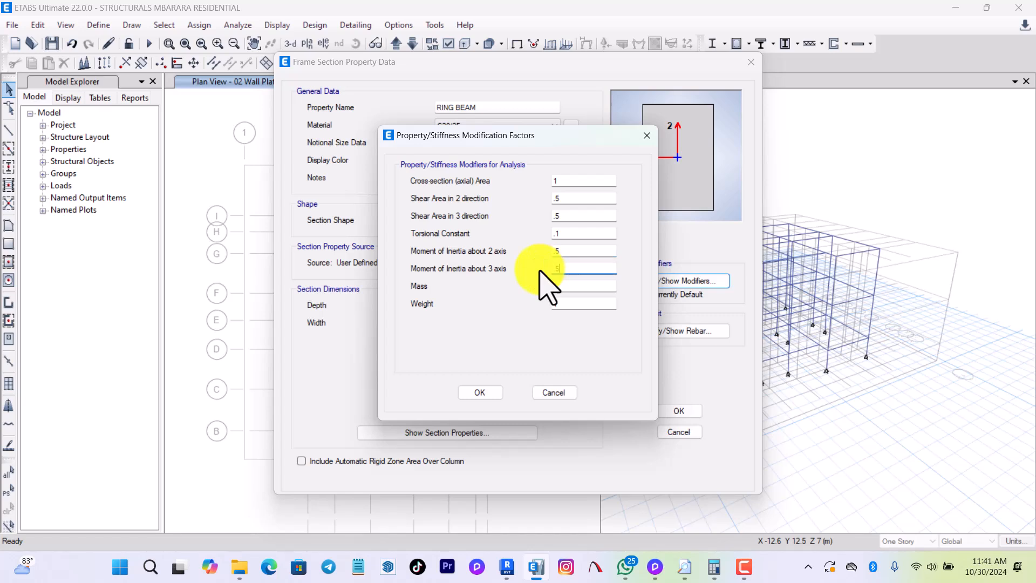
{"action": "left_click", "coordinate": [480, 393]}
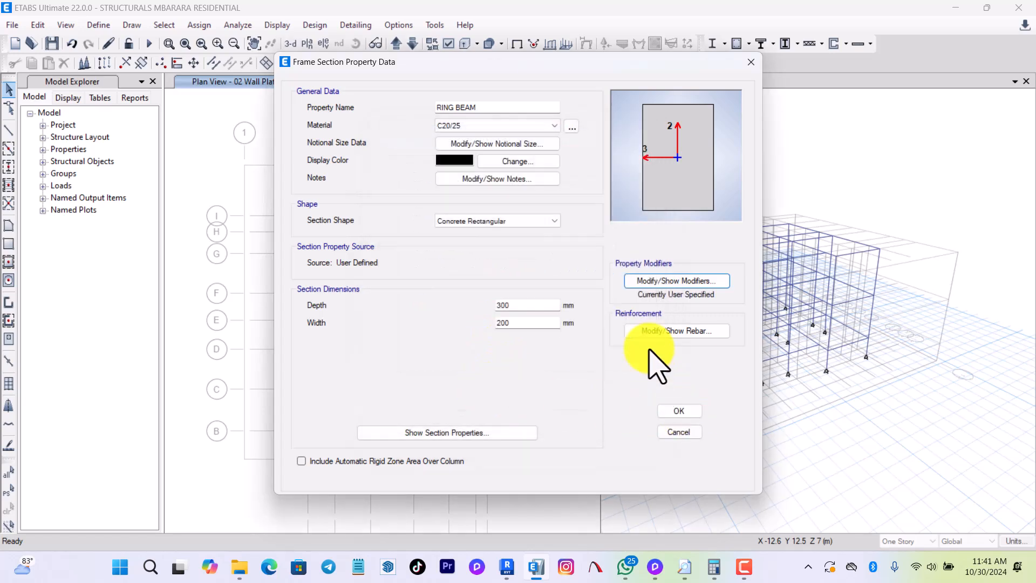
Set the ring beam's covers to the top and bottom longitudinal bars to 41 mm.
{"action": "left_click", "coordinate": [653, 331]}
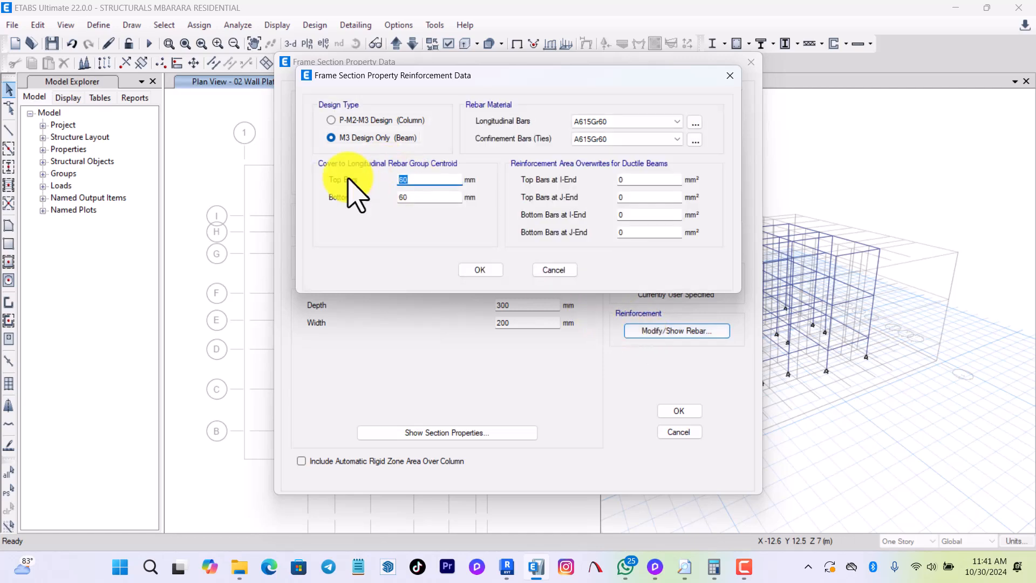
{"action": "type", "text": "41"}
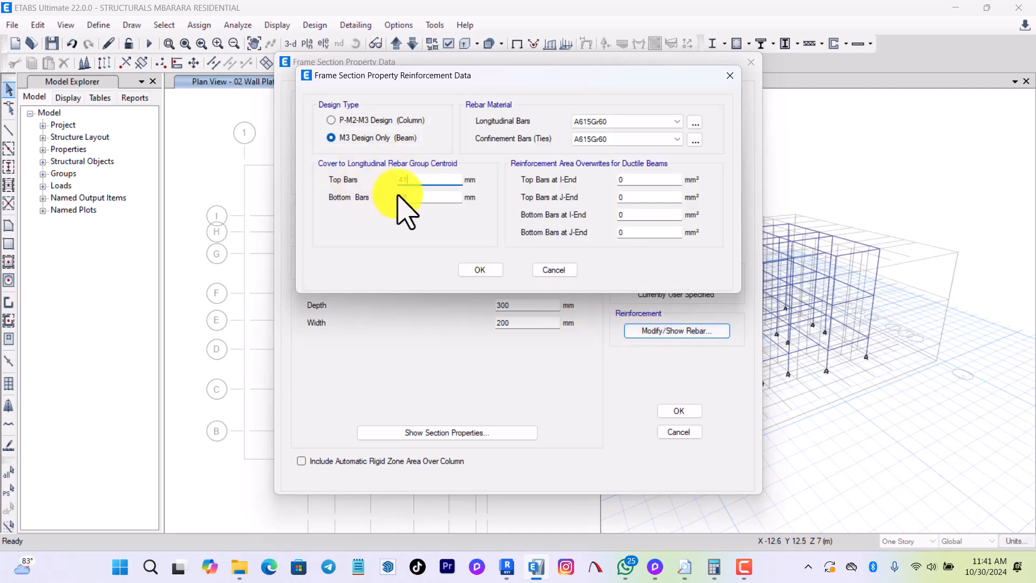
{"action": "key", "text": "Tab"}
{"action": "type", "text": "41"}
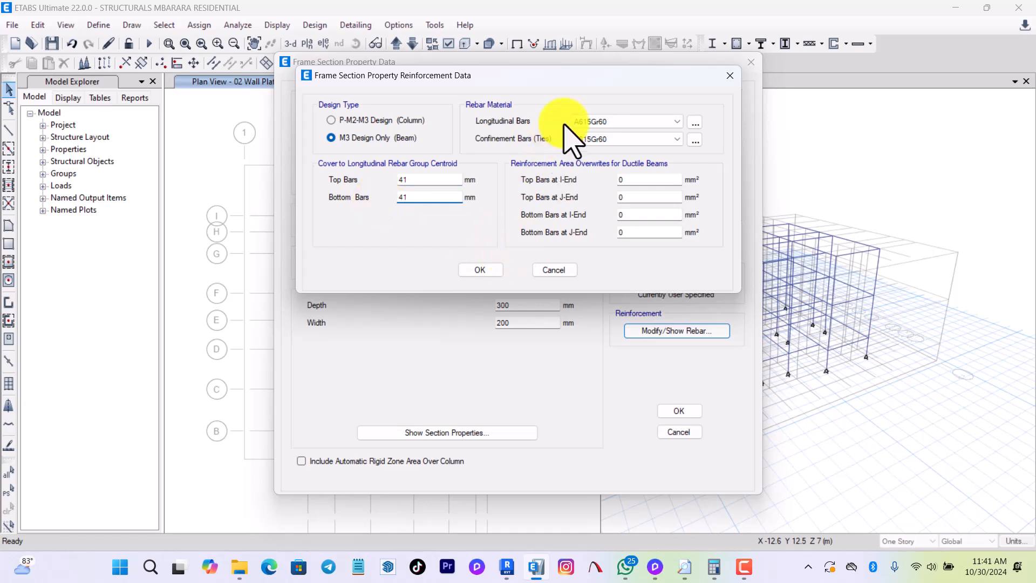
Set the ring beam's longitudinal and confinement rebar materials to FKY 500 and accept the section.
{"action": "left_click", "coordinate": [598, 121]}
{"action": "left_click", "coordinate": [598, 142]}
{"action": "left_click", "coordinate": [602, 139]}
{"action": "left_click", "coordinate": [605, 160]}
{"action": "left_click", "coordinate": [688, 411]}
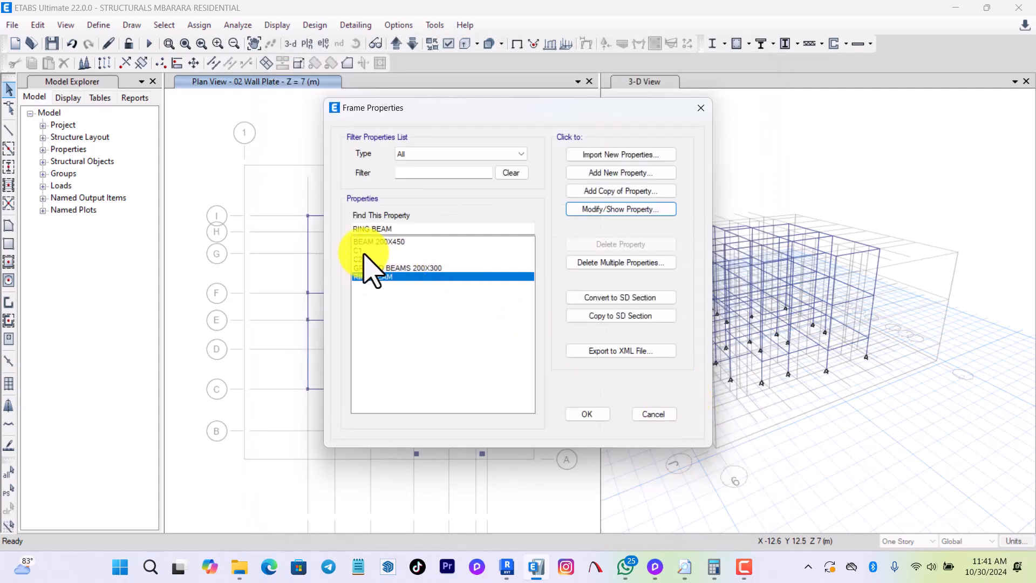
Rename the C1 frame section as COL 200X200 and set its material to C25/30.
{"action": "left_click", "coordinate": [360, 250]}
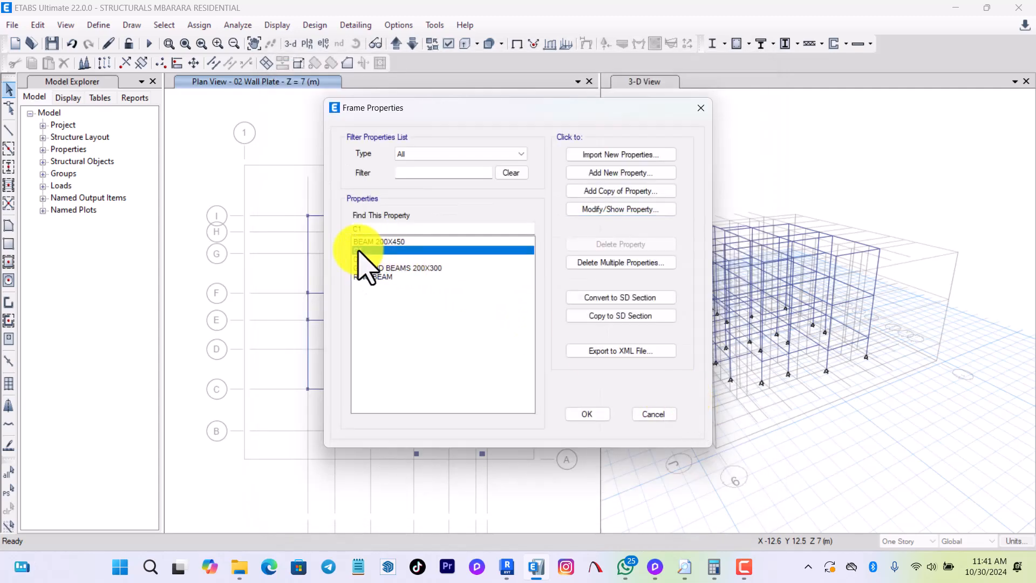
{"action": "left_click", "coordinate": [595, 209]}
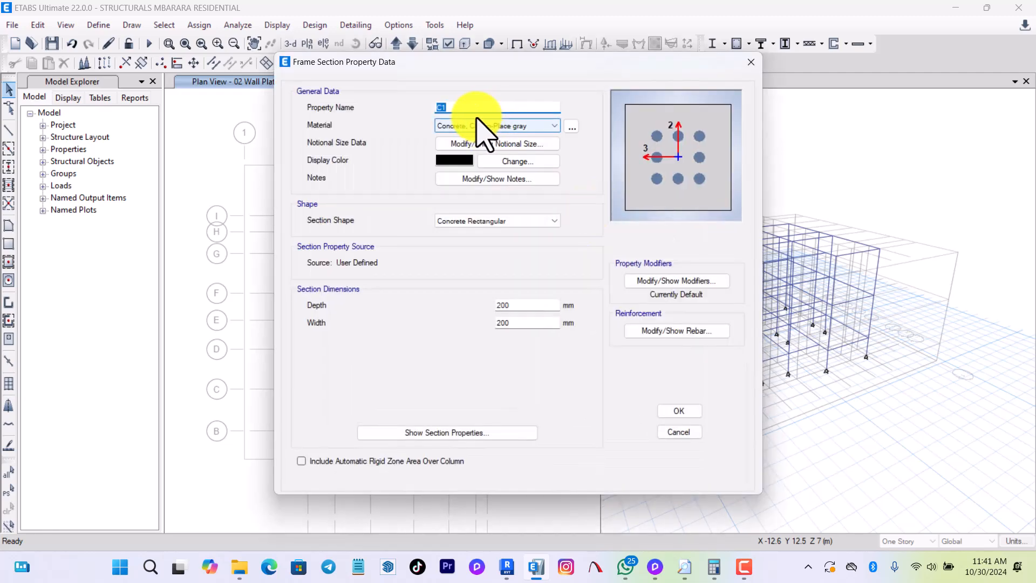
{"action": "left_click", "coordinate": [456, 108]}
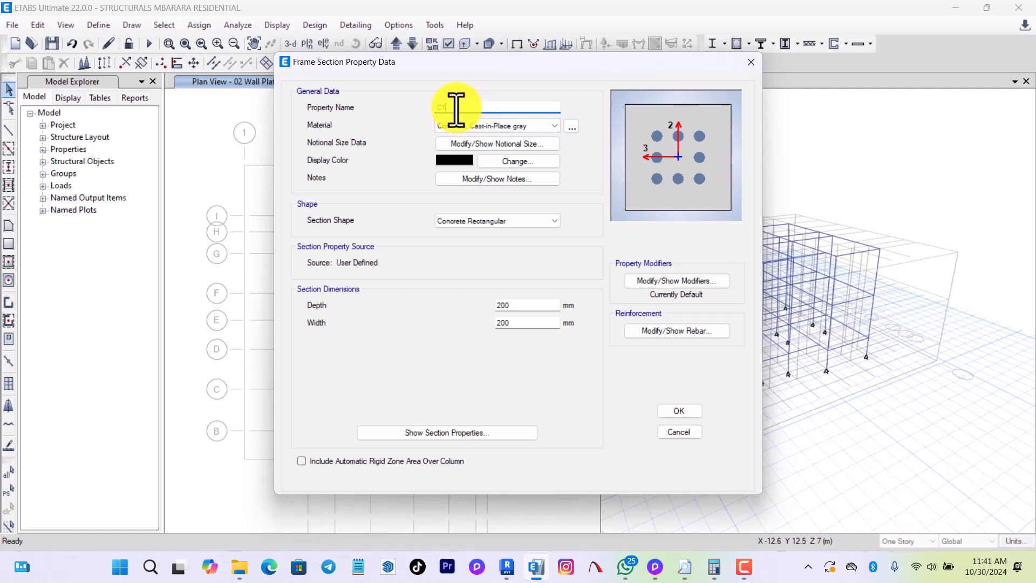
{"action": "left_click_drag", "start_coordinate": [456, 108], "coordinate": [415, 108]}
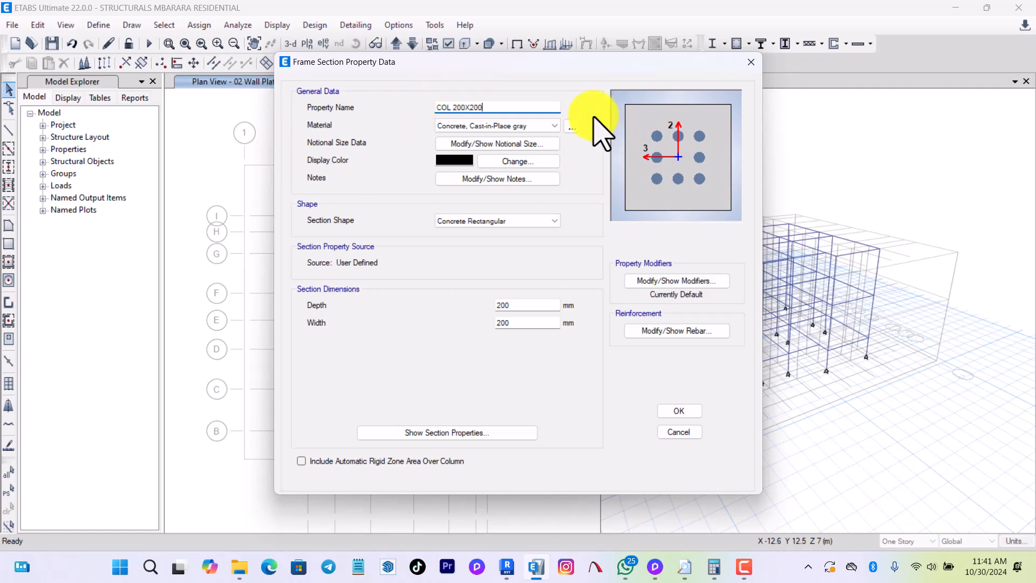
{"action": "left_click", "coordinate": [514, 125]}
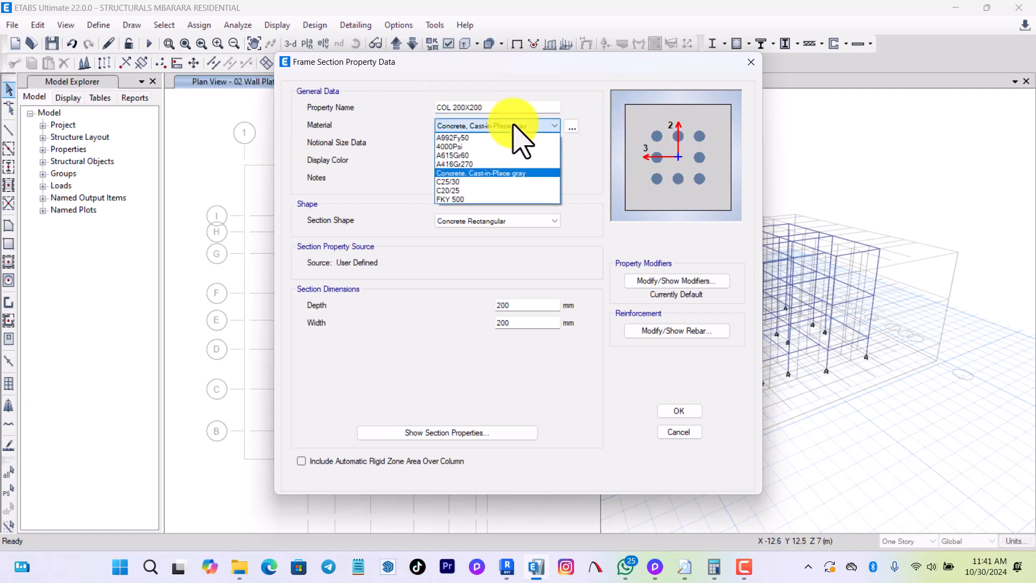
{"action": "left_click", "coordinate": [460, 182]}
{"action": "left_click", "coordinate": [515, 306]}
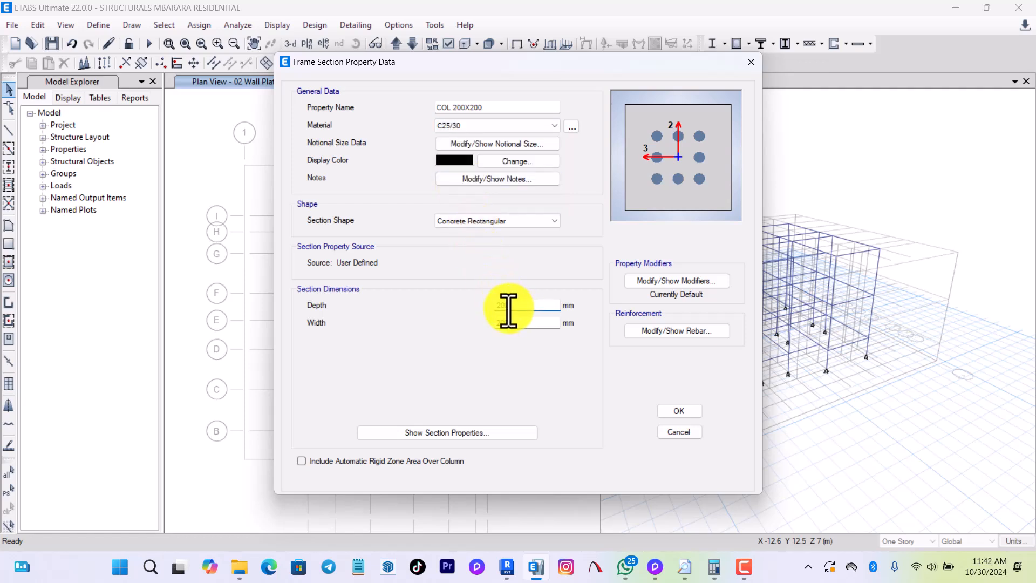
Set the shear area modifiers of COL 200X200 in the 2 and 3 directions to 0.5.
{"action": "left_click", "coordinate": [703, 281]}
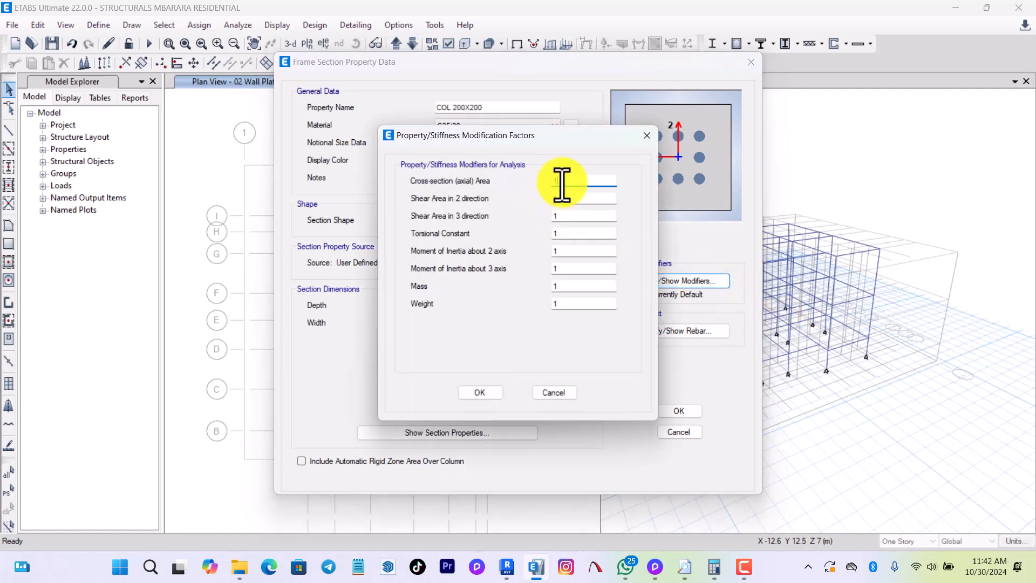
{"action": "key", "text": "Tab"}
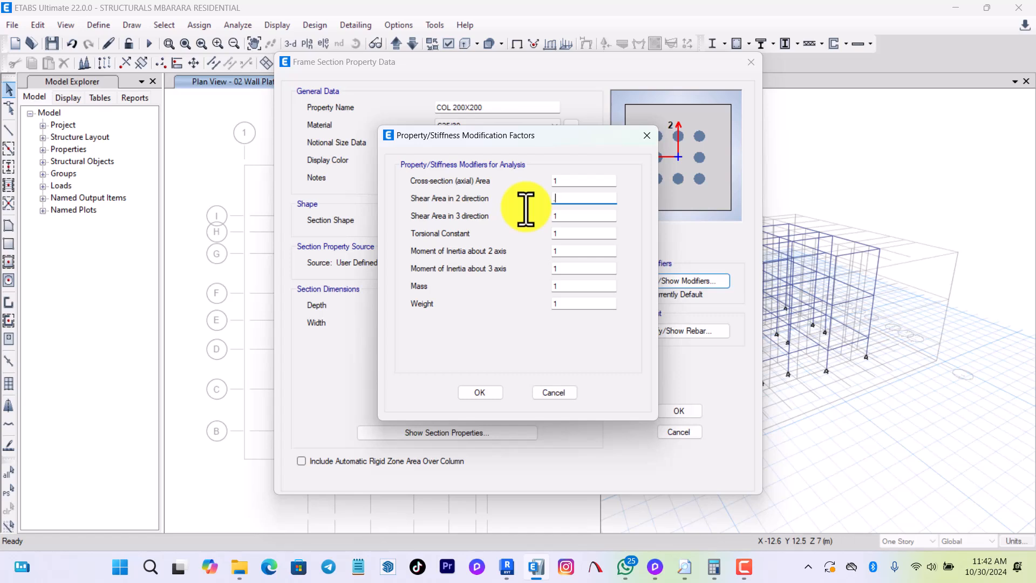
{"action": "key", "text": "Tab"}
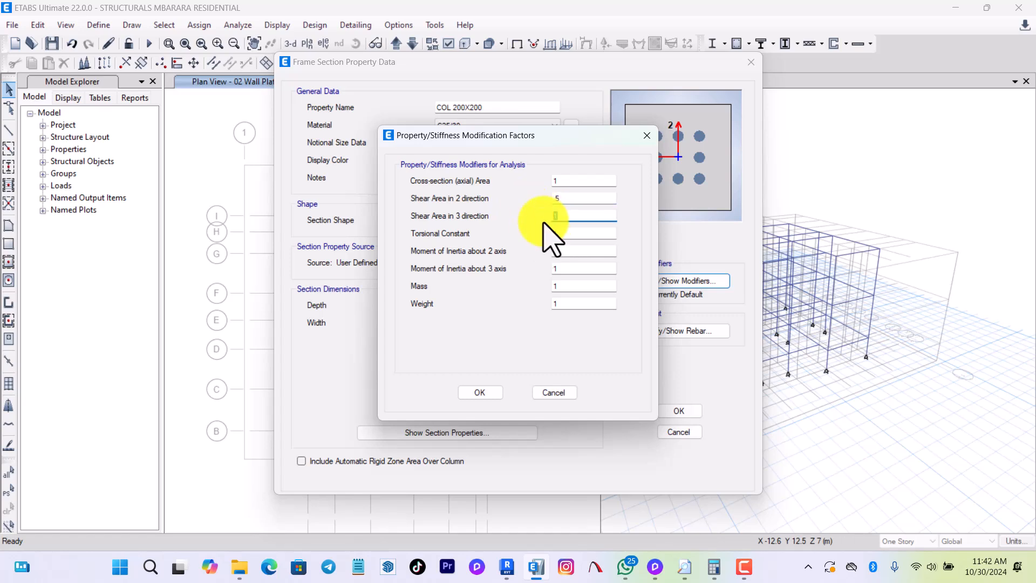
{"action": "key", "text": "Tab"}
Set the column's torsional constant modifier to 0.1 and its moment of inertia modifier about the 2 axis to 0.5, and accept the modifiers.
{"action": "type", "text": ".1"}
{"action": "key", "text": "Tab"}
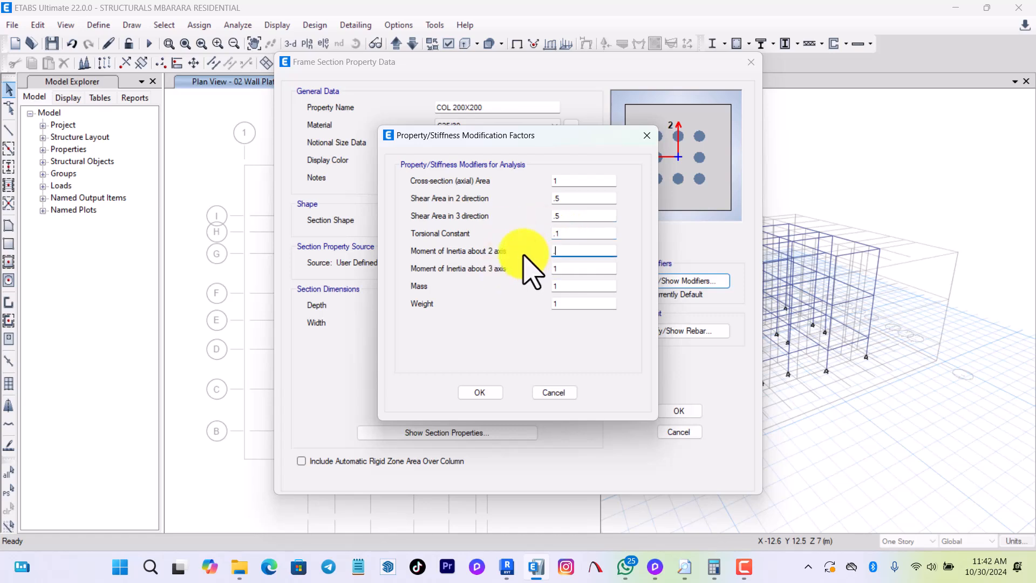
{"action": "key", "text": "Tab"}
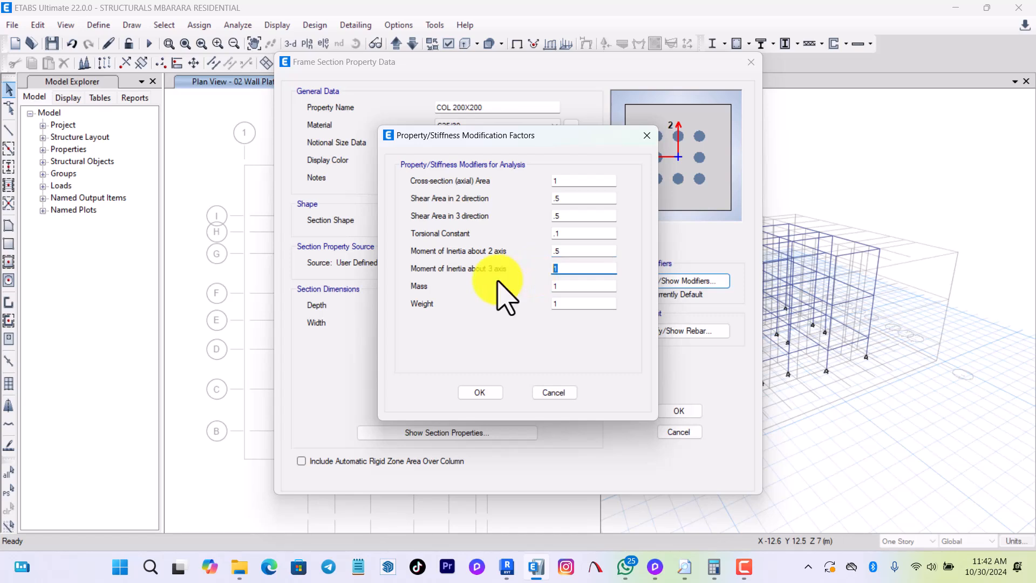
{"action": "left_click", "coordinate": [484, 390]}
Set the longitudinal and confinement rebar materials of COL 200X200 to FKY 500.
{"action": "left_click", "coordinate": [685, 331]}
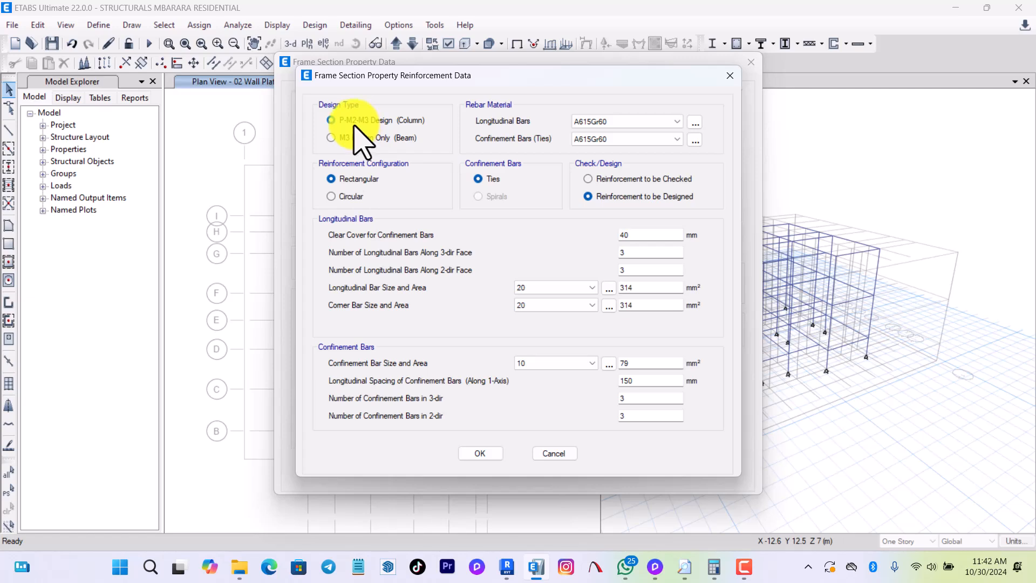
{"action": "left_click", "coordinate": [605, 122]}
{"action": "left_click", "coordinate": [606, 142]}
{"action": "left_click", "coordinate": [620, 138]}
{"action": "left_click", "coordinate": [608, 152]}
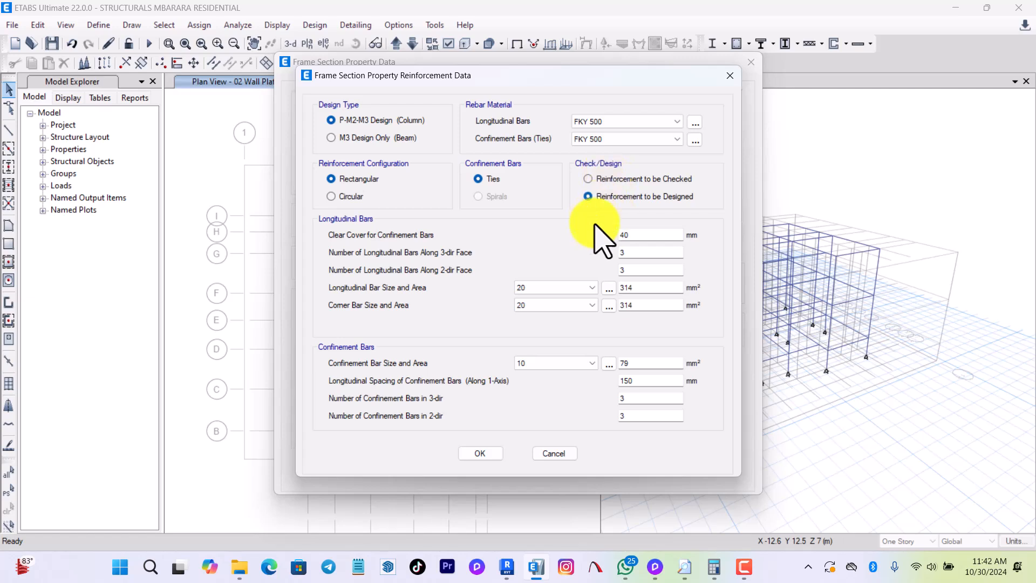
With the reinforcement to be designed, set the column's clear cover to 25 mm and its longitudinal bars along the 3-dir face to 2.
{"action": "left_click", "coordinate": [607, 179]}
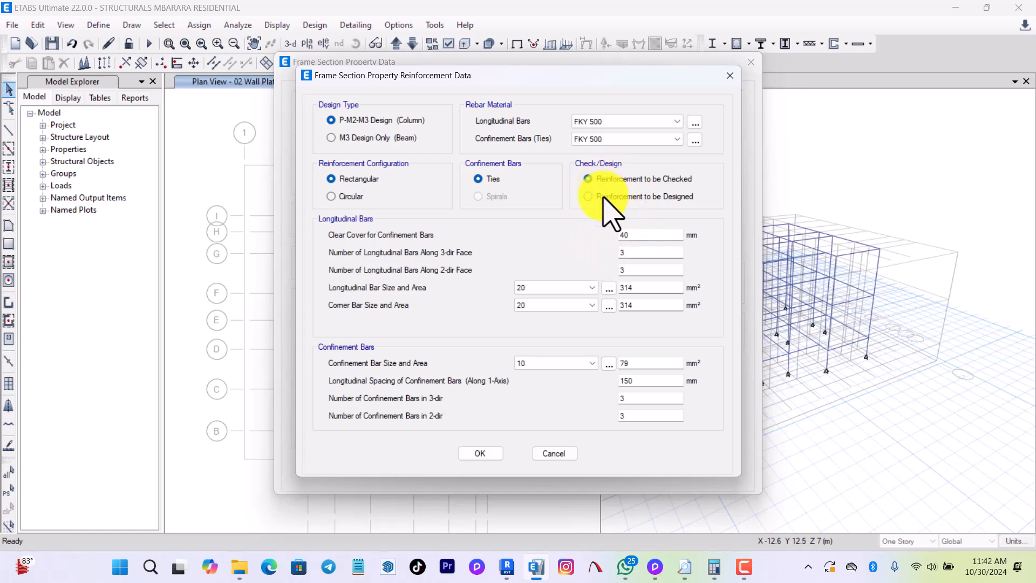
{"action": "left_click", "coordinate": [608, 198]}
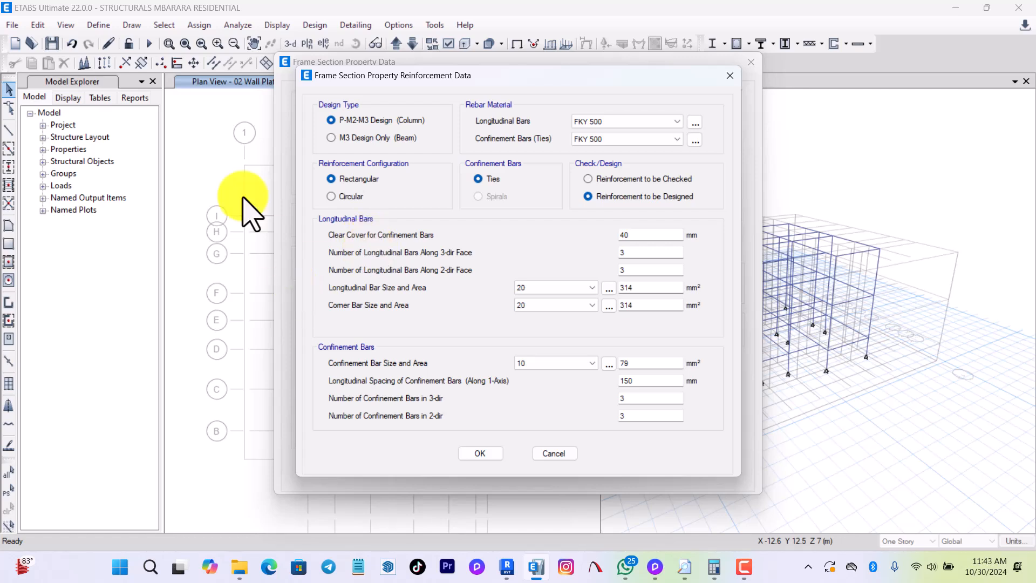
{"action": "double_click", "coordinate": [636, 235]}
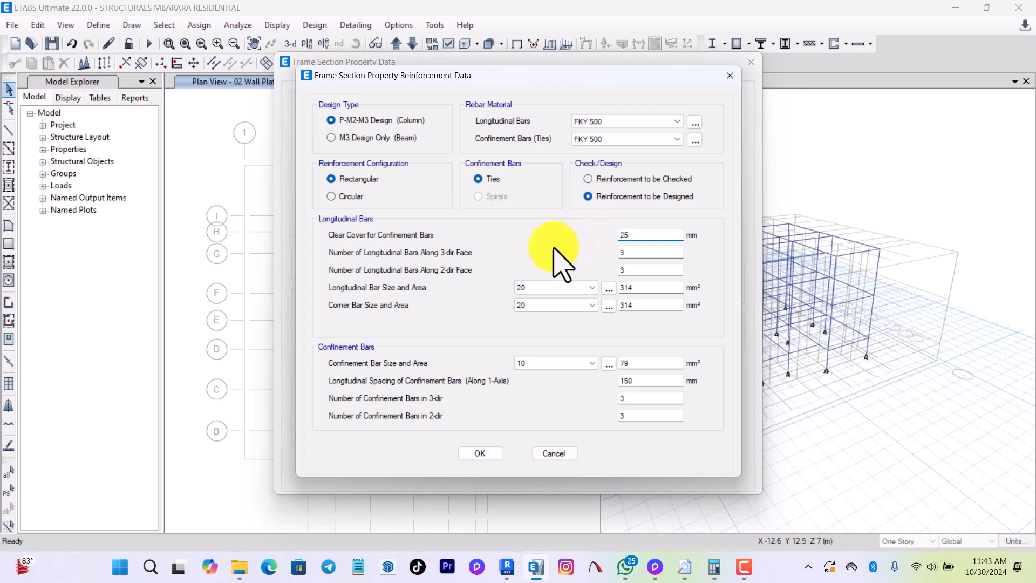
{"action": "double_click", "coordinate": [641, 251]}
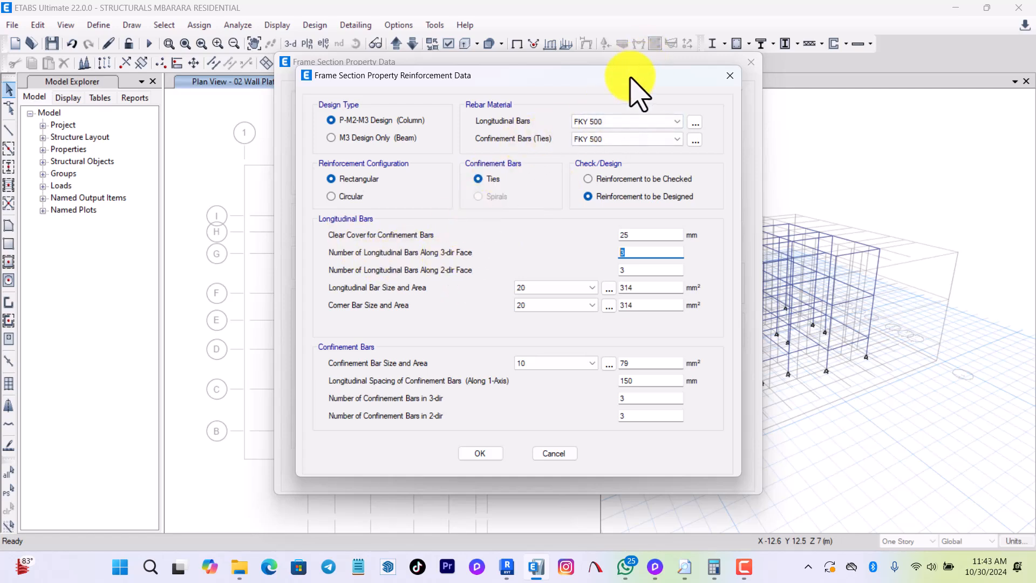
{"action": "left_click_drag", "start_coordinate": [627, 81], "coordinate": [420, 43]}
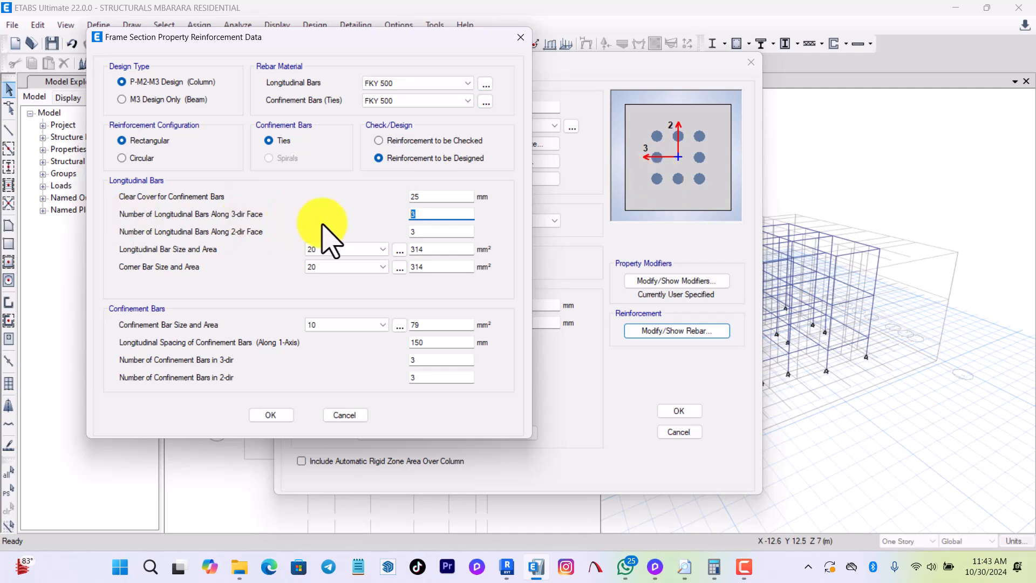
{"action": "type", "text": "2"}
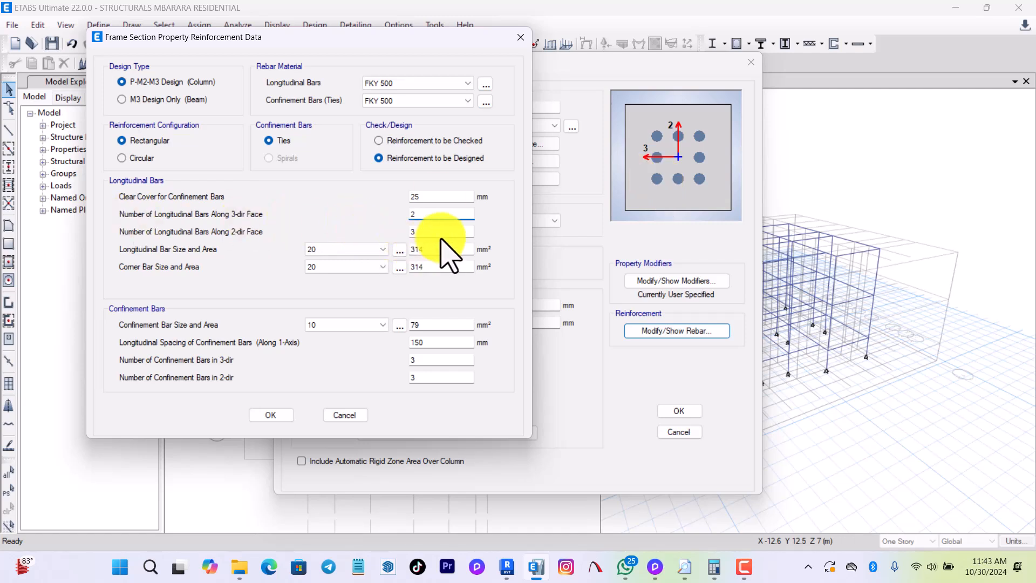
Set the longitudinal bar size and the corner bar size of COL 200X200 to 16.
{"action": "left_click", "coordinate": [381, 249]}
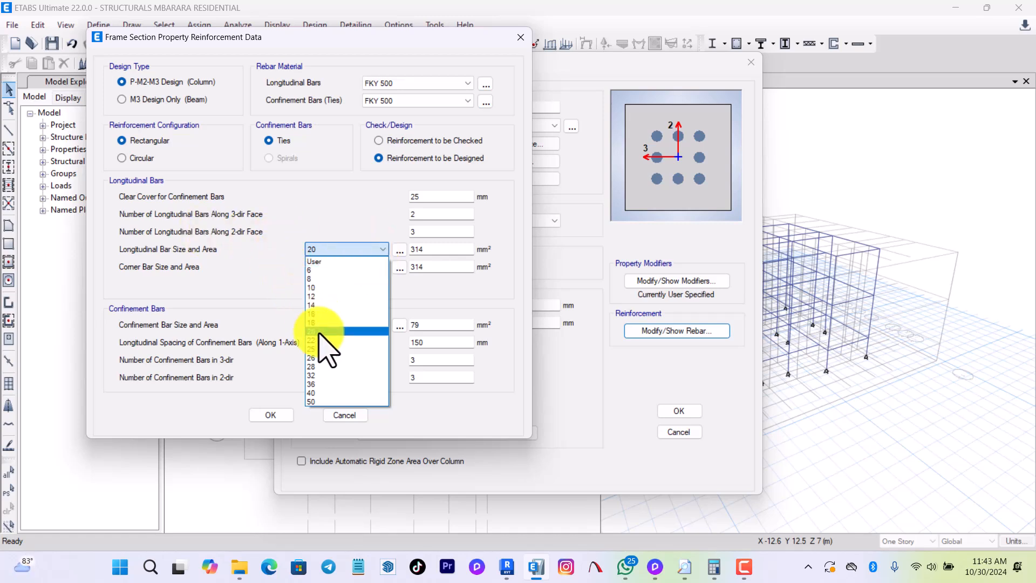
{"action": "left_click", "coordinate": [324, 314]}
{"action": "left_click", "coordinate": [351, 267]}
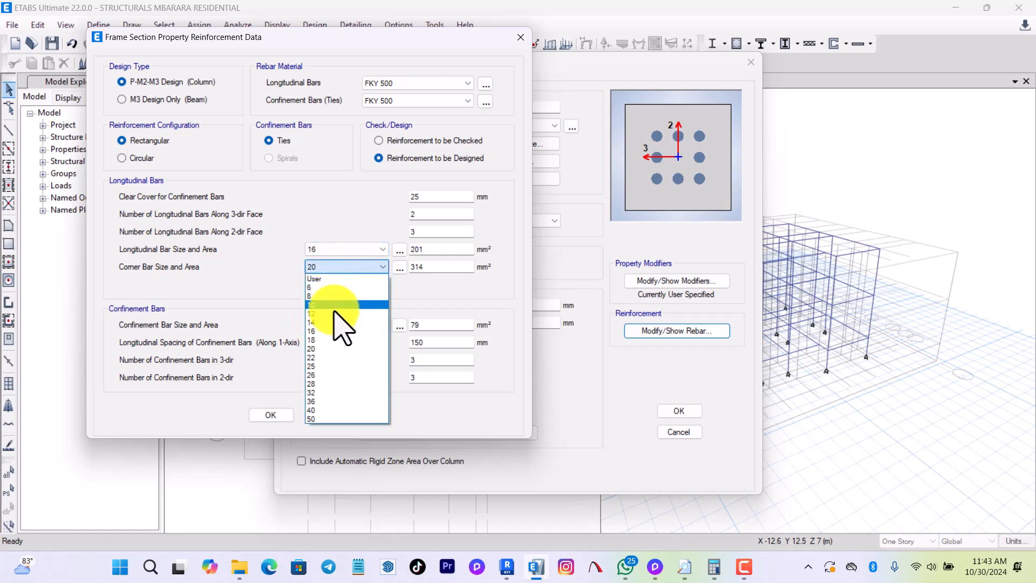
{"action": "left_click", "coordinate": [337, 331]}
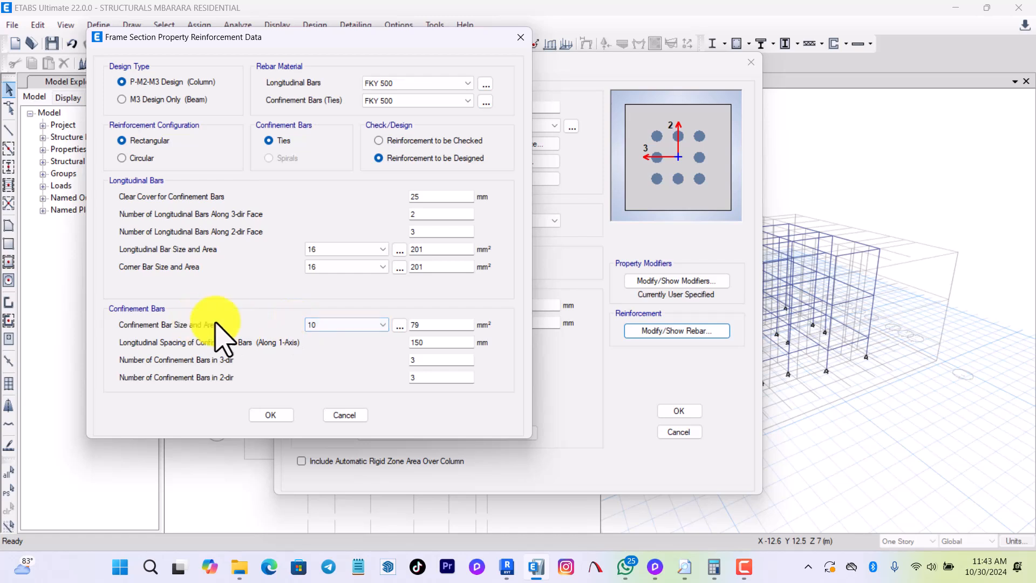
Set the column's confinement bar size to 8 and longitudinal spacing to 200 mm, and accept the reinforcement and section.
{"action": "left_click", "coordinate": [370, 324]}
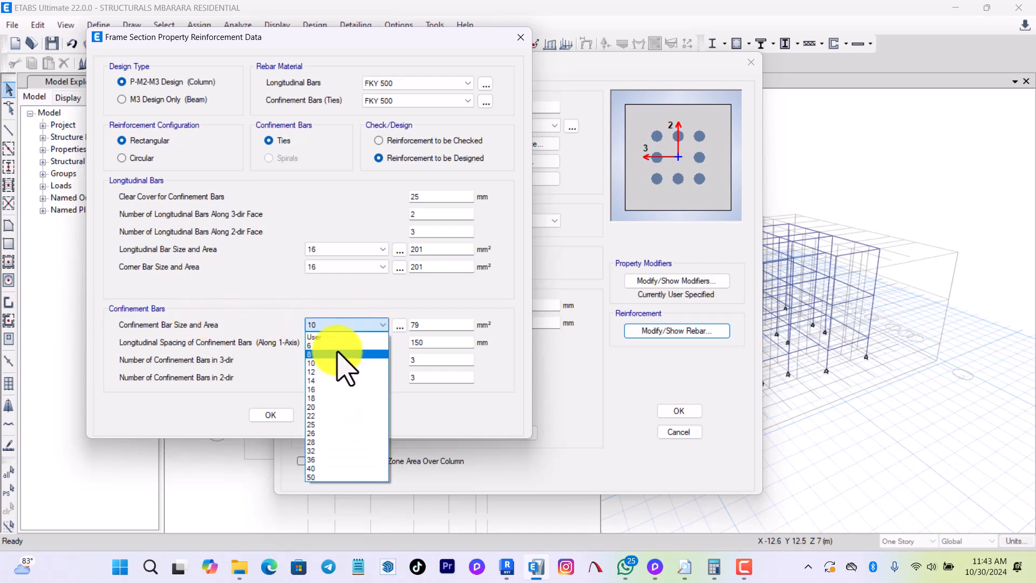
{"action": "left_click", "coordinate": [341, 355]}
{"action": "left_click_drag", "start_coordinate": [428, 344], "coordinate": [401, 343]}
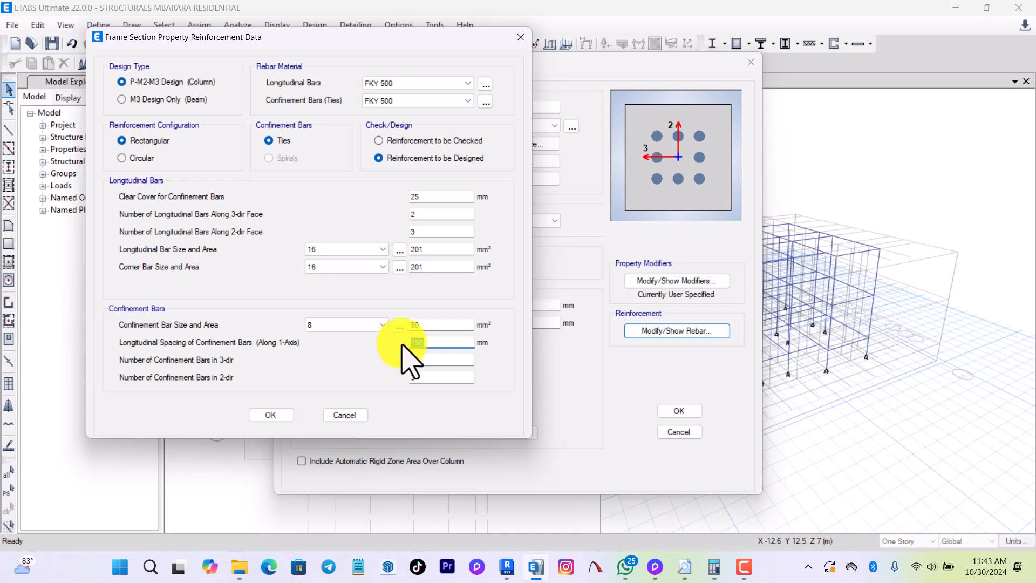
{"action": "type", "text": "200"}
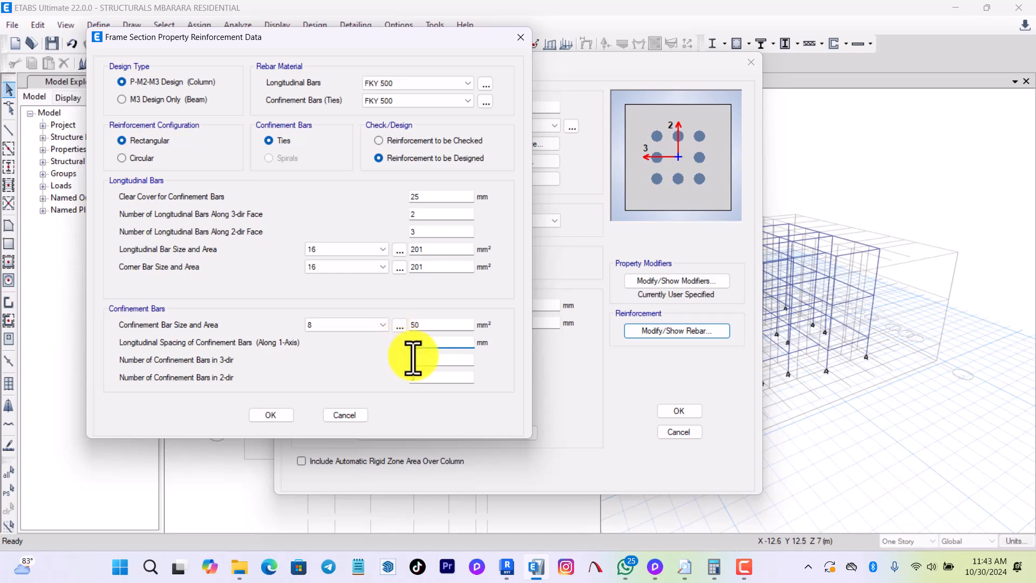
{"action": "left_click", "coordinate": [284, 416]}
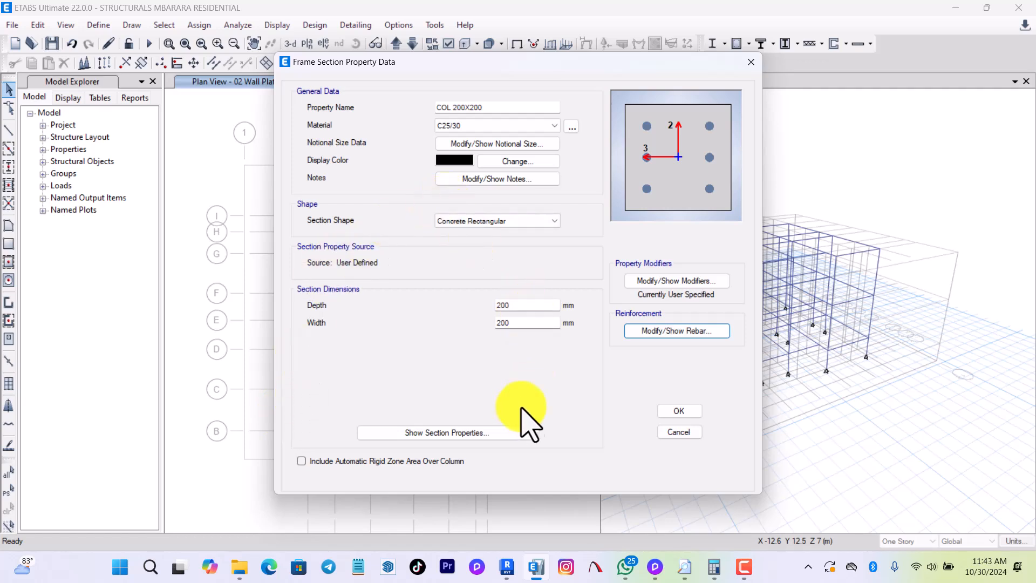
{"action": "left_click", "coordinate": [679, 412]}
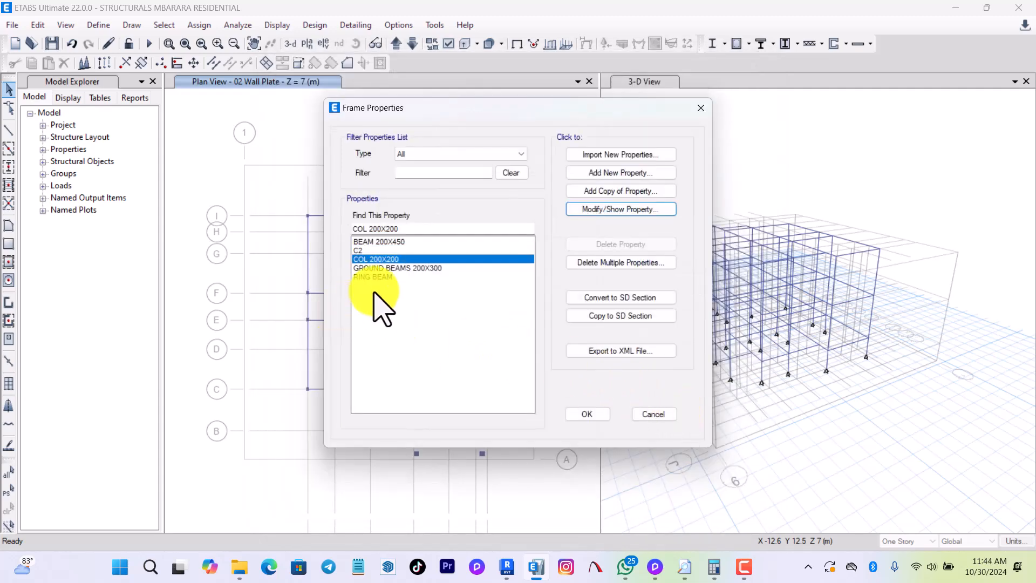
Rename the C2 frame section as COL 300 DIA and set its material to C25/30.
{"action": "left_click", "coordinate": [360, 250]}
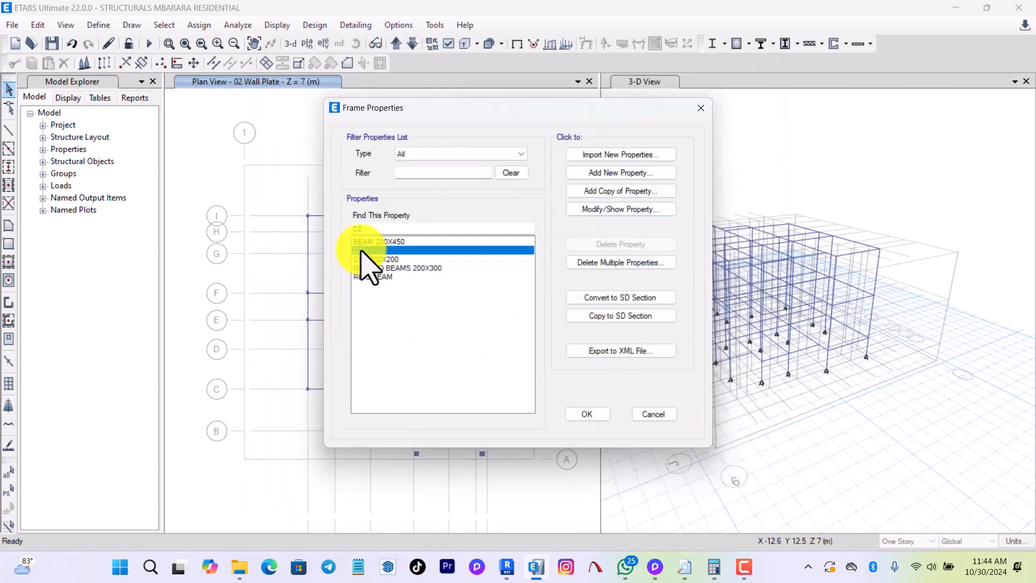
{"action": "left_click", "coordinate": [628, 210]}
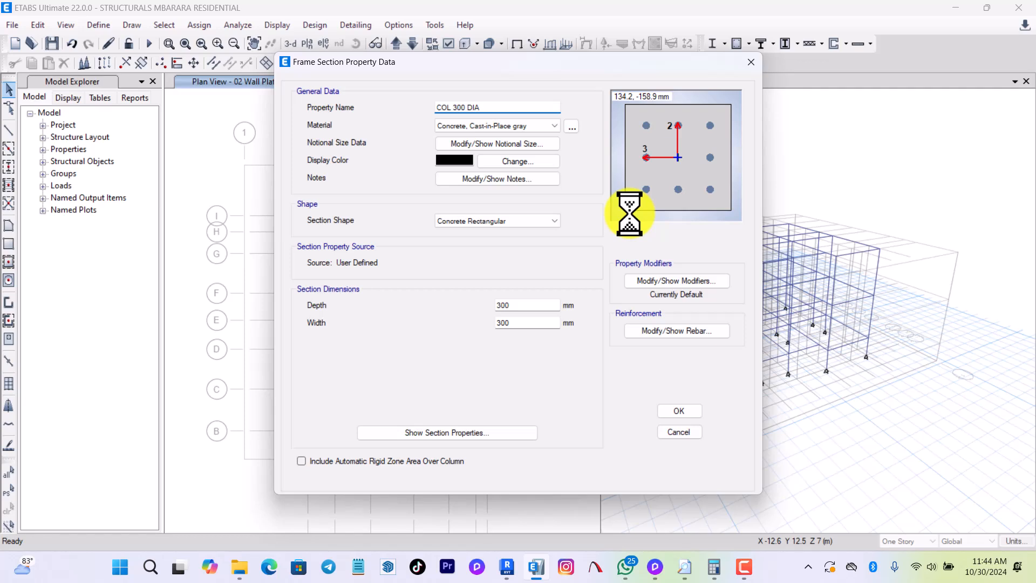
{"action": "left_click", "coordinate": [517, 128]}
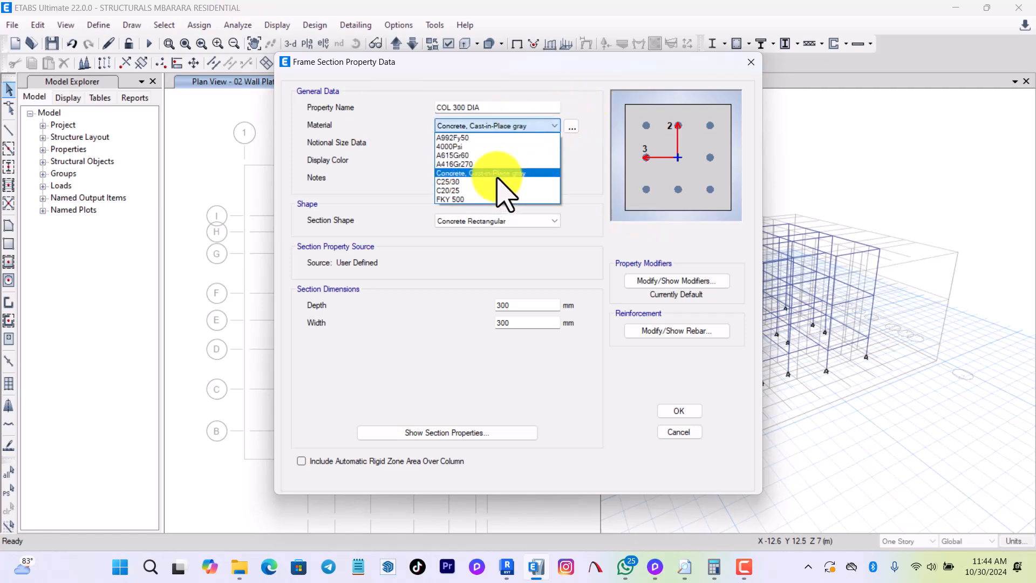
{"action": "left_click", "coordinate": [499, 182]}
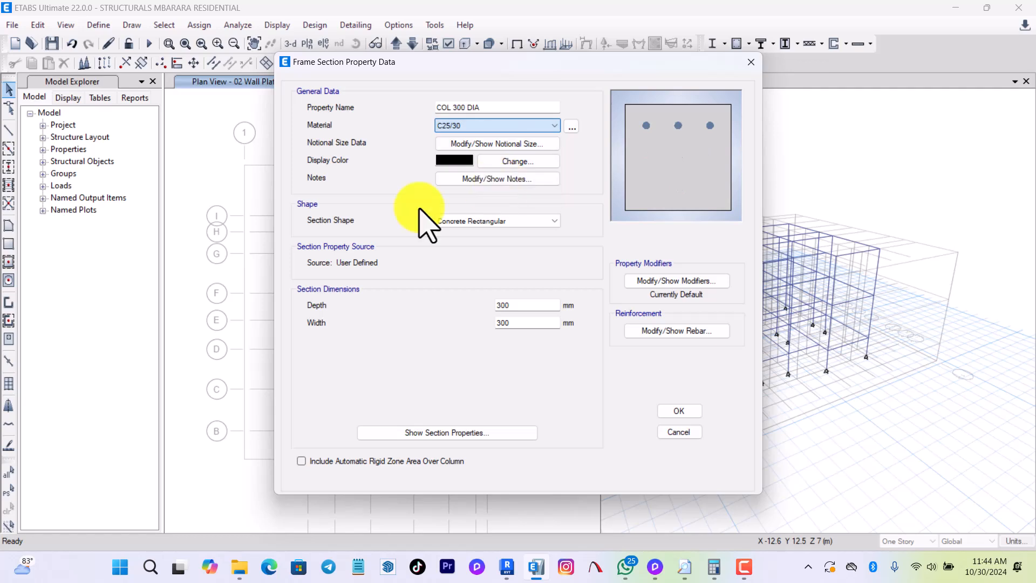
Change the COL 300 DIA section shape to Concrete Circle with a 300 mm diameter.
{"action": "left_click", "coordinate": [482, 223]}
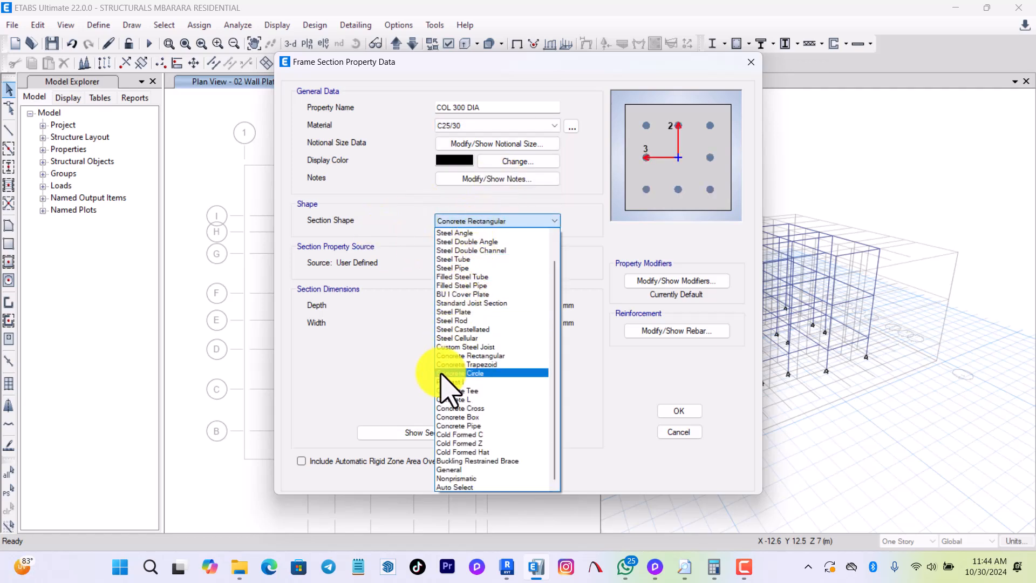
{"action": "left_click", "coordinate": [441, 373]}
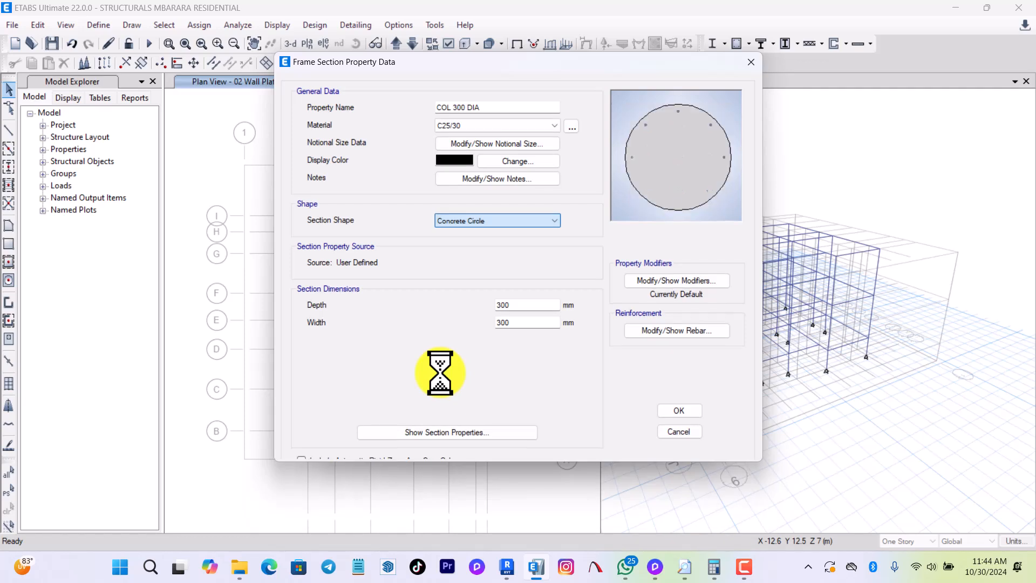
{"action": "double_click", "coordinate": [502, 305]}
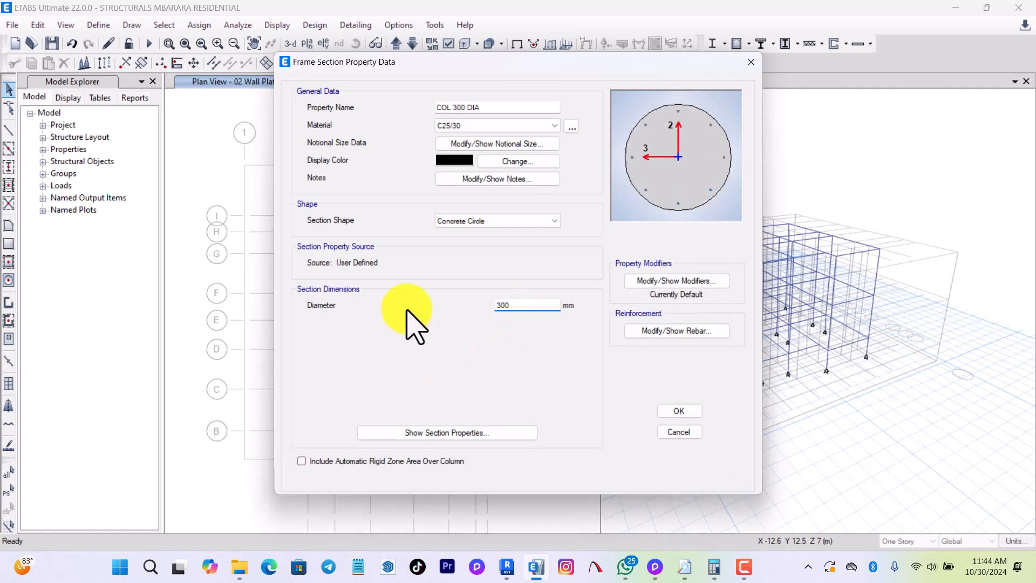
Set COL 300 DIA's stiffness modifiers to 0.5 for both shear areas, 0.1 for torsion and 0.5 for both moments of inertia.
{"action": "left_click", "coordinate": [662, 282]}
{"action": "left_click", "coordinate": [559, 198]}
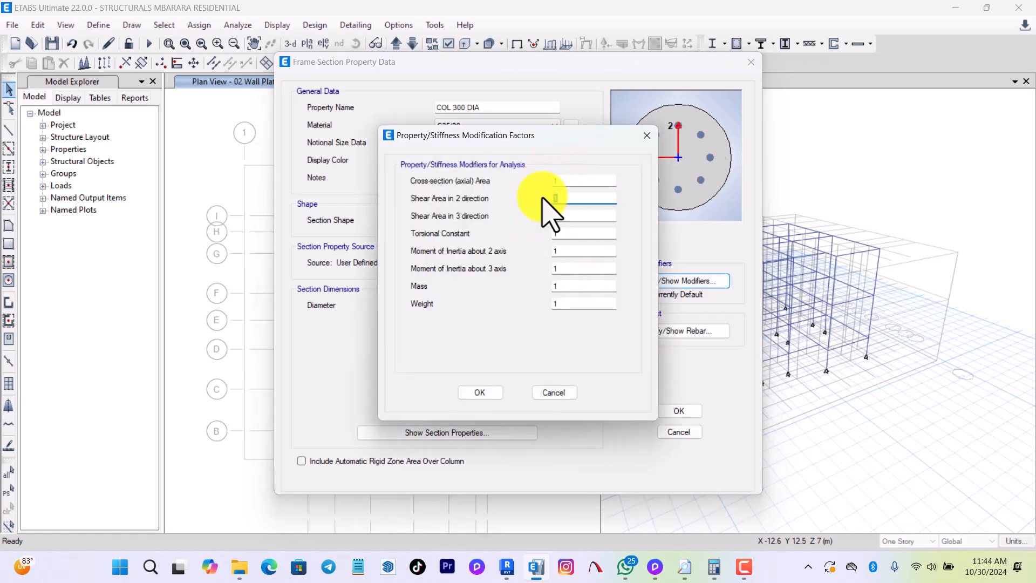
{"action": "key", "text": "Tab"}
{"action": "type", "text": ".5"}
{"action": "key", "text": "Tab"}
{"action": "type", "text": ".1"}
{"action": "key", "text": "Tab"}
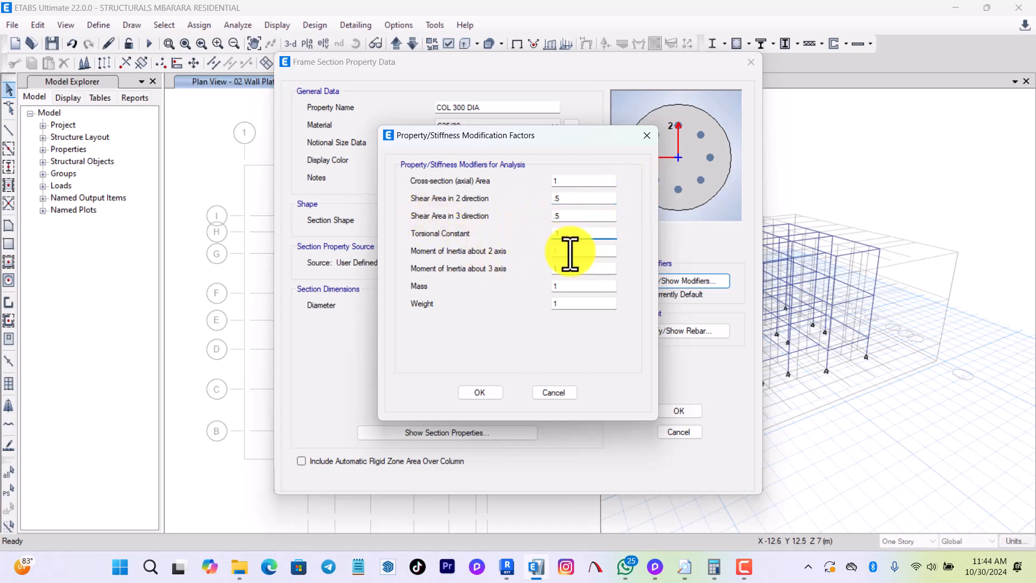
{"action": "type", "text": ".5"}
{"action": "key", "text": "Tab"}
{"action": "type", "text": ".5"}
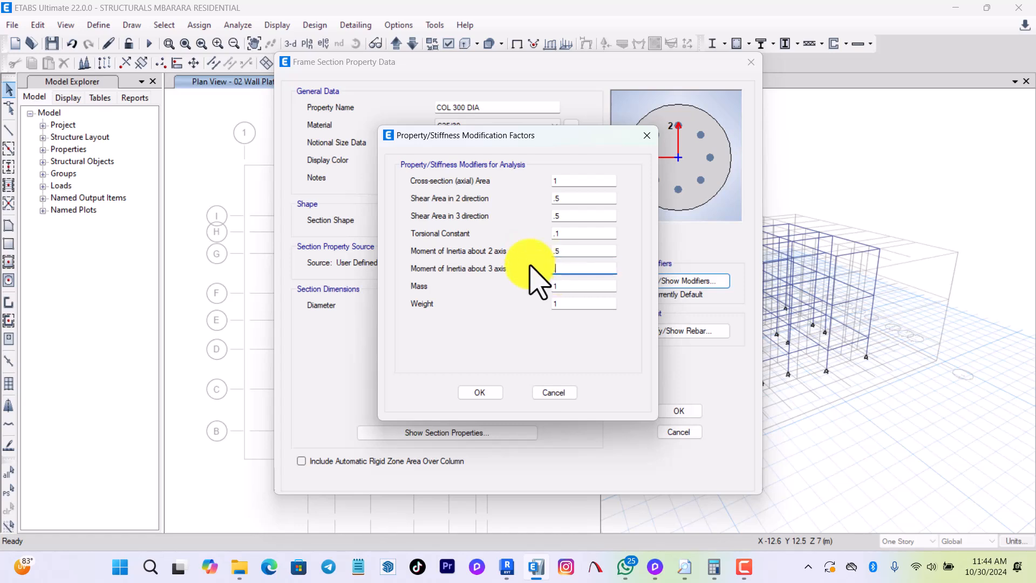
{"action": "left_click", "coordinate": [475, 392]}
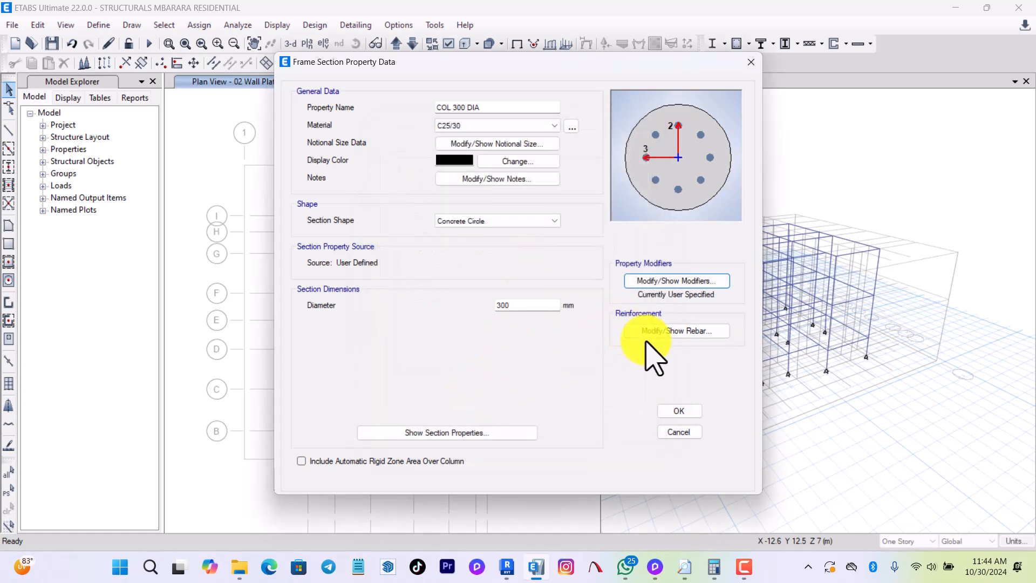
Assign FKY 500 as the rebar material for COL 300 DIA's longitudinal bars and ties.
{"action": "left_click", "coordinate": [637, 345]}
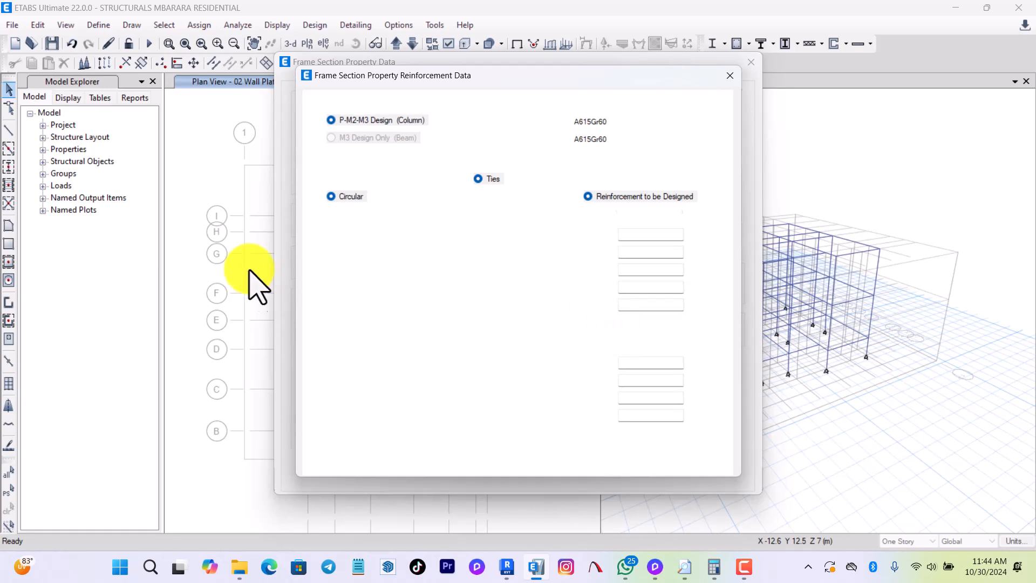
{"action": "left_click", "coordinate": [605, 121]}
{"action": "left_click", "coordinate": [599, 143]}
{"action": "left_click", "coordinate": [615, 138]}
{"action": "left_click", "coordinate": [601, 160]}
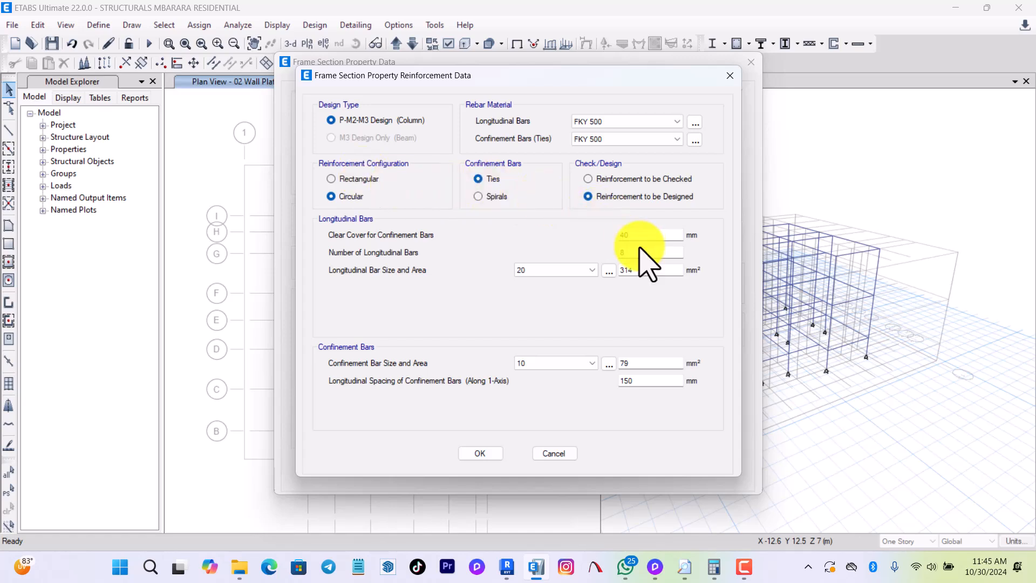
Set the circular column's clear cover to 25 mm and its longitudinal reinforcement to 6 bars of size 16.
{"action": "double_click", "coordinate": [625, 235]}
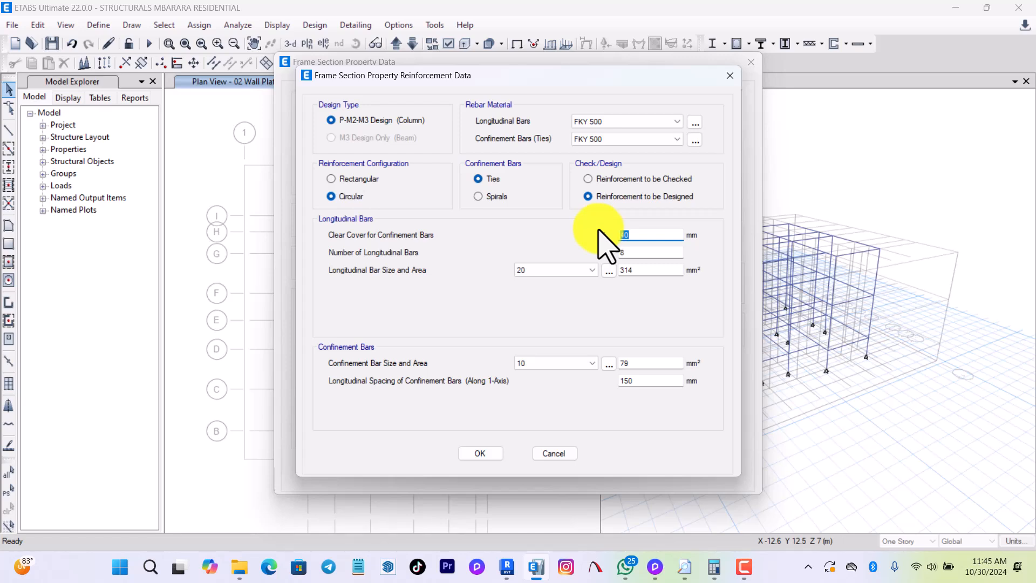
{"action": "type", "text": "25"}
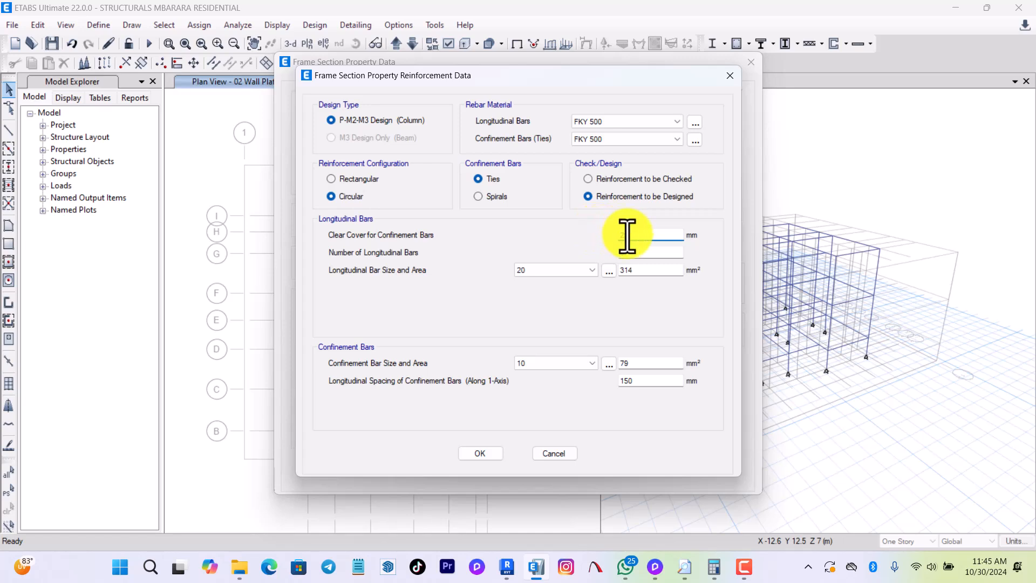
{"action": "key", "text": "Tab"}
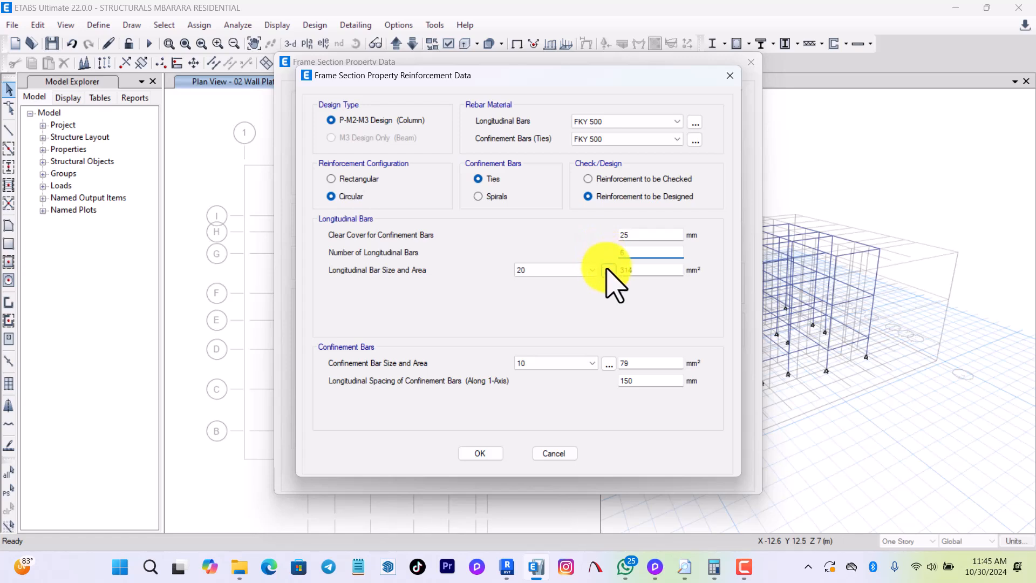
{"action": "left_click", "coordinate": [556, 271]}
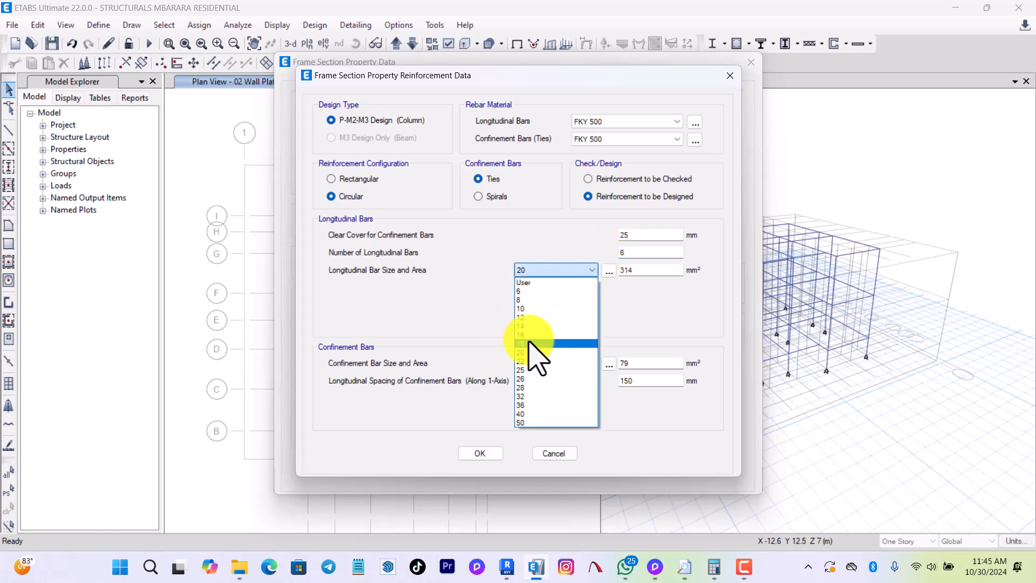
{"action": "left_click", "coordinate": [532, 343]}
{"action": "left_click", "coordinate": [560, 272]}
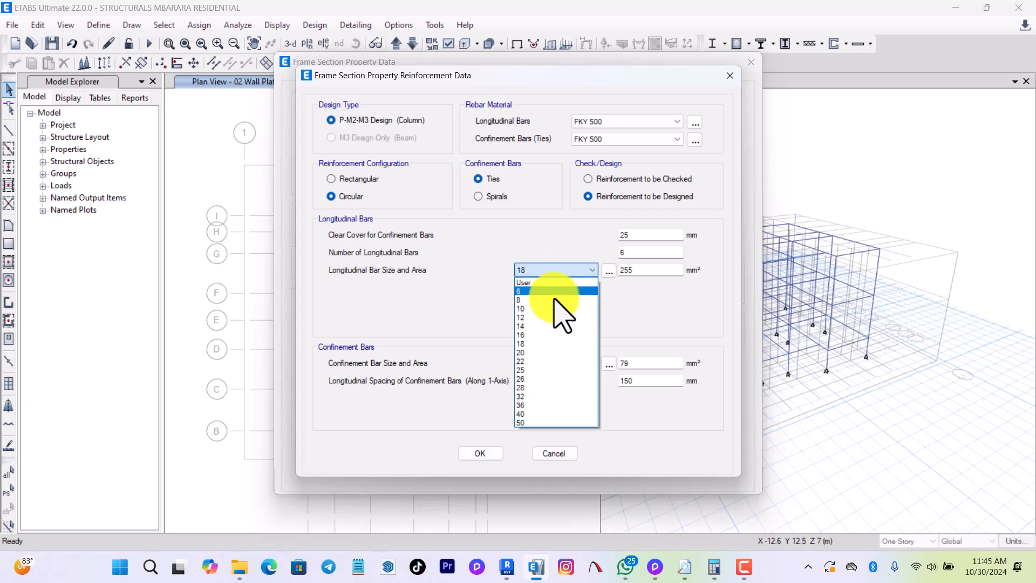
{"action": "left_click", "coordinate": [543, 336]}
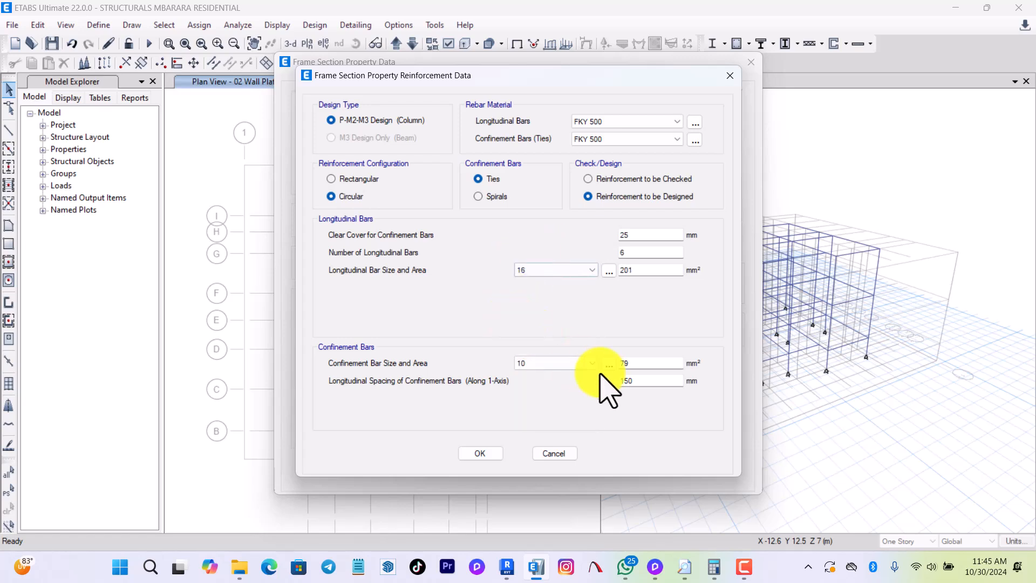
Set the circular column's confinement bar size to 8 and accept its reinforcement and section.
{"action": "left_click", "coordinate": [557, 364]}
{"action": "left_click", "coordinate": [531, 392]}
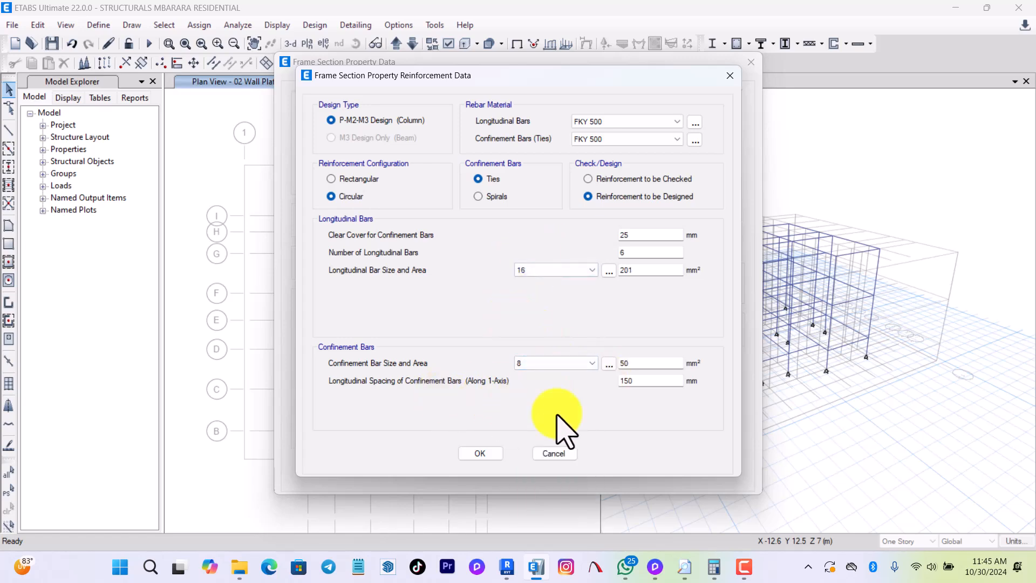
{"action": "double_click", "coordinate": [626, 381]}
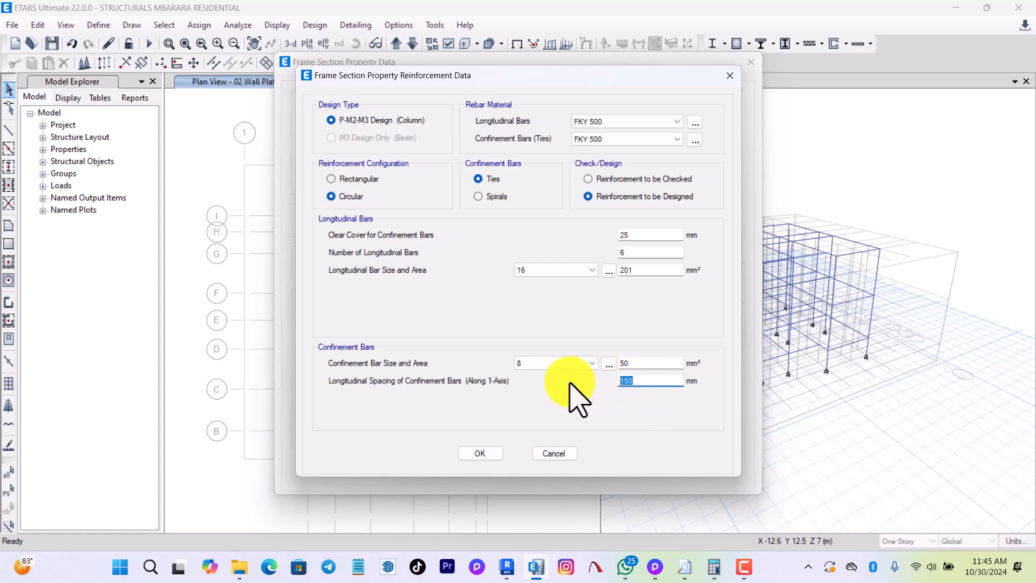
{"action": "left_click", "coordinate": [481, 454]}
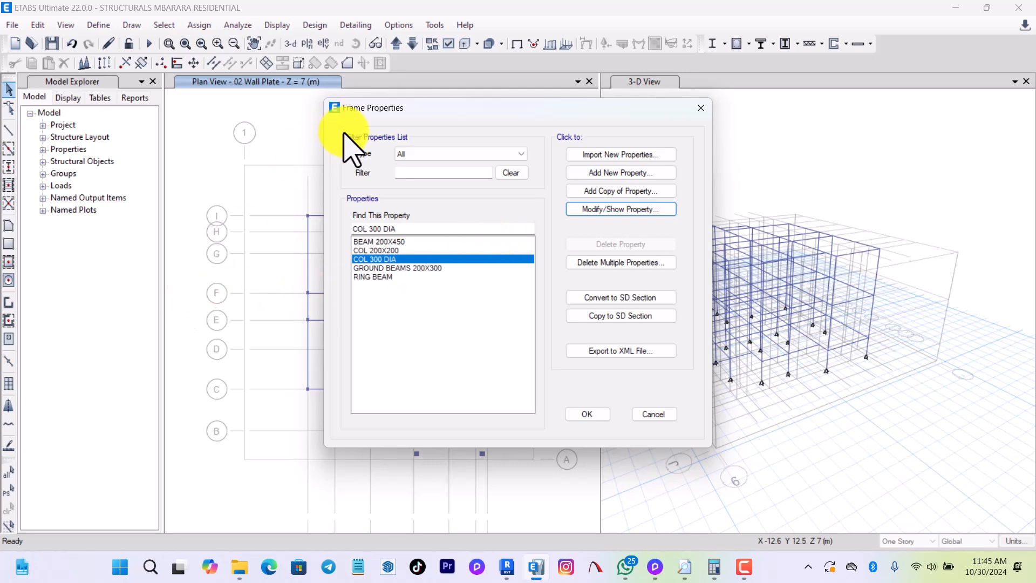
Add a copy of COL 200X200 named COL 230X230, with depth and width both set to 230 mm.
{"action": "left_click", "coordinate": [378, 251]}
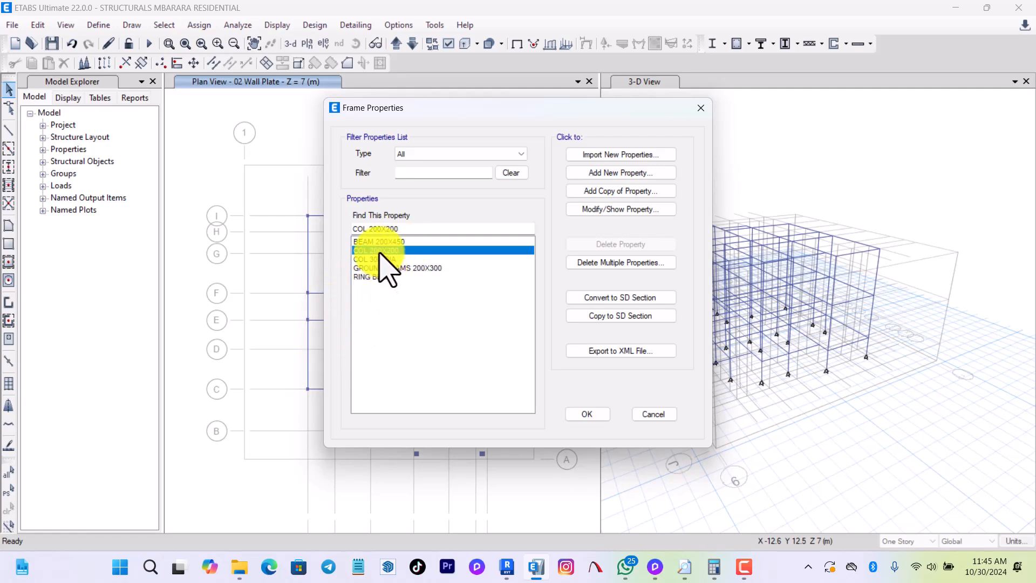
{"action": "left_click", "coordinate": [602, 196]}
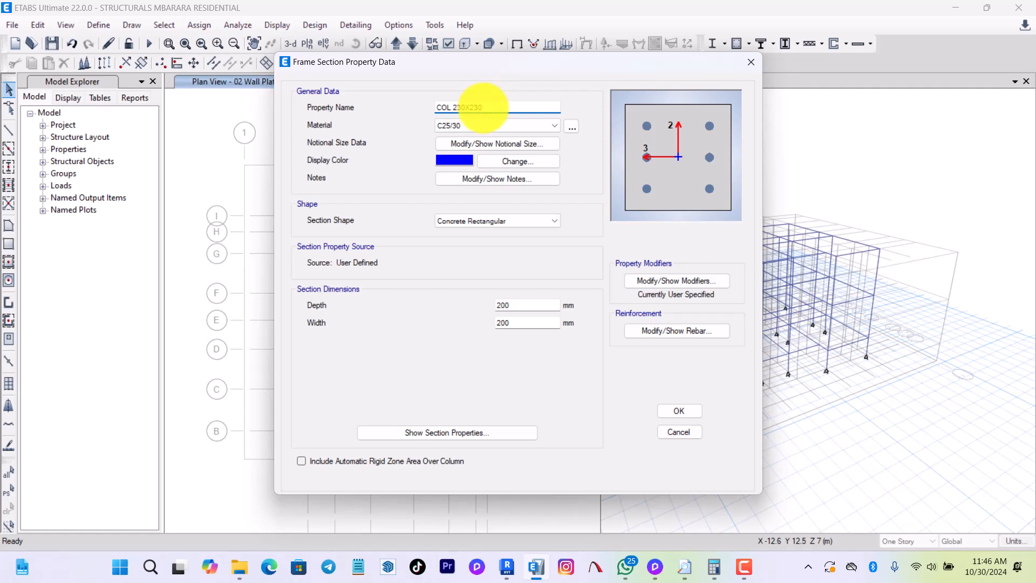
{"action": "left_click_drag", "start_coordinate": [516, 308], "coordinate": [395, 308]}
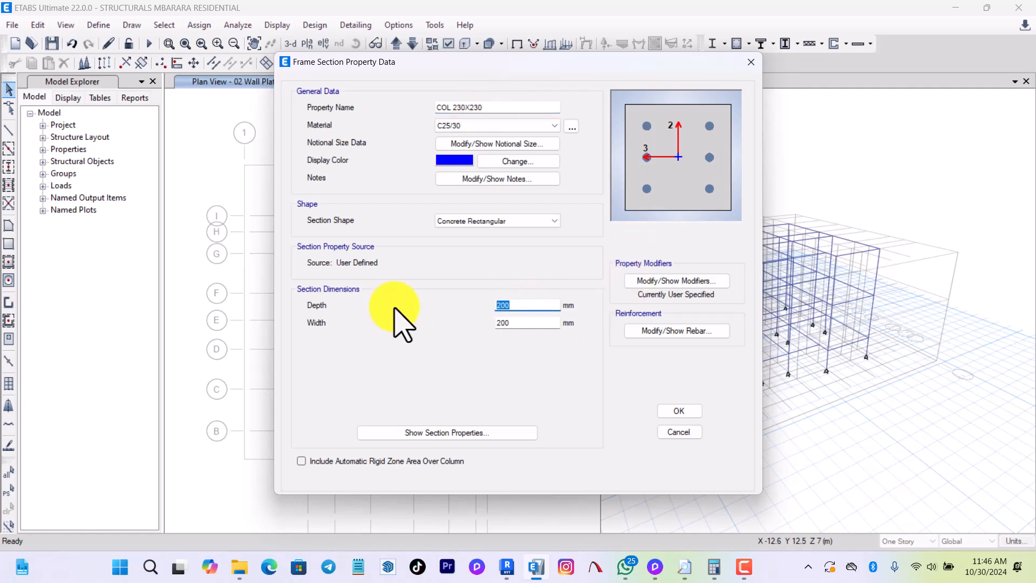
{"action": "type", "text": "230"}
{"action": "left_click_drag", "start_coordinate": [534, 324], "coordinate": [493, 332]}
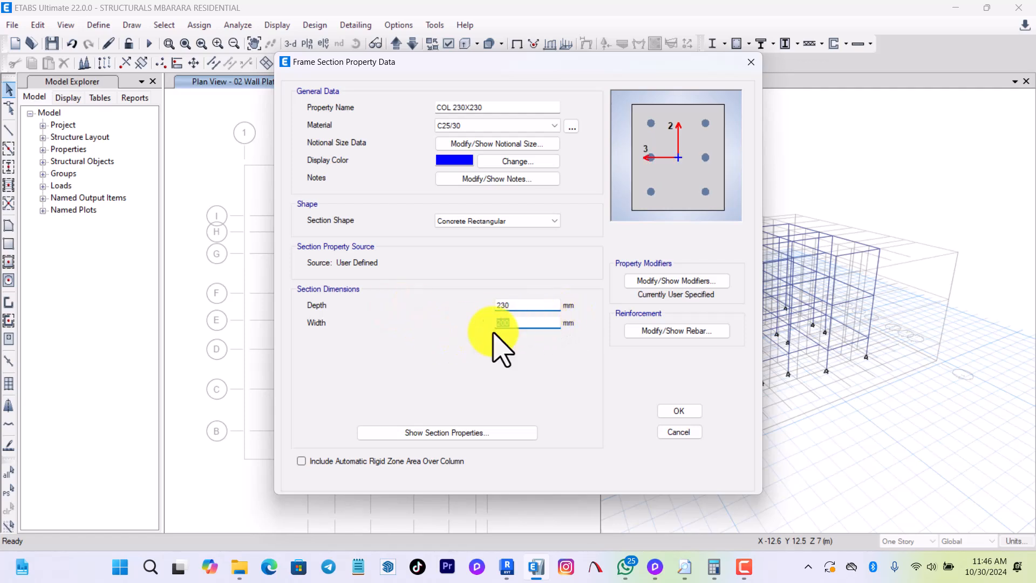
{"action": "type", "text": "230"}
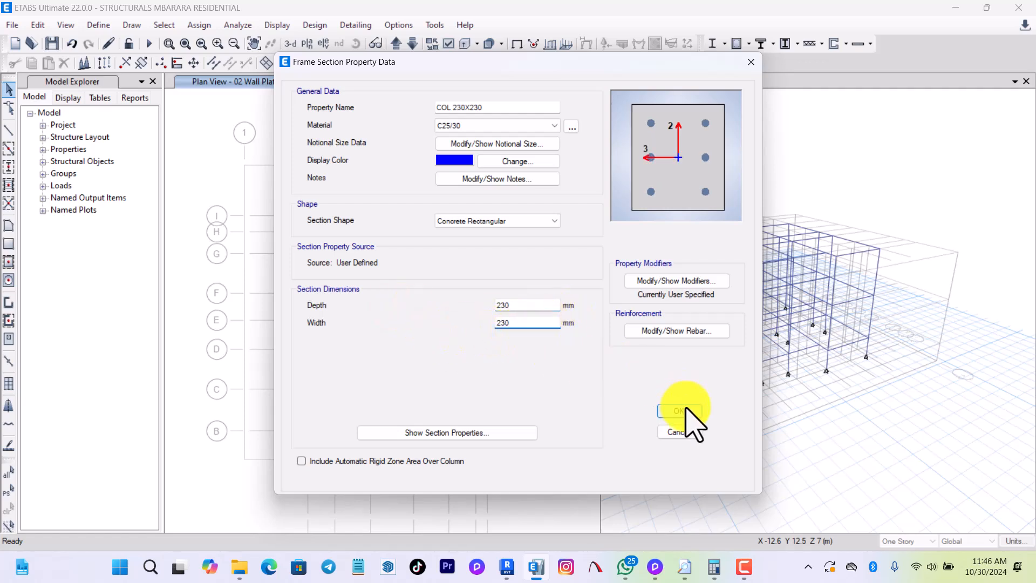
{"action": "left_click", "coordinate": [681, 411]}
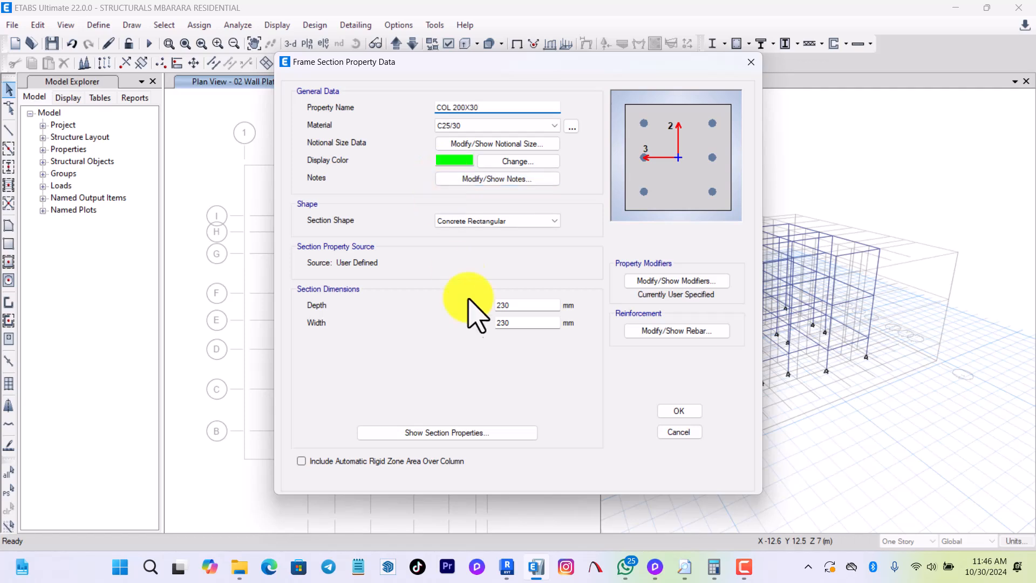
Set the copied COL 200X30 section's depth to 200 mm and its width to 300 mm.
{"action": "left_click_drag", "start_coordinate": [511, 305], "coordinate": [469, 307]}
{"action": "type", "text": "200"}
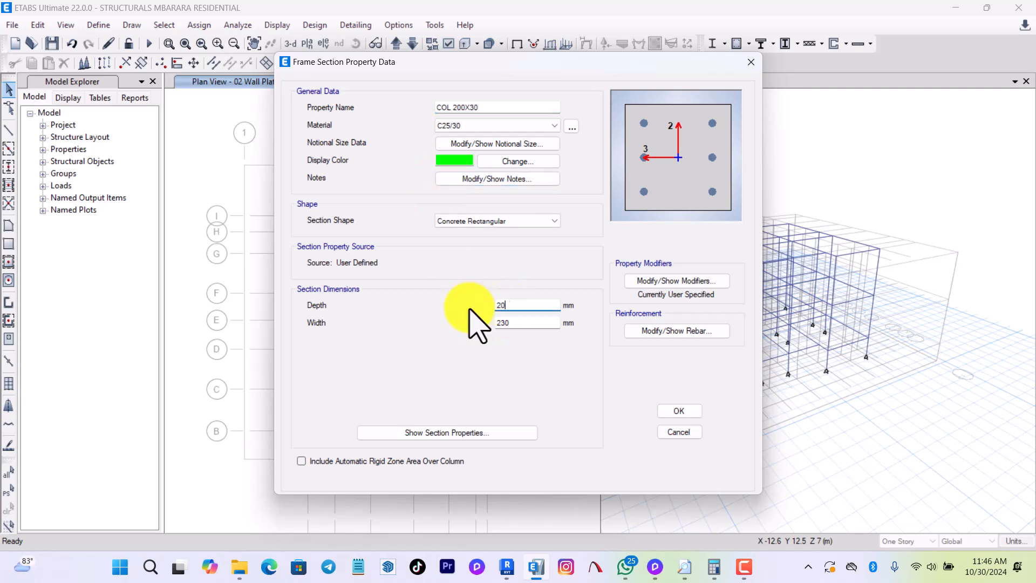
{"action": "key", "text": "Tab"}
{"action": "type", "text": "300"}
{"action": "left_click", "coordinate": [526, 305]}
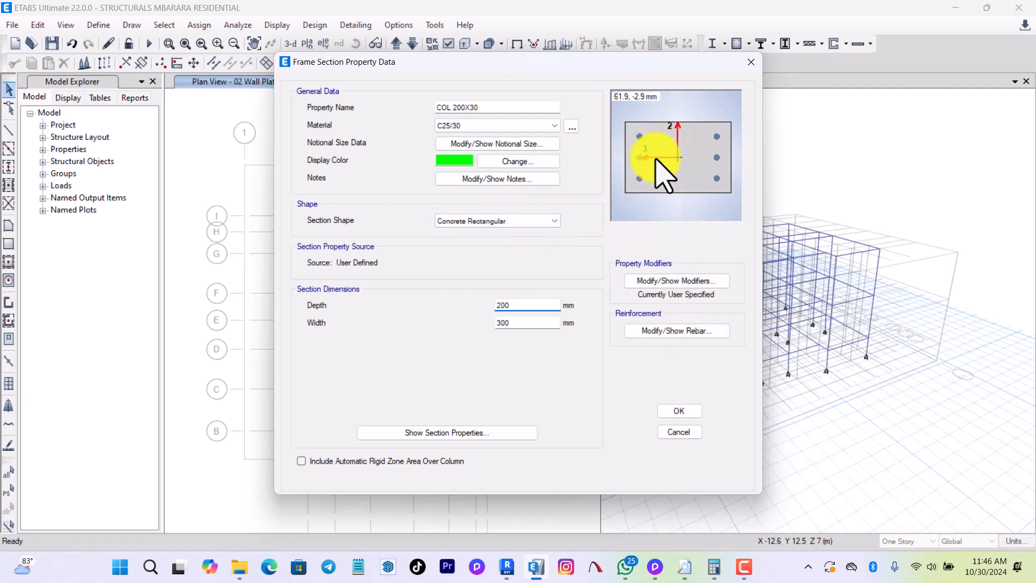
{"action": "left_click", "coordinate": [671, 333]}
{"action": "left_click_drag", "start_coordinate": [598, 77], "coordinate": [373, 69]}
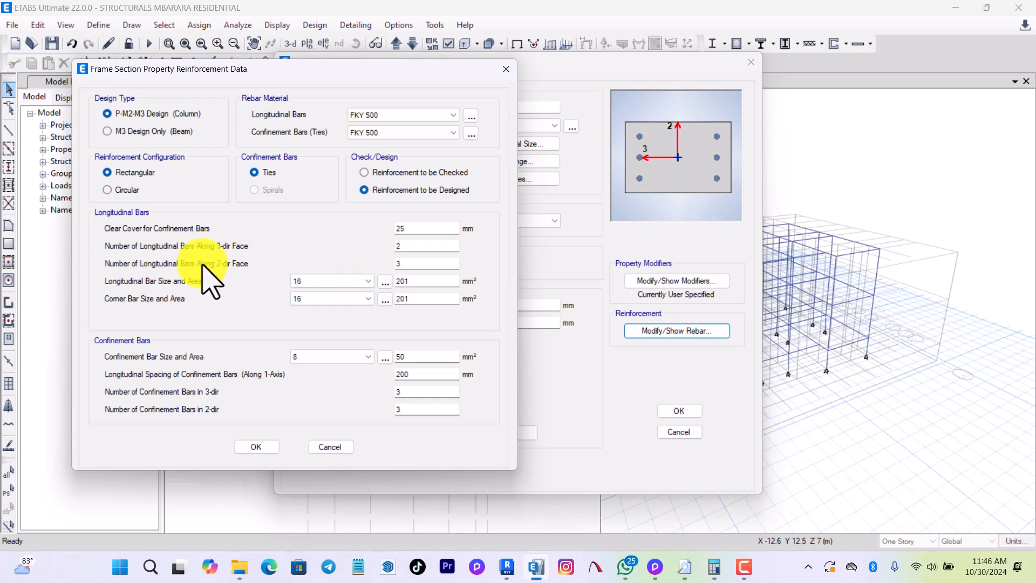
{"action": "double_click", "coordinate": [399, 263]}
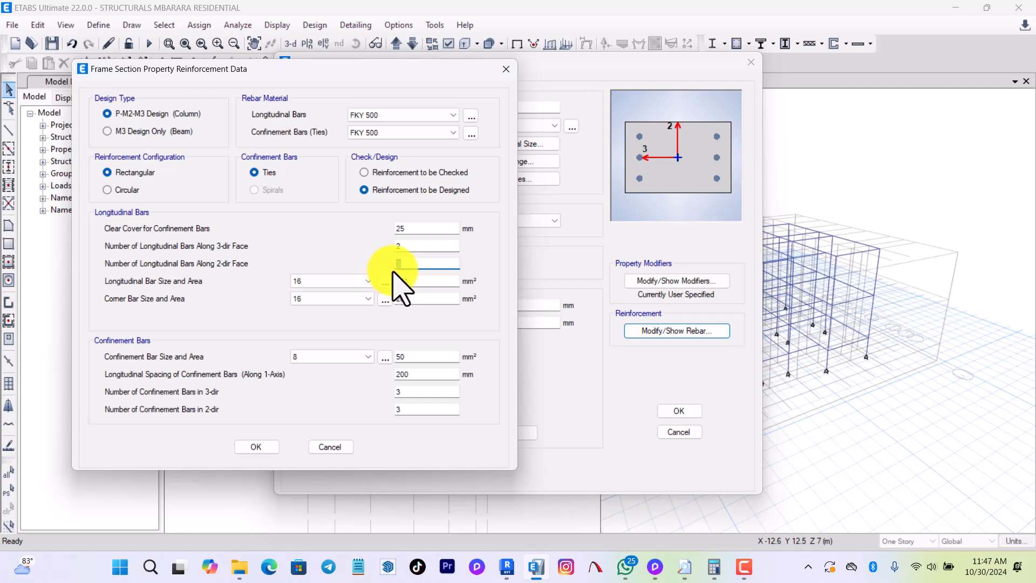
{"action": "left_click", "coordinate": [397, 248]}
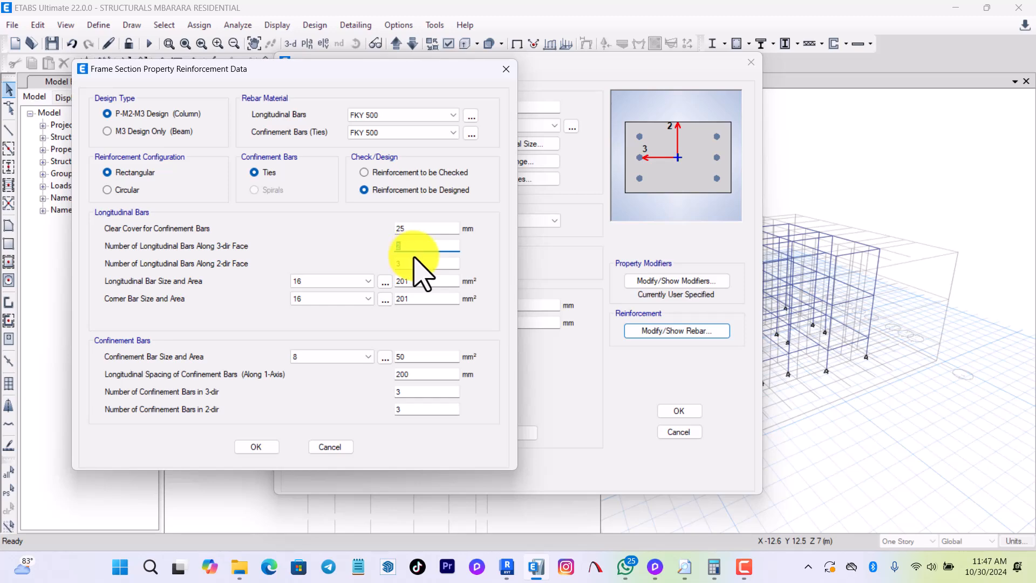
{"action": "left_click", "coordinate": [257, 447]}
Set COL 200X30's longitudinal bars to 3 along the 3-dir face and 2 along the 2-dir face, and accept all frame properties.
{"action": "left_click", "coordinate": [661, 330]}
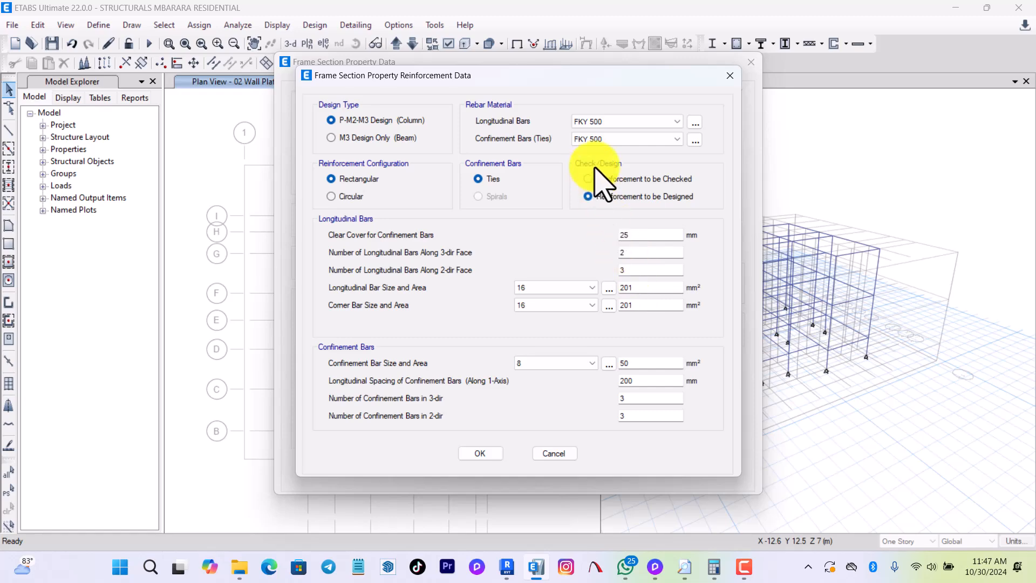
{"action": "left_click_drag", "start_coordinate": [592, 82], "coordinate": [415, 77]}
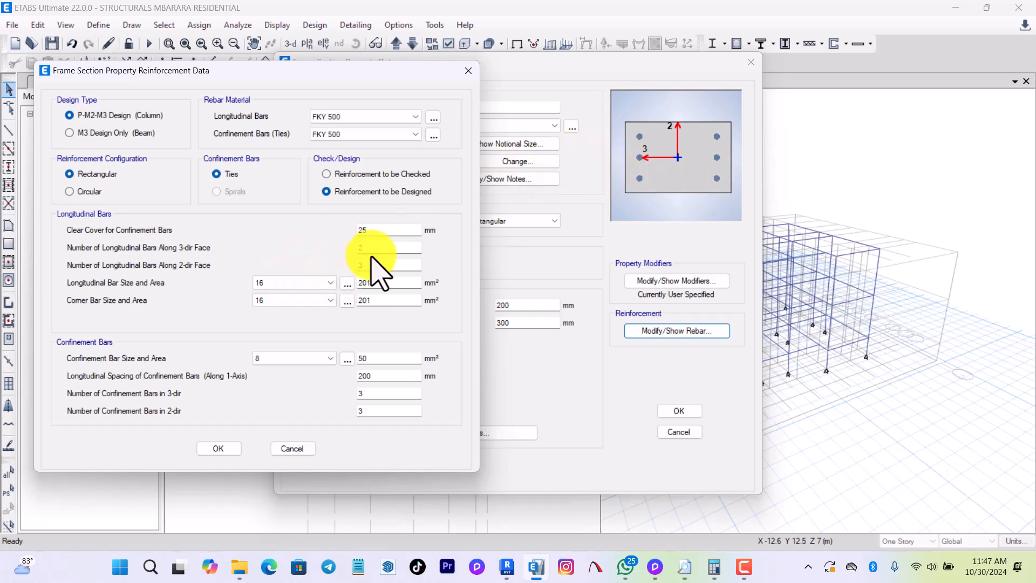
{"action": "left_click_drag", "start_coordinate": [364, 247], "coordinate": [311, 247]}
{"action": "type", "text": "3"}
{"action": "left_click_drag", "start_coordinate": [370, 267], "coordinate": [324, 266]}
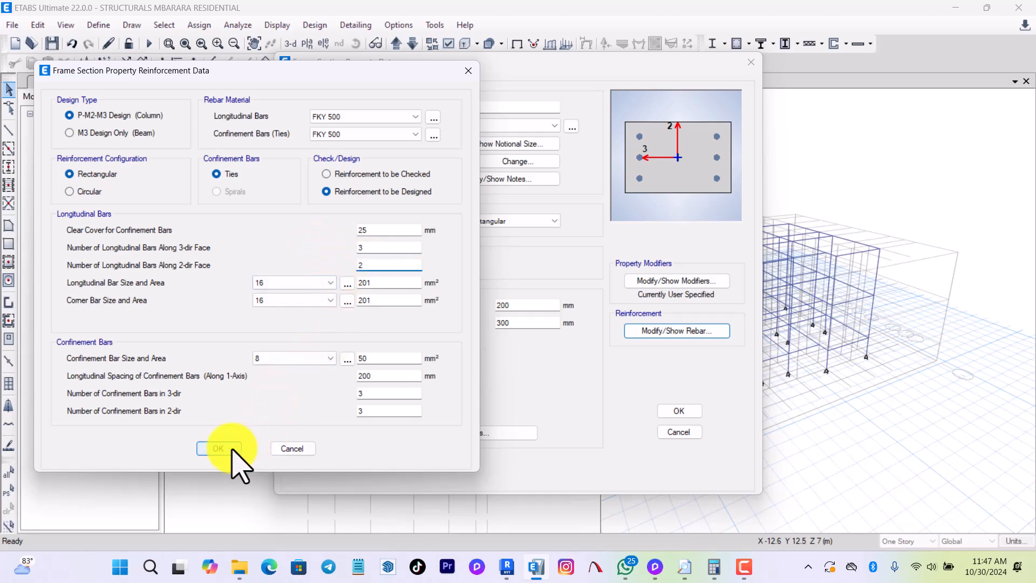
{"action": "left_click", "coordinate": [221, 448]}
{"action": "left_click", "coordinate": [695, 413]}
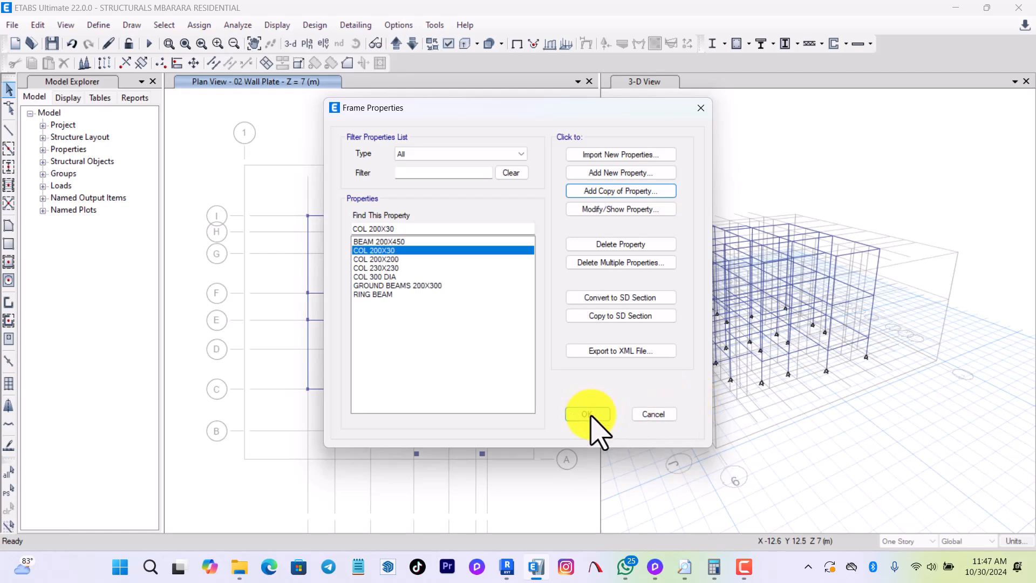
{"action": "left_click", "coordinate": [588, 414]}
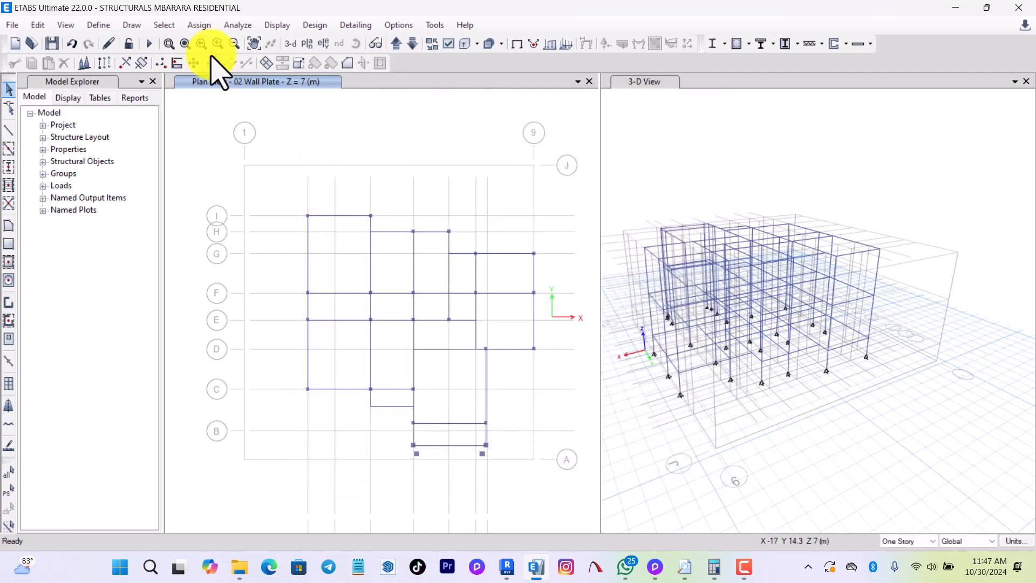
Add a new slab property named 150mm SOLID SLAB with C25/30 as its slab material.
{"action": "left_click", "coordinate": [98, 25]}
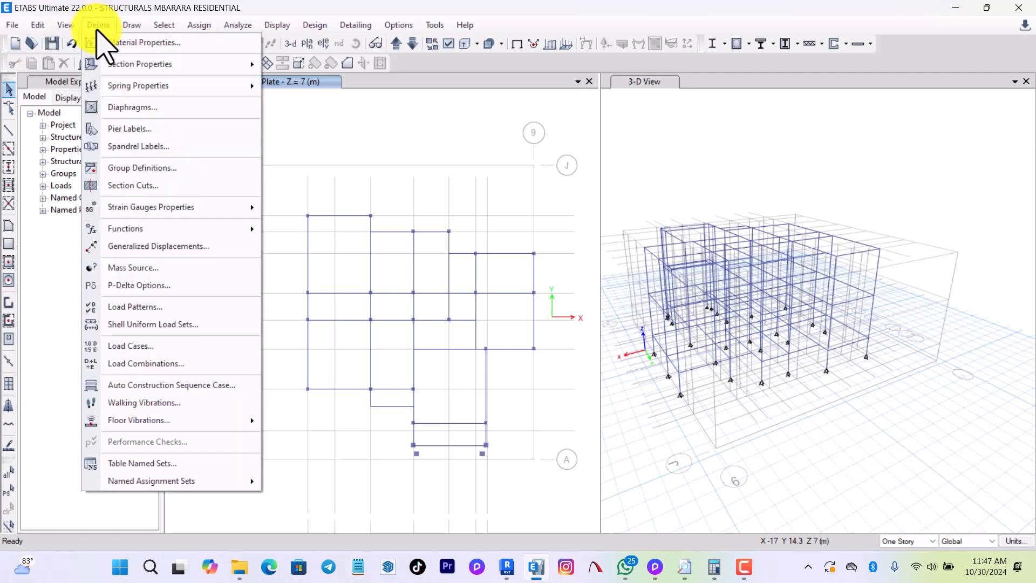
{"action": "mouse_move", "coordinate": [116, 64]}
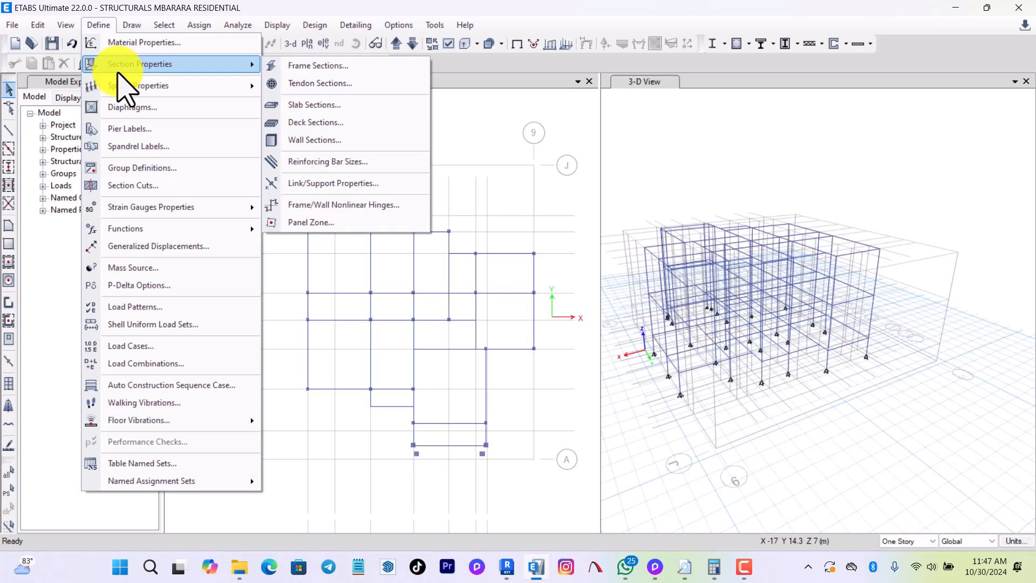
{"action": "left_click", "coordinate": [334, 106]}
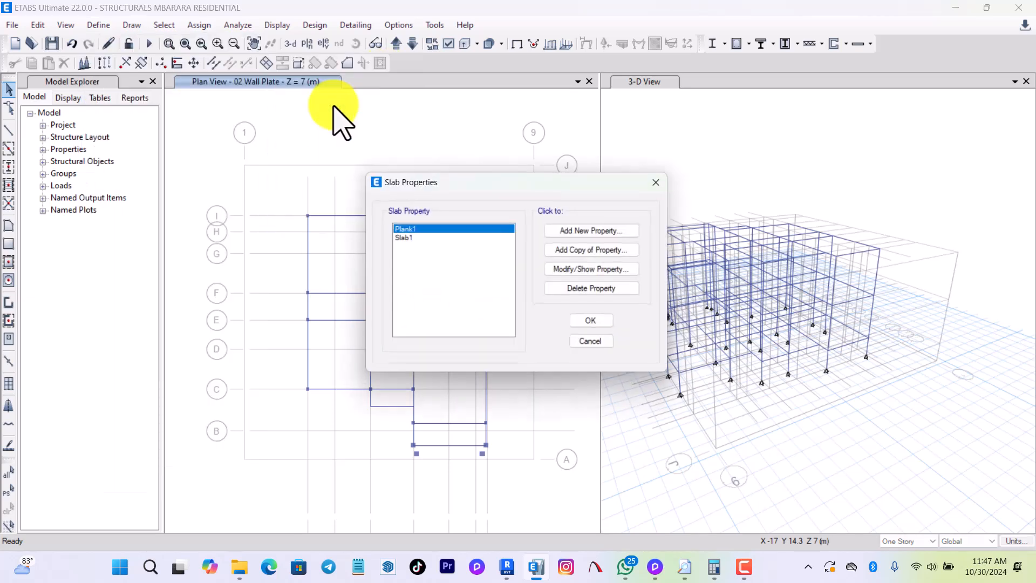
{"action": "left_click", "coordinate": [587, 229]}
{"action": "left_click", "coordinate": [594, 221]}
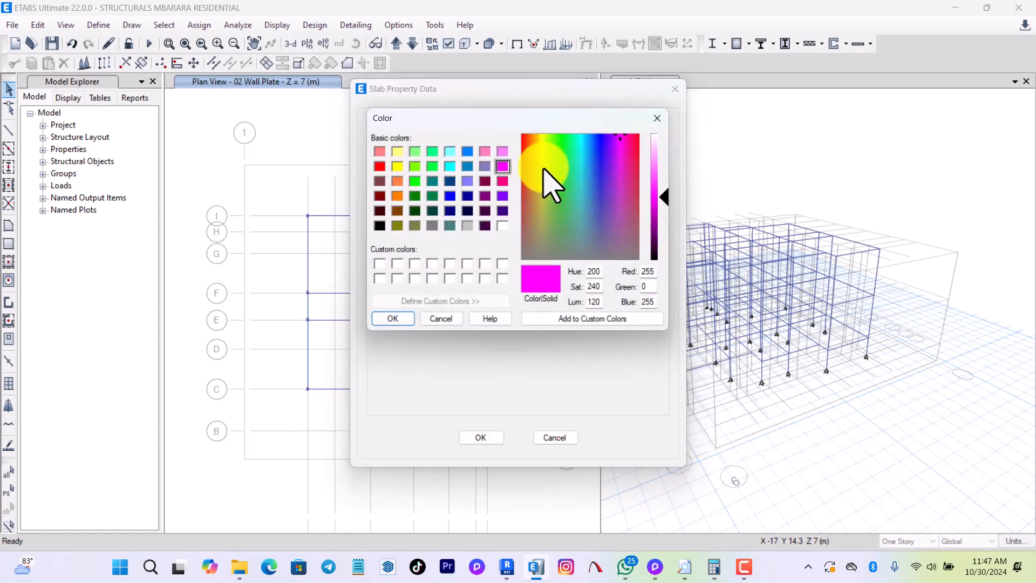
{"action": "left_click", "coordinate": [657, 118]}
{"action": "left_click_drag", "start_coordinate": [559, 137], "coordinate": [419, 135]}
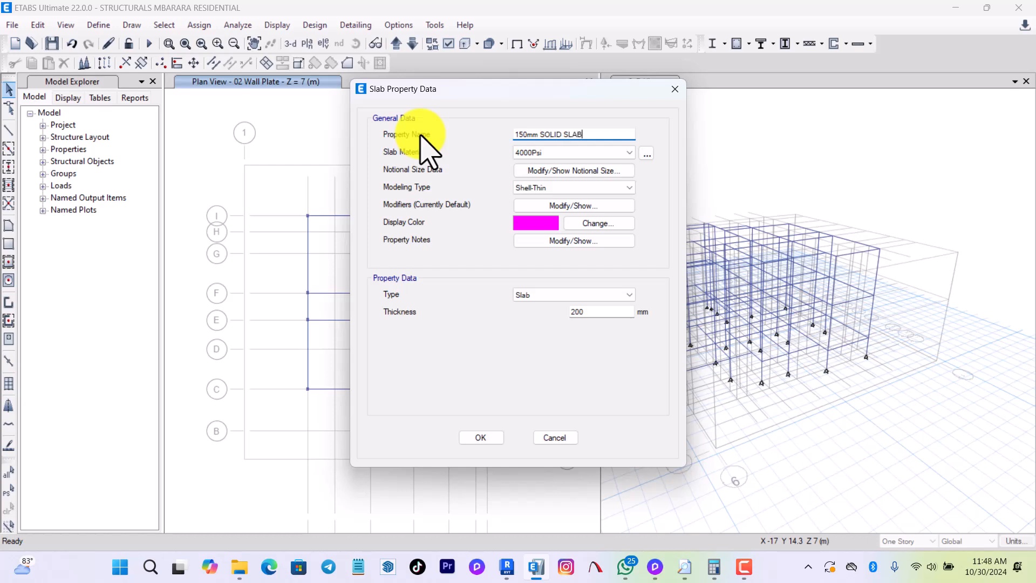
{"action": "left_click", "coordinate": [545, 153]}
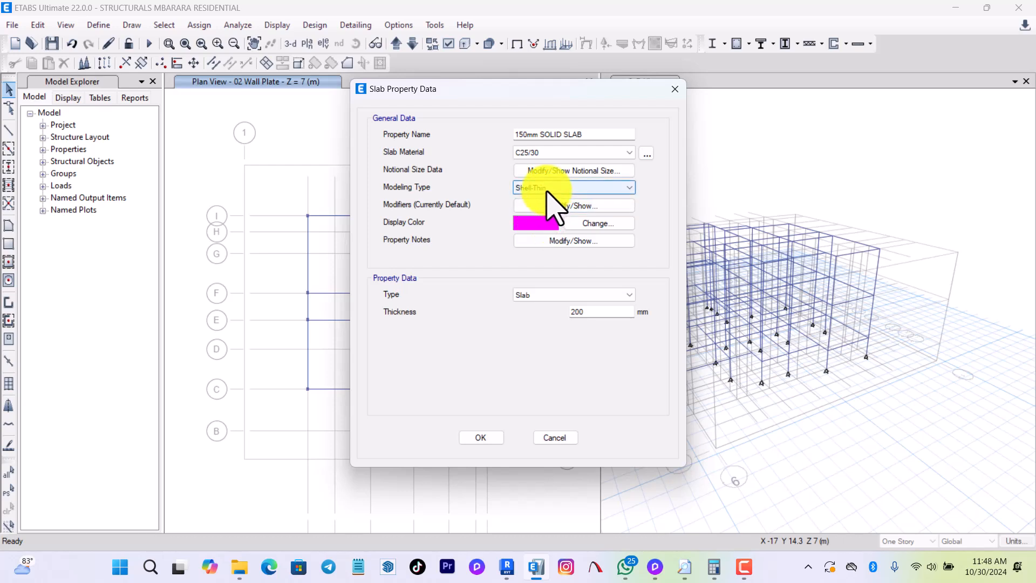
Set the solid slab's thickness to 150 mm, keep its default stiffness modifiers and accept the property.
{"action": "double_click", "coordinate": [580, 311]}
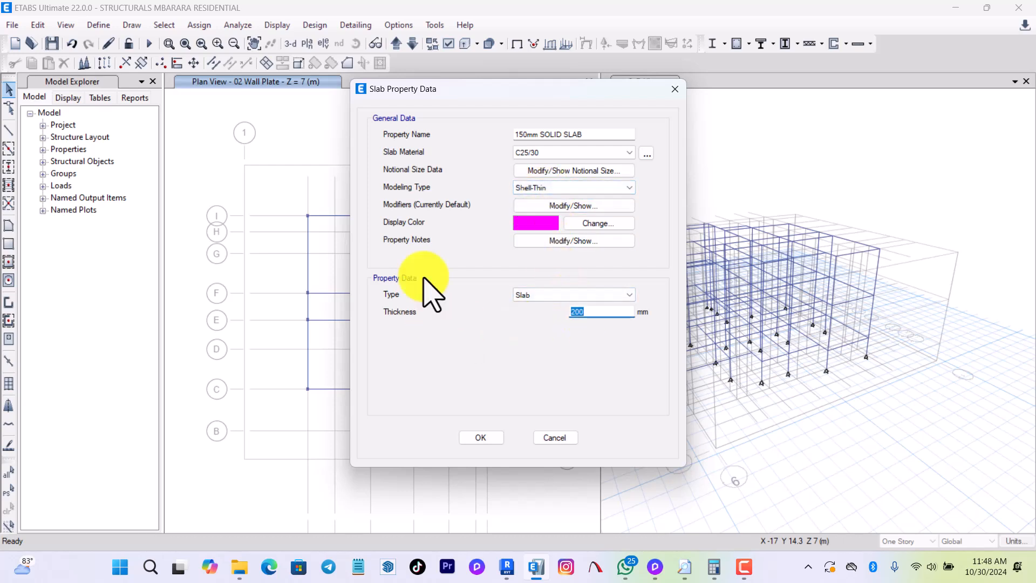
{"action": "left_click", "coordinate": [597, 295]}
{"action": "left_click", "coordinate": [597, 303]}
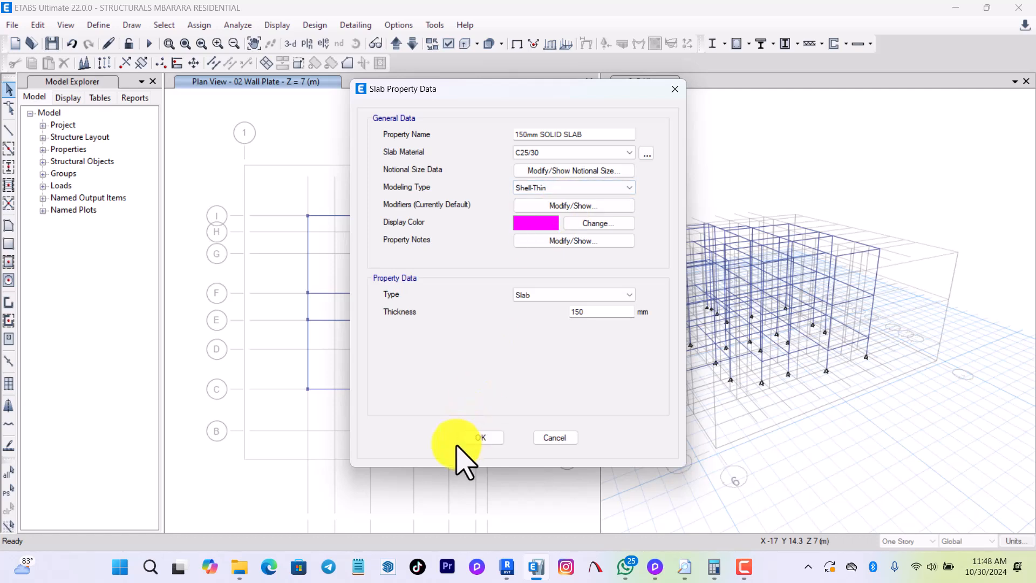
{"action": "left_click", "coordinate": [561, 205]}
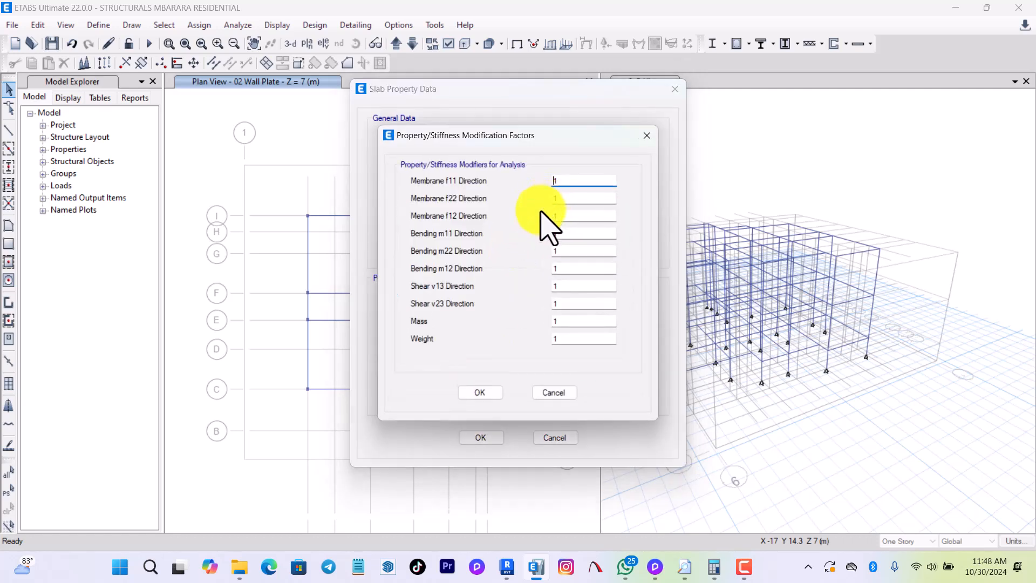
{"action": "left_click", "coordinate": [479, 393]}
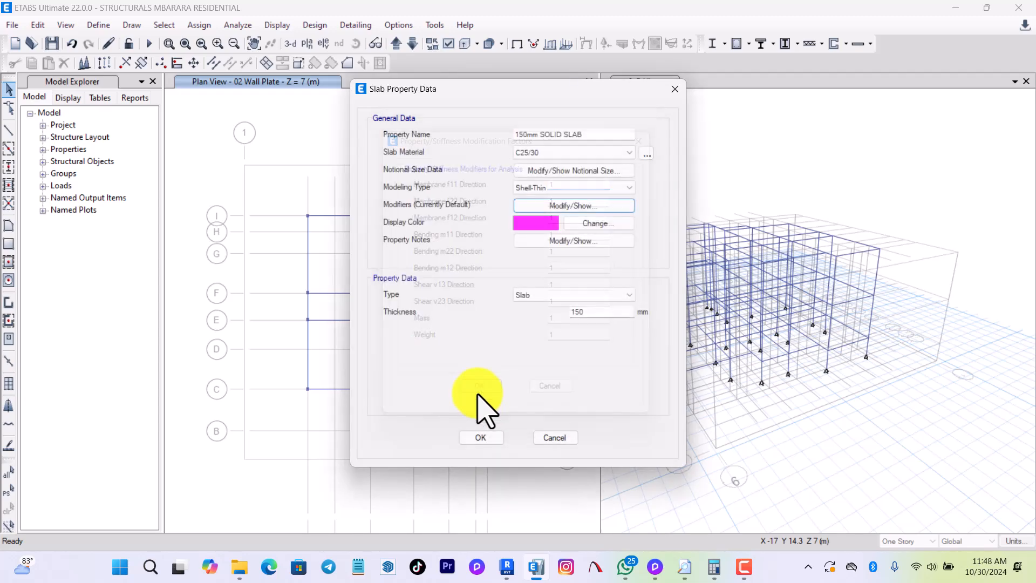
{"action": "left_click", "coordinate": [481, 437]}
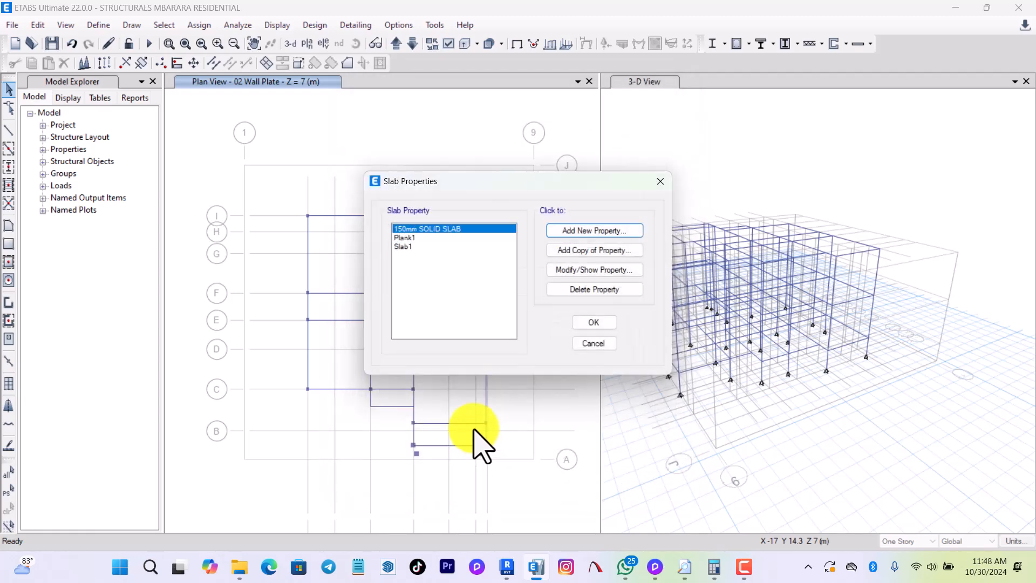
Add a new slab property named 200mm Hollow SLAB with C25/30 material and the Ribbed type.
{"action": "left_click", "coordinate": [586, 232]}
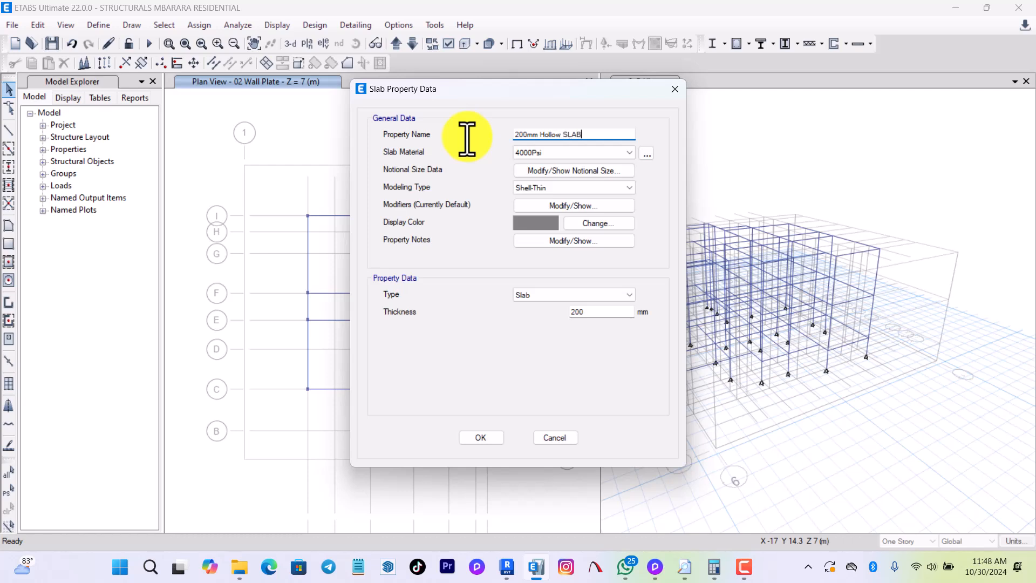
{"action": "left_click", "coordinate": [574, 153]}
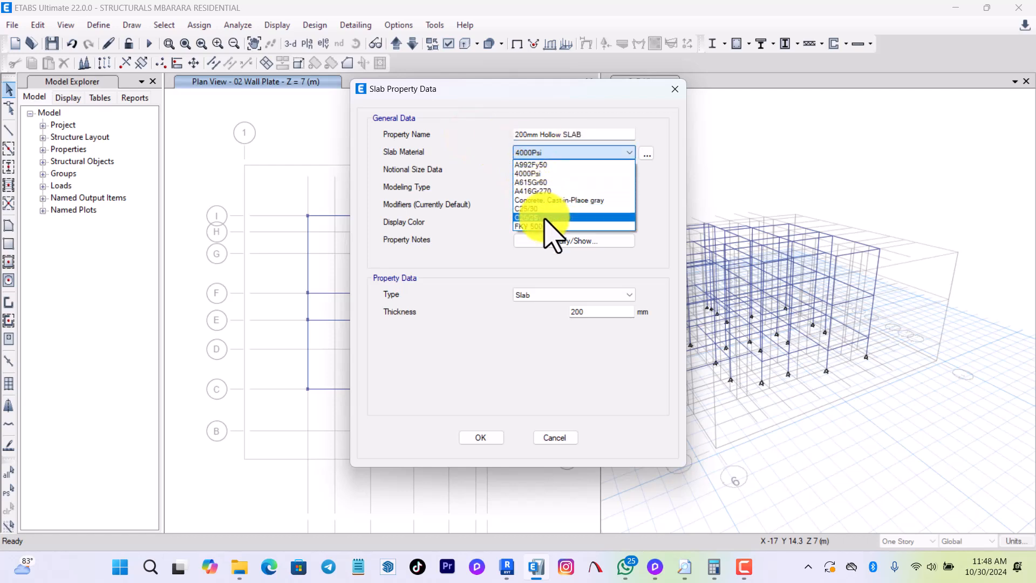
{"action": "left_click", "coordinate": [540, 209]}
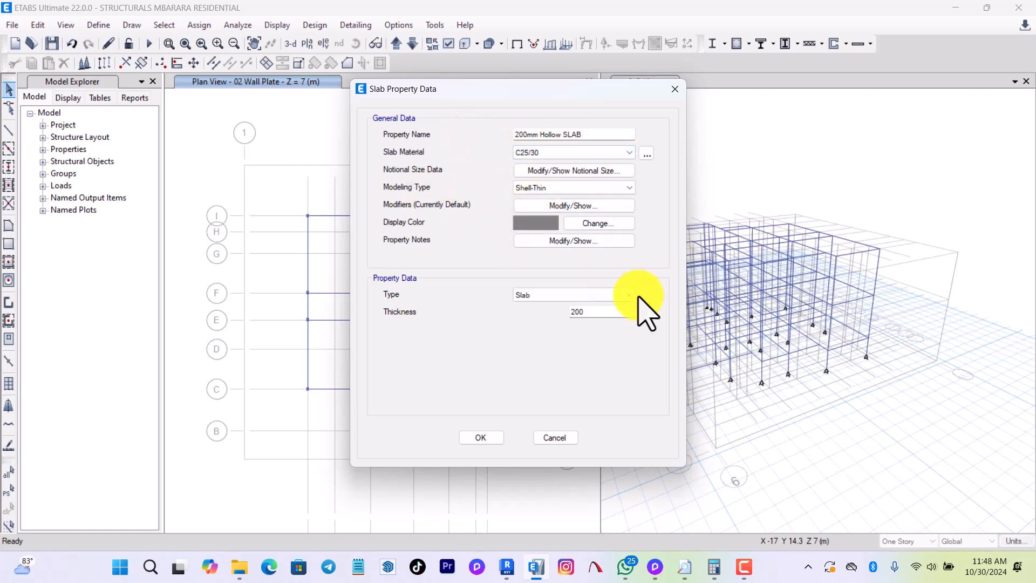
{"action": "left_click", "coordinate": [592, 298]}
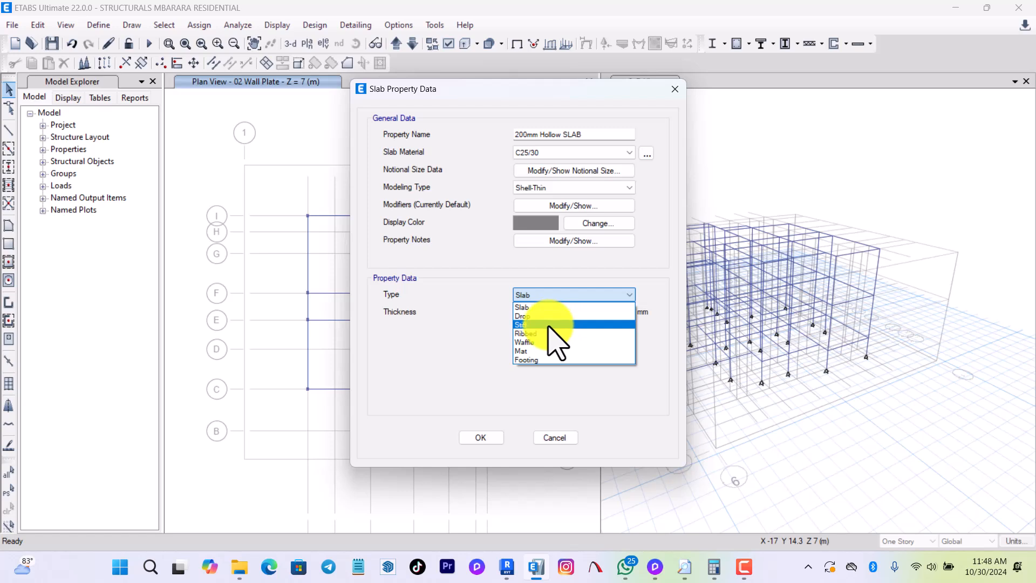
{"action": "left_click", "coordinate": [537, 330]}
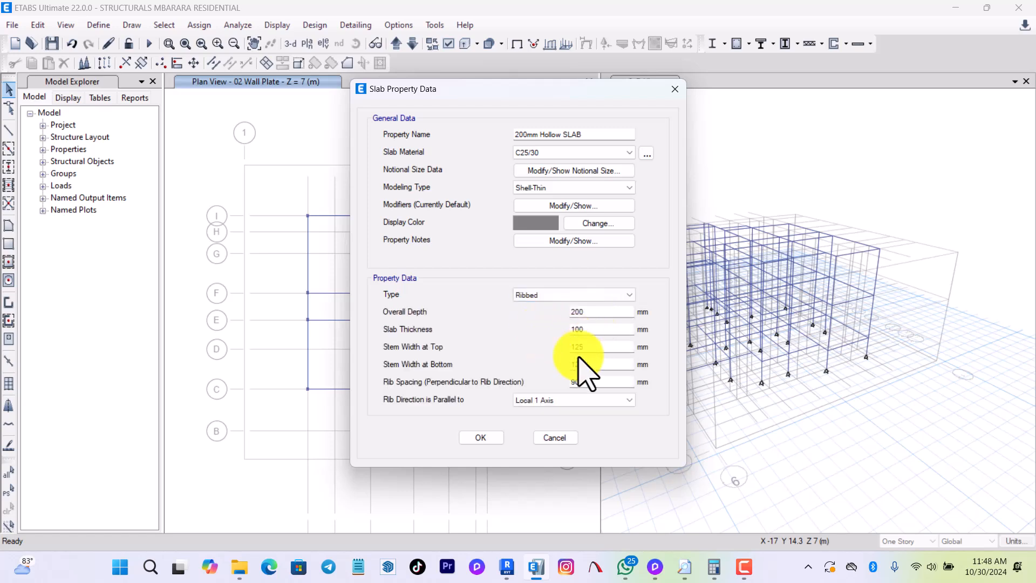
Set the ribbed slab's thickness to 50 mm, top stem width 450 mm, bottom stem width 150 mm and rib spacing 450 mm, and accept all slab properties.
{"action": "left_click_drag", "start_coordinate": [594, 329], "coordinate": [564, 334]}
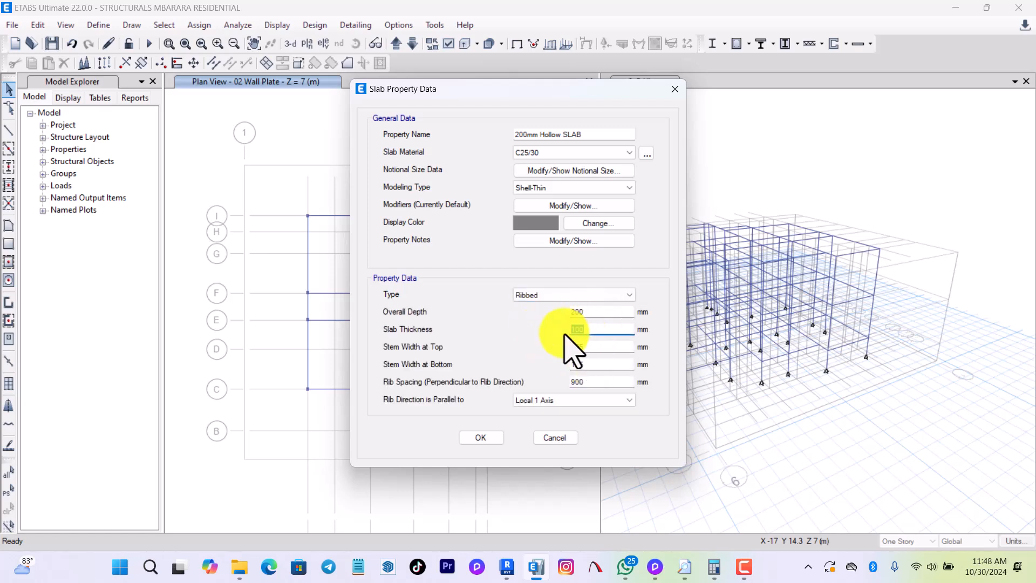
{"action": "type", "text": "50"}
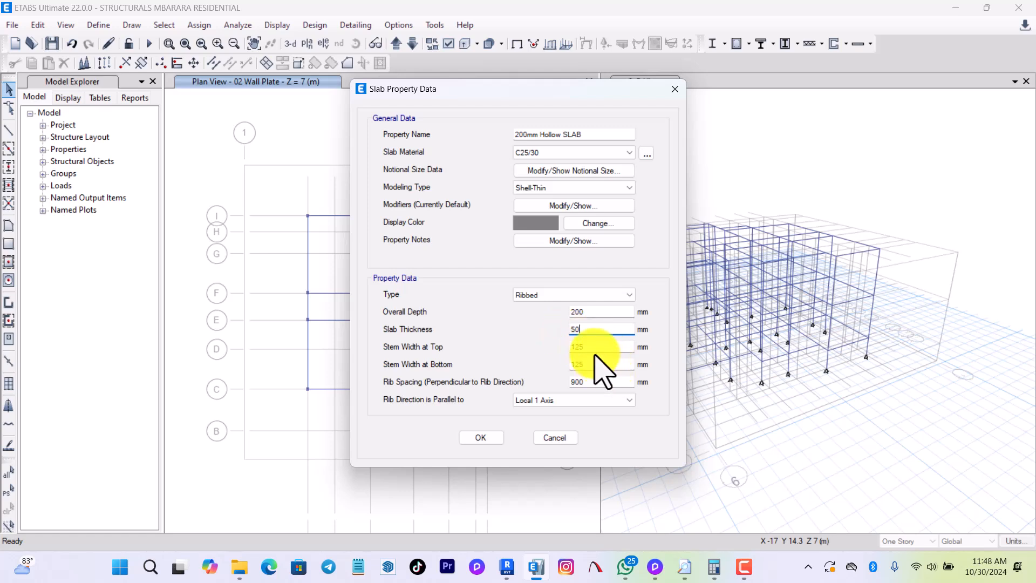
{"action": "key", "text": "Tab"}
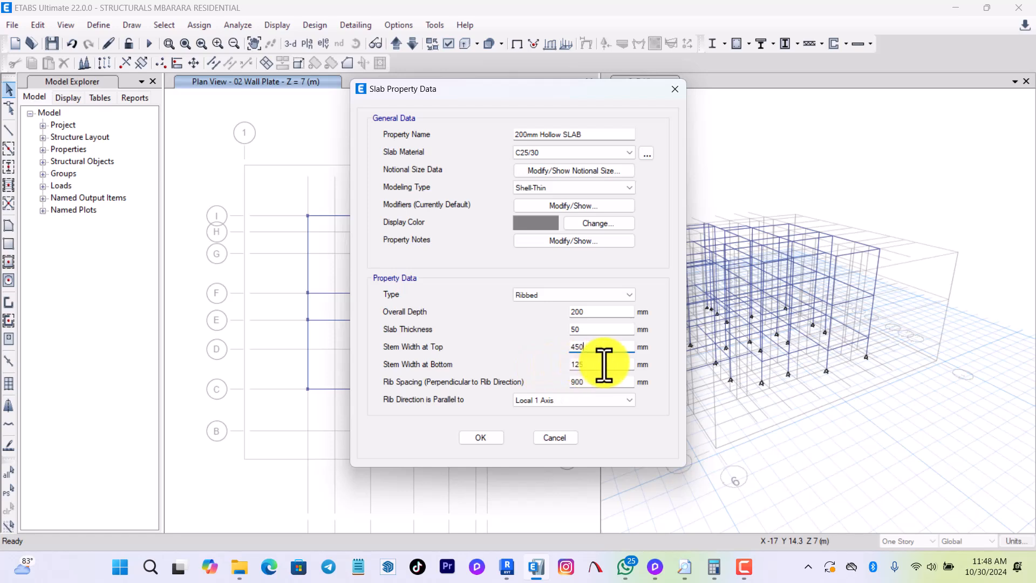
{"action": "key", "text": "Tab"}
{"action": "key", "text": "Tab"}
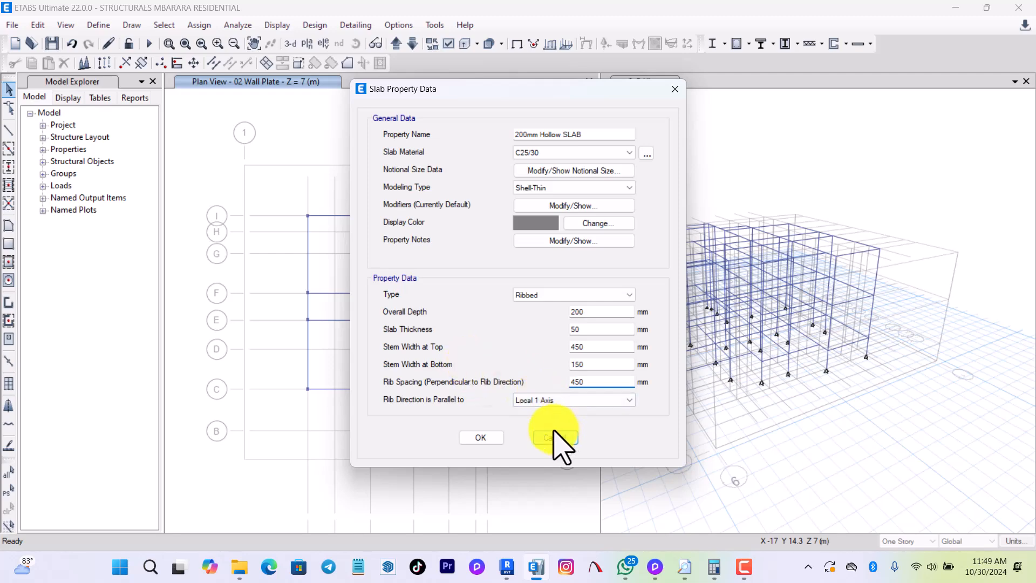
{"action": "left_click", "coordinate": [479, 437]}
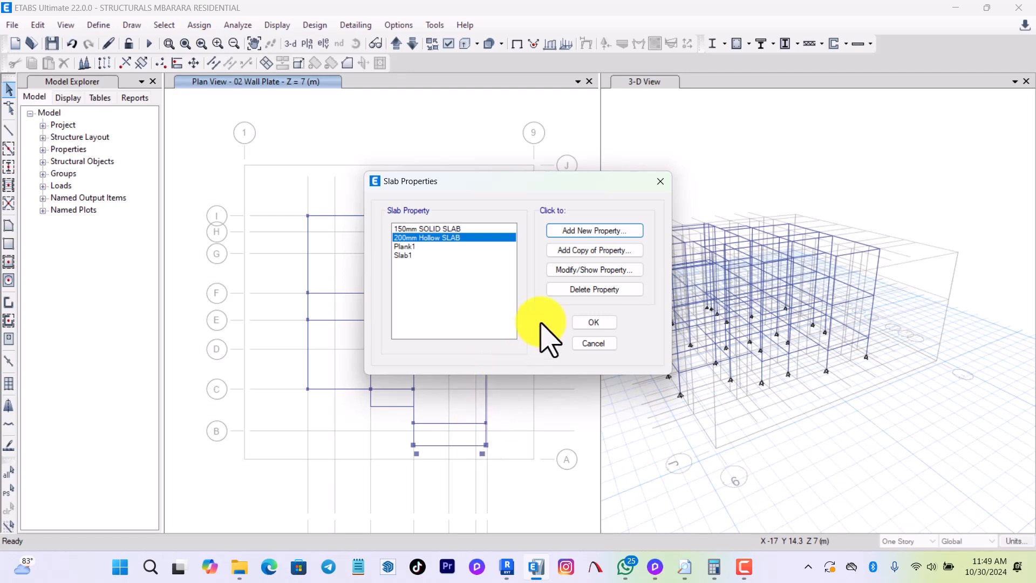
{"action": "left_click", "coordinate": [590, 270]}
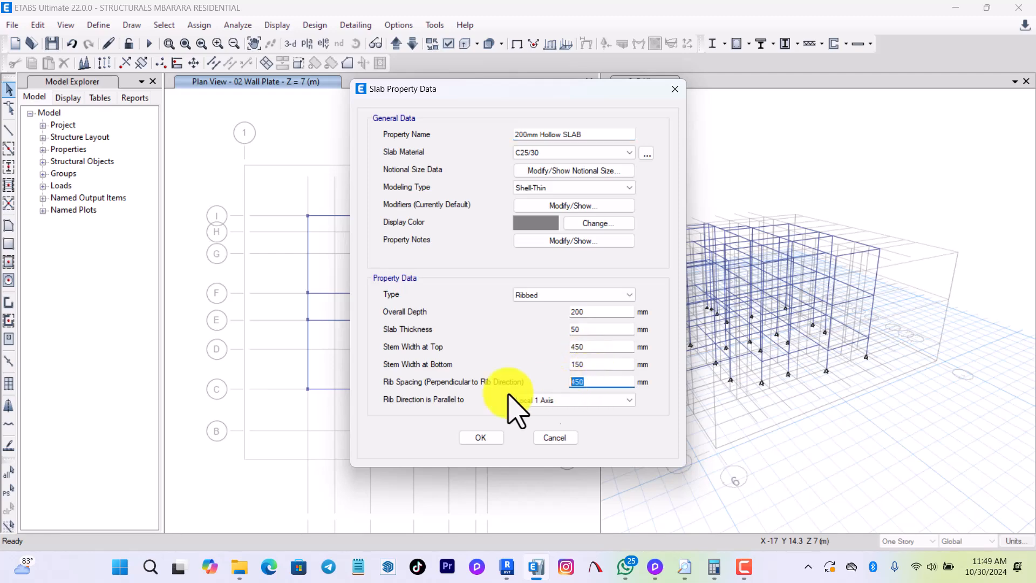
{"action": "left_click", "coordinate": [486, 437]}
{"action": "left_click", "coordinate": [594, 323]}
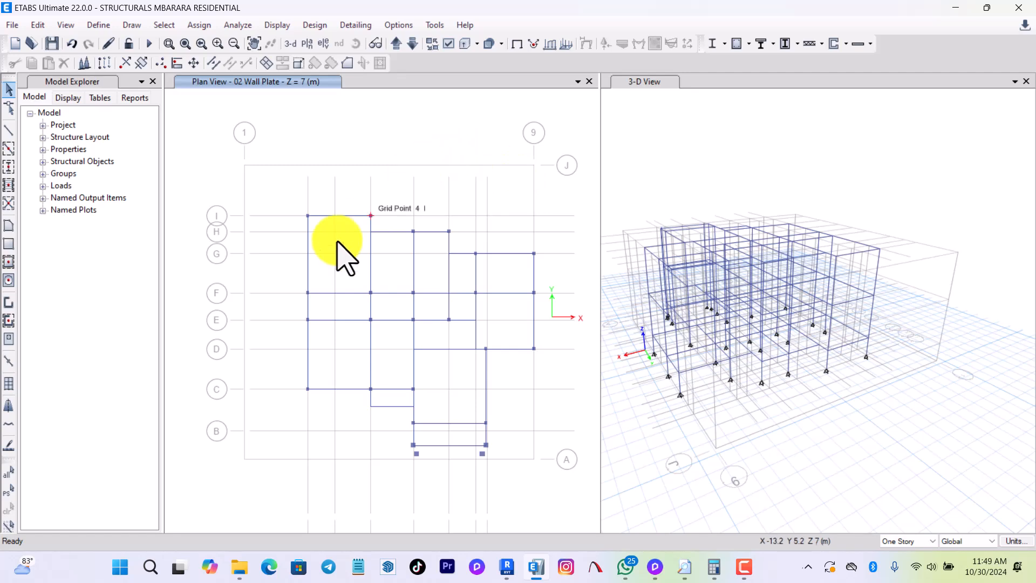
Switch the plan to 01 First Floor Slab and inspect the beams around the small rectangular bay near grid line B.
{"action": "scroll", "coordinate": [365, 225], "scroll_direction": "up", "scroll_amount": 3}
{"action": "scroll", "coordinate": [267, 219], "scroll_direction": "down", "scroll_amount": 3}
{"action": "left_click", "coordinate": [9, 225]}
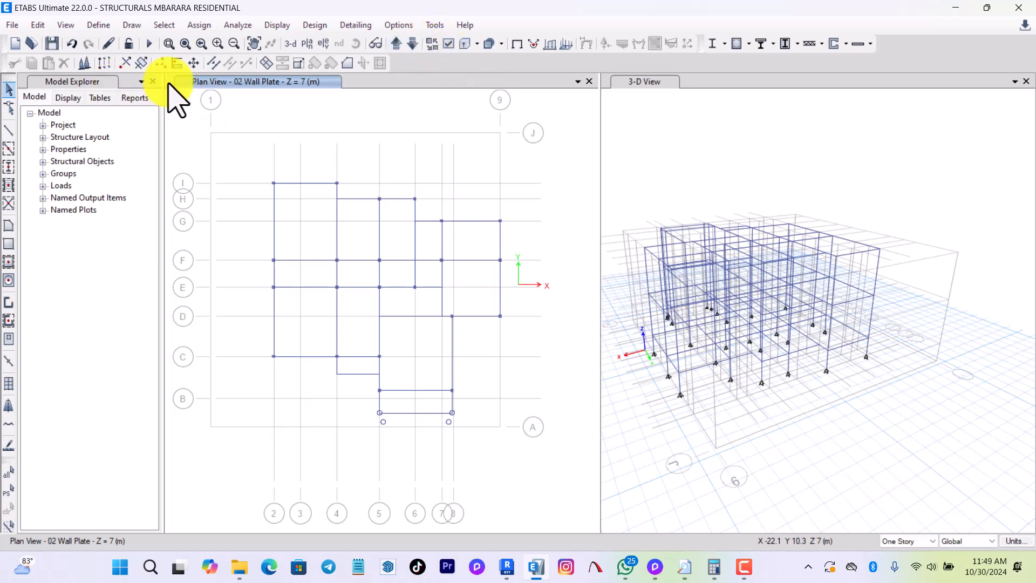
{"action": "left_click", "coordinate": [412, 43]}
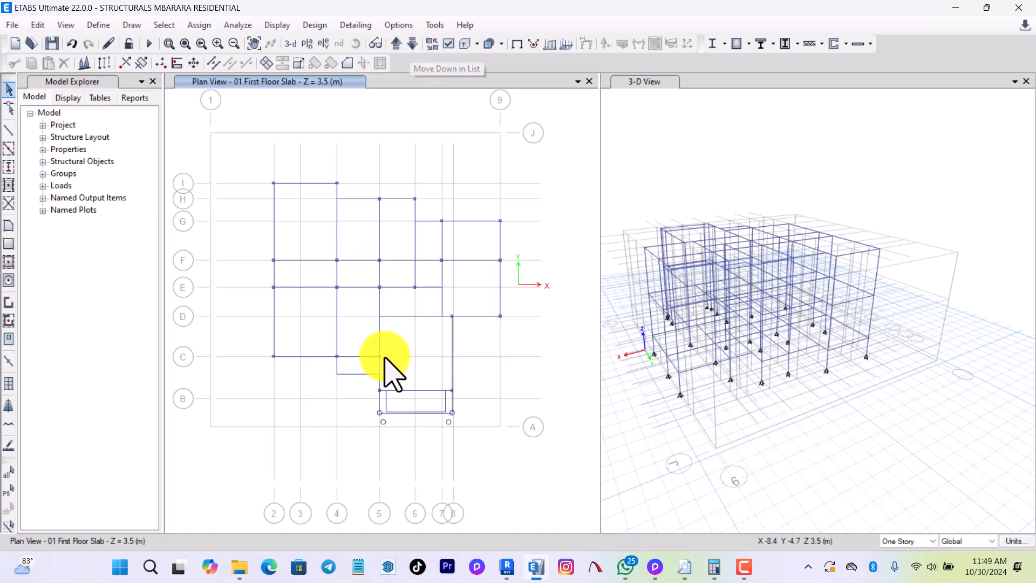
{"action": "scroll", "coordinate": [389, 418], "scroll_direction": "up", "scroll_amount": 3}
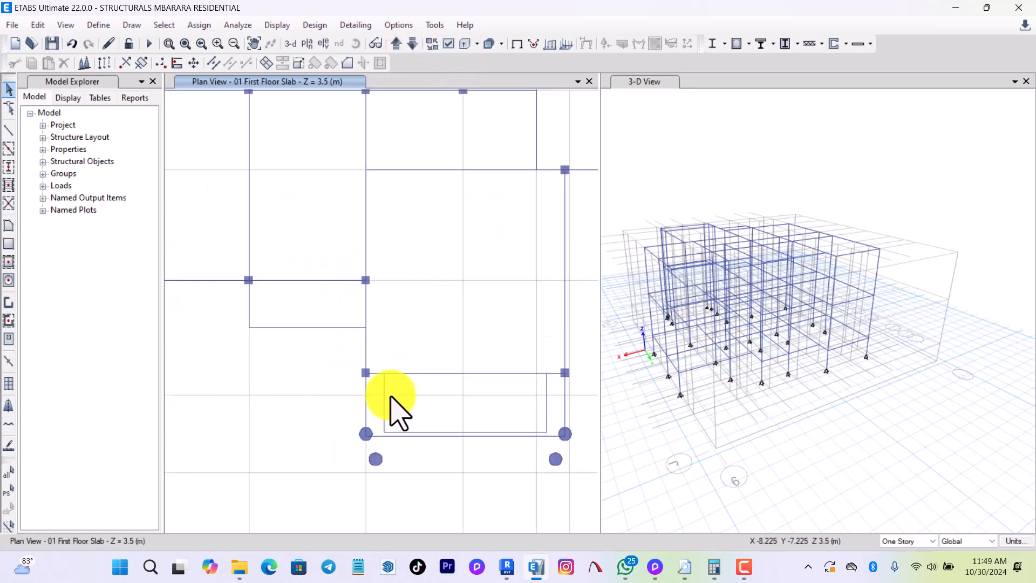
{"action": "scroll", "coordinate": [369, 416], "scroll_direction": "up", "scroll_amount": 2}
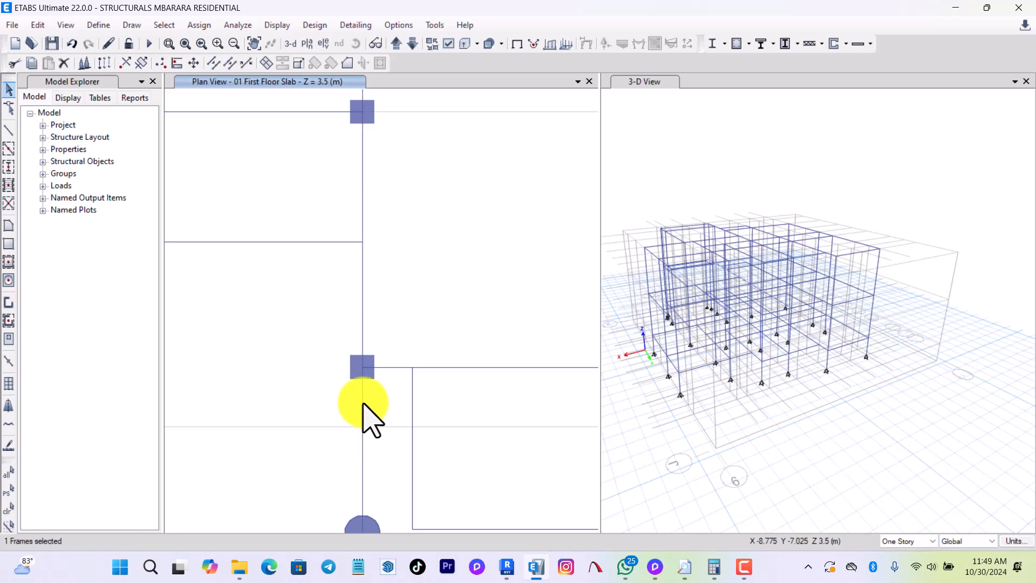
{"action": "scroll", "coordinate": [358, 378], "scroll_direction": "down", "scroll_amount": 3}
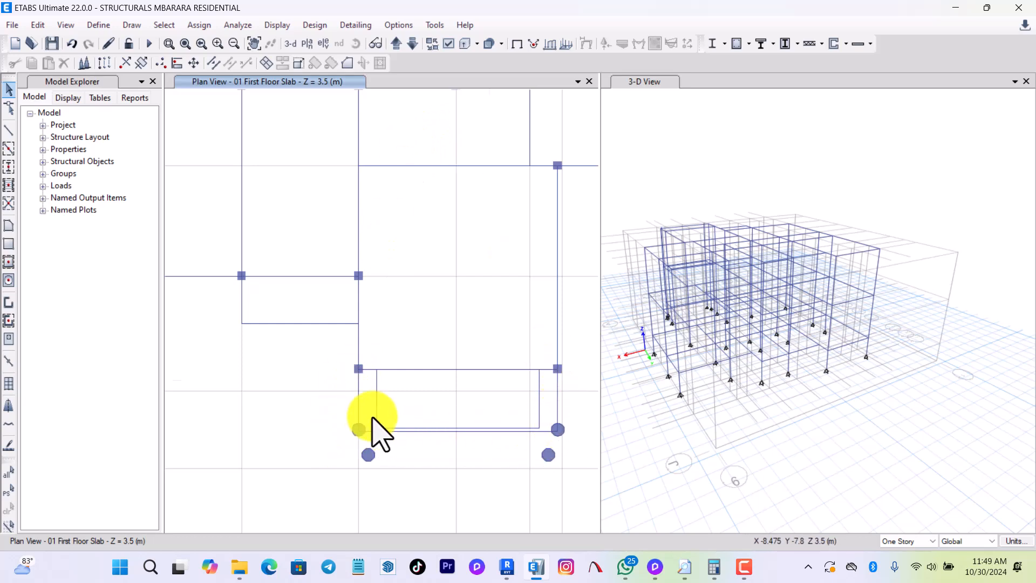
{"action": "scroll", "coordinate": [373, 417], "scroll_direction": "up", "scroll_amount": 3}
{"action": "scroll", "coordinate": [342, 363], "scroll_direction": "down", "scroll_amount": 3}
Break the two long side beams along grids 5 and 8 at the column joints near grid B, using intersections with selected frames and joints.
{"action": "left_click", "coordinate": [340, 362]}
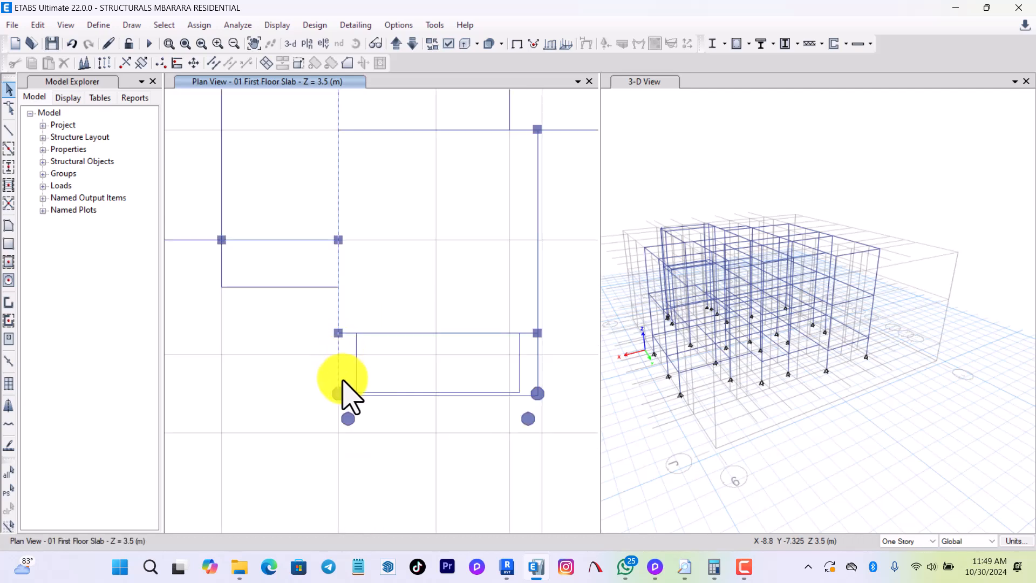
{"action": "left_click", "coordinate": [340, 334]}
{"action": "left_click", "coordinate": [538, 359]}
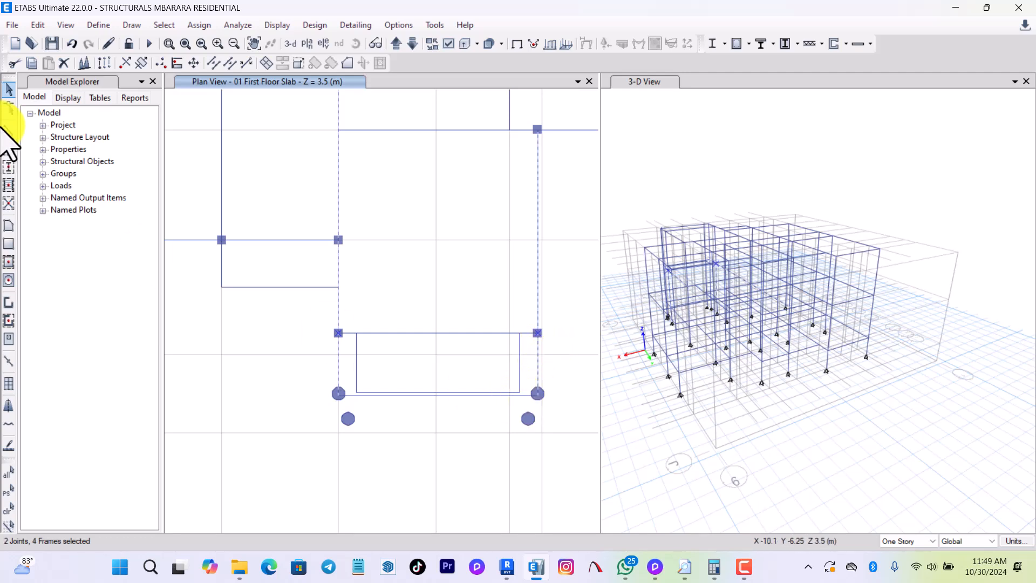
{"action": "left_click", "coordinate": [36, 25]}
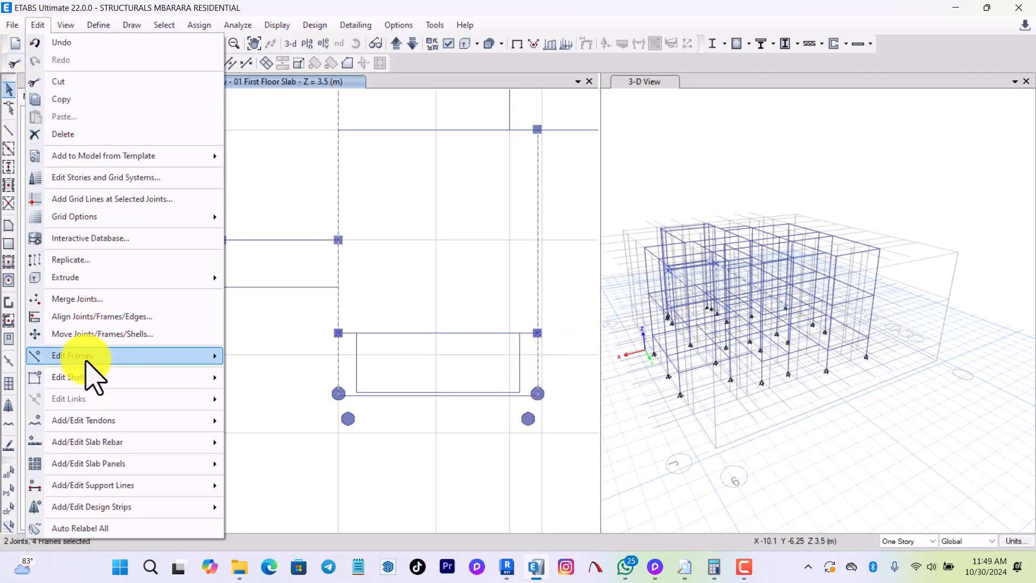
{"action": "mouse_move", "coordinate": [81, 355]}
{"action": "left_click", "coordinate": [275, 357]}
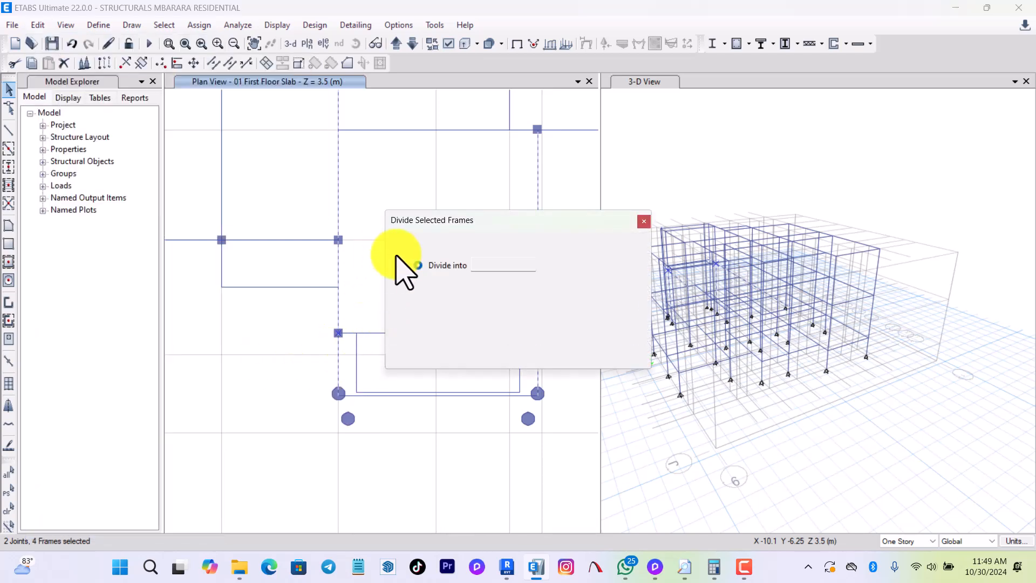
{"action": "left_click", "coordinate": [441, 285]}
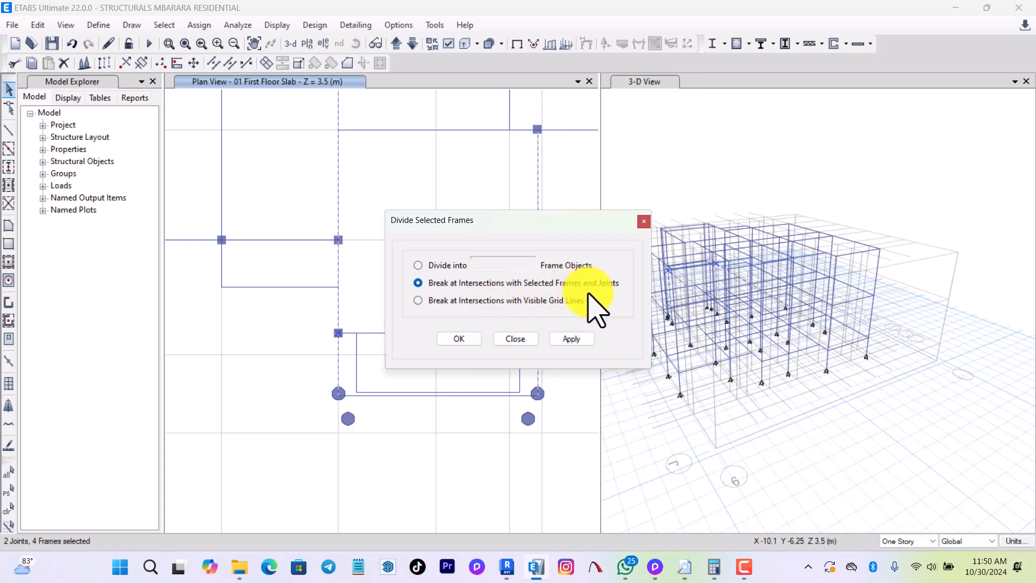
{"action": "left_click", "coordinate": [572, 339]}
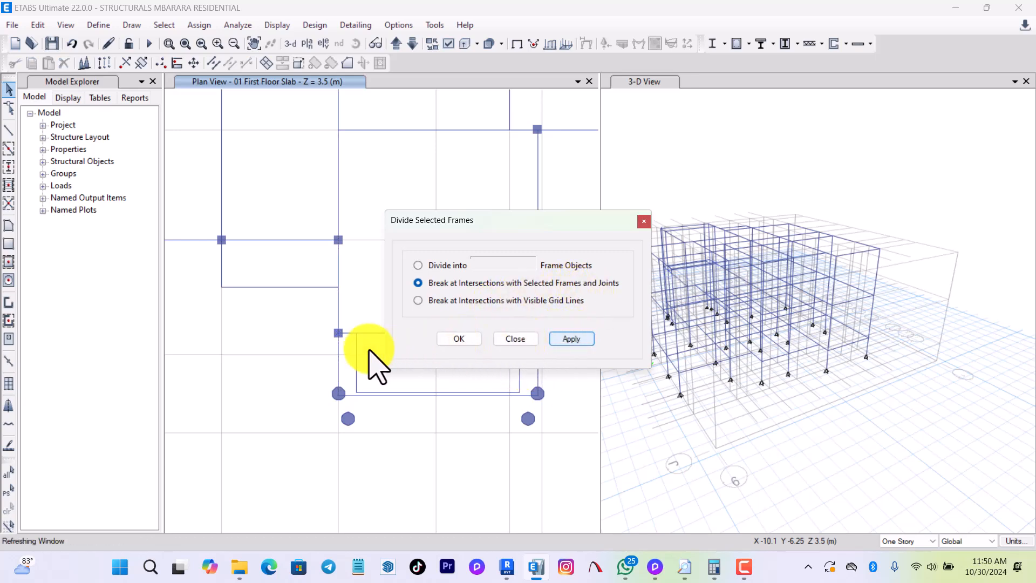
{"action": "left_click", "coordinate": [339, 351]}
{"action": "left_click", "coordinate": [381, 397]}
{"action": "left_click", "coordinate": [537, 360]}
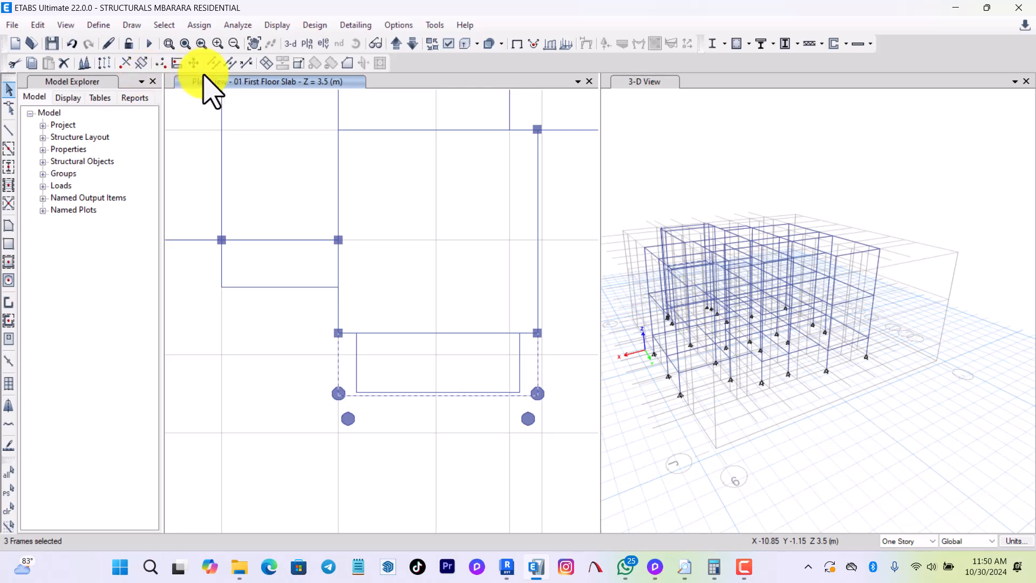
{"action": "scroll", "coordinate": [423, 383], "scroll_direction": "down", "scroll_amount": 3}
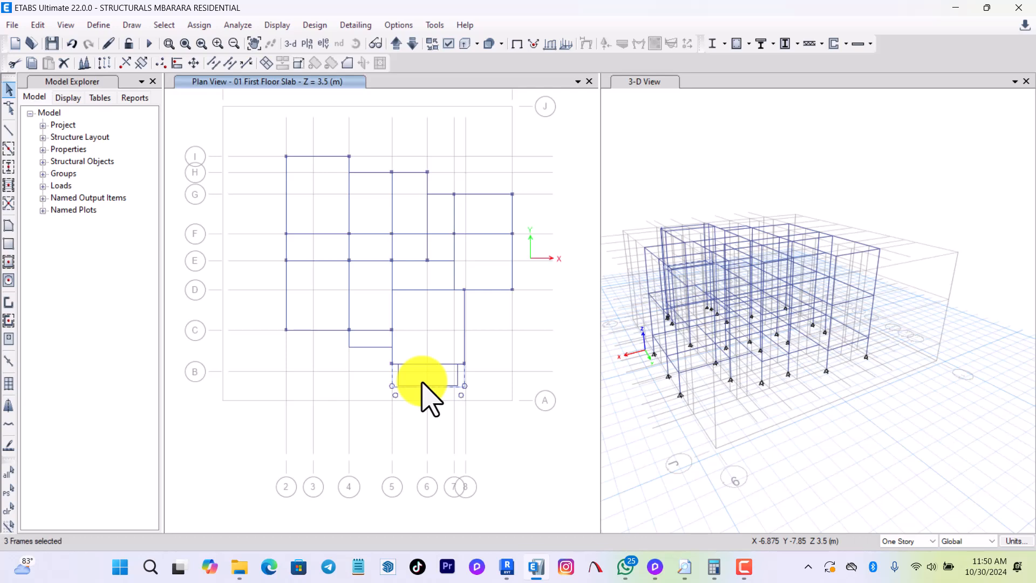
{"action": "scroll", "coordinate": [423, 382], "scroll_direction": "up", "scroll_amount": 3}
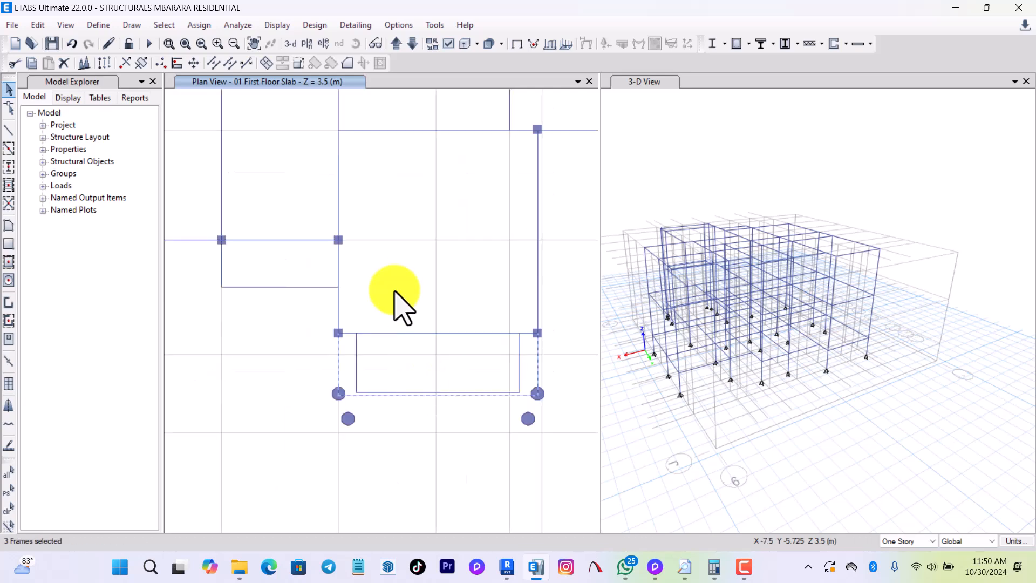
{"action": "scroll", "coordinate": [405, 412], "scroll_direction": "up", "scroll_amount": 3}
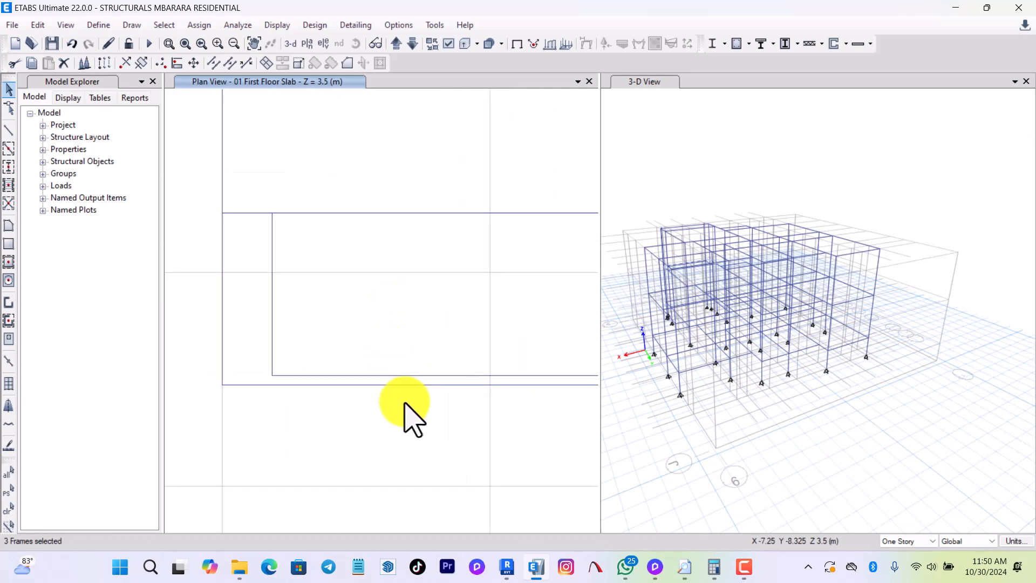
{"action": "scroll", "coordinate": [396, 424], "scroll_direction": "down", "scroll_amount": 5}
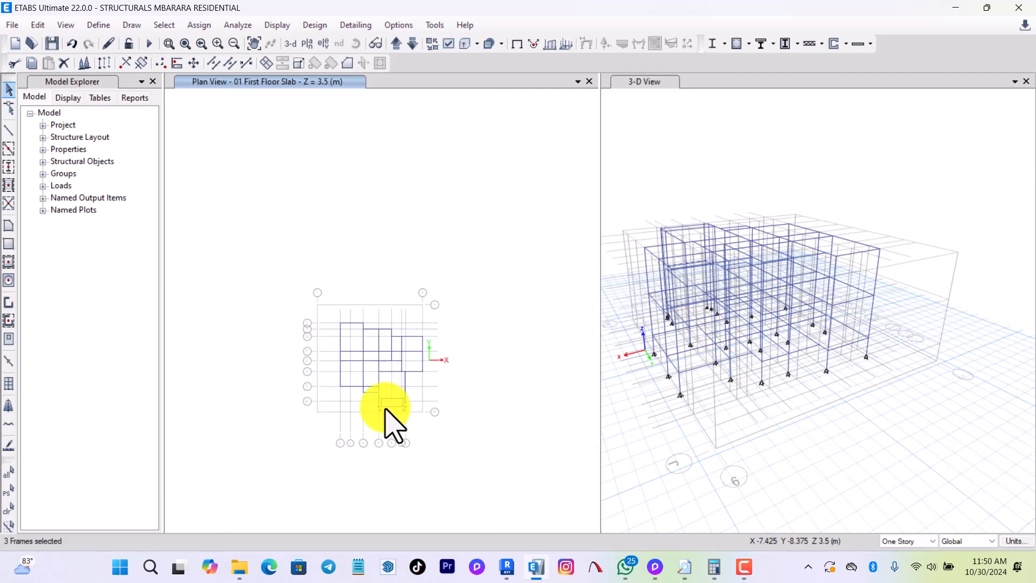
{"action": "scroll", "coordinate": [396, 425], "scroll_direction": "up", "scroll_amount": 4}
{"action": "scroll", "coordinate": [394, 425], "scroll_direction": "up", "scroll_amount": 4}
{"action": "key", "text": "Escape"}
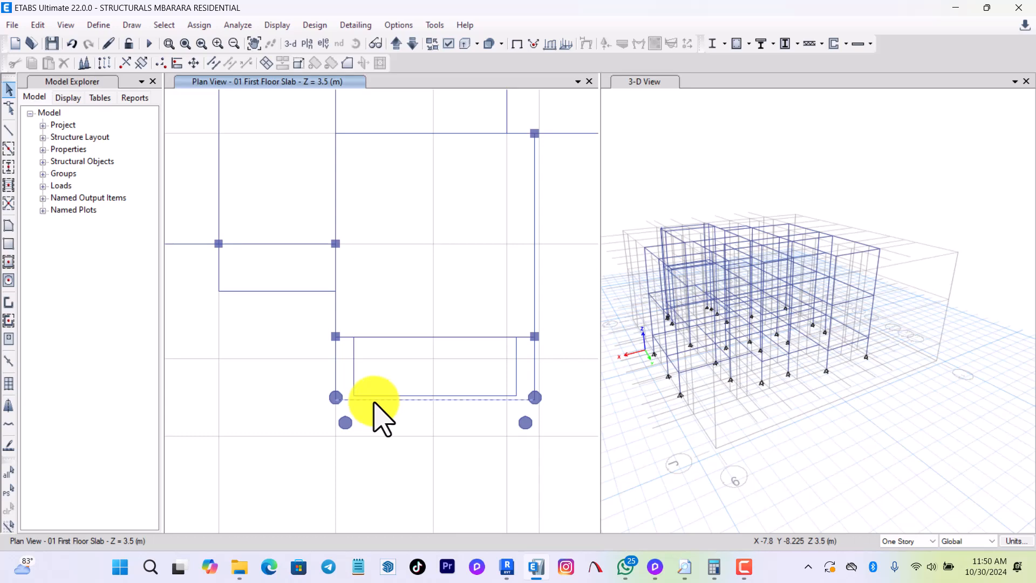
Check the small bay near grid B on the ground-floor and base plans, and delete its three outer beams on 01 First Floor Slab.
{"action": "left_click", "coordinate": [335, 370]}
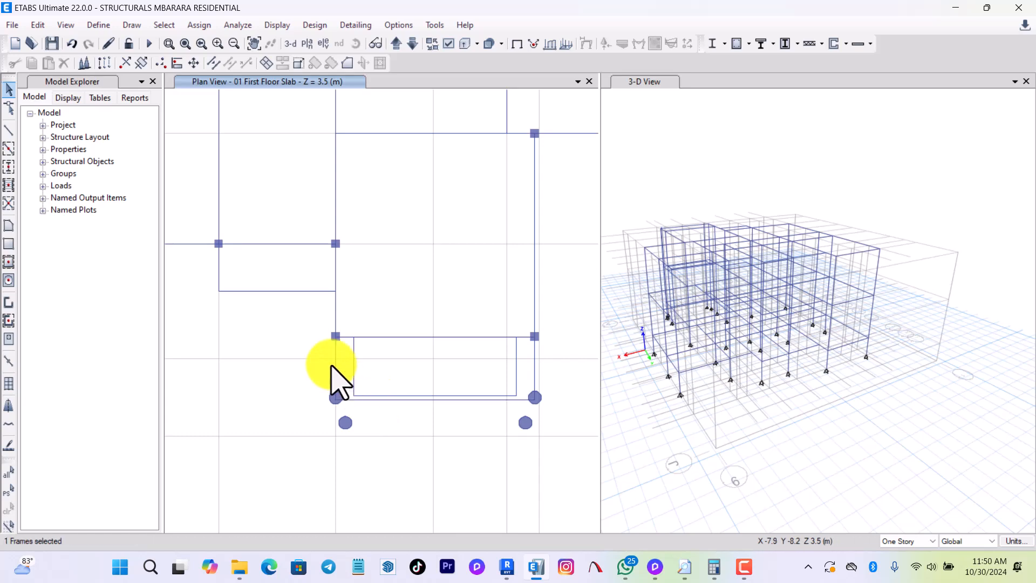
{"action": "left_click", "coordinate": [533, 376]}
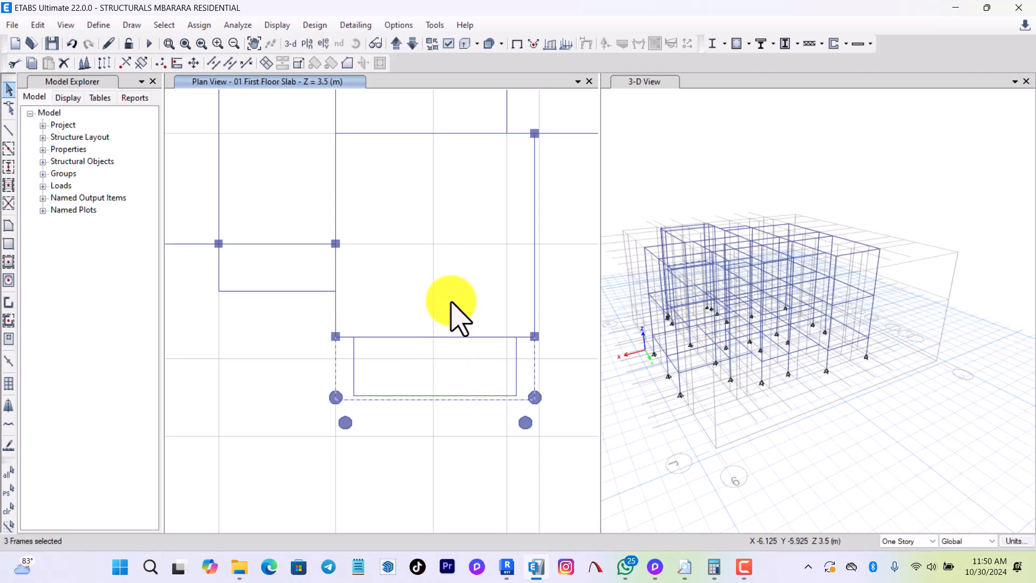
{"action": "left_click", "coordinate": [412, 47]}
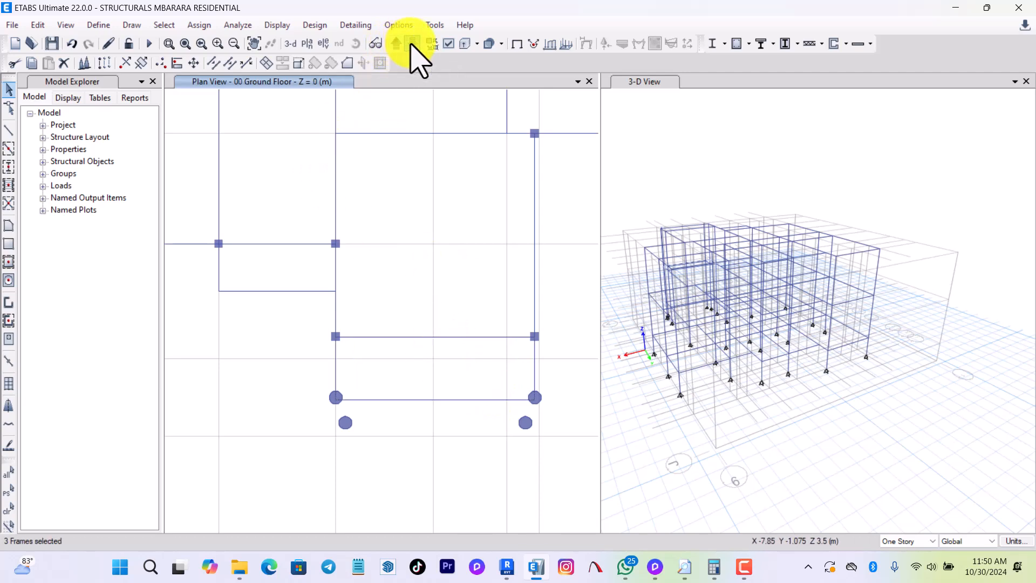
{"action": "left_click", "coordinate": [412, 44]}
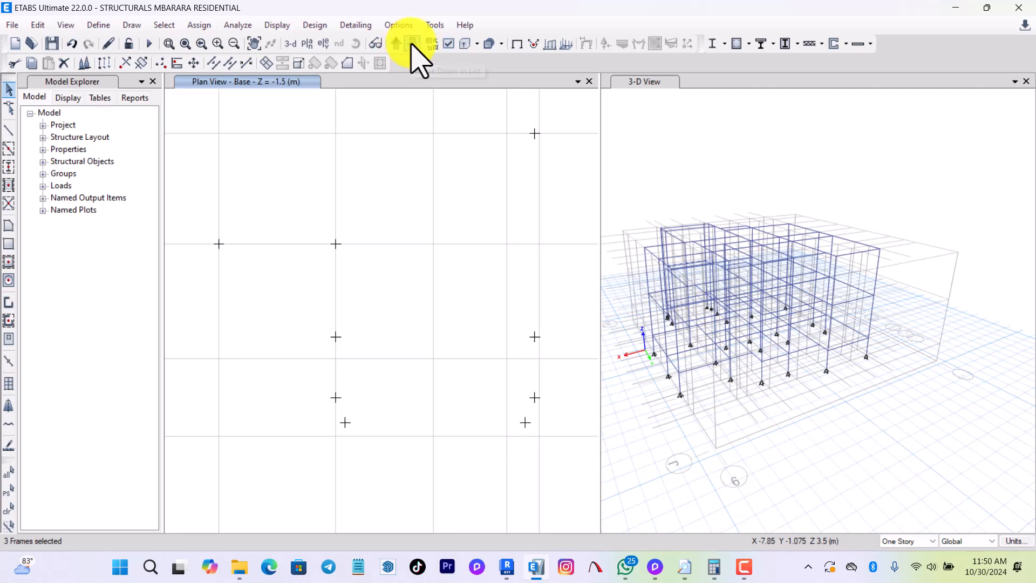
{"action": "left_click", "coordinate": [413, 44]}
{"action": "left_click", "coordinate": [412, 44]}
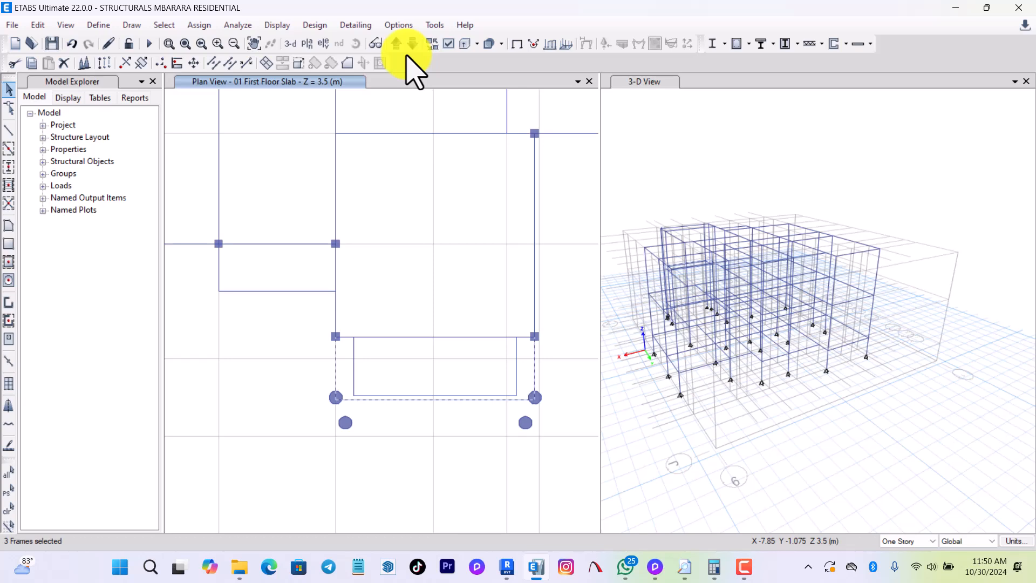
{"action": "scroll", "coordinate": [378, 402], "scroll_direction": "up", "scroll_amount": 2}
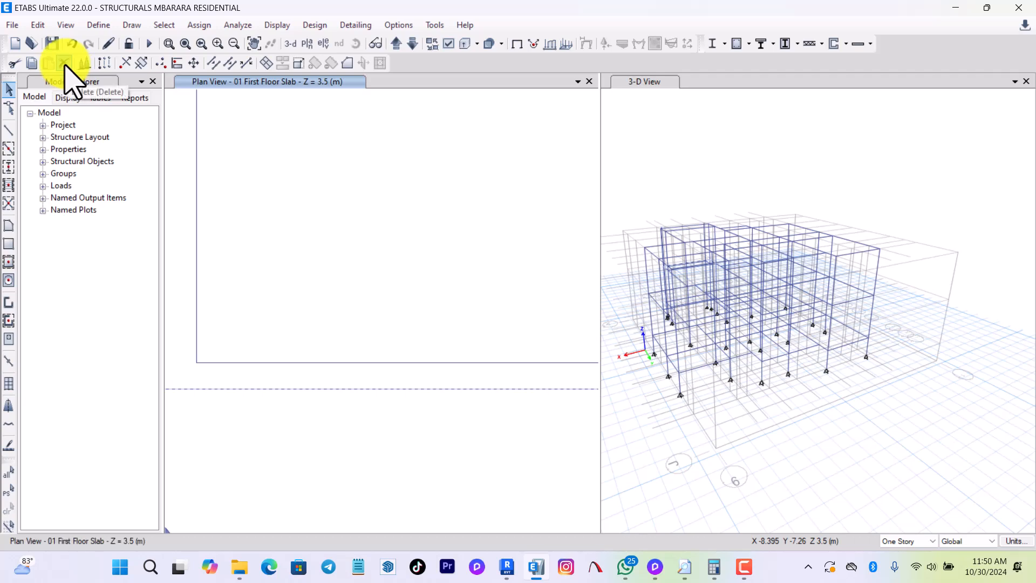
{"action": "scroll", "coordinate": [419, 407], "scroll_direction": "down", "scroll_amount": 2}
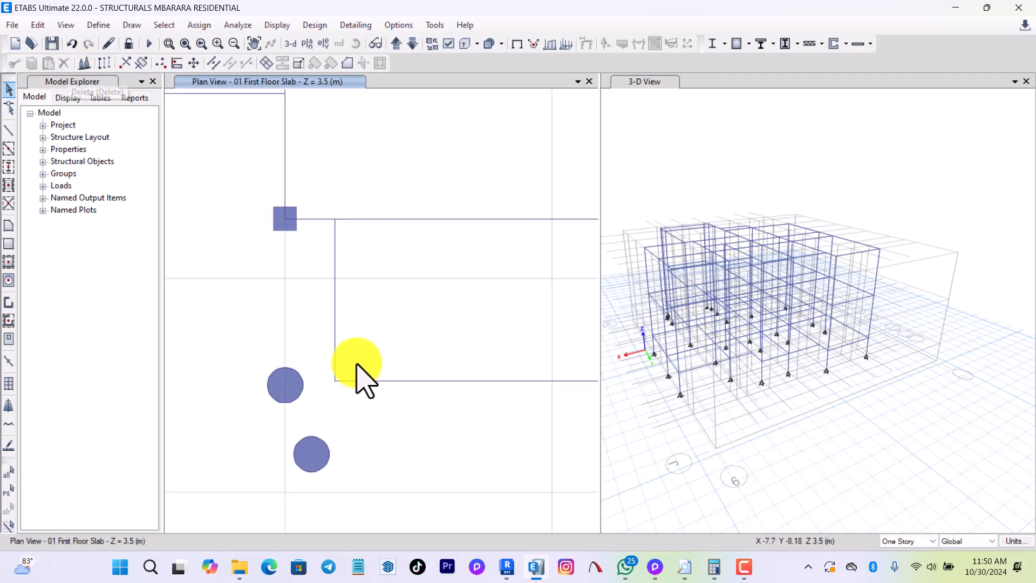
{"action": "scroll", "coordinate": [357, 372], "scroll_direction": "down", "scroll_amount": 1}
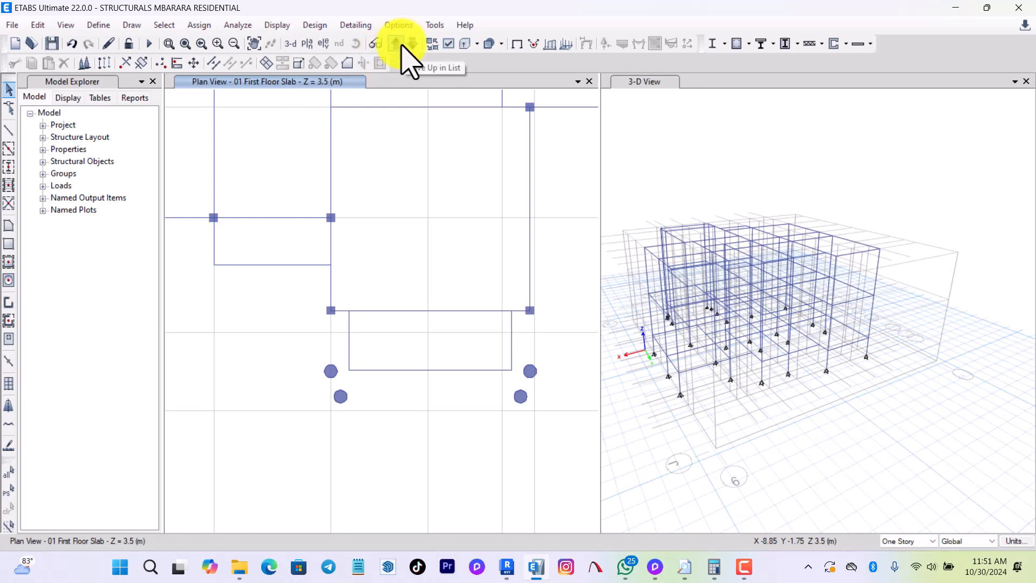
Start the rectangular floor drawing command on the 01 First Floor Slab plan and open the slab property choices.
{"action": "scroll", "coordinate": [404, 410], "scroll_direction": "down", "scroll_amount": 3}
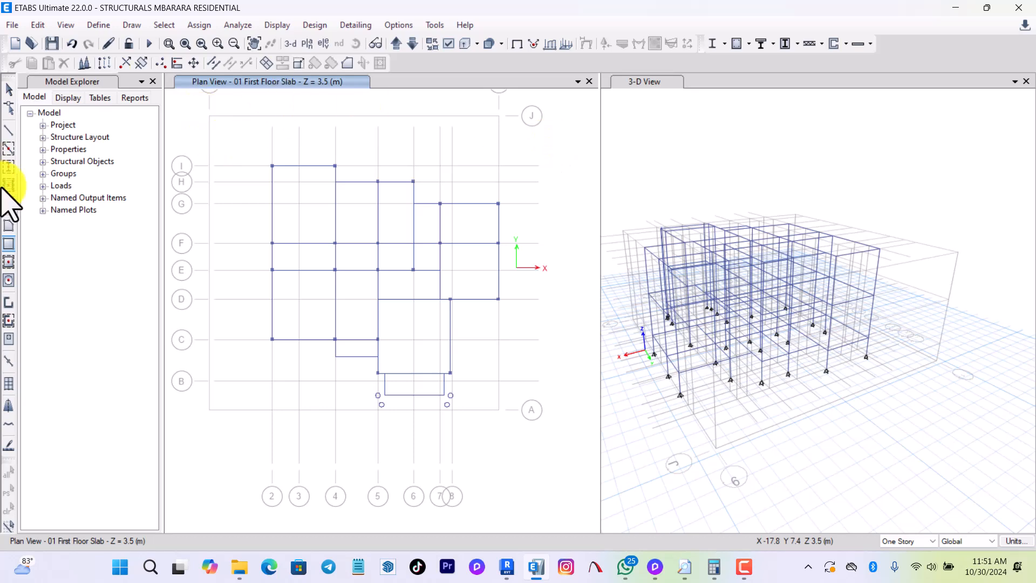
{"action": "left_click", "coordinate": [8, 261]}
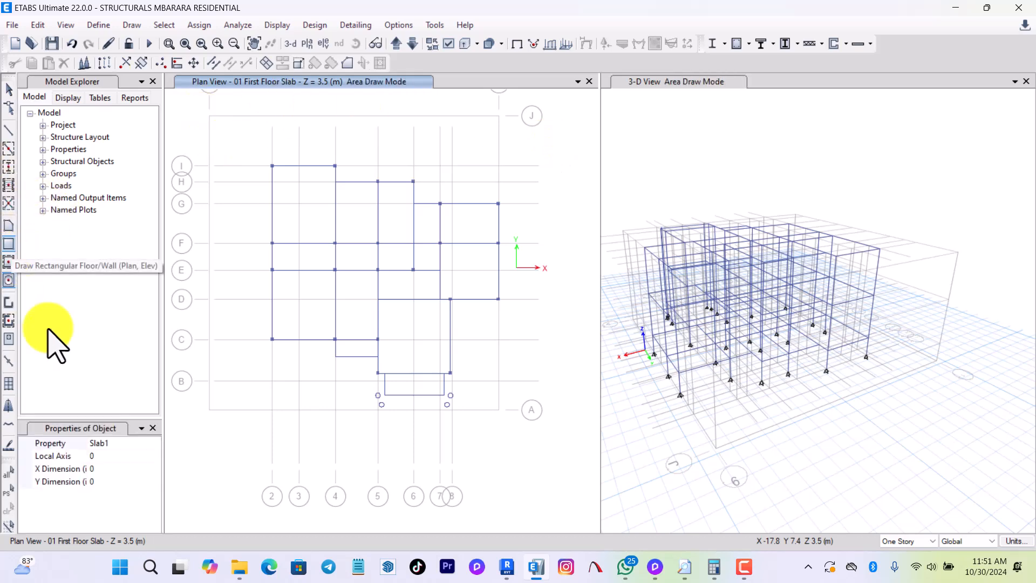
{"action": "left_click", "coordinate": [154, 443]}
{"action": "left_click", "coordinate": [155, 443]}
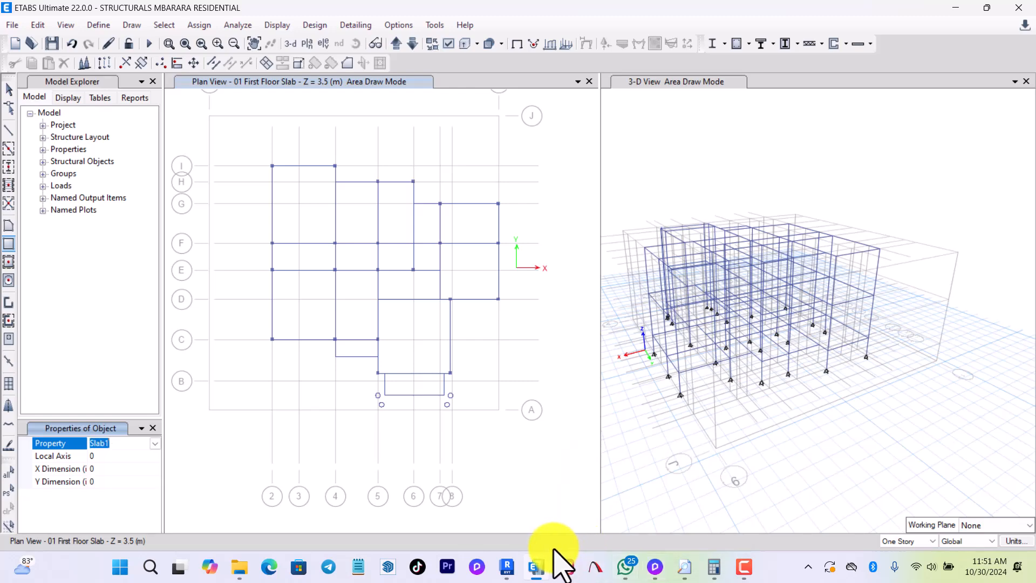
Switch to Revit and open the MBARARA RESIDENTIAL project from the recent files.
{"action": "left_click", "coordinate": [509, 565]}
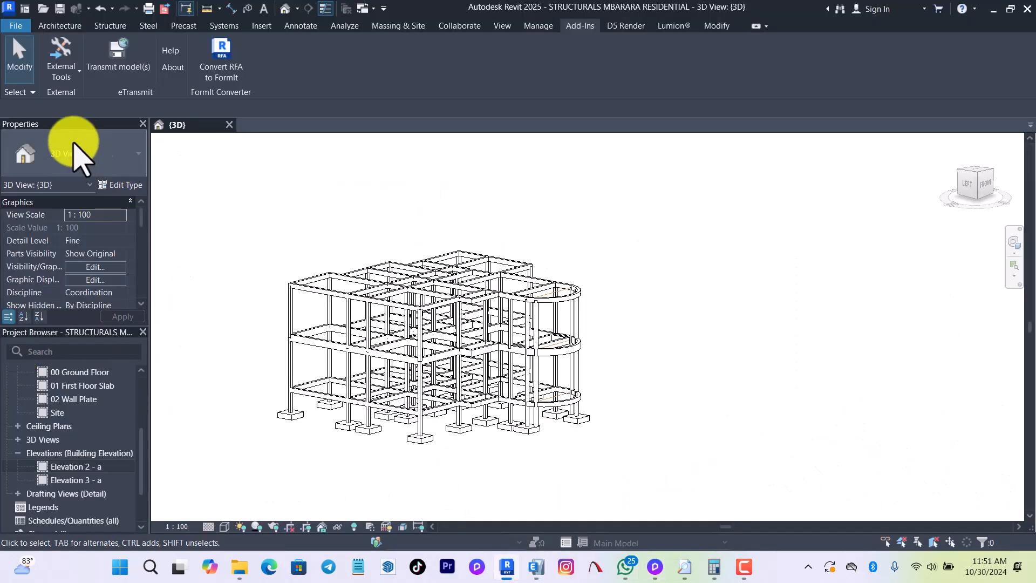
{"action": "left_click", "coordinate": [10, 10]}
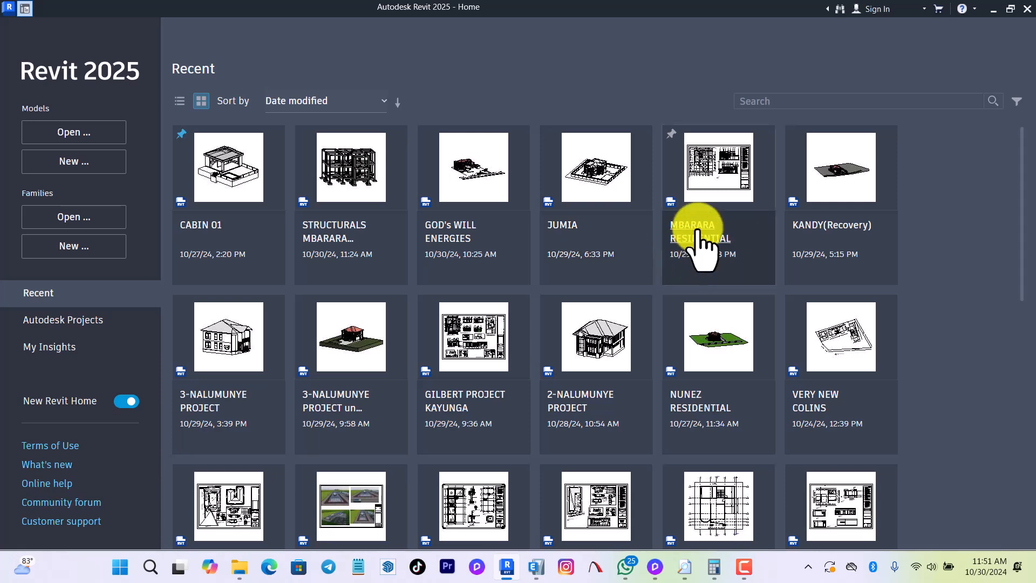
{"action": "left_click", "coordinate": [399, 266]}
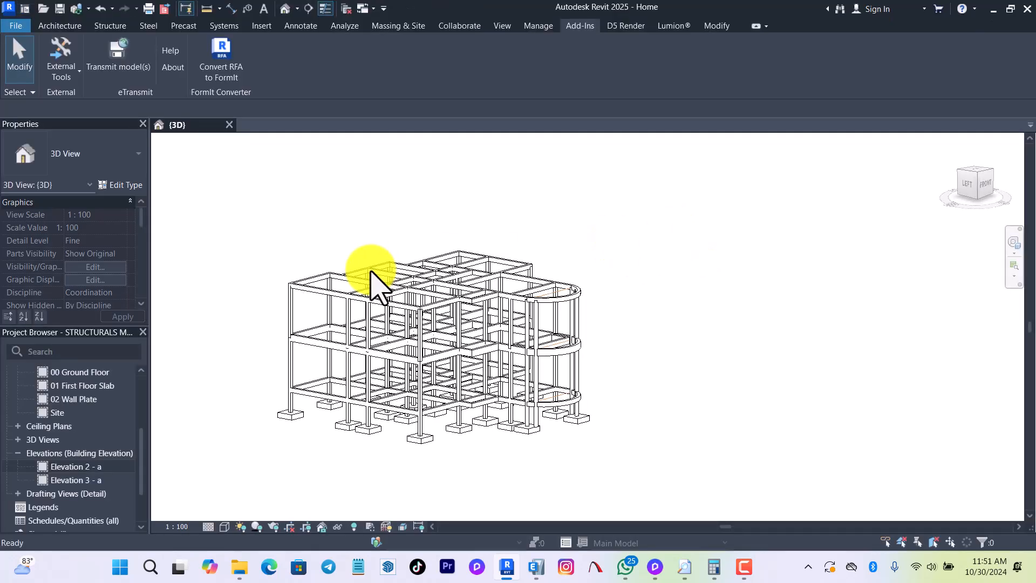